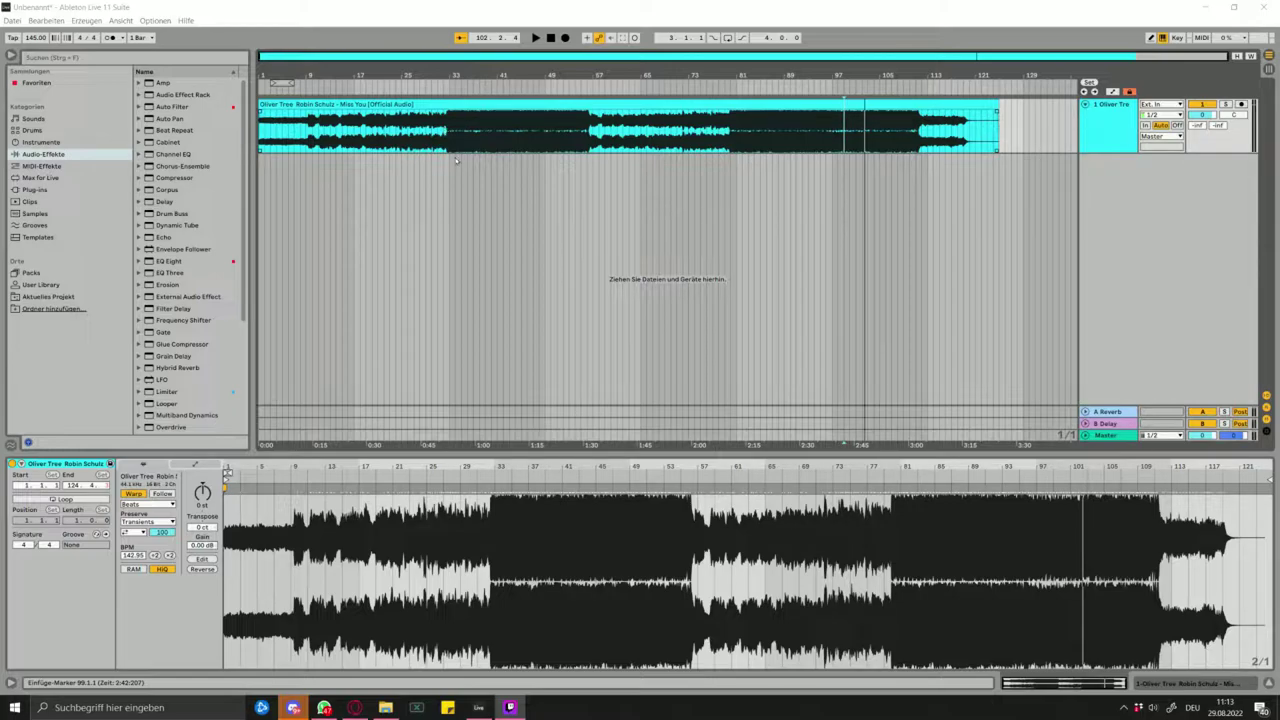
- Launch Traktor and move its window aside to the second screen
{"action": "left_click", "coordinate": [453, 187]}
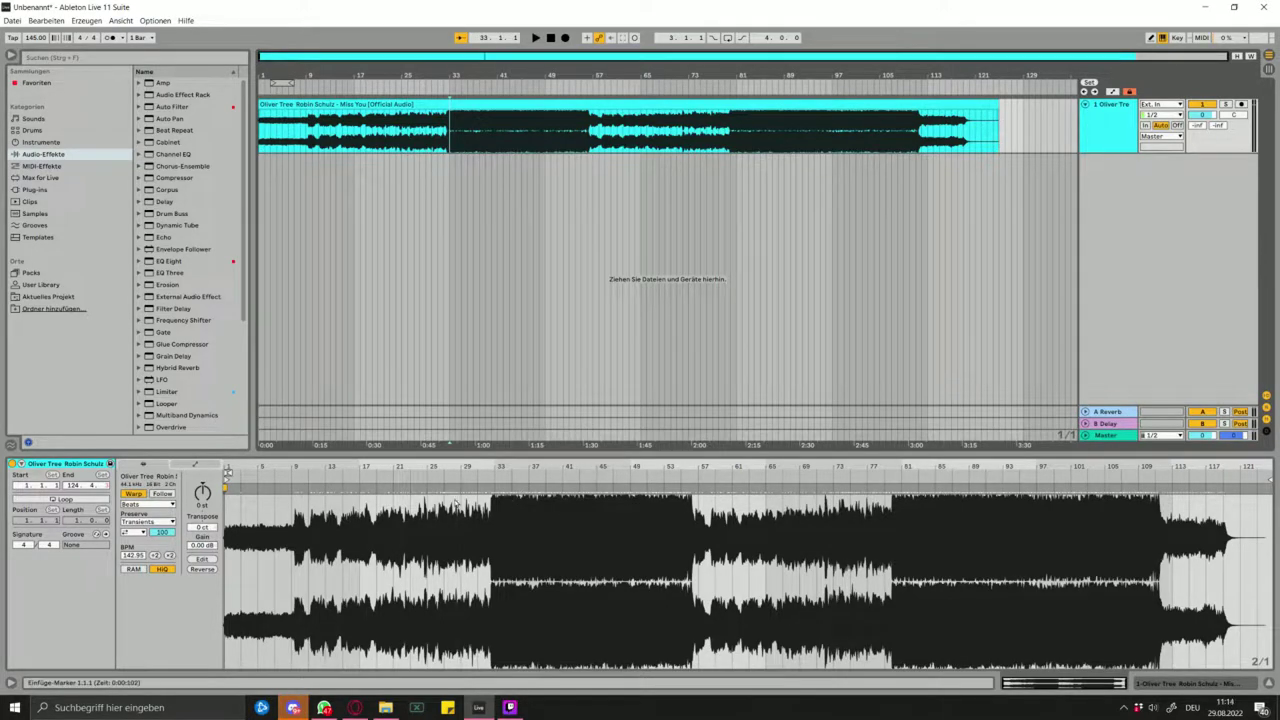
{"action": "key", "text": "super"}
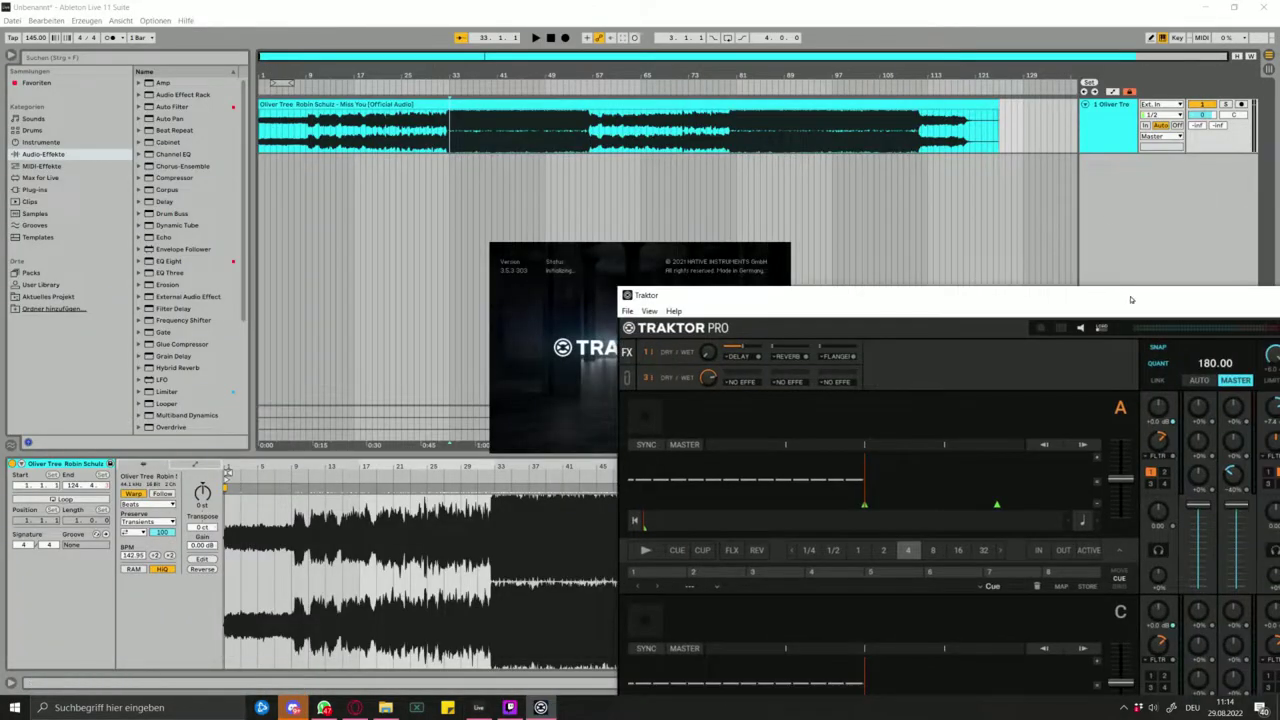
{"action": "left_click_drag", "start_coordinate": [948, 301], "coordinate": [1279, 118]}
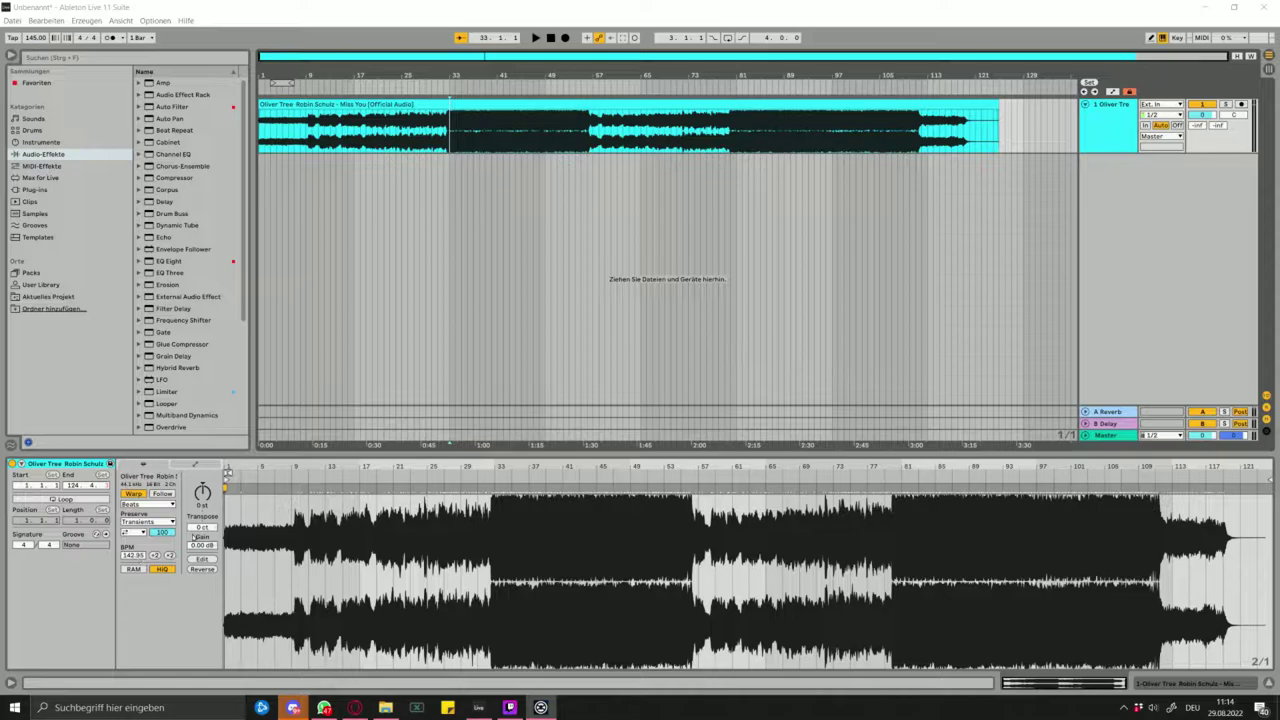
- Open the Miss You clip's settings, reset its warping and try a clip BPM of 131
{"action": "left_click", "coordinate": [516, 261]}
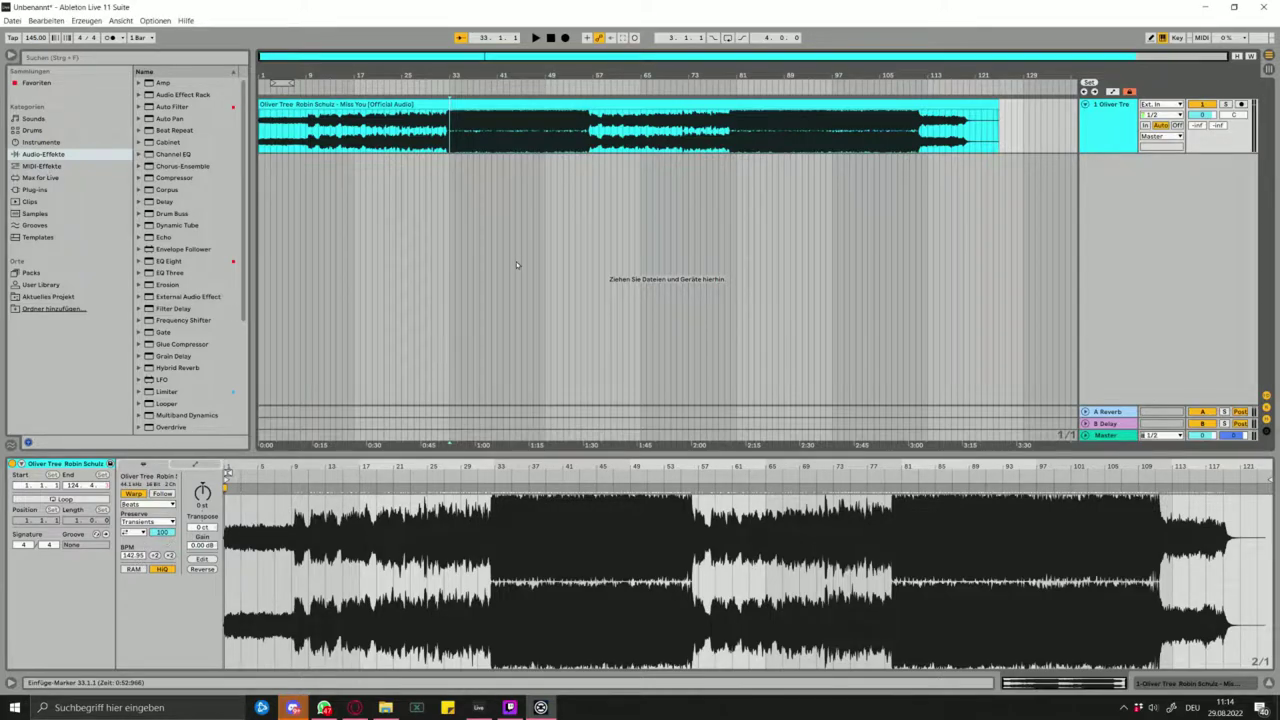
{"action": "left_click", "coordinate": [1152, 681]}
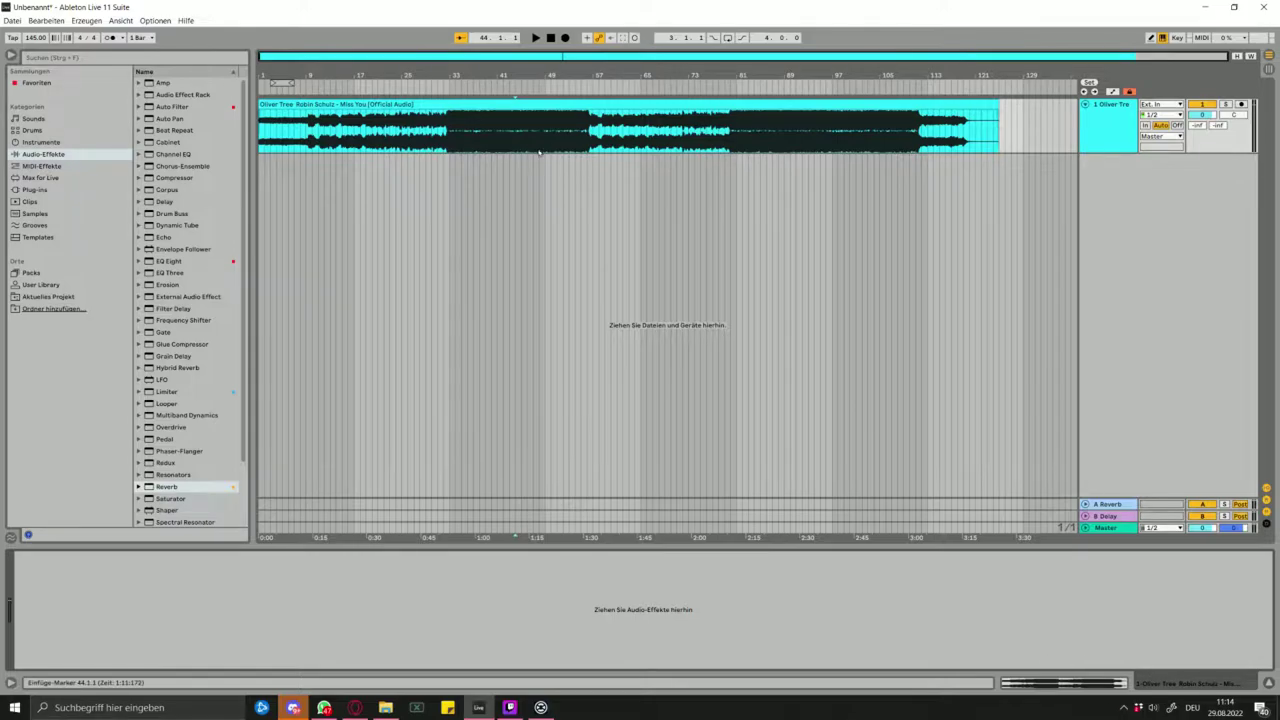
{"action": "double_click", "coordinate": [506, 106]}
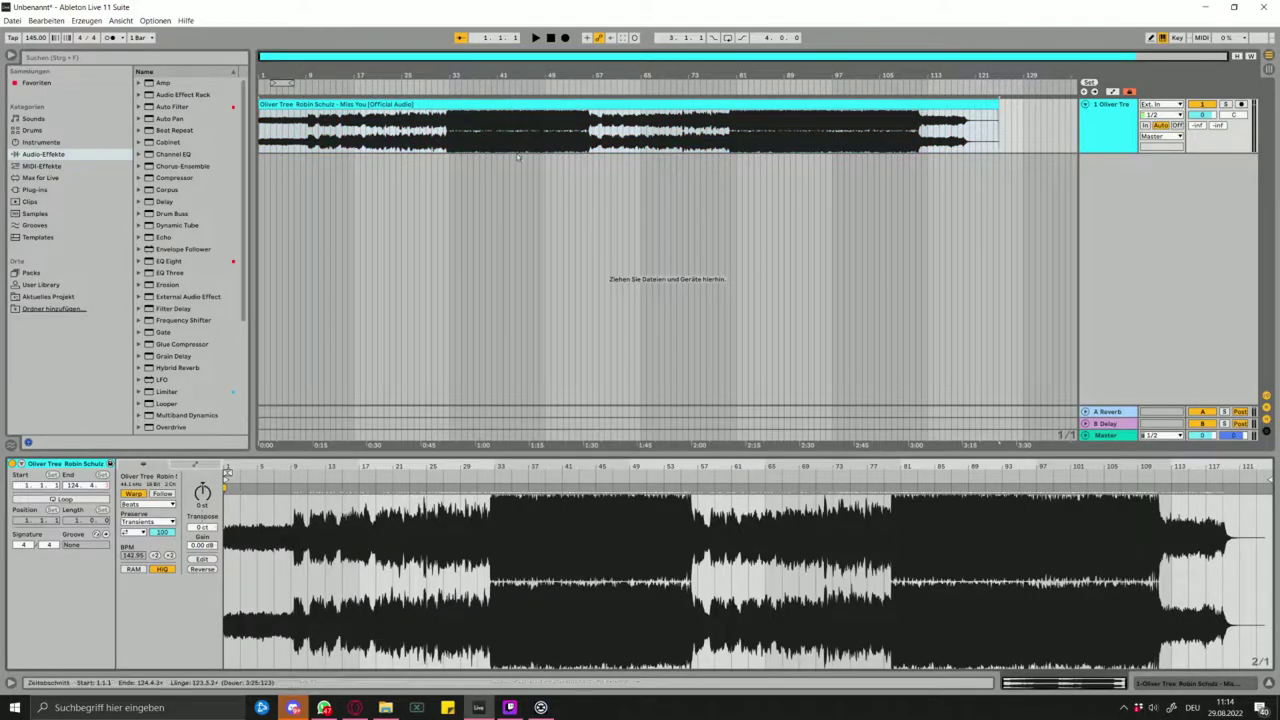
{"action": "left_click", "coordinate": [133, 494]}
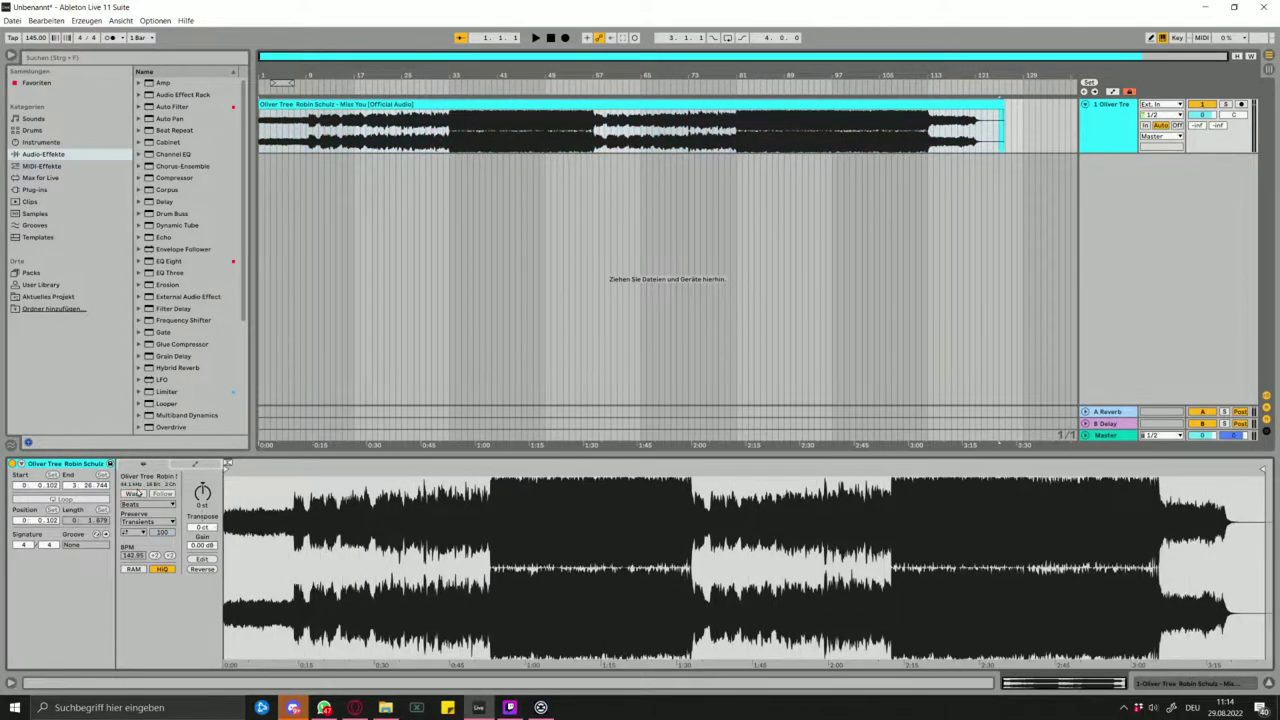
{"action": "key", "text": "Return"}
{"action": "left_click_drag", "start_coordinate": [134, 555], "coordinate": [134, 570]}
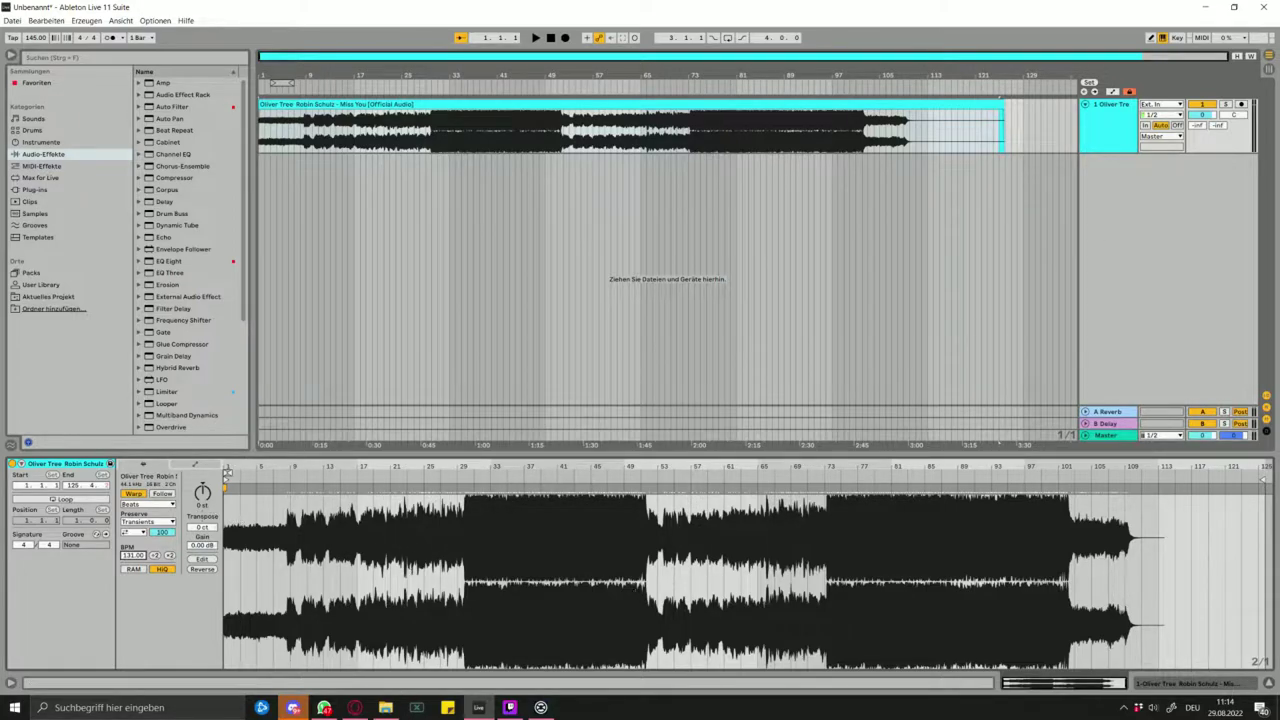
- Load the Miss You track into Traktor's deck B, read its detected BPM and close Traktor
{"action": "left_click_drag", "start_coordinate": [1279, 180], "coordinate": [240, 1]}
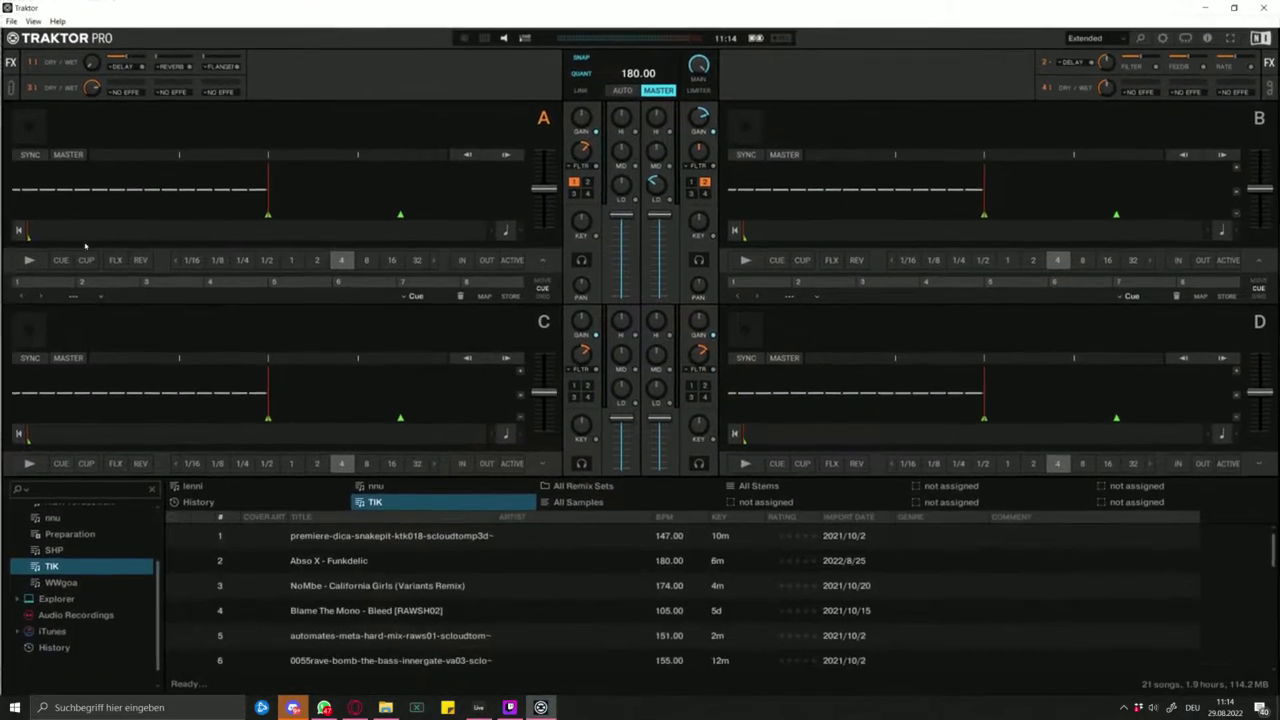
{"action": "left_click", "coordinate": [355, 707]}
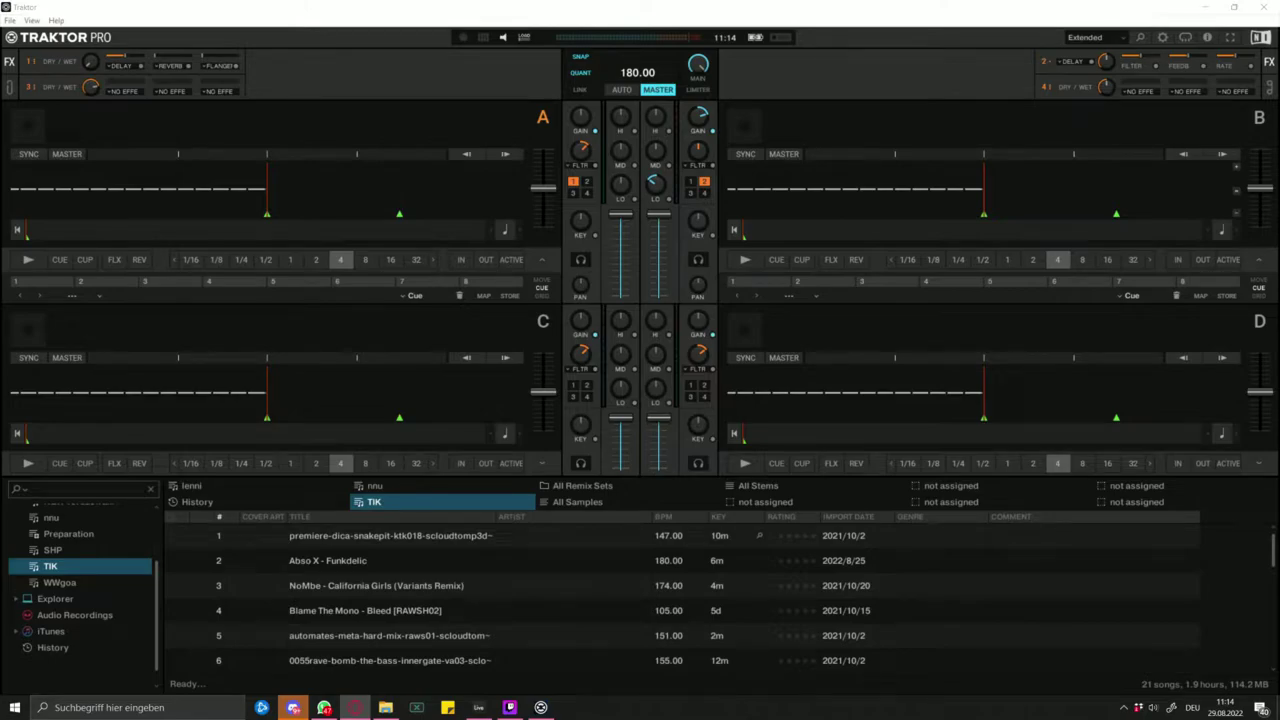
{"action": "left_click_drag", "start_coordinate": [1279, 190], "coordinate": [740, 186]}
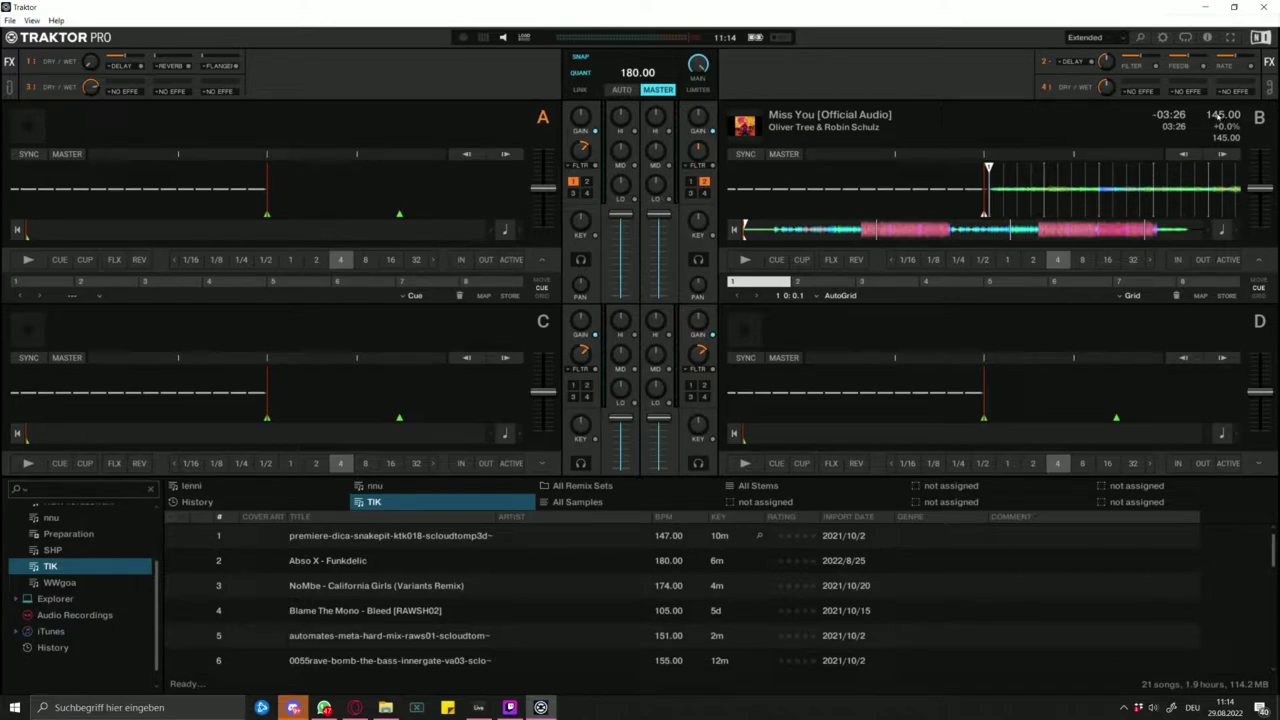
{"action": "left_click", "coordinate": [1265, 7]}
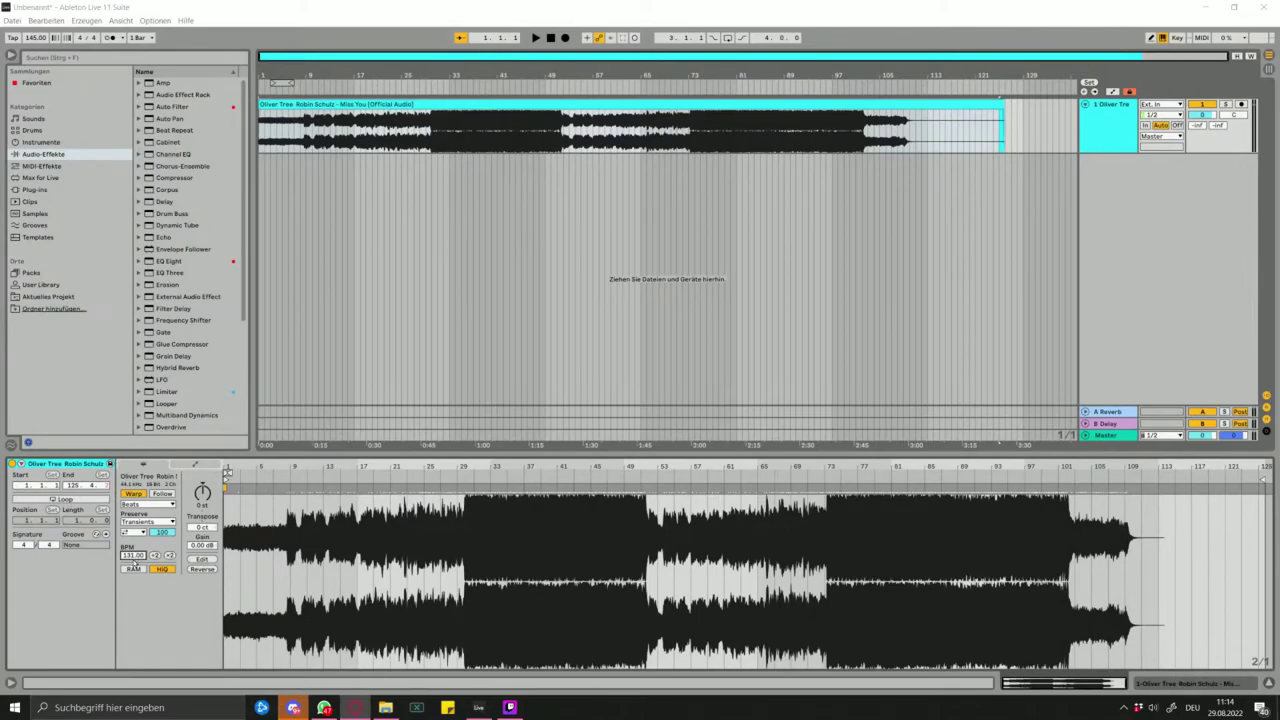
- Set the Miss You clip's BPM to 145 in Ableton Live
{"action": "double_click", "coordinate": [131, 557]}
{"action": "type", "text": "145"}
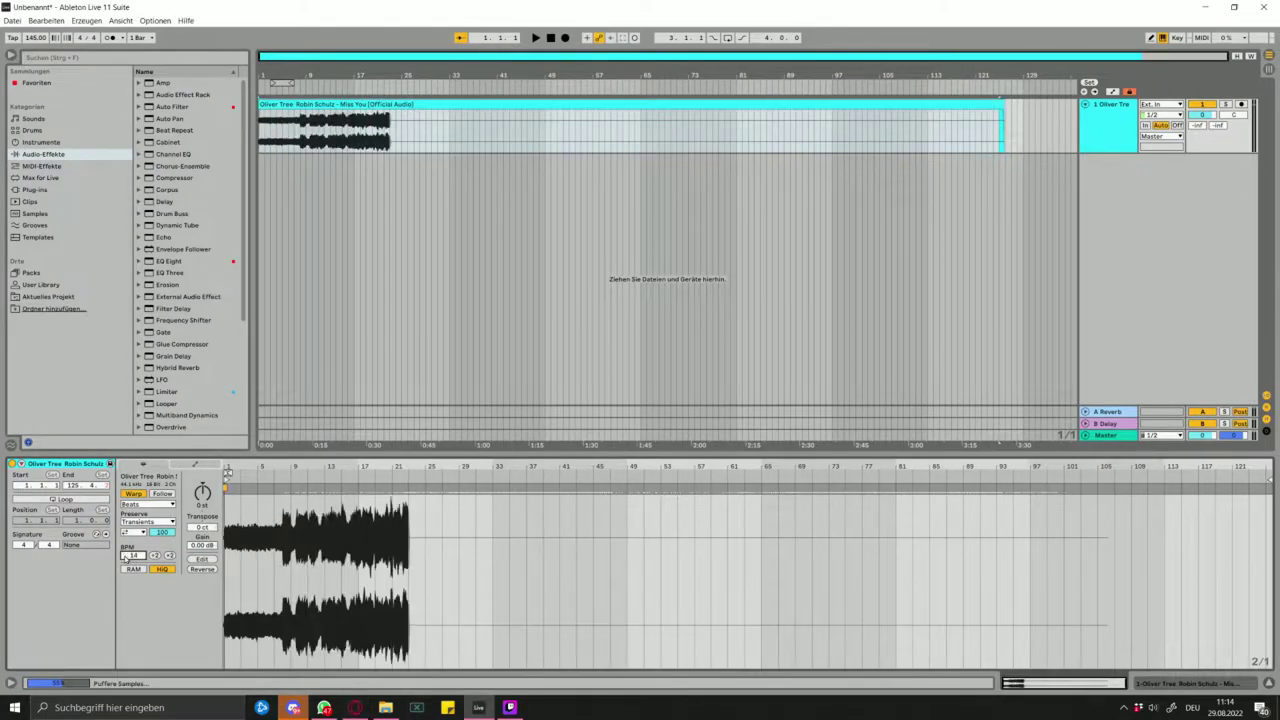
{"action": "key", "text": "Return"}
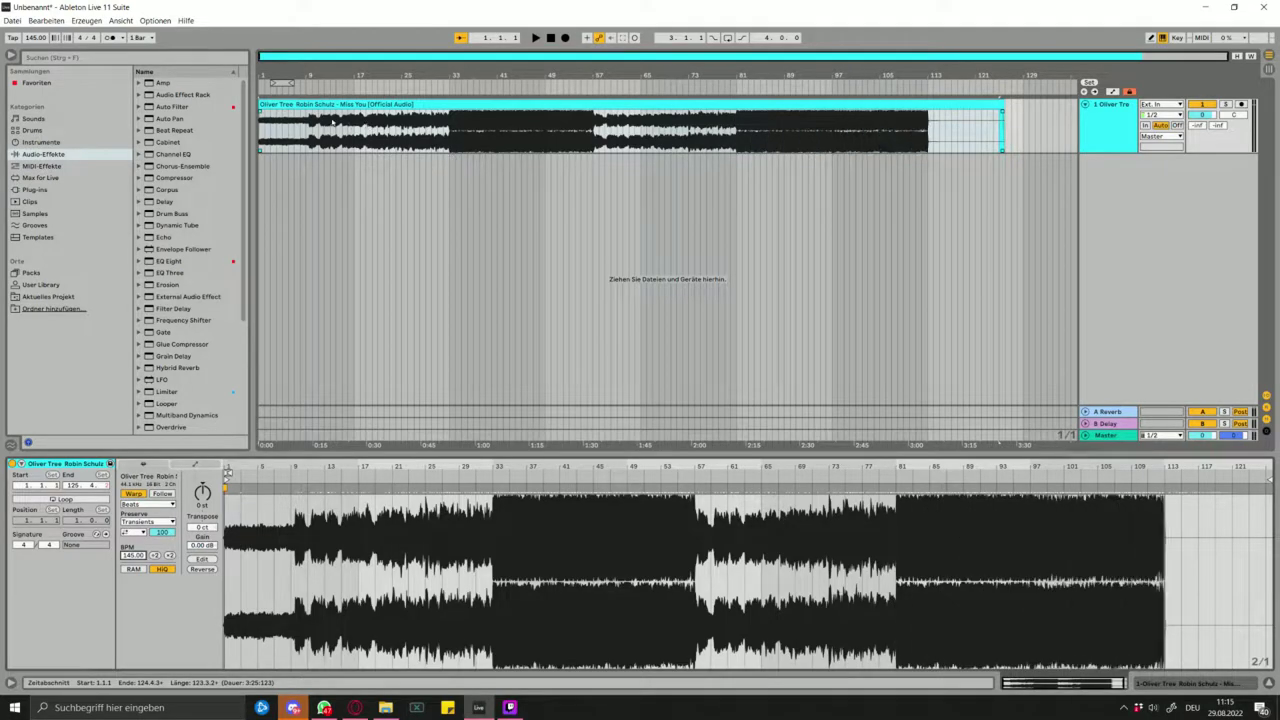
- Examine how the song's section changes line up with the grid around bars 33, 57 and 81
{"action": "left_click", "coordinate": [450, 153]}
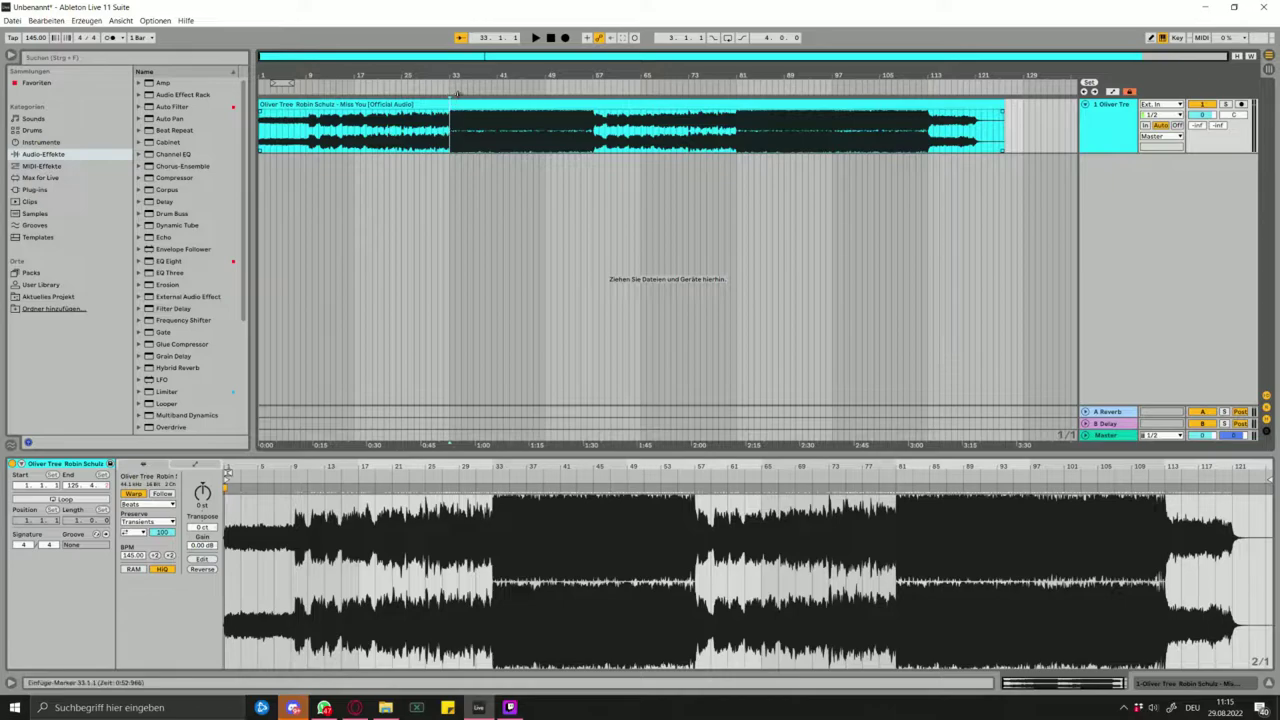
{"action": "left_click", "coordinate": [594, 137]}
{"action": "left_click", "coordinate": [736, 137]}
{"action": "scroll", "coordinate": [737, 140], "scroll_direction": "up", "scroll_amount": 6}
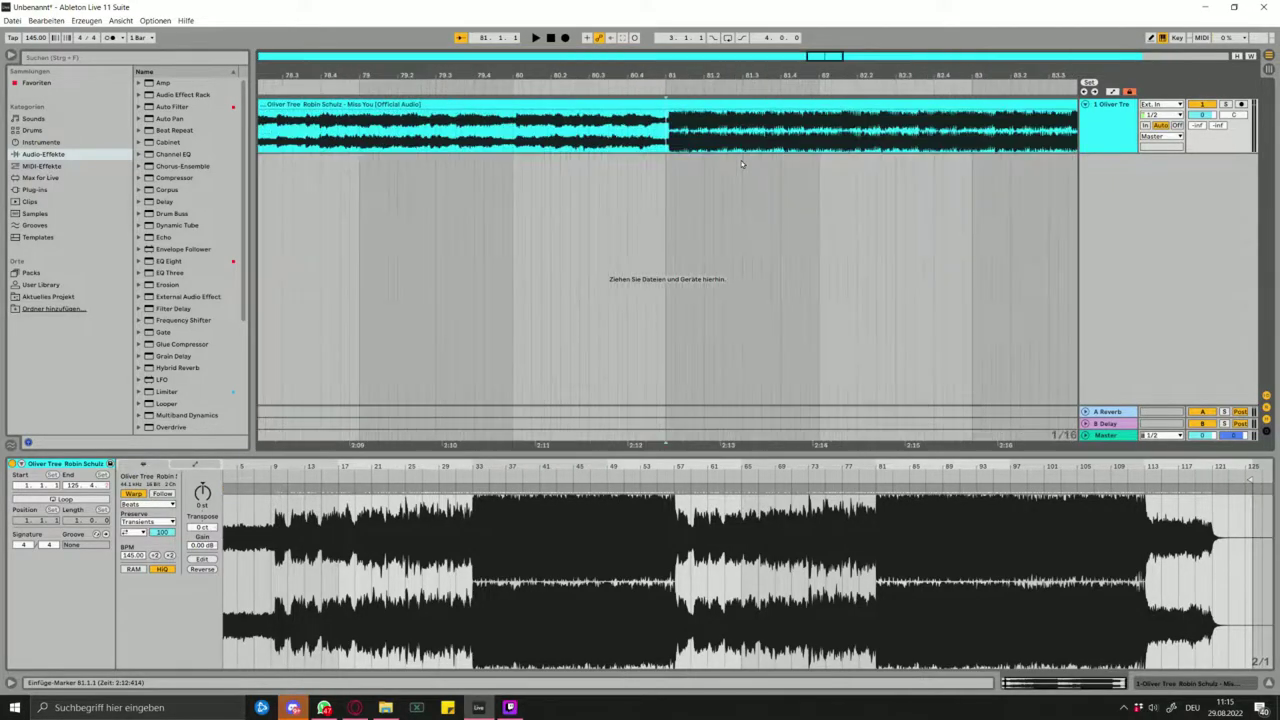
{"action": "scroll", "coordinate": [597, 156], "scroll_direction": "up", "scroll_amount": 1}
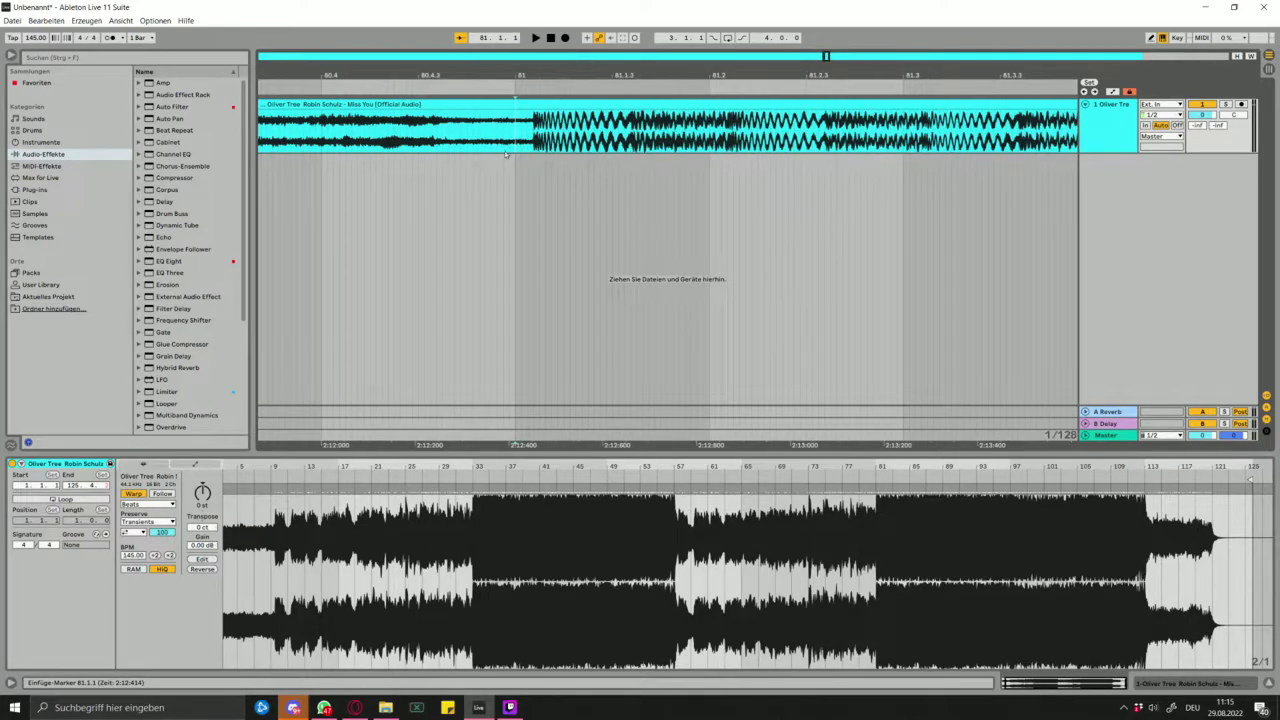
{"action": "scroll", "coordinate": [333, 145], "scroll_direction": "down", "scroll_amount": 7}
{"action": "left_click", "coordinate": [449, 159]}
{"action": "scroll", "coordinate": [420, 156], "scroll_direction": "up", "scroll_amount": 8}
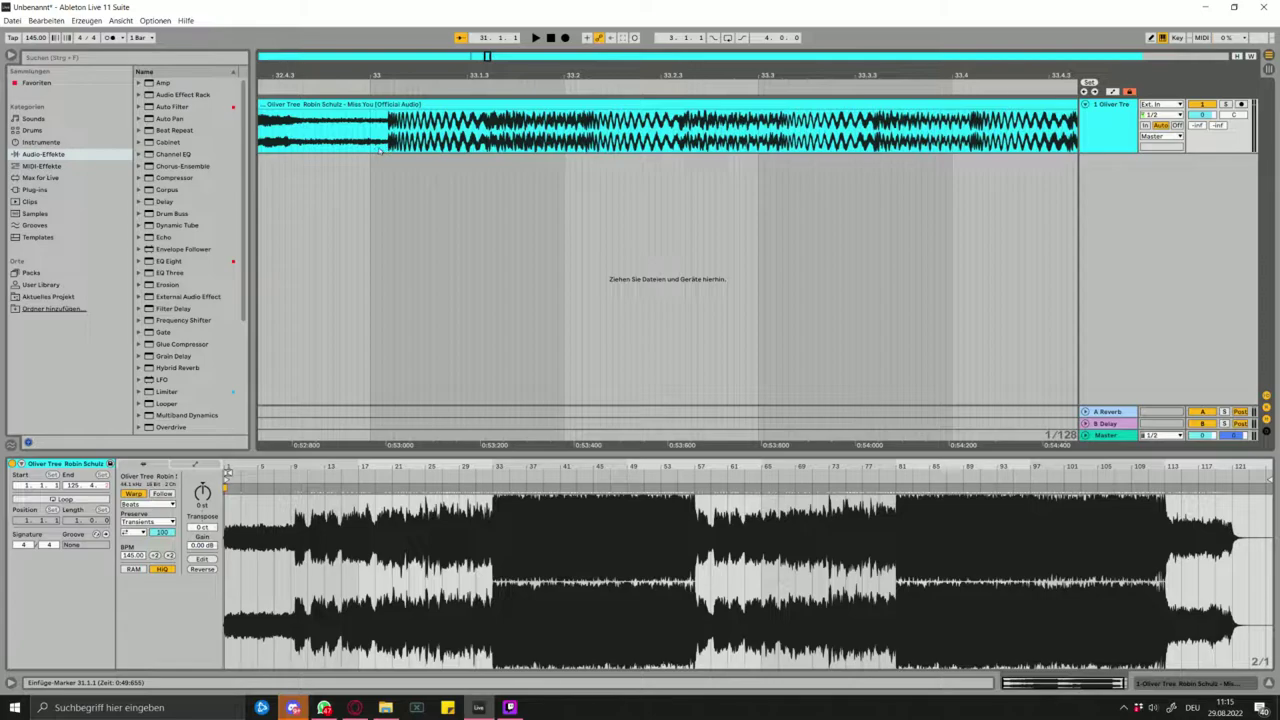
{"action": "scroll", "coordinate": [376, 153], "scroll_direction": "down", "scroll_amount": 8}
- Move the Miss You clip in the arrangement so it starts at bar 17
{"action": "left_click_drag", "start_coordinate": [289, 105], "coordinate": [331, 106]}
{"action": "key", "text": "ctrl+z"}
{"action": "scroll", "coordinate": [554, 151], "scroll_direction": "up", "scroll_amount": 15}
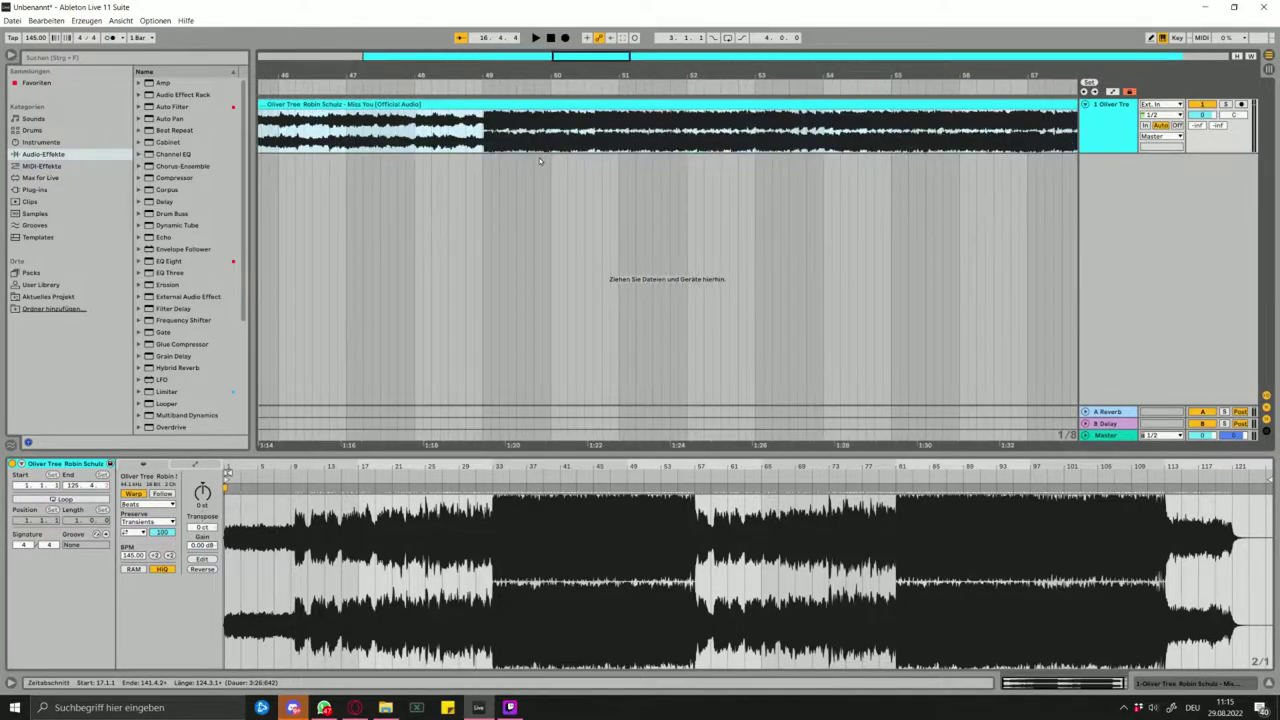
{"action": "scroll", "coordinate": [431, 157], "scroll_direction": "down", "scroll_amount": 15}
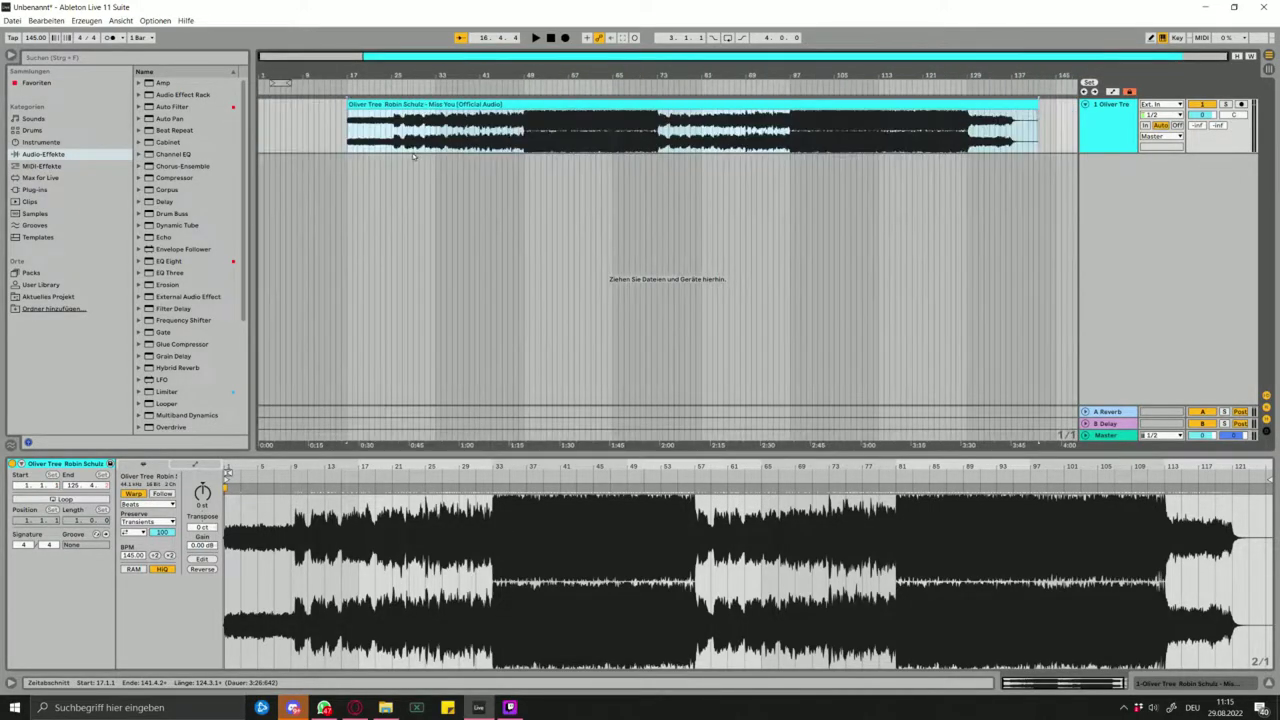
- Turn on automation display for the arrangement and group the song track
{"action": "left_click", "coordinate": [520, 147]}
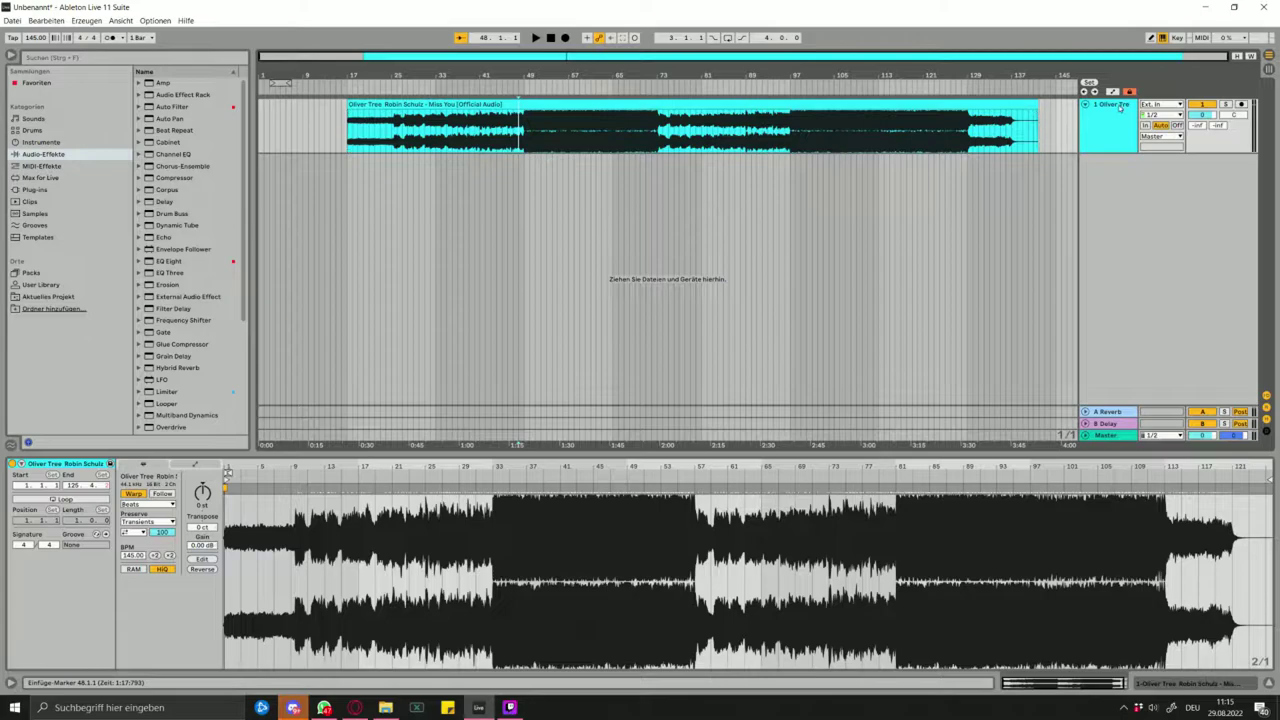
{"action": "left_click", "coordinate": [1113, 92]}
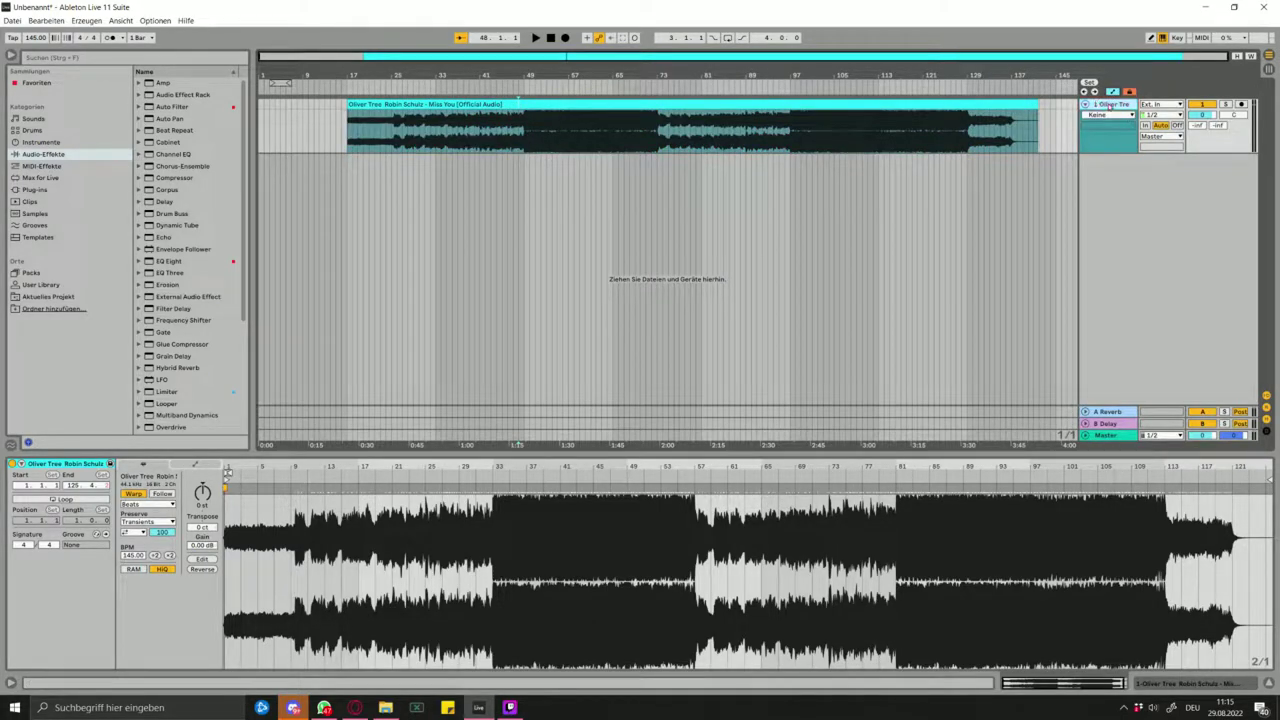
{"action": "key", "text": "ctrl+g"}
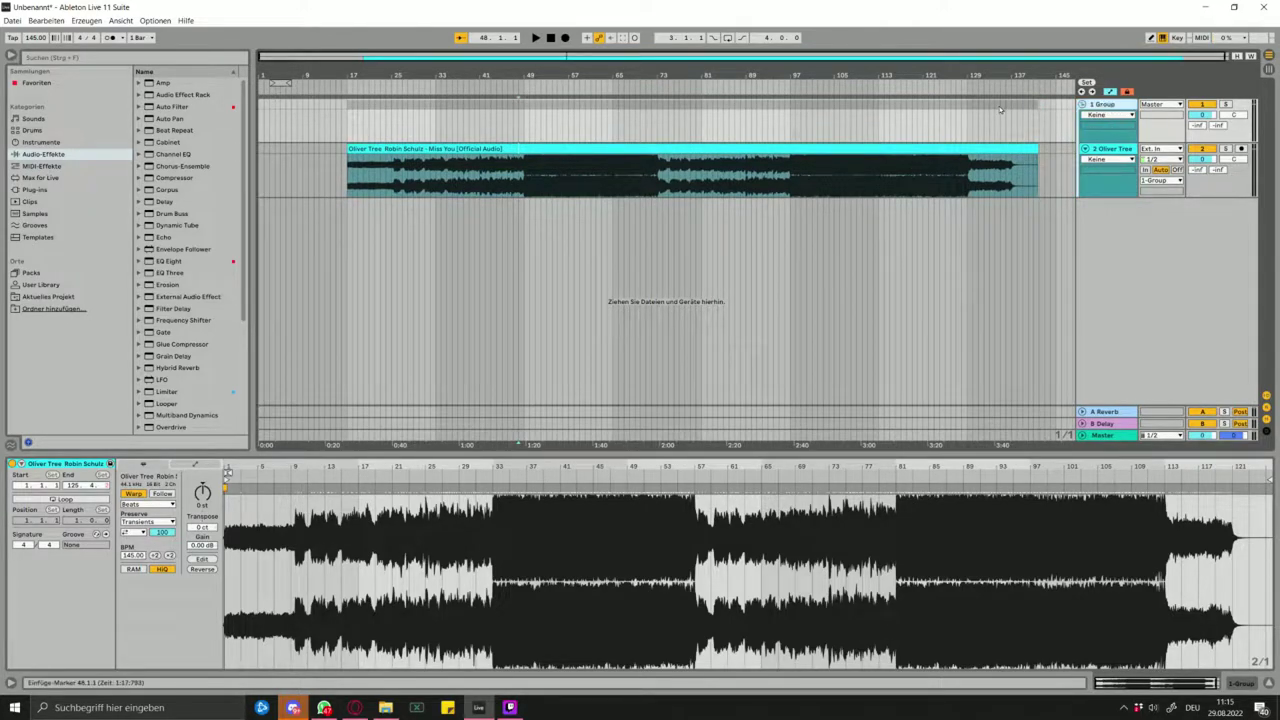
- Rename the new group track as RMX
{"action": "left_click", "coordinate": [1103, 105]}
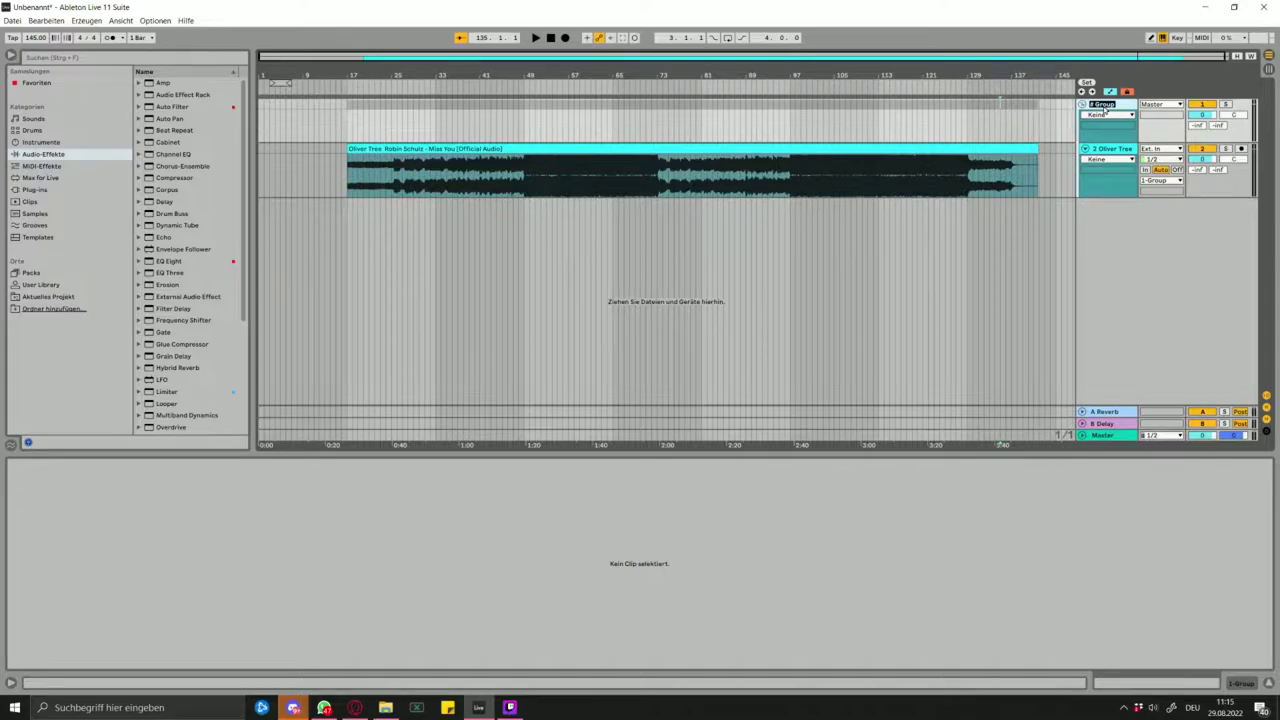
{"action": "type", "text": "RMX"}
{"action": "key", "text": "Return"}
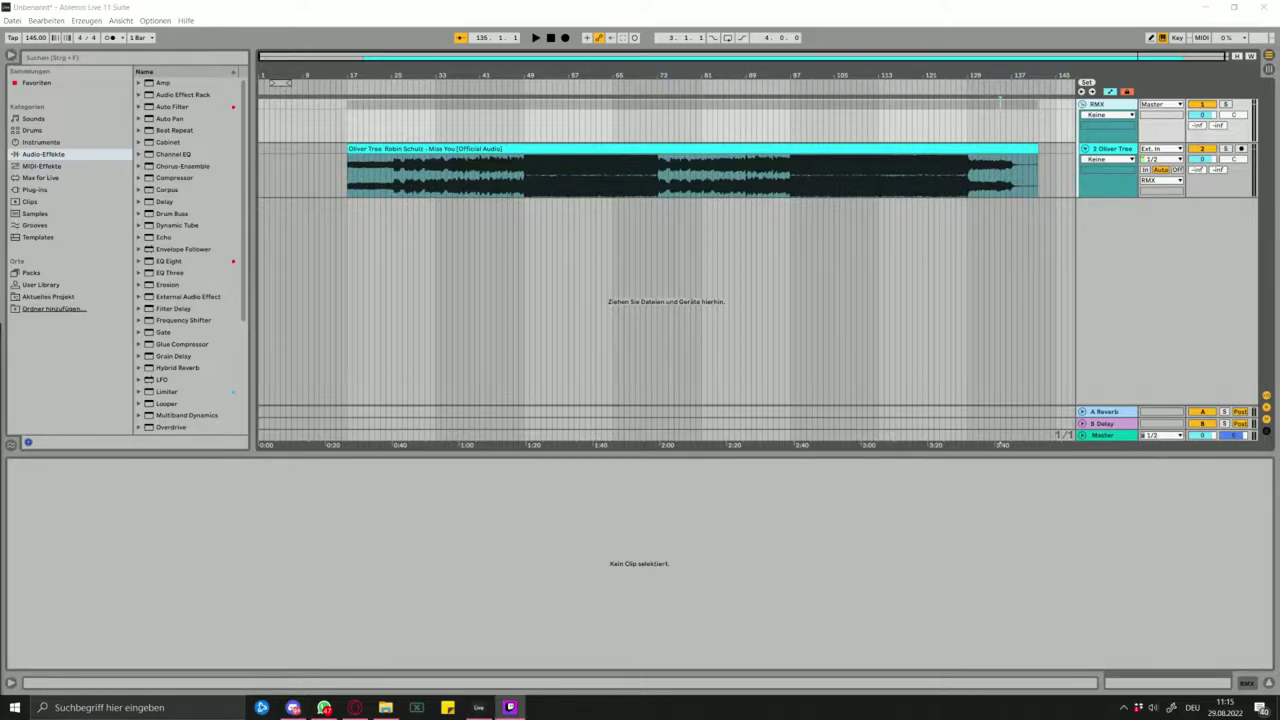
- Nudge the song clip slightly earlier so the first drop's transient lands exactly on bar 49
{"action": "left_click", "coordinate": [526, 188]}
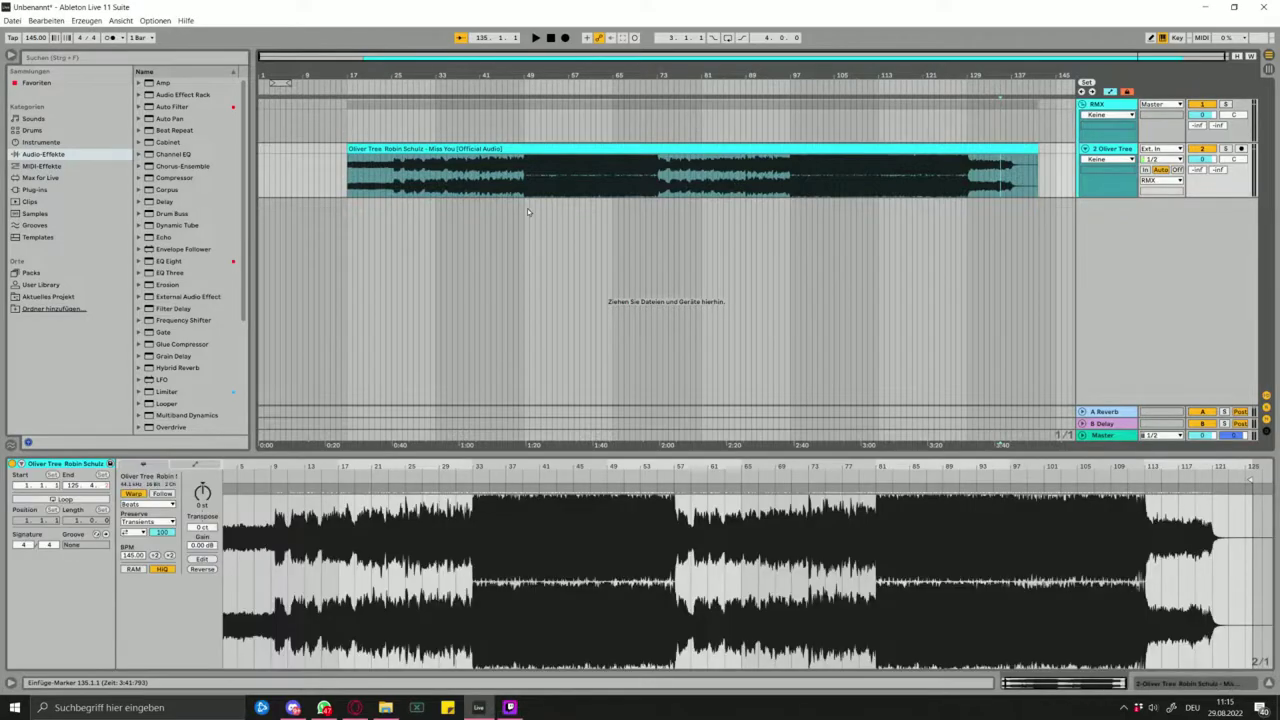
{"action": "scroll", "coordinate": [508, 173], "scroll_direction": "up", "scroll_amount": 10}
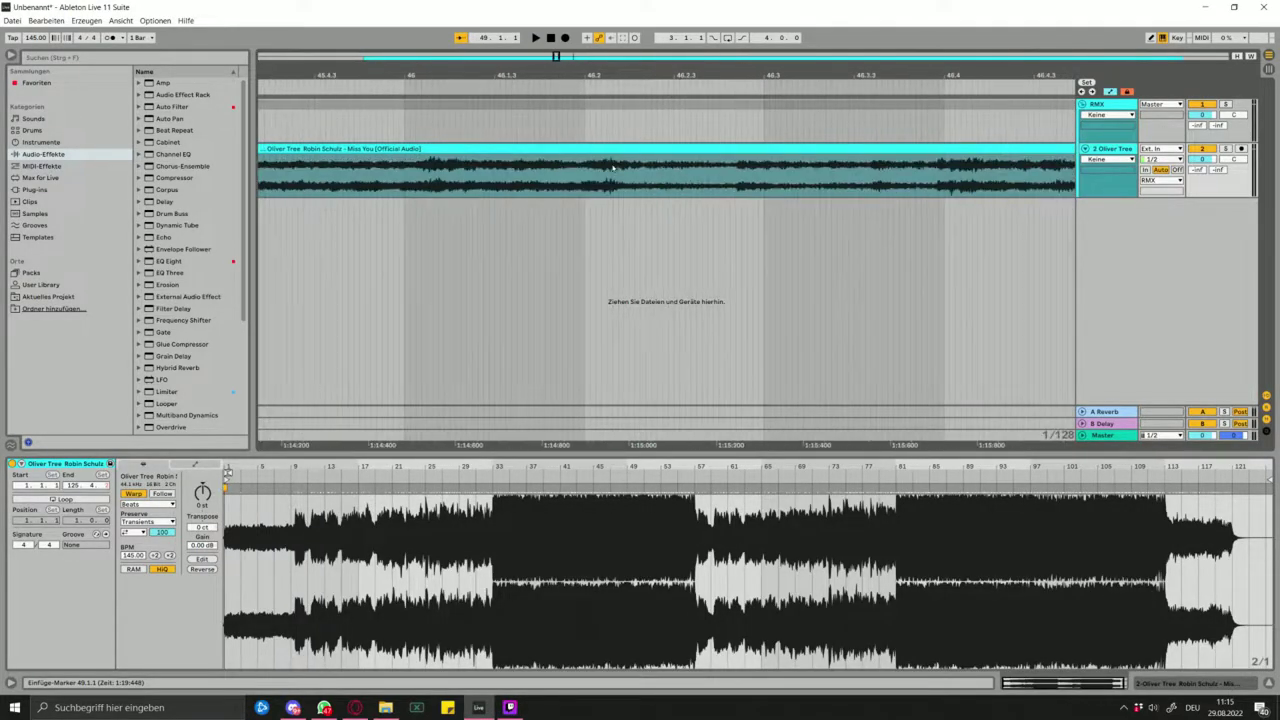
{"action": "scroll", "coordinate": [526, 188], "scroll_direction": "down", "scroll_amount": 10}
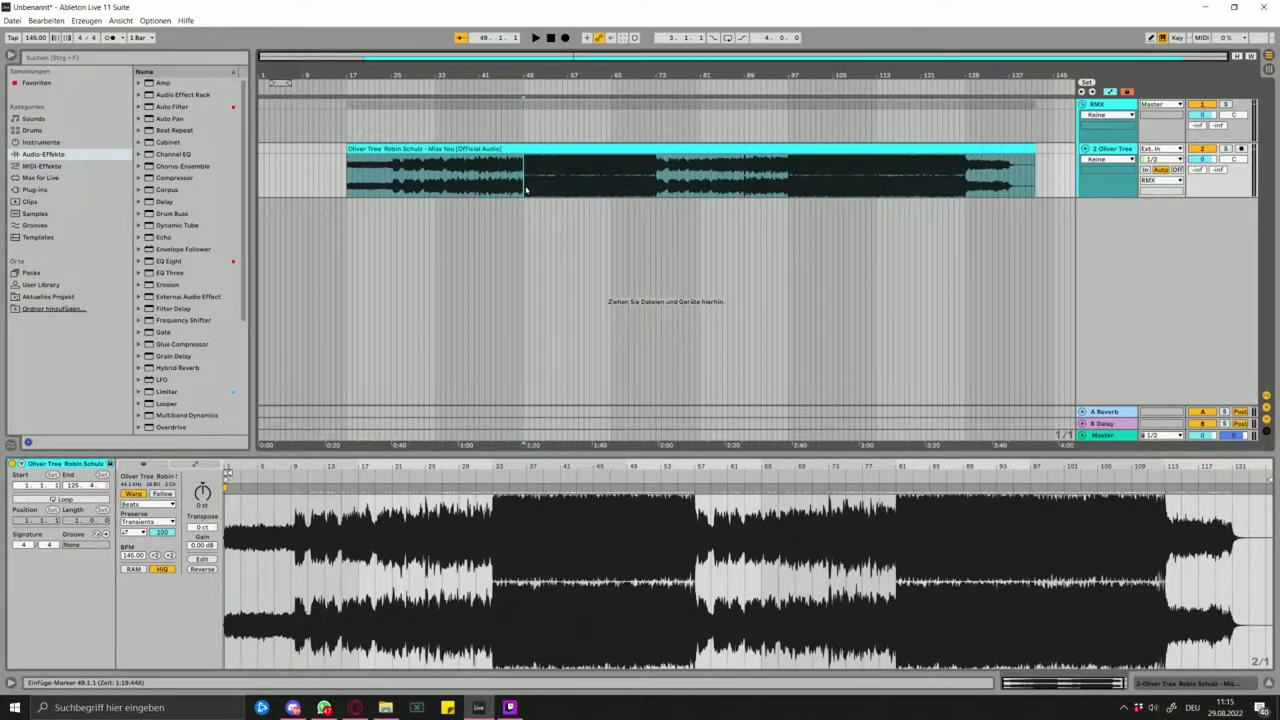
{"action": "scroll", "coordinate": [526, 188], "scroll_direction": "up", "scroll_amount": 15}
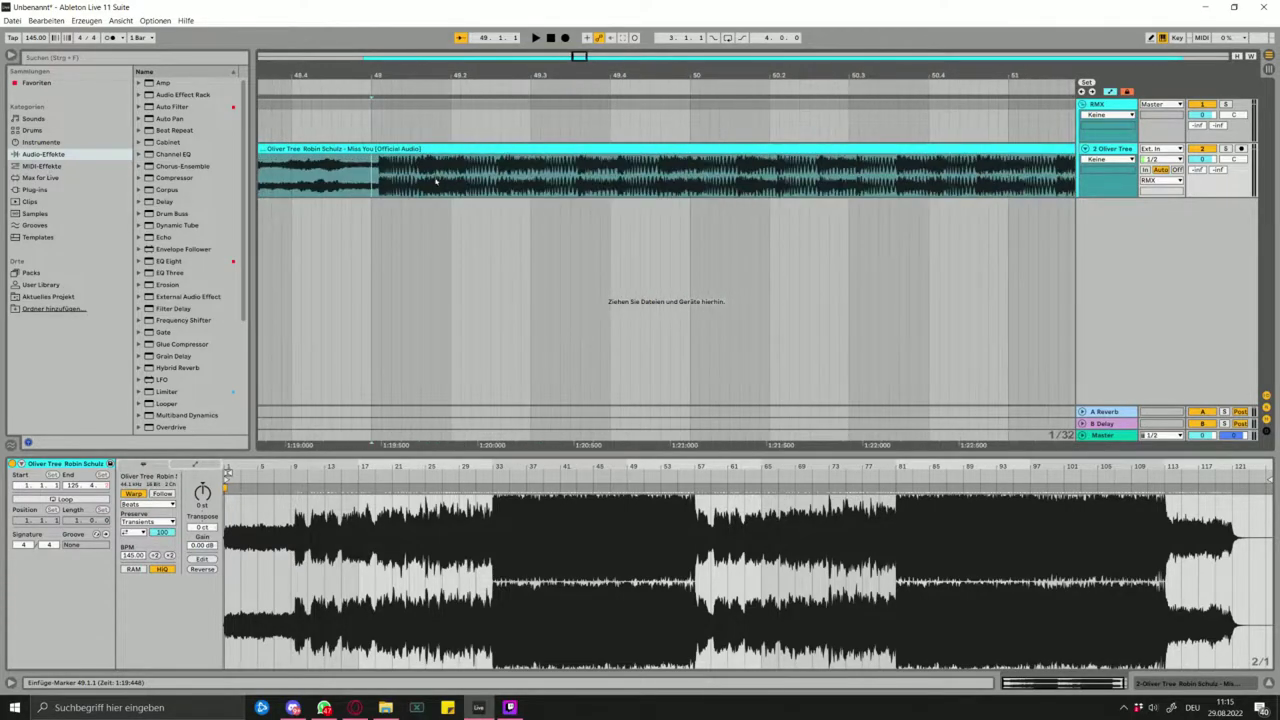
{"action": "left_click_drag", "start_coordinate": [476, 149], "coordinate": [391, 149]}
{"action": "scroll", "coordinate": [395, 180], "scroll_direction": "up", "scroll_amount": 2}
{"action": "scroll", "coordinate": [393, 180], "scroll_direction": "up", "scroll_amount": 2}
{"action": "scroll", "coordinate": [325, 187], "scroll_direction": "up", "scroll_amount": 2}
{"action": "scroll", "coordinate": [332, 184], "scroll_direction": "left", "scroll_amount": 3}
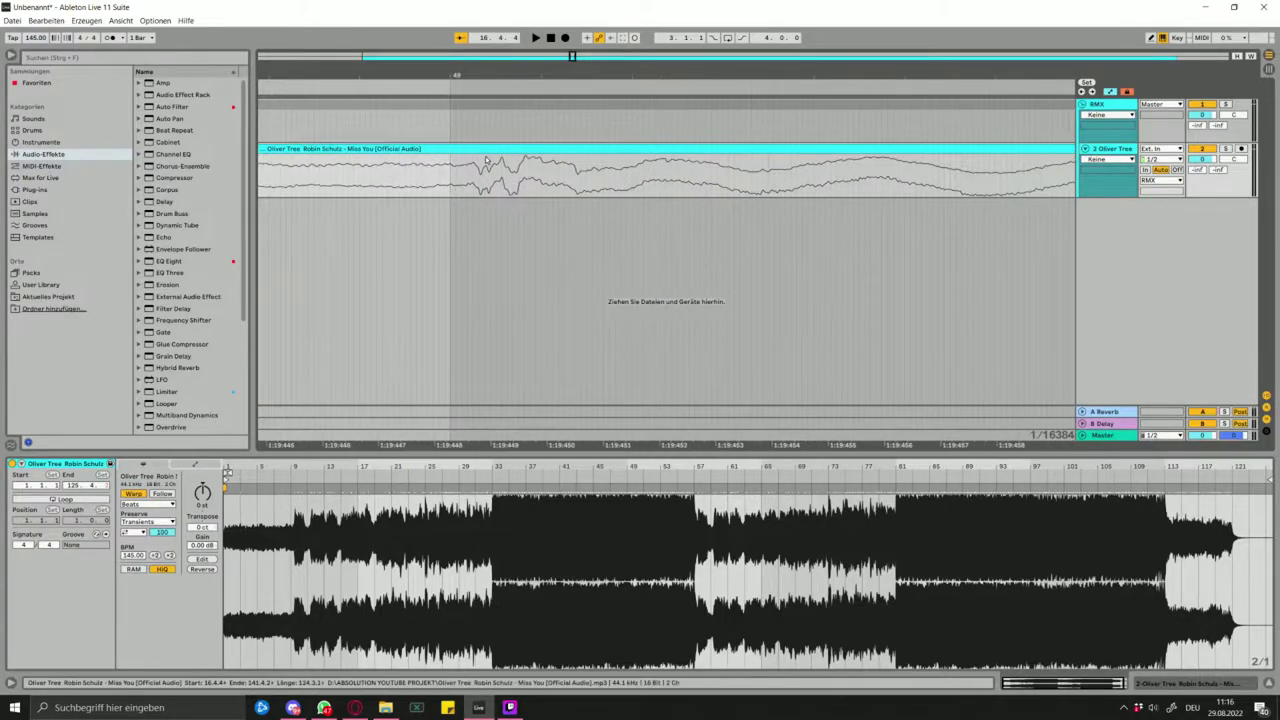
{"action": "left_click_drag", "start_coordinate": [482, 150], "coordinate": [459, 178]}
{"action": "scroll", "coordinate": [459, 180], "scroll_direction": "down", "scroll_amount": 4}
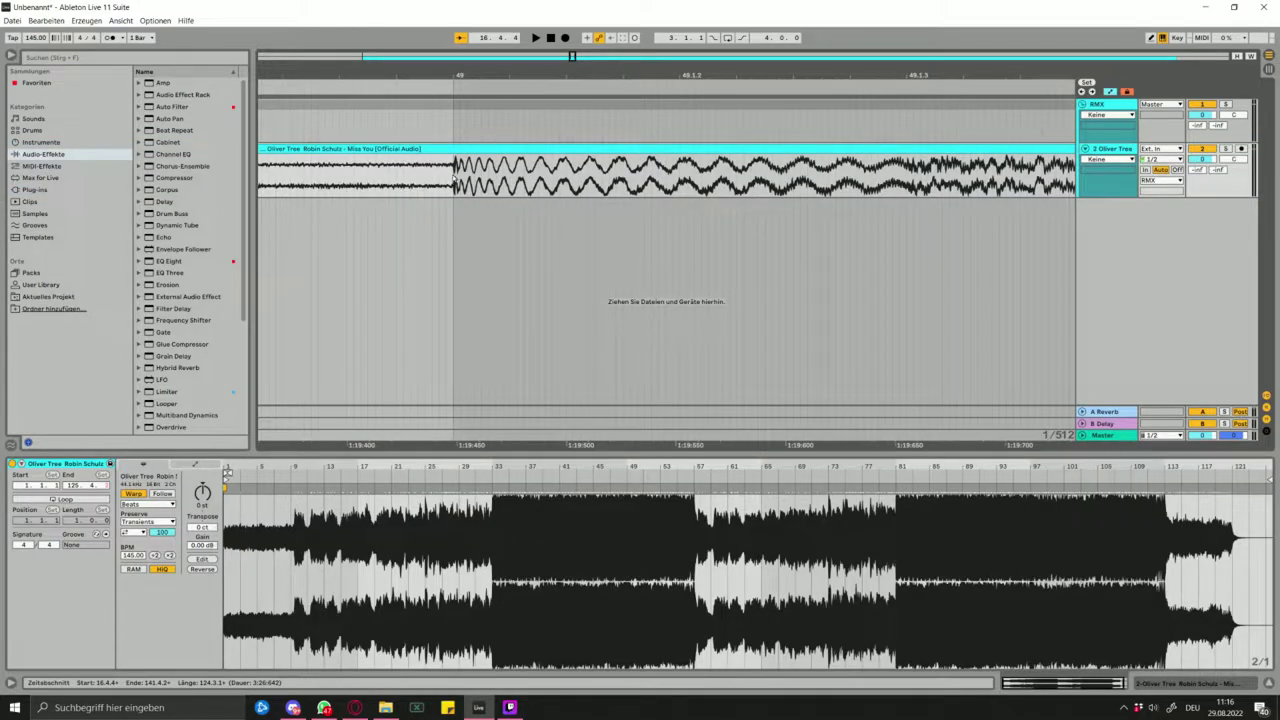
{"action": "scroll", "coordinate": [453, 183], "scroll_direction": "down", "scroll_amount": 6}
- Play the song from just before bar 49 with the metronome on to check the drop's timing
{"action": "left_click", "coordinate": [446, 217]}
{"action": "left_click", "coordinate": [110, 39]}
{"action": "key", "text": "space"}
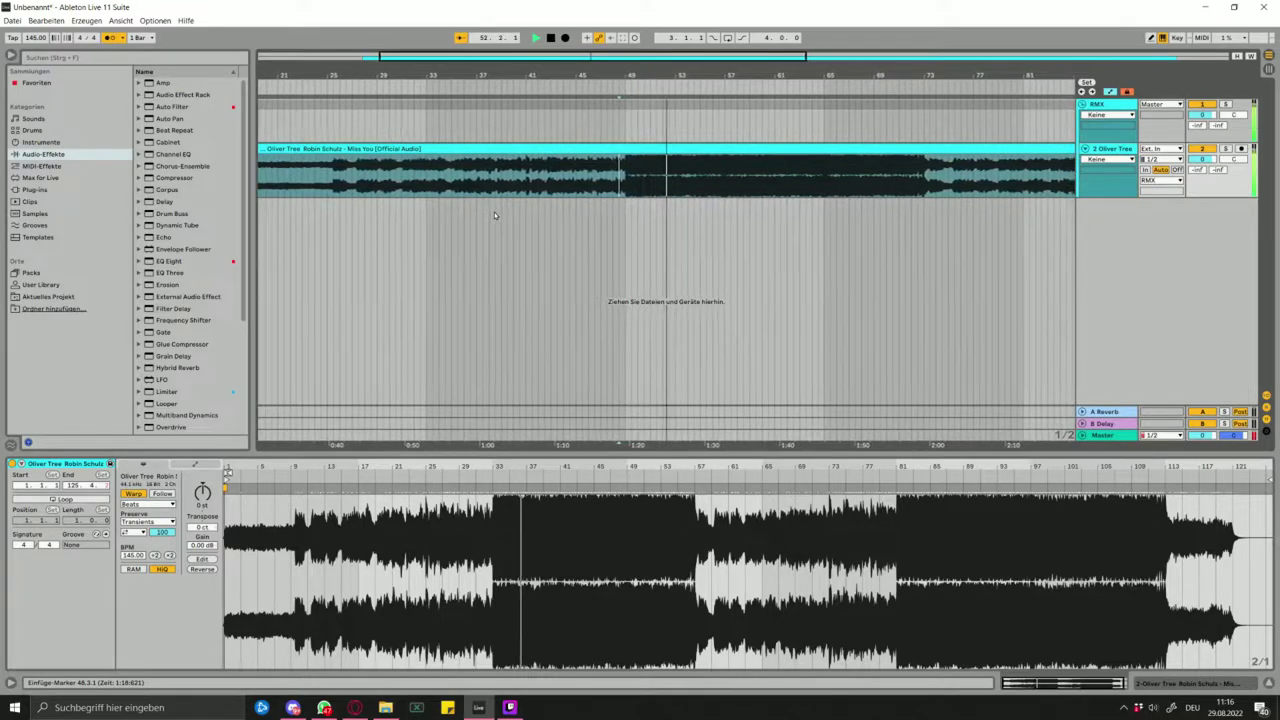
{"action": "key", "text": "space"}
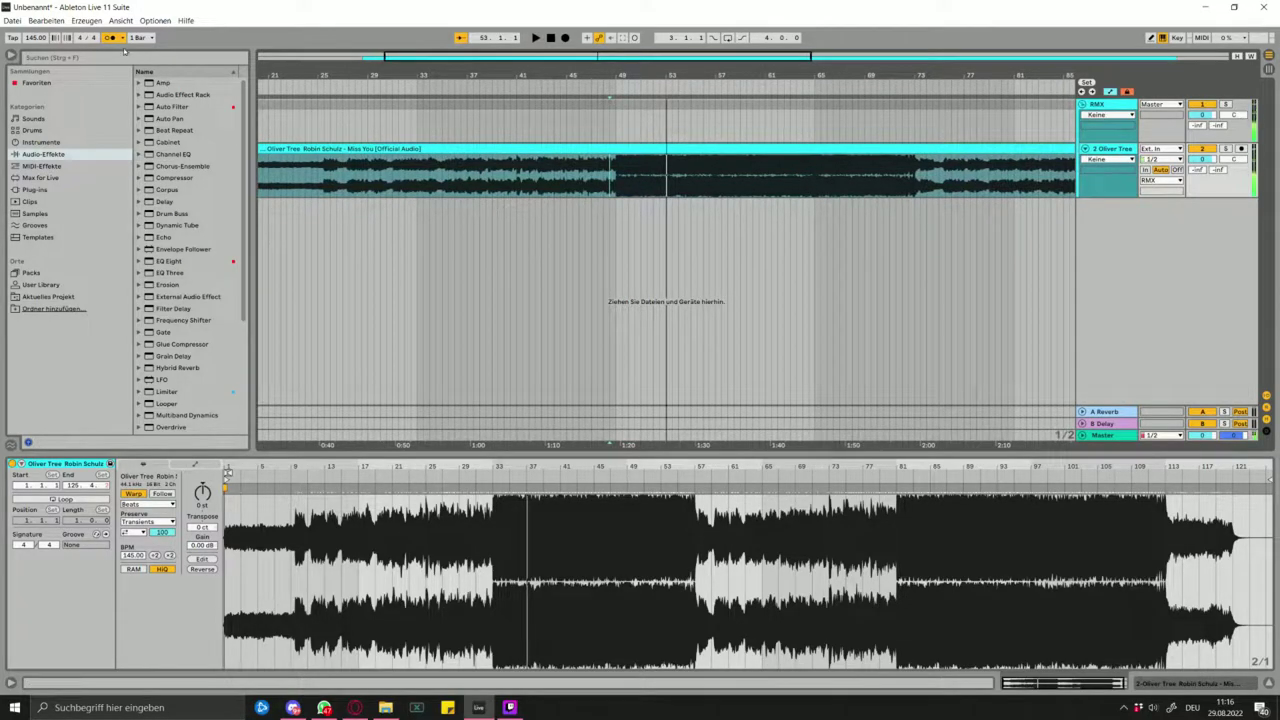
- Trim the song clip to start exactly on bar 17 by deleting the sliver of audio before it
{"action": "scroll", "coordinate": [371, 204], "scroll_direction": "down", "scroll_amount": 3}
{"action": "left_click", "coordinate": [342, 202]}
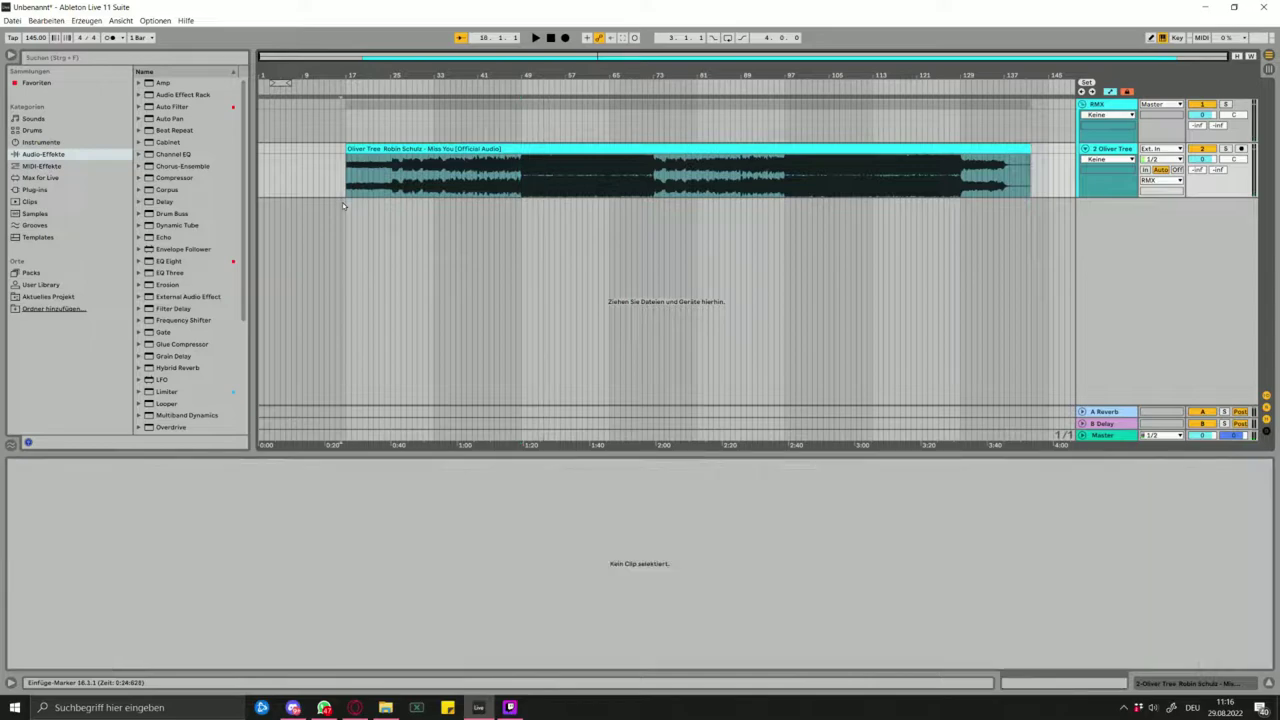
{"action": "scroll", "coordinate": [404, 213], "scroll_direction": "up", "scroll_amount": 8}
{"action": "scroll", "coordinate": [418, 208], "scroll_direction": "up", "scroll_amount": 3}
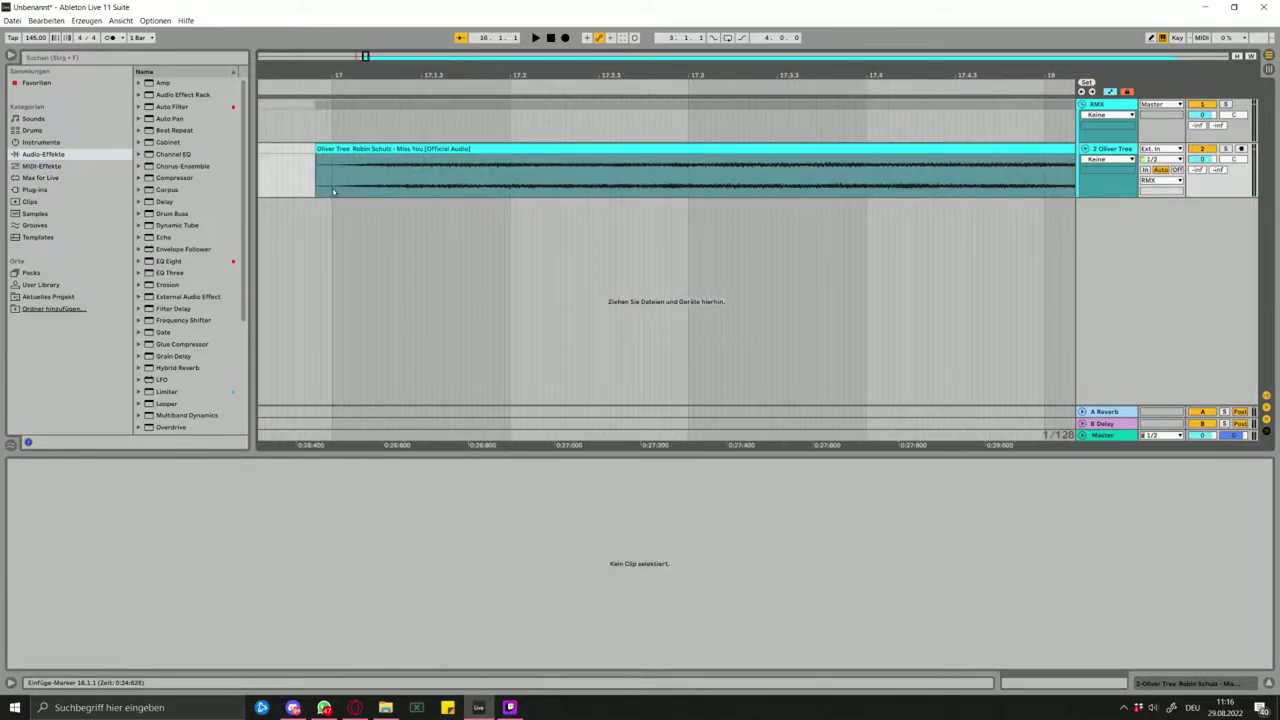
{"action": "left_click", "coordinate": [334, 192]}
{"action": "left_click", "coordinate": [318, 149]}
{"action": "key", "text": "Delete"}
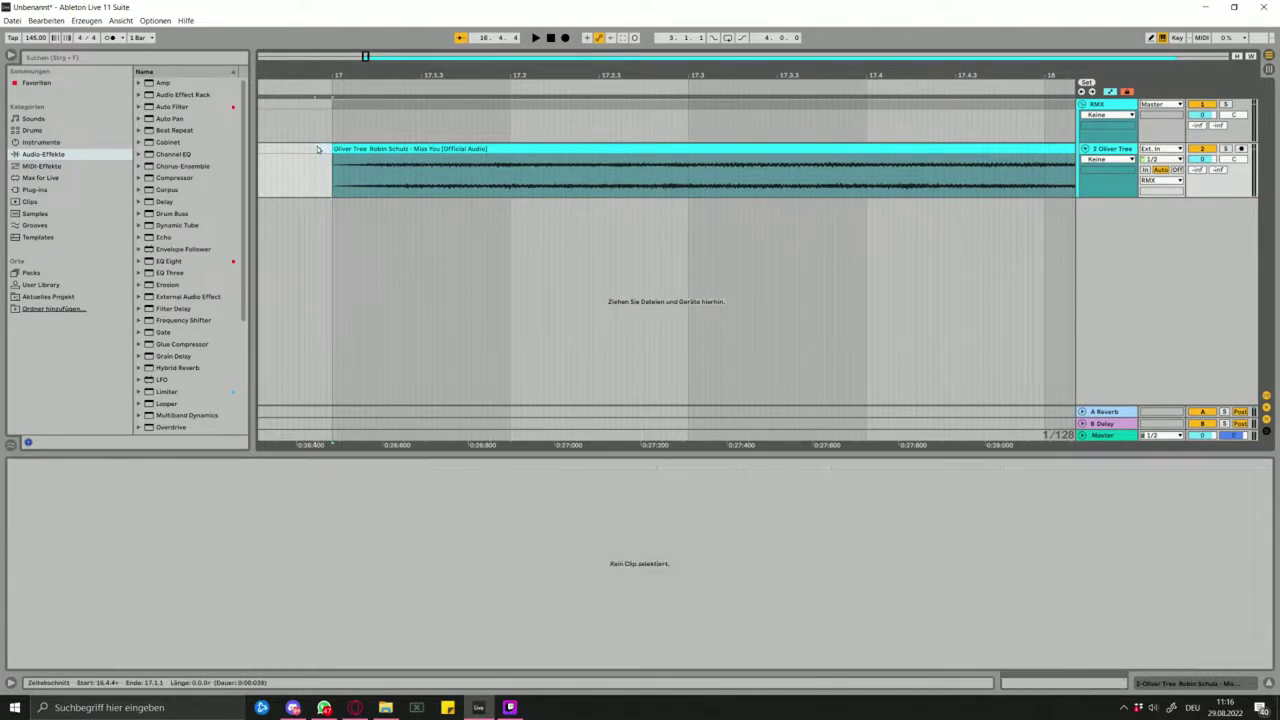
{"action": "scroll", "coordinate": [370, 236], "scroll_direction": "down", "scroll_amount": 10}
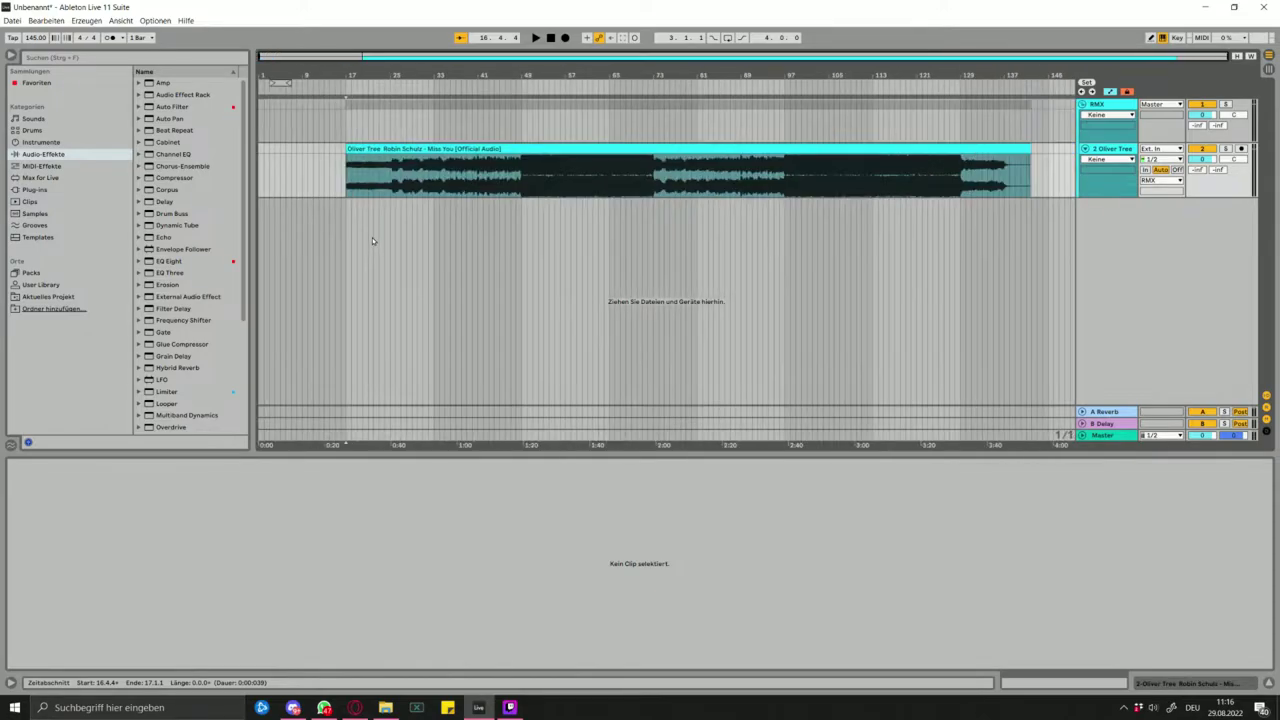
- Move the song clip to bar 1, inspect the drop's transient at bar 33, and try splitting the clip there
{"action": "left_click", "coordinate": [471, 148]}
{"action": "key", "text": "ctrl+z"}
{"action": "left_click_drag", "start_coordinate": [506, 148], "coordinate": [357, 156]}
{"action": "left_click", "coordinate": [433, 184]}
{"action": "scroll", "coordinate": [434, 185], "scroll_direction": "up", "scroll_amount": 12}
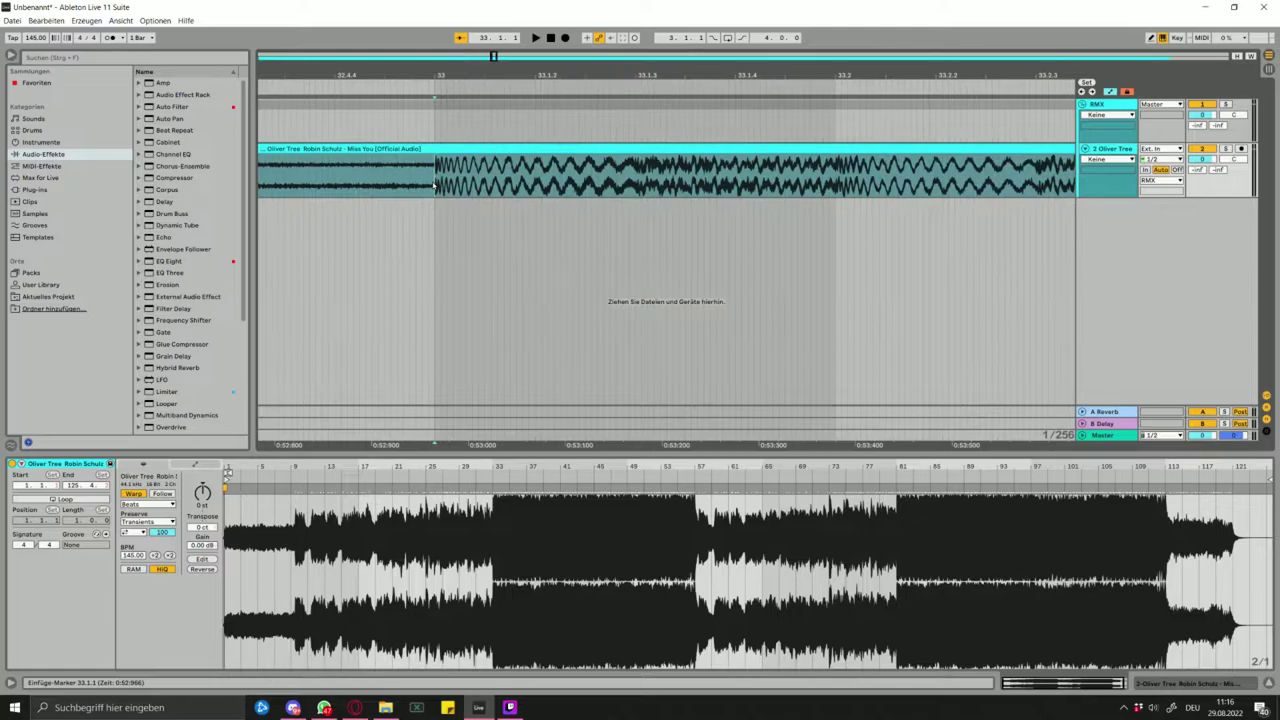
{"action": "scroll", "coordinate": [434, 185], "scroll_direction": "down", "scroll_amount": 12}
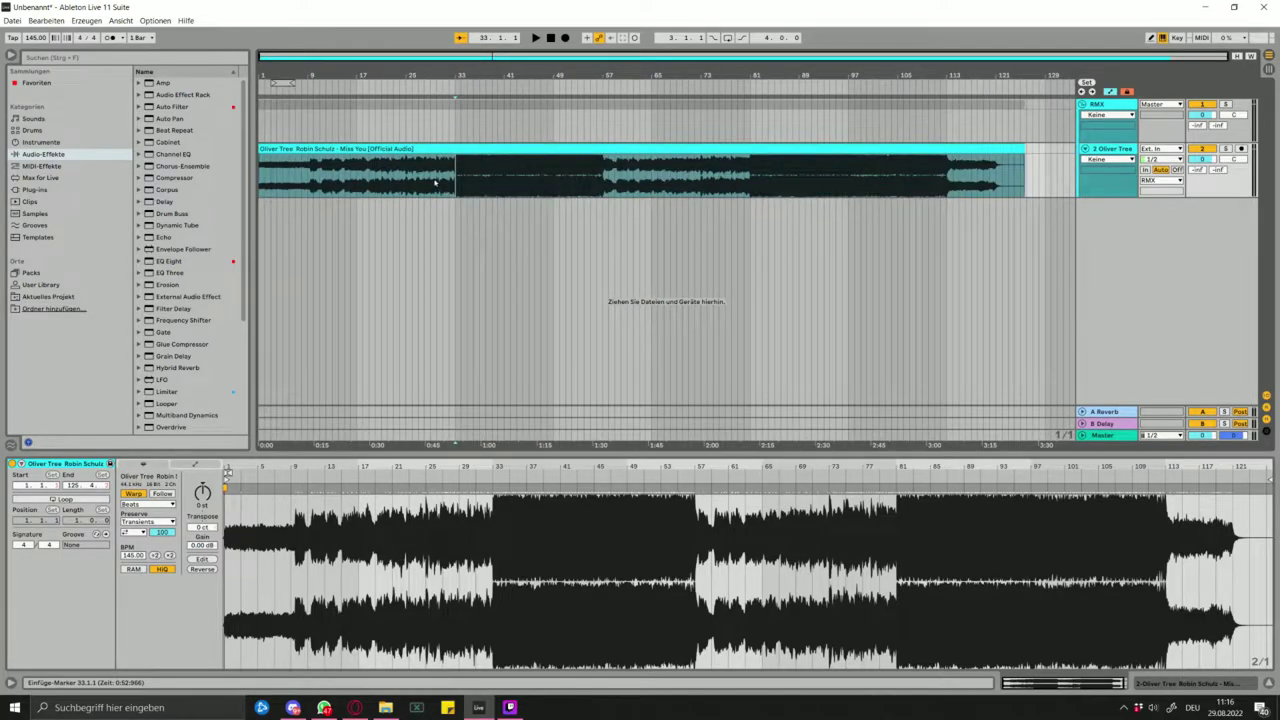
{"action": "key", "text": "ctrl+e"}
{"action": "key", "text": "ctrl+z"}
{"action": "left_click", "coordinate": [1047, 341]}
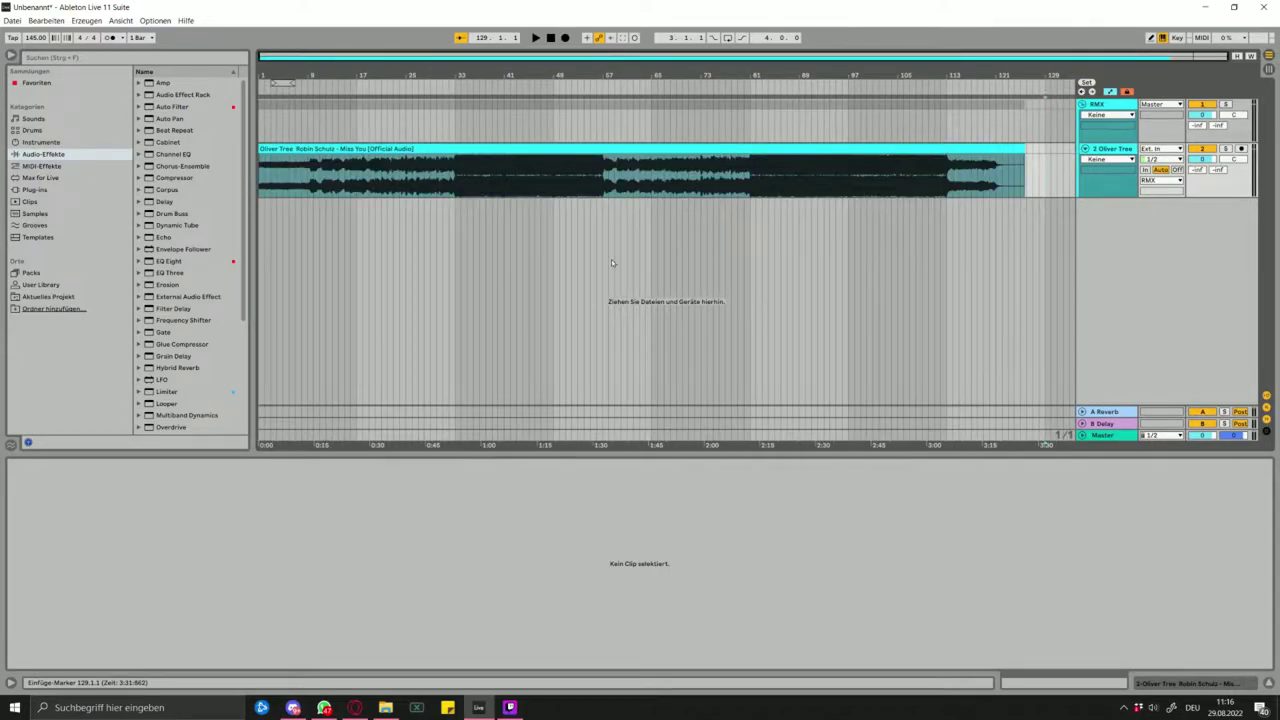
- Move the song clip to start at bar 33 and split it at bars 65, 89, 113 and 145
{"action": "left_click_drag", "start_coordinate": [384, 149], "coordinate": [580, 167]}
{"action": "left_click", "coordinate": [656, 184]}
{"action": "key", "text": "ctrl+e"}
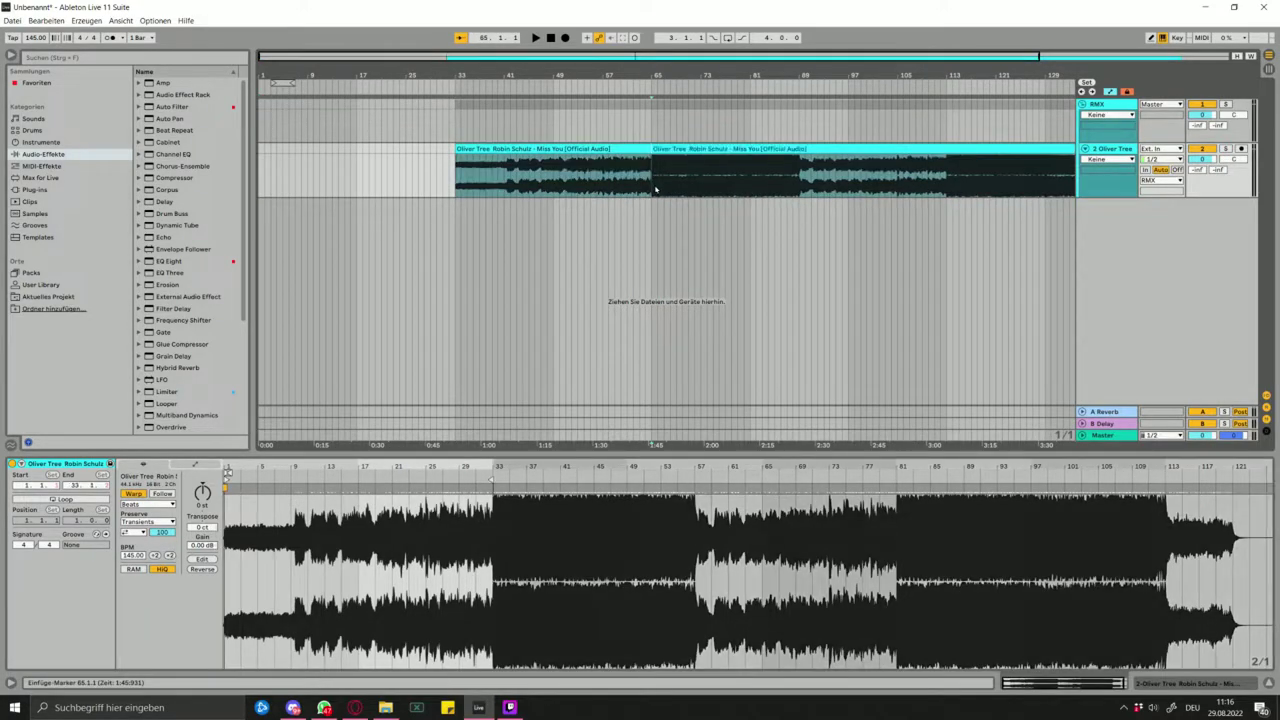
{"action": "scroll", "coordinate": [706, 195], "scroll_direction": "down", "scroll_amount": 1}
{"action": "left_click", "coordinate": [696, 190]}
{"action": "key", "text": "ctrl+e"}
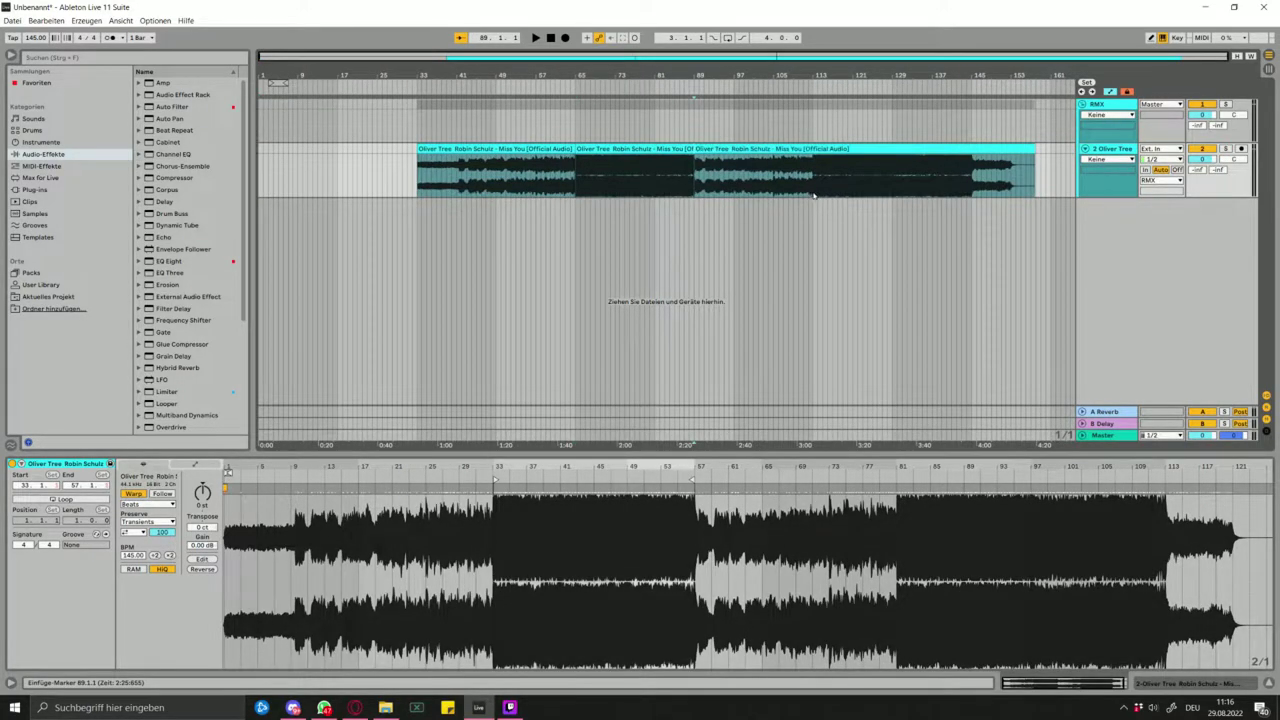
{"action": "left_click", "coordinate": [813, 196]}
{"action": "key", "text": "ctrl+e"}
{"action": "left_click", "coordinate": [972, 196]}
{"action": "key", "text": "ctrl+e"}
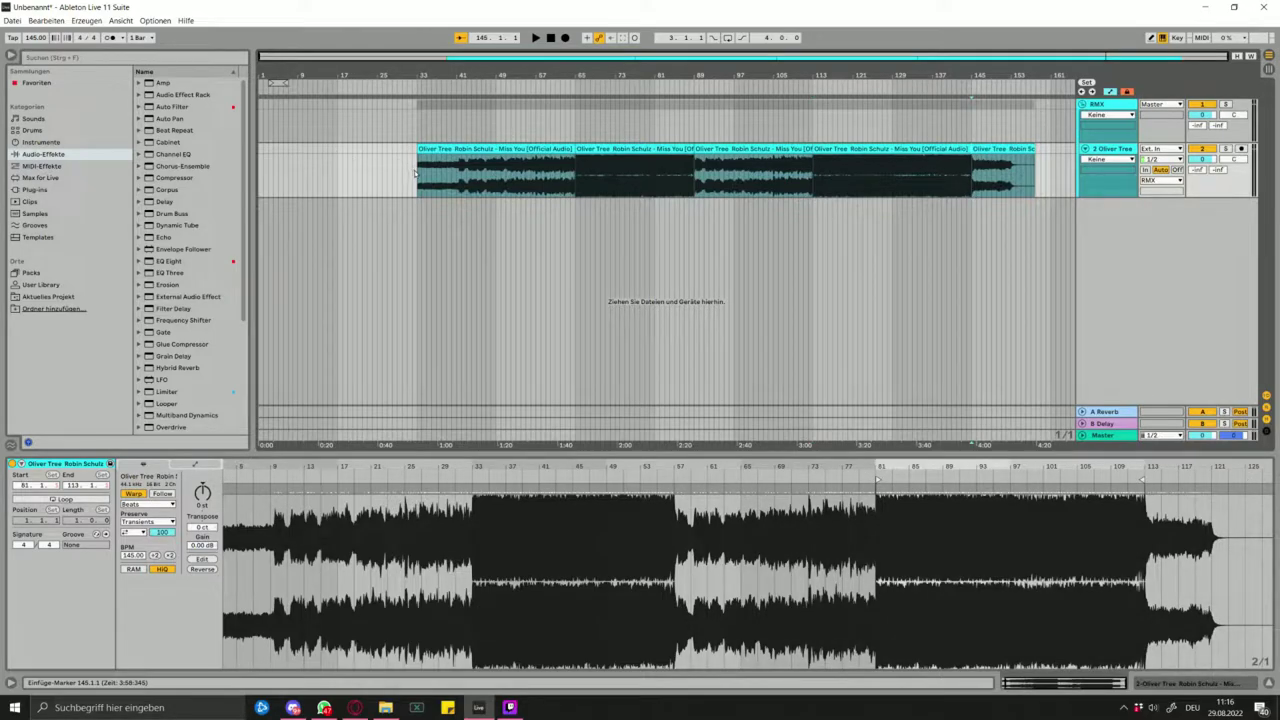
- Shift all clips from bar 89 onward to bar 113 and duplicate the first drop into the gap
{"action": "left_click_drag", "start_coordinate": [416, 173], "coordinate": [225, 162]}
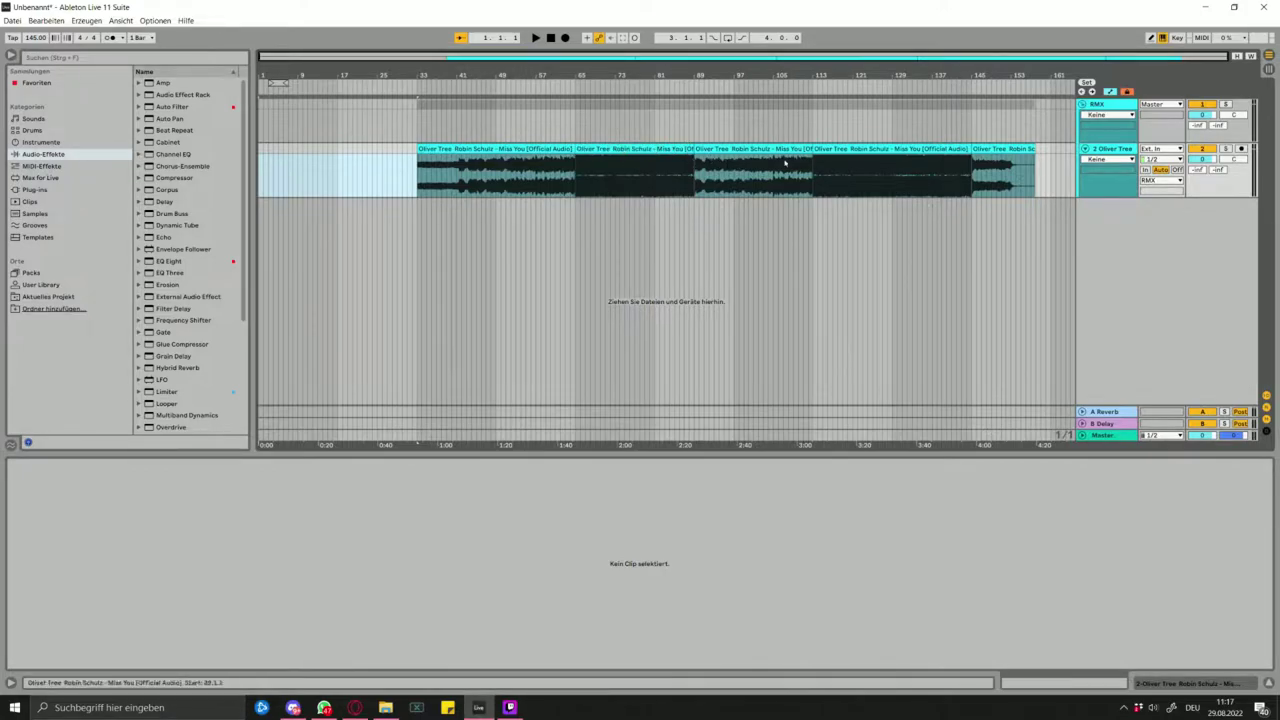
{"action": "mouse_move", "coordinate": [1046, 181]}
{"action": "left_mouse_down"}
{"action": "mouse_move", "coordinate": [686, 137]}
{"action": "mouse_move", "coordinate": [695, 153]}
{"action": "mouse_move", "coordinate": [841, 166]}
{"action": "mouse_move", "coordinate": [828, 168]}
{"action": "left_mouse_up"}
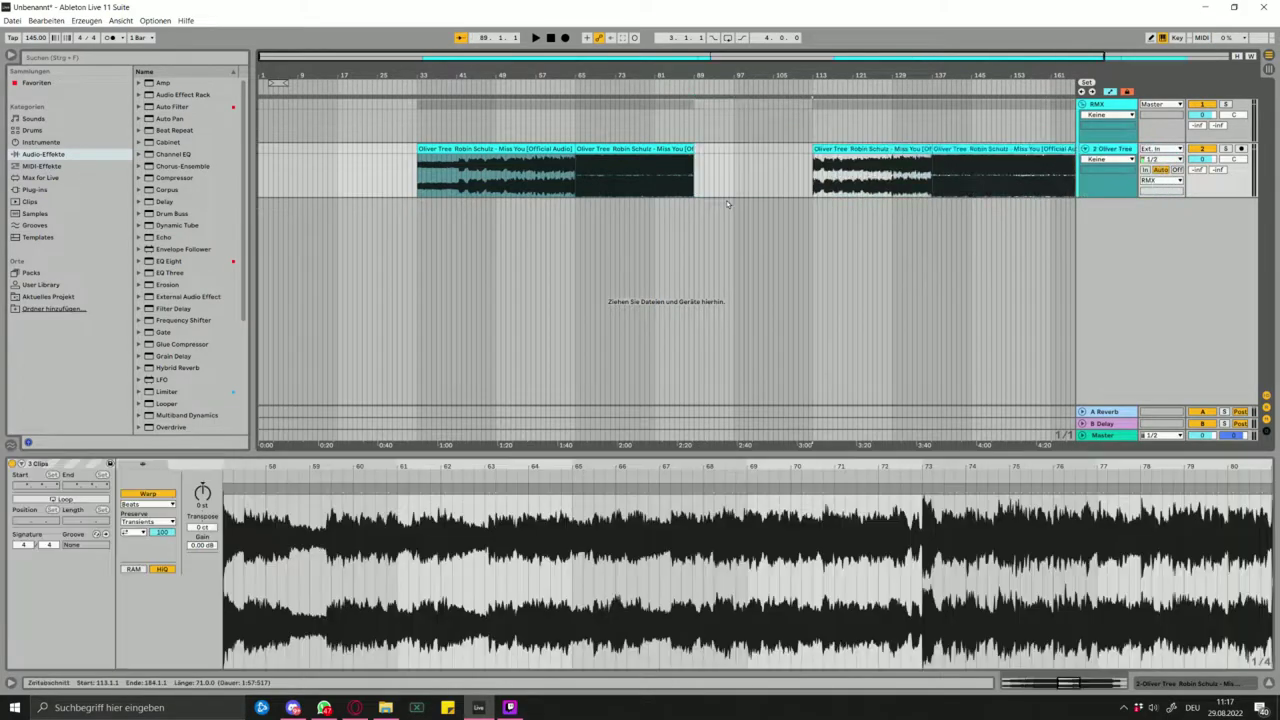
{"action": "left_click", "coordinate": [726, 200]}
{"action": "left_click", "coordinate": [643, 151]}
{"action": "key", "text": "ctrl+d"}
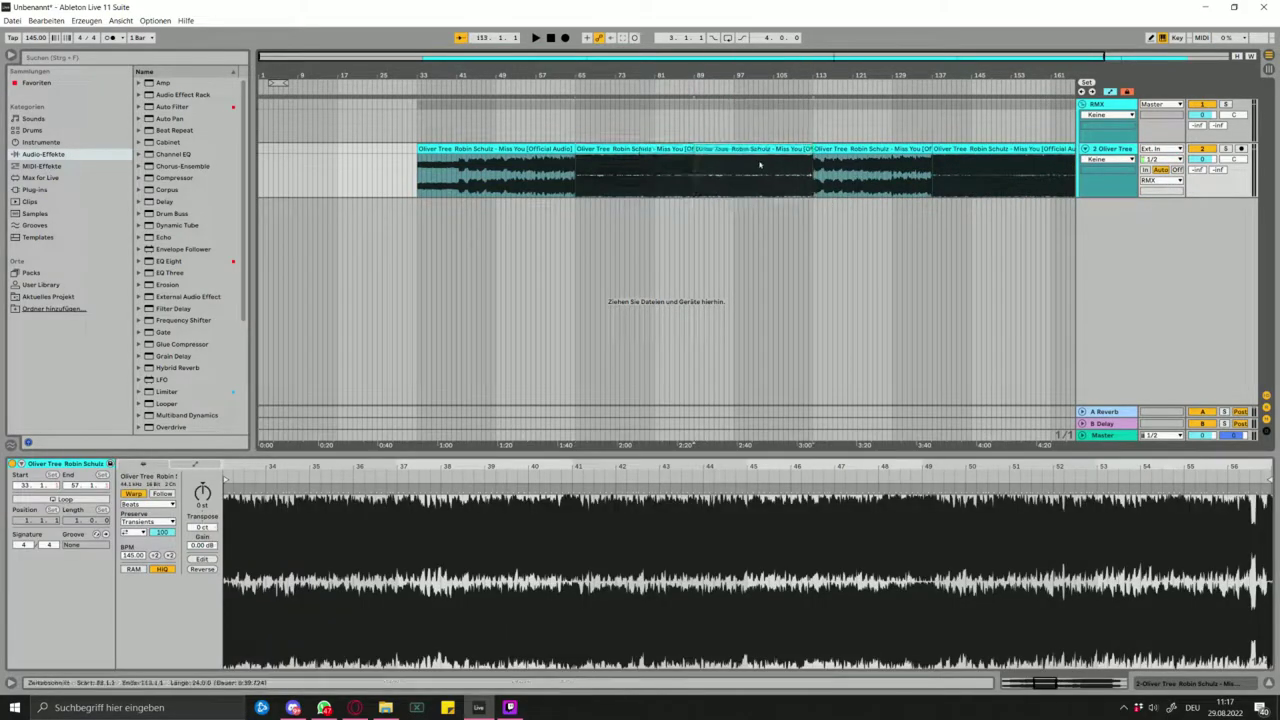
- Move the outro clip to bar 201 and duplicate the second drop into the gap from bar 169
{"action": "scroll", "coordinate": [880, 180], "scroll_direction": "down", "scroll_amount": 2}
{"action": "mouse_move", "coordinate": [1002, 151]}
{"action": "left_mouse_down"}
{"action": "mouse_move", "coordinate": [1078, 153]}
{"action": "mouse_move", "coordinate": [1013, 168]}
{"action": "mouse_move", "coordinate": [1008, 150]}
{"action": "mouse_move", "coordinate": [984, 150]}
{"action": "left_mouse_up"}
{"action": "left_click", "coordinate": [799, 150]}
{"action": "key", "text": "ctrl+d"}
{"action": "scroll", "coordinate": [912, 172], "scroll_direction": "down", "scroll_amount": 2}
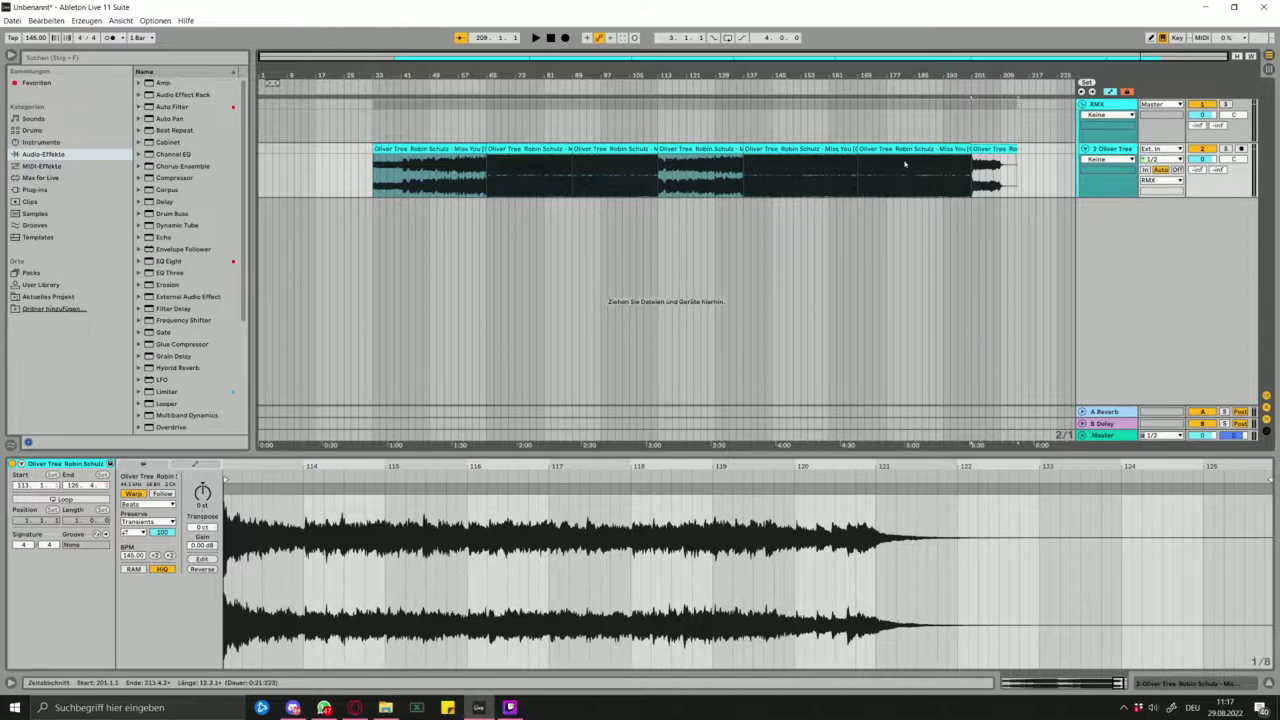
- Play the transition around bar 89 to check how the first drop leads into its duplicate
{"action": "left_click", "coordinate": [552, 206]}
{"action": "left_click", "coordinate": [596, 200]}
{"action": "left_click", "coordinate": [552, 213]}
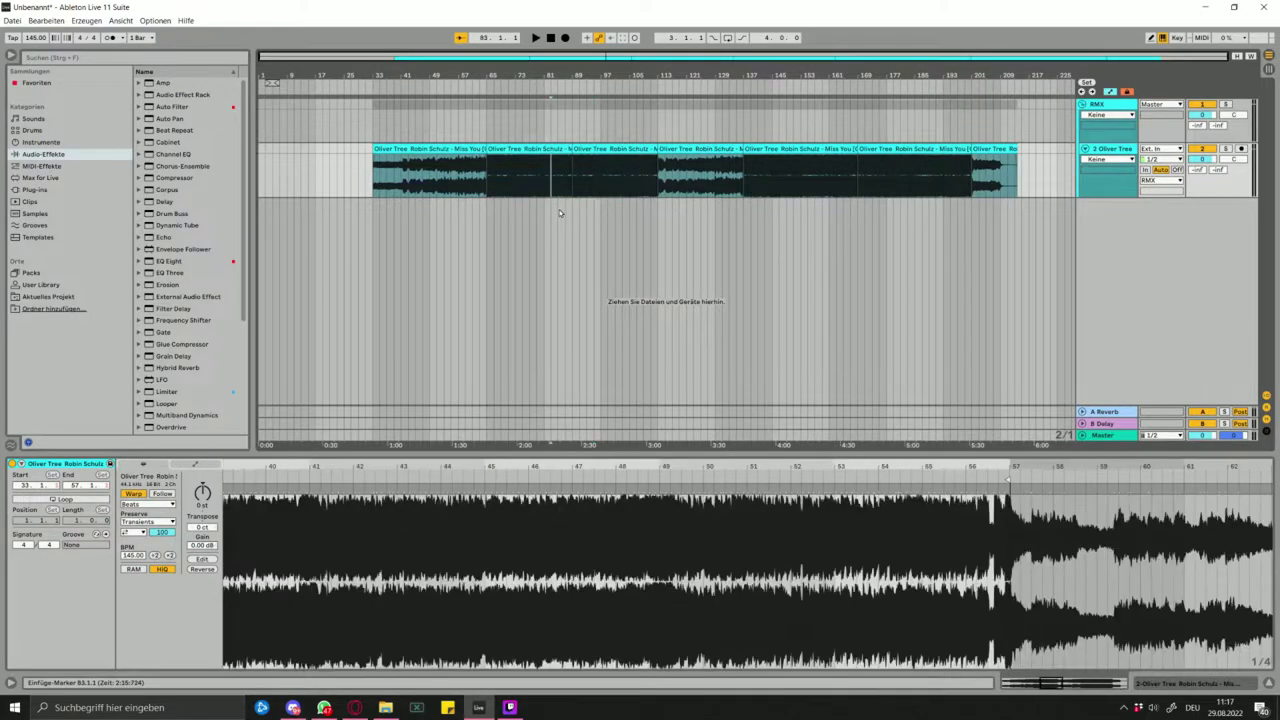
{"action": "left_click", "coordinate": [559, 209]}
{"action": "key", "text": "space"}
{"action": "scroll", "coordinate": [559, 211], "scroll_direction": "up", "scroll_amount": 5}
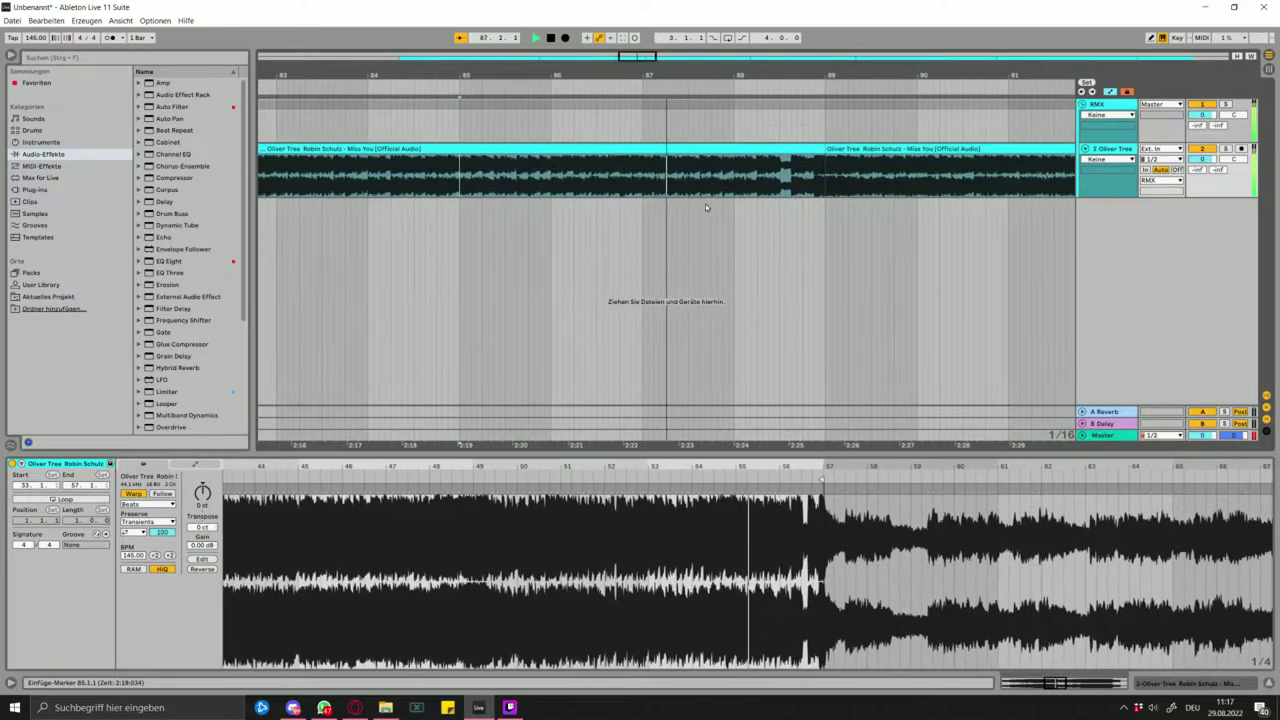
{"action": "scroll", "coordinate": [705, 203], "scroll_direction": "down", "scroll_amount": 4}
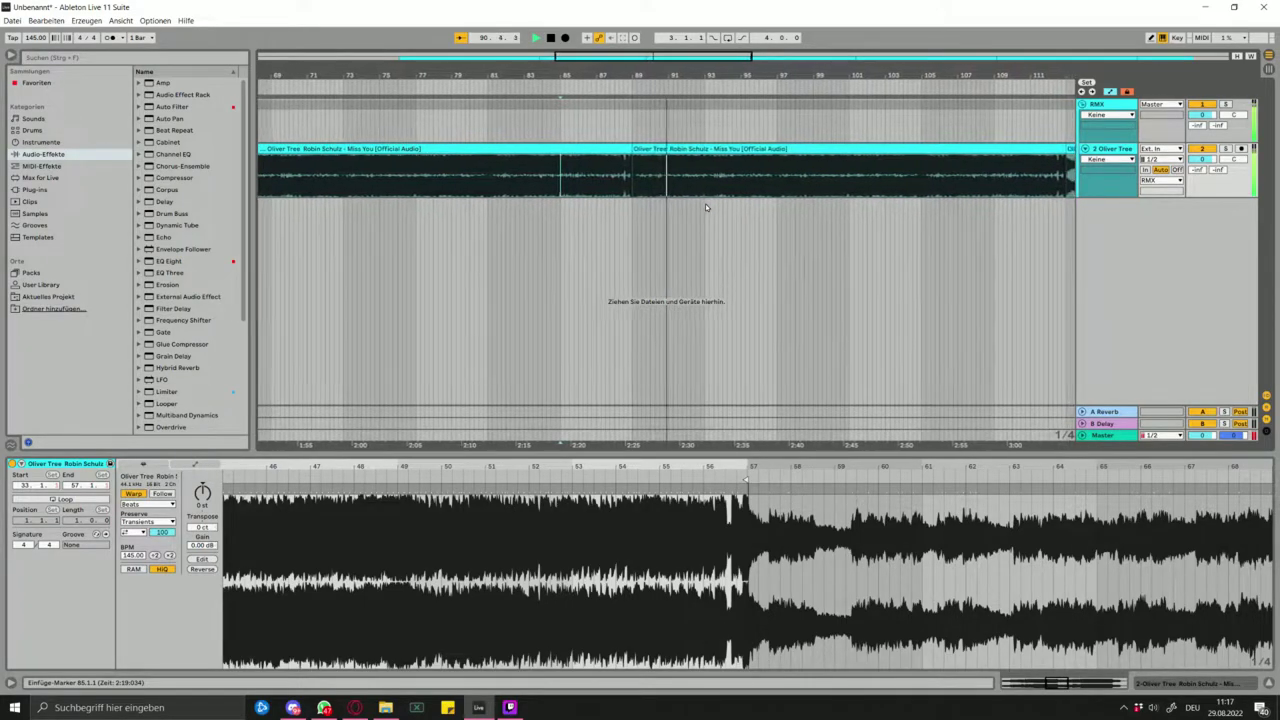
{"action": "key", "text": "space"}
{"action": "left_click", "coordinate": [603, 223]}
{"action": "key", "text": "space"}
{"action": "key", "text": "space"}
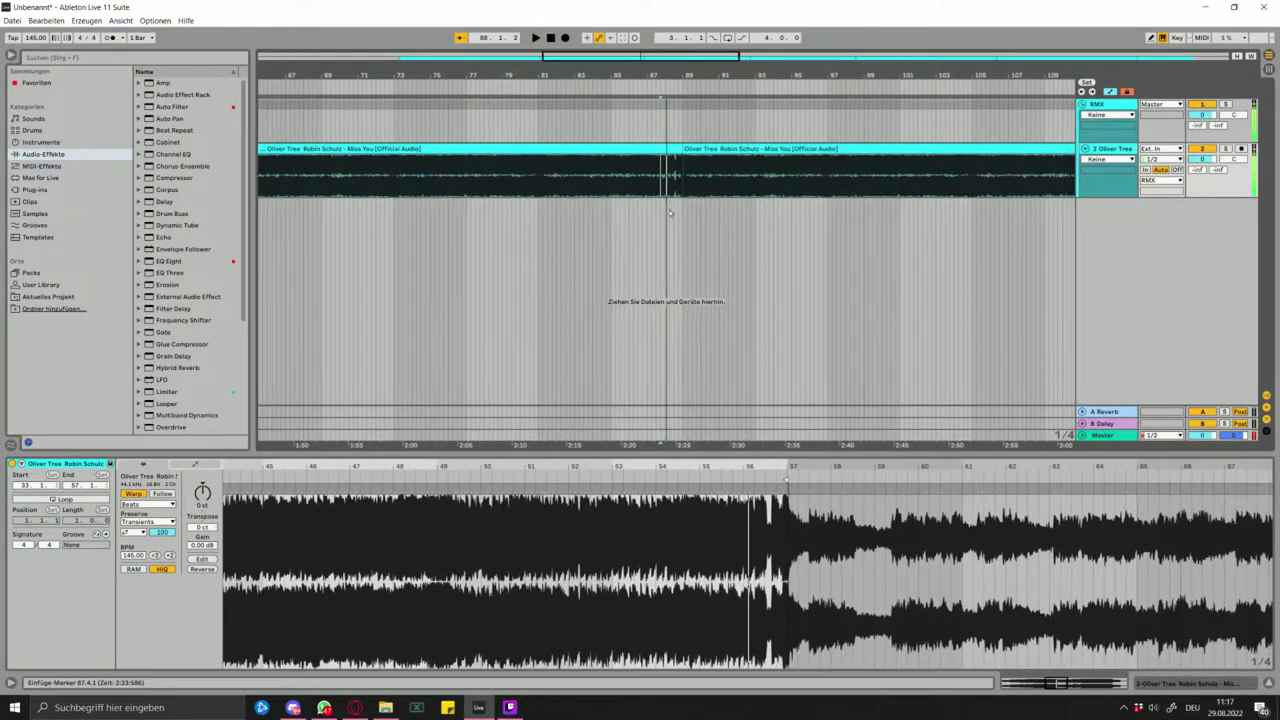
- Duplicate the song track with all its clips
{"action": "scroll", "coordinate": [713, 210], "scroll_direction": "down", "scroll_amount": 5}
{"action": "left_click", "coordinate": [1117, 152]}
{"action": "key", "text": "ctrl+d"}
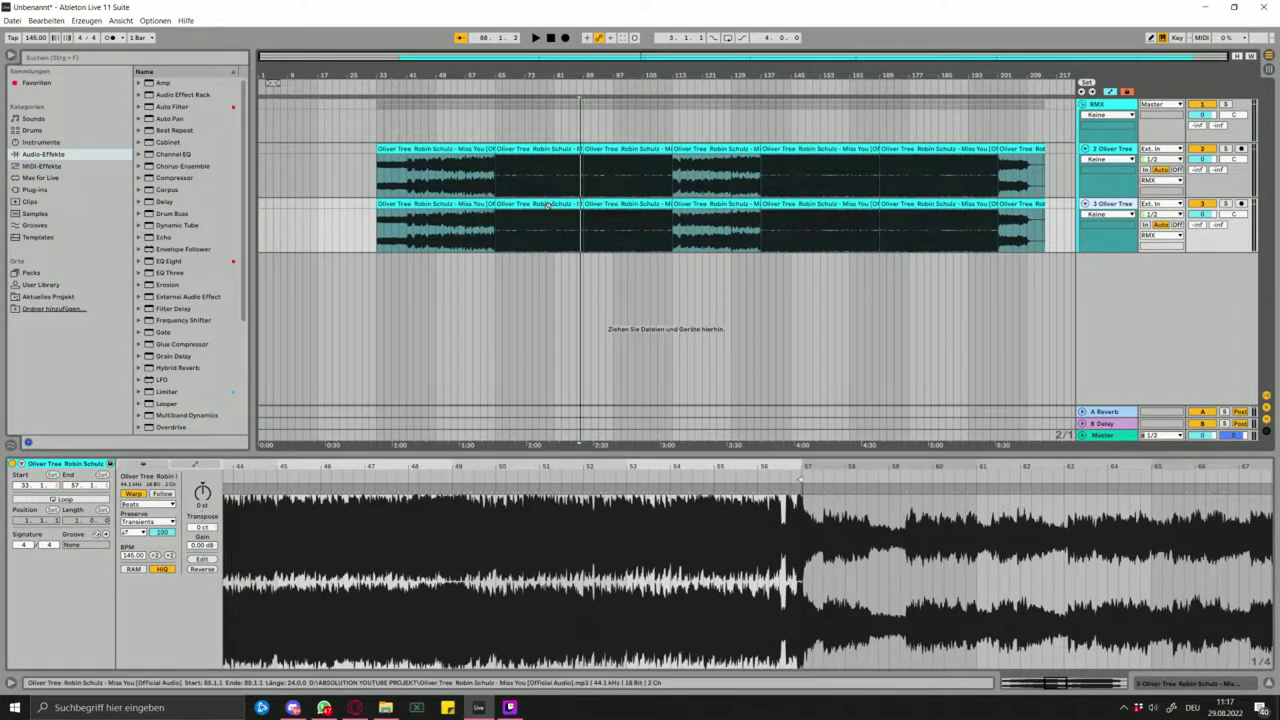
- Delete every clip on the duplicate track except the repeated drops starting at bars 89 and 169
{"action": "left_click", "coordinate": [536, 205]}
{"action": "key", "text": "Delete"}
{"action": "left_click", "coordinate": [462, 205]}
{"action": "key", "text": "Delete"}
{"action": "left_click", "coordinate": [728, 205]}
{"action": "key", "text": "Delete"}
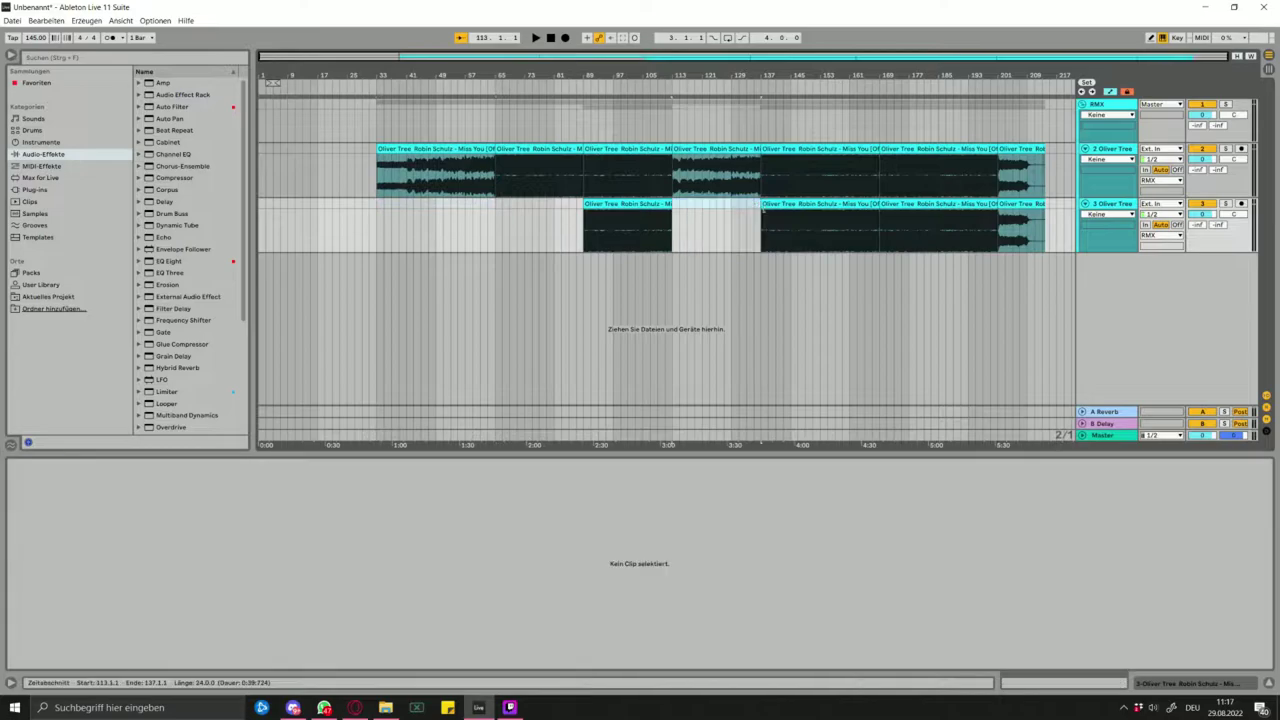
{"action": "left_click", "coordinate": [823, 204]}
{"action": "key", "text": "Delete"}
{"action": "left_click", "coordinate": [1020, 205]}
{"action": "key", "text": "Delete"}
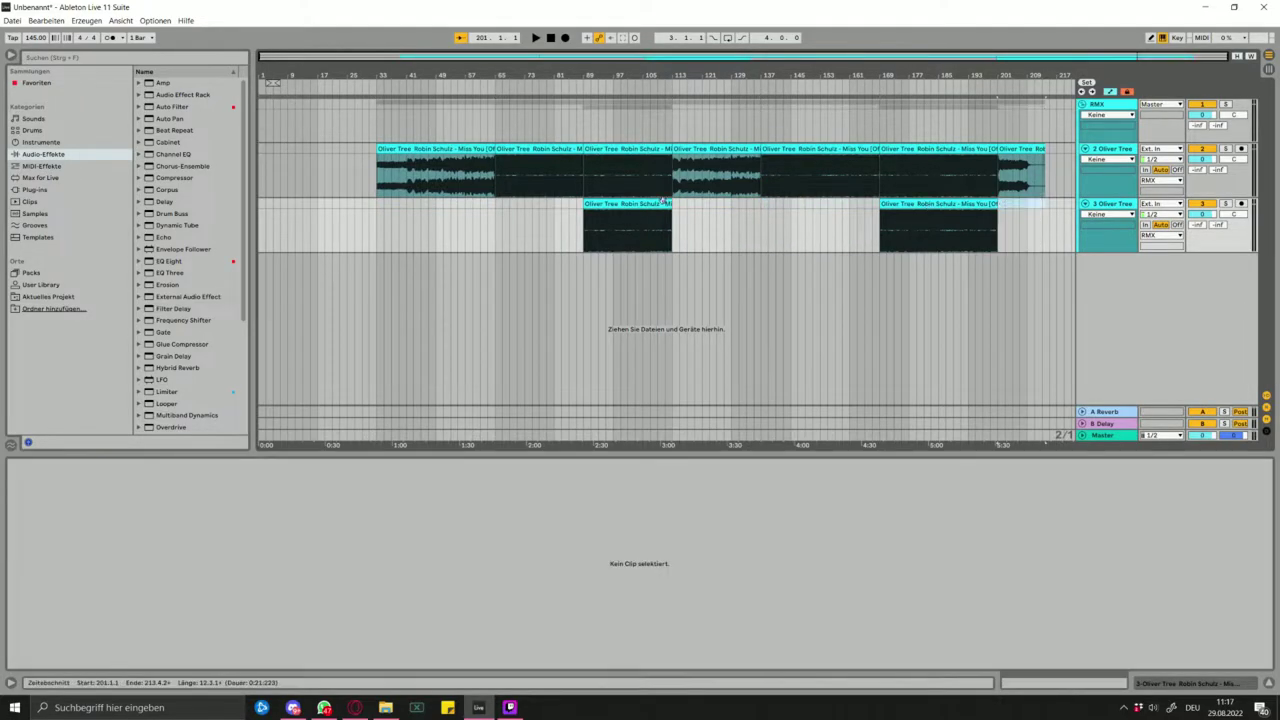
- Extend the start of the duplicate track's bar 89 clip back to bar 85.3 and play the section to compare both tracks
{"action": "scroll", "coordinate": [593, 230], "scroll_direction": "up", "scroll_amount": 5}
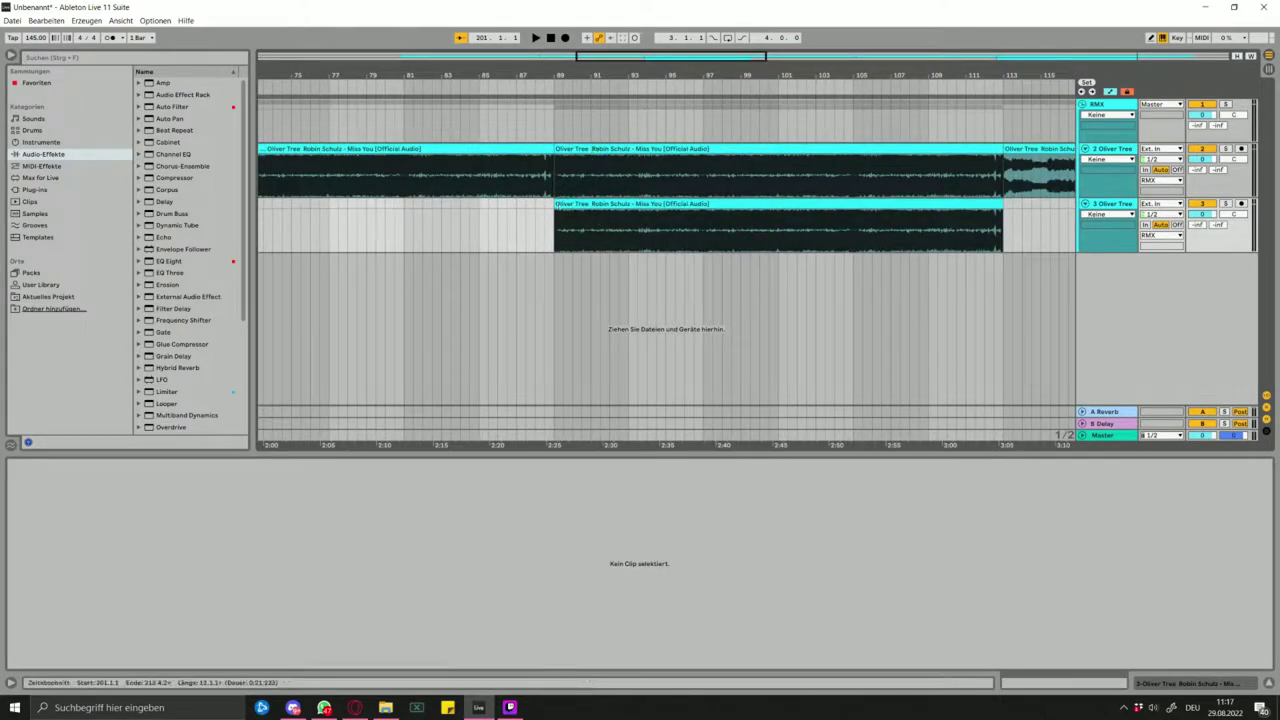
{"action": "left_click_drag", "start_coordinate": [555, 225], "coordinate": [507, 225]}
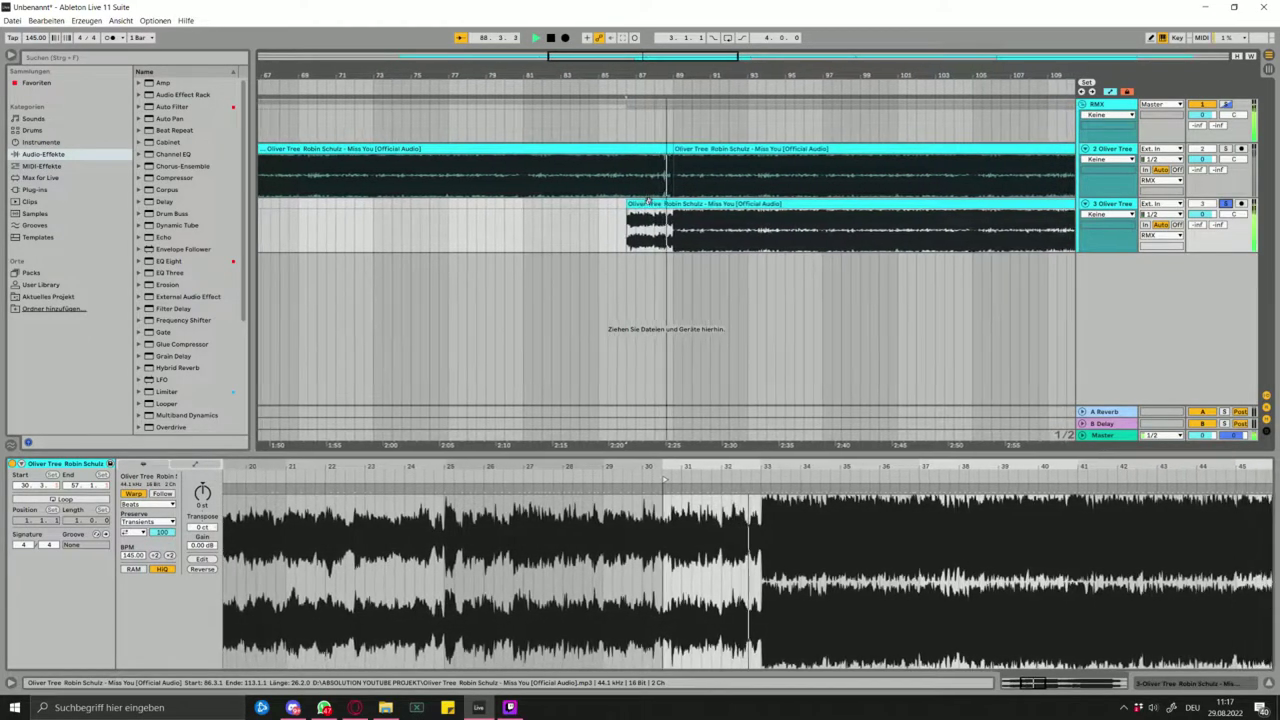
{"action": "left_click_drag", "start_coordinate": [615, 204], "coordinate": [597, 204]}
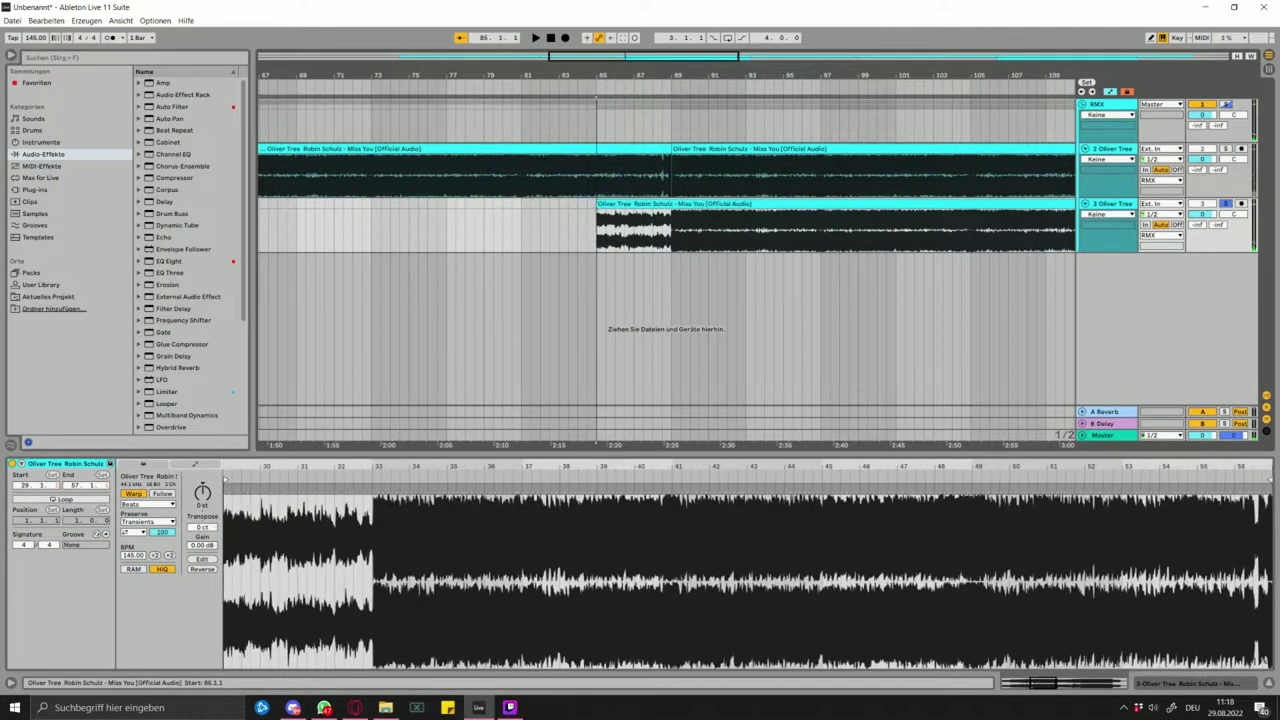
{"action": "left_click", "coordinate": [593, 215]}
{"action": "key", "text": "space"}
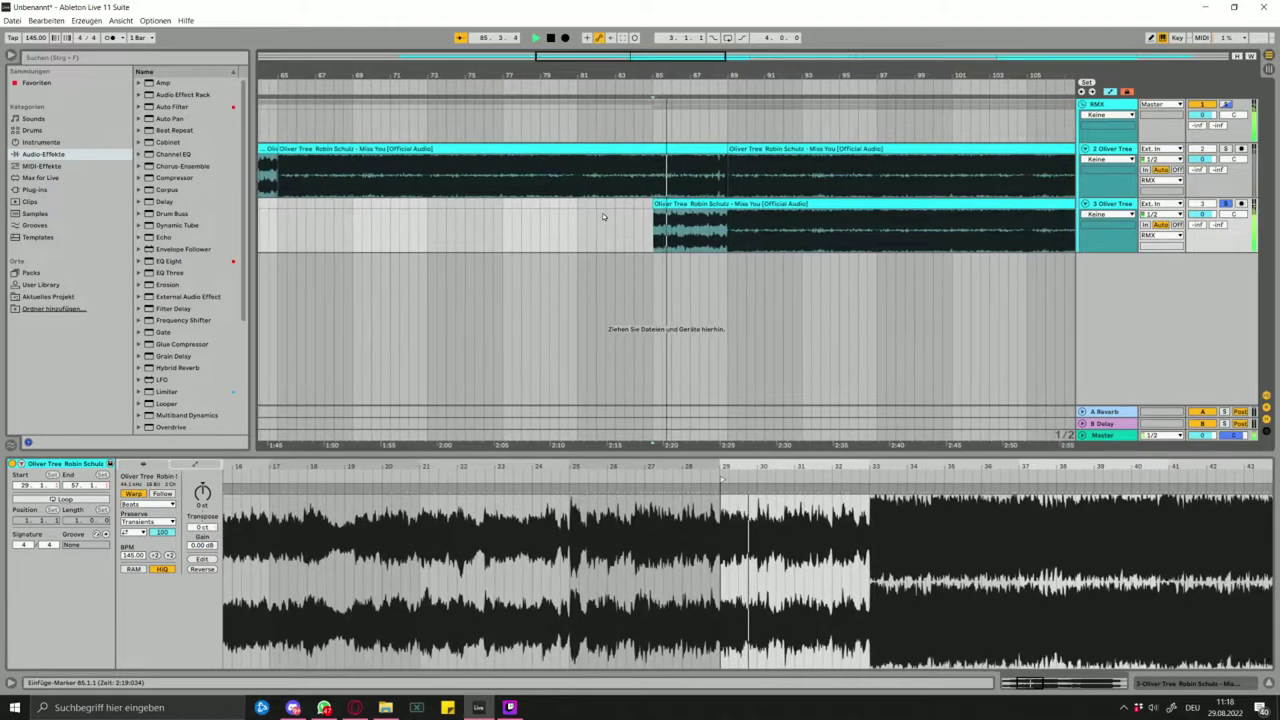
{"action": "mouse_move", "coordinate": [649, 210]}
{"action": "left_mouse_down"}
{"action": "mouse_move", "coordinate": [665, 212]}
{"action": "mouse_move", "coordinate": [651, 212]}
{"action": "left_mouse_up"}
{"action": "key", "text": "space"}
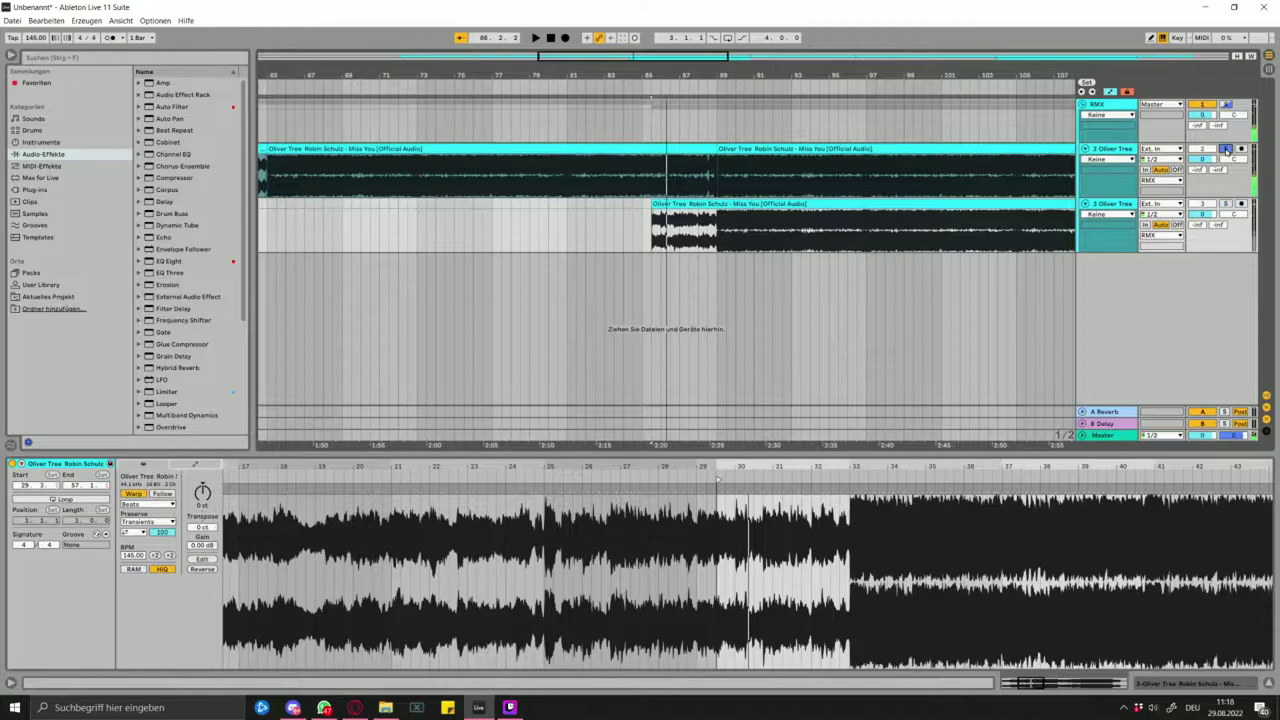
{"action": "key", "text": "space"}
{"action": "key", "text": "space"}
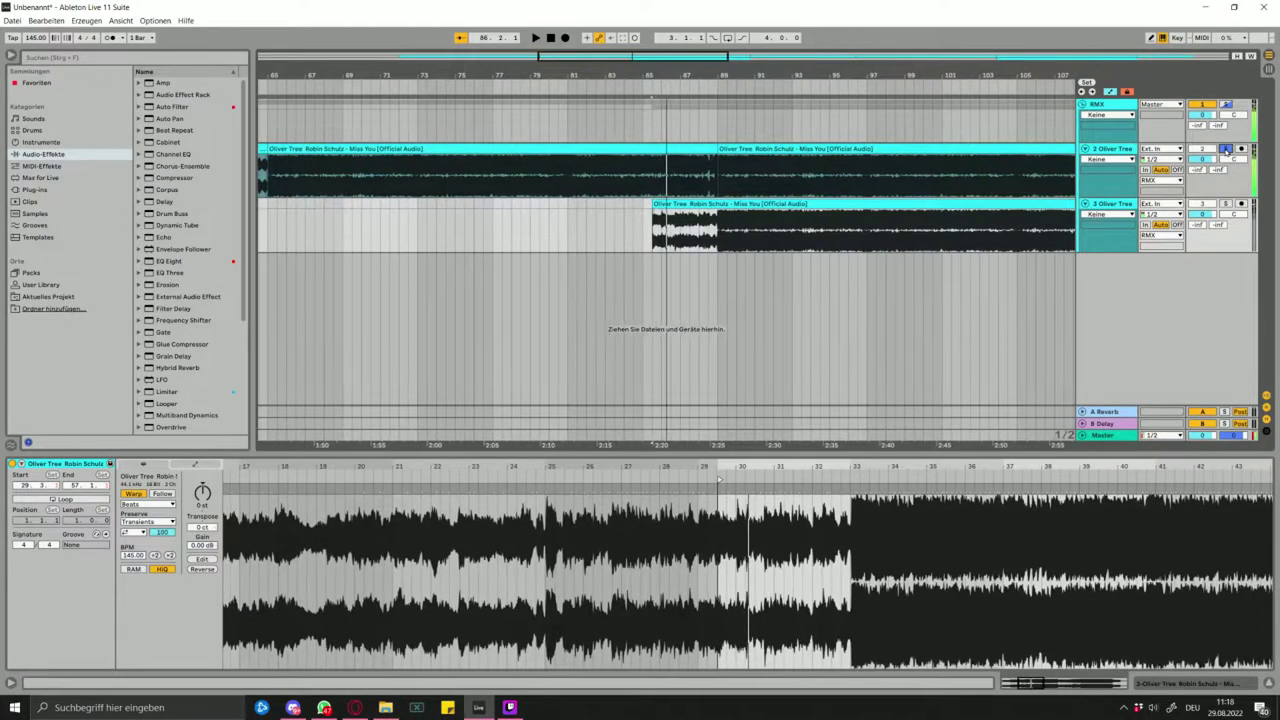
- Split the extended clip on the duplicate track at bar 89
{"action": "scroll", "coordinate": [775, 220], "scroll_direction": "down", "scroll_amount": 4}
{"action": "scroll", "coordinate": [578, 232], "scroll_direction": "up", "scroll_amount": 4}
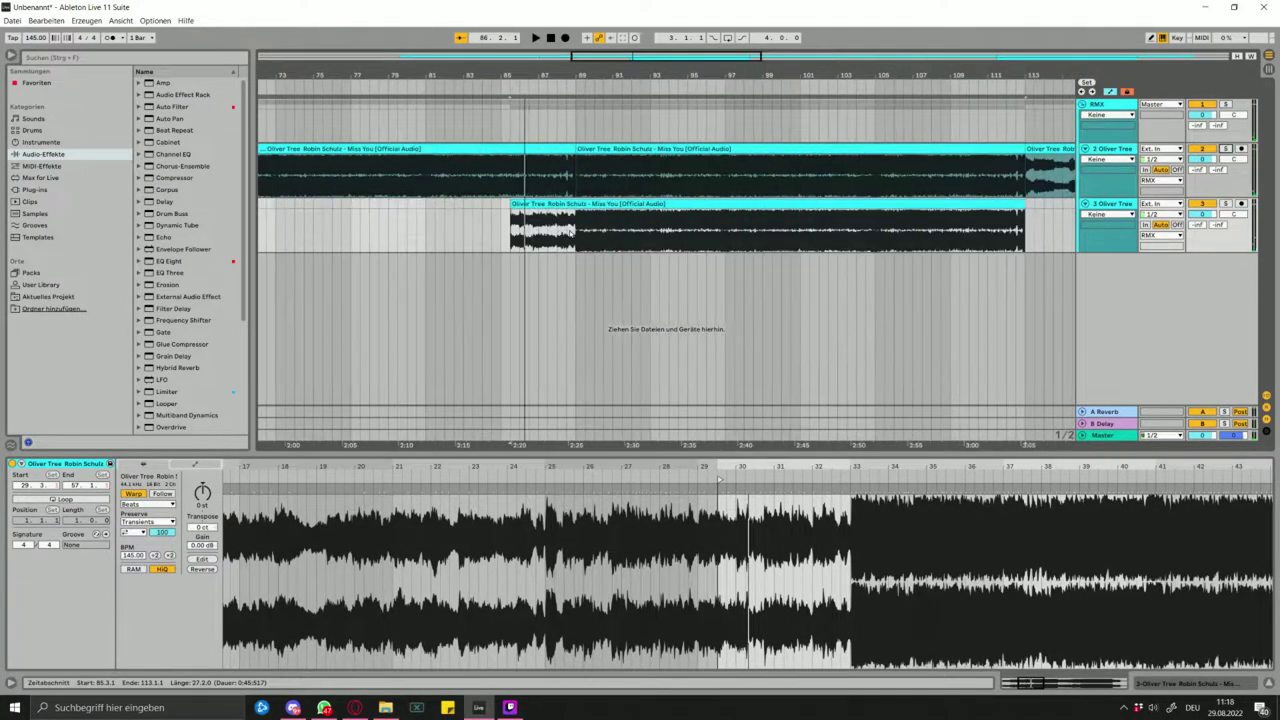
{"action": "left_click", "coordinate": [576, 237]}
{"action": "key", "text": "ctrl+e"}
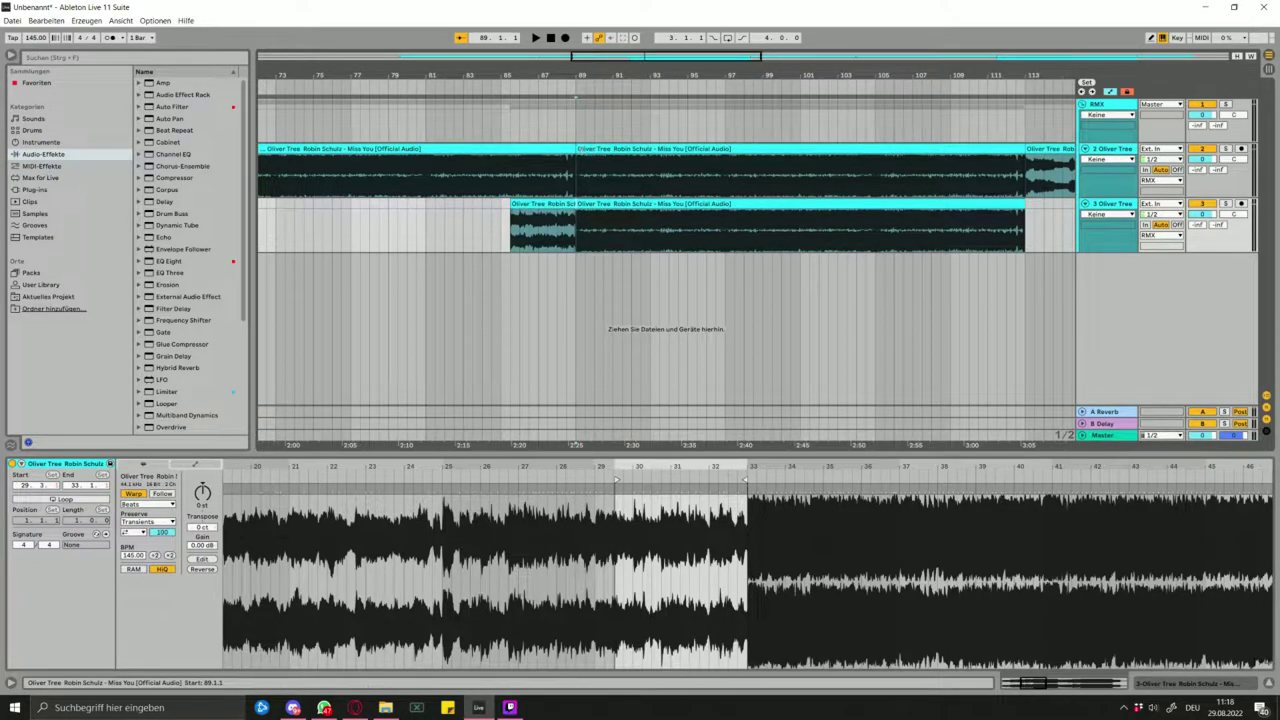
- Play the original song track soloed from bar 88.3 to check the transition into bar 89
{"action": "left_click", "coordinate": [568, 132]}
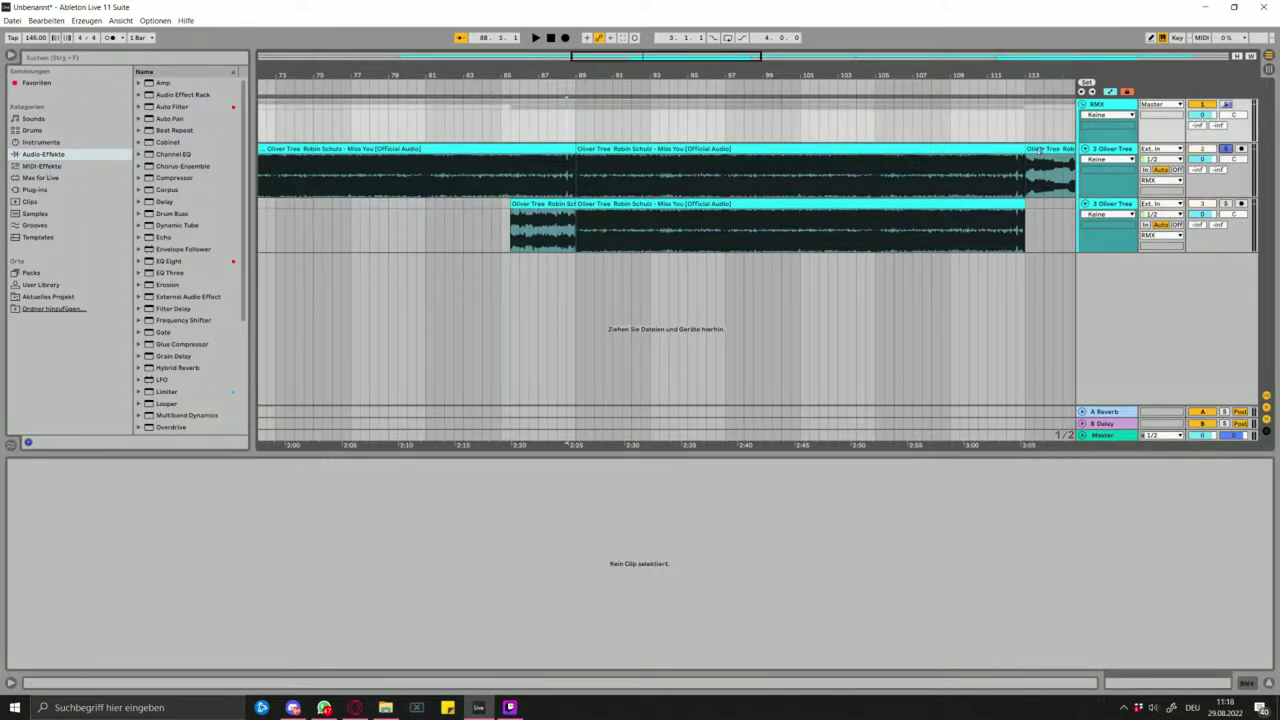
{"action": "key", "text": "space"}
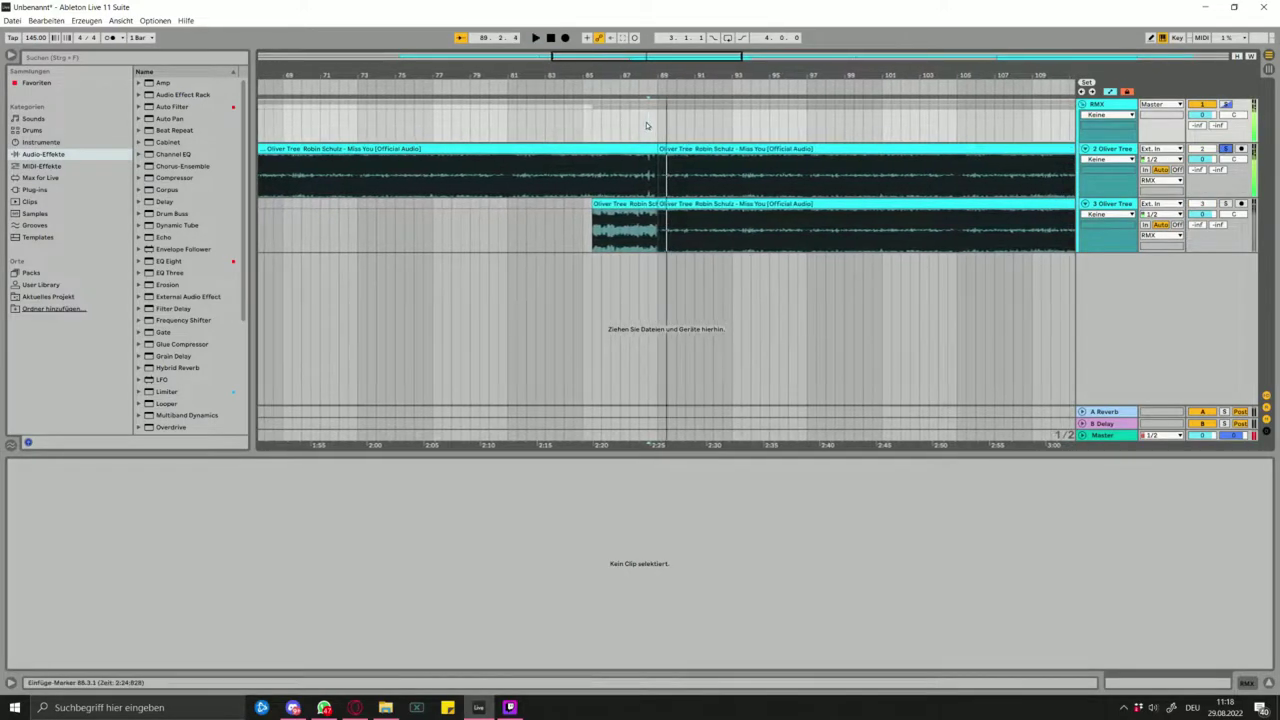
{"action": "key", "text": "space"}
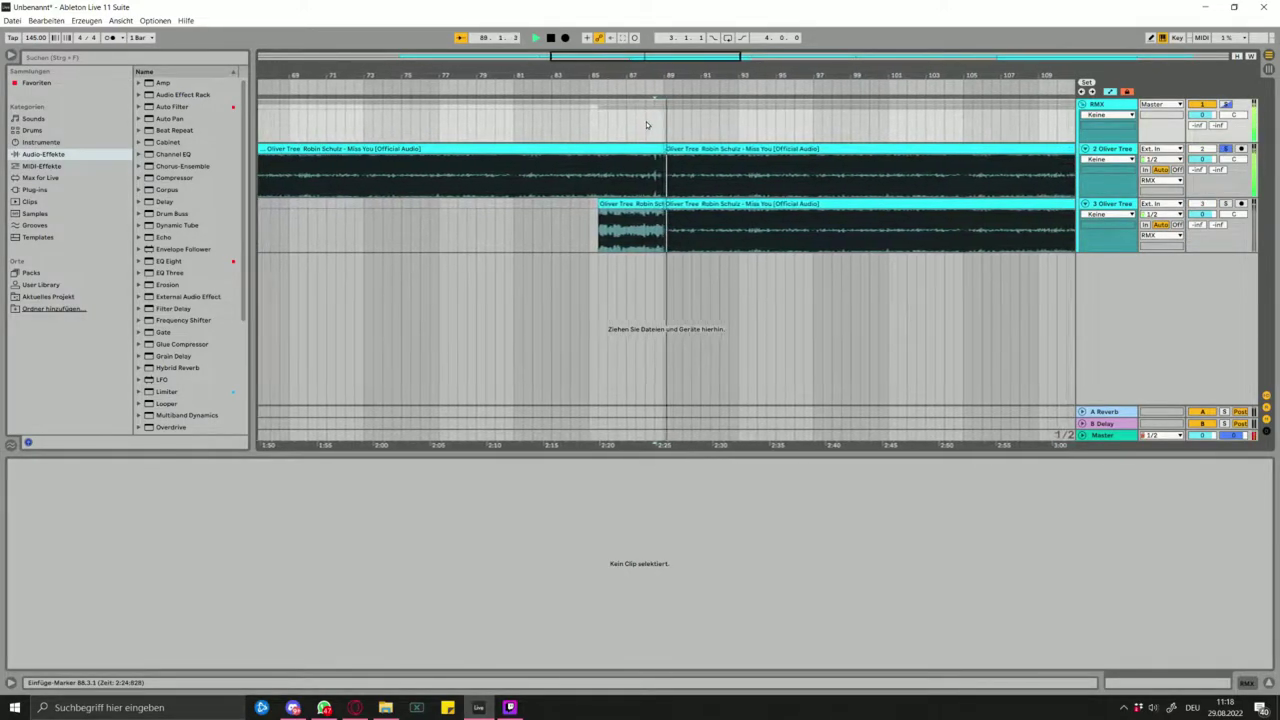
{"action": "key", "text": "space"}
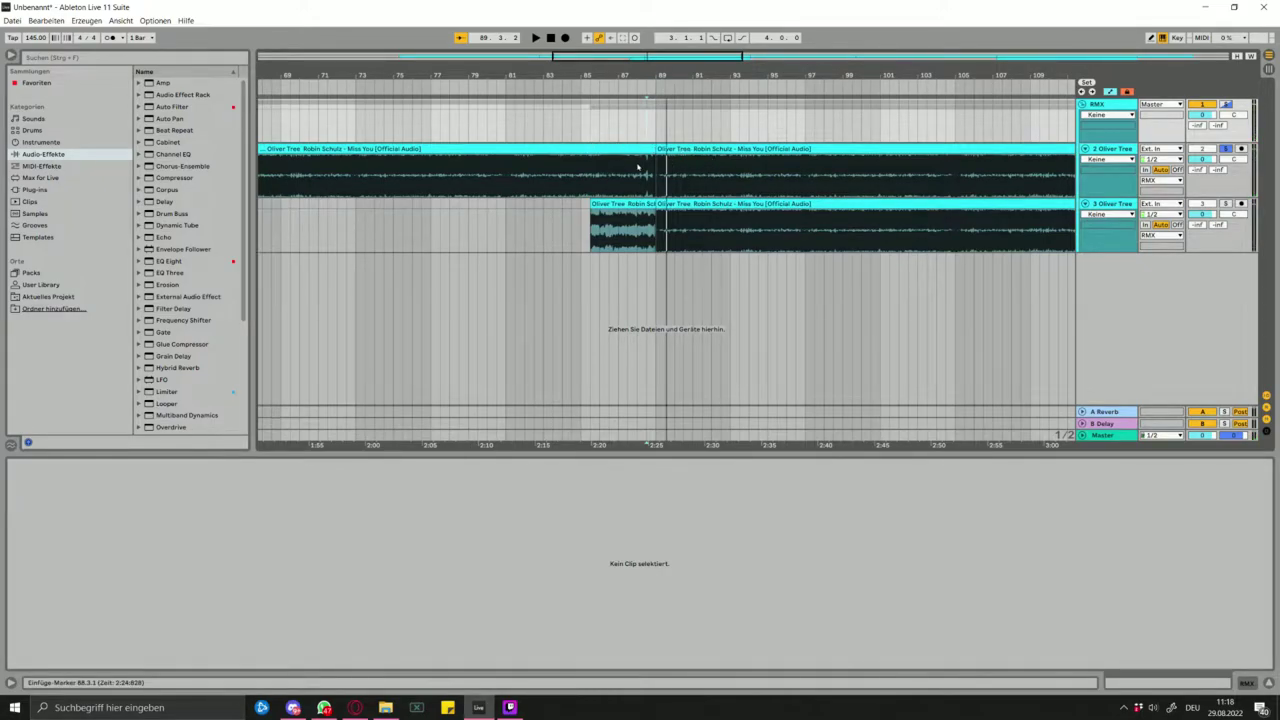
- Delete the clip starting at bar 89 on the duplicate track, keeping only the short clip just before it
{"action": "scroll", "coordinate": [638, 167], "scroll_direction": "down", "scroll_amount": 5}
{"action": "scroll", "coordinate": [637, 166], "scroll_direction": "up", "scroll_amount": 4}
{"action": "scroll", "coordinate": [500, 195], "scroll_direction": "left", "scroll_amount": 3}
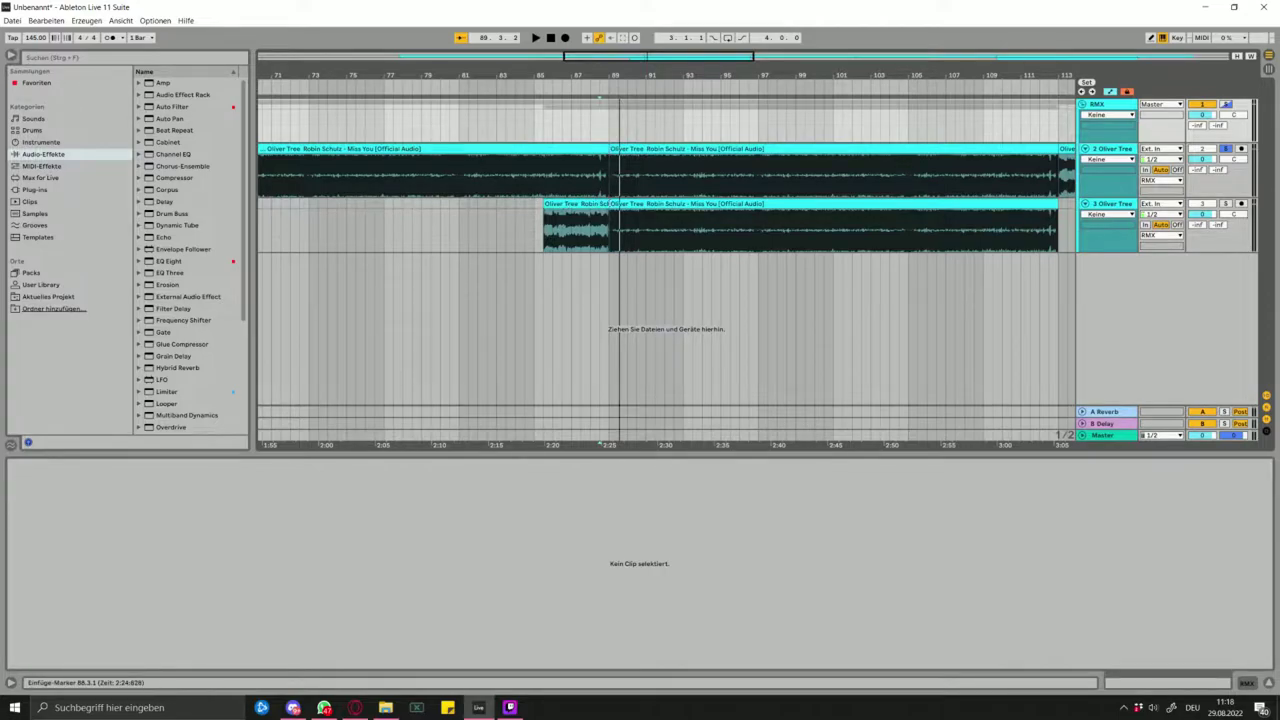
{"action": "left_click", "coordinate": [599, 205]}
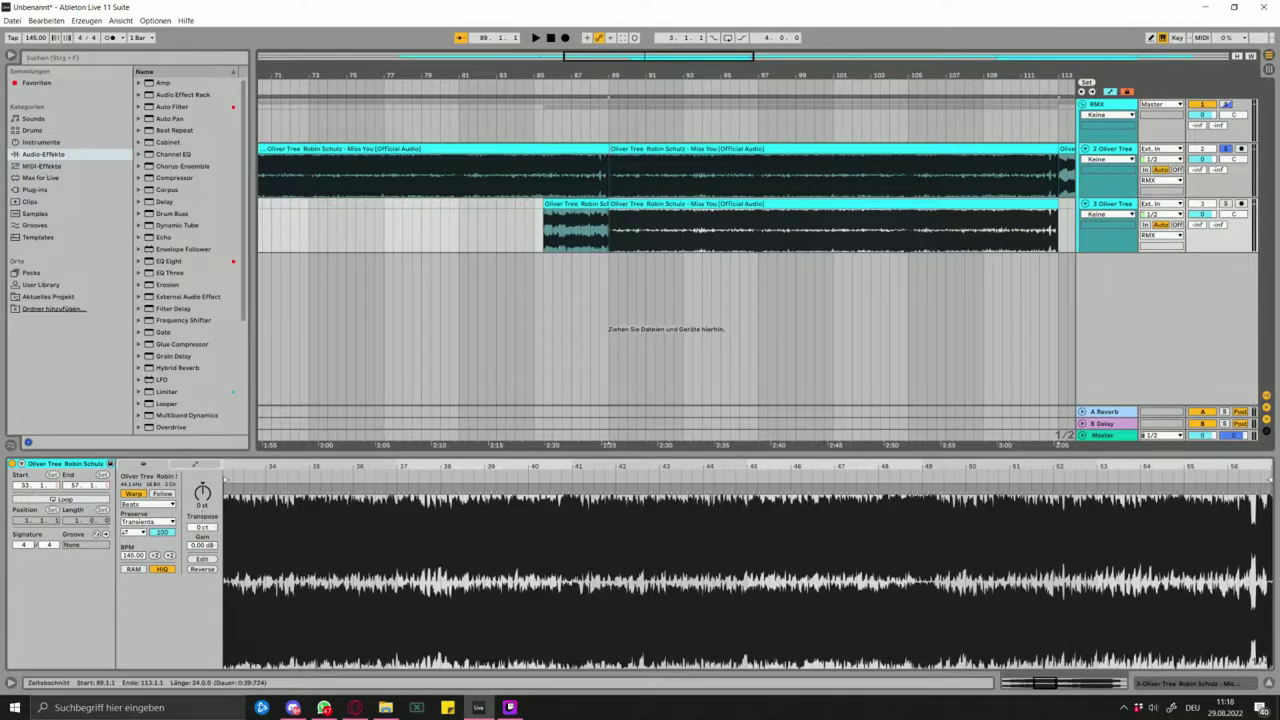
{"action": "key", "text": "Delete"}
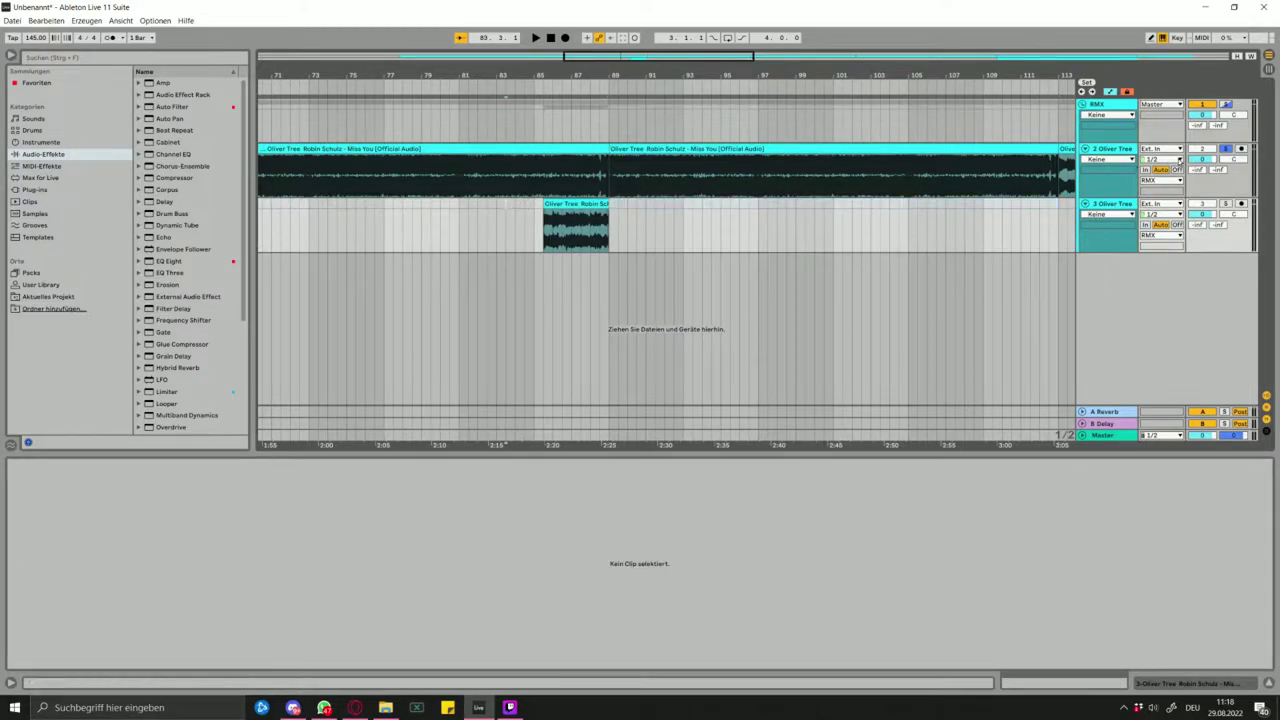
- Extend the short clip on the duplicate track back to bar 85, give its start a brief fade-in and play the section
{"action": "key", "text": "space"}
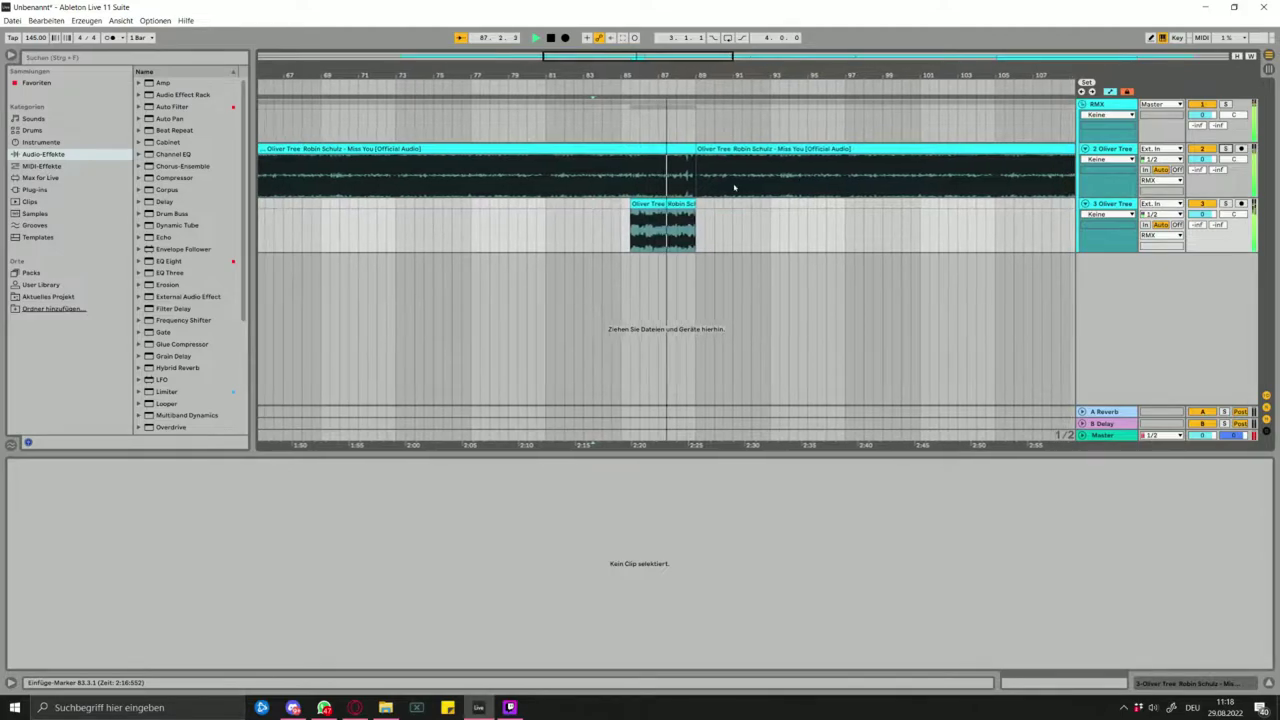
{"action": "left_click_drag", "start_coordinate": [628, 204], "coordinate": [618, 204]}
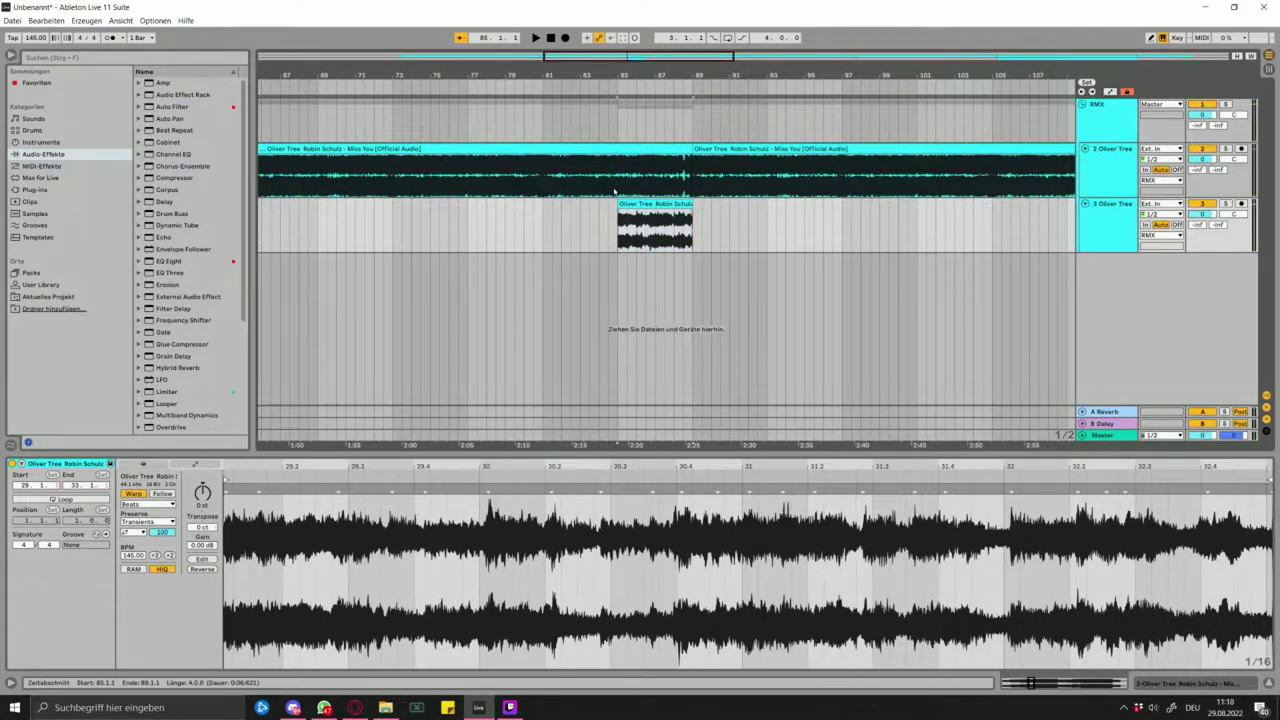
{"action": "left_click", "coordinate": [593, 223]}
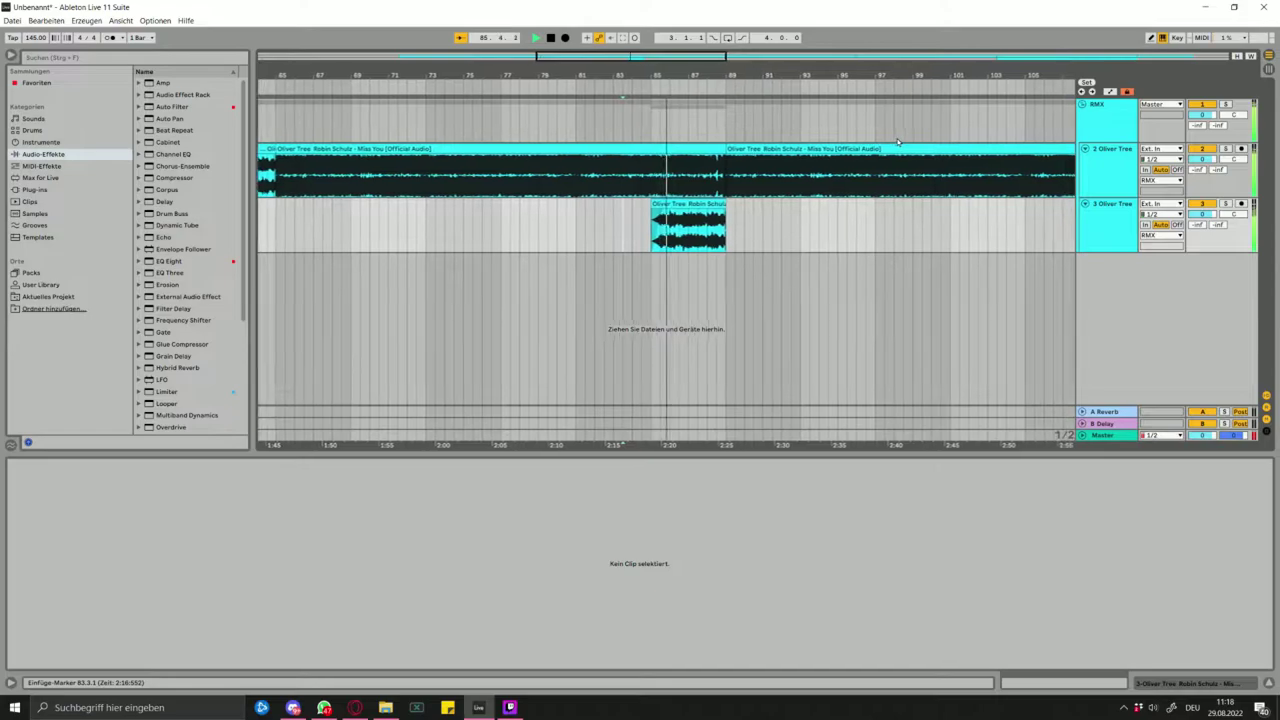
{"action": "left_click", "coordinate": [653, 212]}
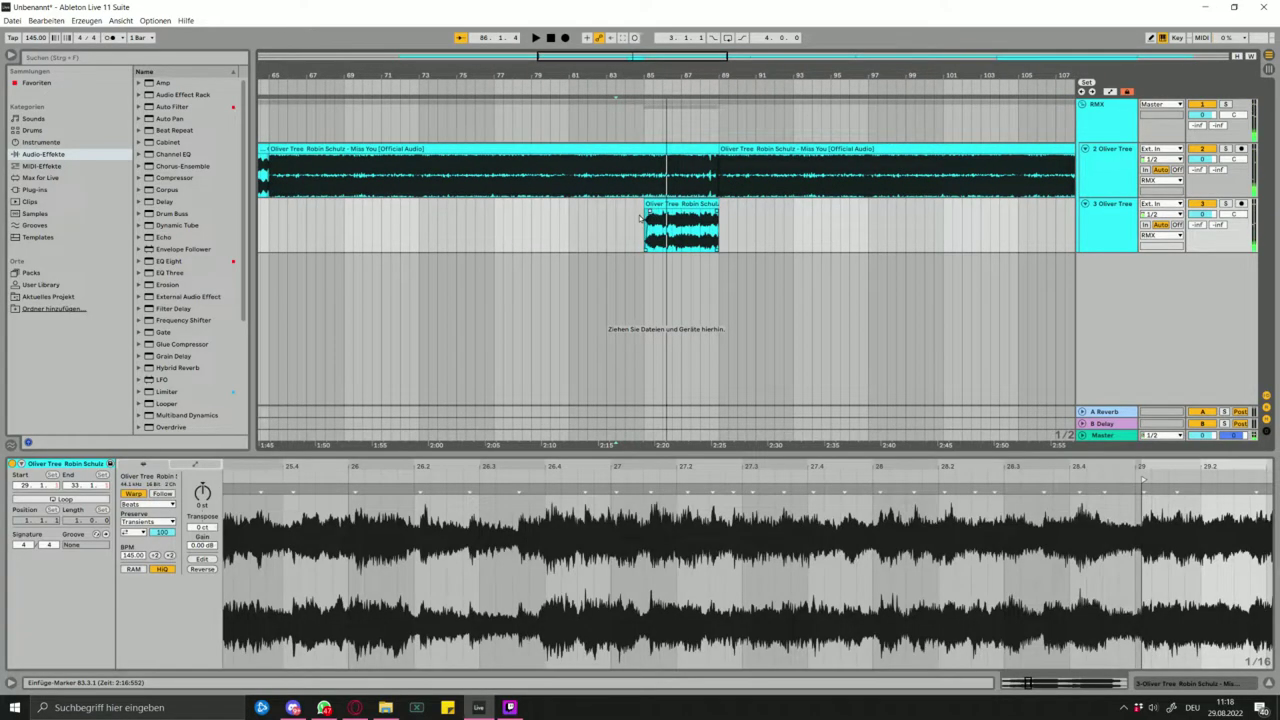
{"action": "left_click", "coordinate": [640, 218]}
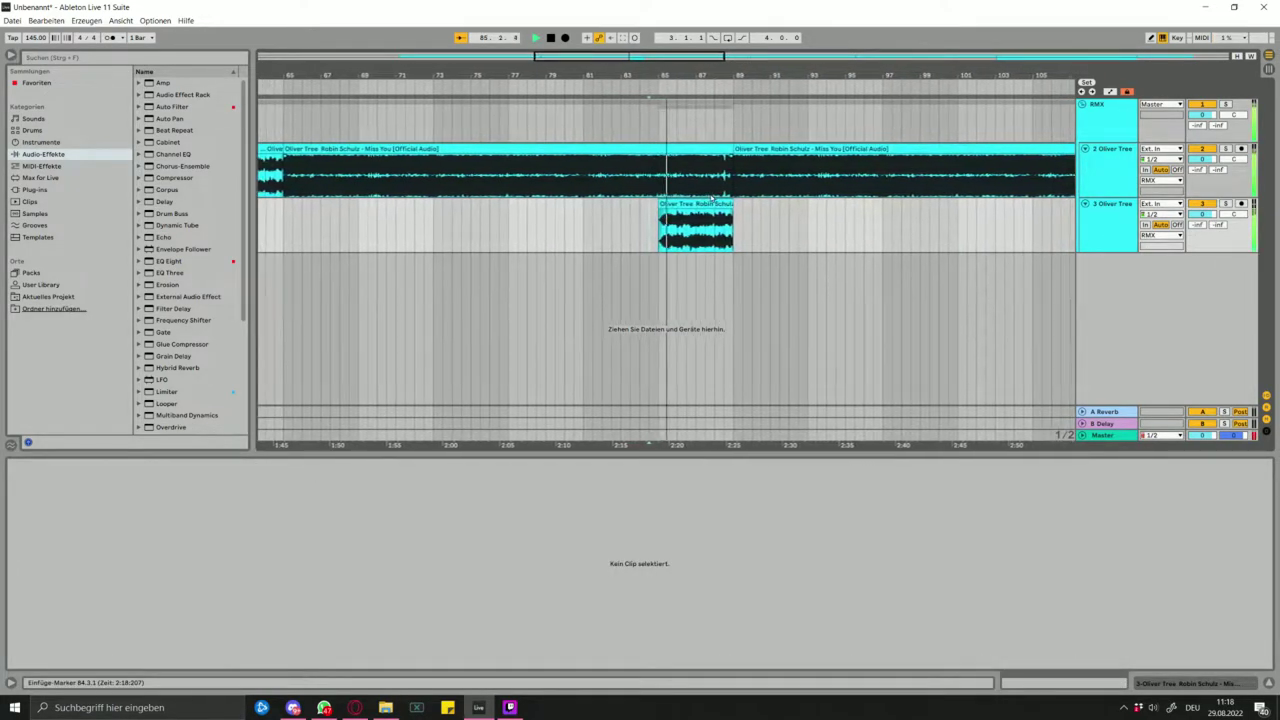
{"action": "left_click", "coordinate": [655, 217]}
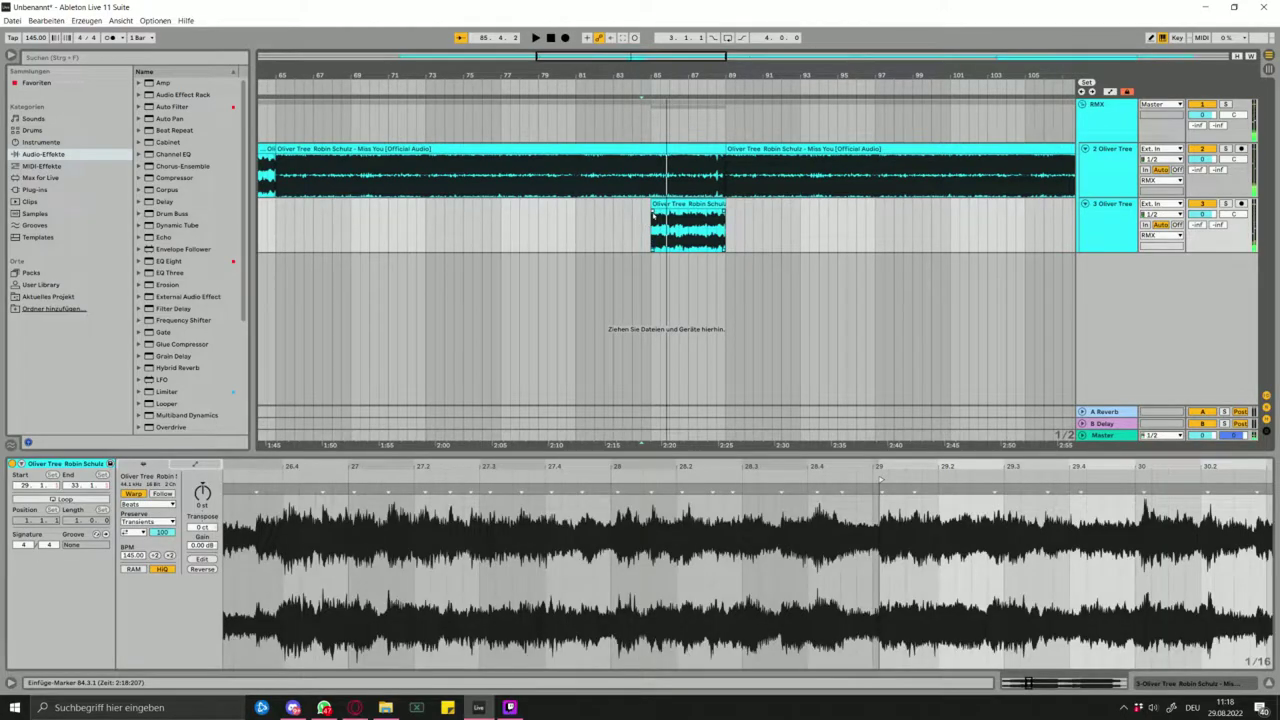
{"action": "left_click", "coordinate": [656, 217]}
{"action": "key", "text": "space"}
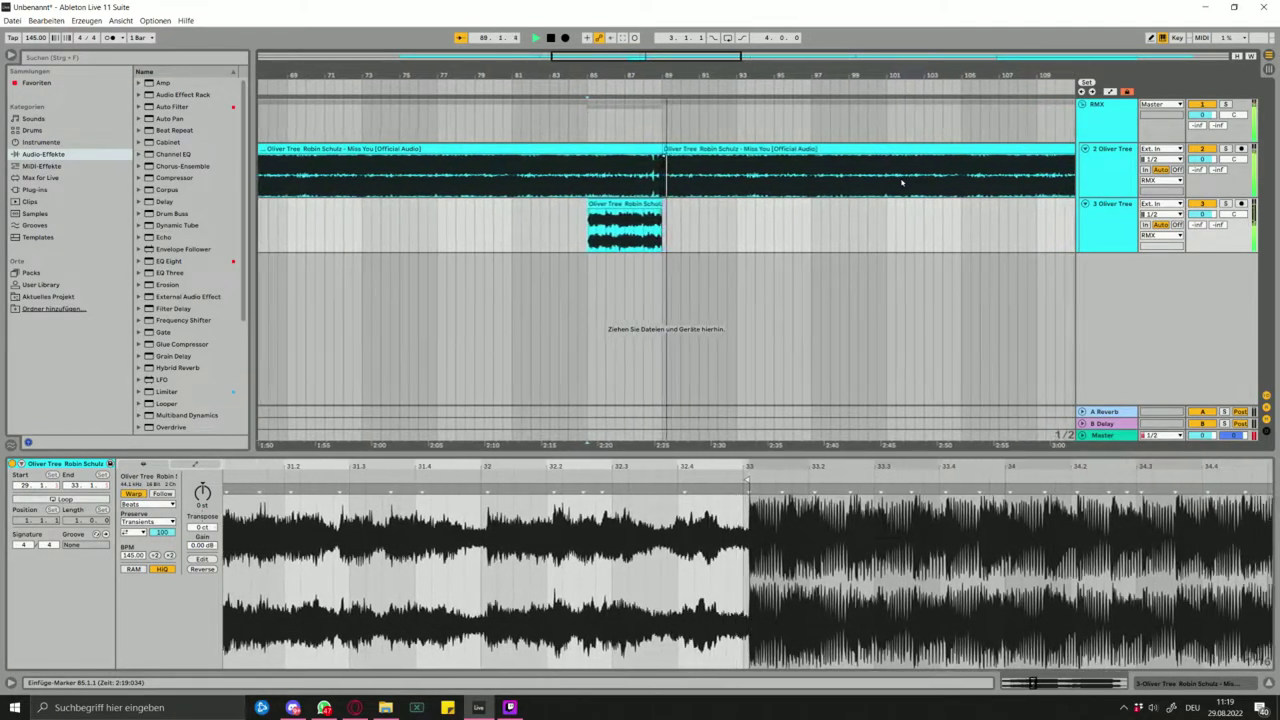
- Play the arrangement from several points between bars 75 and 88 to audition the passage leading into bar 89
{"action": "left_click", "coordinate": [577, 129]}
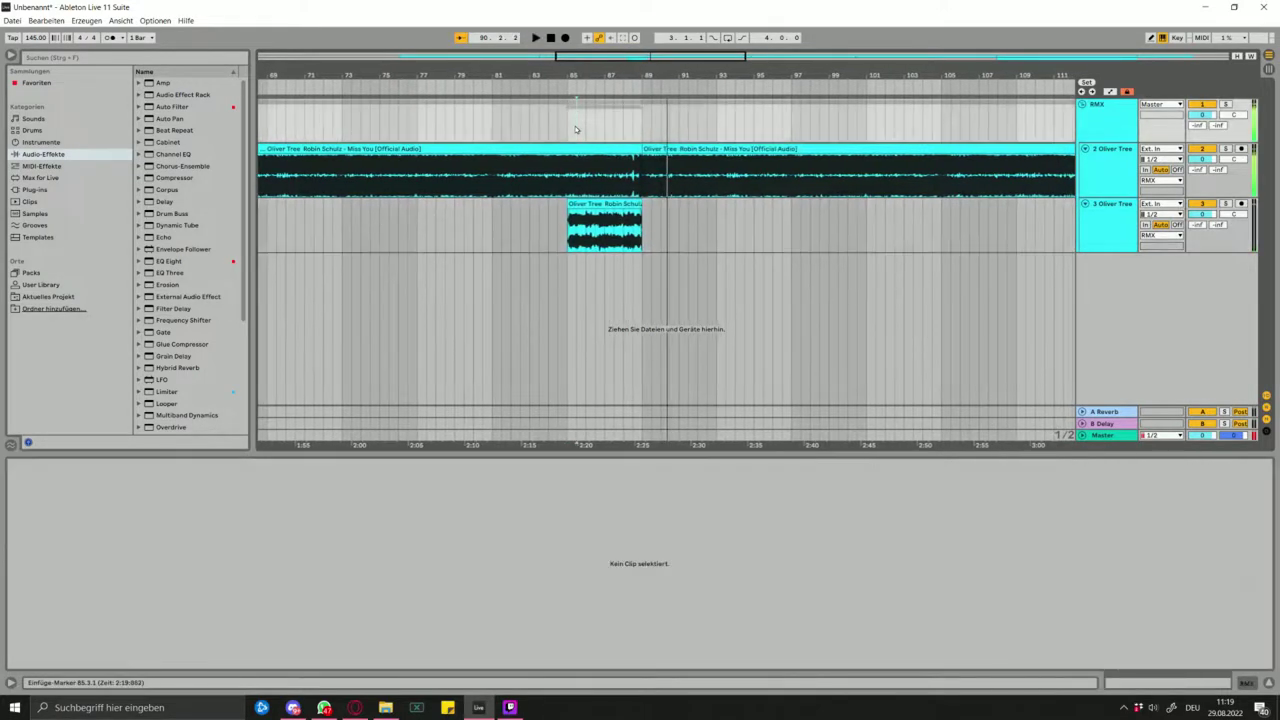
{"action": "left_click", "coordinate": [593, 121]}
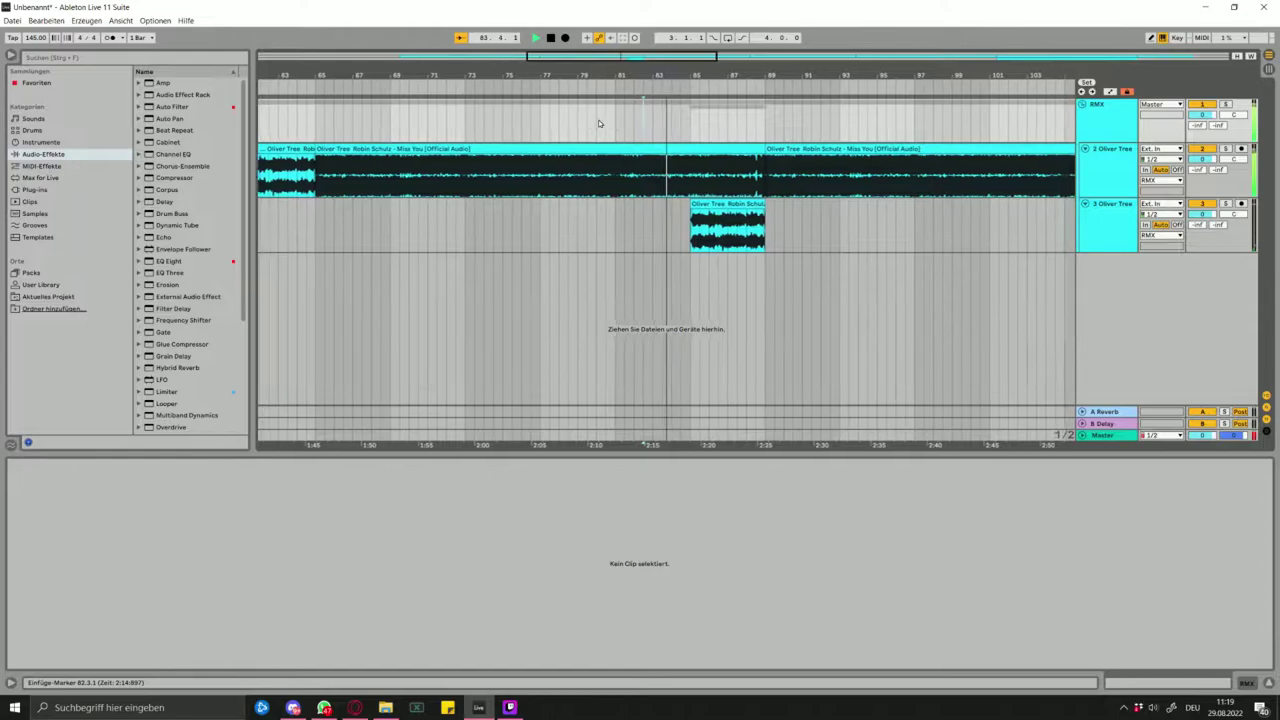
{"action": "left_click", "coordinate": [748, 120]}
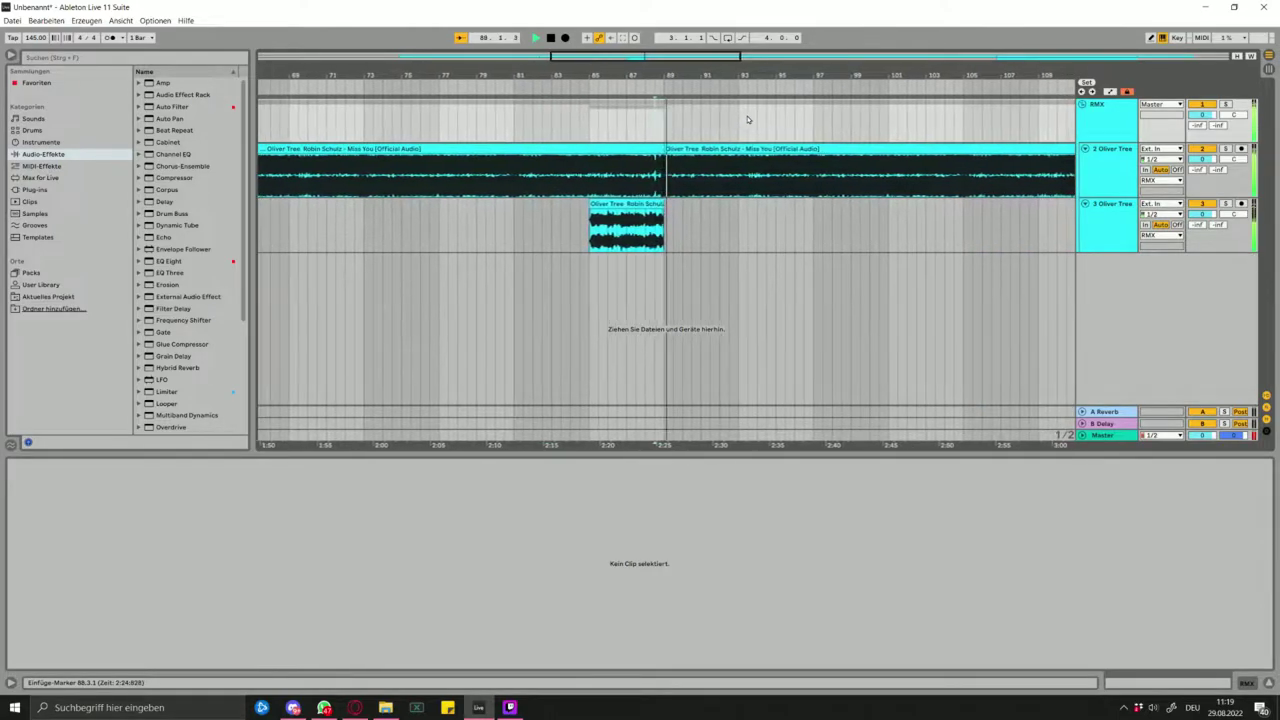
{"action": "scroll", "coordinate": [698, 111], "scroll_direction": "down", "scroll_amount": 5}
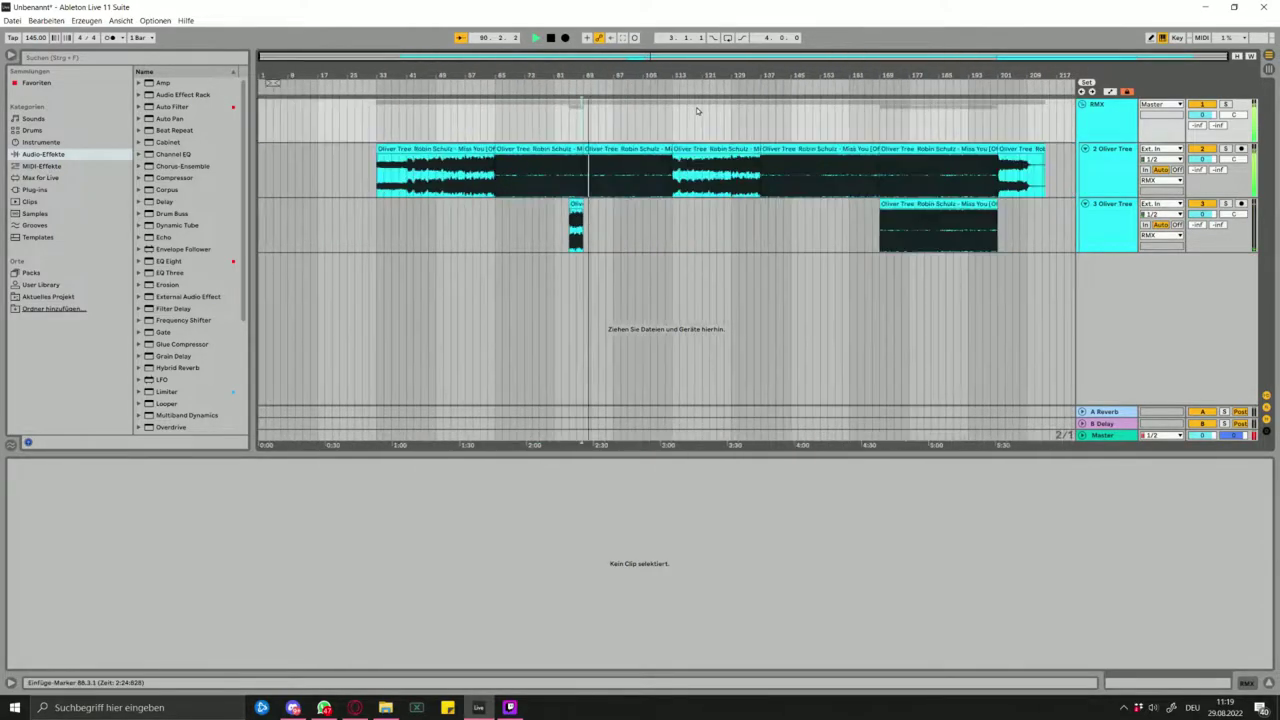
{"action": "left_click", "coordinate": [534, 240]}
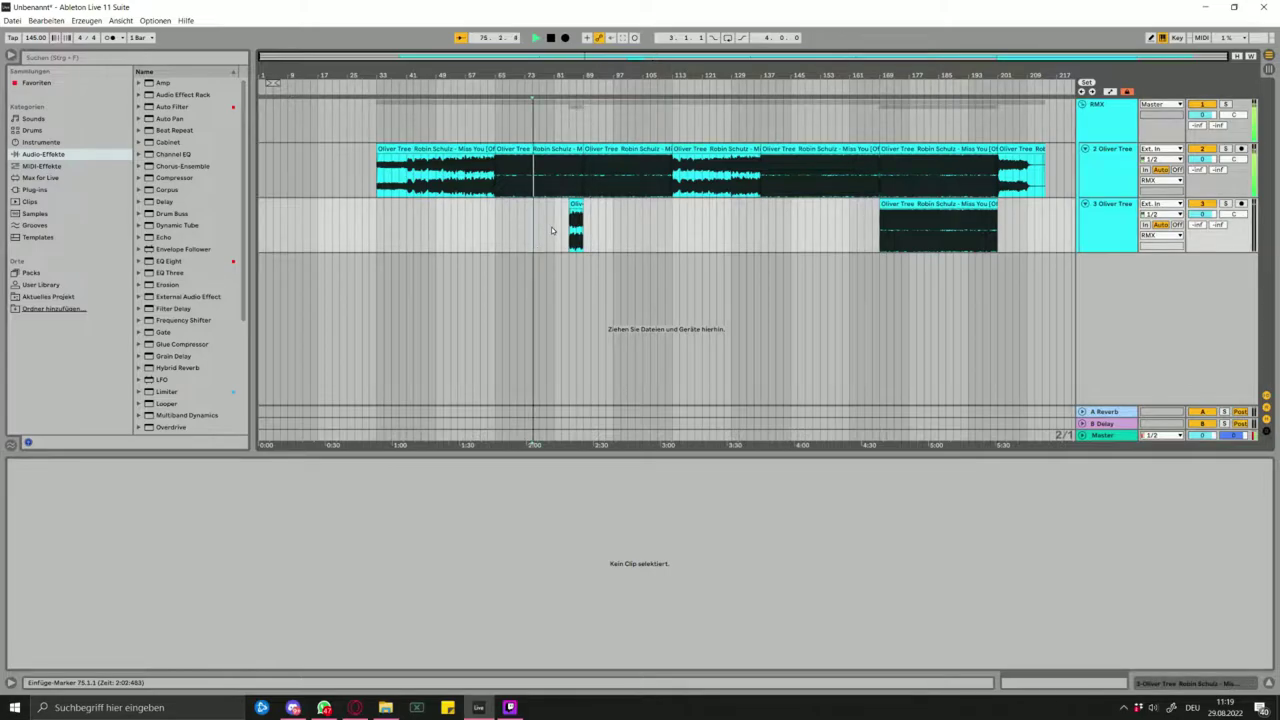
{"action": "left_click", "coordinate": [551, 230]}
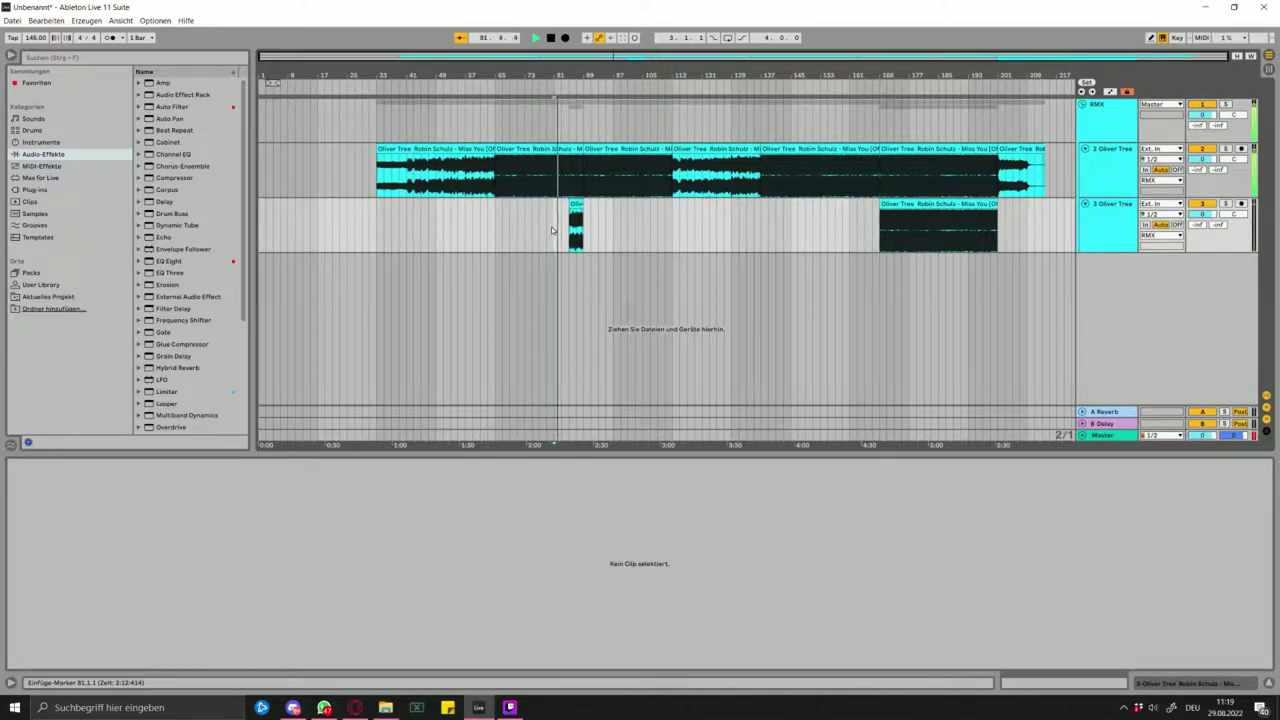
- Stop playback and split the original song track's clip at bar 81
{"action": "scroll", "coordinate": [551, 230], "scroll_direction": "up", "scroll_amount": 5}
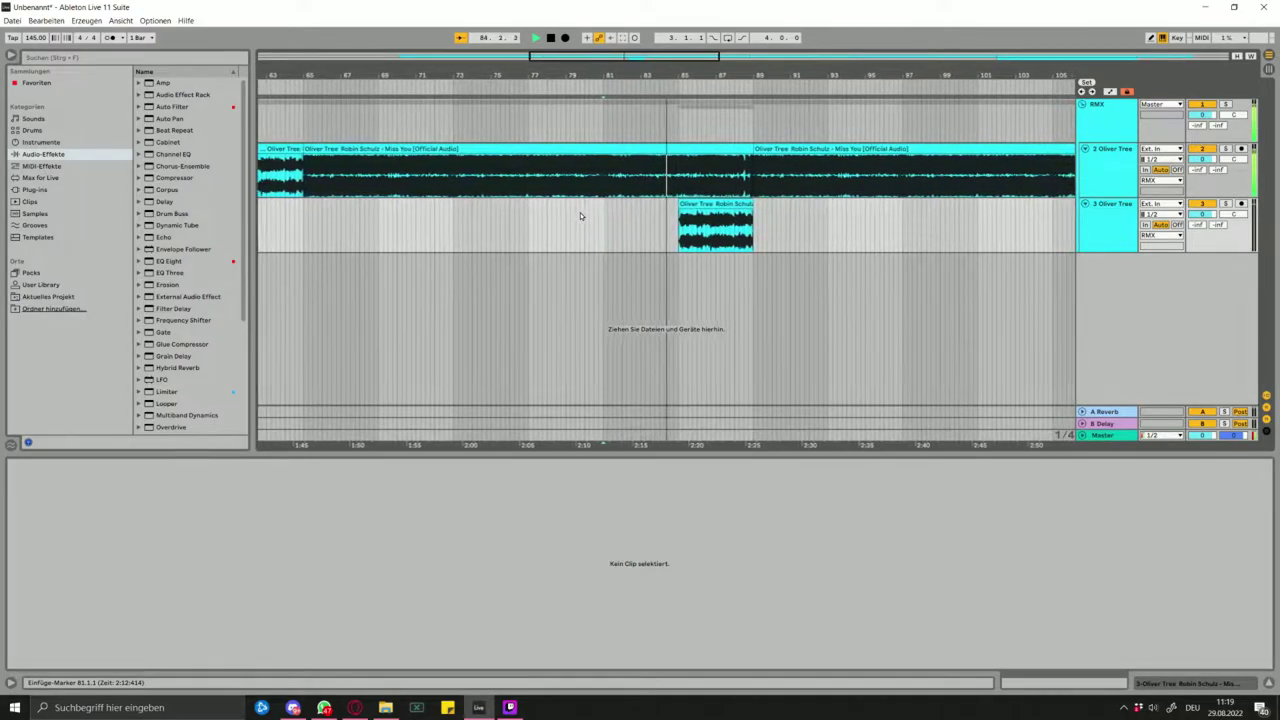
{"action": "key", "text": "space"}
{"action": "left_click", "coordinate": [590, 172]}
{"action": "key", "text": "ctrl+e"}
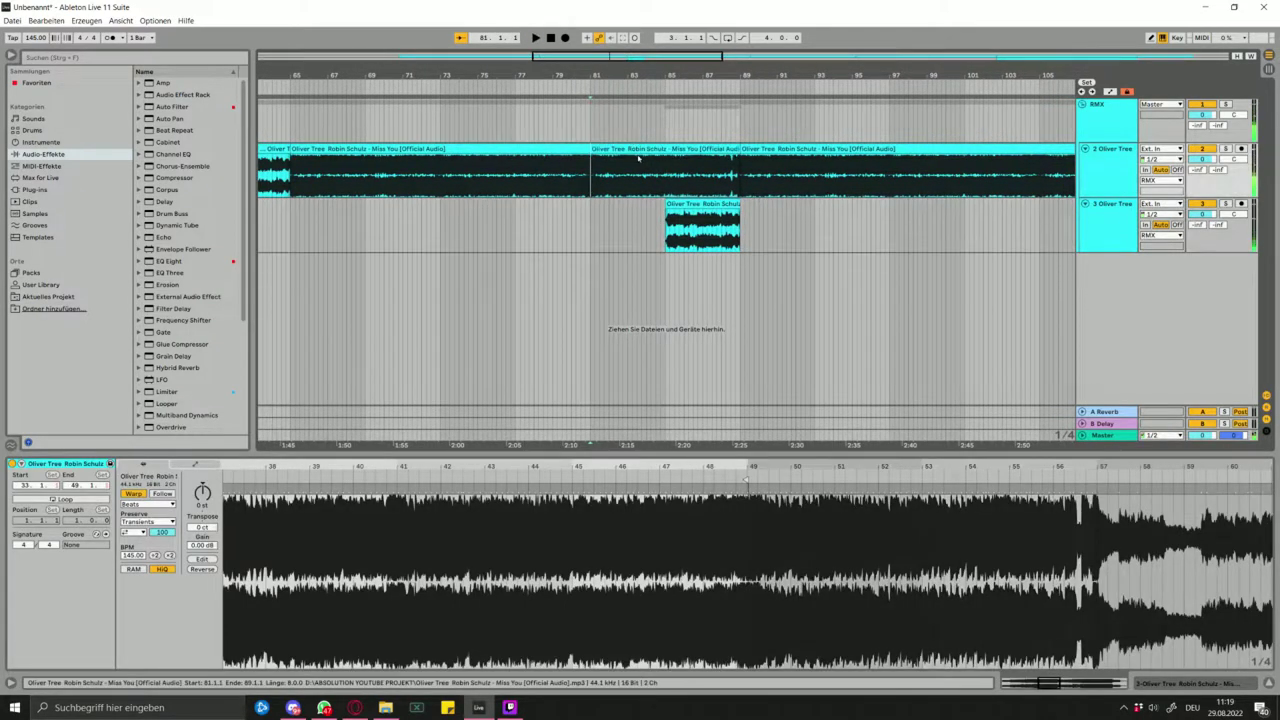
- Copy the original track's clip from bars 81 to 89 onto the duplicate track at bar 89 and play the transition
{"action": "left_click", "coordinate": [636, 149]}
{"action": "left_click", "coordinate": [741, 243]}
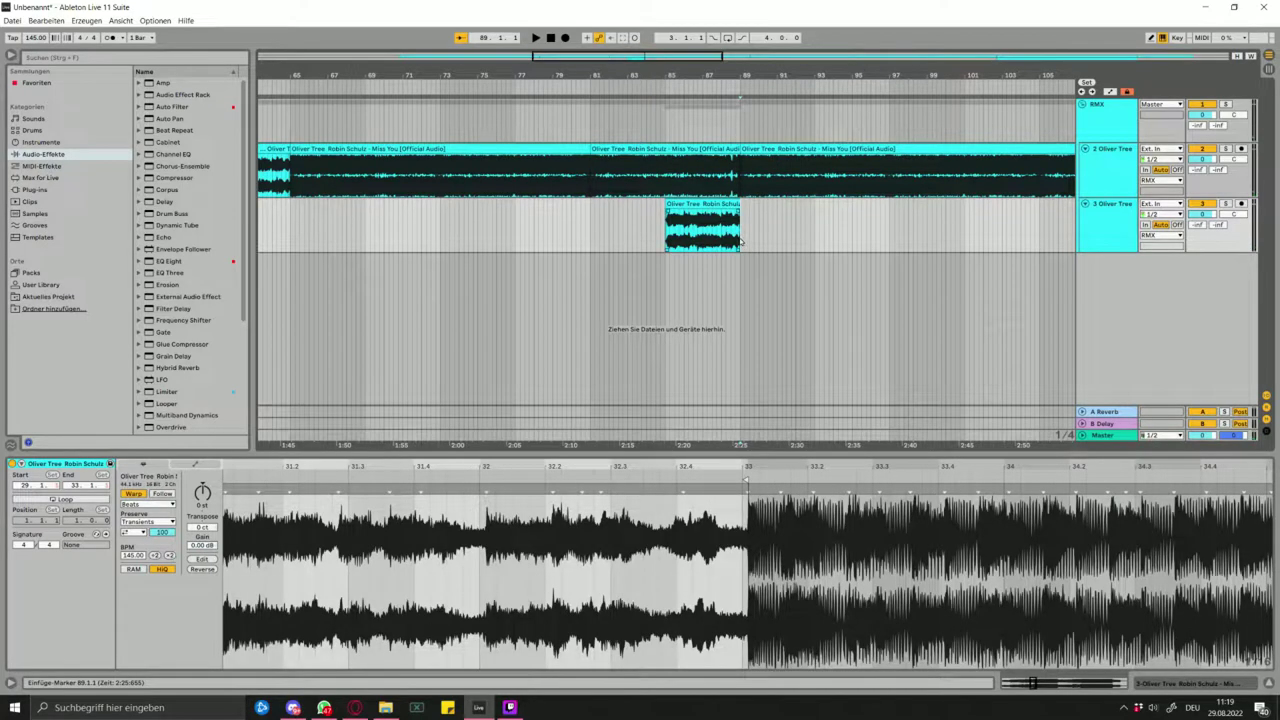
{"action": "key", "text": "ctrl+v"}
{"action": "left_click", "coordinate": [736, 241]}
{"action": "key", "text": "space"}
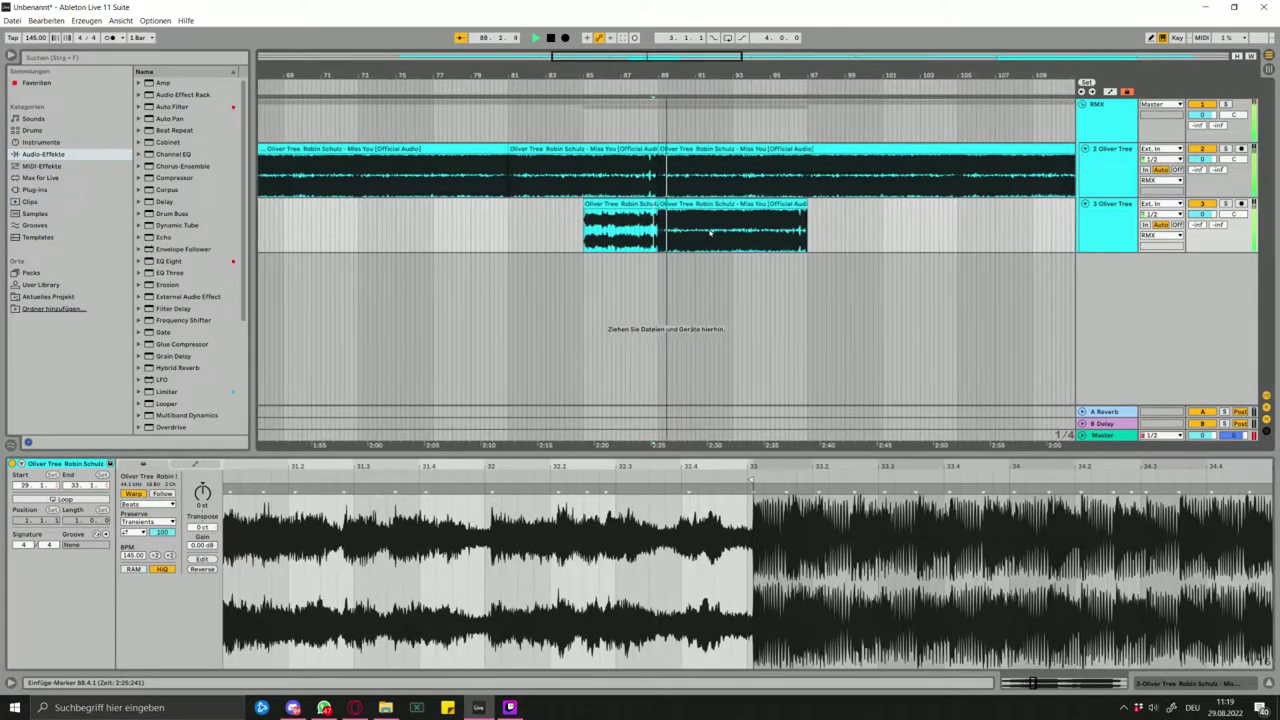
- Add an Auto Filter from the favourites to the duplicate track and set it to high-pass at about 238 Hz
{"action": "left_click", "coordinate": [708, 204]}
{"action": "left_click", "coordinate": [1165, 686]}
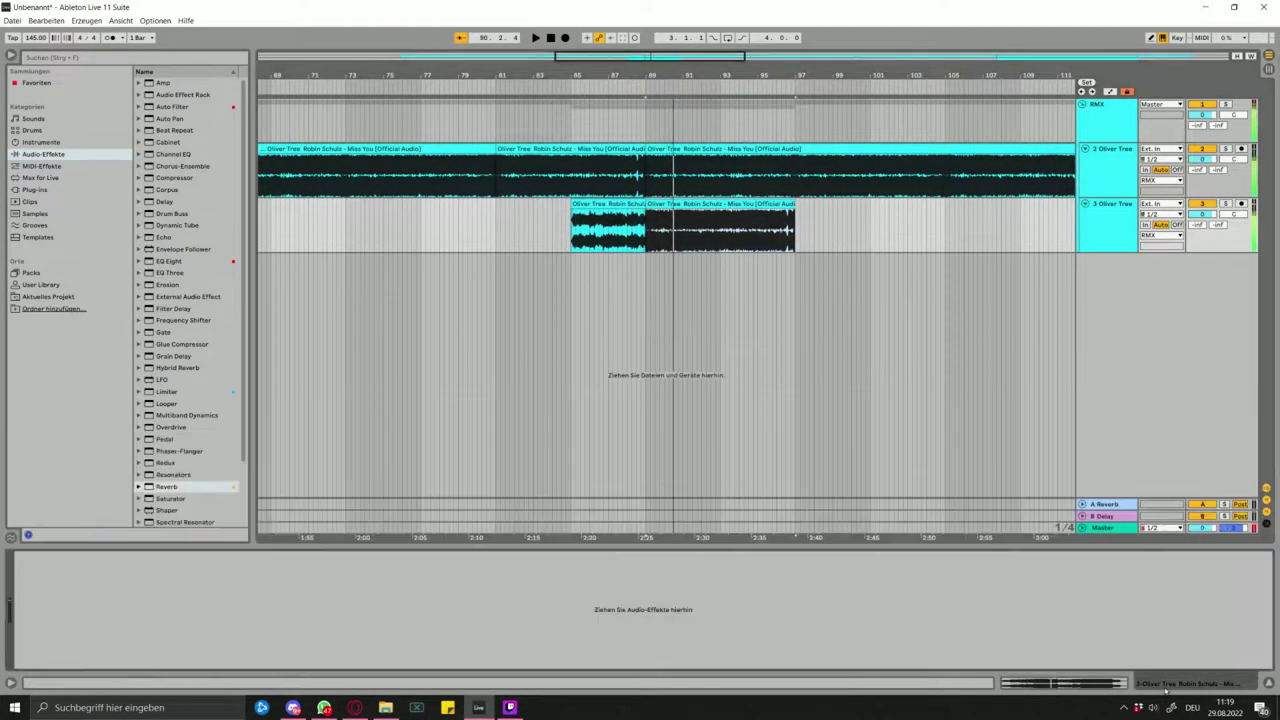
{"action": "left_click", "coordinate": [40, 83]}
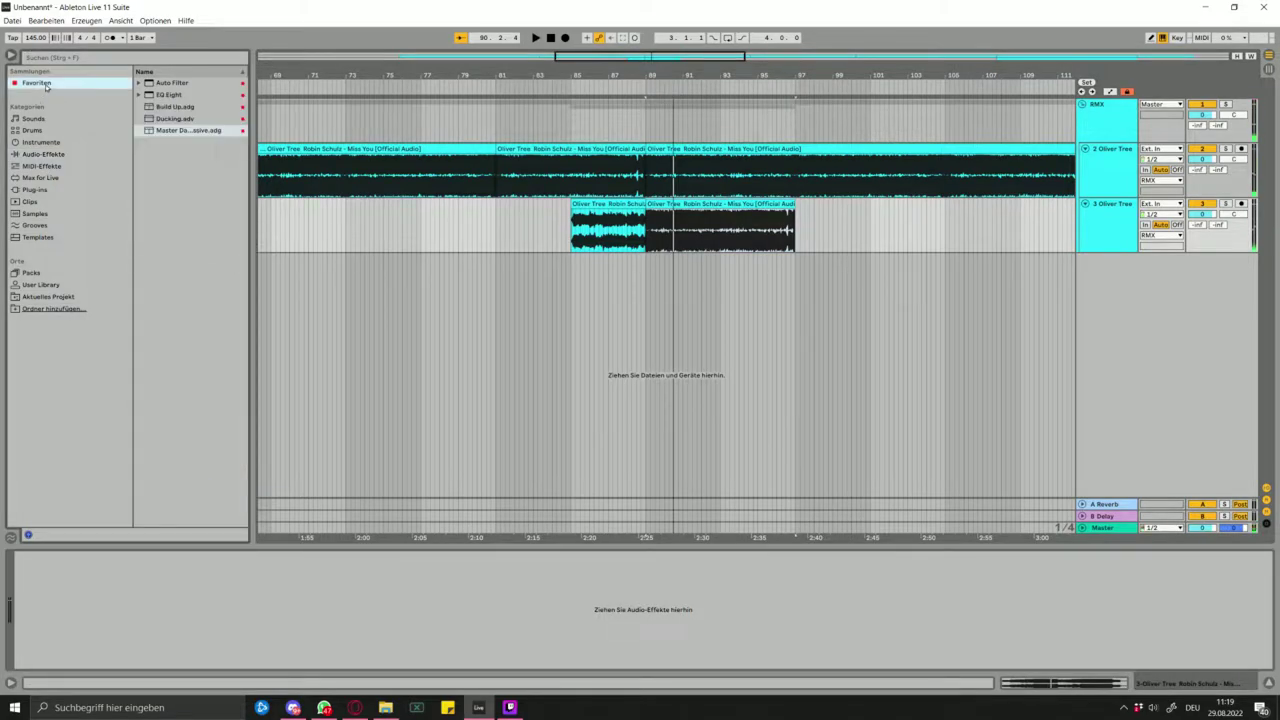
{"action": "double_click", "coordinate": [187, 86]}
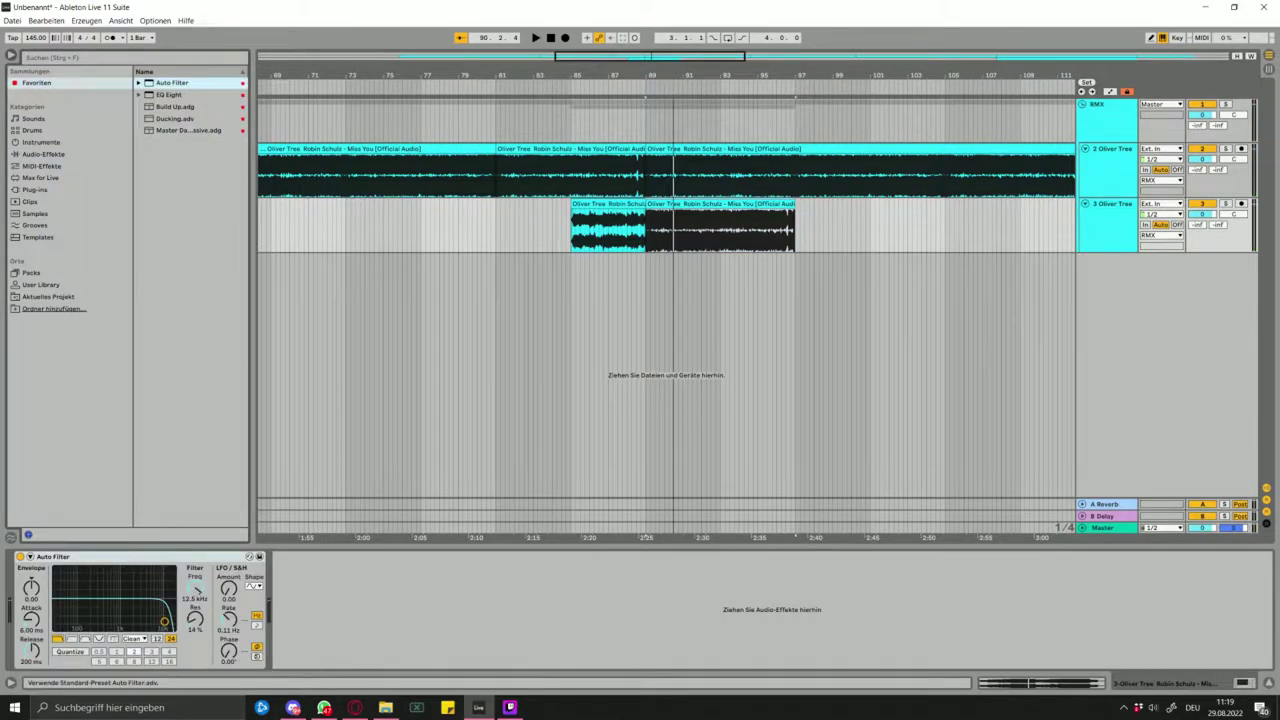
{"action": "left_click_drag", "start_coordinate": [193, 590], "coordinate": [193, 655]}
{"action": "key", "text": "space"}
{"action": "left_click", "coordinate": [72, 639]}
{"action": "left_click_drag", "start_coordinate": [195, 589], "coordinate": [195, 607]}
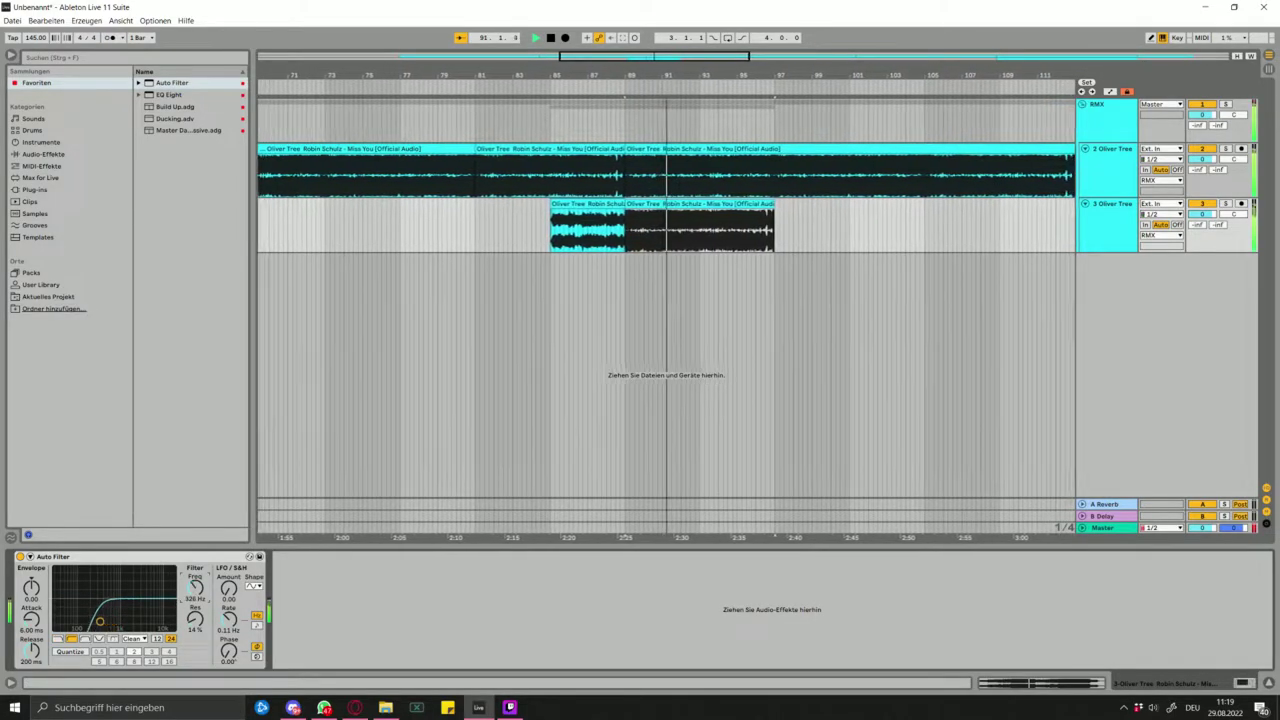
- Play both tracks together from bar 85 and lower the duplicate track's volume to -2.0 dB
{"action": "left_click", "coordinate": [653, 162]}
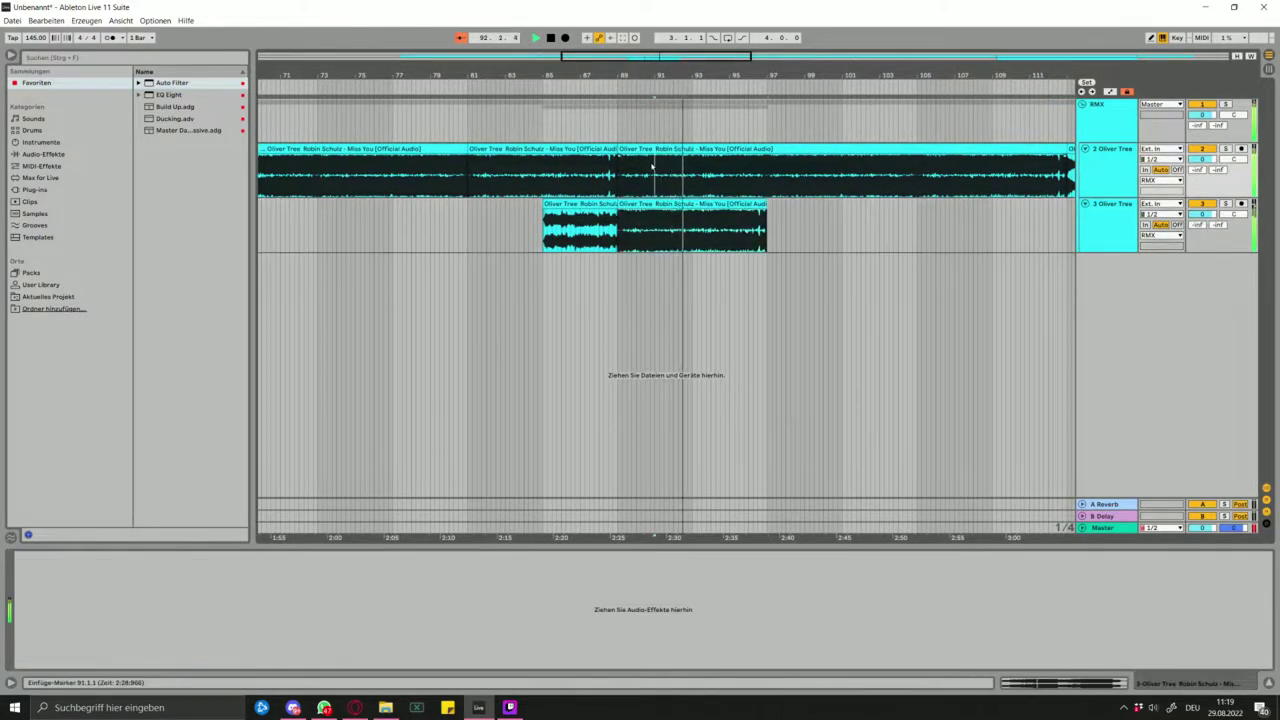
{"action": "left_click", "coordinate": [672, 205]}
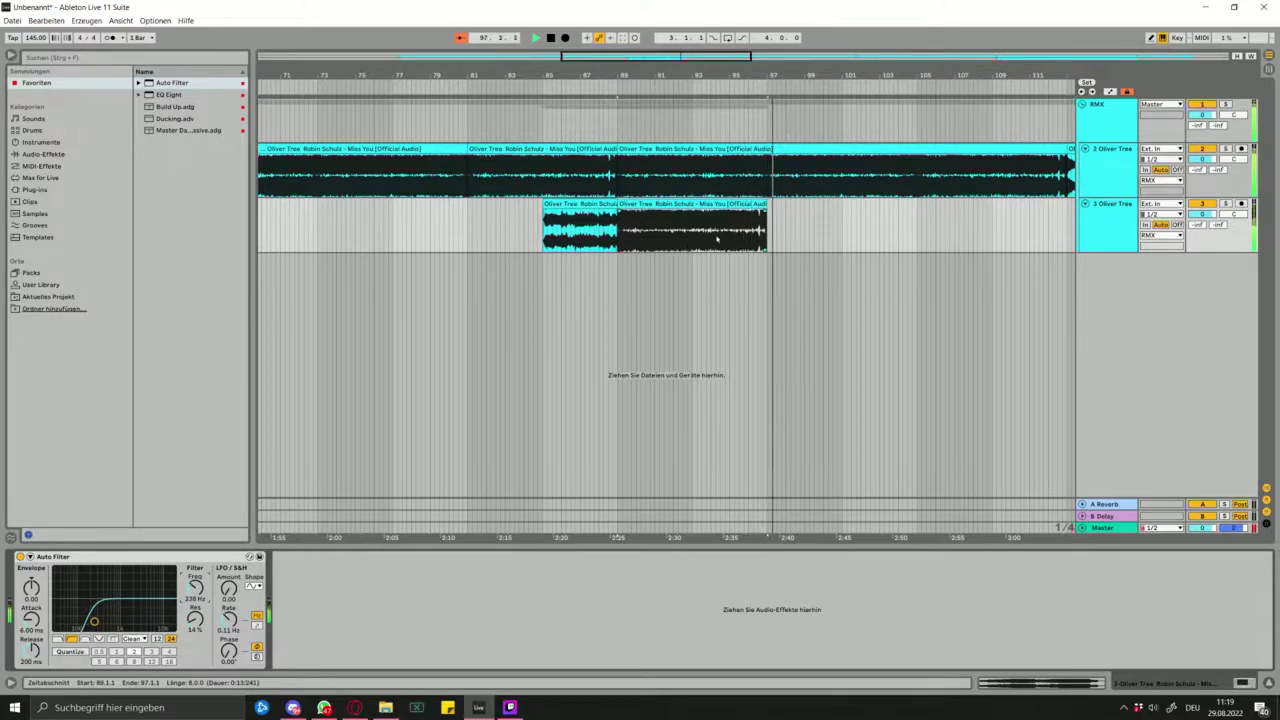
{"action": "scroll", "coordinate": [717, 237], "scroll_direction": "down", "scroll_amount": 3}
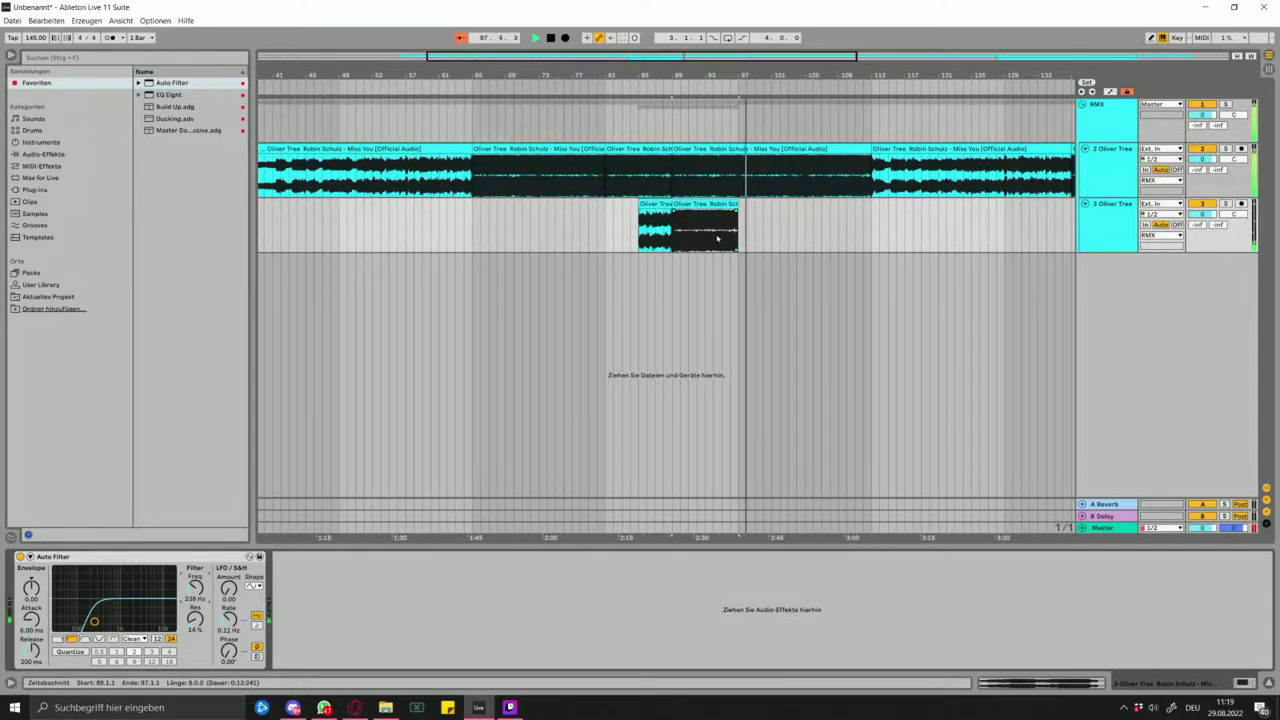
{"action": "left_click", "coordinate": [639, 283]}
{"action": "key", "text": "space"}
{"action": "key", "text": "space"}
{"action": "mouse_move", "coordinate": [1200, 215]}
{"action": "left_mouse_down"}
{"action": "mouse_move", "coordinate": [1200, 255]}
{"action": "mouse_move", "coordinate": [1203, 190]}
{"action": "mouse_move", "coordinate": [1203, 219]}
{"action": "left_mouse_up"}
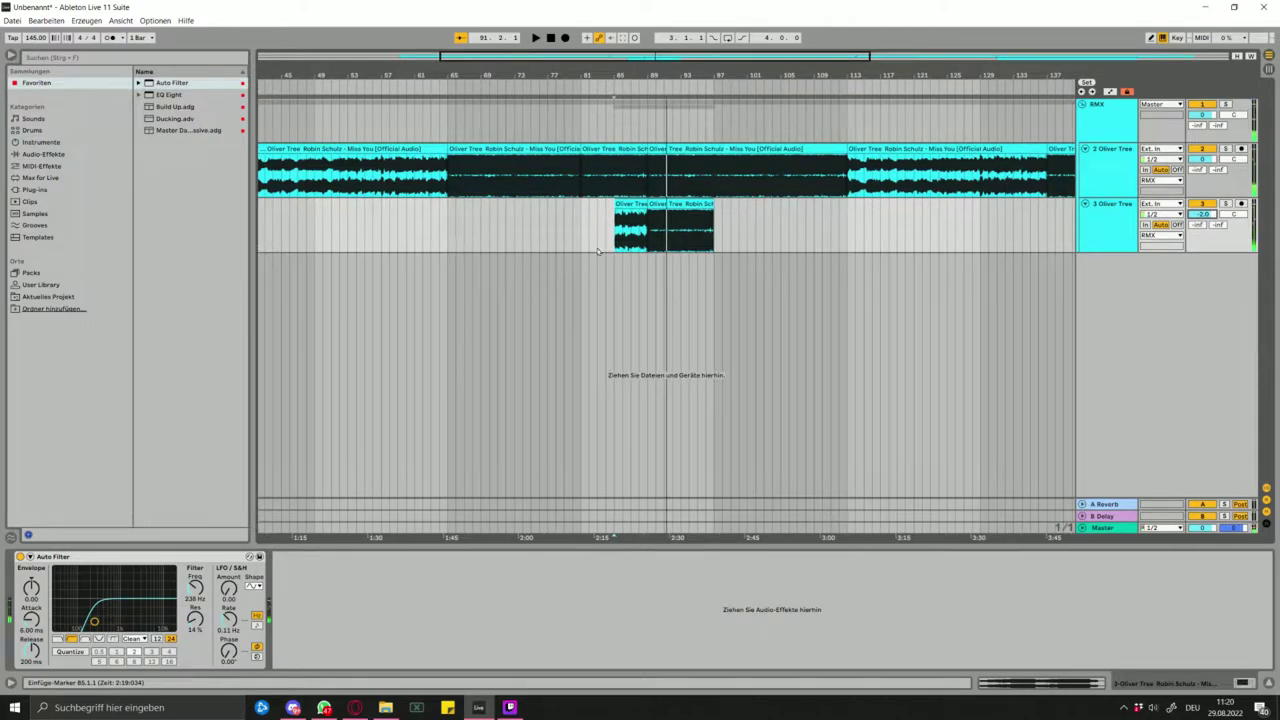
- Show the automation lanes and play from bar 83 into the duplicate track's first clip
{"action": "left_click", "coordinate": [1111, 92]}
{"action": "key", "text": "space"}
{"action": "scroll", "coordinate": [780, 261], "scroll_direction": "up", "scroll_amount": 5}
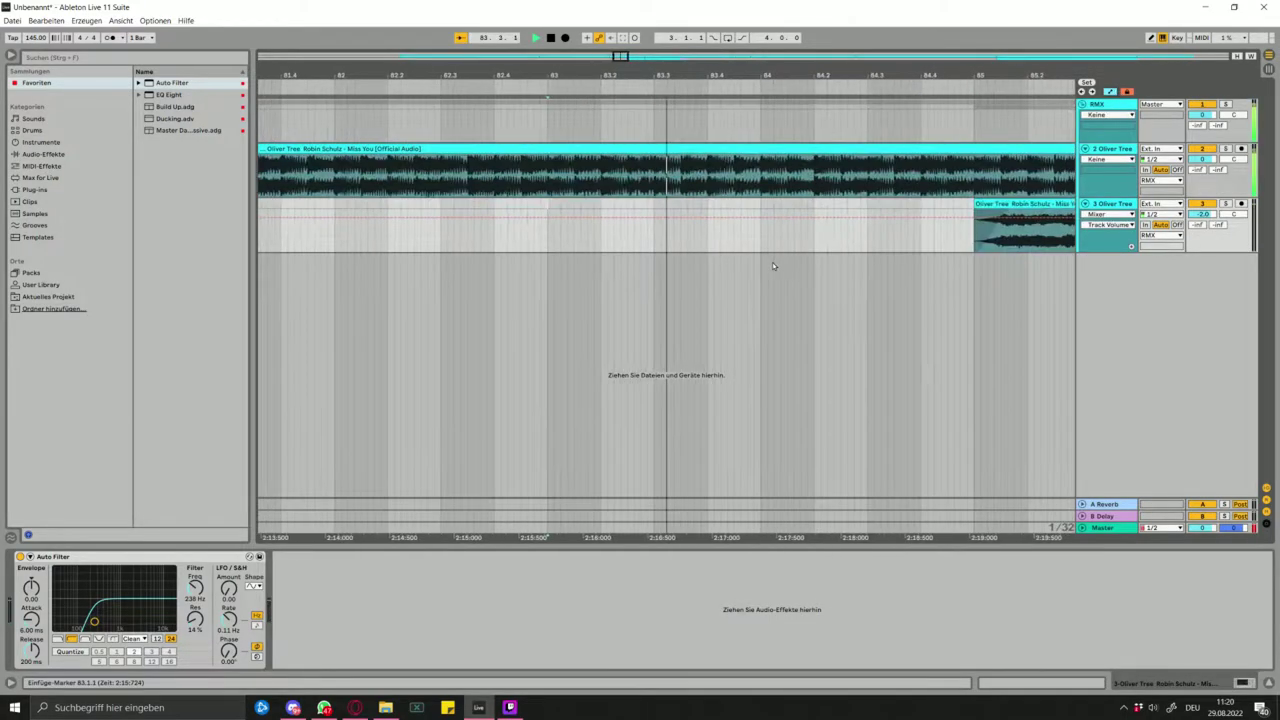
{"action": "scroll", "coordinate": [756, 259], "scroll_direction": "down", "scroll_amount": 3}
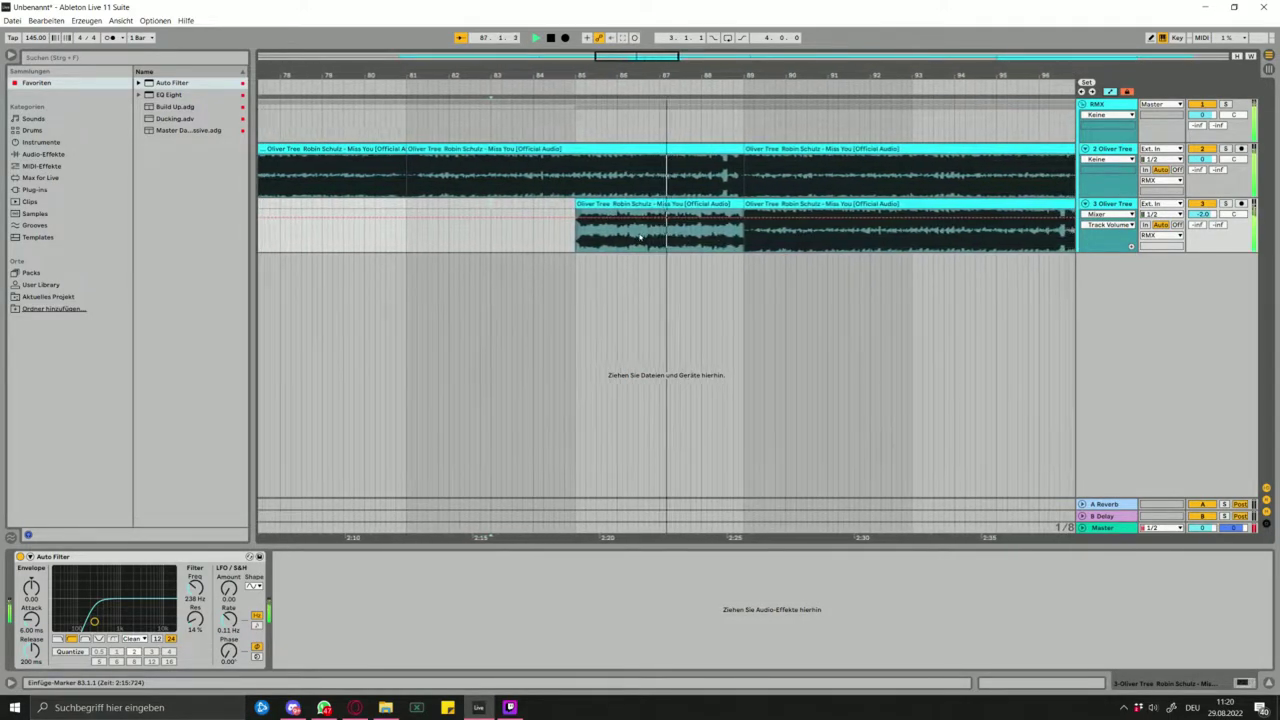
- Replay the start of the duplicate track's clip from several positions around bar 85 to check its entry
{"action": "left_click", "coordinate": [601, 246]}
{"action": "left_click", "coordinate": [632, 238]}
{"action": "left_click", "coordinate": [627, 237]}
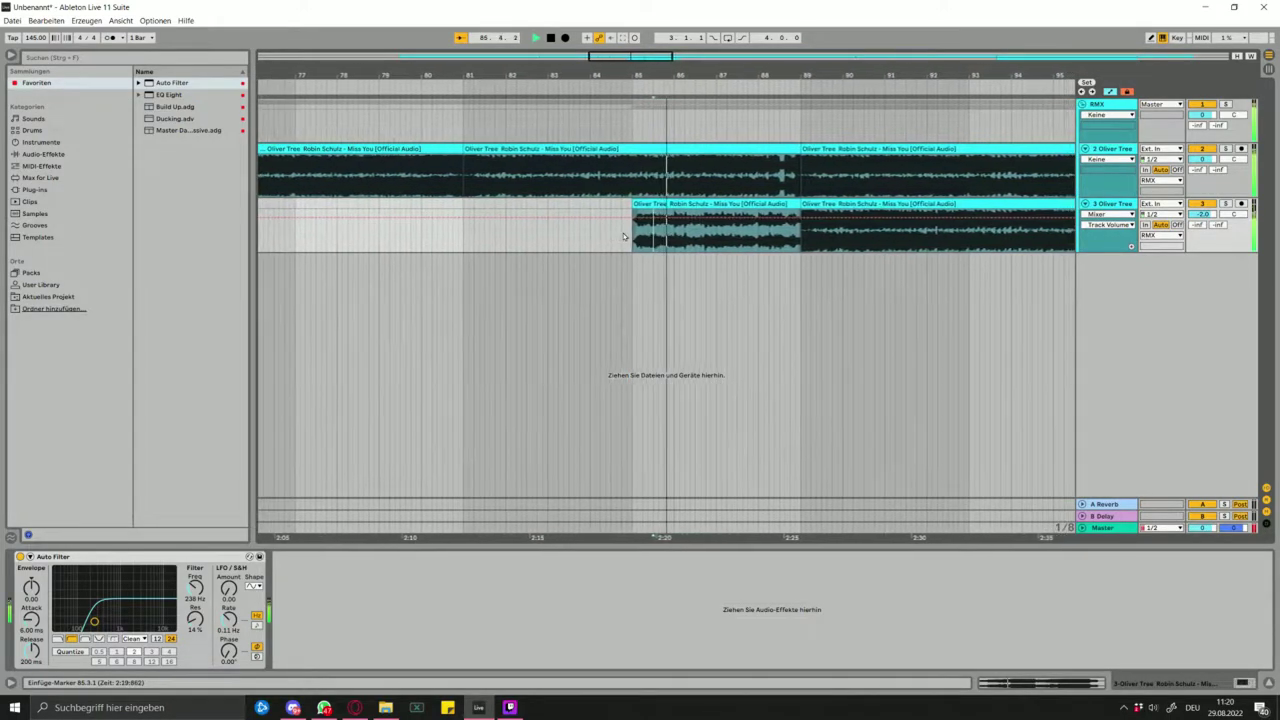
{"action": "left_click", "coordinate": [627, 237]}
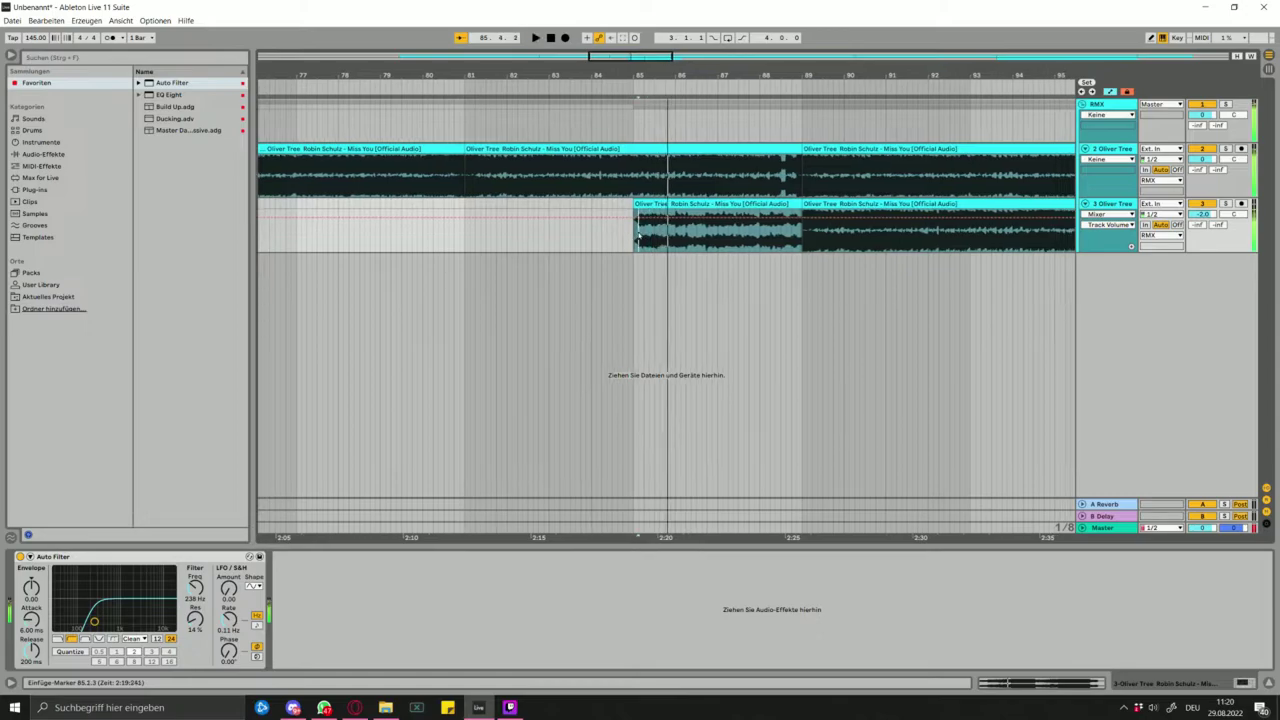
{"action": "left_click", "coordinate": [650, 230]}
{"action": "key", "text": "space"}
{"action": "key", "text": "space"}
{"action": "key", "text": "space"}
- Split the duplicate track's first clip at 85.2.3 and deactivate its short opening piece
{"action": "scroll", "coordinate": [650, 230], "scroll_direction": "up", "scroll_amount": 6}
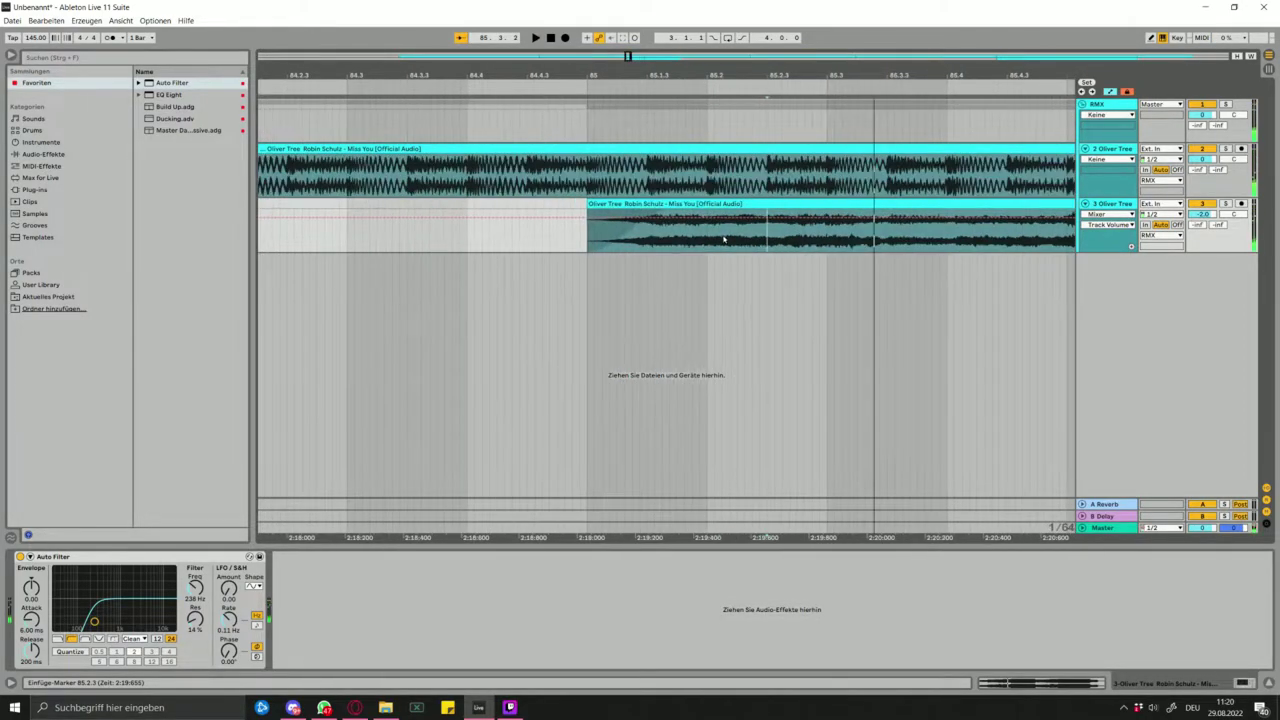
{"action": "scroll", "coordinate": [700, 236], "scroll_direction": "right", "scroll_amount": 5}
{"action": "left_click", "coordinate": [553, 204]}
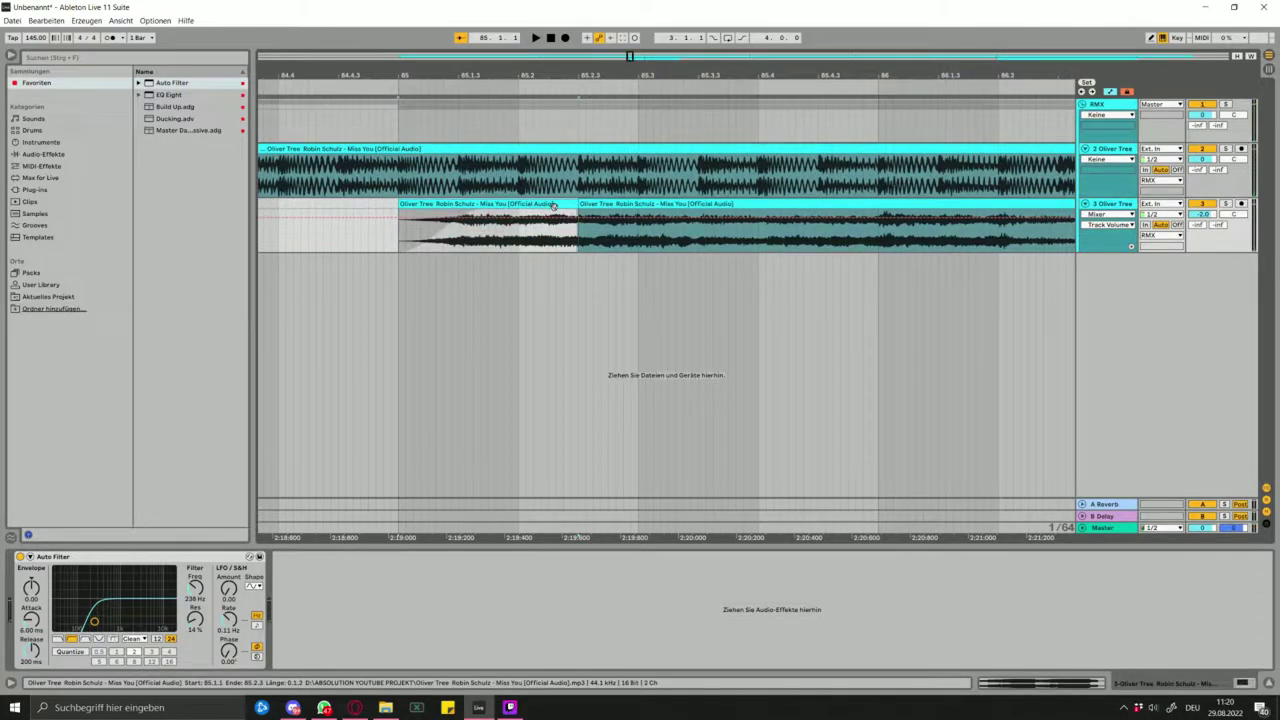
{"action": "scroll", "coordinate": [434, 290], "scroll_direction": "down", "scroll_amount": 5}
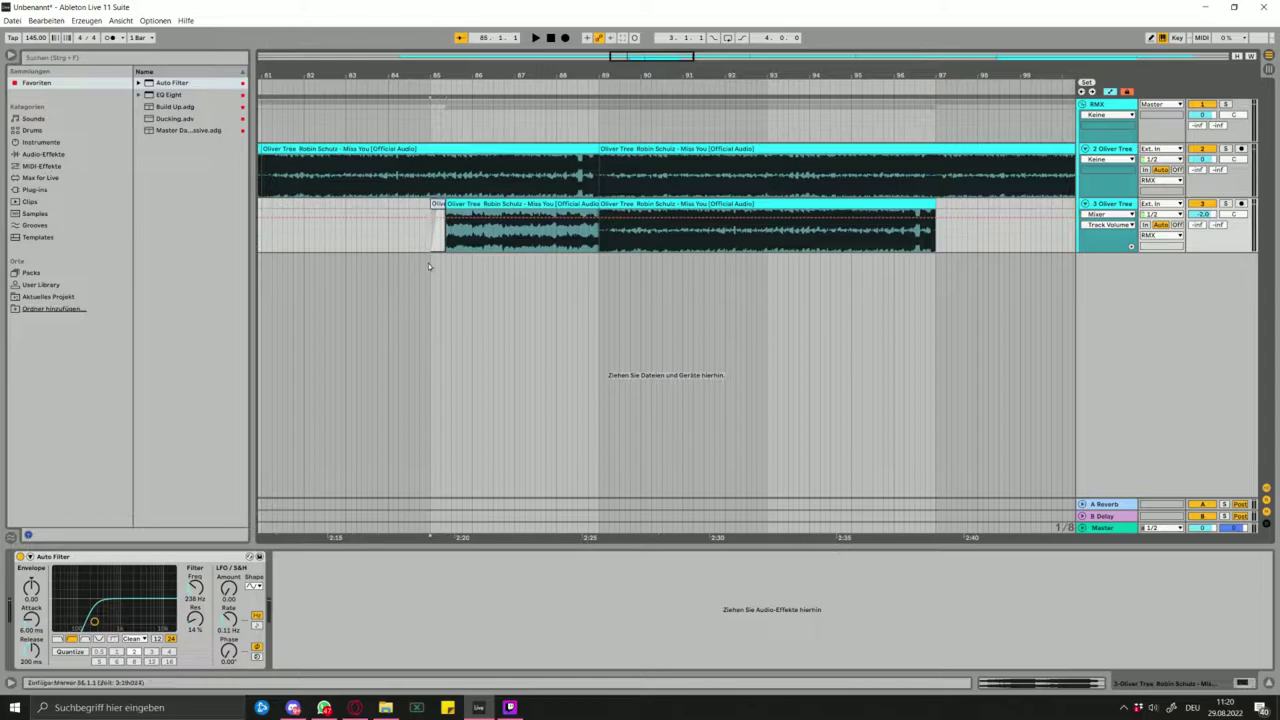
{"action": "key", "text": "space"}
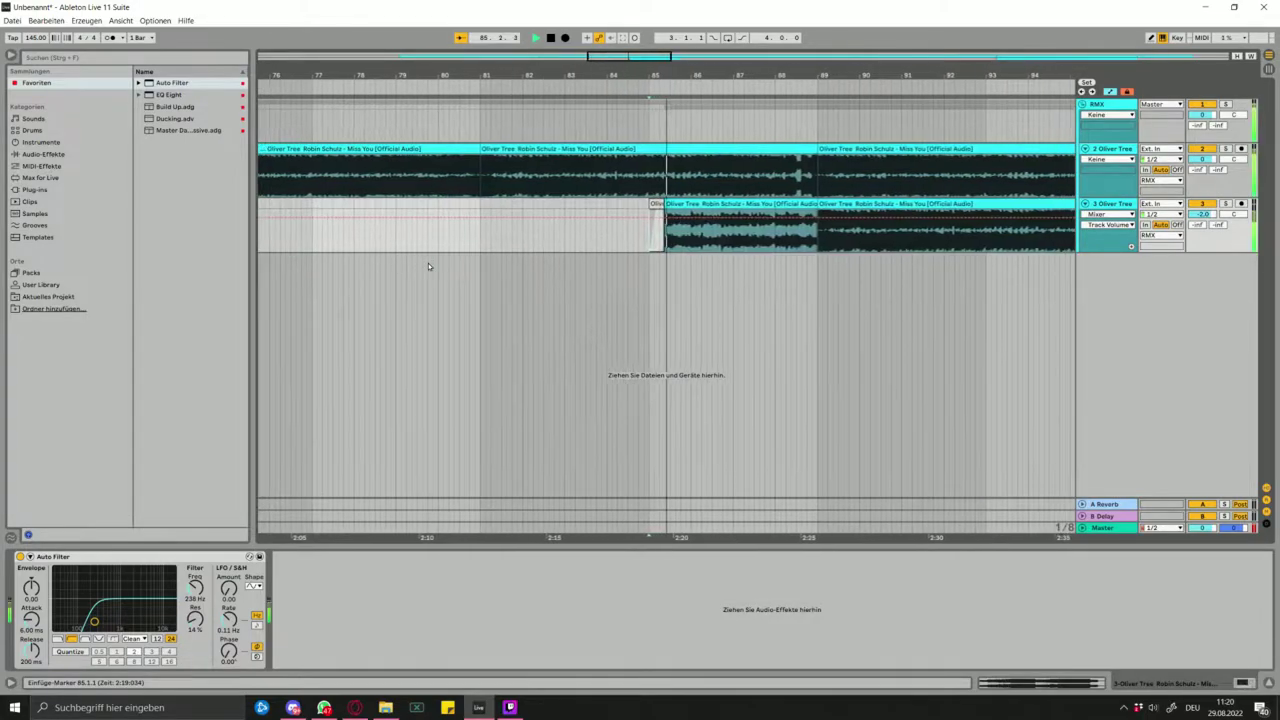
- Play the clip's entry and move the remaining clip's start slightly before 85.2.3
{"action": "left_click", "coordinate": [582, 248]}
{"action": "key", "text": "space"}
{"action": "key", "text": "space"}
{"action": "scroll", "coordinate": [667, 269], "scroll_direction": "up", "scroll_amount": 4}
{"action": "scroll", "coordinate": [668, 271], "scroll_direction": "up", "scroll_amount": 3}
{"action": "key", "text": "space"}
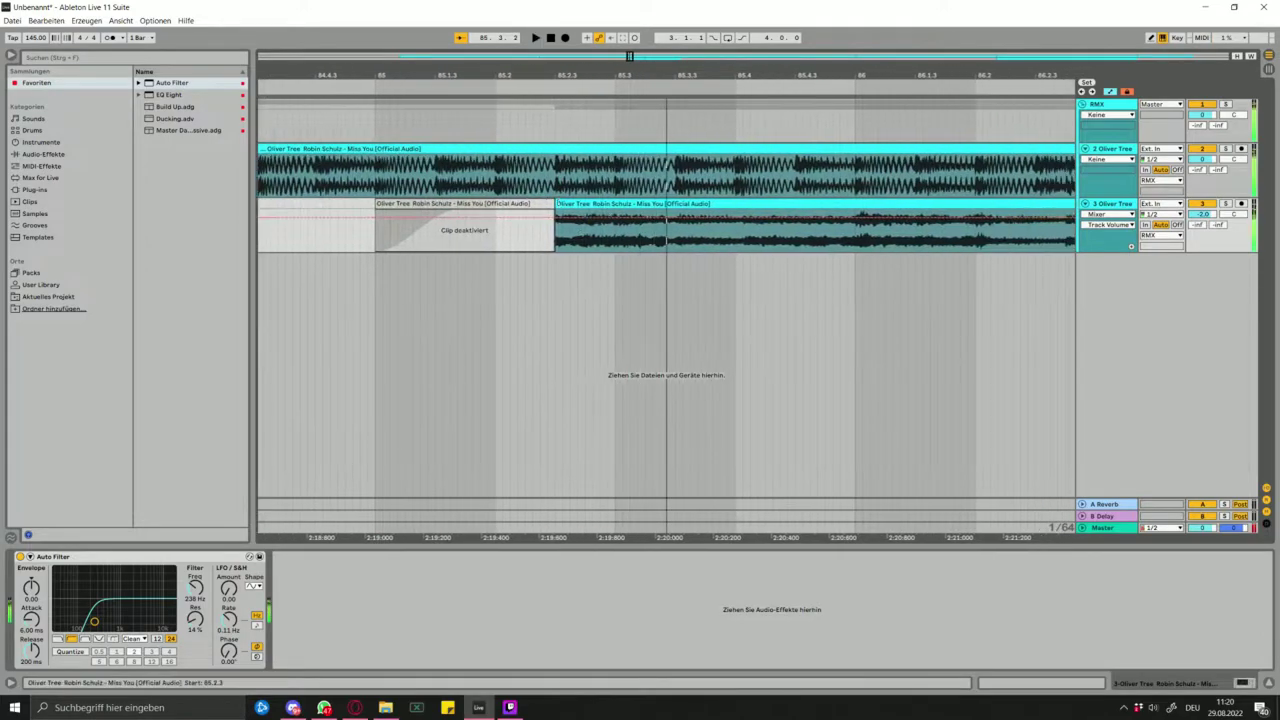
{"action": "left_click", "coordinate": [547, 204]}
{"action": "left_click_drag", "start_coordinate": [556, 204], "coordinate": [548, 204]}
- Replay the shortened clip's entry from several positions around bar 85 to judge its timing
{"action": "left_click", "coordinate": [488, 307]}
{"action": "key", "text": "space"}
{"action": "left_click", "coordinate": [452, 279]}
{"action": "key", "text": "space"}
{"action": "key", "text": "space"}
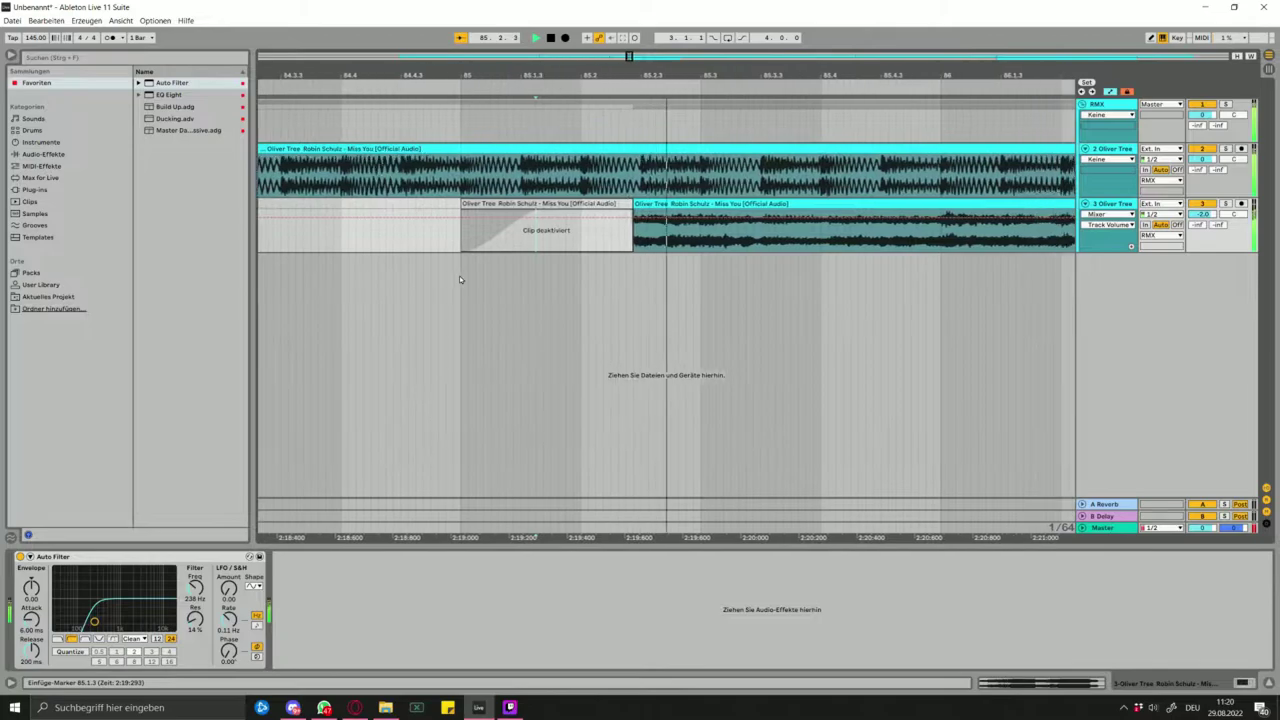
{"action": "left_click", "coordinate": [514, 254]}
{"action": "key", "text": "space"}
{"action": "key", "text": "space"}
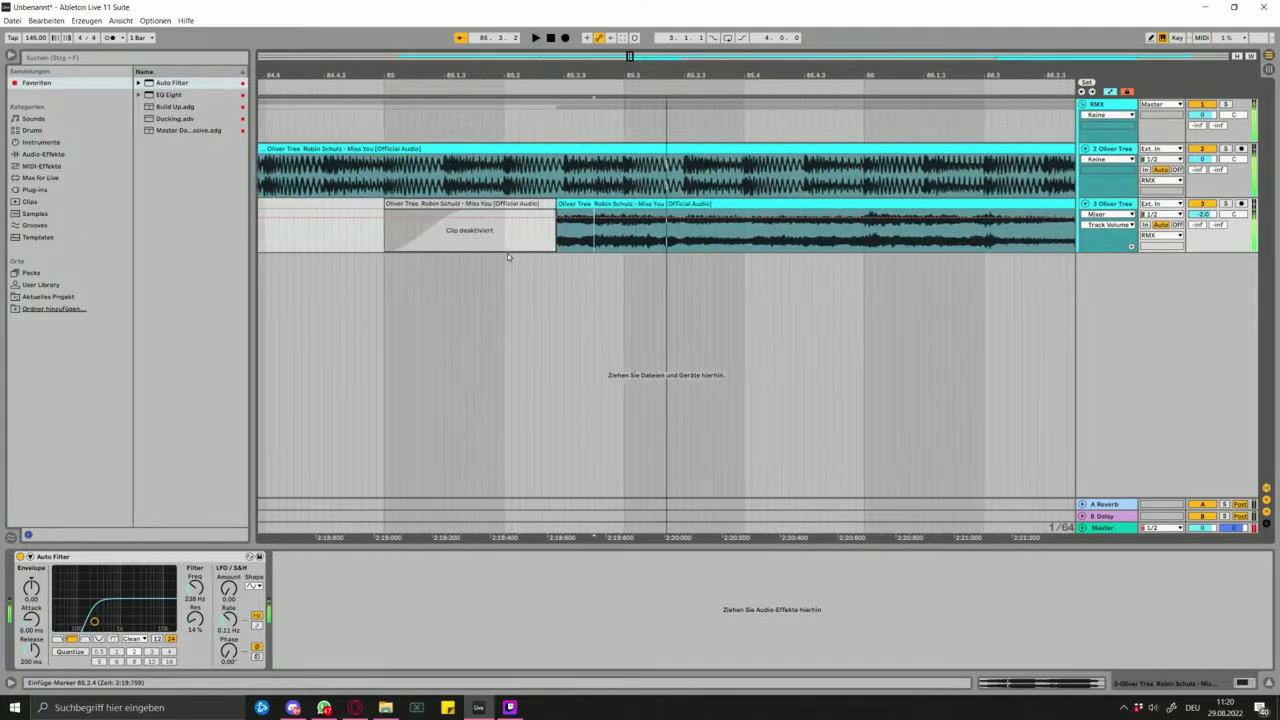
{"action": "key", "text": "space"}
{"action": "key", "text": "space"}
{"action": "key", "text": "space"}
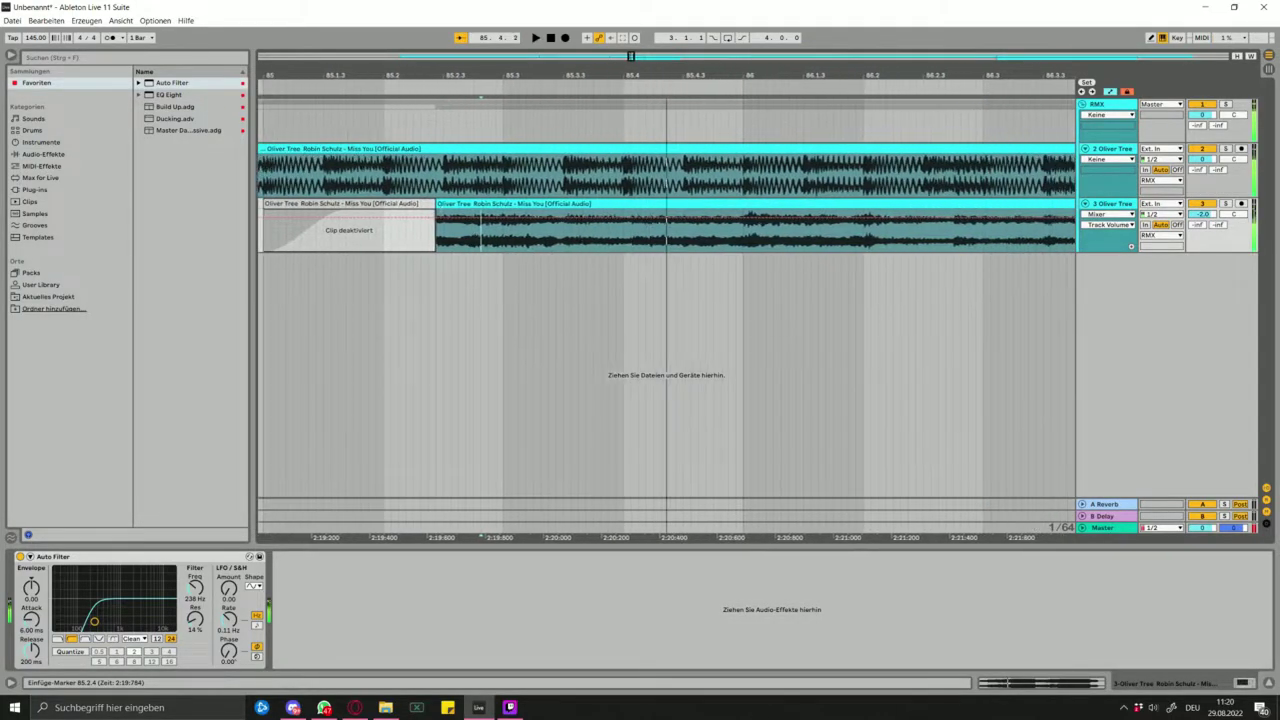
- Trim the start of the duplicate track's active clip to 85.2.4 and play the transition
{"action": "left_click_drag", "start_coordinate": [438, 206], "coordinate": [468, 209]}
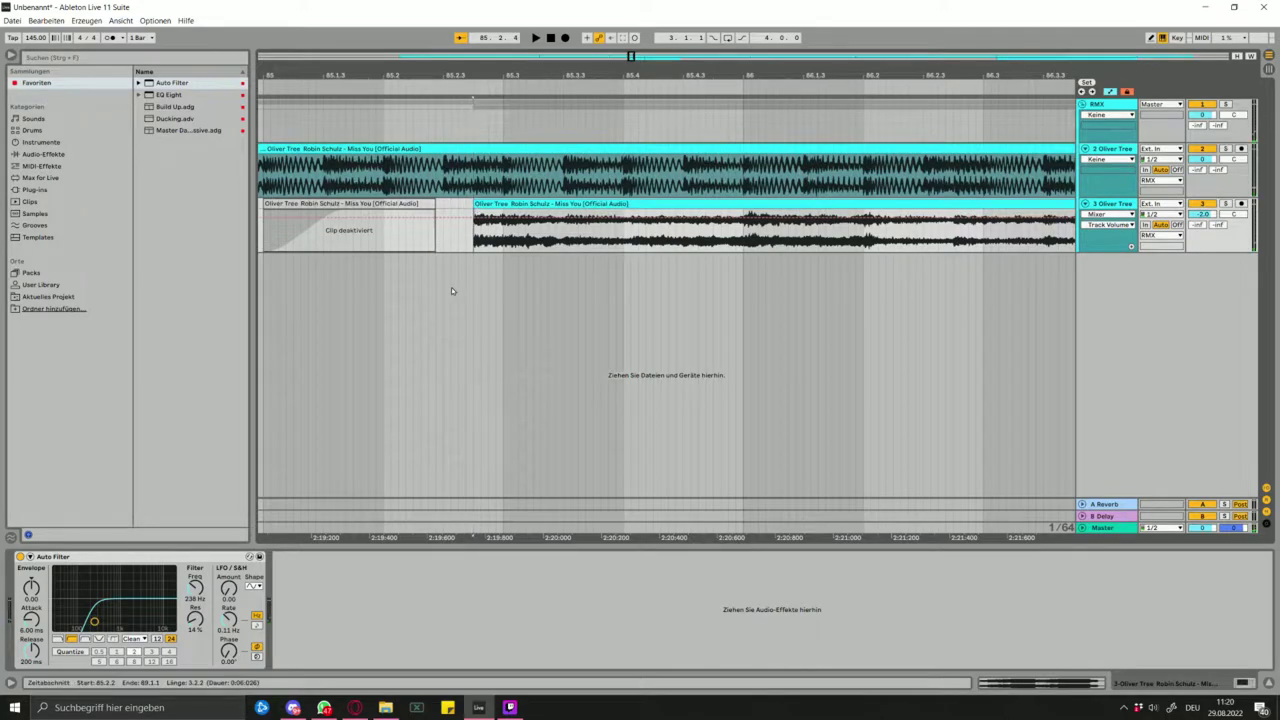
{"action": "key", "text": "space"}
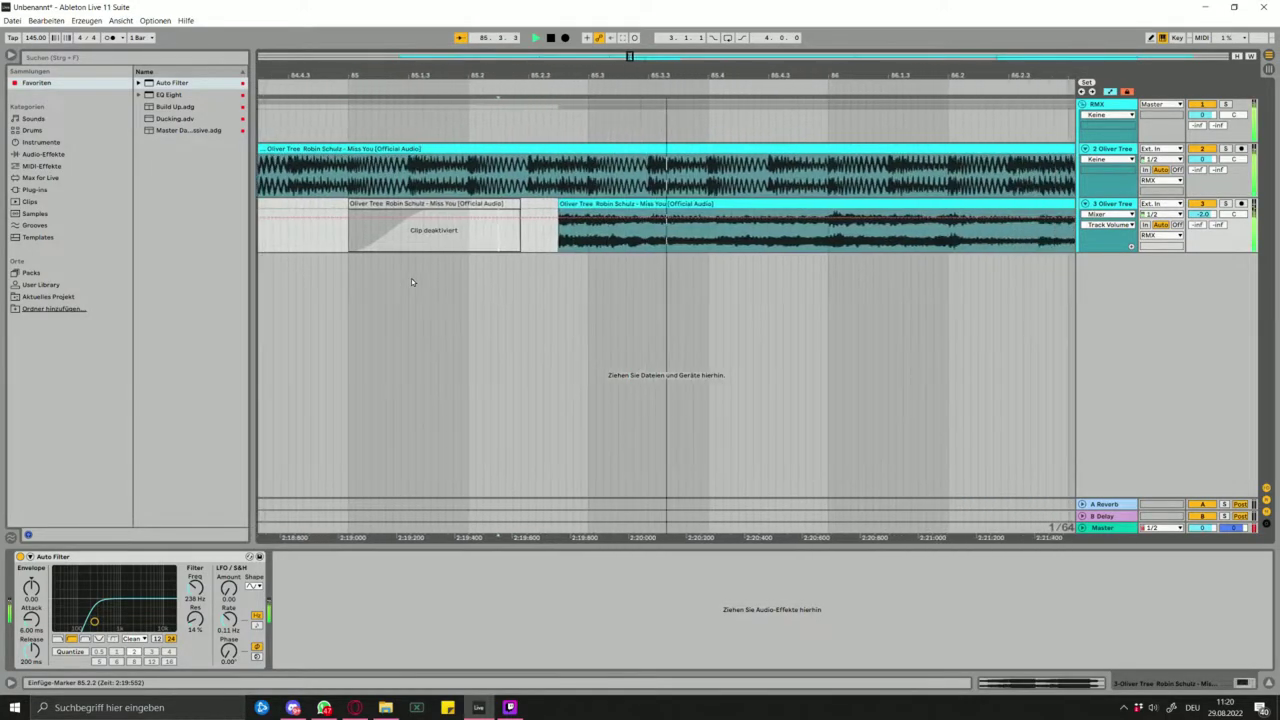
{"action": "scroll", "coordinate": [409, 280], "scroll_direction": "down", "scroll_amount": 8}
{"action": "scroll", "coordinate": [598, 254], "scroll_direction": "up", "scroll_amount": 4}
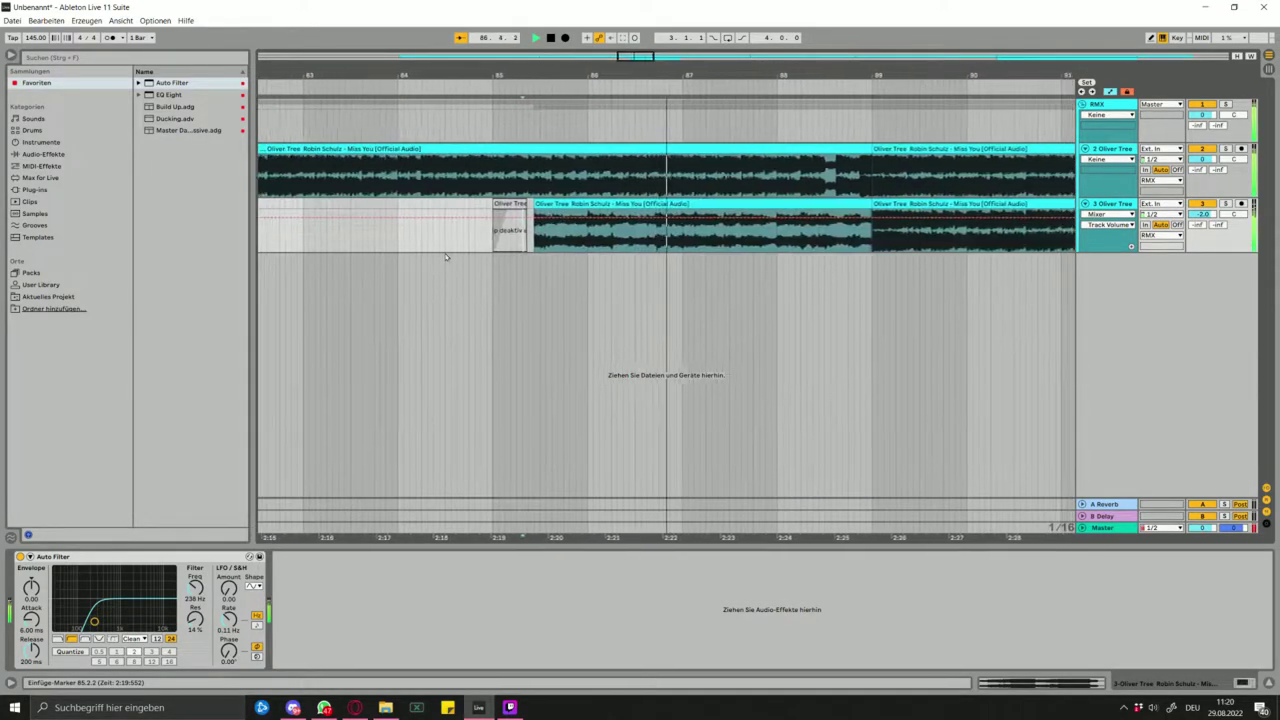
{"action": "left_click", "coordinate": [403, 294]}
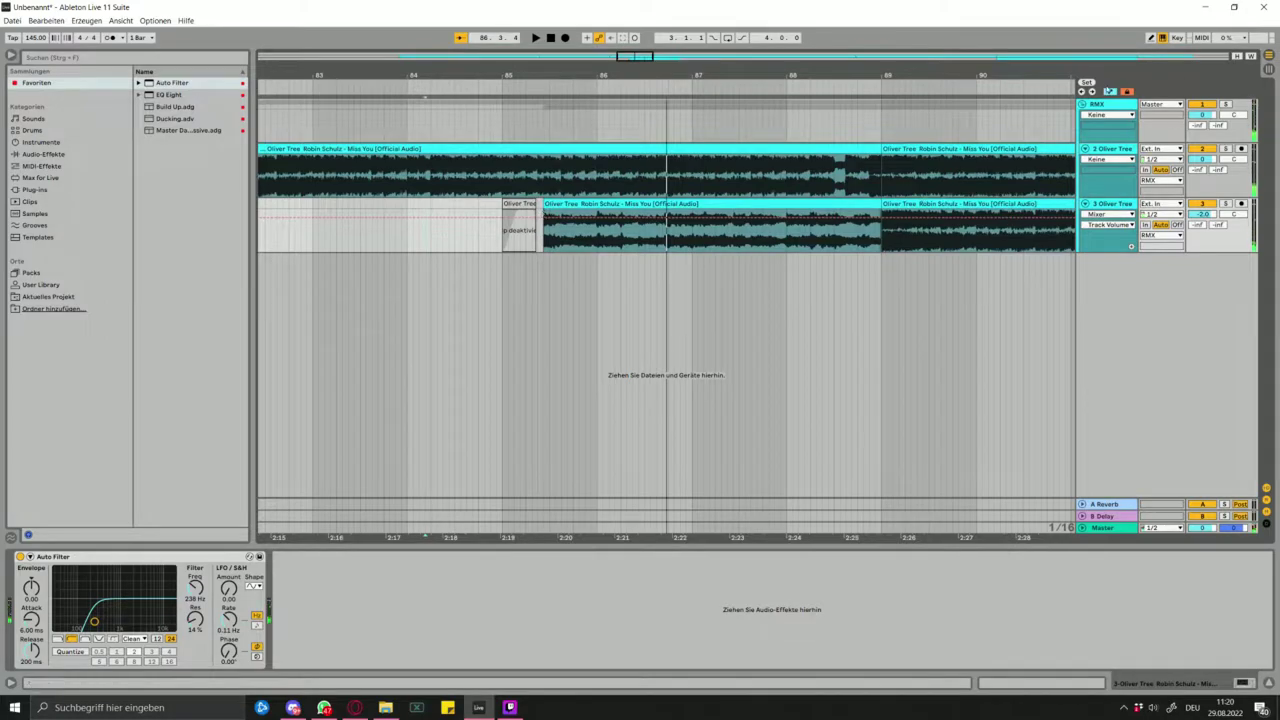
- Hide the automation lanes and replay the trimmed clip's entry from 85.2.2 and 84.2.4
{"action": "left_click", "coordinate": [592, 204]}
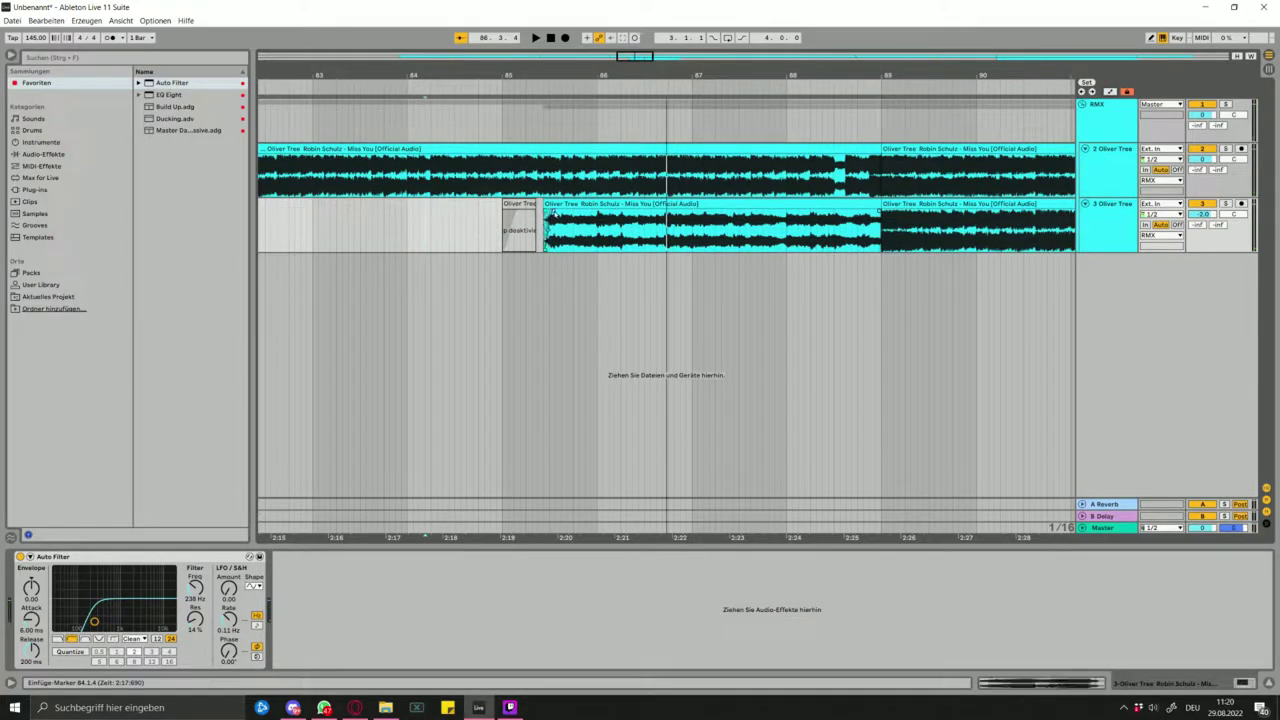
{"action": "left_click", "coordinate": [532, 232]}
{"action": "key", "text": "space"}
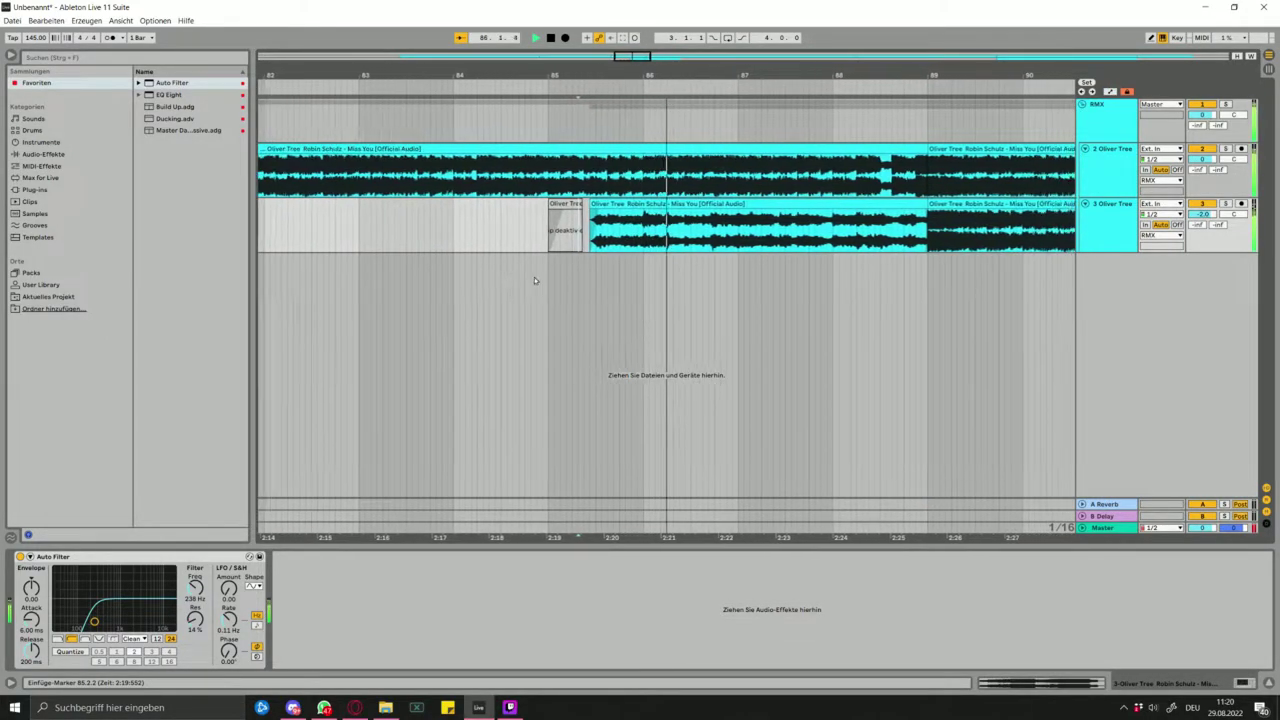
{"action": "left_click", "coordinate": [448, 298]}
{"action": "key", "text": "space"}
{"action": "key", "text": "space"}
{"action": "scroll", "coordinate": [455, 298], "scroll_direction": "down", "scroll_amount": 5}
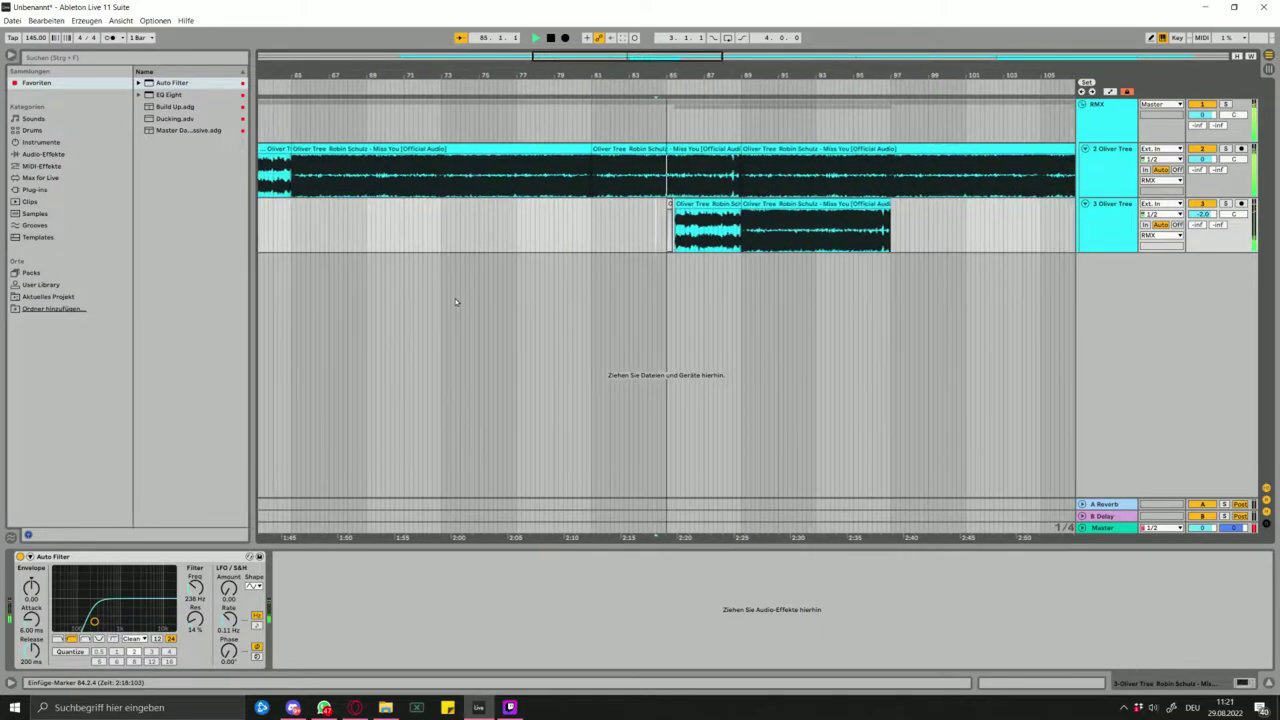
{"action": "scroll", "coordinate": [455, 301], "scroll_direction": "up", "scroll_amount": 4}
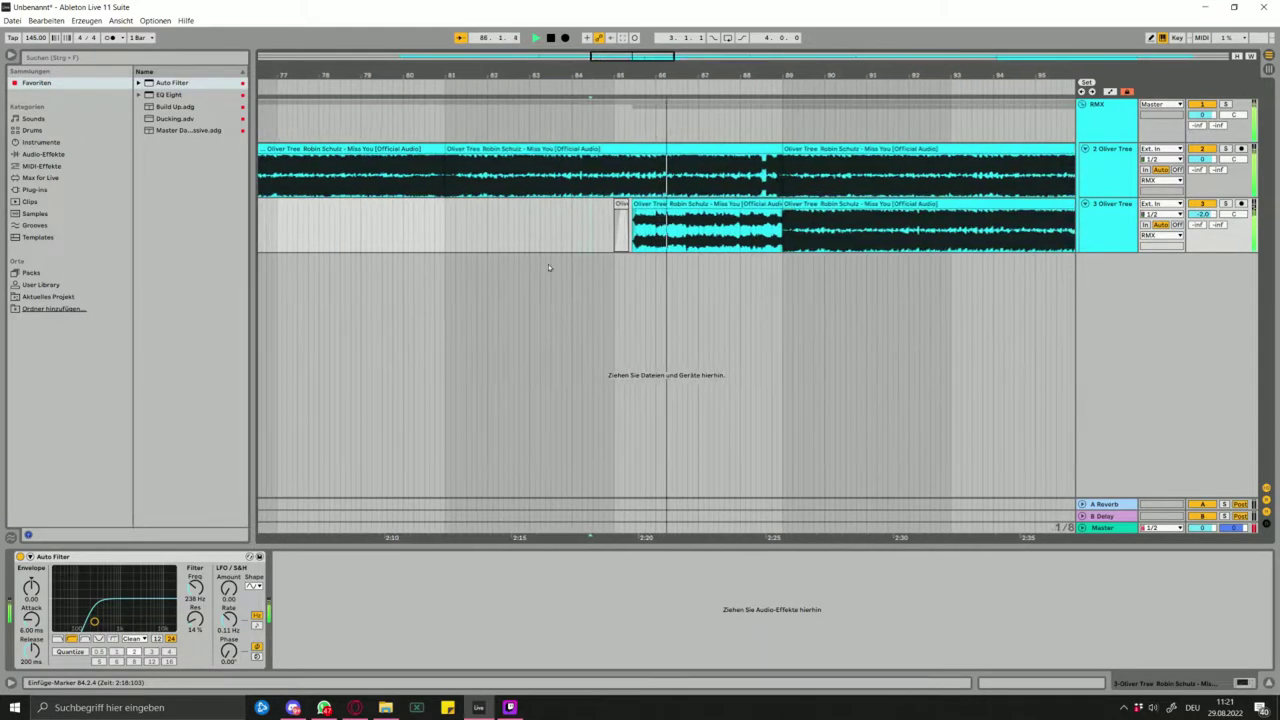
- Delete the deactivated piece at bar 85 on the duplicate track and show the automation lanes again
{"action": "left_click", "coordinate": [594, 218]}
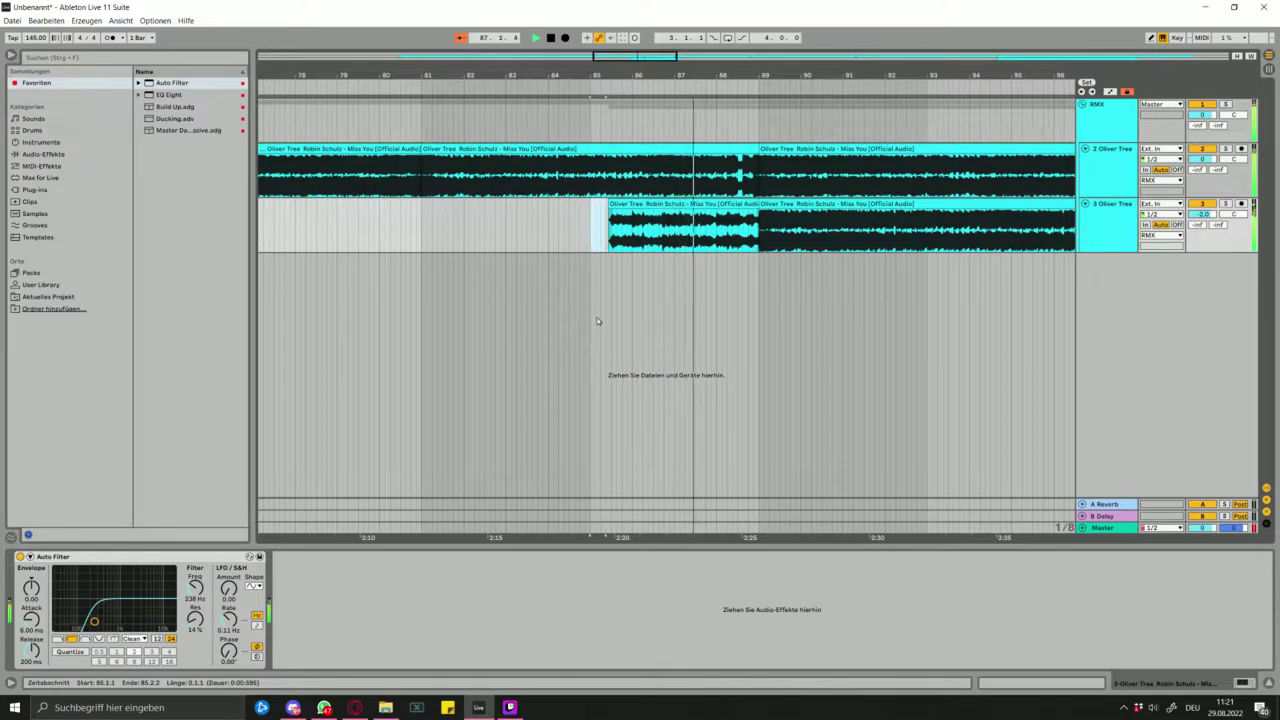
{"action": "scroll", "coordinate": [597, 321], "scroll_direction": "down", "scroll_amount": 4}
{"action": "key", "text": "a"}
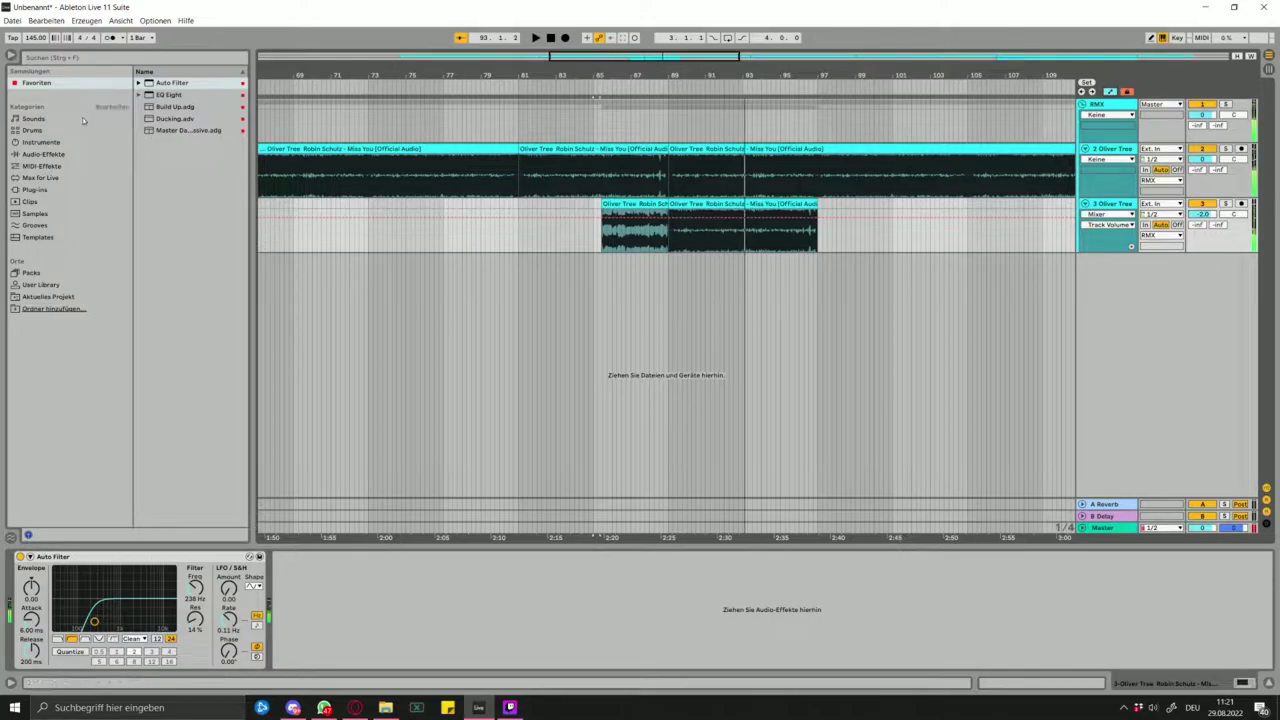
- Add an EQ Eight from the favourites to the duplicate track, set band 1 as a low cut at 177 Hz, and play the transition
{"action": "key", "text": "space"}
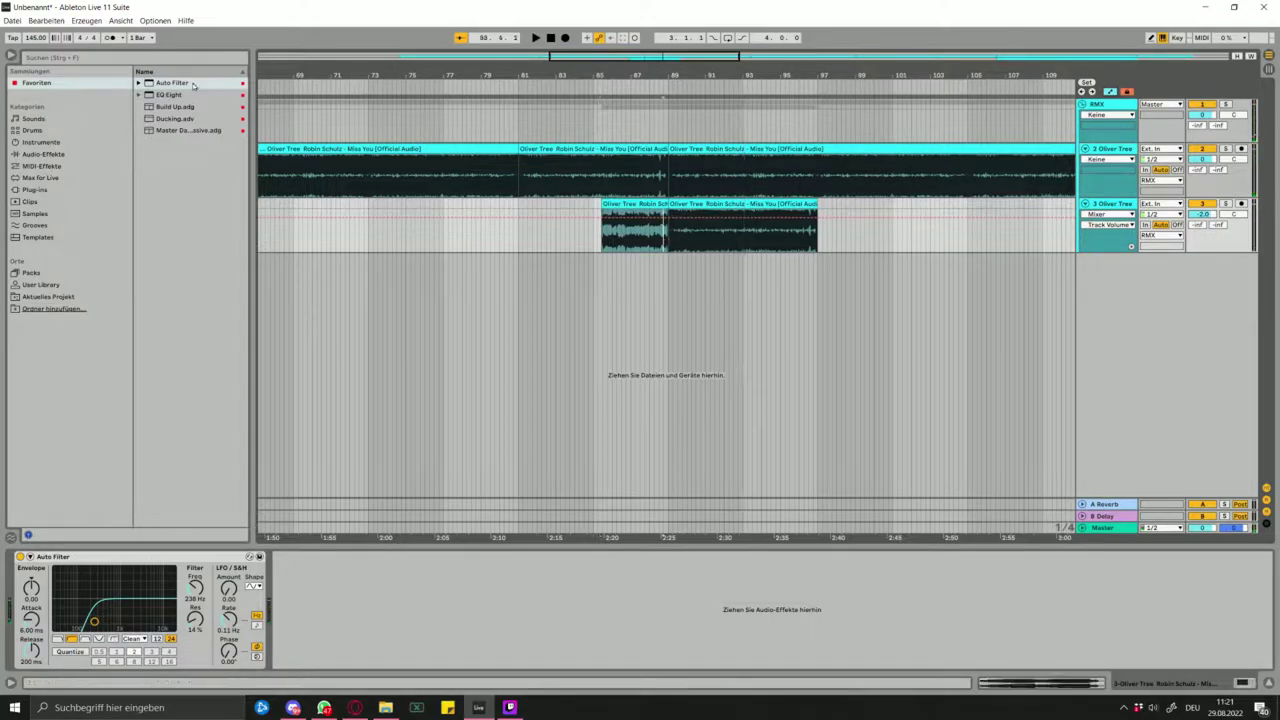
{"action": "double_click", "coordinate": [164, 95]}
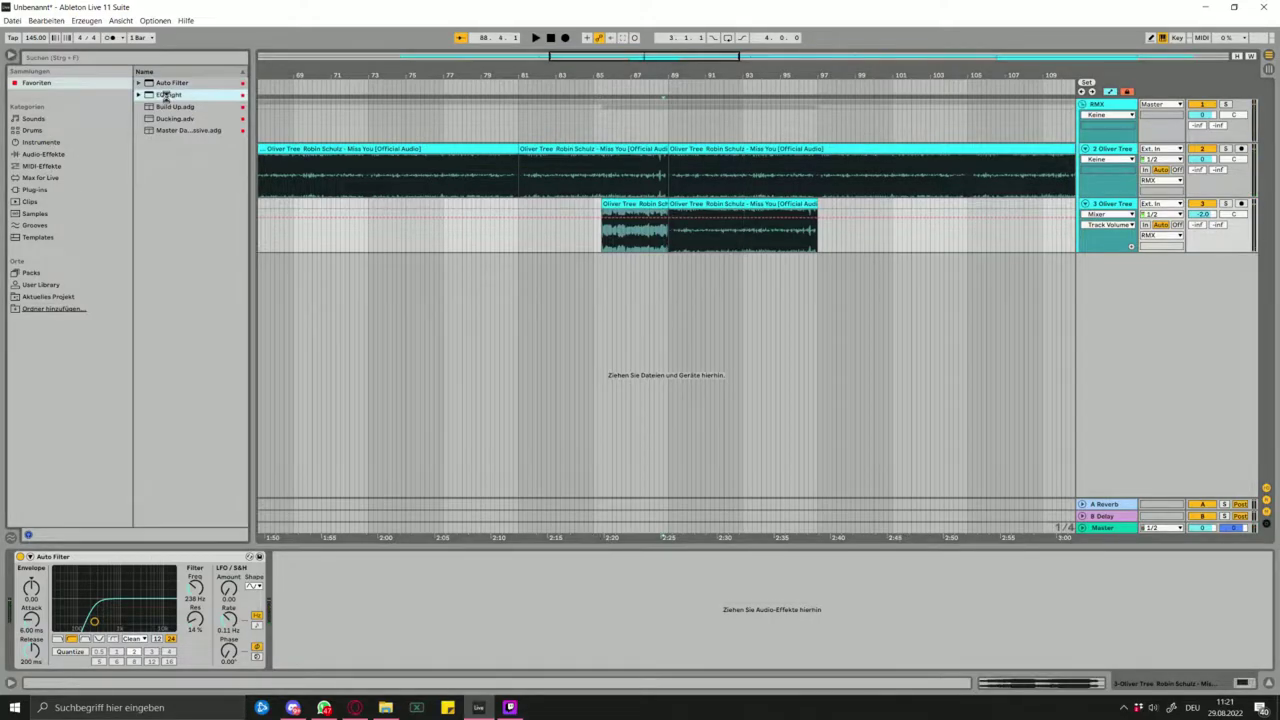
{"action": "left_click", "coordinate": [318, 654]}
{"action": "left_click", "coordinate": [318, 581]}
{"action": "left_click_drag", "start_coordinate": [341, 603], "coordinate": [388, 612]}
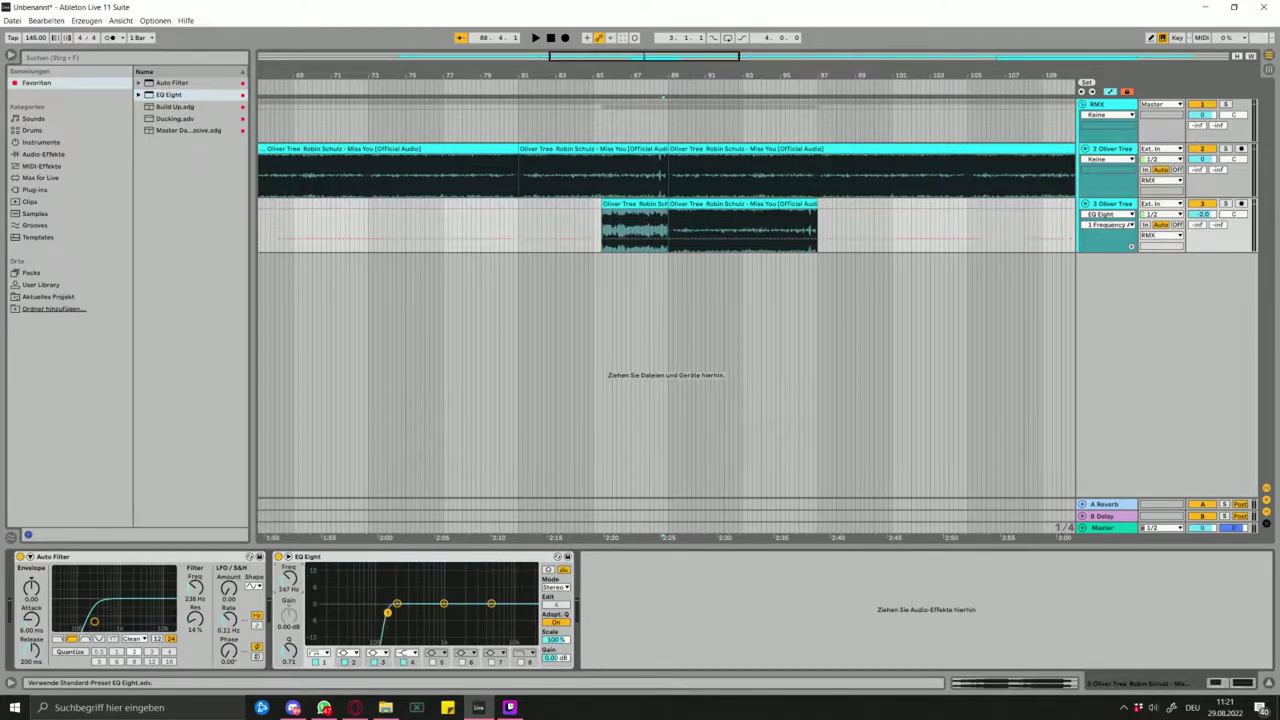
{"action": "left_click", "coordinate": [584, 242]}
{"action": "key", "text": "space"}
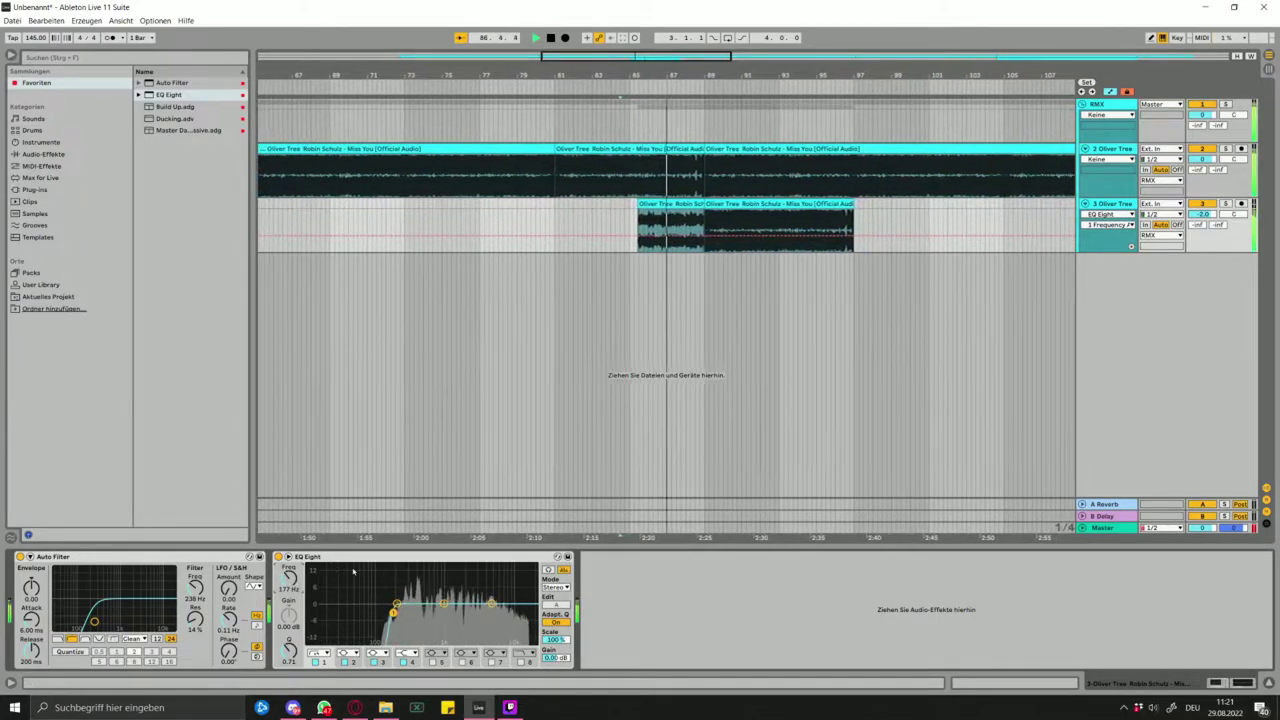
- Set the duplicate track's Auto Filter resonance to 24 % and keep playing with the whole arrangement in view
{"action": "left_click_drag", "start_coordinate": [198, 622], "coordinate": [198, 610]}
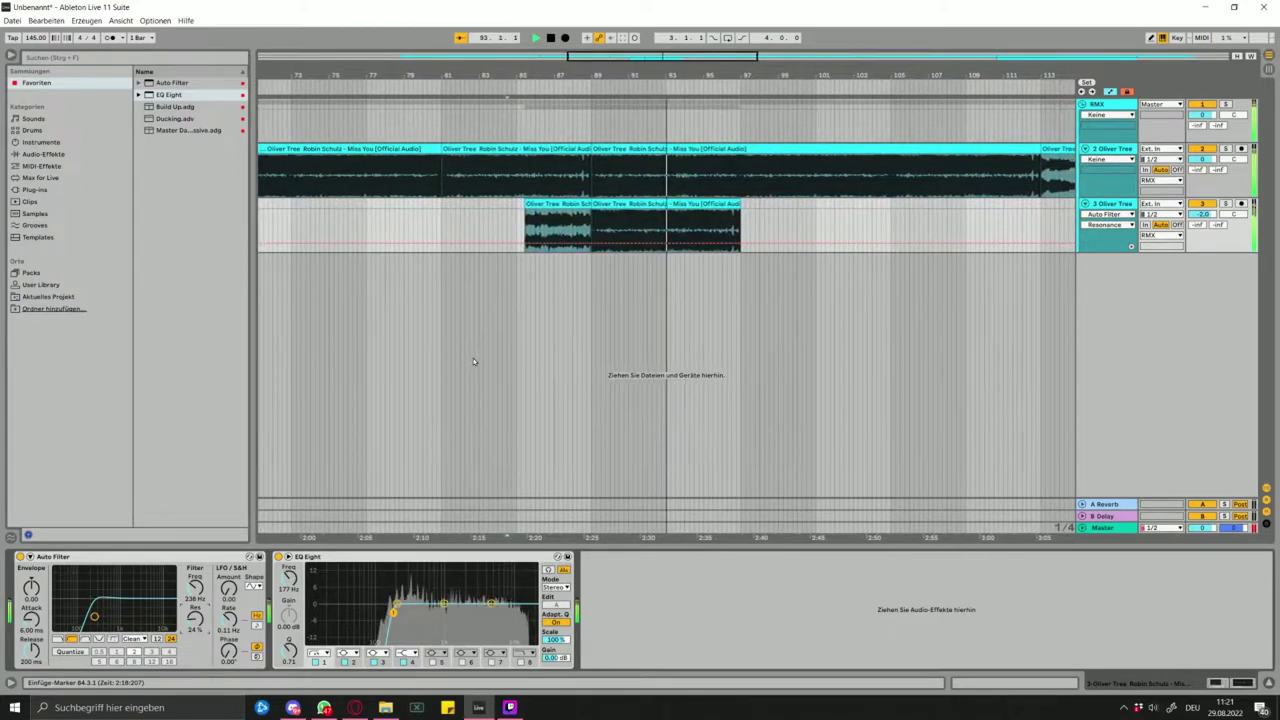
{"action": "key", "text": "w"}
{"action": "scroll", "coordinate": [553, 281], "scroll_direction": "up", "scroll_amount": 4}
{"action": "scroll", "coordinate": [588, 269], "scroll_direction": "down", "scroll_amount": 2}
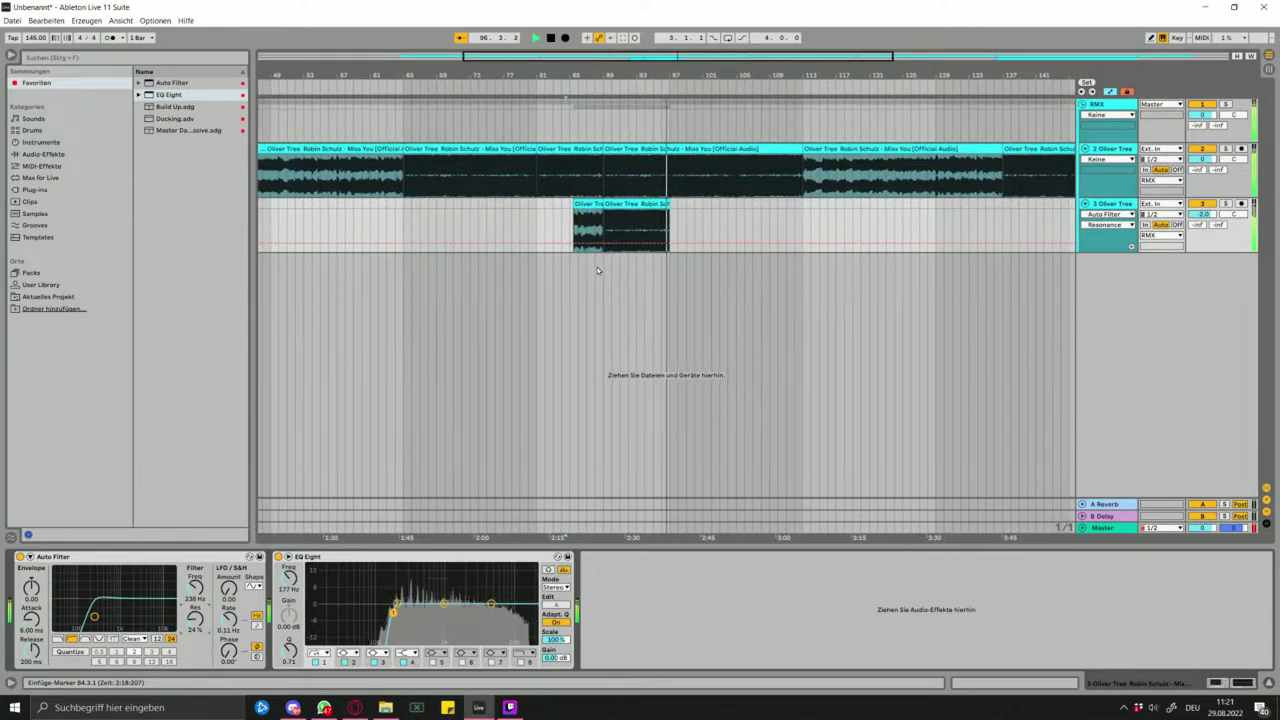
{"action": "key", "text": "w"}
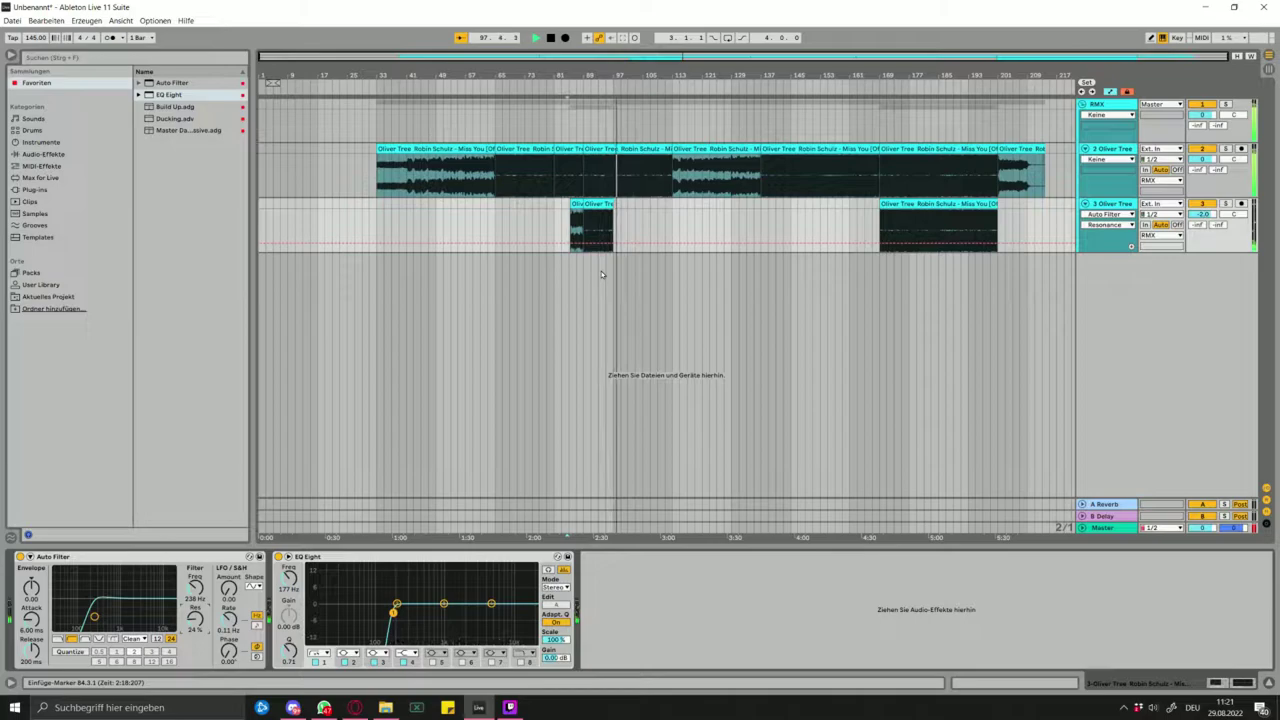
- Try repeating the duplicate track's eight-bar clip from bar 97 to bar 113, and remove the copies
{"action": "key", "text": "ctrl+d"}
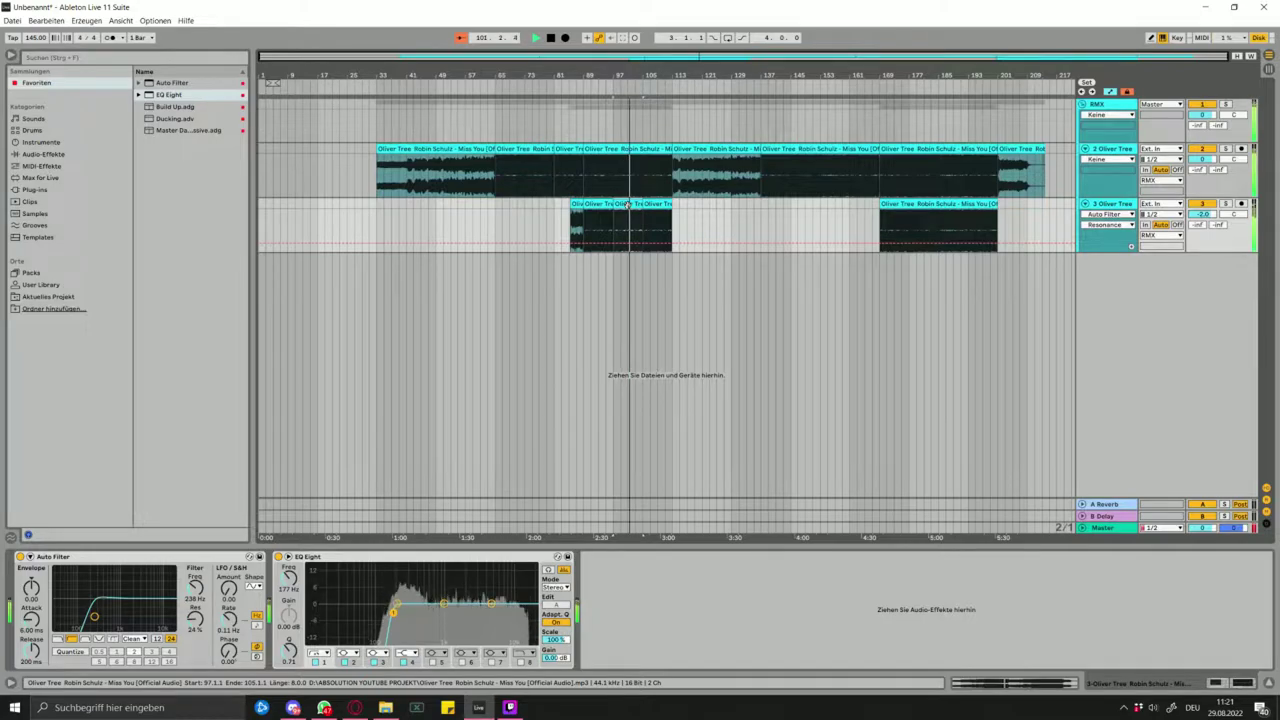
{"action": "left_click_drag", "start_coordinate": [627, 204], "coordinate": [651, 204]}
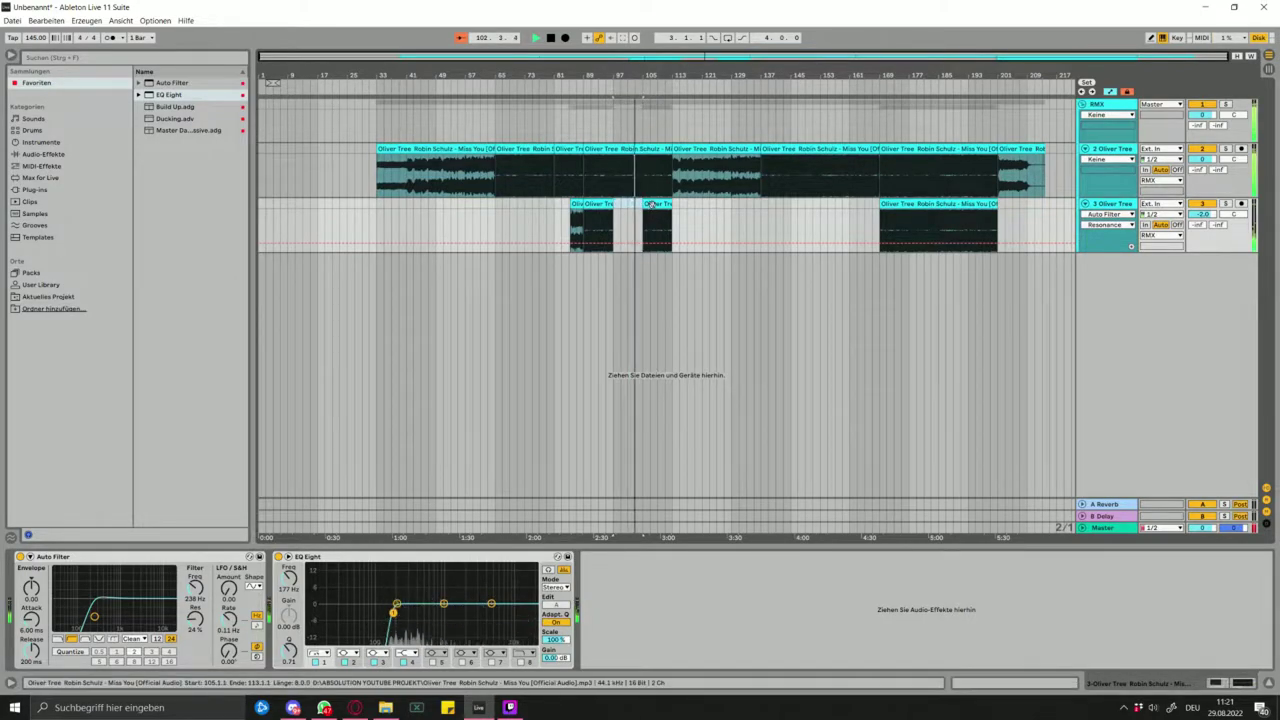
{"action": "key", "text": "Delete"}
{"action": "scroll", "coordinate": [653, 208], "scroll_direction": "up", "scroll_amount": 5}
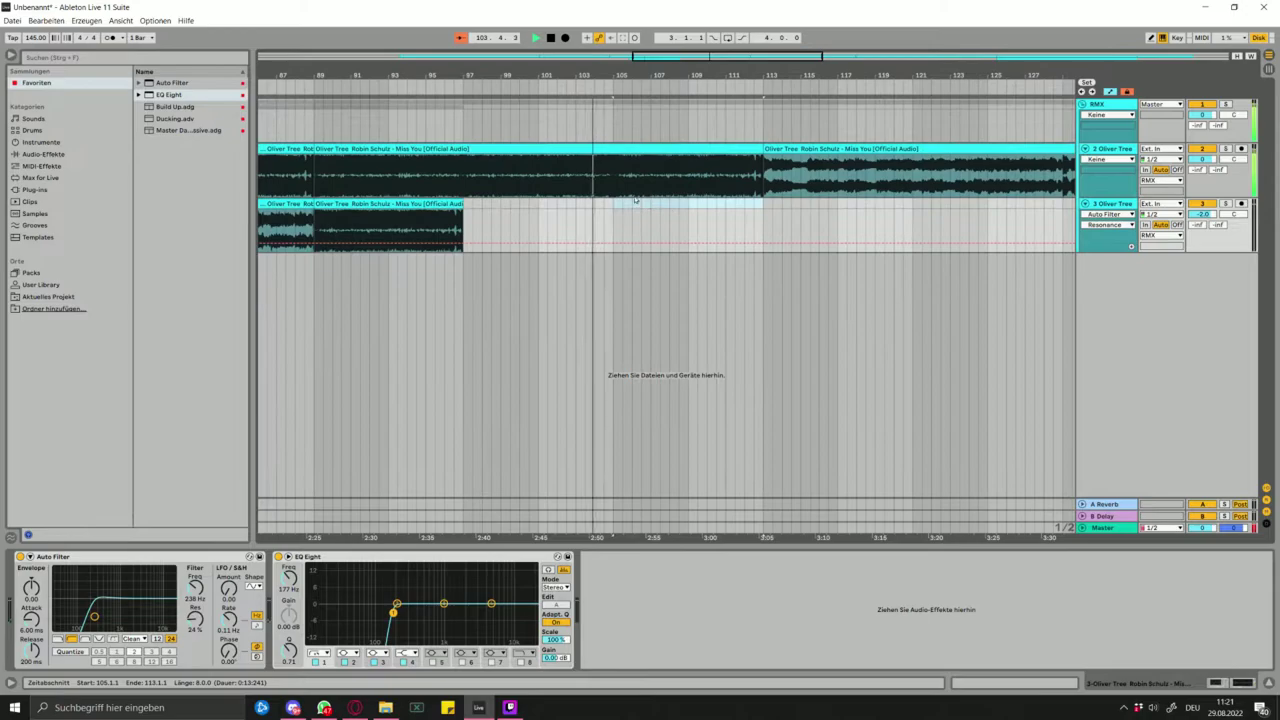
- Split the main track's clip at bar 105 and select the part up to bar 113
{"action": "left_click", "coordinate": [615, 182]}
{"action": "key", "text": "ctrl+e"}
{"action": "left_click", "coordinate": [635, 148]}
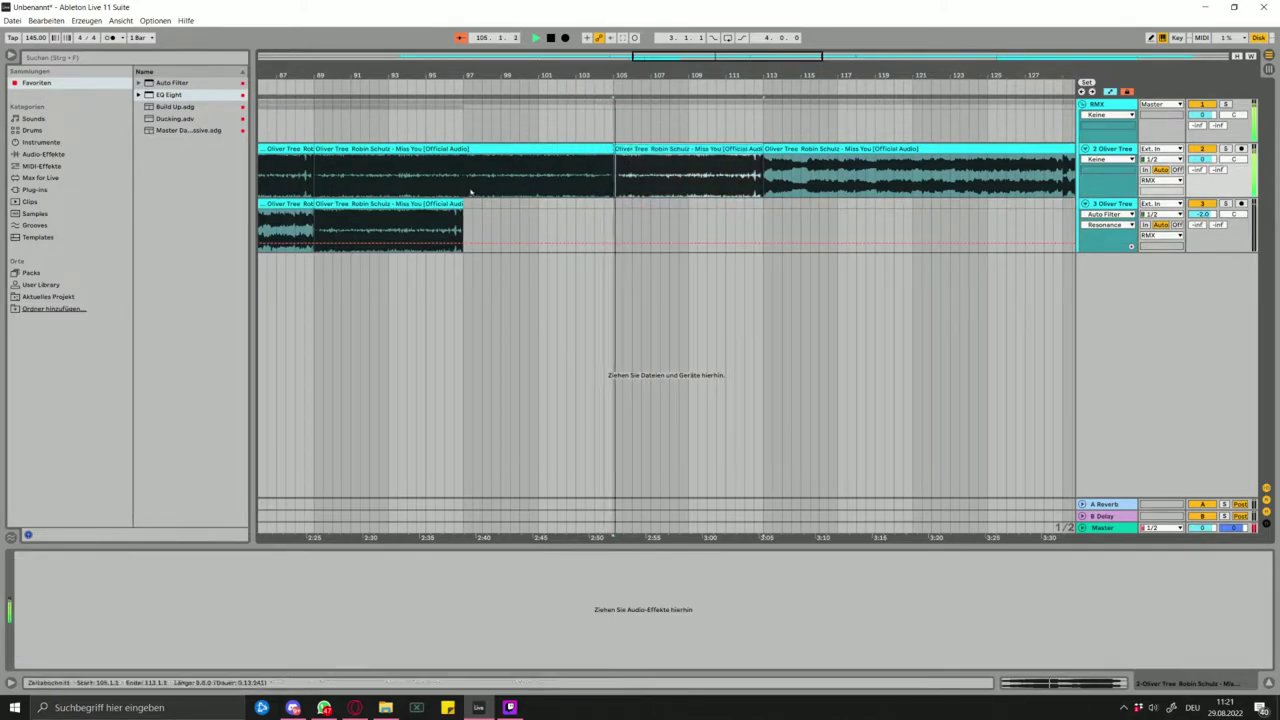
- Try splitting the main track's clip at bar 97, play from bar 95, and undo the split
{"action": "left_click", "coordinate": [463, 182]}
{"action": "key", "text": "ctrl+e"}
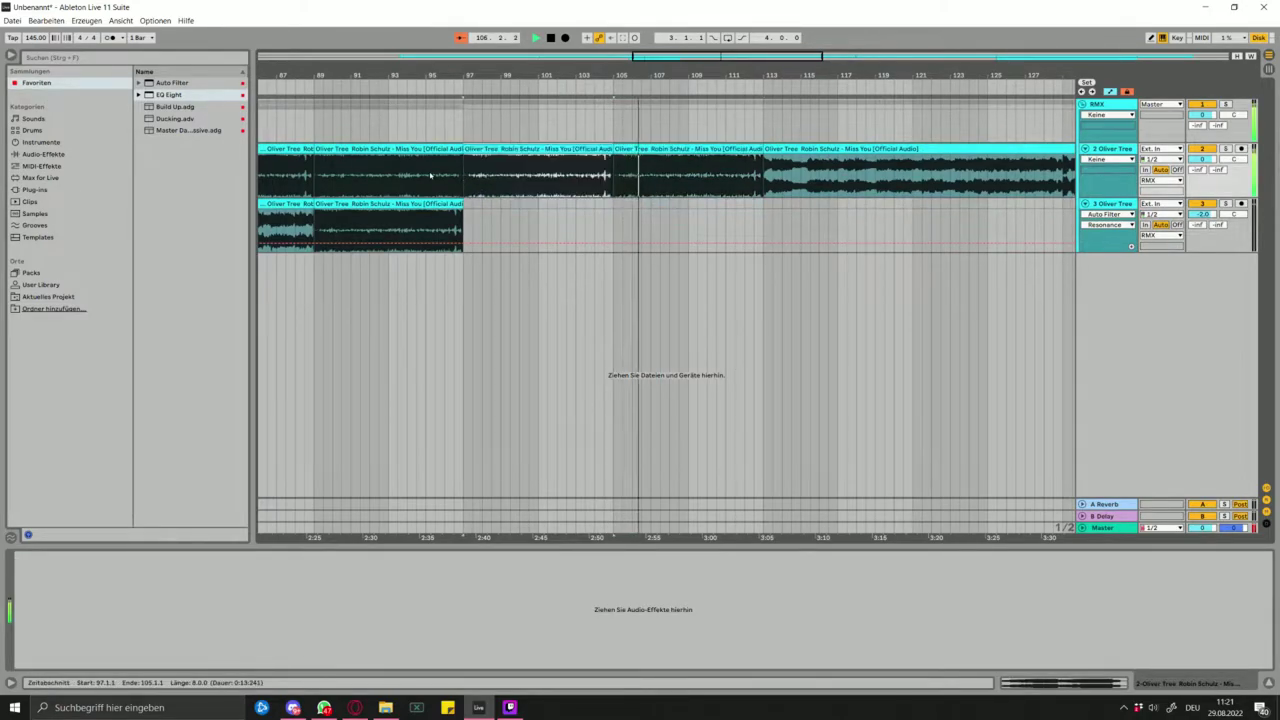
{"action": "left_click", "coordinate": [426, 177]}
{"action": "key", "text": "space"}
{"action": "key", "text": "space"}
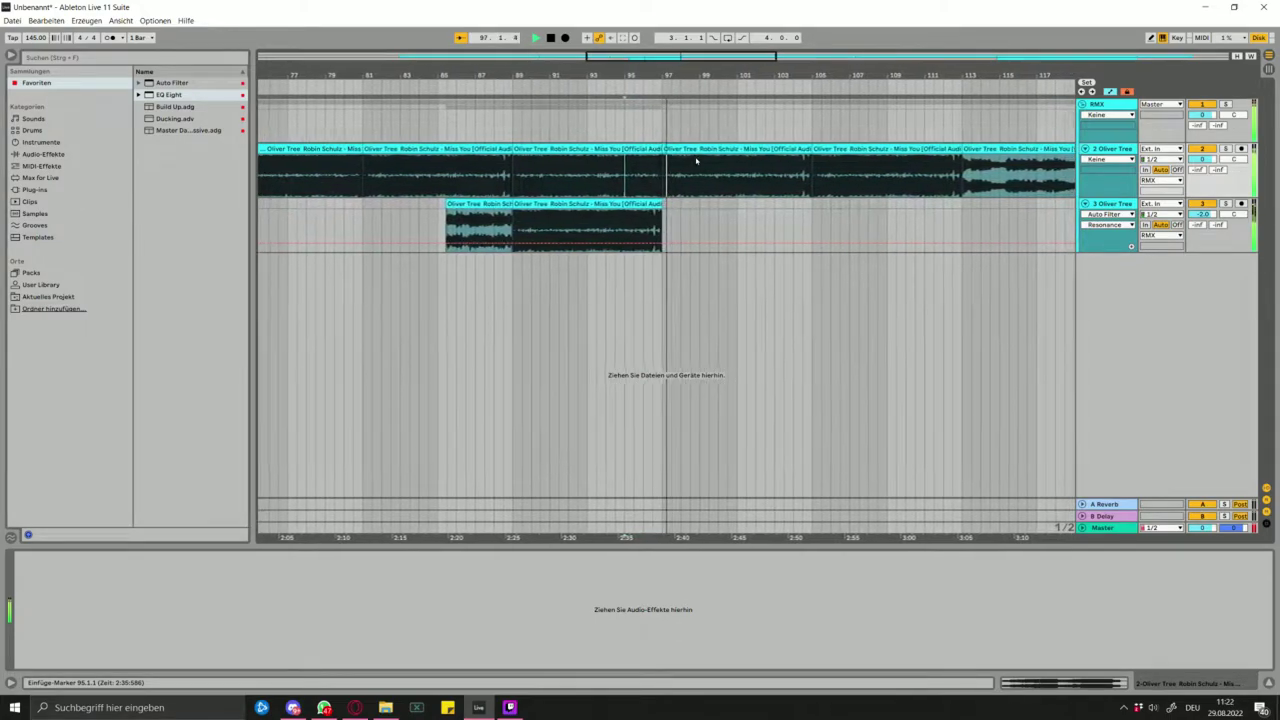
{"action": "key", "text": "ctrl+z"}
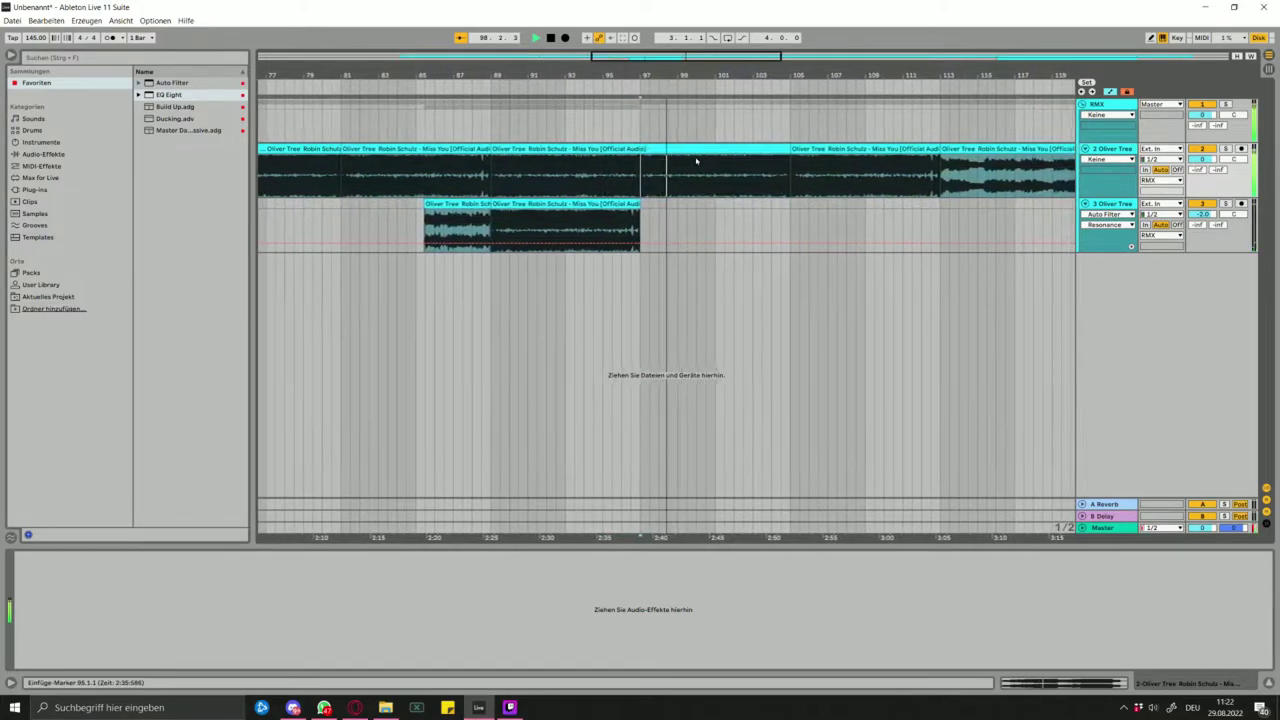
- Paste the eight-bar clip at bar 97 on the duplicate track and enable its EQ Eight's band 8 high cut at about 10 kHz
{"action": "key", "text": "ctrl+v"}
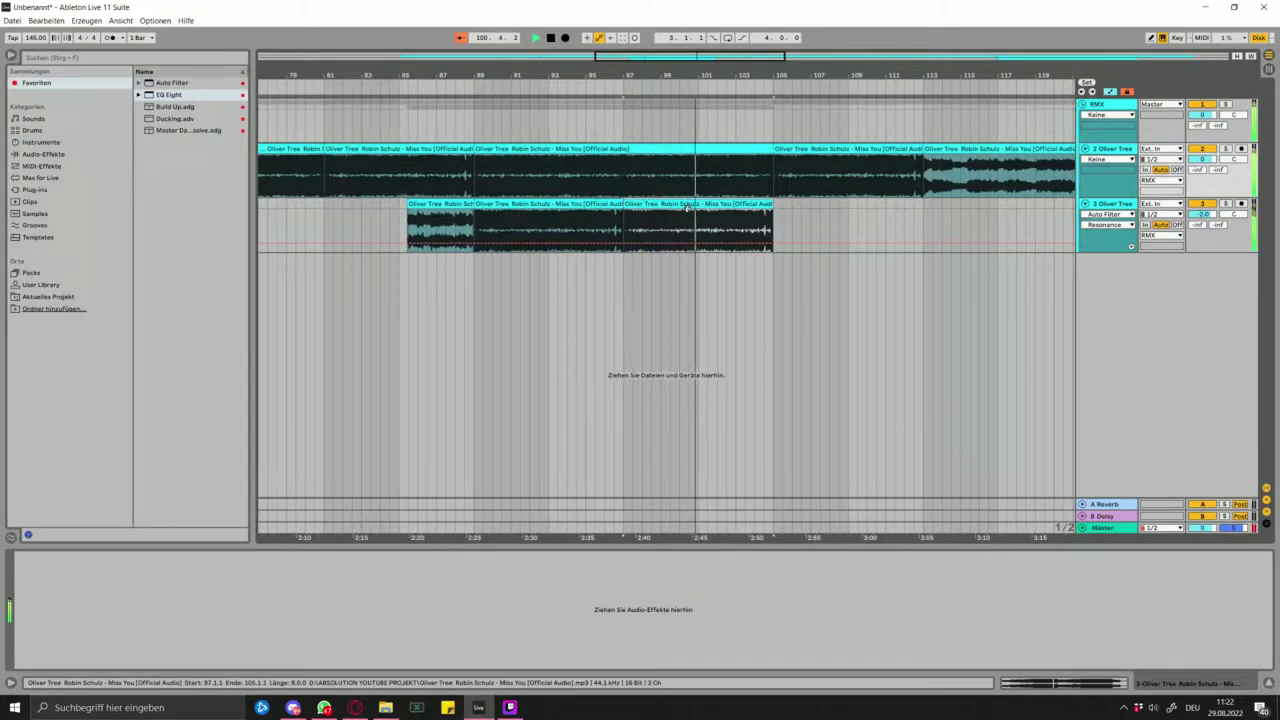
{"action": "left_click", "coordinate": [867, 228]}
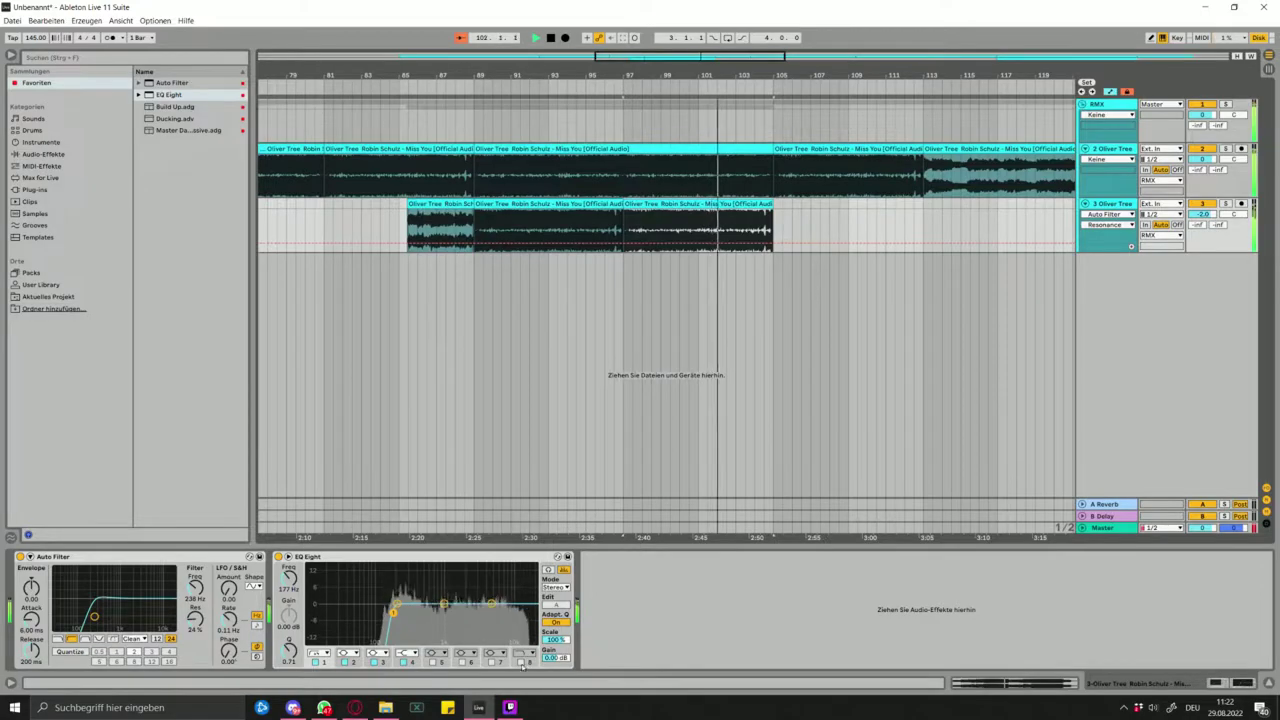
{"action": "left_click", "coordinate": [521, 662]}
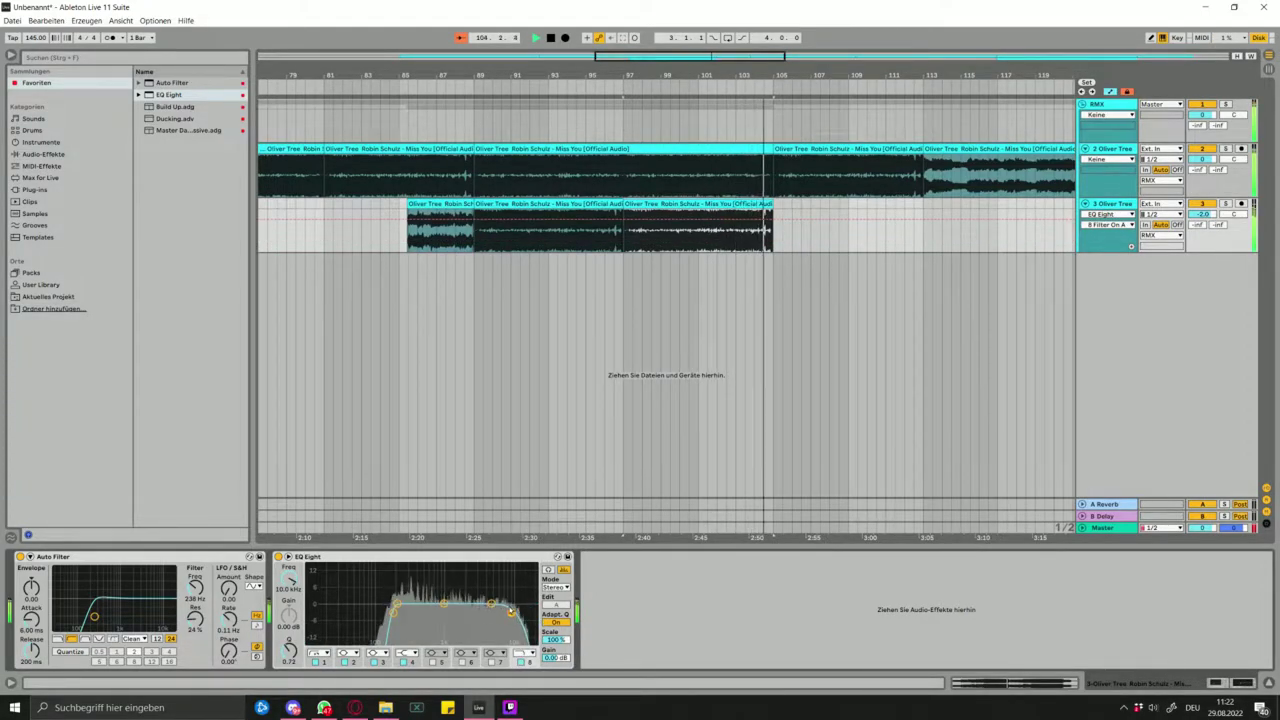
- Play from bar 96.3 and set the duplicate track's EQ Eight band 8 to about 9.58 kHz, choosing its filter type
{"action": "left_click", "coordinate": [616, 292]}
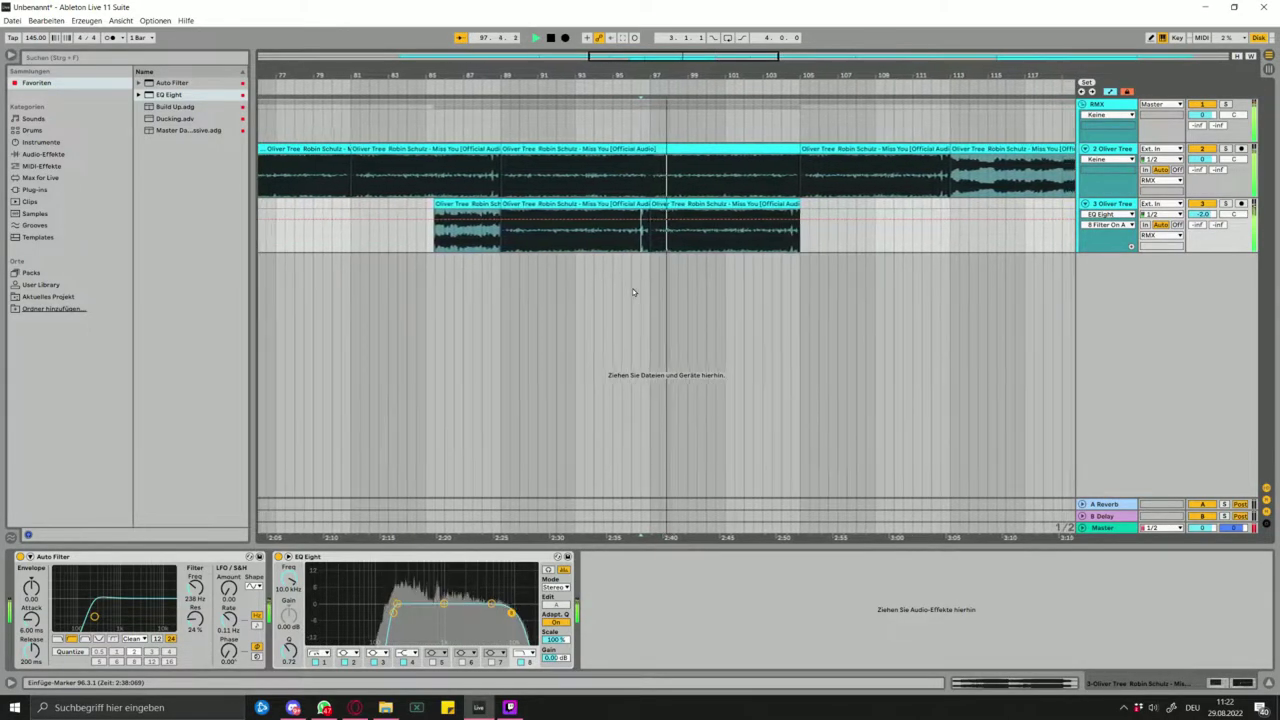
{"action": "key", "text": "minus"}
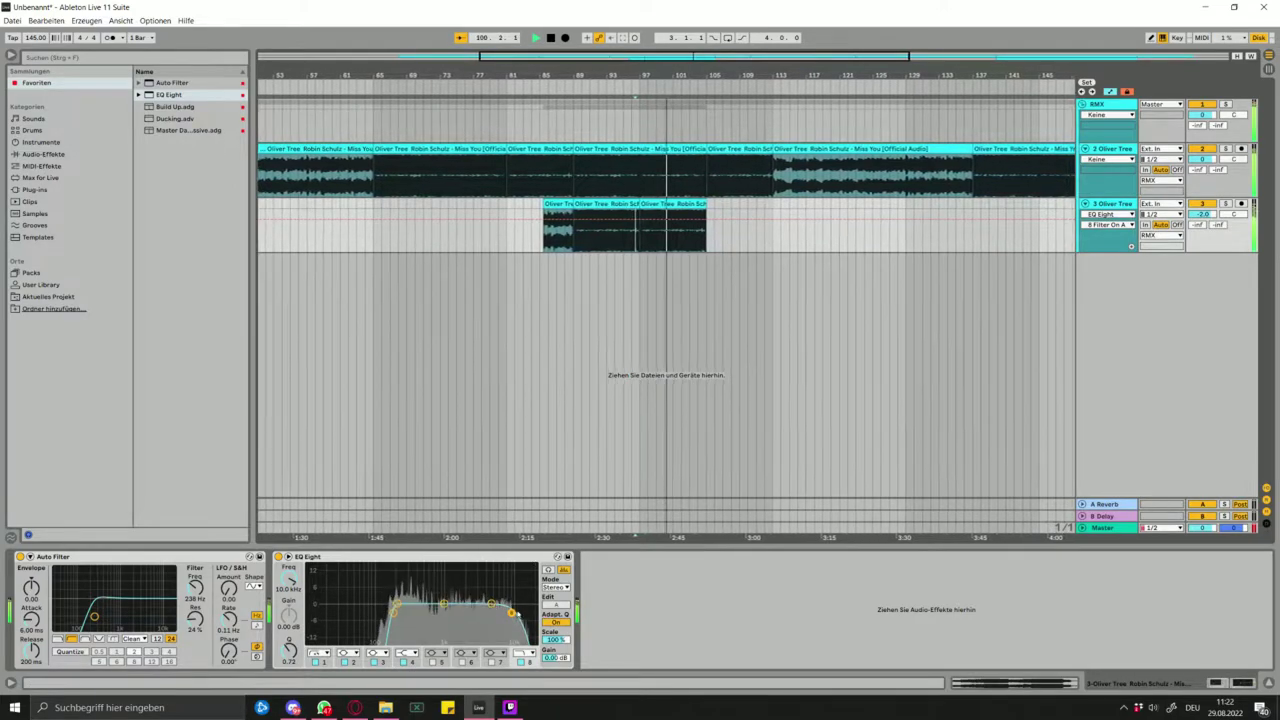
{"action": "mouse_move", "coordinate": [511, 613]}
{"action": "left_mouse_down"}
{"action": "mouse_move", "coordinate": [524, 615]}
{"action": "mouse_move", "coordinate": [510, 614]}
{"action": "left_mouse_up"}
{"action": "left_click", "coordinate": [524, 653]}
{"action": "left_click", "coordinate": [523, 647]}
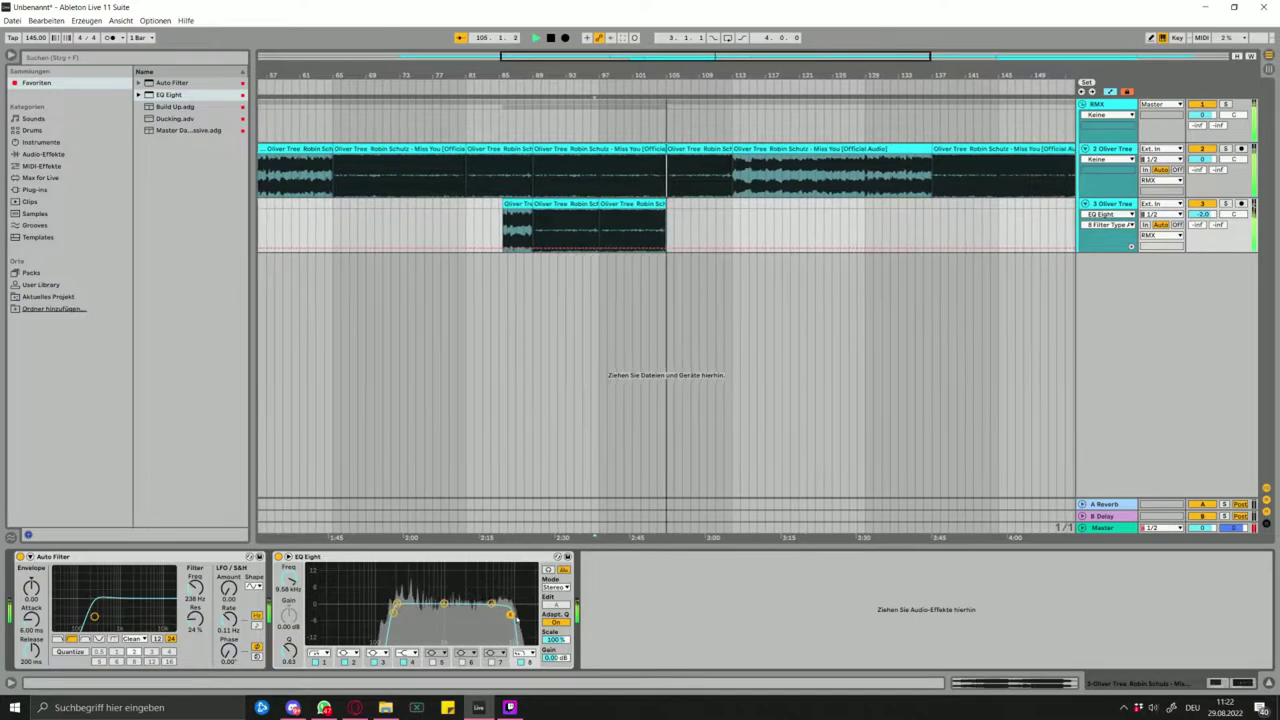
- Play the layered build-up from bar 86 to check how the filtered duplicate track sounds
{"action": "key", "text": "space"}
{"action": "key", "text": "space"}
{"action": "left_click", "coordinate": [572, 291]}
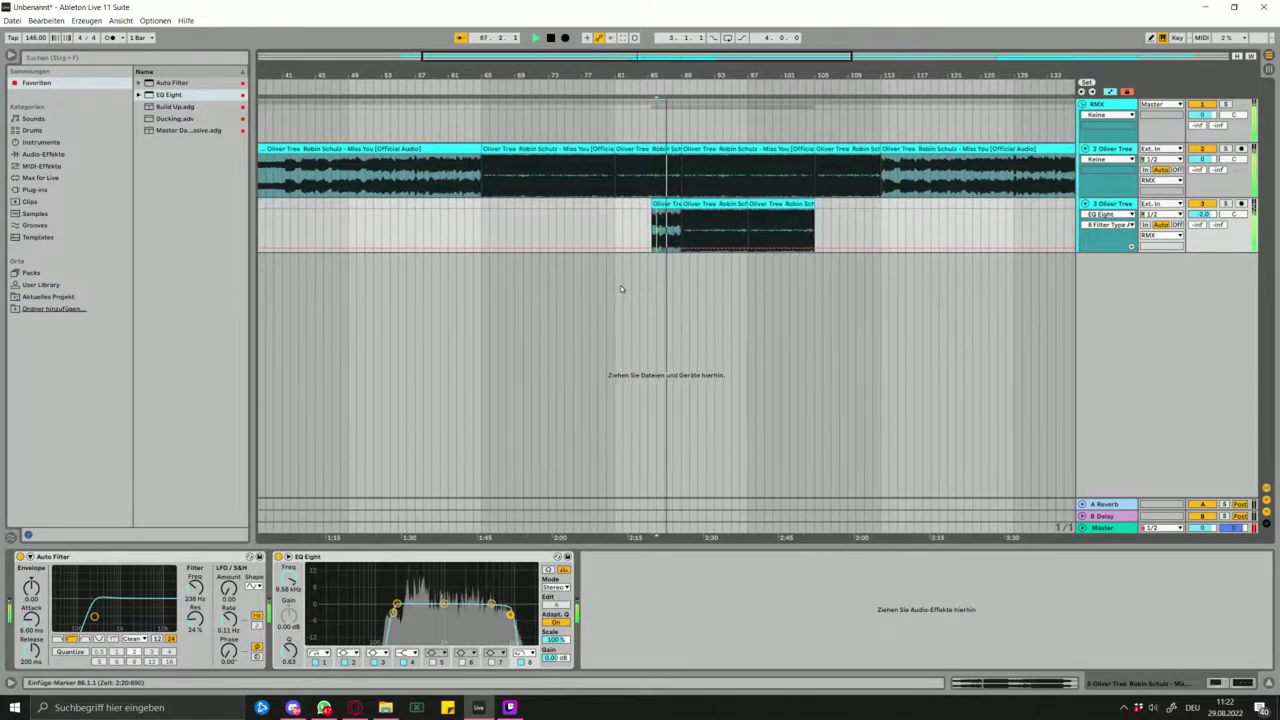
{"action": "key", "text": "space"}
{"action": "scroll", "coordinate": [829, 354], "scroll_direction": "down", "scroll_amount": 5}
{"action": "key", "text": "space"}
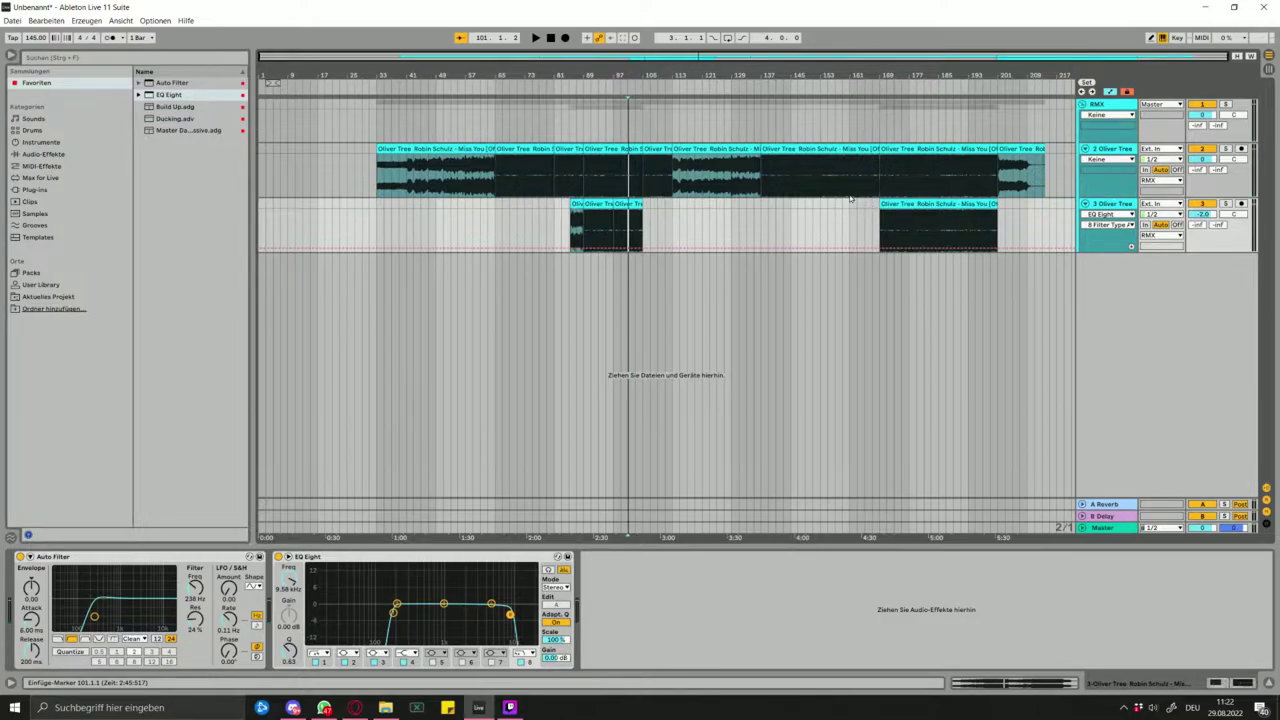
- Play from bar 167 and try extending the start of the duplicate track's clip at bar 169 back to bar 164.3
{"action": "scroll", "coordinate": [872, 208], "scroll_direction": "up", "scroll_amount": 5}
{"action": "left_click", "coordinate": [874, 211]}
{"action": "key", "text": "space"}
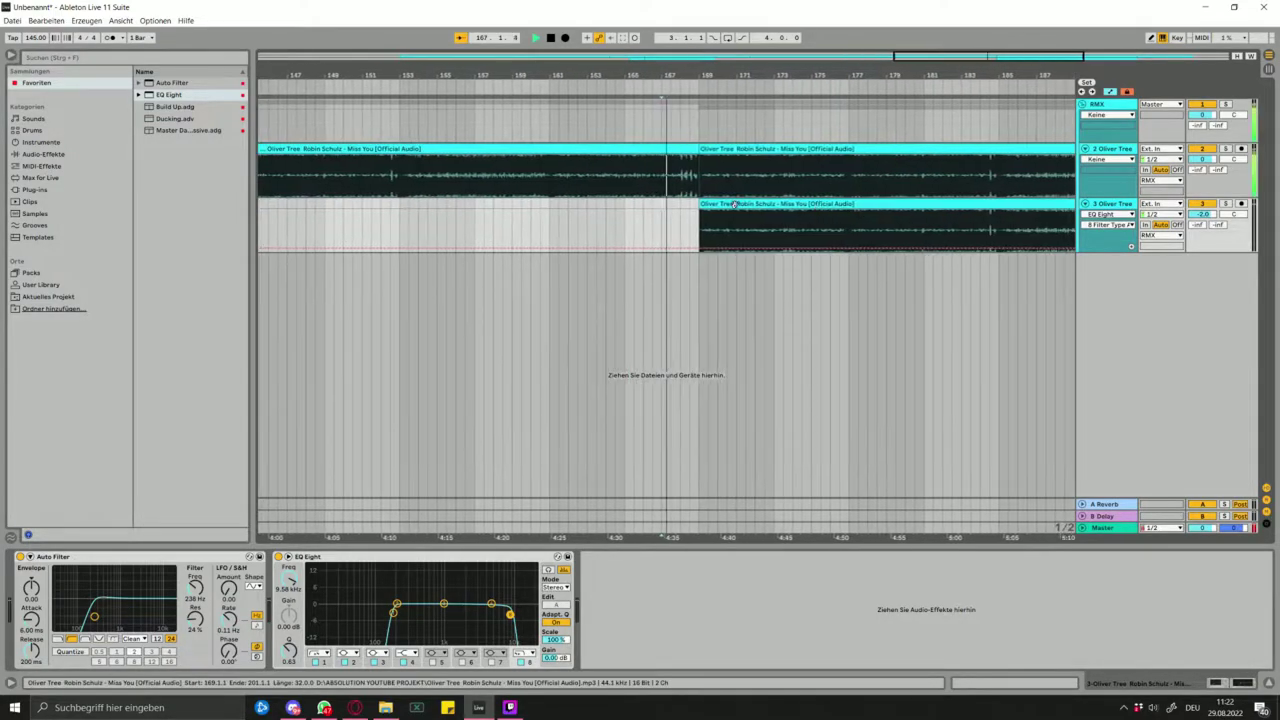
{"action": "left_click", "coordinate": [703, 204]}
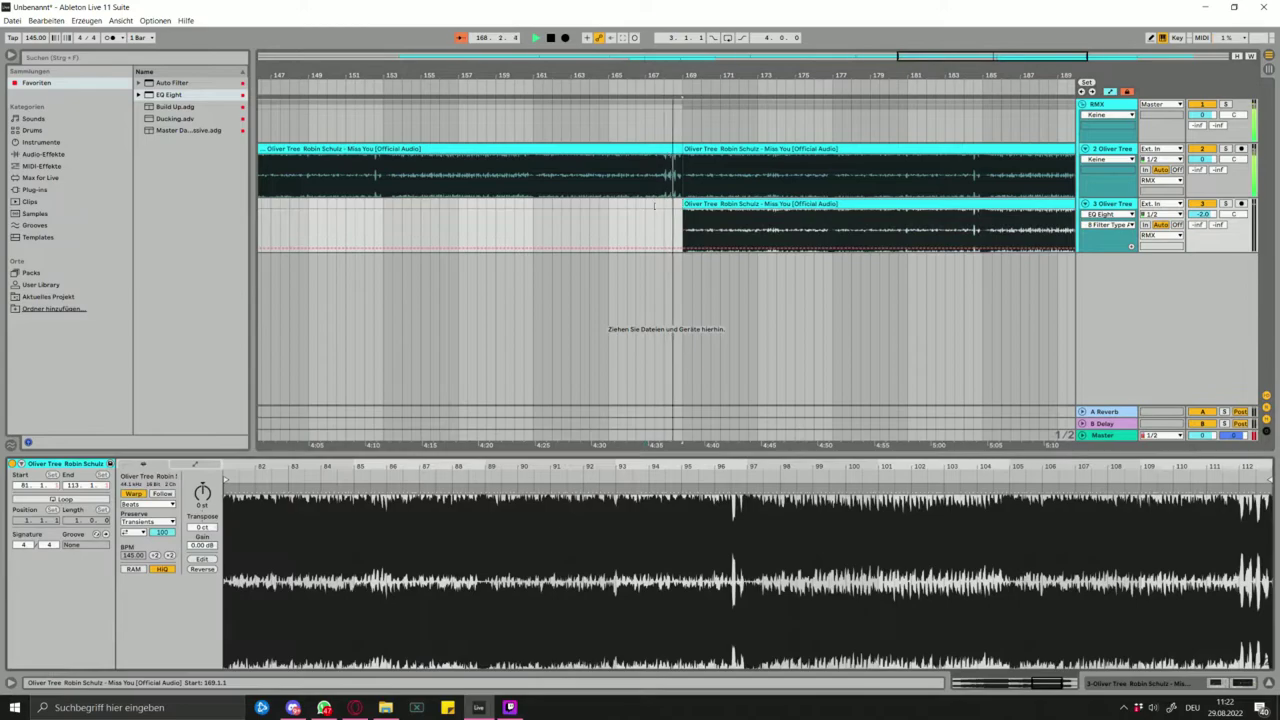
{"action": "key", "text": "space"}
{"action": "left_click_drag", "start_coordinate": [681, 201], "coordinate": [593, 206]}
{"action": "scroll", "coordinate": [590, 208], "scroll_direction": "down", "scroll_amount": 5}
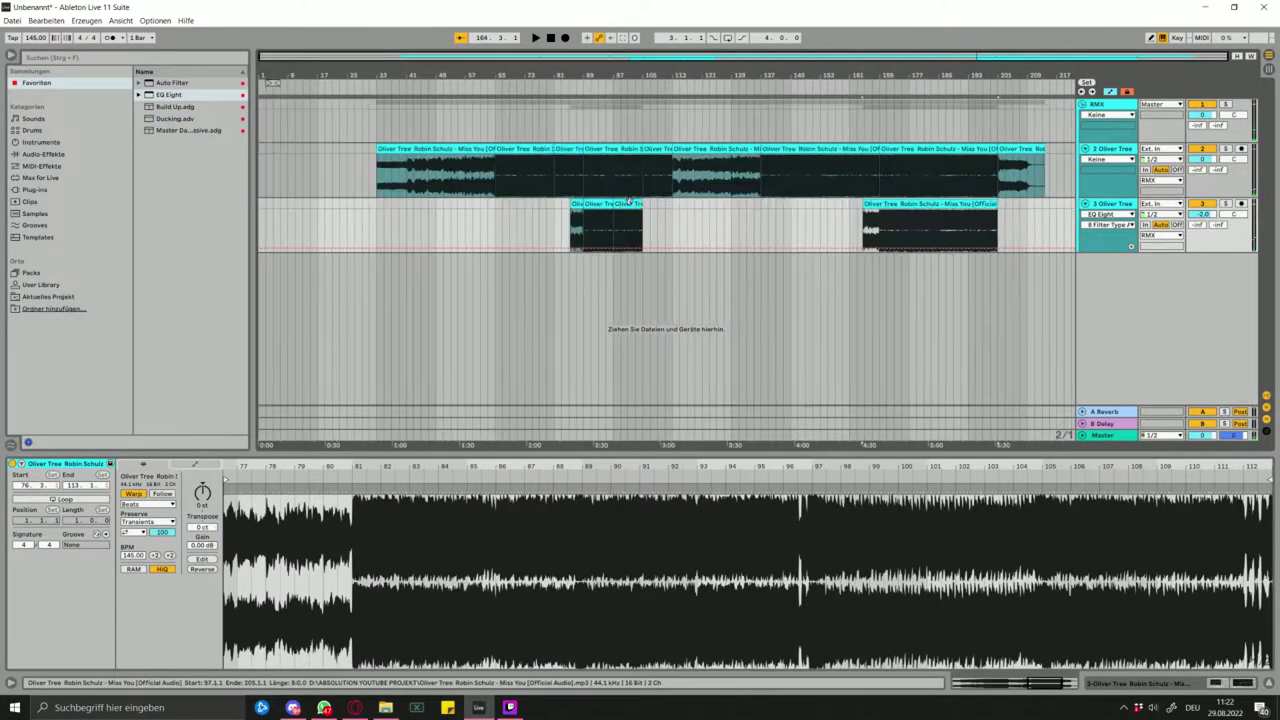
- Replace the part before bar 169 on the duplicate track with a copy of the short clip near bar 85, ending exactly at bar 169
{"action": "left_click", "coordinate": [576, 204]}
{"action": "scroll", "coordinate": [852, 236], "scroll_direction": "up", "scroll_amount": 5}
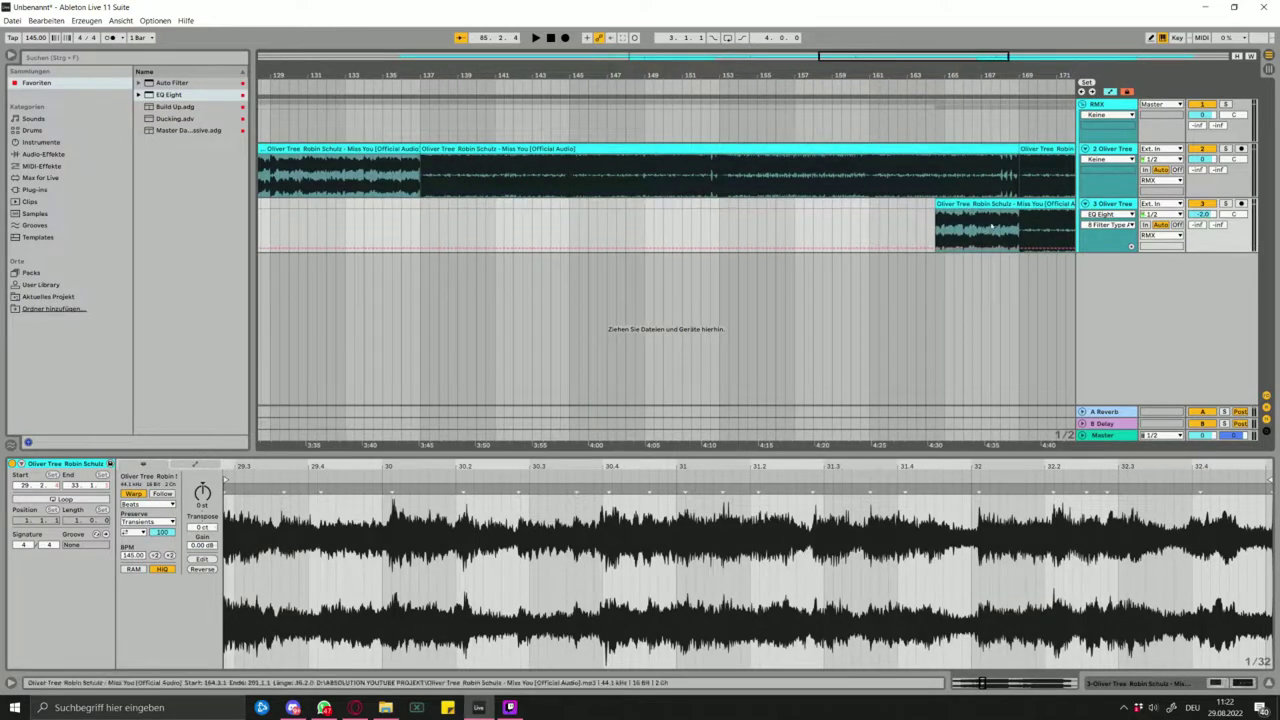
{"action": "left_click", "coordinate": [945, 226]}
{"action": "key", "text": "Delete"}
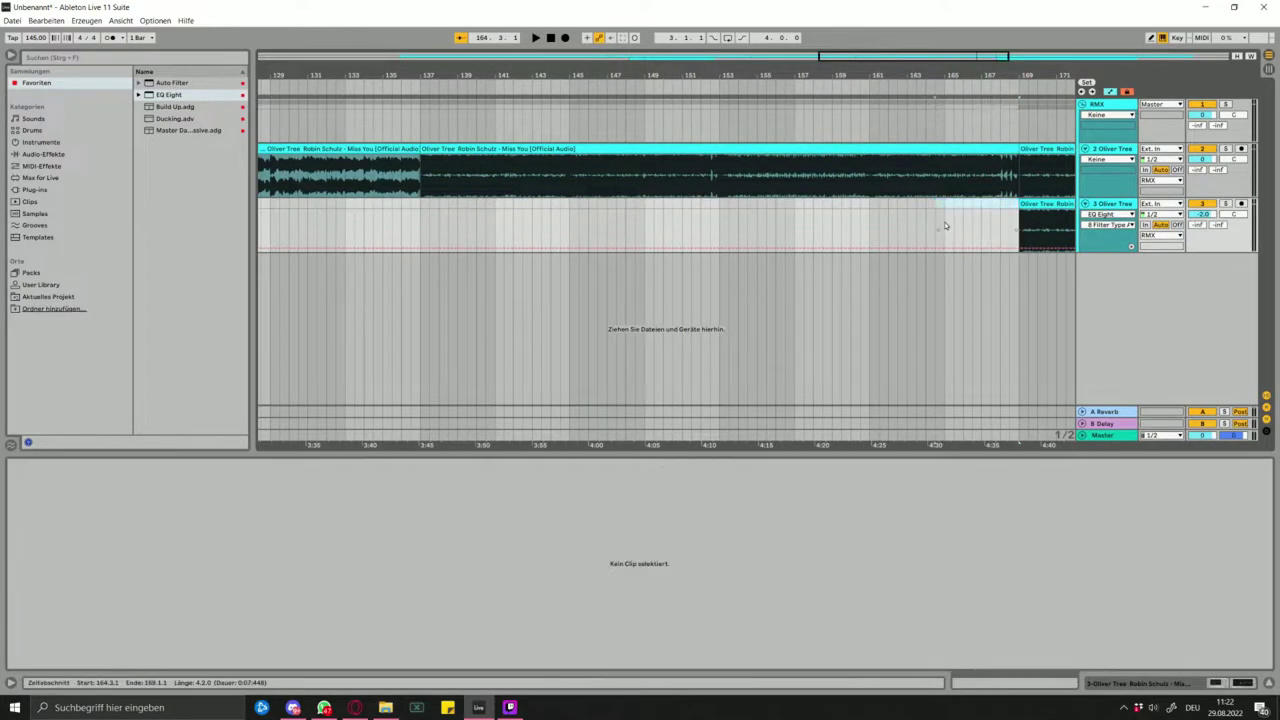
{"action": "key", "text": "ctrl+z"}
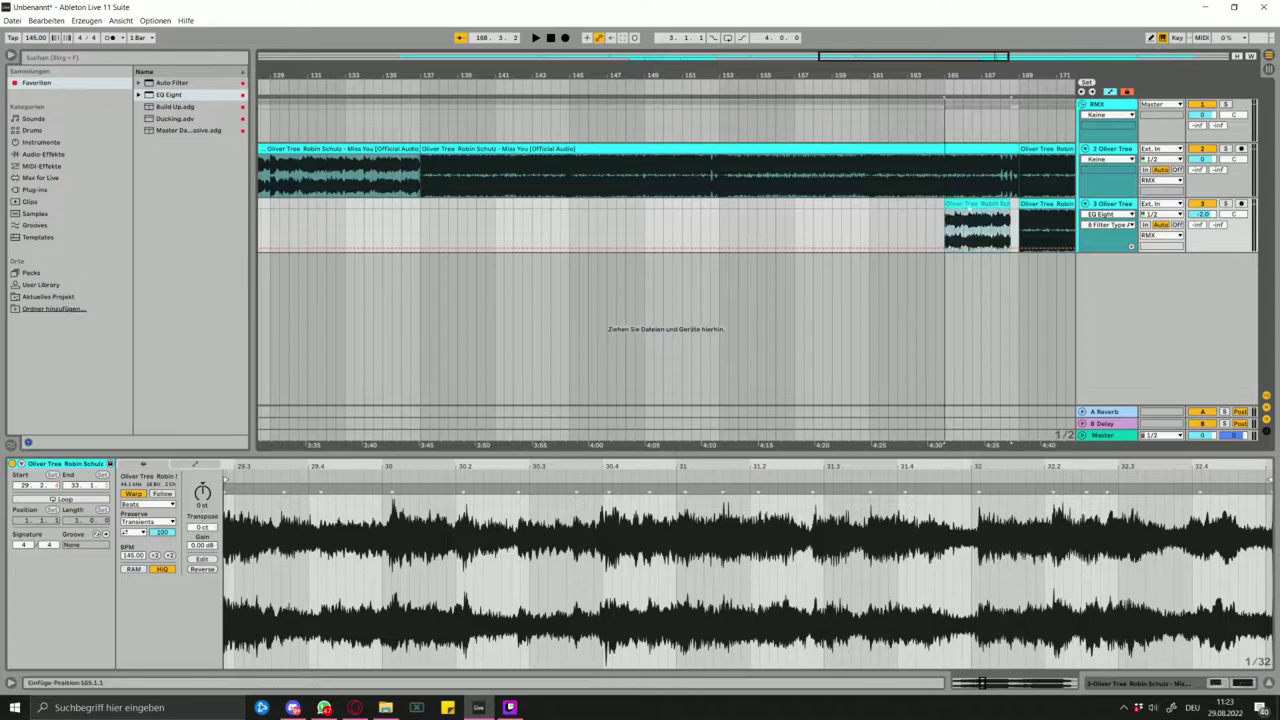
{"action": "left_click_drag", "start_coordinate": [970, 209], "coordinate": [979, 209]}
{"action": "scroll", "coordinate": [1050, 205], "scroll_direction": "up", "scroll_amount": 5}
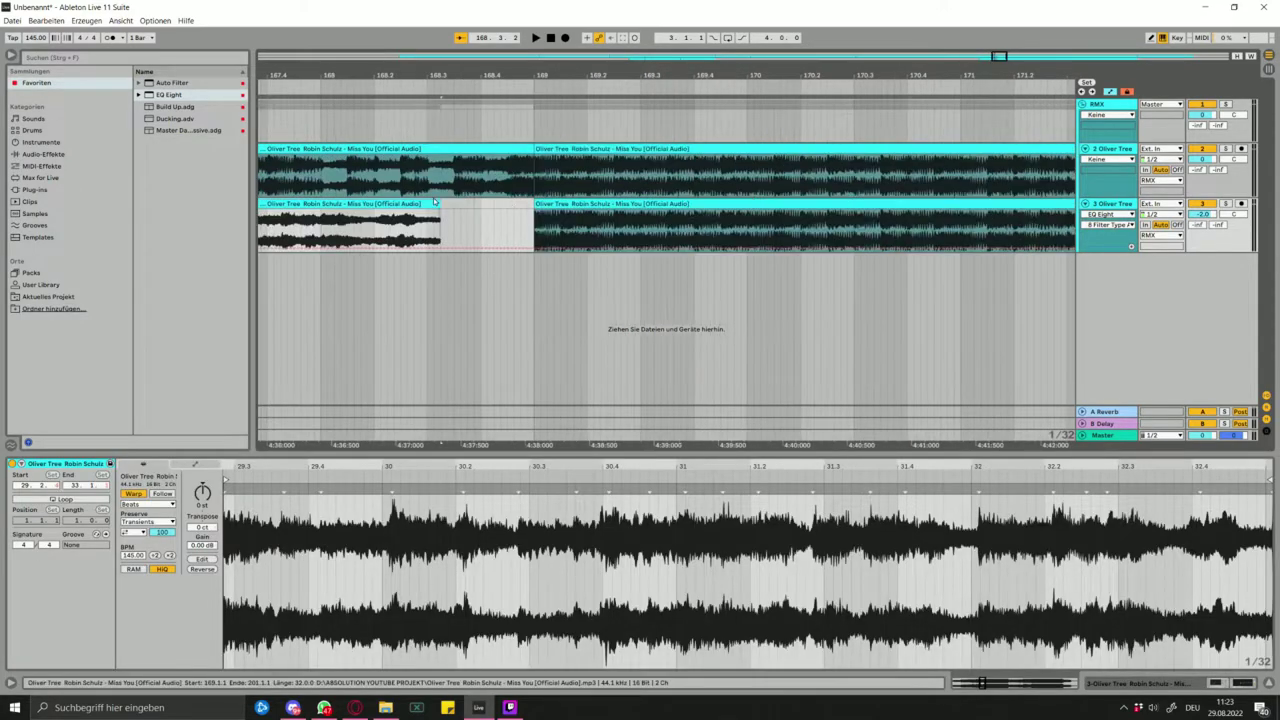
{"action": "left_click_drag", "start_coordinate": [428, 206], "coordinate": [480, 240]}
{"action": "scroll", "coordinate": [459, 264], "scroll_direction": "down", "scroll_amount": 10}
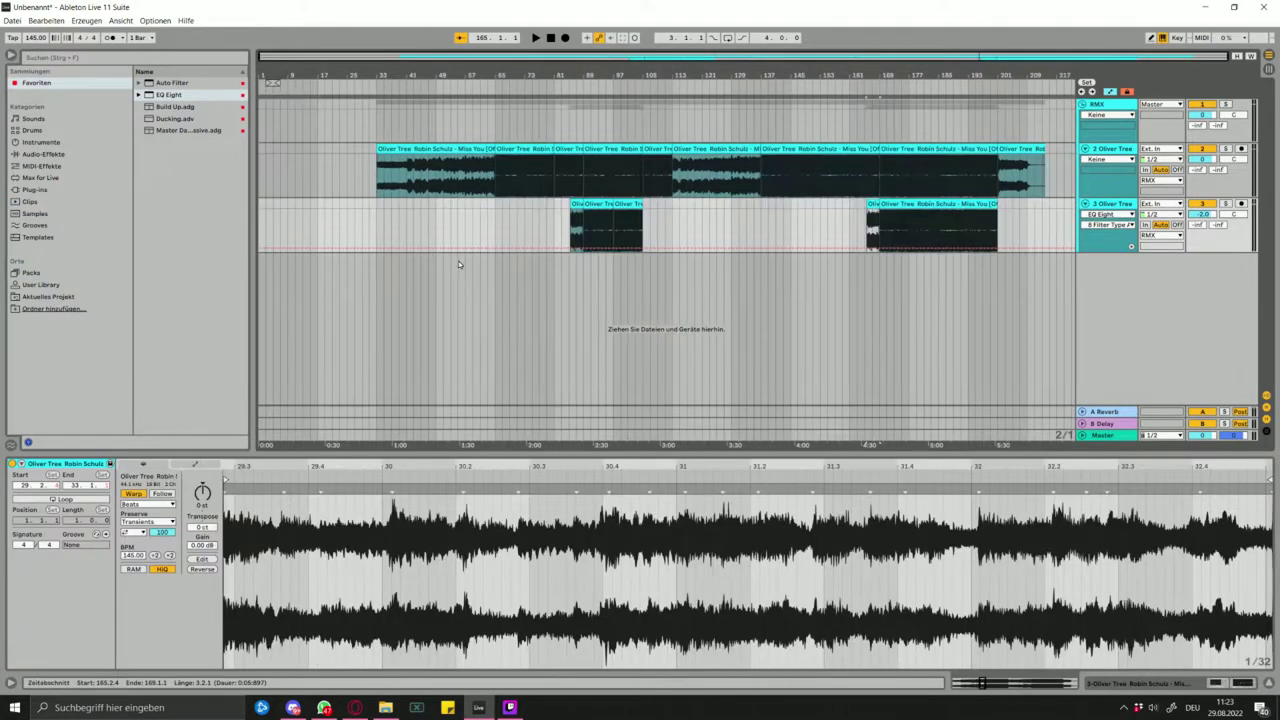
- Play the second build-up transition from bar 163
{"action": "left_click", "coordinate": [860, 272]}
{"action": "key", "text": "plus"}
{"action": "key", "text": "plus"}
{"action": "key", "text": "space"}
{"action": "scroll", "coordinate": [808, 258], "scroll_direction": "down", "scroll_amount": 8}
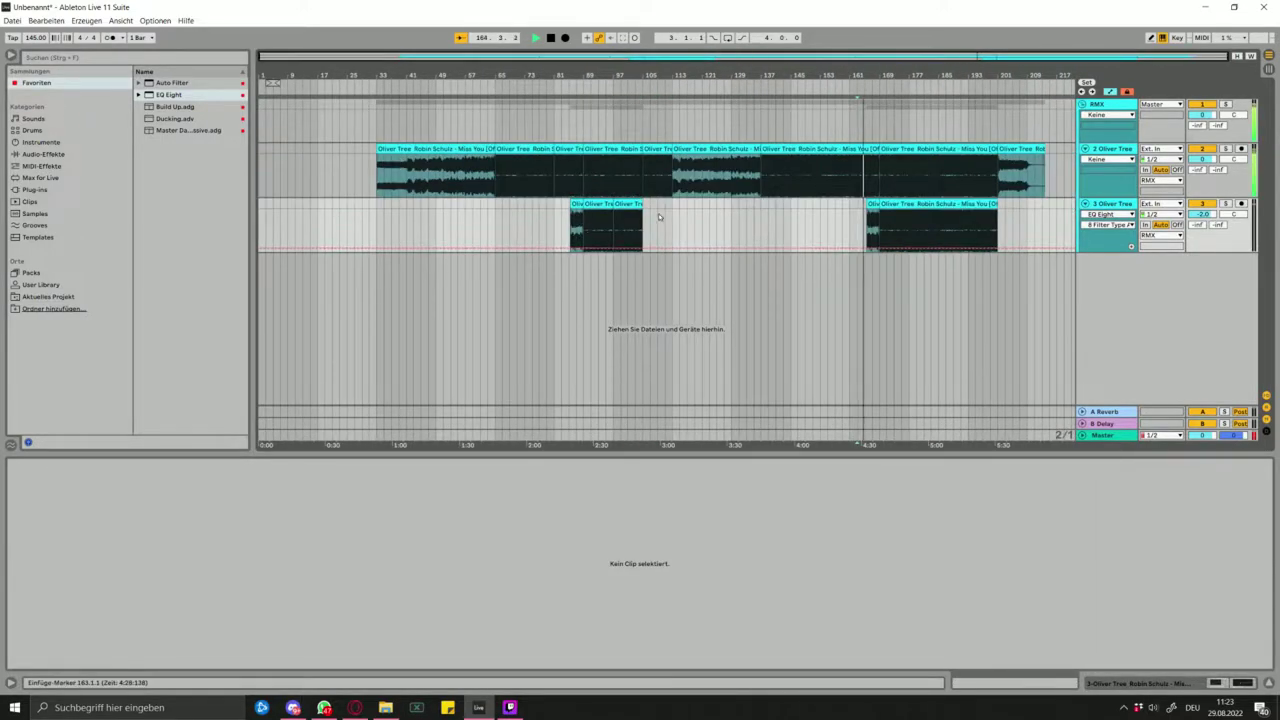
- Paste the duplicate track's eight-bar clip at bar 169, repeat it once, and delete the remaining clip from bar 185 to 201
{"action": "left_click", "coordinate": [598, 205]}
{"action": "left_click", "coordinate": [882, 231]}
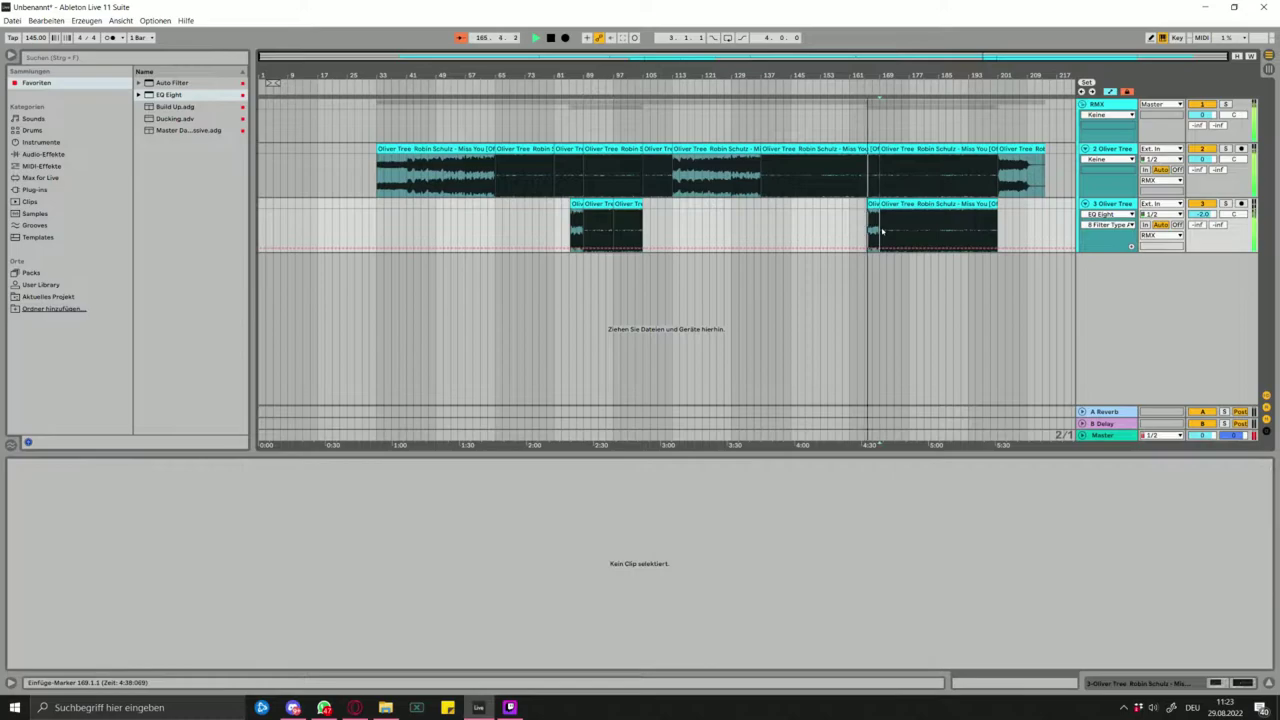
{"action": "key", "text": "ctrl+v"}
{"action": "key", "text": "ctrl+d"}
{"action": "left_click", "coordinate": [951, 205]}
{"action": "key", "text": "Delete"}
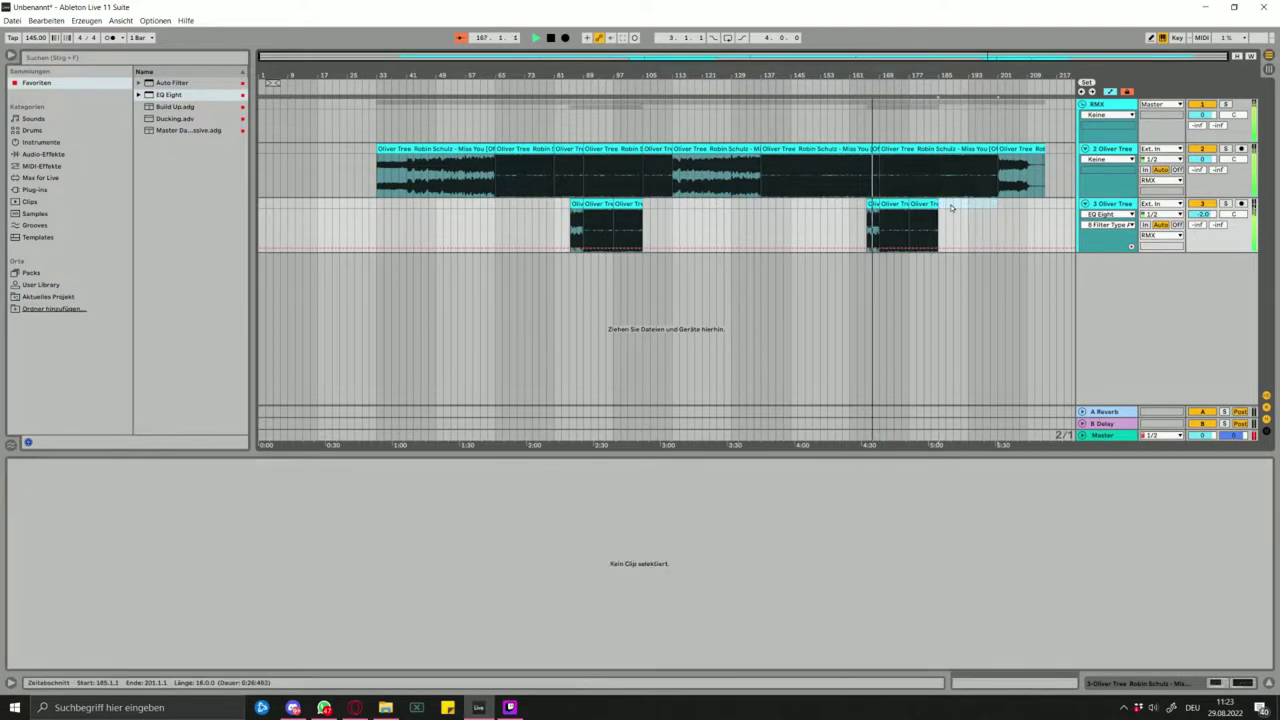
{"action": "scroll", "coordinate": [900, 200], "scroll_direction": "up", "scroll_amount": 8}
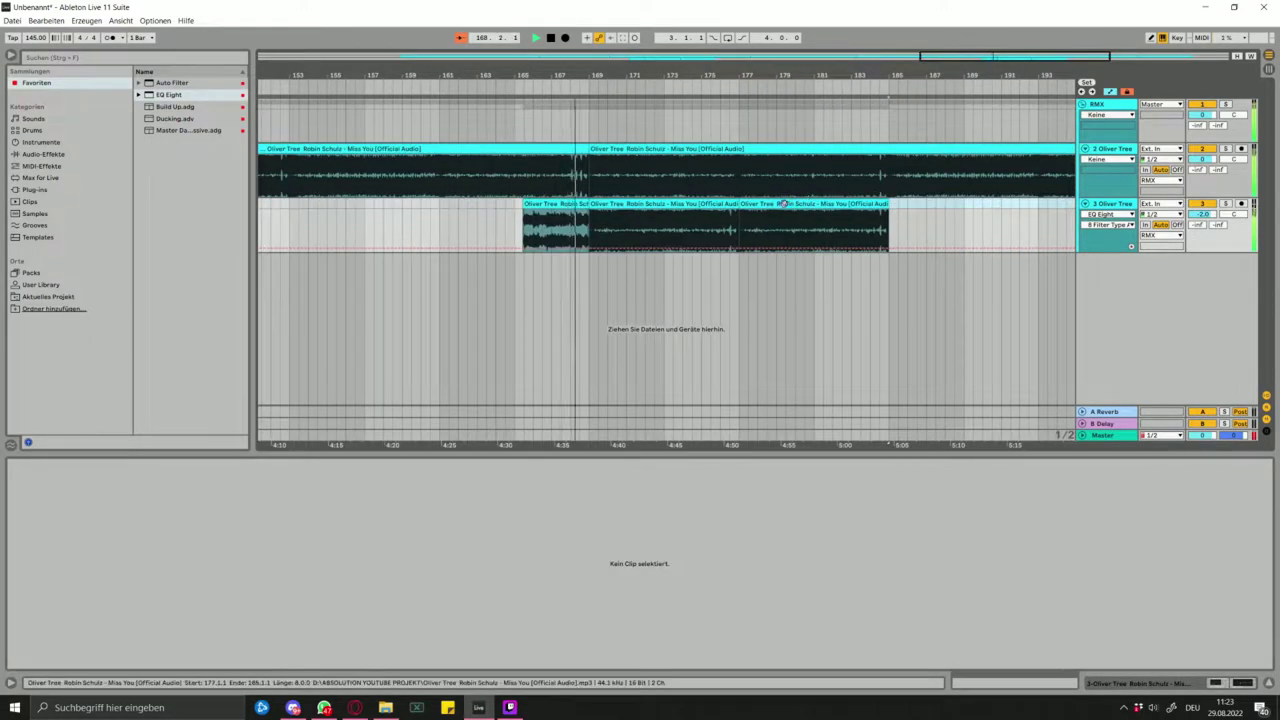
{"action": "scroll", "coordinate": [784, 204], "scroll_direction": "down", "scroll_amount": 5}
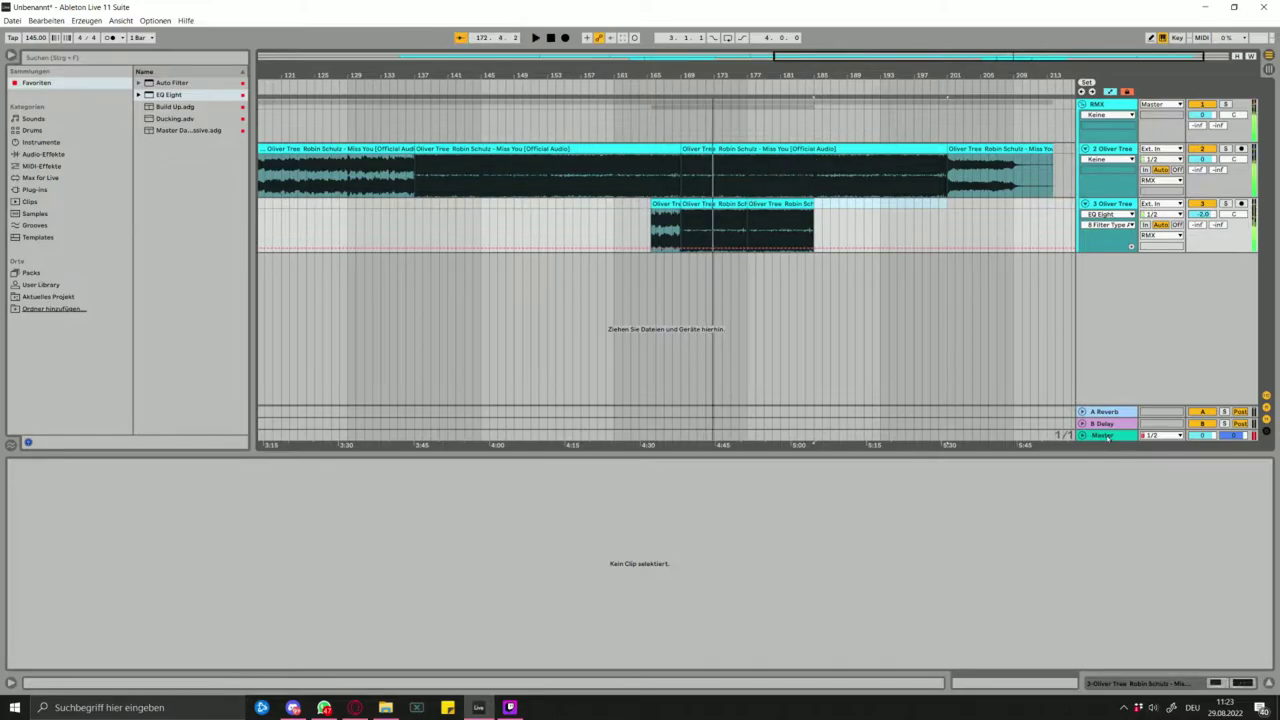
- Add a Limiter with 5 dB of gain to the Master track
{"action": "left_click_drag", "start_coordinate": [1065, 463], "coordinate": [1057, 510]}
{"action": "scroll", "coordinate": [675, 317], "scroll_direction": "down", "scroll_amount": 5}
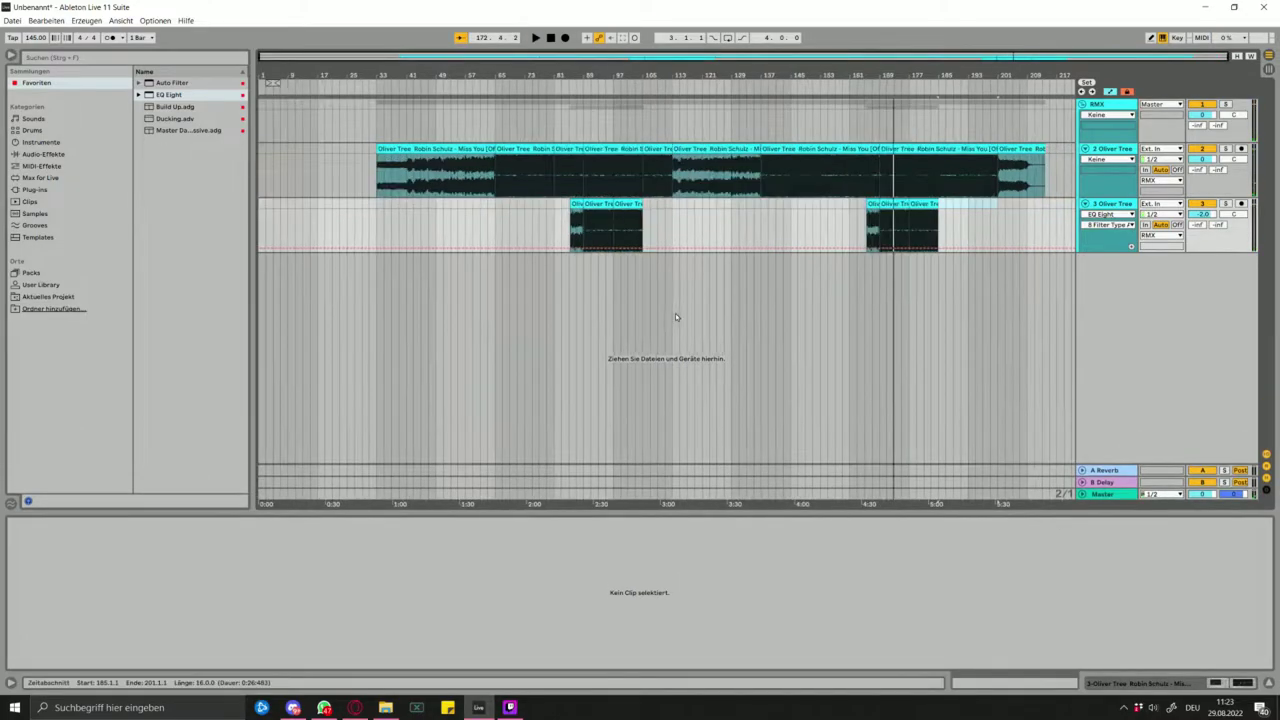
{"action": "left_click", "coordinate": [1236, 683]}
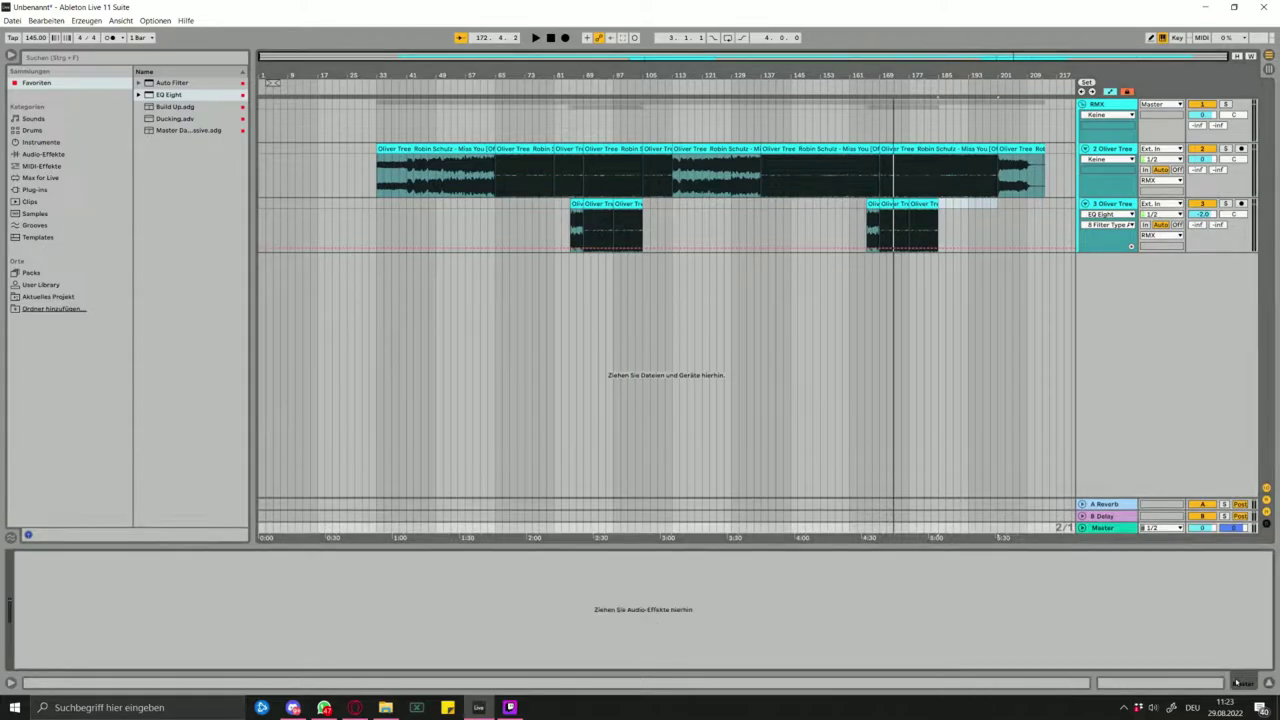
{"action": "left_click", "coordinate": [63, 131]}
{"action": "left_click", "coordinate": [55, 142]}
{"action": "left_click", "coordinate": [50, 154]}
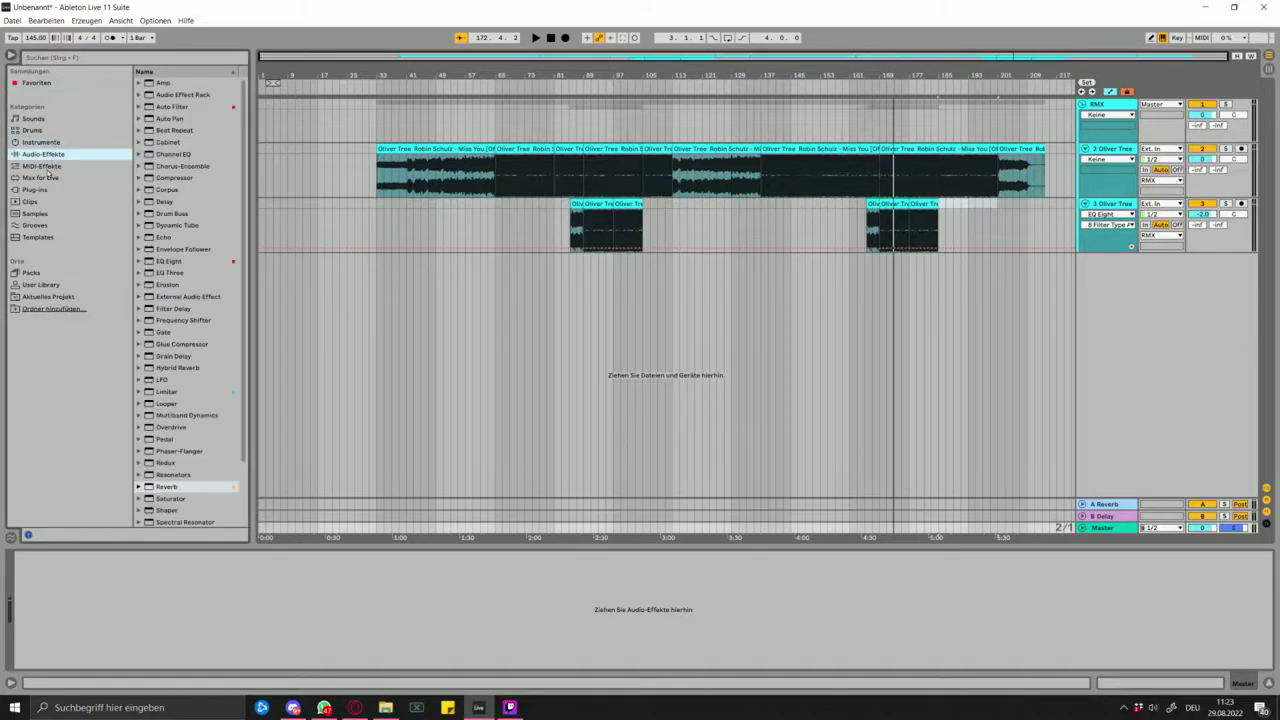
{"action": "scroll", "coordinate": [212, 364], "scroll_direction": "down", "scroll_amount": 2}
{"action": "double_click", "coordinate": [217, 331]}
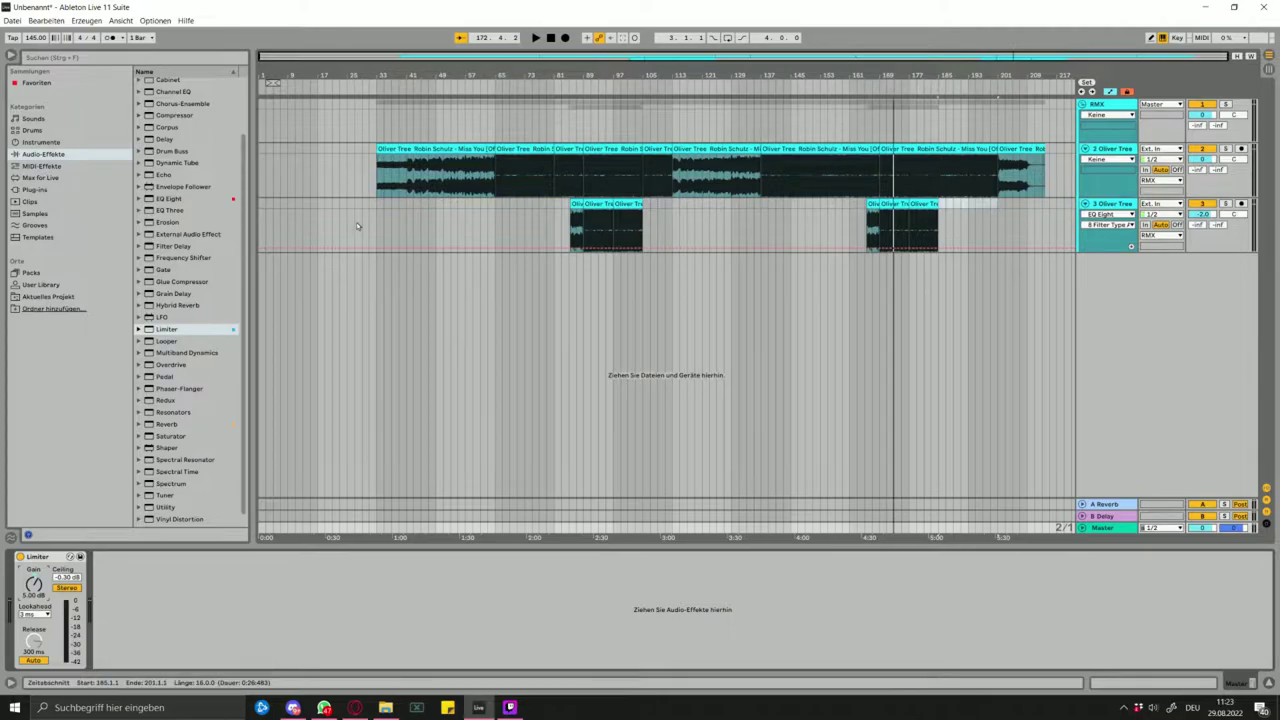
{"action": "left_click_drag", "start_coordinate": [376, 228], "coordinate": [238, 112]}
{"action": "mouse_move", "coordinate": [373, 213]}
{"action": "left_mouse_down"}
{"action": "mouse_move", "coordinate": [308, 144]}
{"action": "mouse_move", "coordinate": [262, 125]}
{"action": "left_mouse_up"}
{"action": "left_click", "coordinate": [403, 223]}
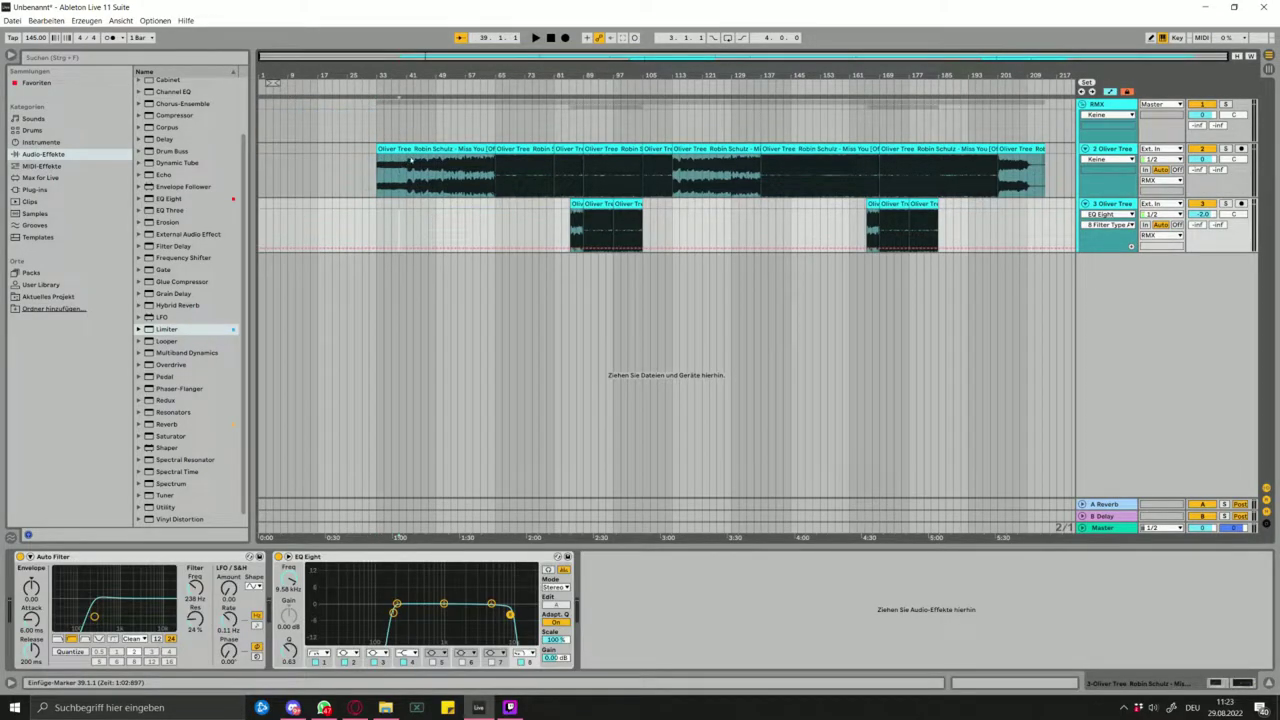
- Insert a new audio track and paste a copy of the main track's clip from bars 33 to 65 at bar 1
{"action": "left_click", "coordinate": [410, 159]}
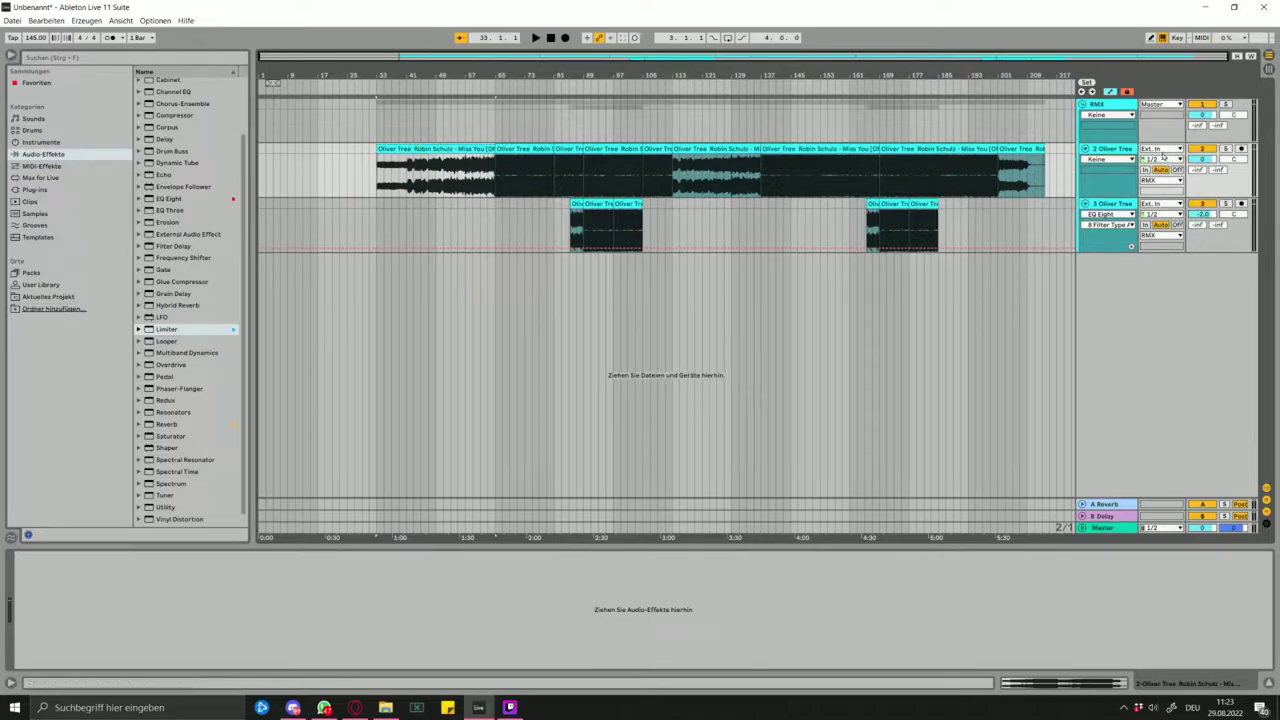
{"action": "right_click", "coordinate": [1114, 297]}
{"action": "left_click", "coordinate": [1120, 278]}
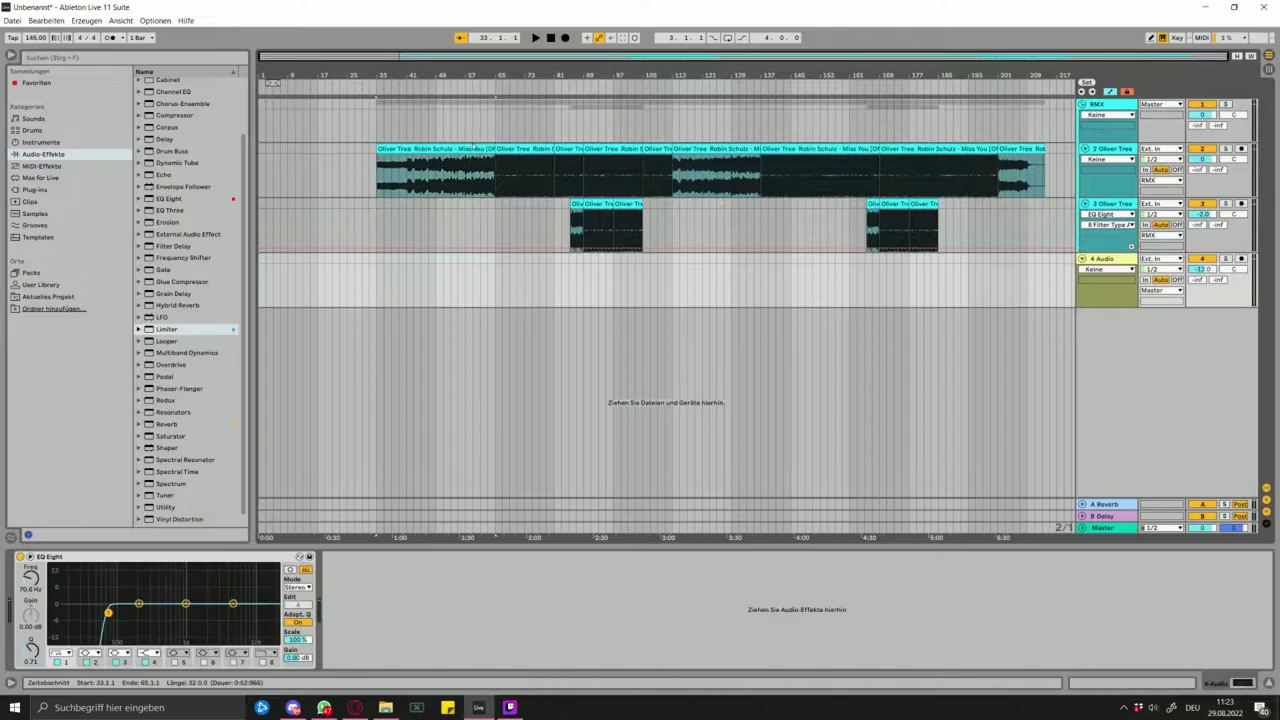
{"action": "left_click", "coordinate": [355, 238]}
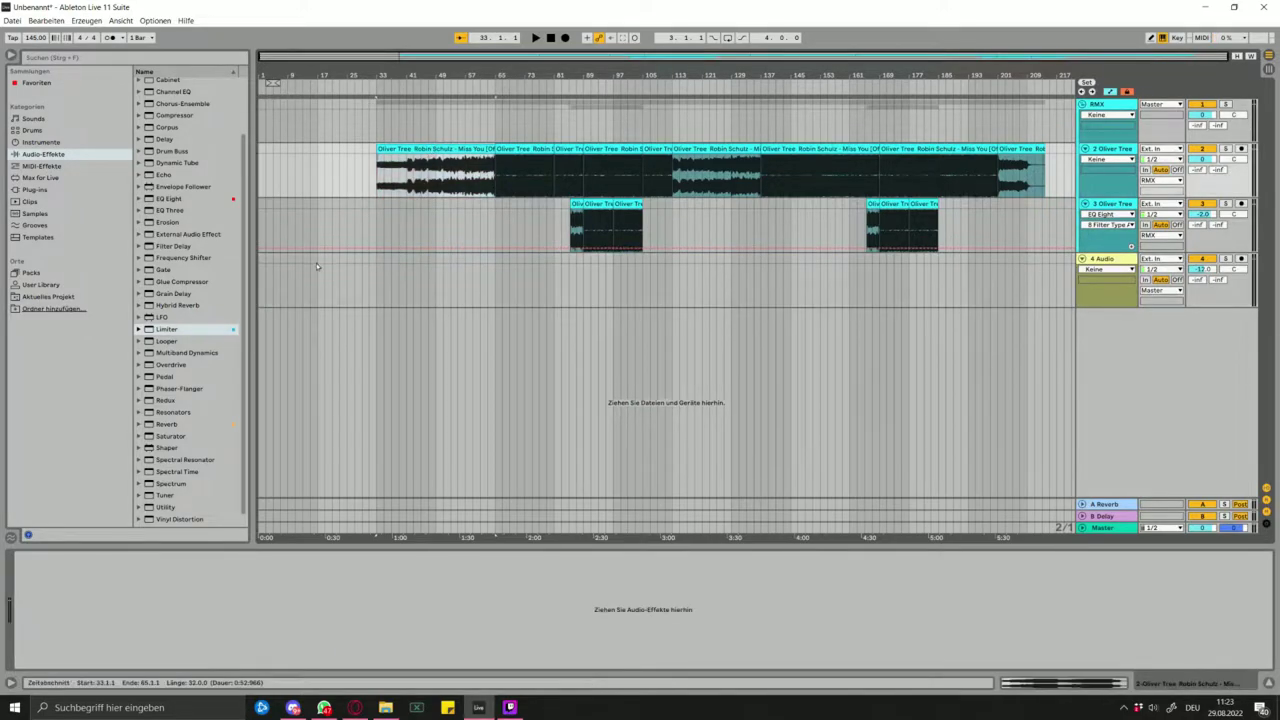
{"action": "left_click", "coordinate": [262, 285]}
{"action": "key", "text": "ctrl+v"}
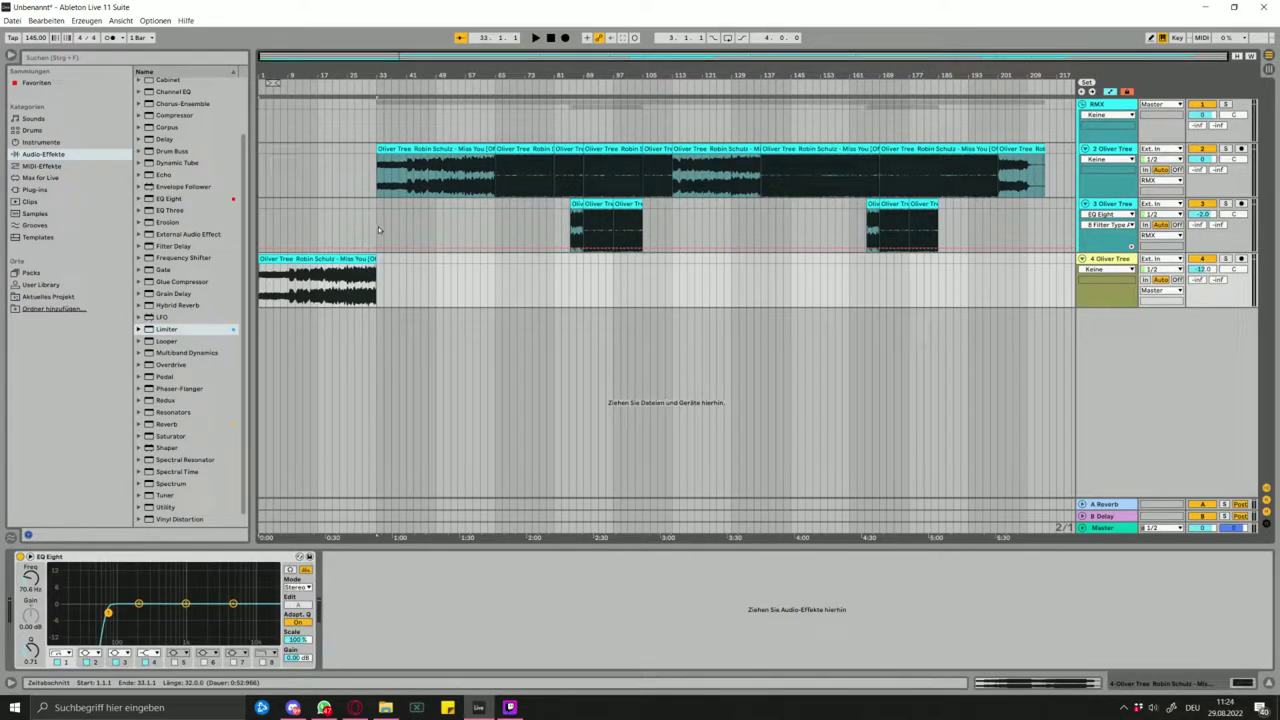
- Move the new audio track into the RMX group below the main track and set its volume to -4 dB
{"action": "left_click_drag", "start_coordinate": [1125, 262], "coordinate": [1112, 205]}
{"action": "left_click_drag", "start_coordinate": [1212, 216], "coordinate": [1212, 228]}
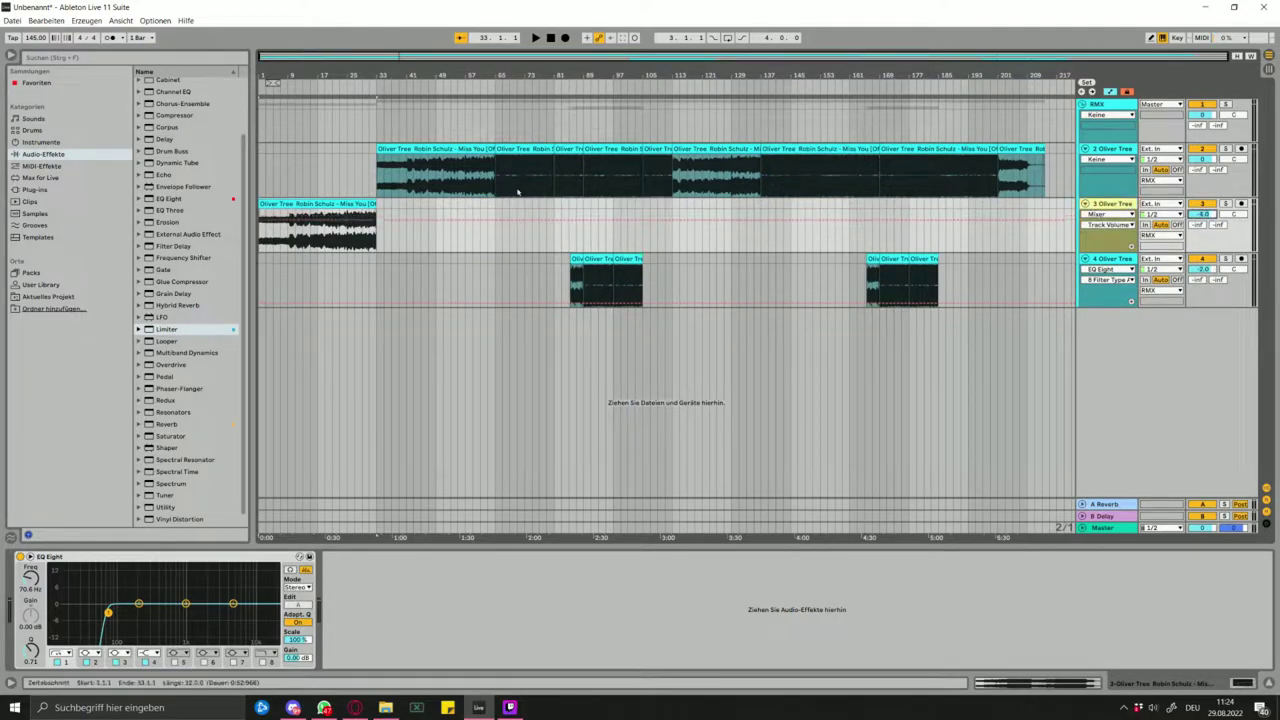
{"action": "left_click", "coordinate": [348, 122]}
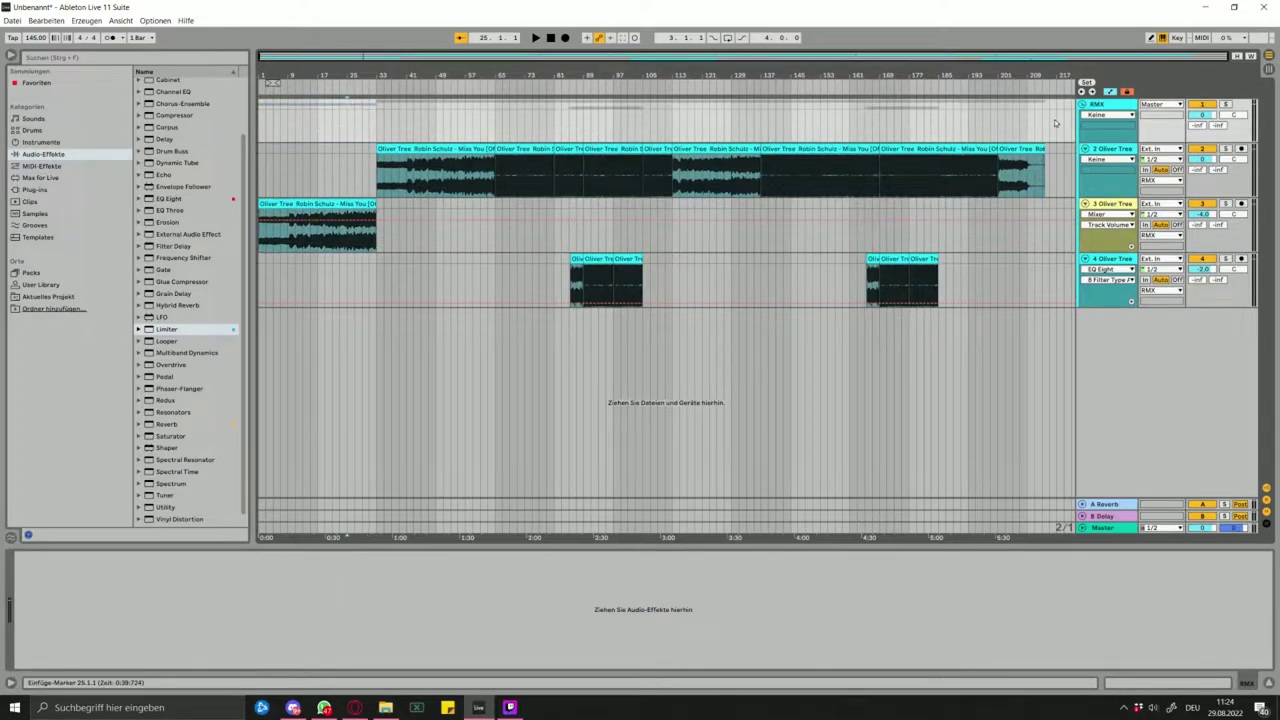
- Collapse the RMX group, then insert a MIDI track with Simpler and place it in its own group
{"action": "left_click", "coordinate": [1082, 104]}
{"action": "right_click", "coordinate": [1078, 140]}
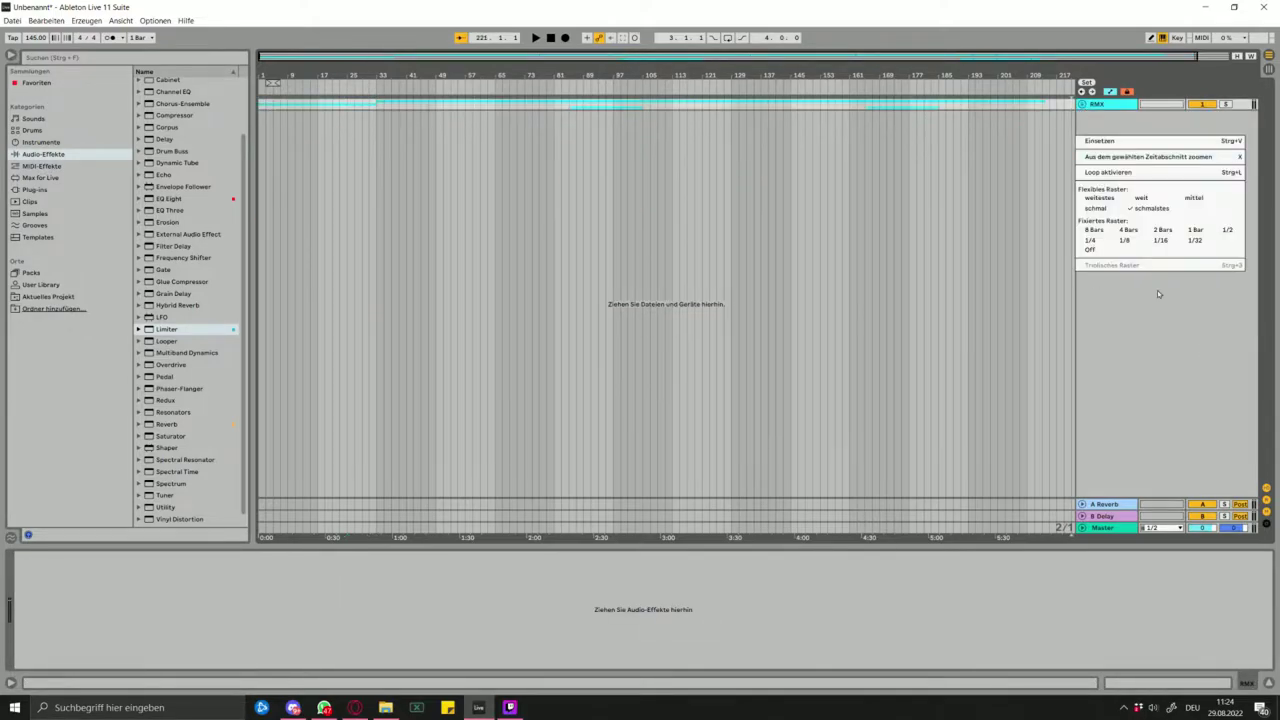
{"action": "right_click", "coordinate": [1093, 158]}
{"action": "left_click", "coordinate": [1130, 172]}
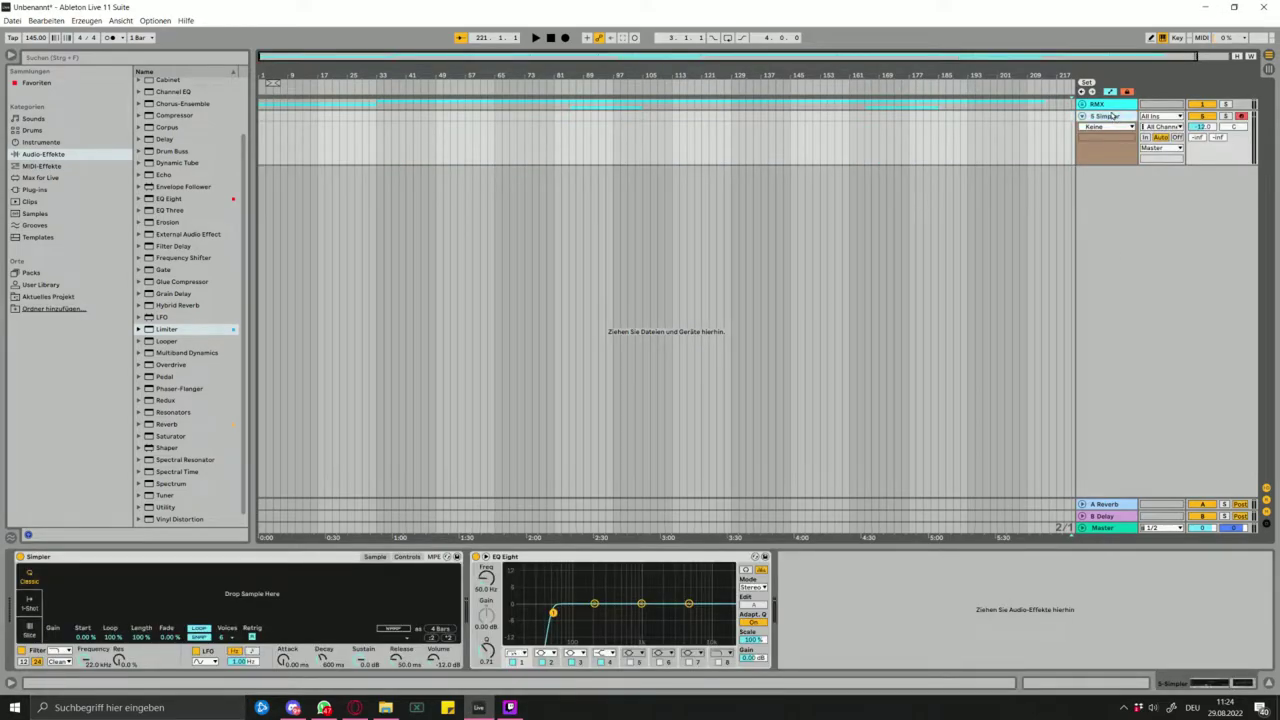
{"action": "key", "text": "ctrl+g"}
{"action": "left_click", "coordinate": [1105, 116]}
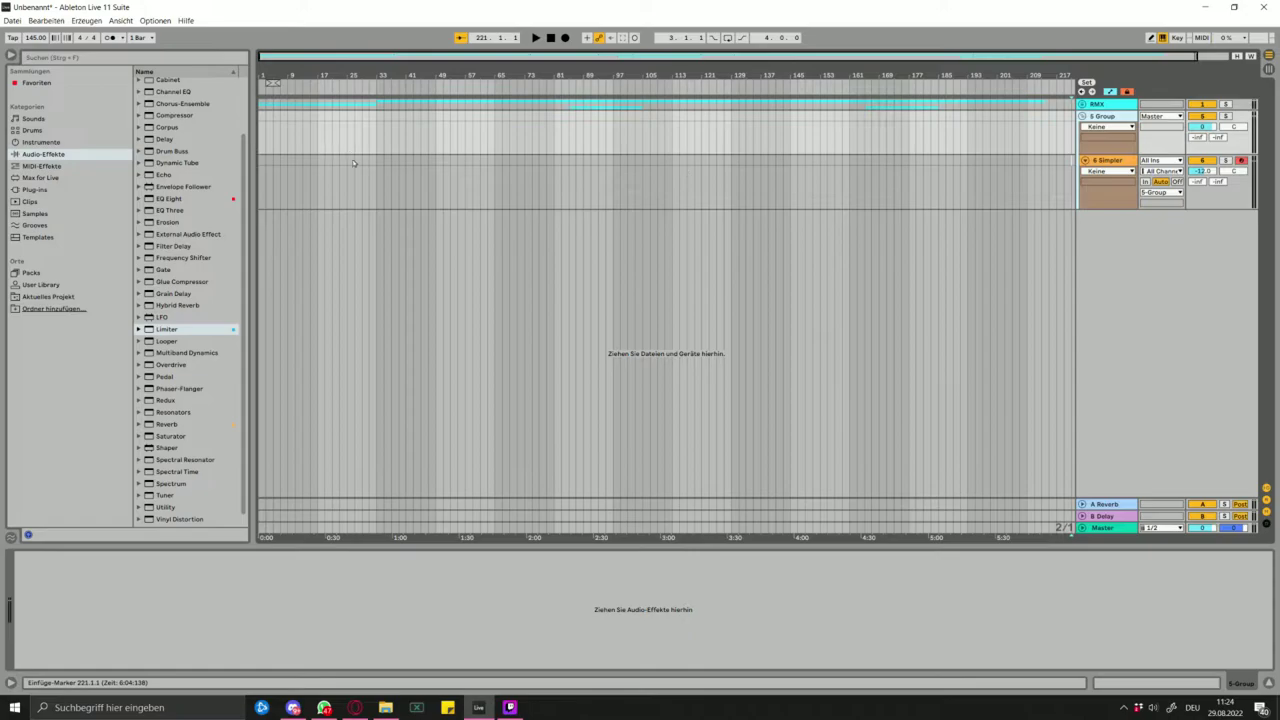
- Create a 32-bar MIDI clip at bar 1 on the Simpler track, enter a C3 note and fold the note view
{"action": "left_click_drag", "start_coordinate": [362, 172], "coordinate": [260, 168]}
{"action": "key", "text": "ctrl+shift+m"}
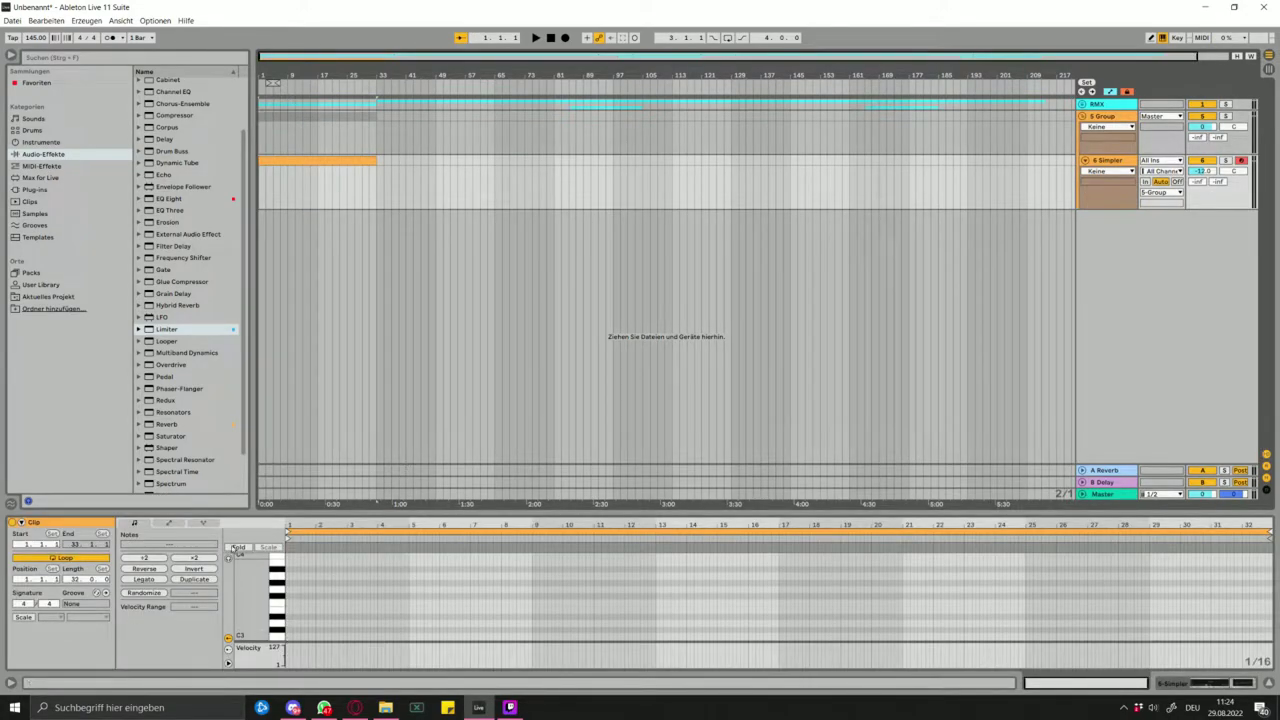
{"action": "left_click", "coordinate": [238, 548]}
{"action": "left_click", "coordinate": [238, 548]}
{"action": "double_click", "coordinate": [290, 637]}
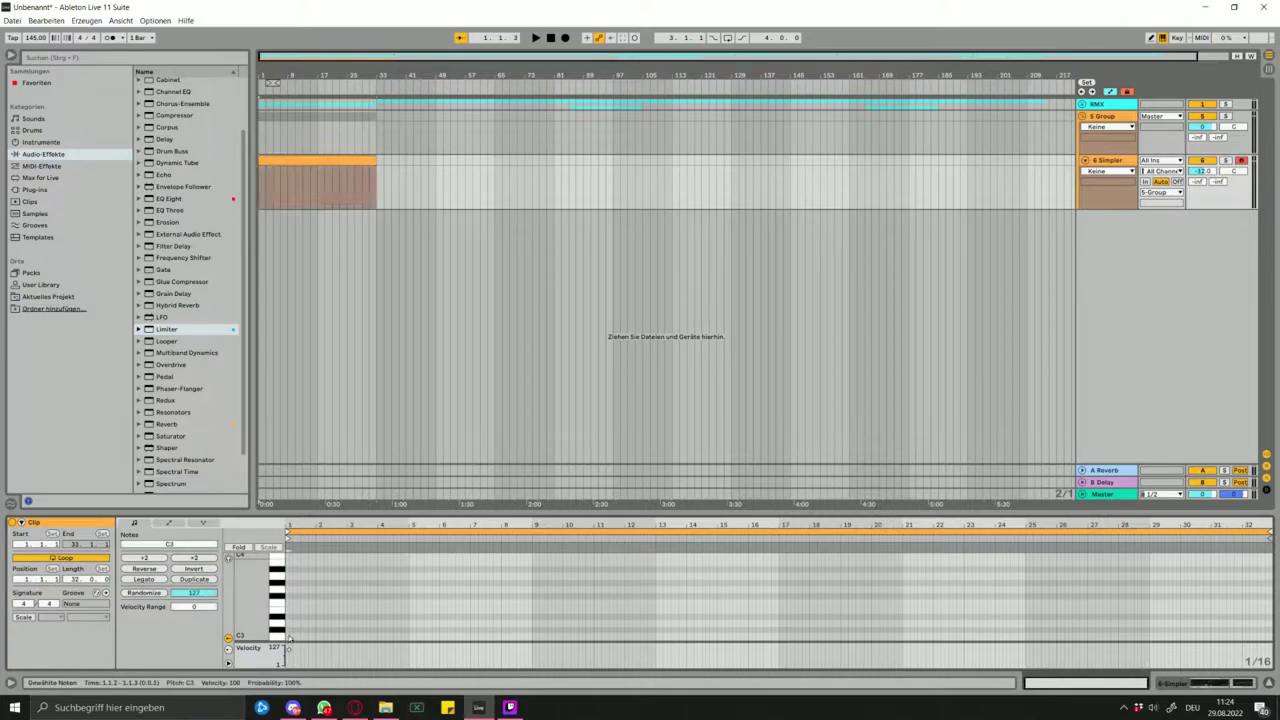
{"action": "left_click", "coordinate": [243, 548]}
- Make the C3 note one beat long from the clip's start and duplicate it on every beat through all 32 bars
{"action": "scroll", "coordinate": [330, 584], "scroll_direction": "up", "scroll_amount": 6}
{"action": "scroll", "coordinate": [350, 583], "scroll_direction": "left", "scroll_amount": 3}
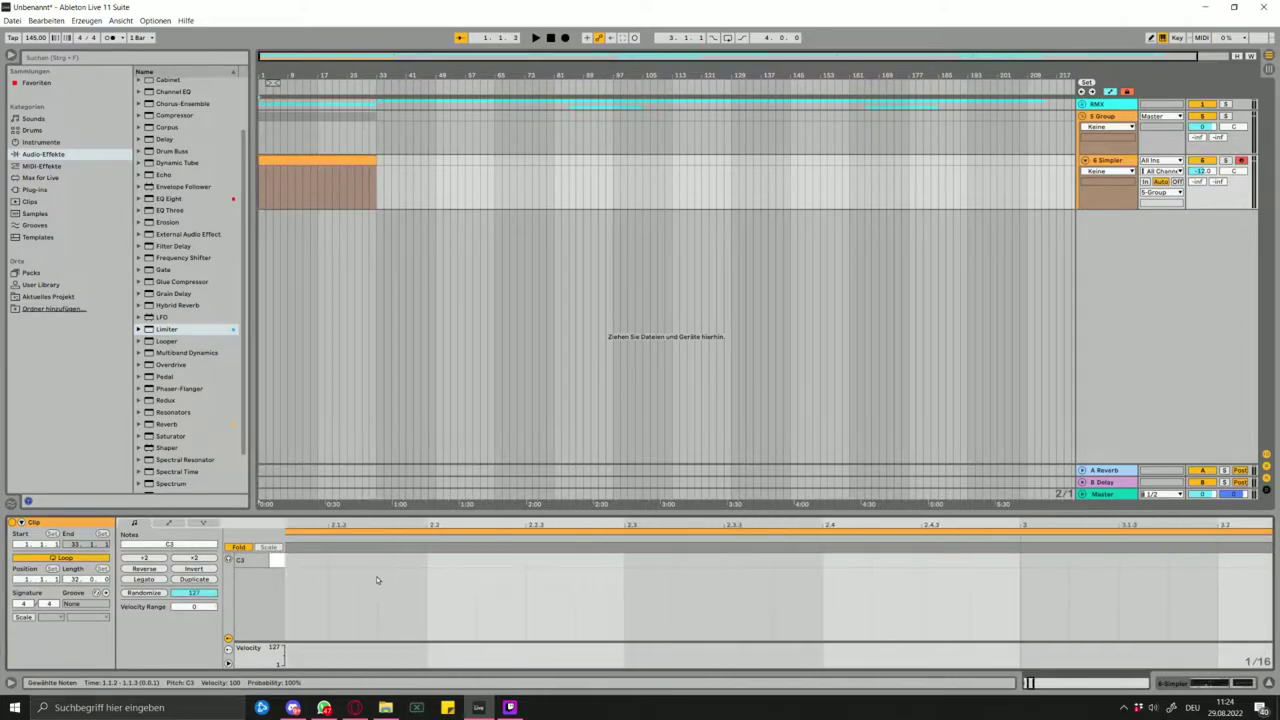
{"action": "scroll", "coordinate": [370, 575], "scroll_direction": "left", "scroll_amount": 8}
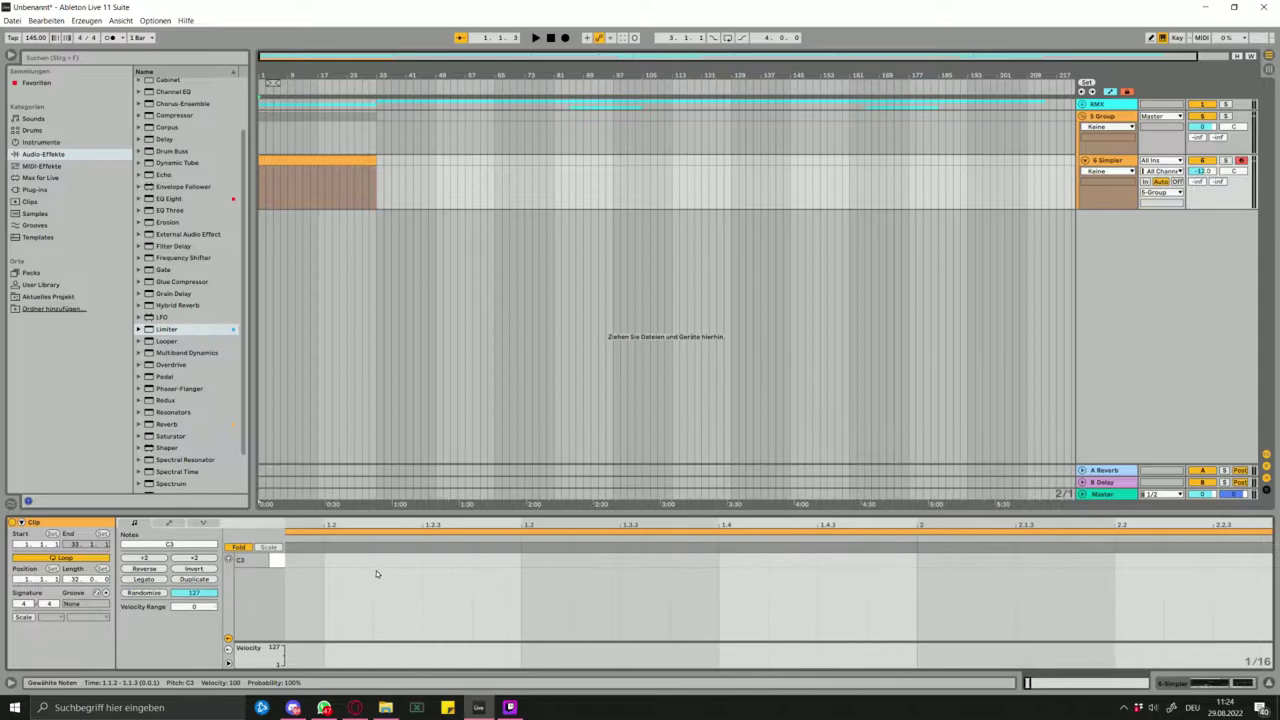
{"action": "left_click_drag", "start_coordinate": [375, 562], "coordinate": [482, 562]}
{"action": "key", "text": "ctrl+d"}
{"action": "key", "text": "ctrl+d"}
{"action": "key", "text": "ctrl+d"}
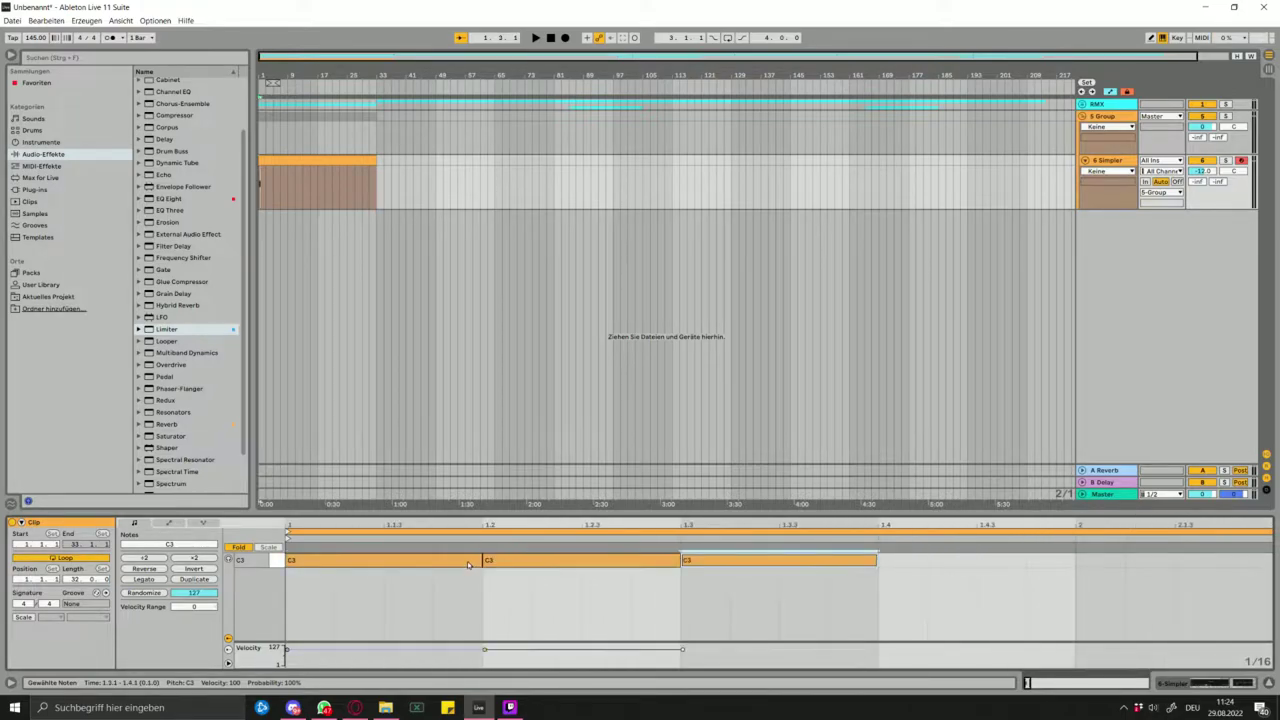
{"action": "key", "text": "ctrl+d"}
{"action": "key", "text": "ctrl+d"}
{"action": "key", "text": "ctrl+d"}
{"action": "key", "text": "ctrl+d"}
{"action": "key", "text": "ctrl+d"}
{"action": "key", "text": "ctrl+d"}
{"action": "key", "text": "ctrl+d"}
{"action": "key", "text": "ctrl+d"}
{"action": "key", "text": "ctrl+d"}
{"action": "key", "text": "ctrl+d"}
{"action": "key", "text": "ctrl+d"}
{"action": "key", "text": "ctrl+d"}
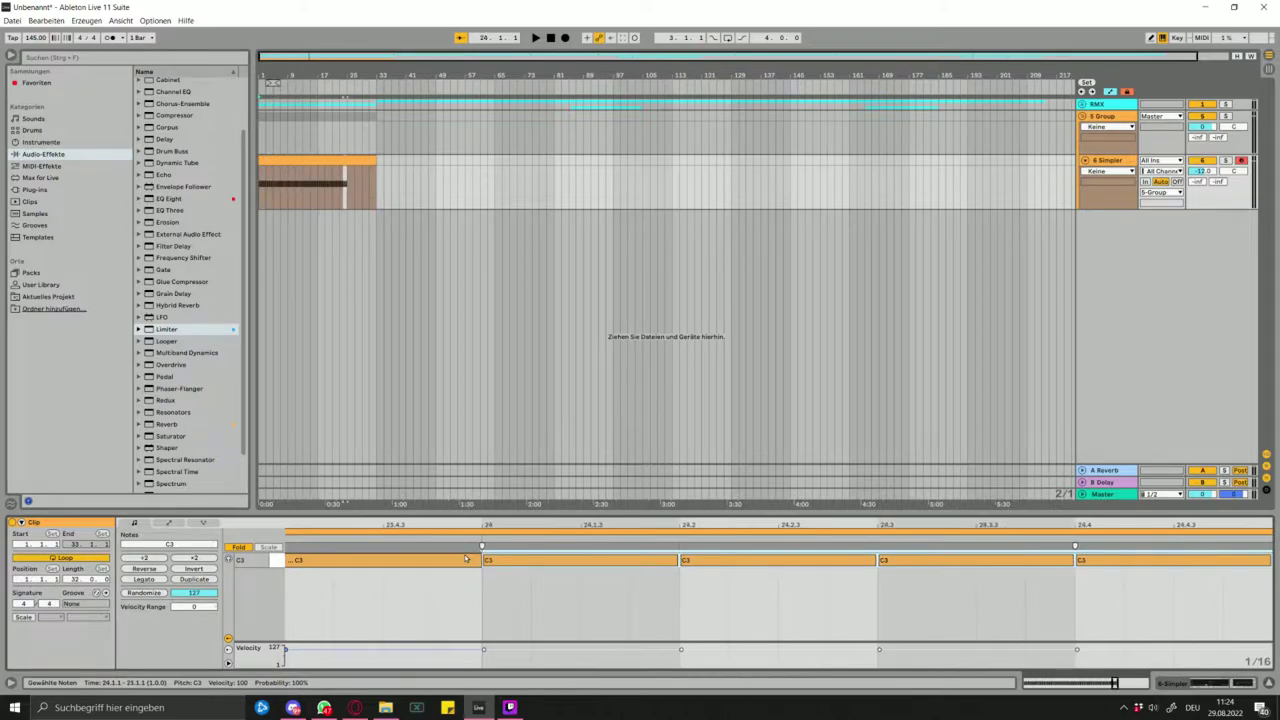
{"action": "key", "text": "ctrl+d"}
{"action": "scroll", "coordinate": [903, 623], "scroll_direction": "down", "scroll_amount": 8}
{"action": "scroll", "coordinate": [358, 319], "scroll_direction": "down", "scroll_amount": 1}
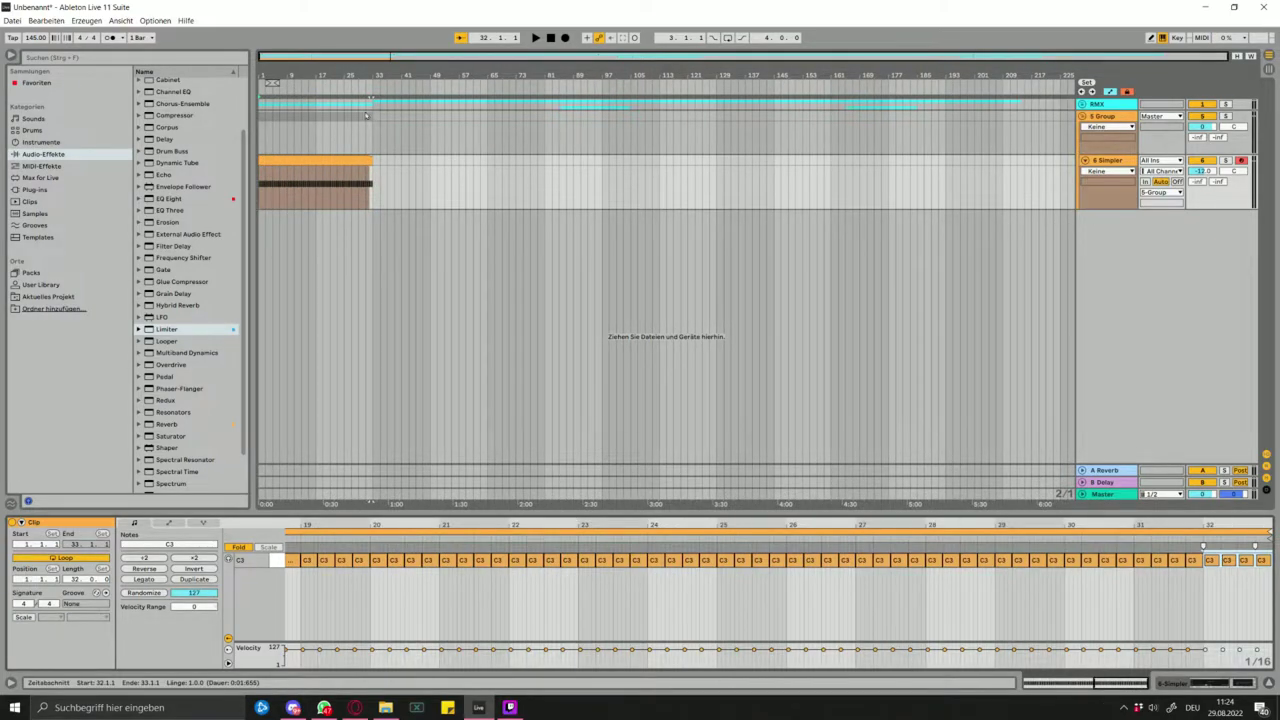
- Add the Master Dance Aggressive preset from the favourites to the group containing the Simpler track
{"action": "left_click", "coordinate": [321, 130]}
{"action": "left_click", "coordinate": [308, 157]}
{"action": "left_click", "coordinate": [306, 141]}
{"action": "left_click", "coordinate": [94, 86]}
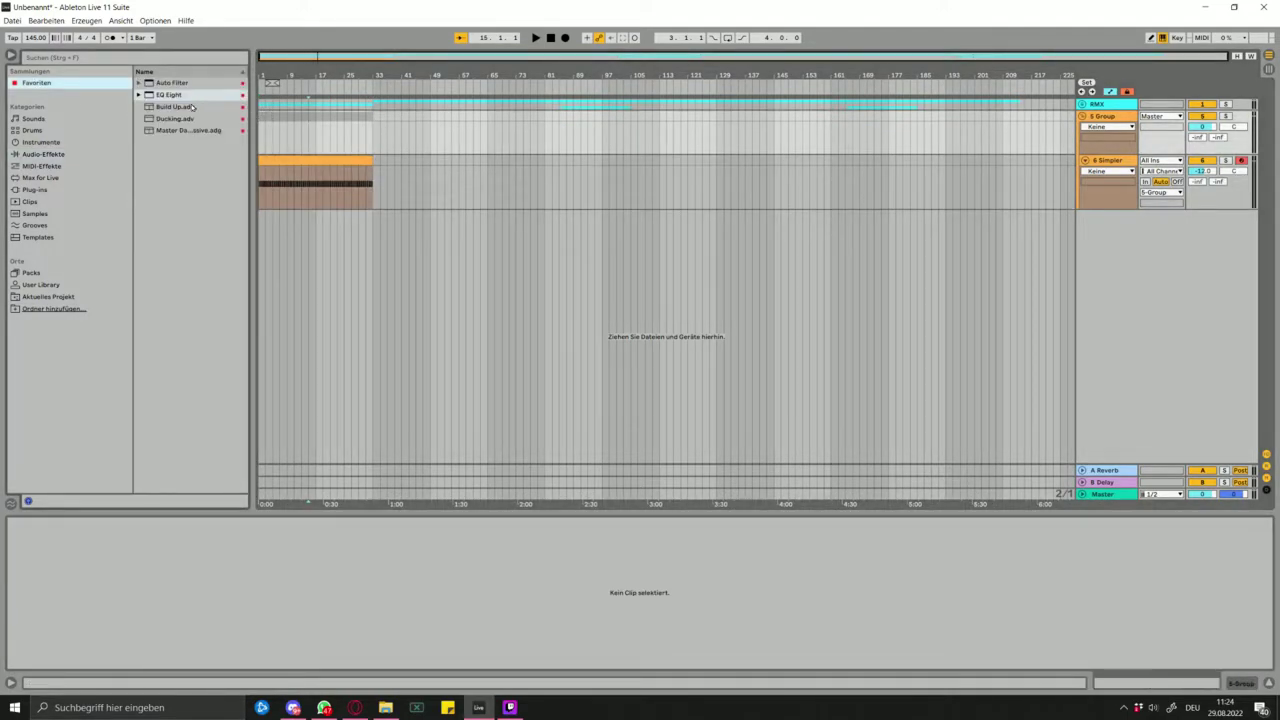
{"action": "left_click", "coordinate": [294, 143]}
{"action": "left_click_drag", "start_coordinate": [178, 132], "coordinate": [365, 127]}
{"action": "left_click", "coordinate": [314, 147]}
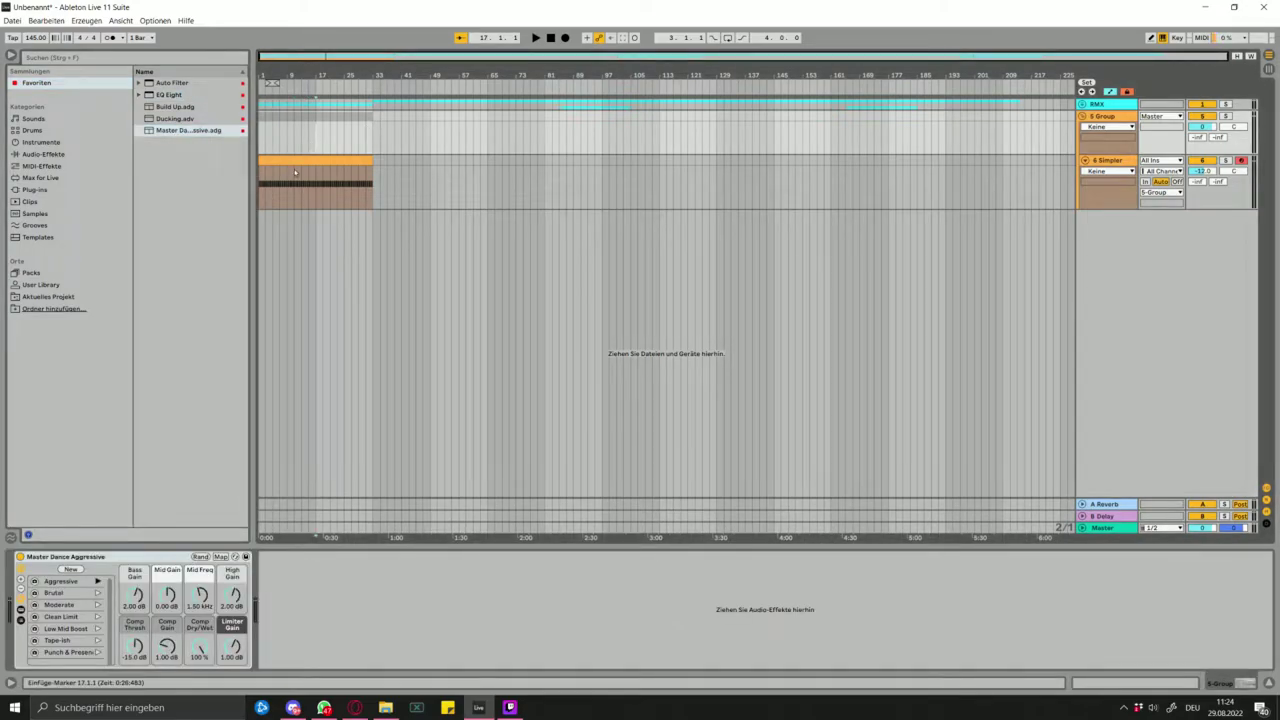
- Load FJAAK_kick_bang.wav from the User Library's Imported samples folder into the Simpler track
{"action": "left_click", "coordinate": [295, 170]}
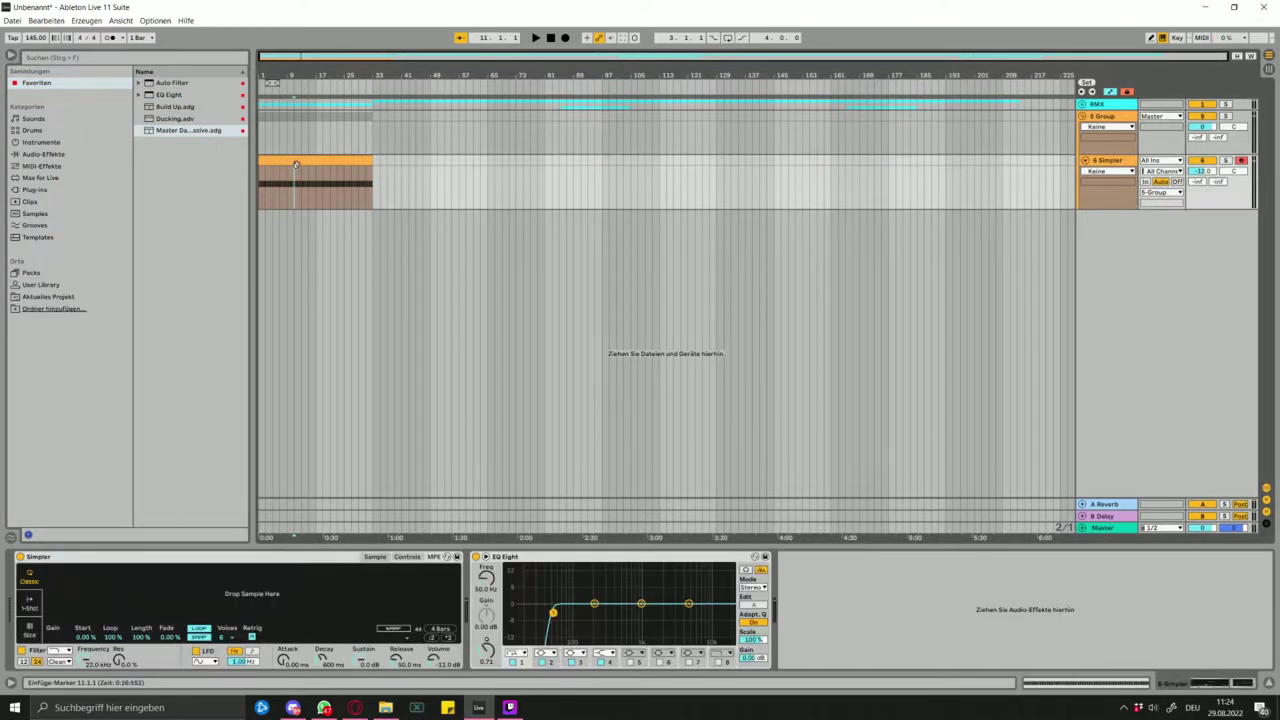
{"action": "left_click", "coordinate": [45, 274]}
{"action": "left_click", "coordinate": [44, 213]}
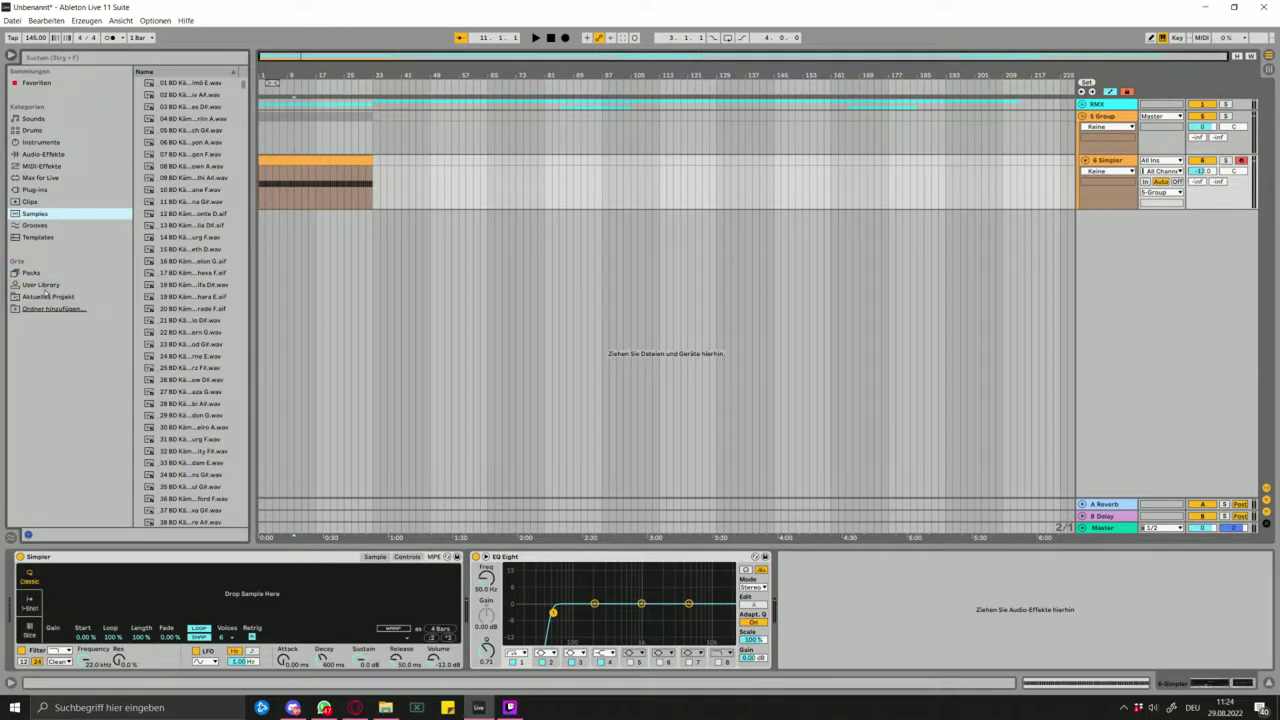
{"action": "left_click", "coordinate": [48, 296]}
{"action": "left_click", "coordinate": [50, 285]}
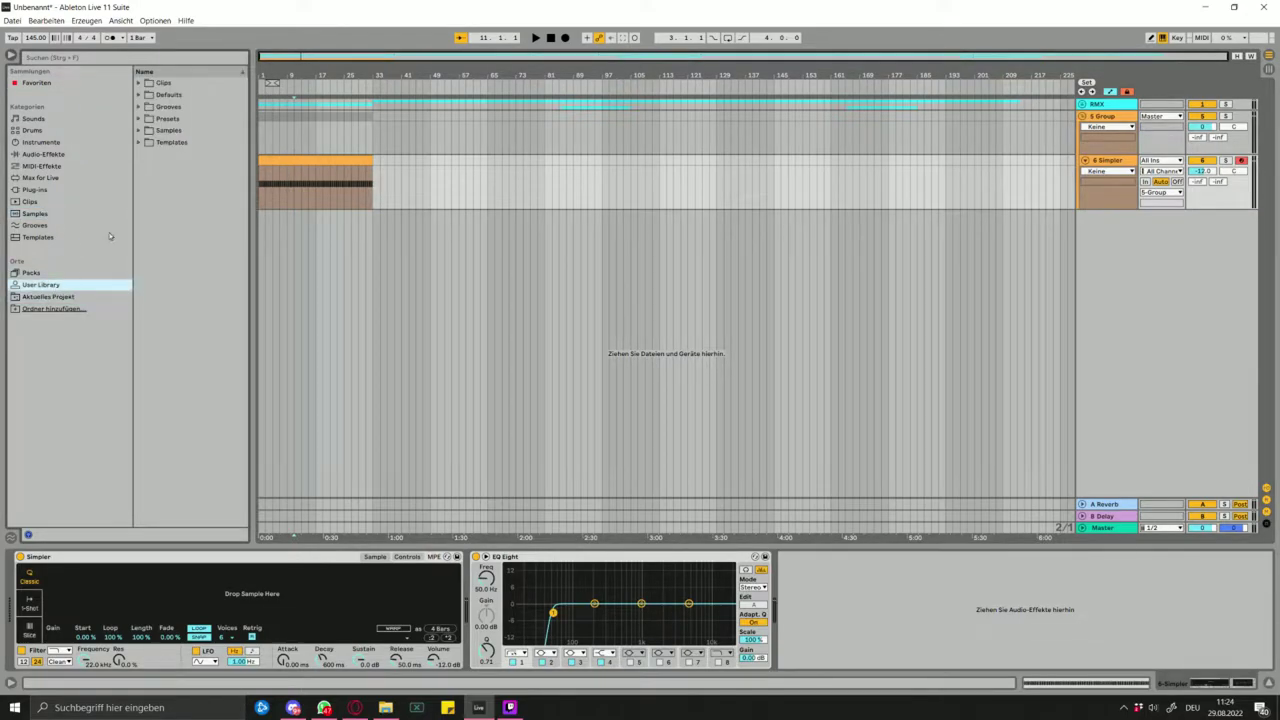
{"action": "left_click", "coordinate": [170, 130]}
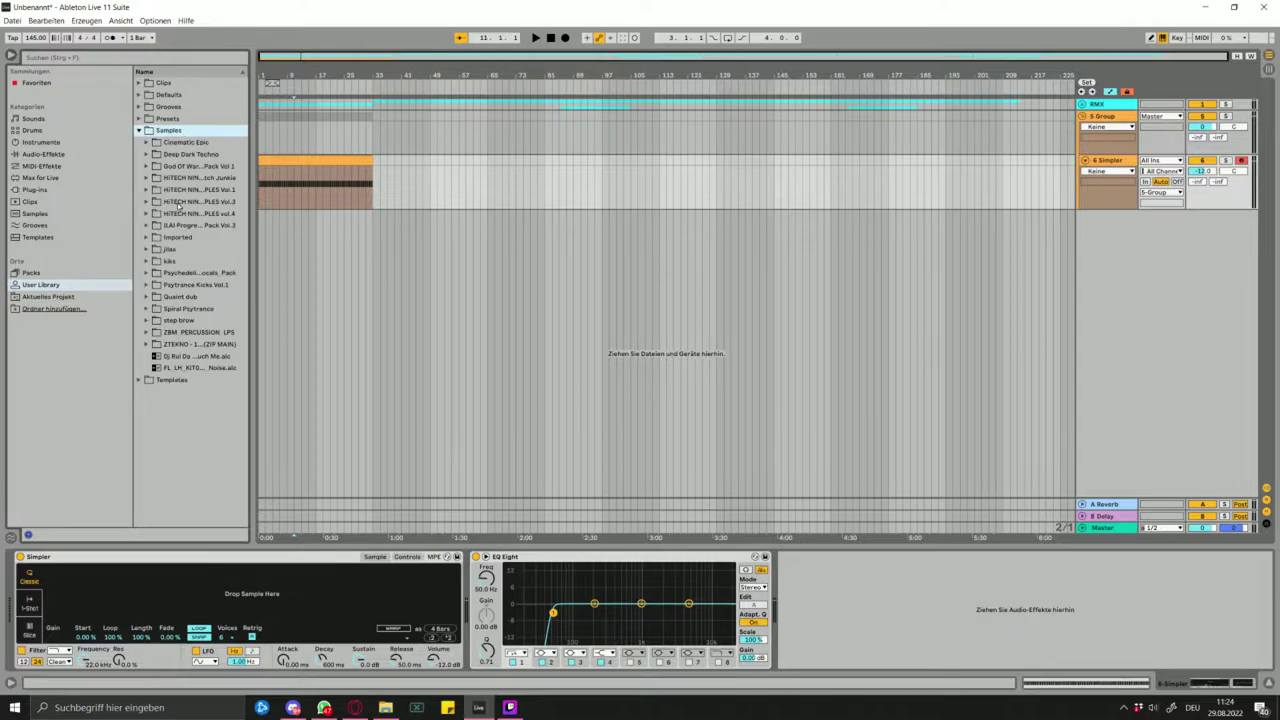
{"action": "left_click", "coordinate": [190, 238]}
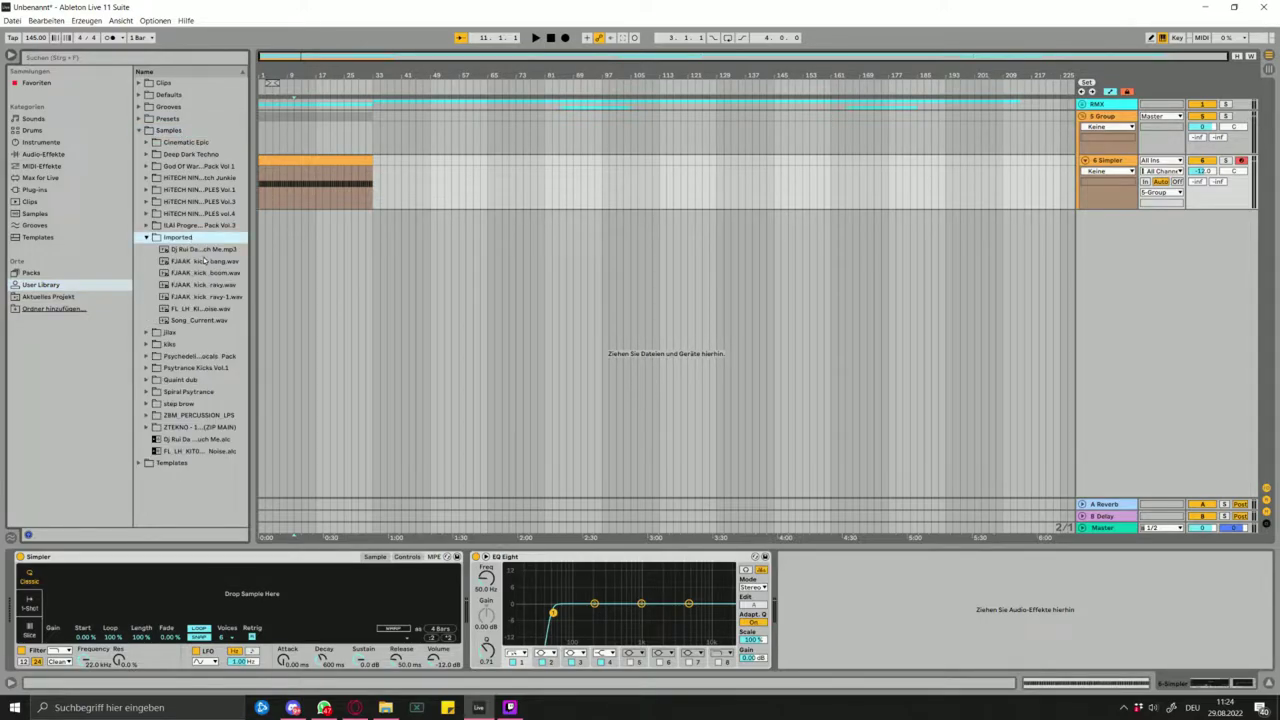
{"action": "left_click", "coordinate": [204, 261]}
{"action": "left_click", "coordinate": [286, 162]}
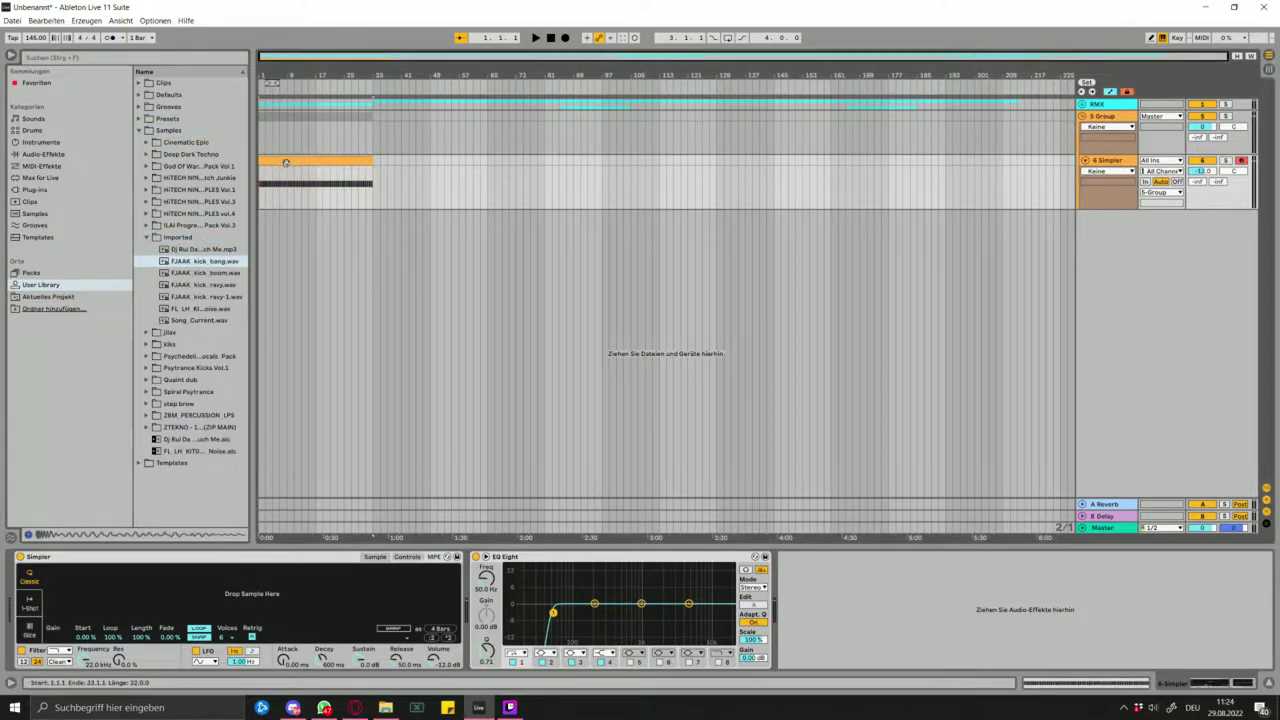
{"action": "double_click", "coordinate": [201, 262]}
- Duplicate the kick track twice, loading FJAAK_kick_boom.wav into the first copy and FJAAK_kick_ravy.wav into the second
{"action": "key", "text": "ctrl+d"}
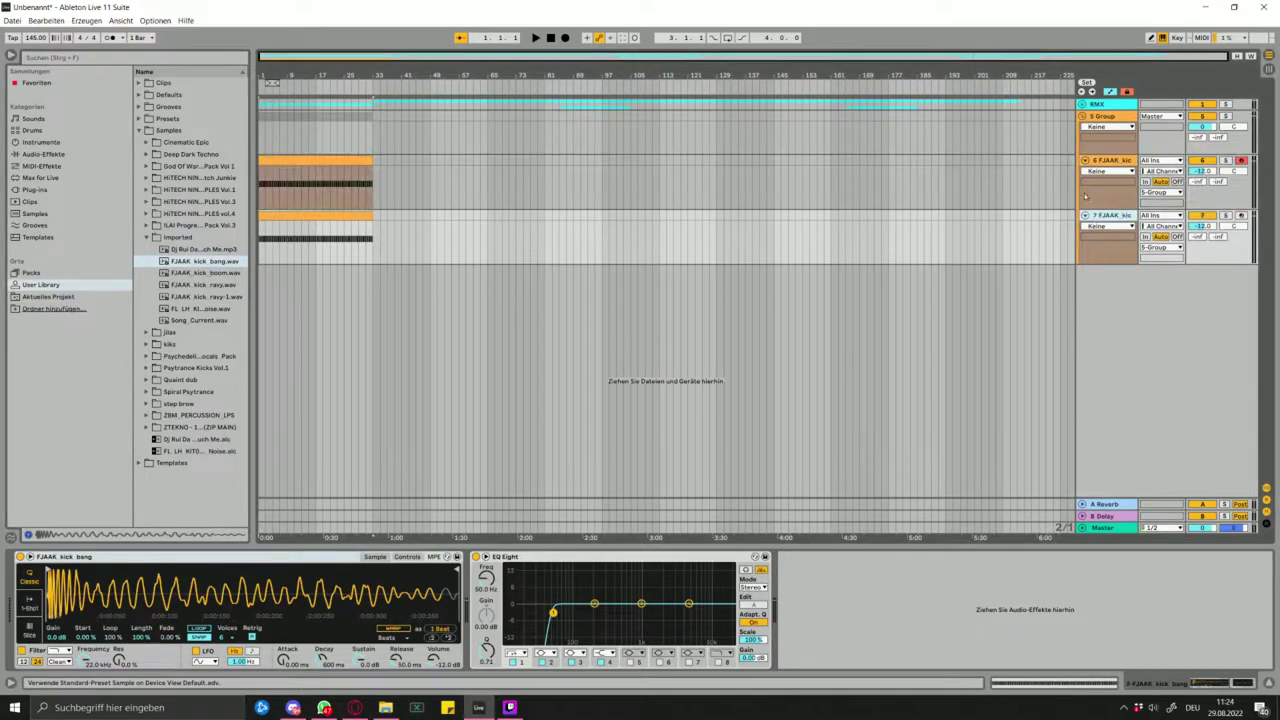
{"action": "double_click", "coordinate": [205, 273]}
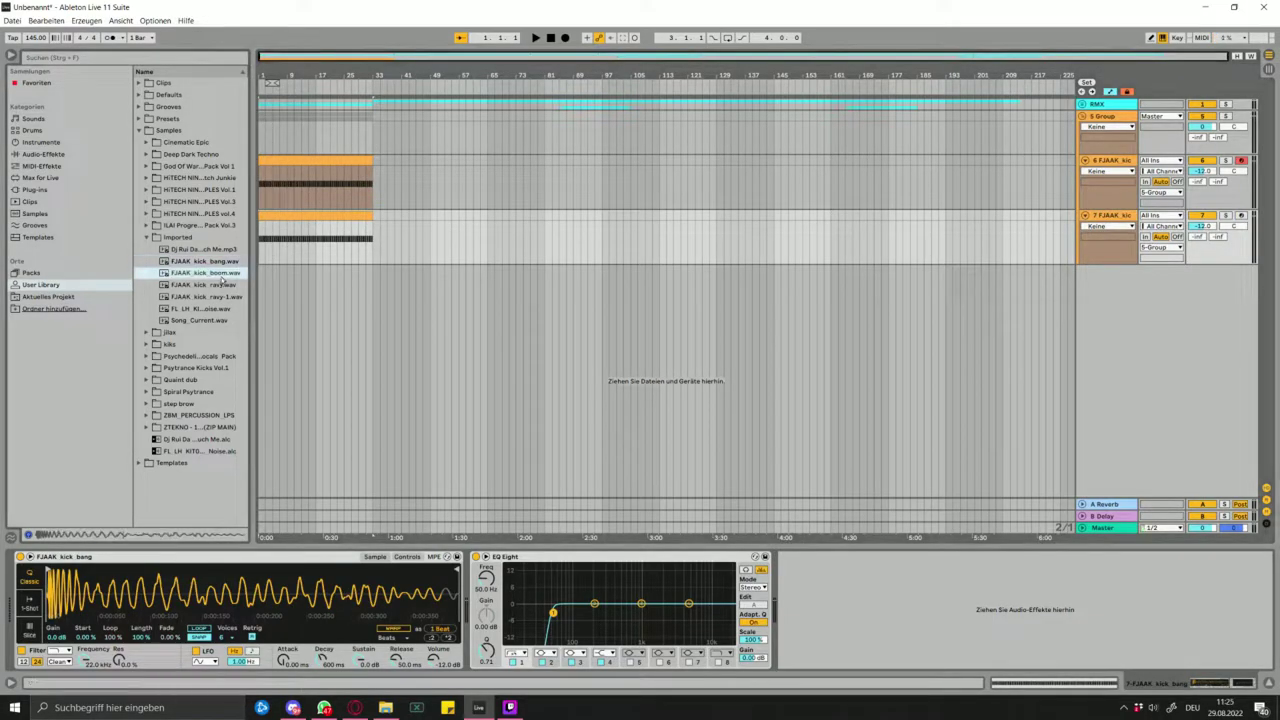
{"action": "left_click", "coordinate": [1098, 217]}
{"action": "key", "text": "ctrl+d"}
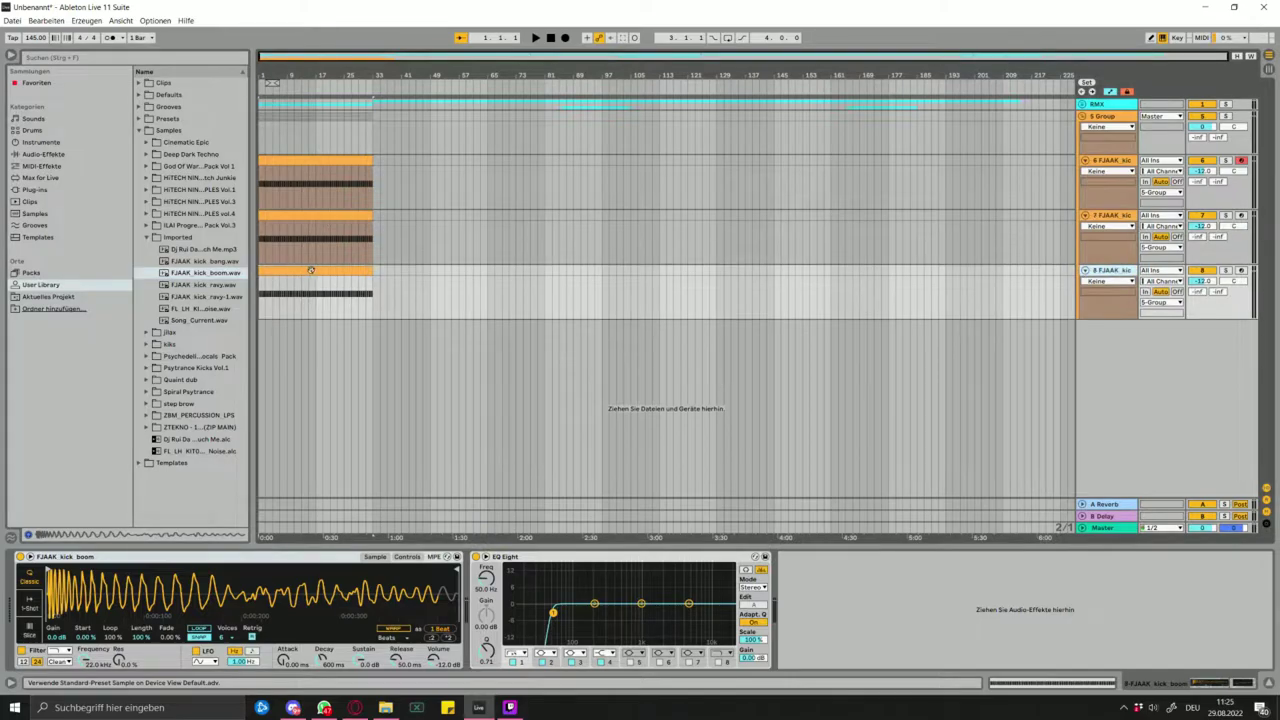
{"action": "left_click", "coordinate": [224, 286]}
- Turn on loop playback, solo the kick group and play the layered kicks
{"action": "left_click", "coordinate": [1125, 102]}
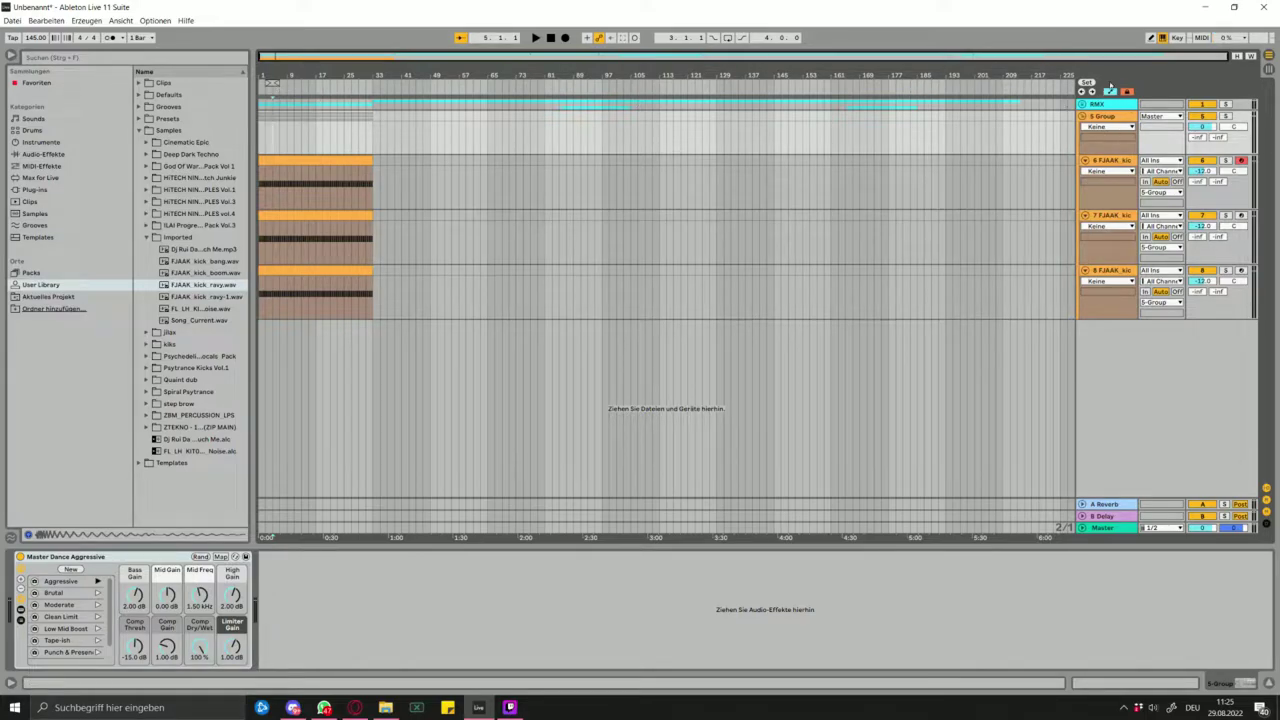
{"action": "left_click", "coordinate": [727, 37]}
{"action": "key", "text": "space"}
{"action": "left_click", "coordinate": [1225, 116]}
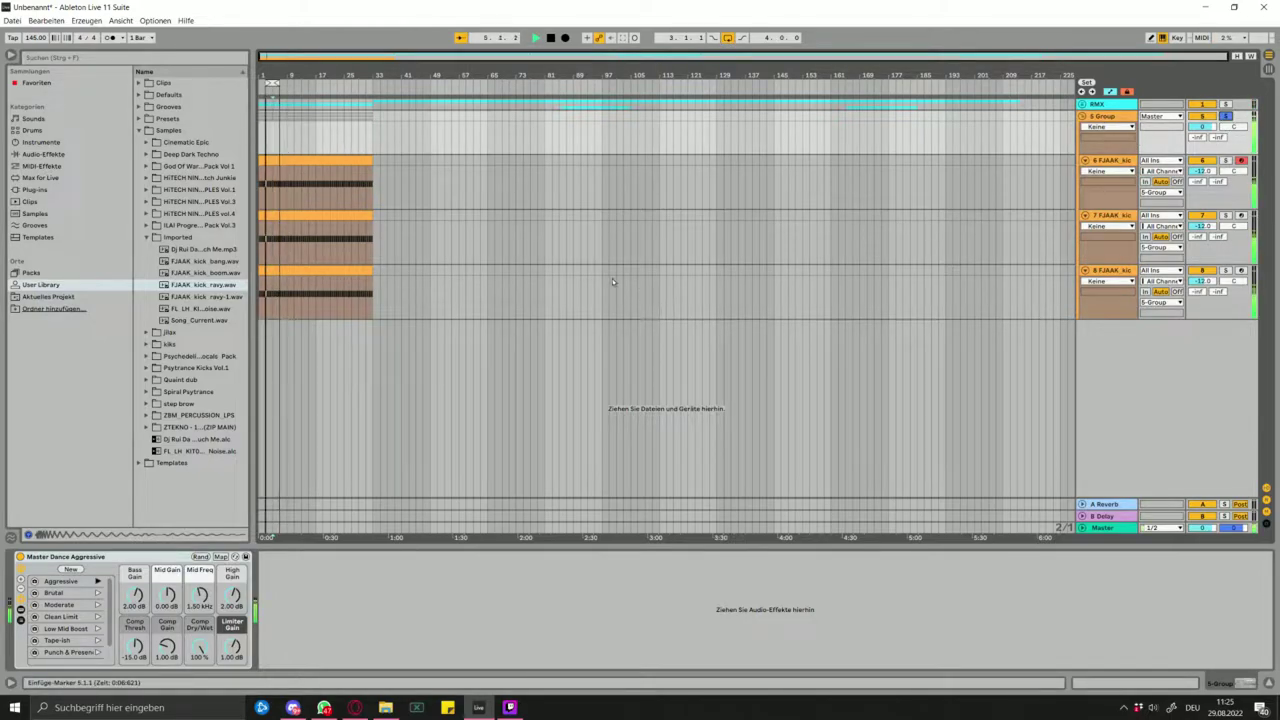
{"action": "key", "text": "space"}
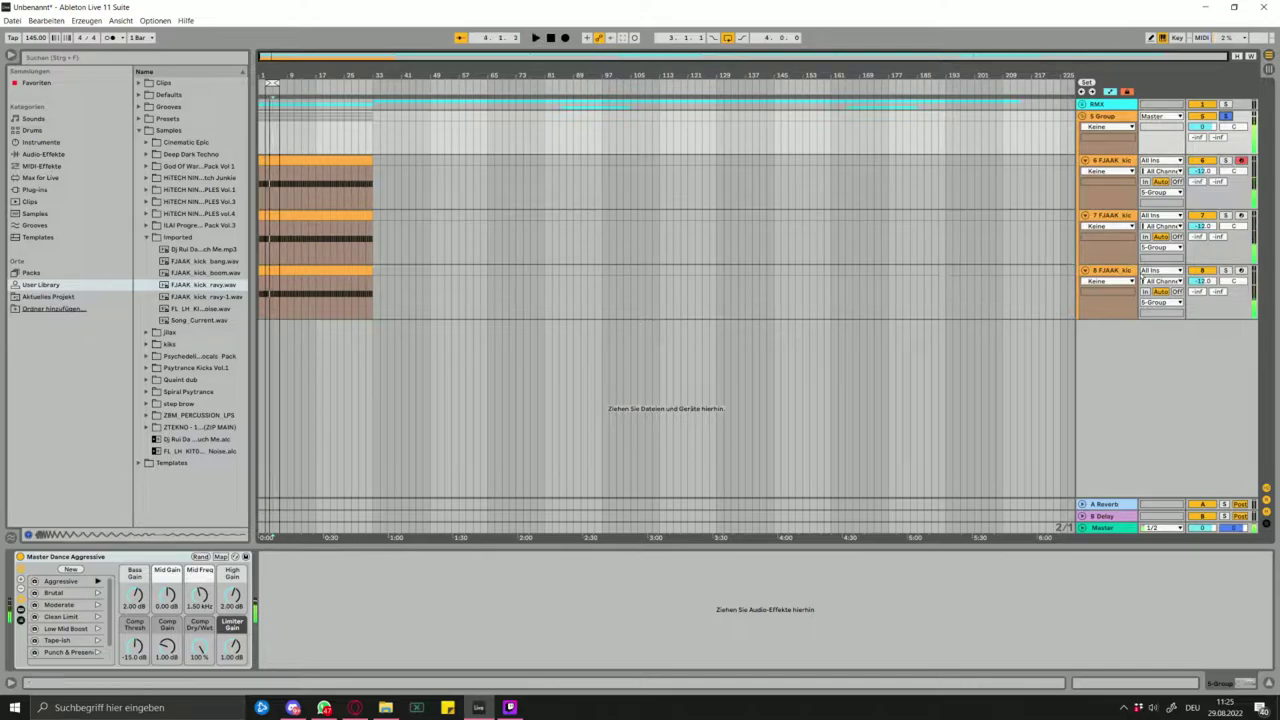
- Duplicate the FJAAK_kick_ravy track and delete all notes from the copy's MIDI clip
{"action": "left_click", "coordinate": [1144, 278]}
{"action": "key", "text": "ctrl+d"}
{"action": "left_click", "coordinate": [321, 324]}
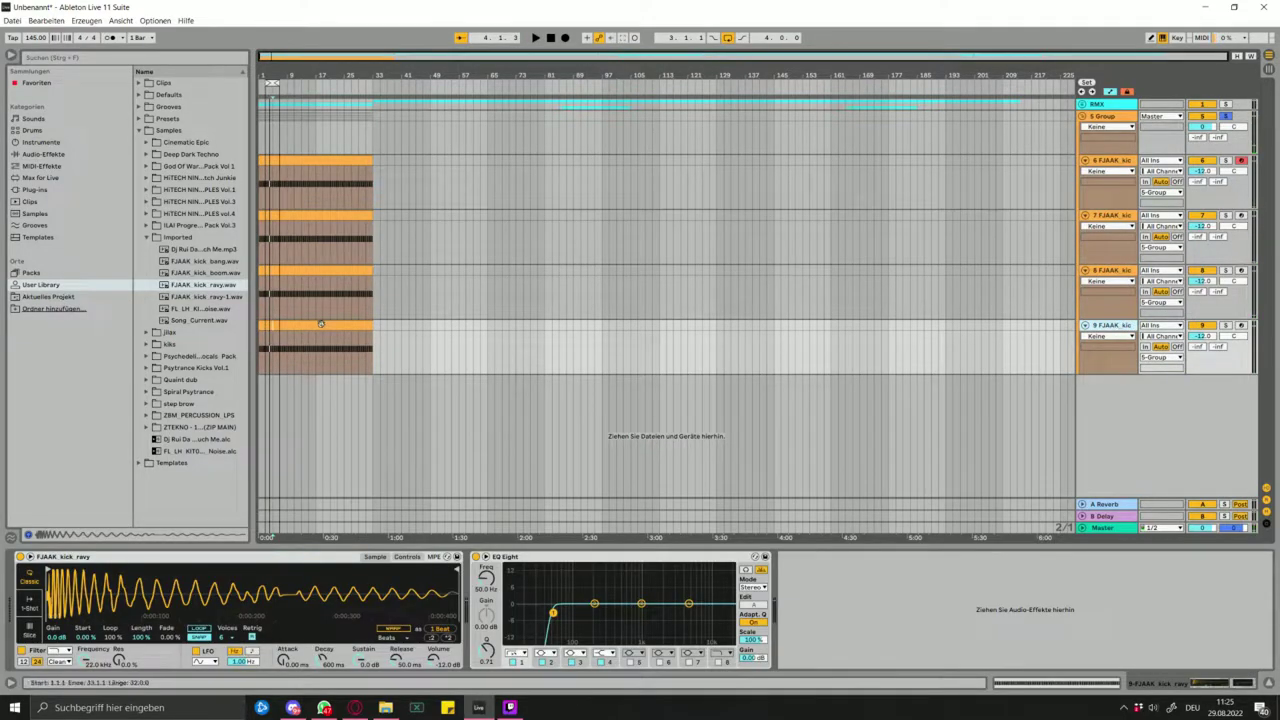
{"action": "double_click", "coordinate": [320, 324]}
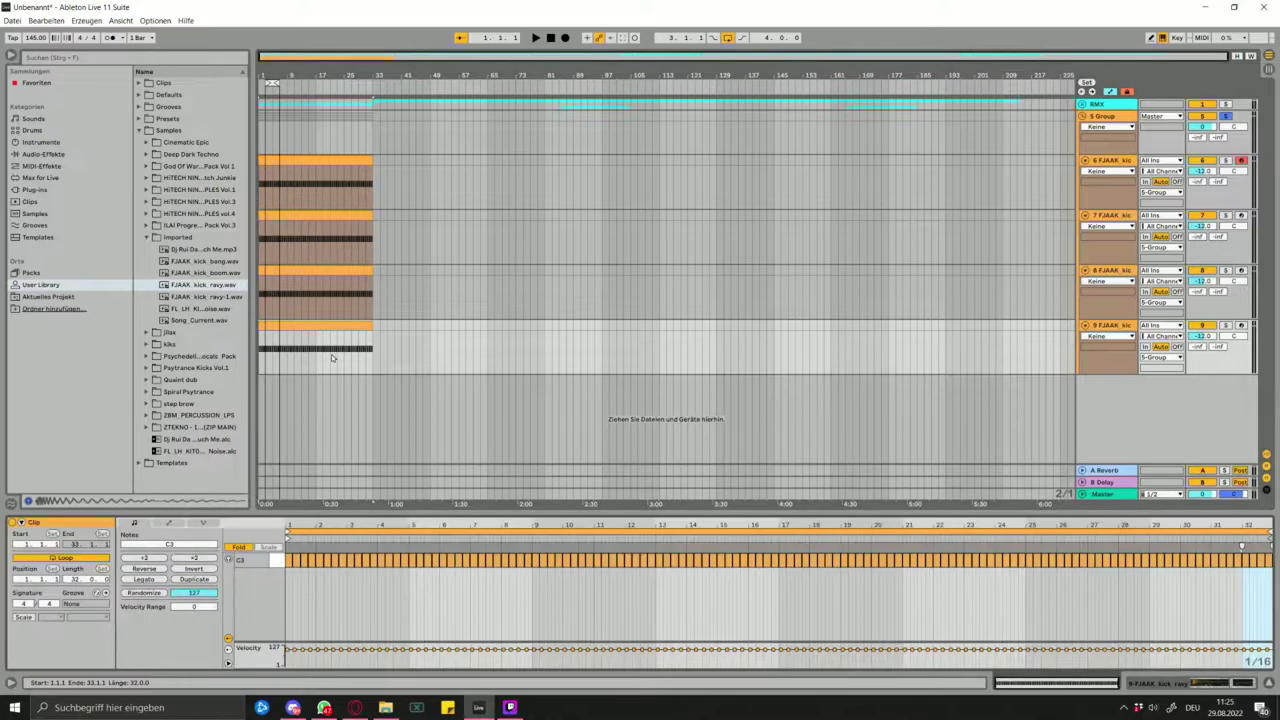
{"action": "key", "text": "Delete"}
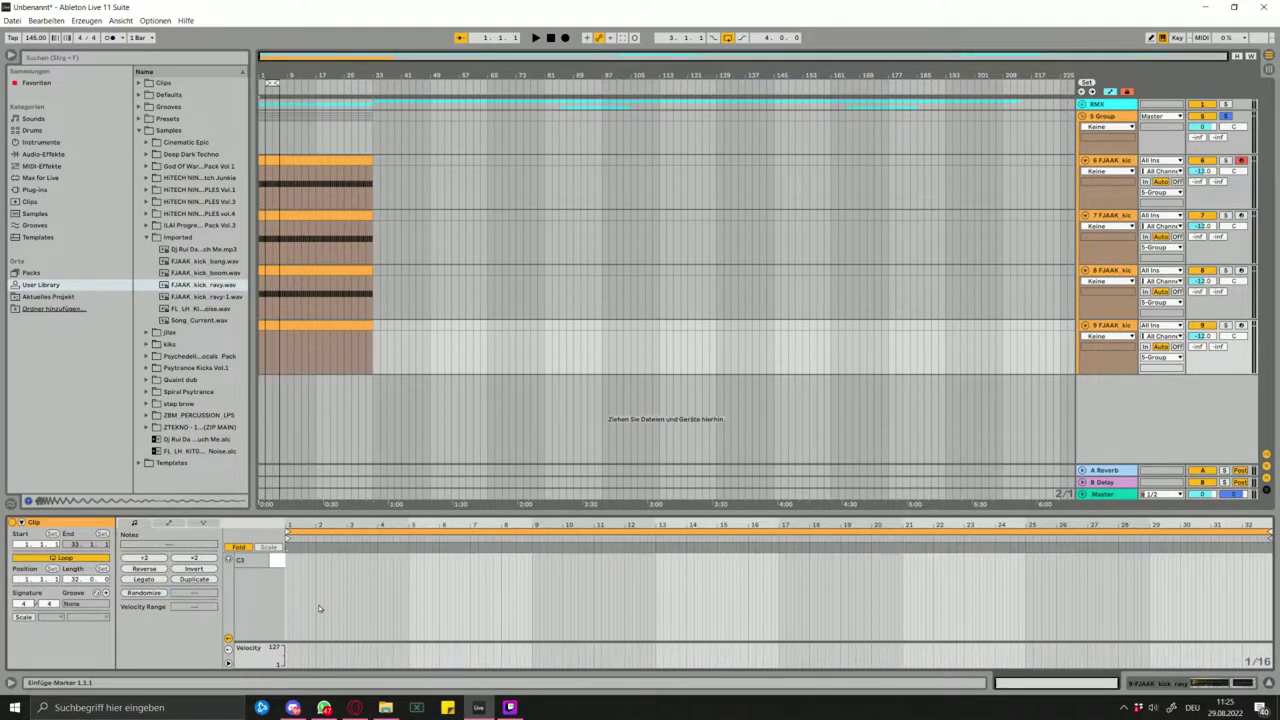
- Enter sixteenth-long C3 notes on the first, third and fourth sixteenths of the emptied clip's first beat
{"action": "scroll", "coordinate": [312, 596], "scroll_direction": "up", "scroll_amount": 5}
{"action": "scroll", "coordinate": [312, 596], "scroll_direction": "left", "scroll_amount": 8}
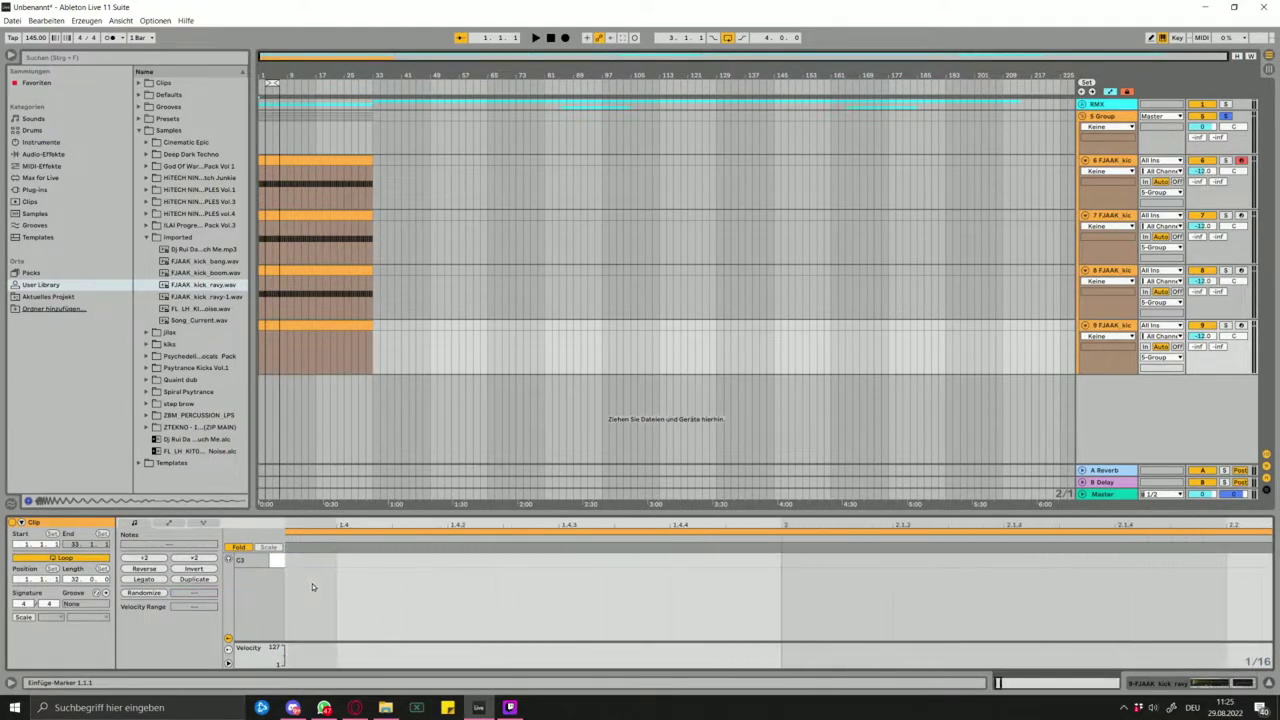
{"action": "scroll", "coordinate": [311, 585], "scroll_direction": "left", "scroll_amount": 7}
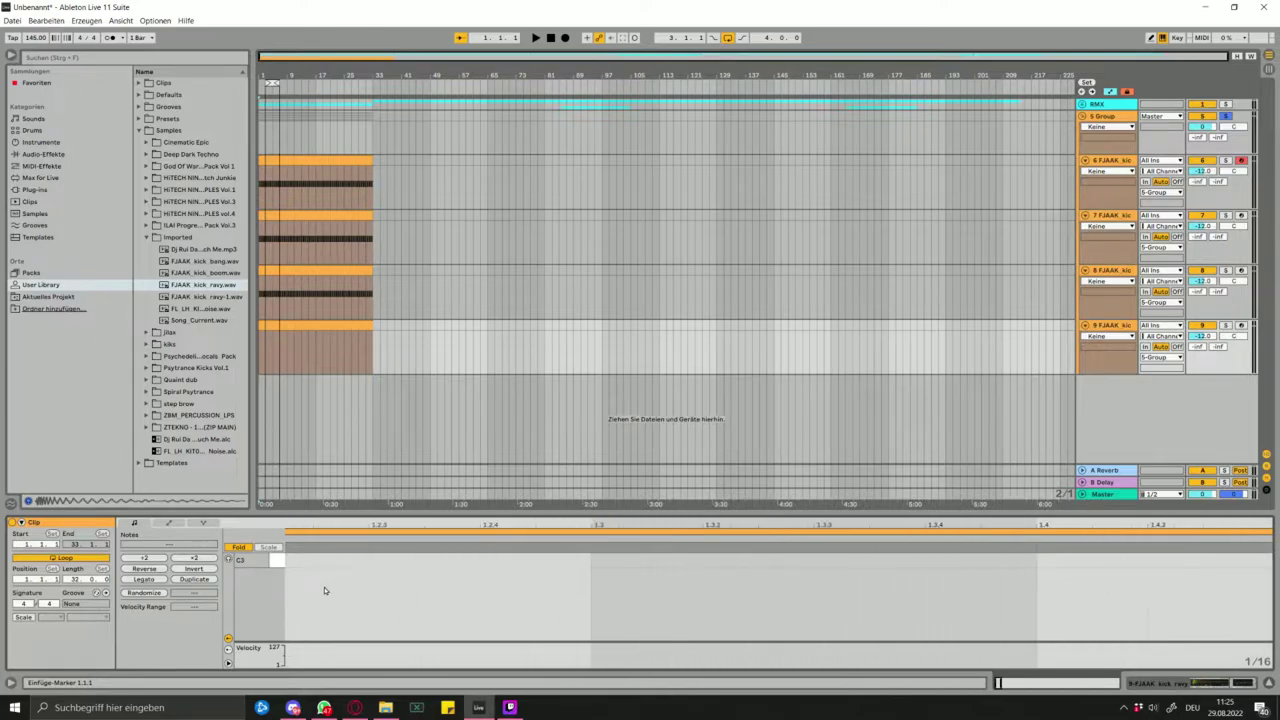
{"action": "scroll", "coordinate": [338, 600], "scroll_direction": "left", "scroll_amount": 2}
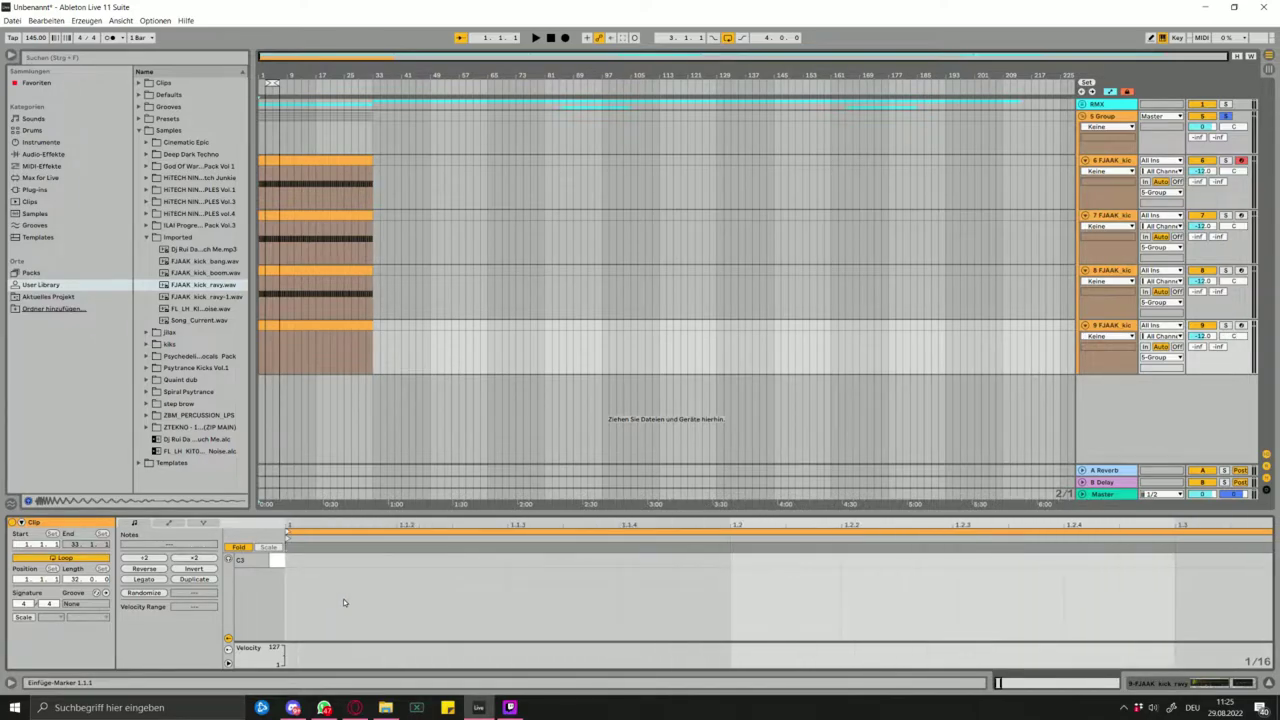
{"action": "double_click", "coordinate": [382, 564]}
{"action": "left_click_drag", "start_coordinate": [394, 563], "coordinate": [508, 564]}
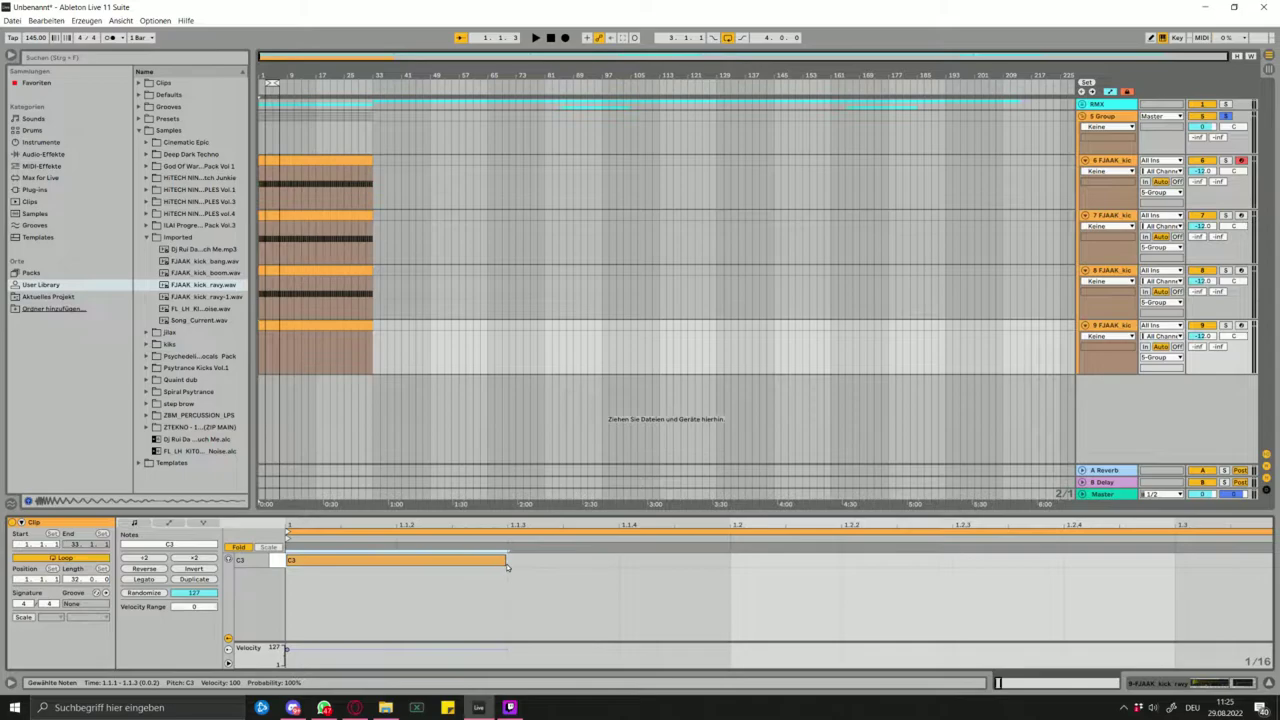
{"action": "key", "text": "ctrl+d"}
{"action": "key", "text": "space"}
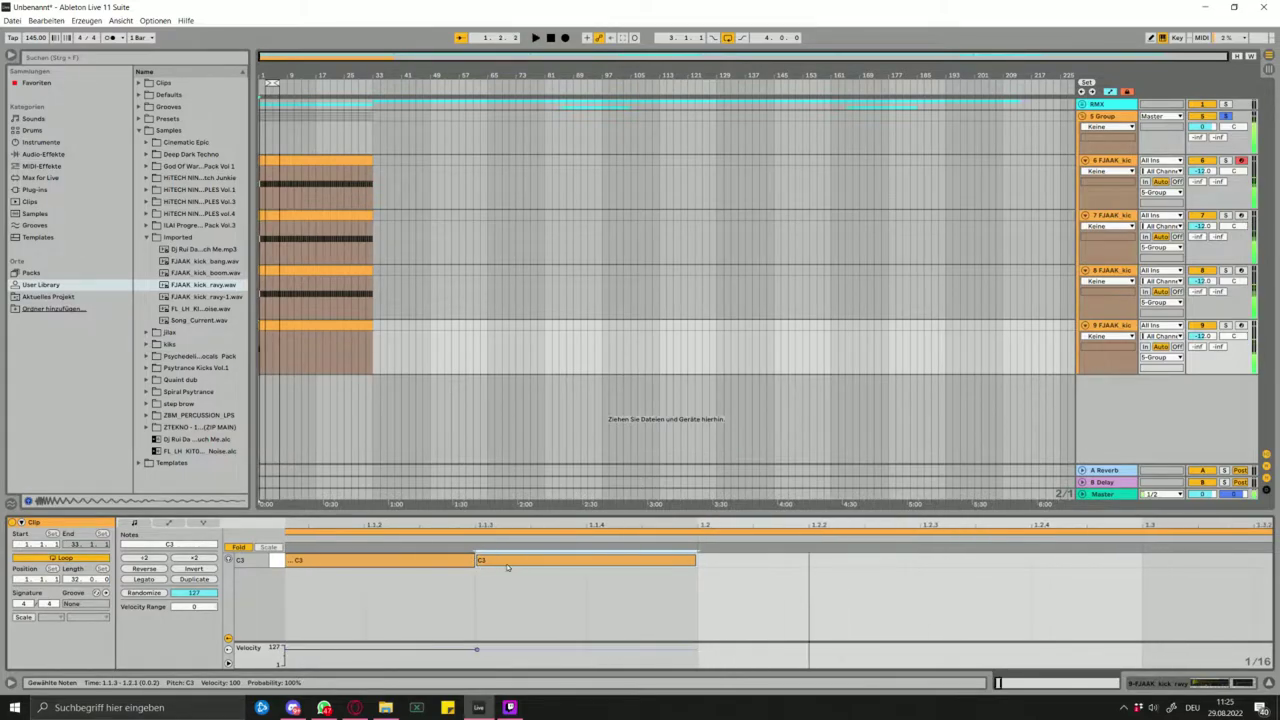
{"action": "key", "text": "space"}
{"action": "left_click_drag", "start_coordinate": [509, 560], "coordinate": [624, 563]}
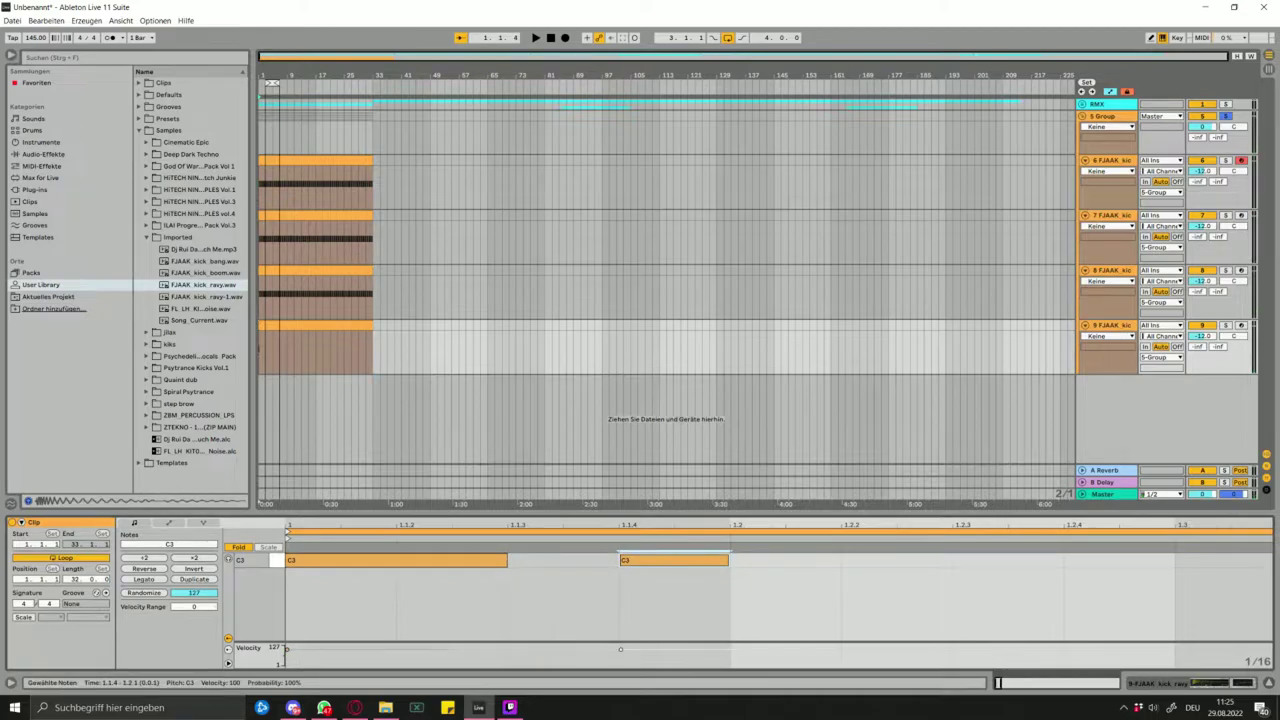
{"action": "left_click_drag", "start_coordinate": [505, 560], "coordinate": [396, 561]}
{"action": "double_click", "coordinate": [527, 562]}
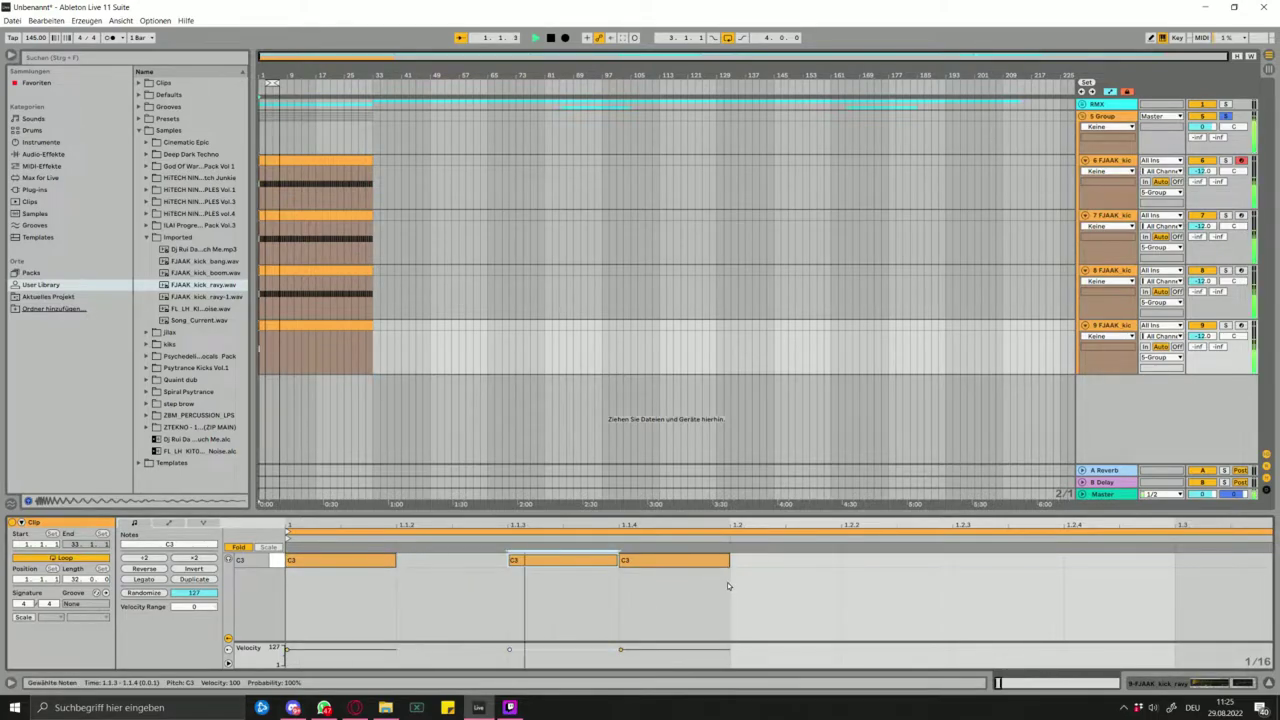
- Repeat the one-beat note pattern across the clip's 32 bars and play it back with the other kicks
{"action": "key", "text": "space"}
{"action": "key", "text": "space"}
{"action": "key", "text": "space"}
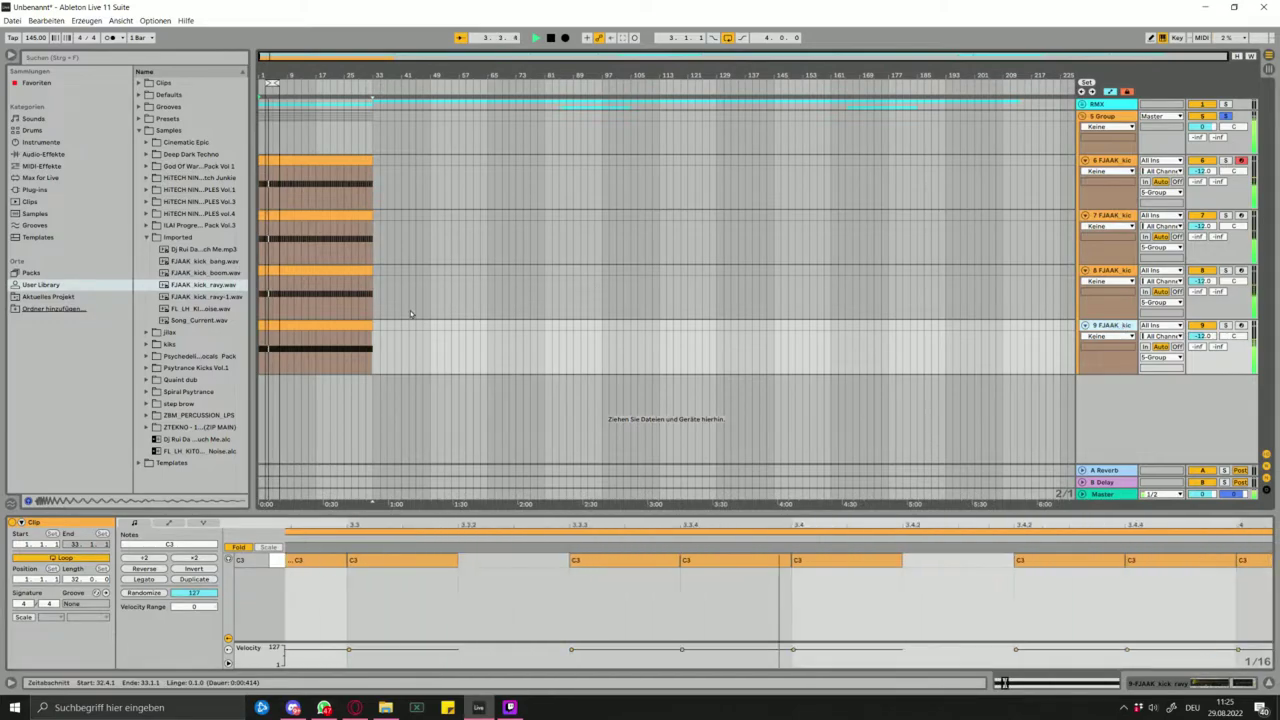
{"action": "key", "text": "space"}
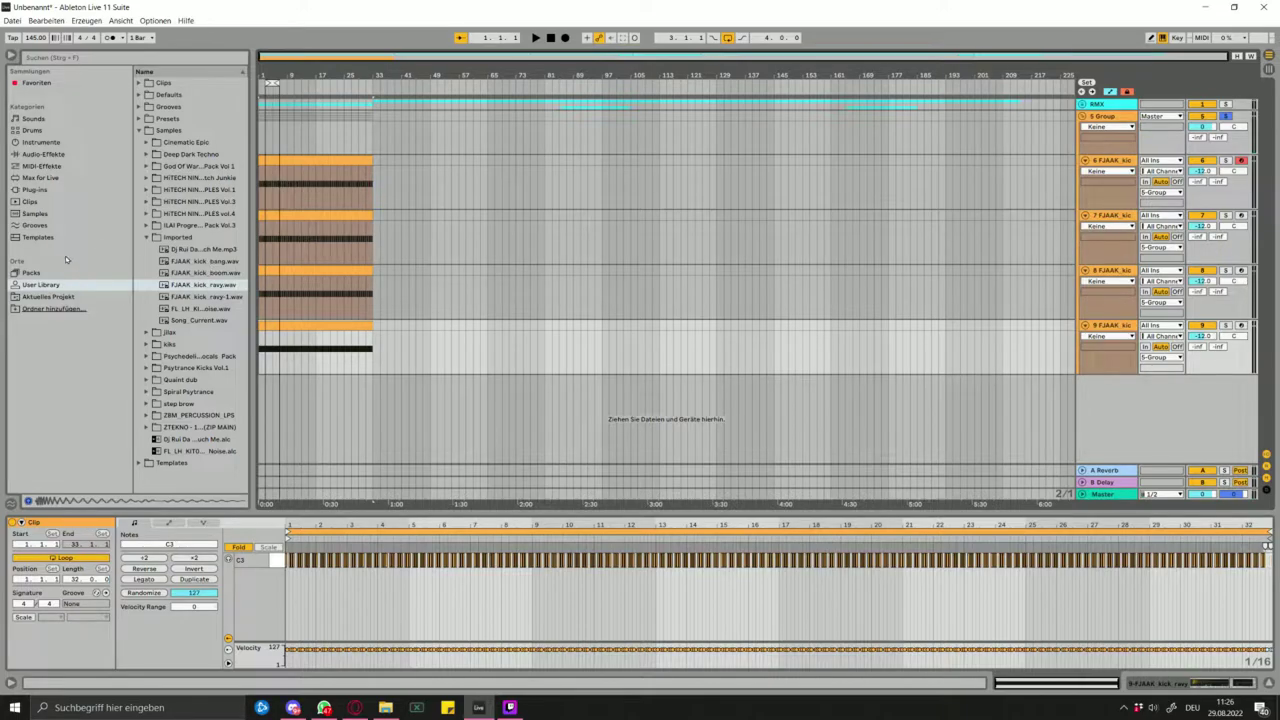
- Search the sample library for "909 lon" and load Kick Sub 909 Long.wav into the duplicated kick track's Simpler
{"action": "left_click", "coordinate": [46, 202]}
{"action": "left_click", "coordinate": [48, 179]}
{"action": "left_click", "coordinate": [60, 191]}
{"action": "left_click", "coordinate": [62, 169]}
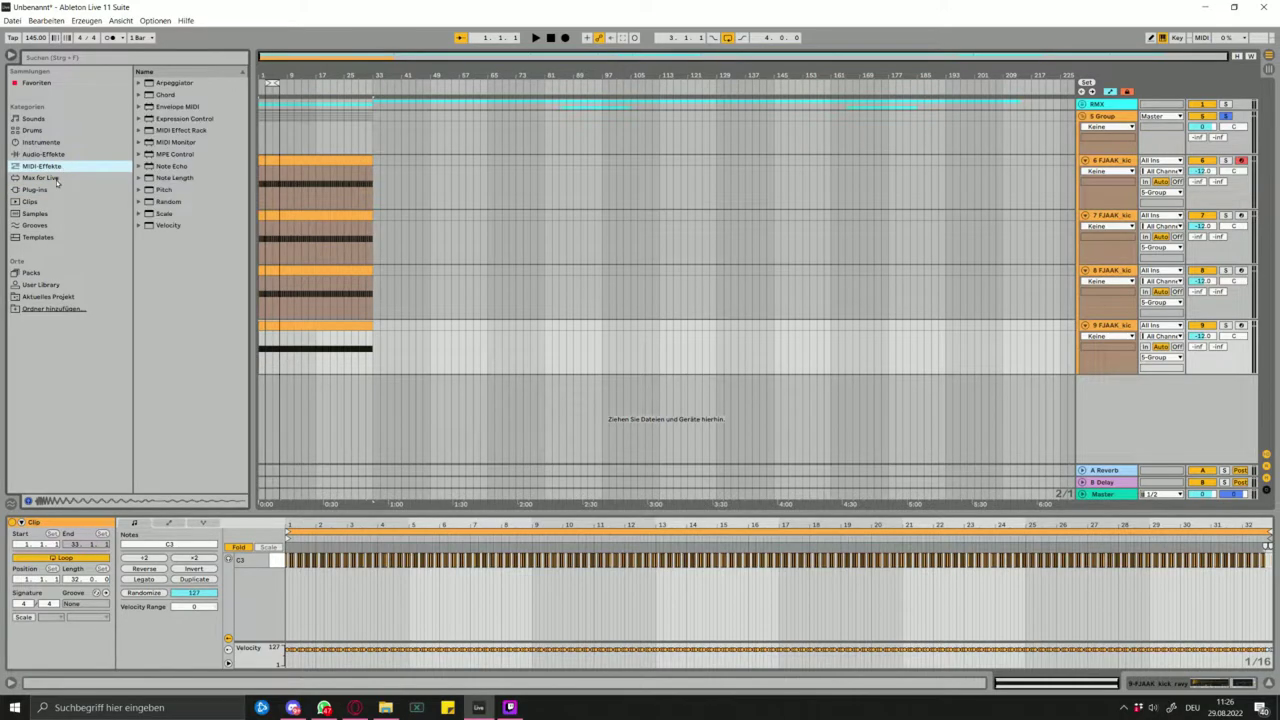
{"action": "left_click", "coordinate": [45, 178]}
{"action": "left_click", "coordinate": [47, 192]}
{"action": "left_click", "coordinate": [47, 214]}
{"action": "left_click", "coordinate": [137, 58]}
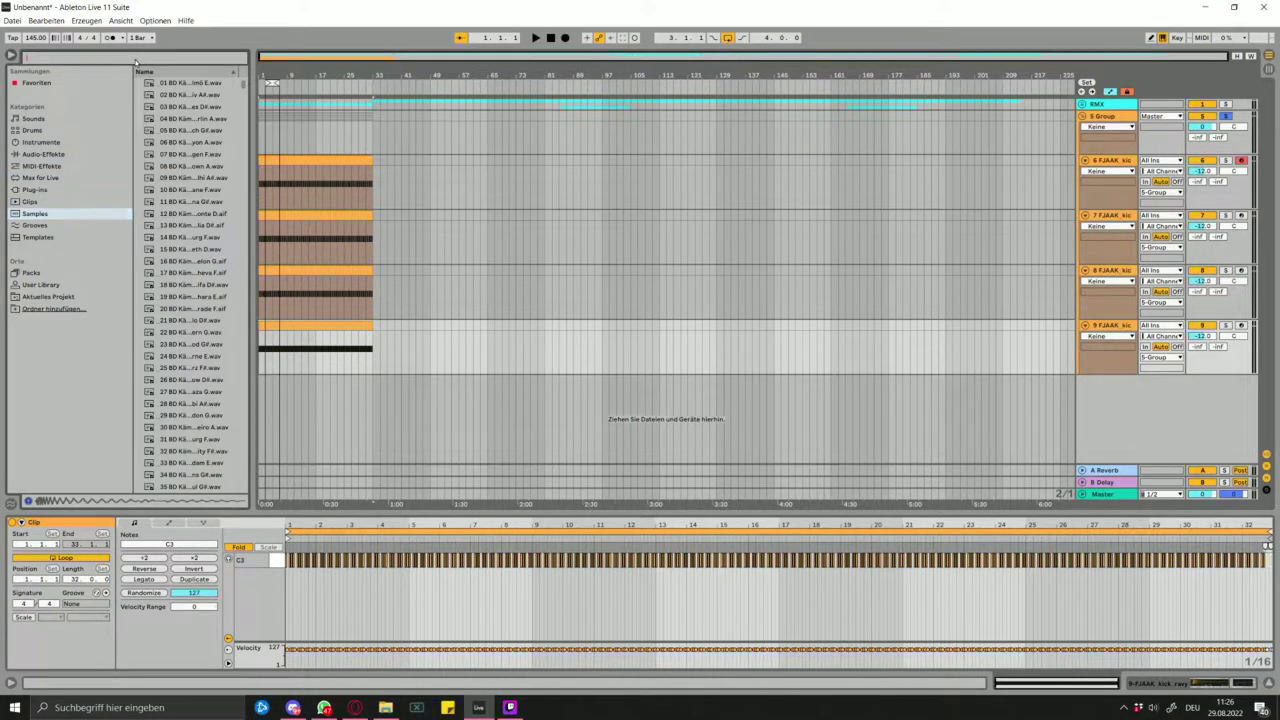
{"action": "type", "text": "909 kic"}
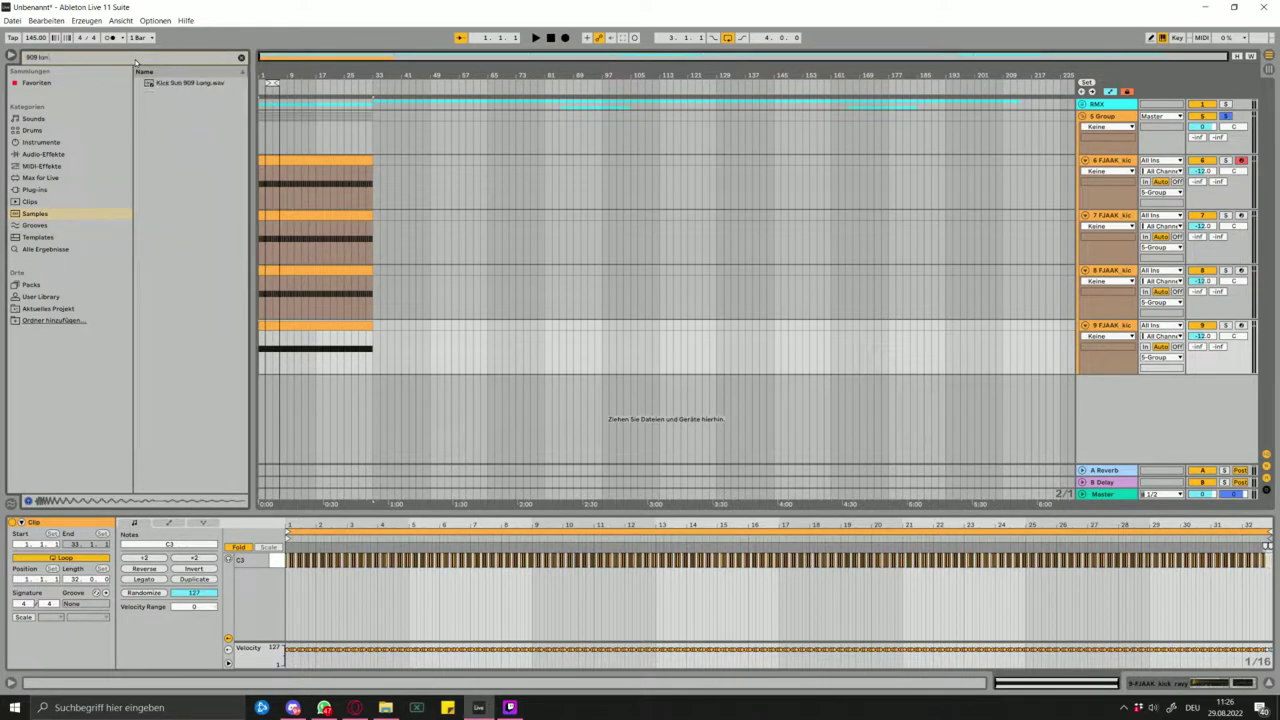
{"action": "double_click", "coordinate": [207, 84]}
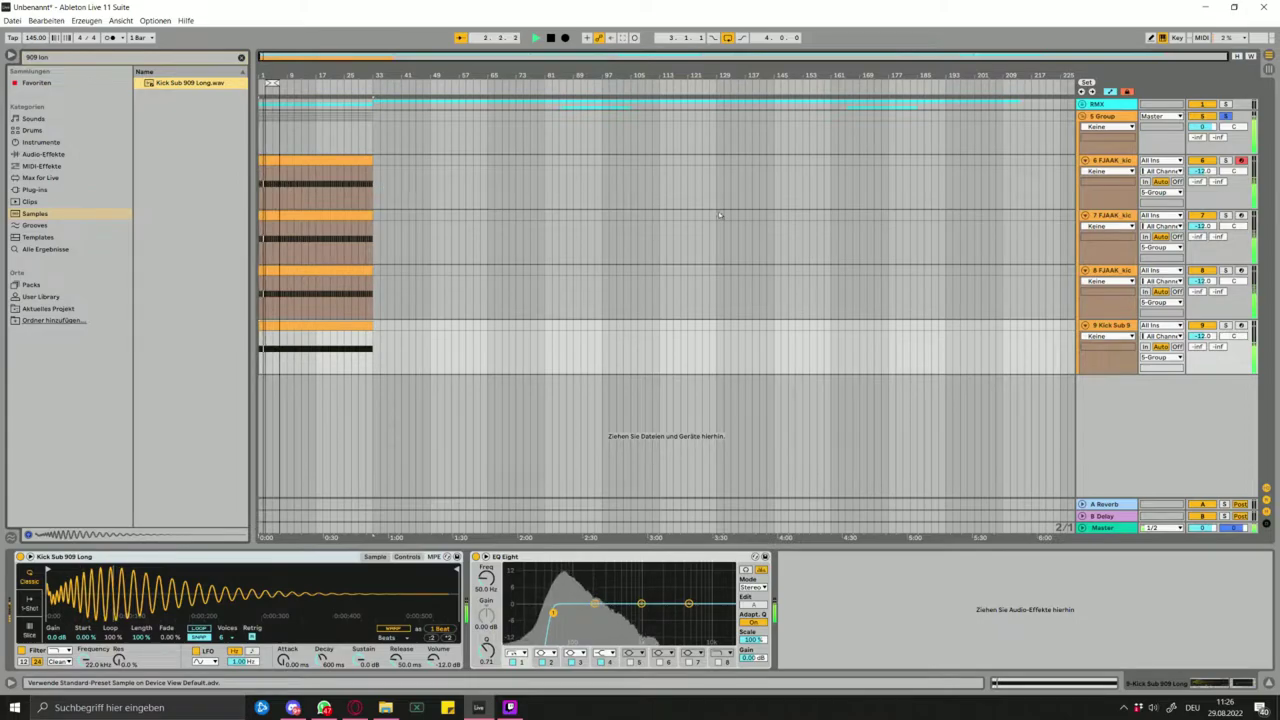
- Play the kicks with the system volume raised to 74 and set the Kick Sub 909 Long track's volume to -14.1 dB
{"action": "key", "text": "XF86AudioRaiseVolume"}
{"action": "key", "text": "XF86AudioRaiseVolume"}
{"action": "key", "text": "XF86AudioRaiseVolume"}
{"action": "key", "text": "XF86AudioRaiseVolume"}
{"action": "key", "text": "XF86AudioRaiseVolume"}
{"action": "key", "text": "XF86AudioRaiseVolume"}
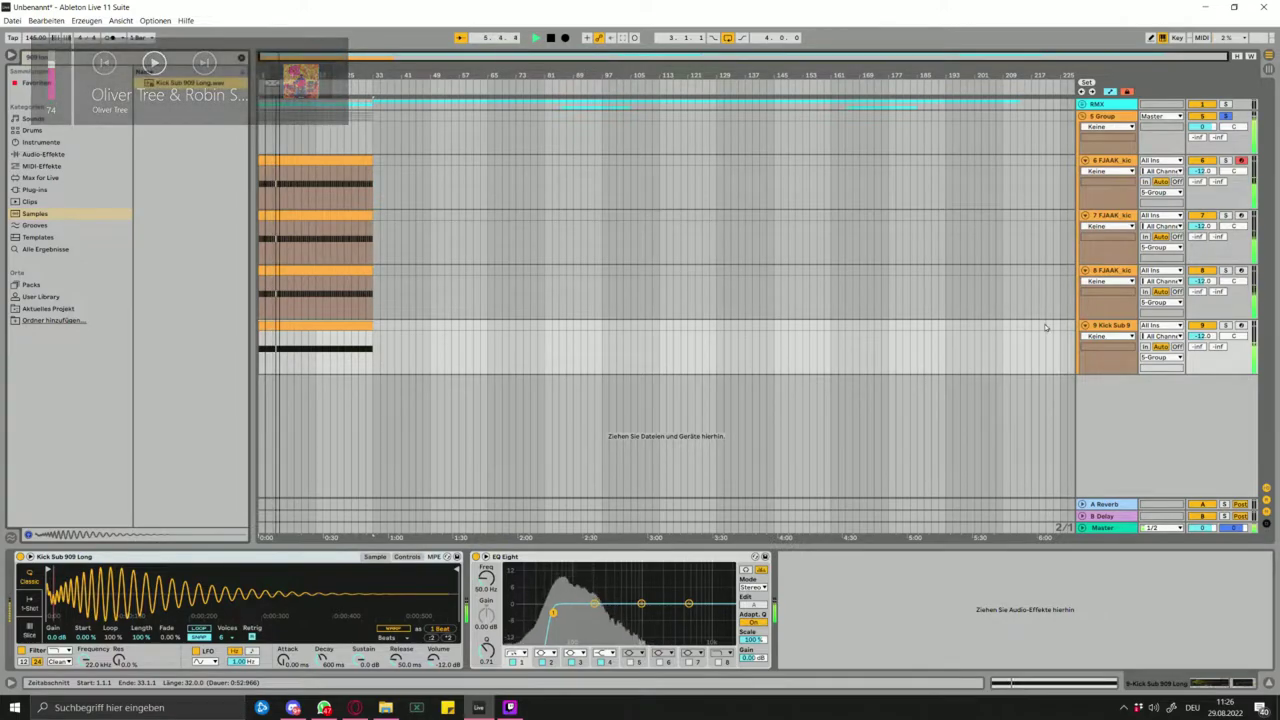
{"action": "mouse_move", "coordinate": [1204, 337]}
{"action": "left_mouse_down"}
{"action": "mouse_move", "coordinate": [1204, 360]}
{"action": "mouse_move", "coordinate": [1204, 280]}
{"action": "mouse_move", "coordinate": [1204, 344]}
{"action": "left_mouse_up"}
{"action": "key", "text": "space"}
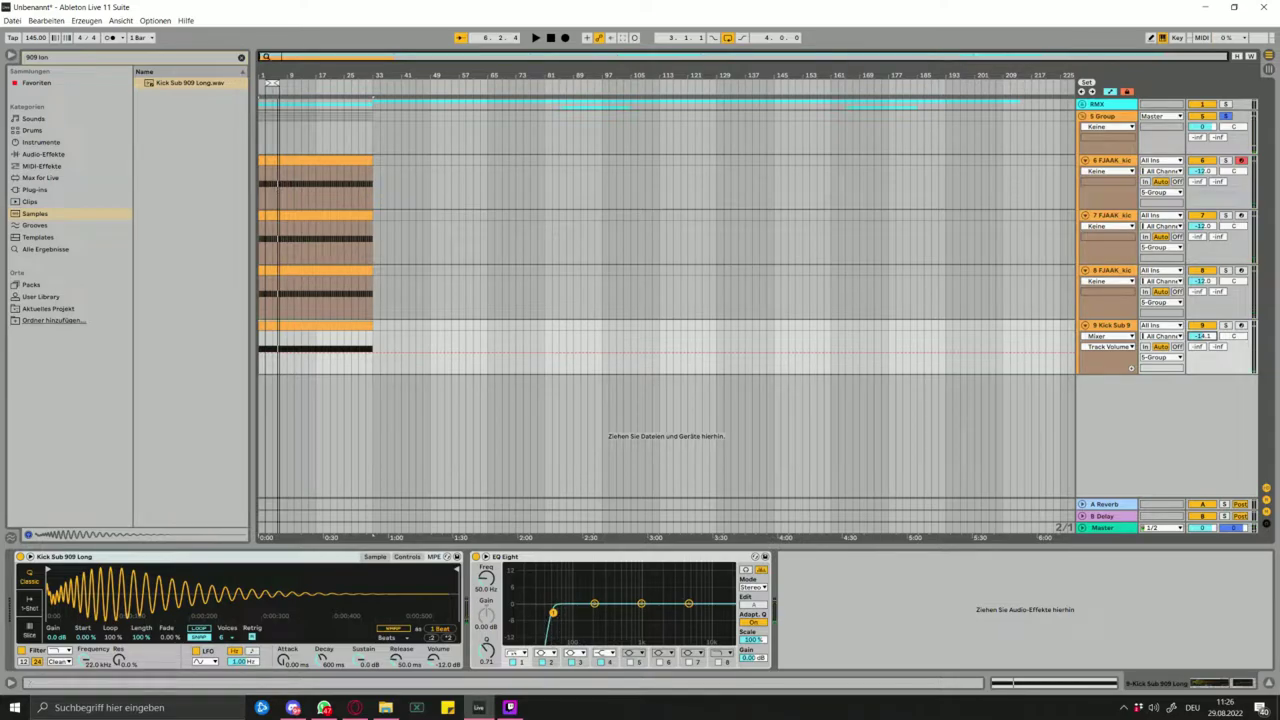
- Clear the sample search and insert an audio track directly below the FJAAK_kick_bang track
{"action": "left_click", "coordinate": [240, 58]}
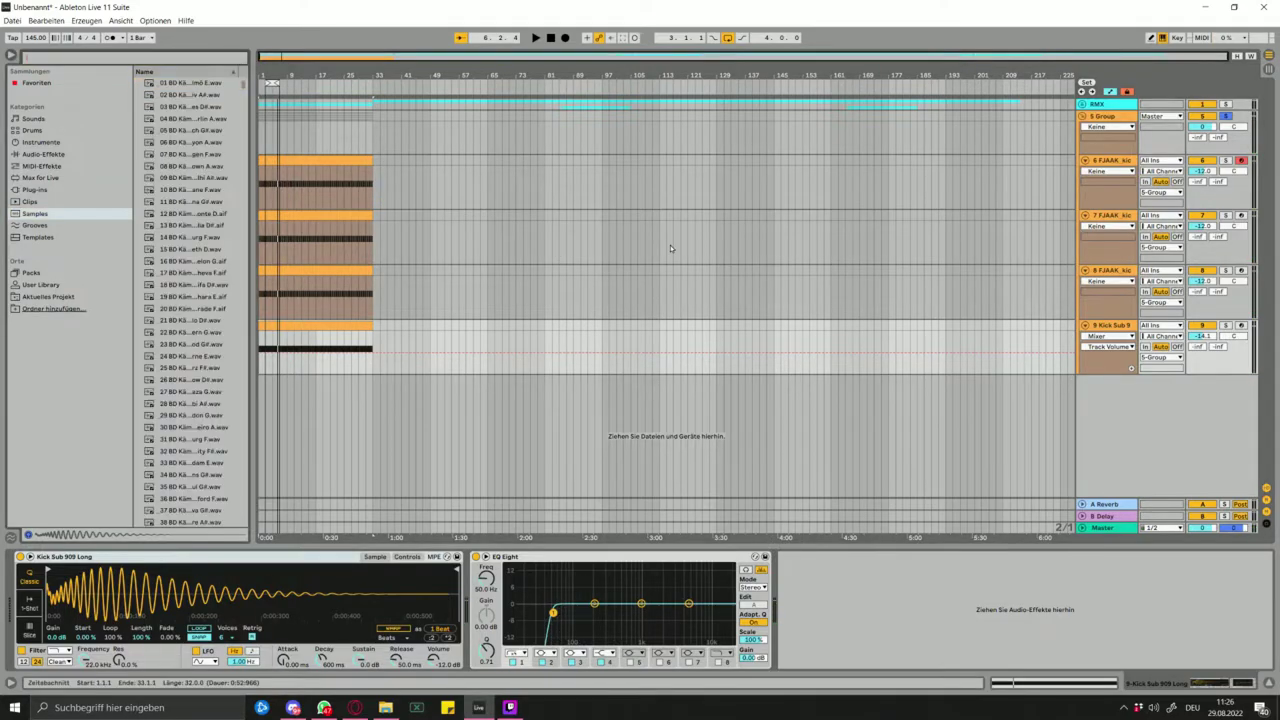
{"action": "left_click", "coordinate": [1108, 162]}
{"action": "key", "text": "ctrl+t"}
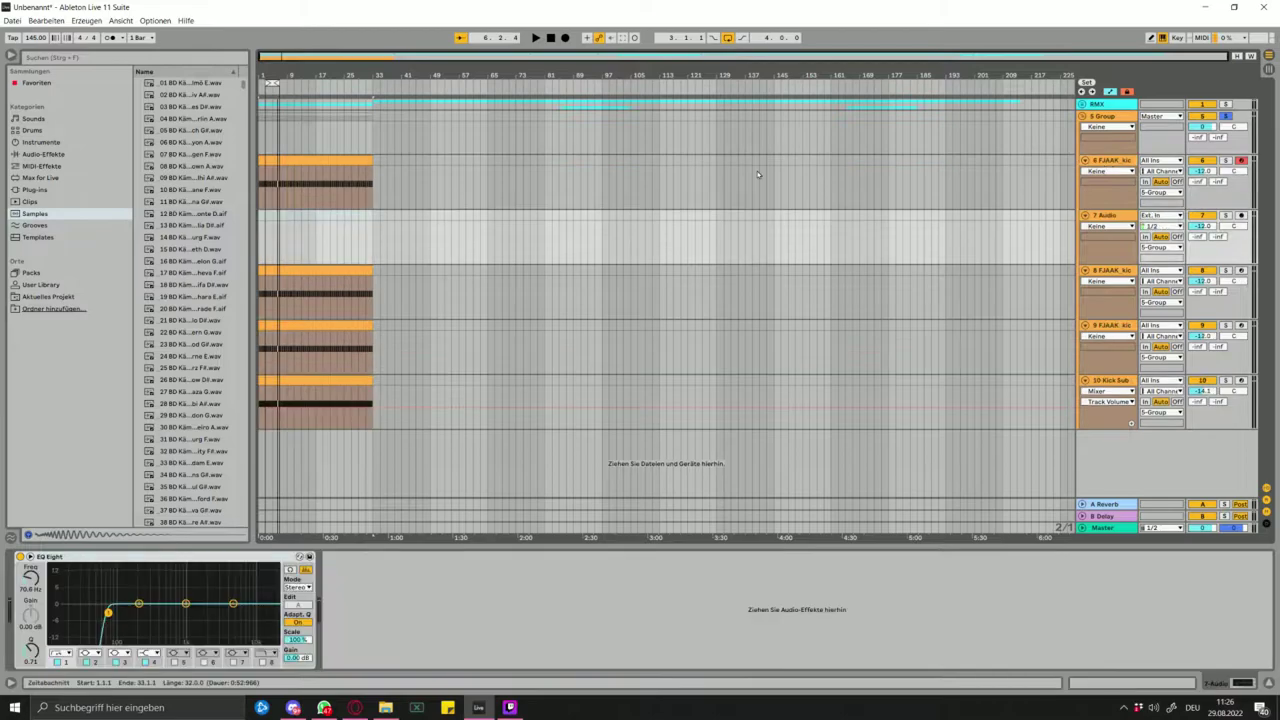
- Solo the FJAAK_kick_bang track and play it briefly
{"action": "left_click", "coordinate": [1108, 165]}
{"action": "left_click", "coordinate": [1225, 161]}
{"action": "key", "text": "space"}
{"action": "key", "text": "space"}
{"action": "scroll", "coordinate": [296, 234], "scroll_direction": "up", "scroll_amount": 3}
{"action": "scroll", "coordinate": [297, 245], "scroll_direction": "up", "scroll_amount": 5}
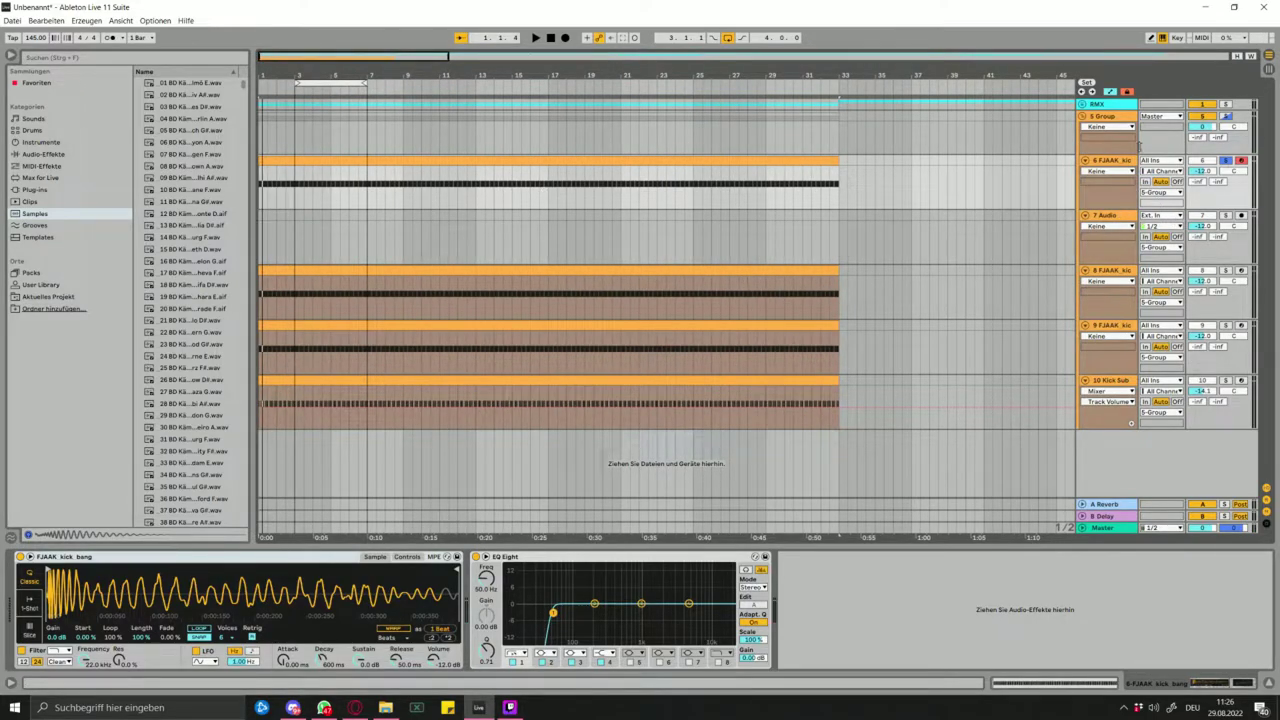
- Set the new audio track's input to 6-FJAAK kick bang and arm the track for recording
{"action": "left_click", "coordinate": [1153, 226]}
{"action": "left_click", "coordinate": [1153, 216]}
{"action": "left_click", "coordinate": [1172, 216]}
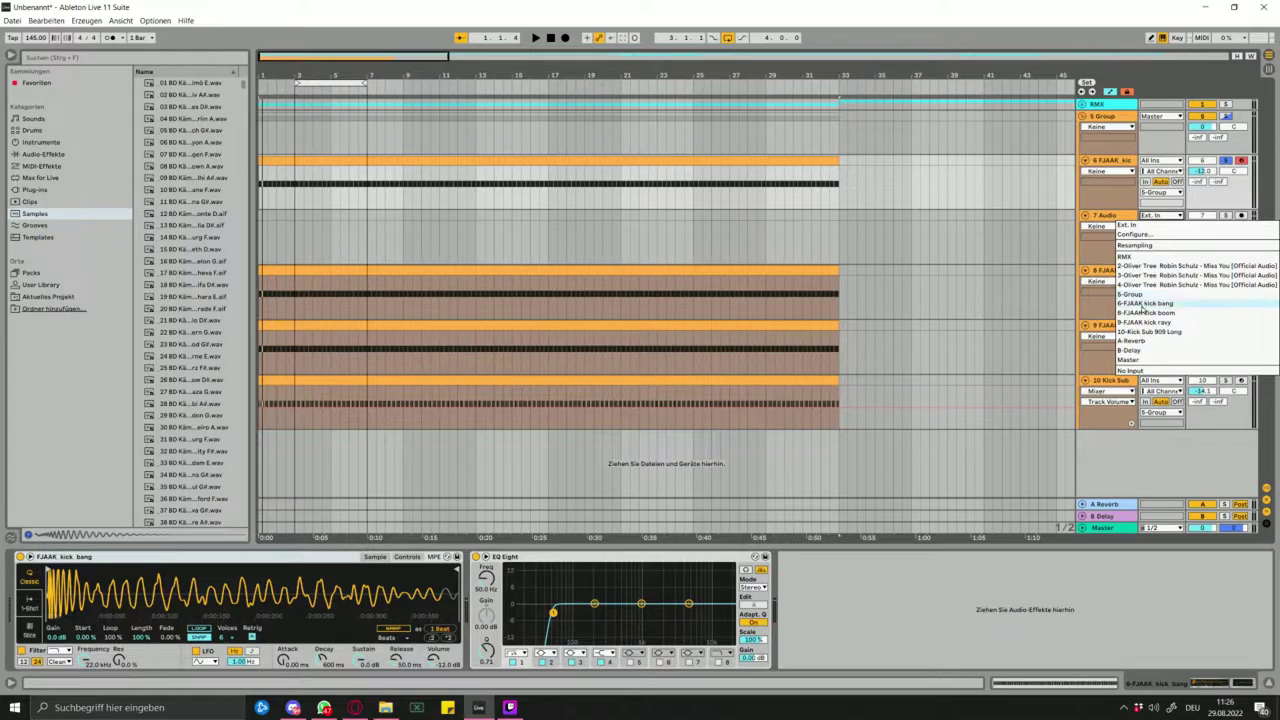
{"action": "left_click", "coordinate": [1145, 303]}
{"action": "left_click", "coordinate": [1240, 216]}
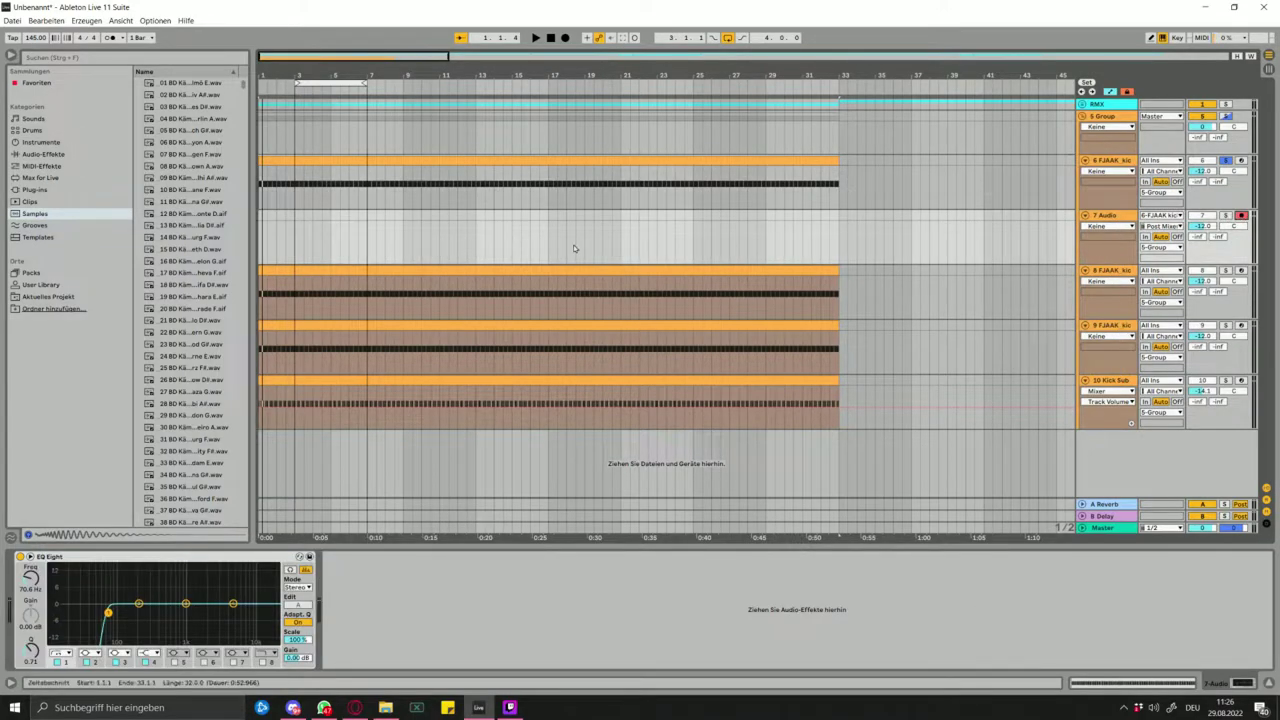
- Add Reverb to the FJAAK_kick_bang track with 100 % dry/wet, 60 s decay and the diffusion network's high filter at 743 Hz
{"action": "left_click", "coordinate": [374, 162]}
{"action": "left_click", "coordinate": [38, 166]}
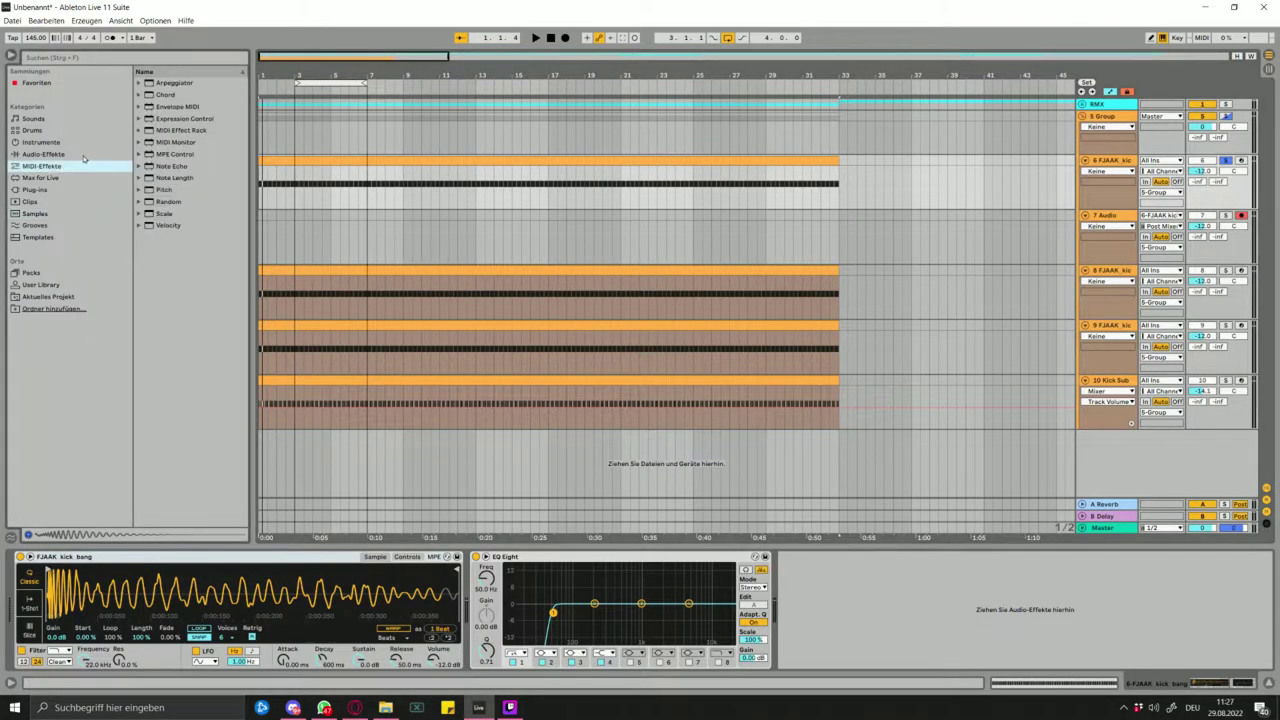
{"action": "left_click", "coordinate": [43, 154]}
{"action": "scroll", "coordinate": [211, 409], "scroll_direction": "down", "scroll_amount": 1}
{"action": "left_click_drag", "start_coordinate": [166, 413], "coordinate": [830, 668]}
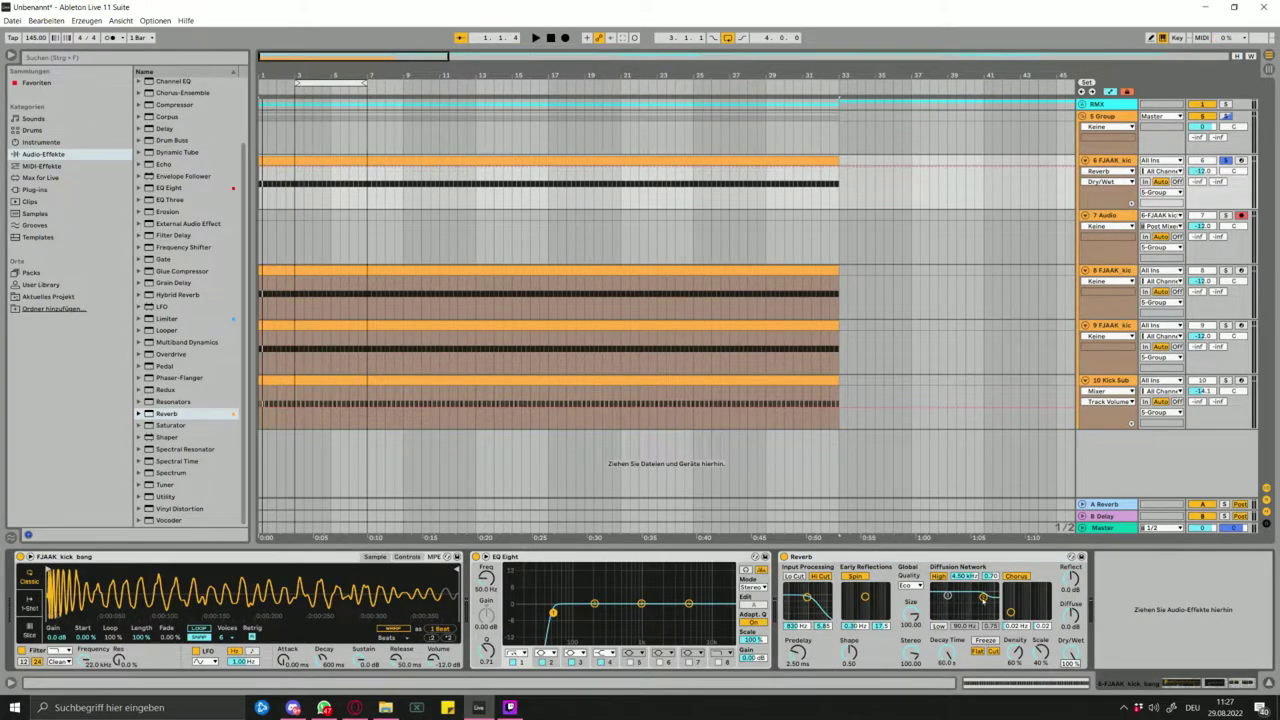
{"action": "left_click_drag", "start_coordinate": [983, 597], "coordinate": [972, 612]}
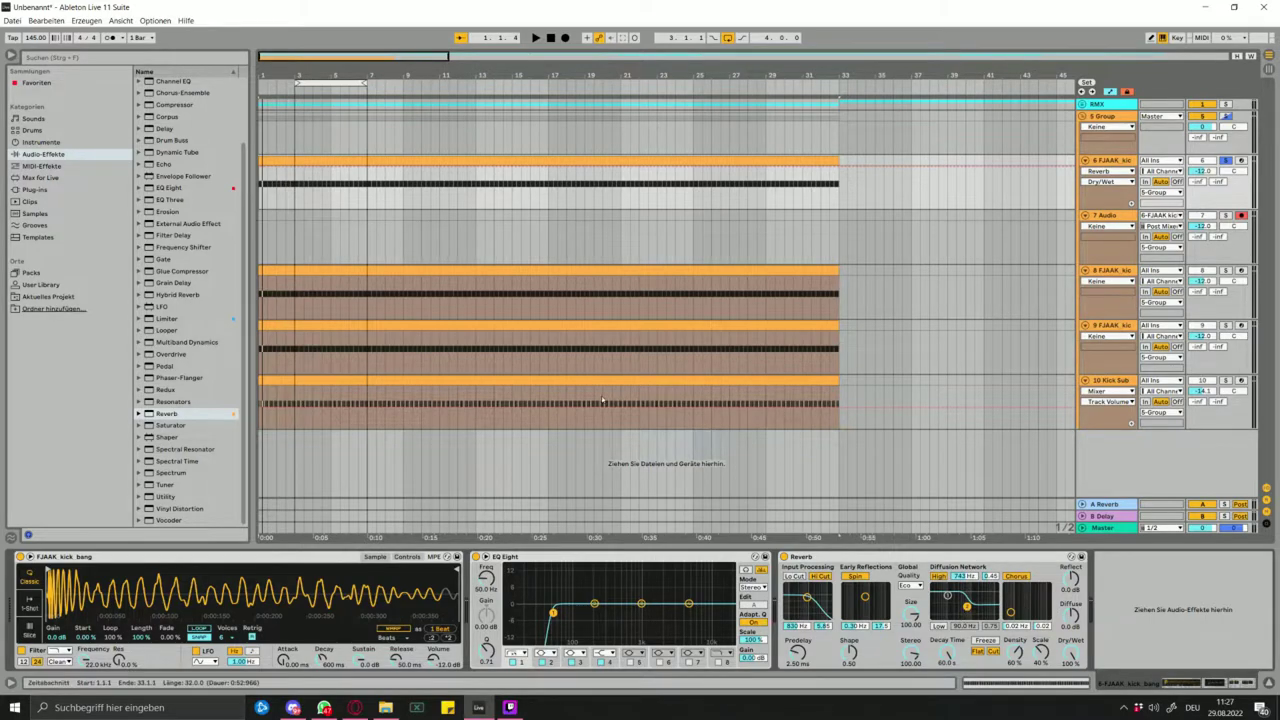
- Record about one and a half bars of the reverberated kick onto the armed audio track, then disarm it and remove the Reverb
{"action": "left_click", "coordinate": [566, 38]}
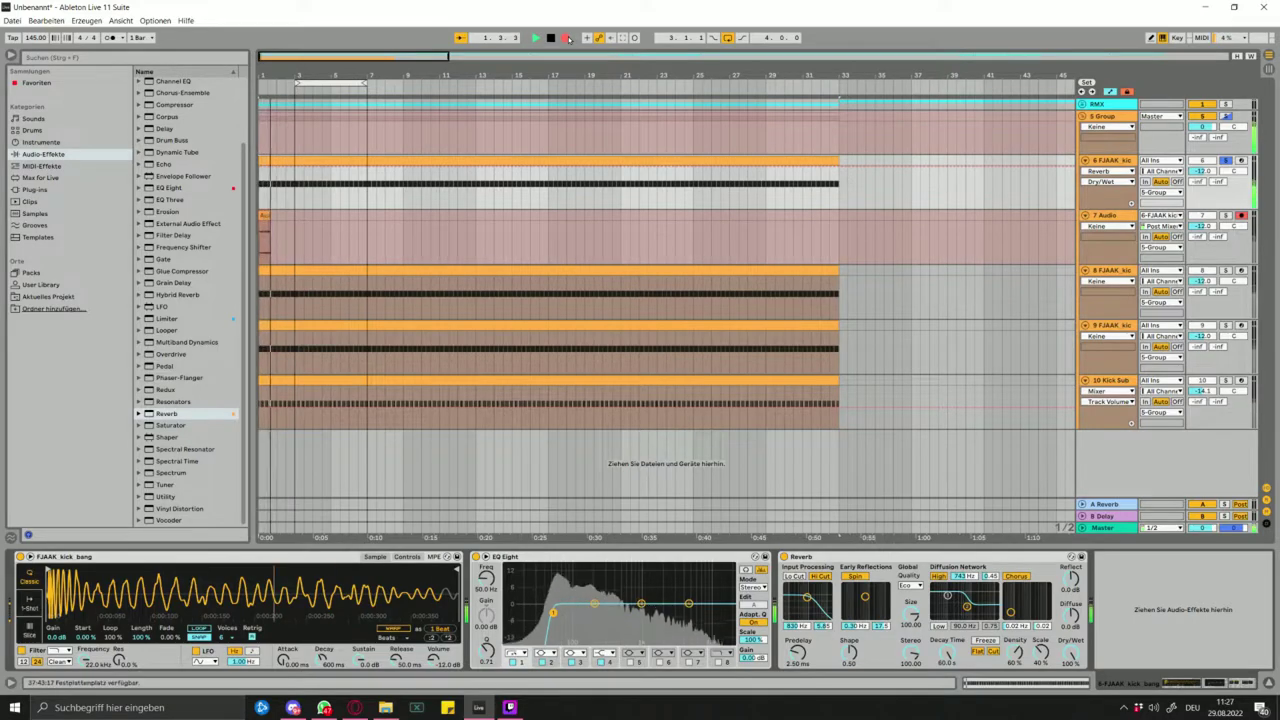
{"action": "key", "text": "space"}
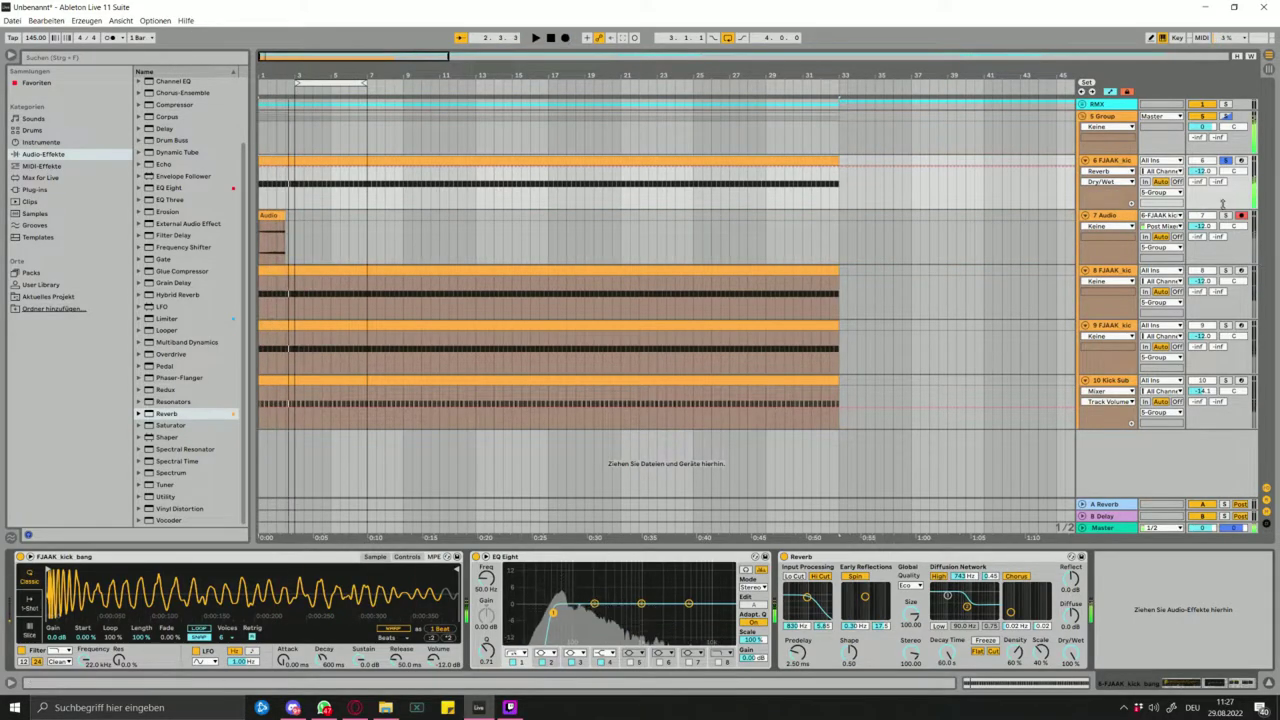
{"action": "left_click", "coordinate": [964, 557]}
{"action": "key", "text": "Delete"}
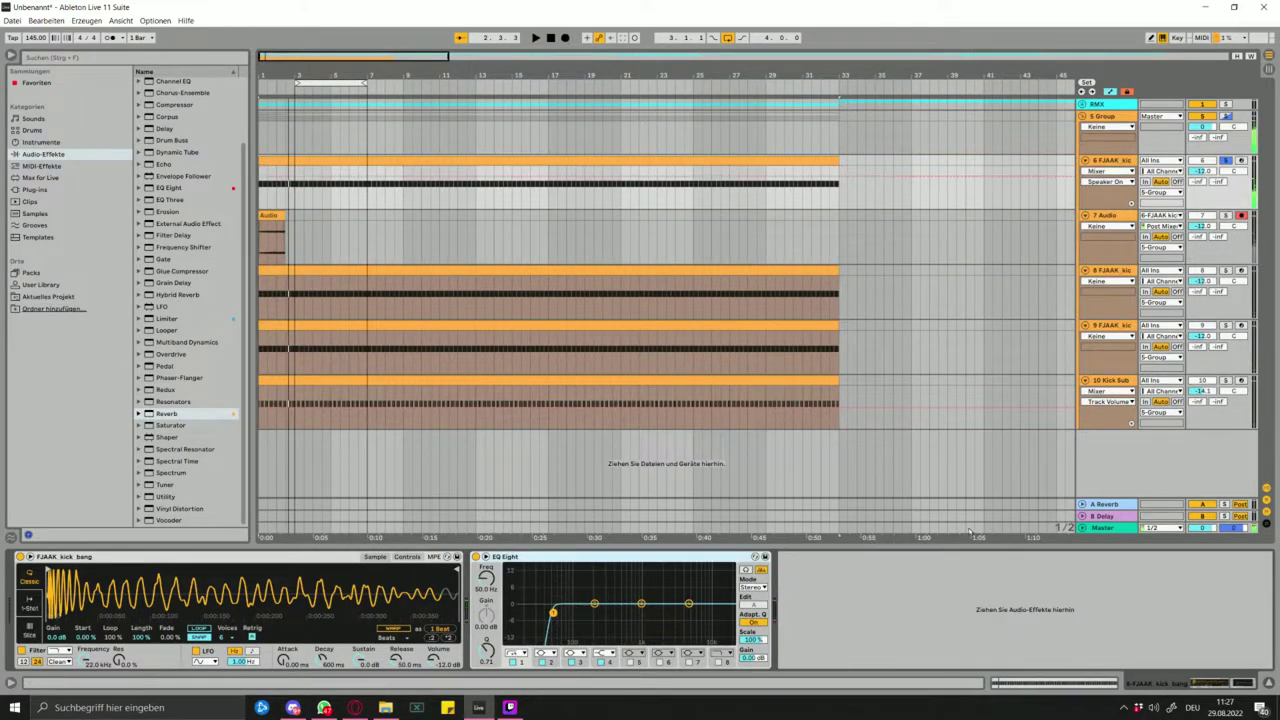
{"action": "left_click", "coordinate": [1242, 216]}
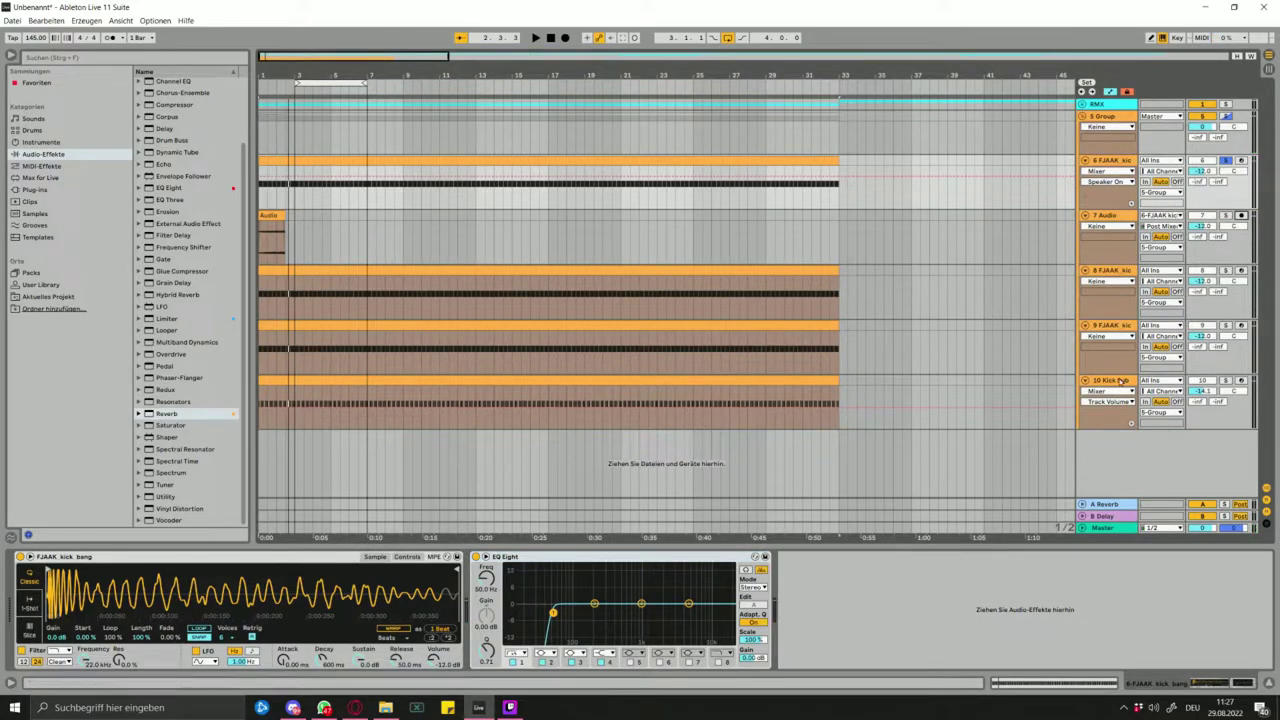
- Load the recorded reverb clip into the Simpler of a duplicated Kick Sub 909 Long track and delete the audio track
{"action": "key", "text": "ctrl+d"}
{"action": "left_click", "coordinate": [334, 421]}
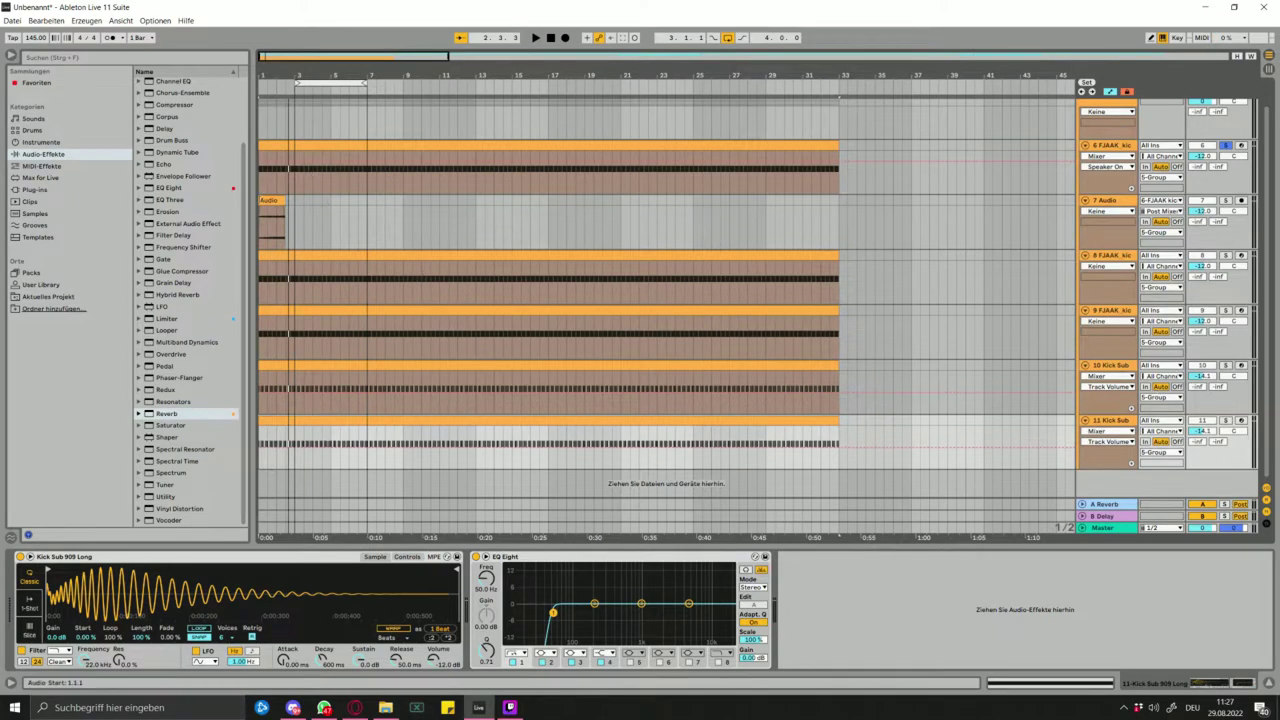
{"action": "left_click_drag", "start_coordinate": [270, 201], "coordinate": [180, 592]}
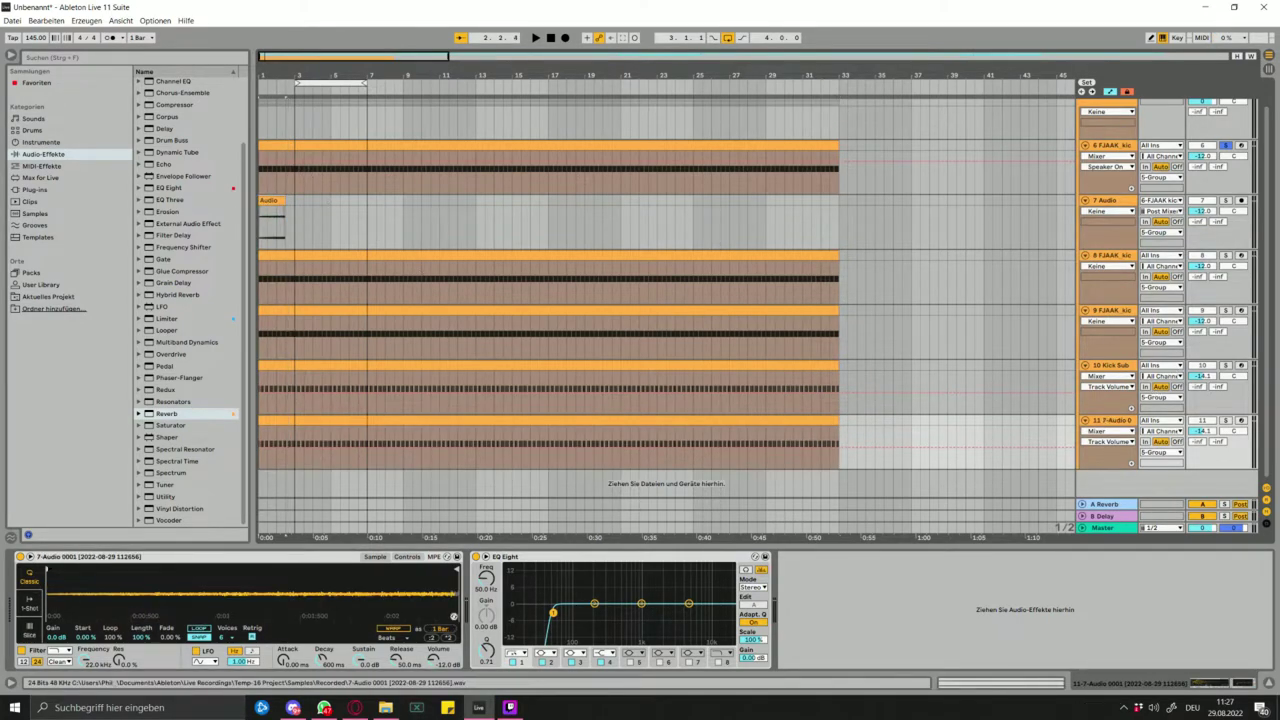
{"action": "left_click", "coordinate": [1126, 212]}
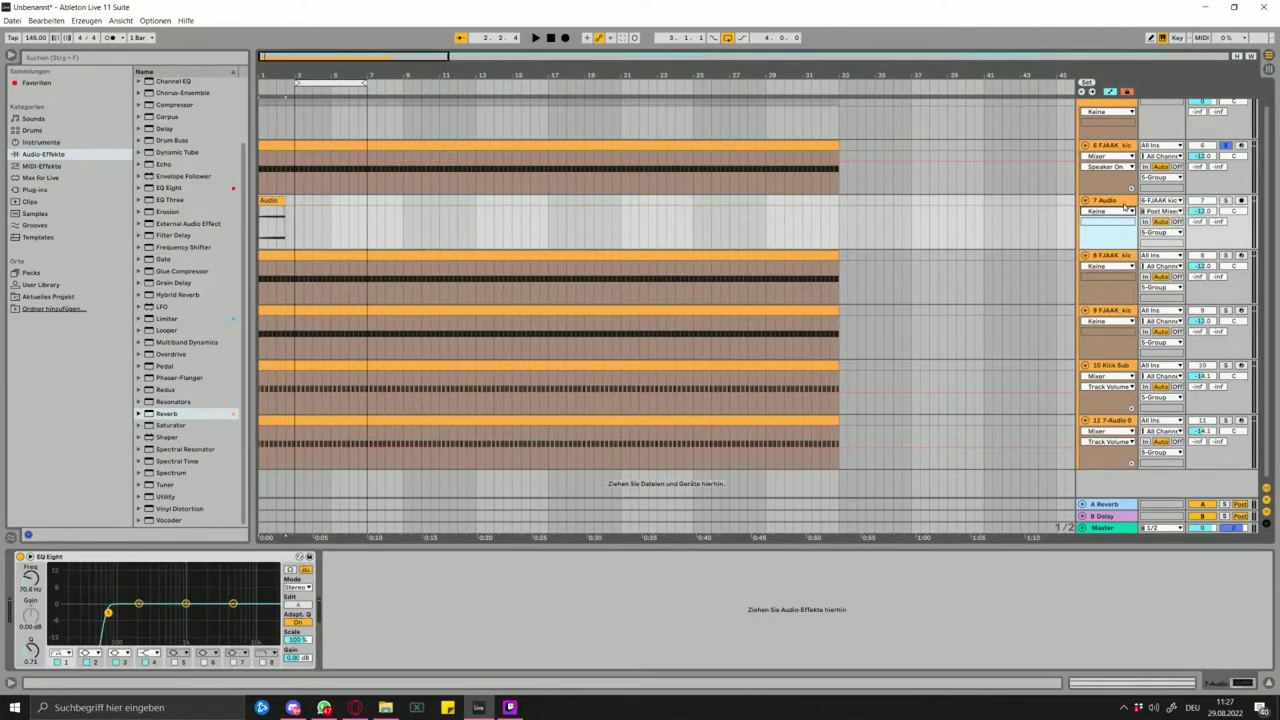
{"action": "key", "text": "Delete"}
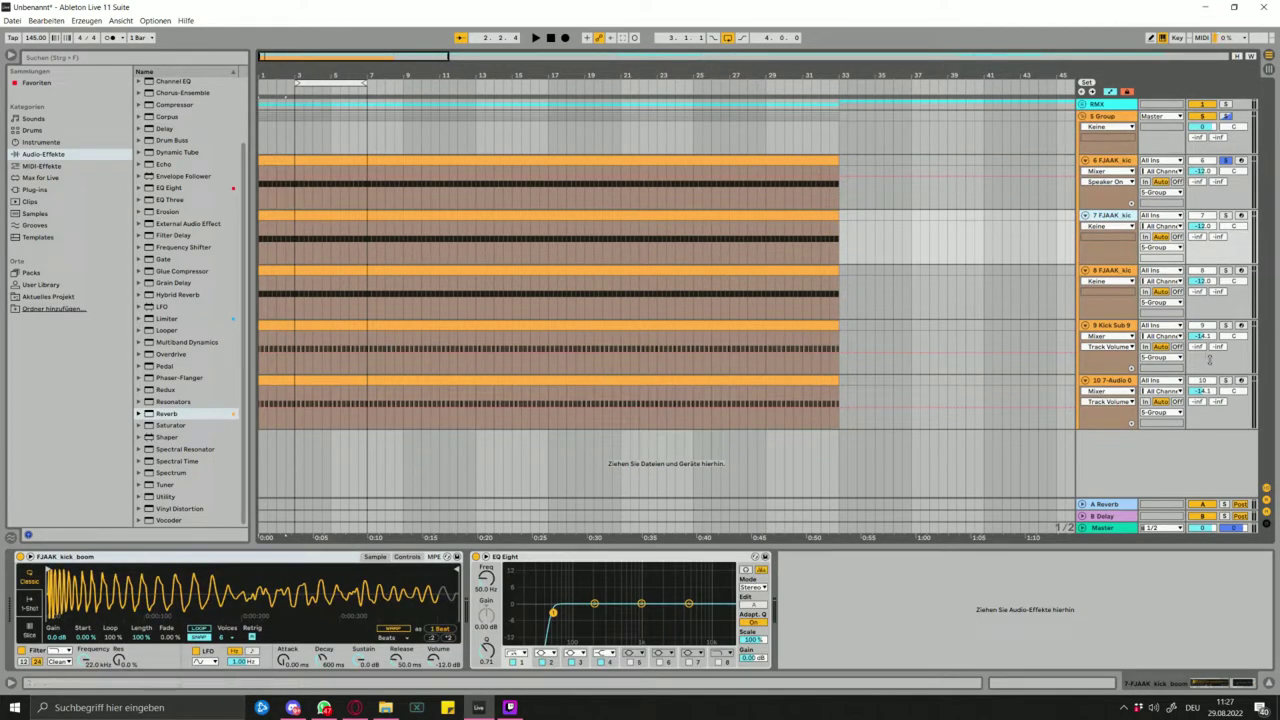
- Solo and play the recorded-sample track, setting its Simpler start marker just before 2 s and the attack to 0.24 ms
{"action": "key", "text": "space"}
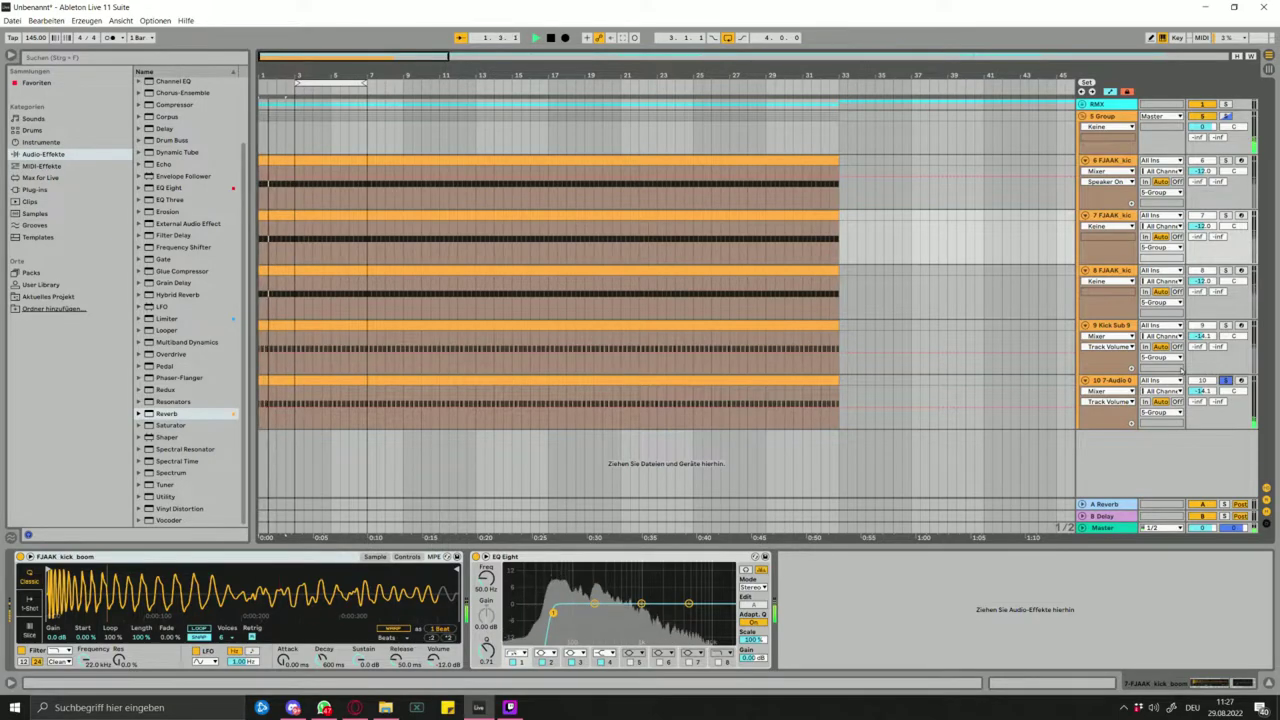
{"action": "left_click_drag", "start_coordinate": [284, 660], "coordinate": [284, 594]}
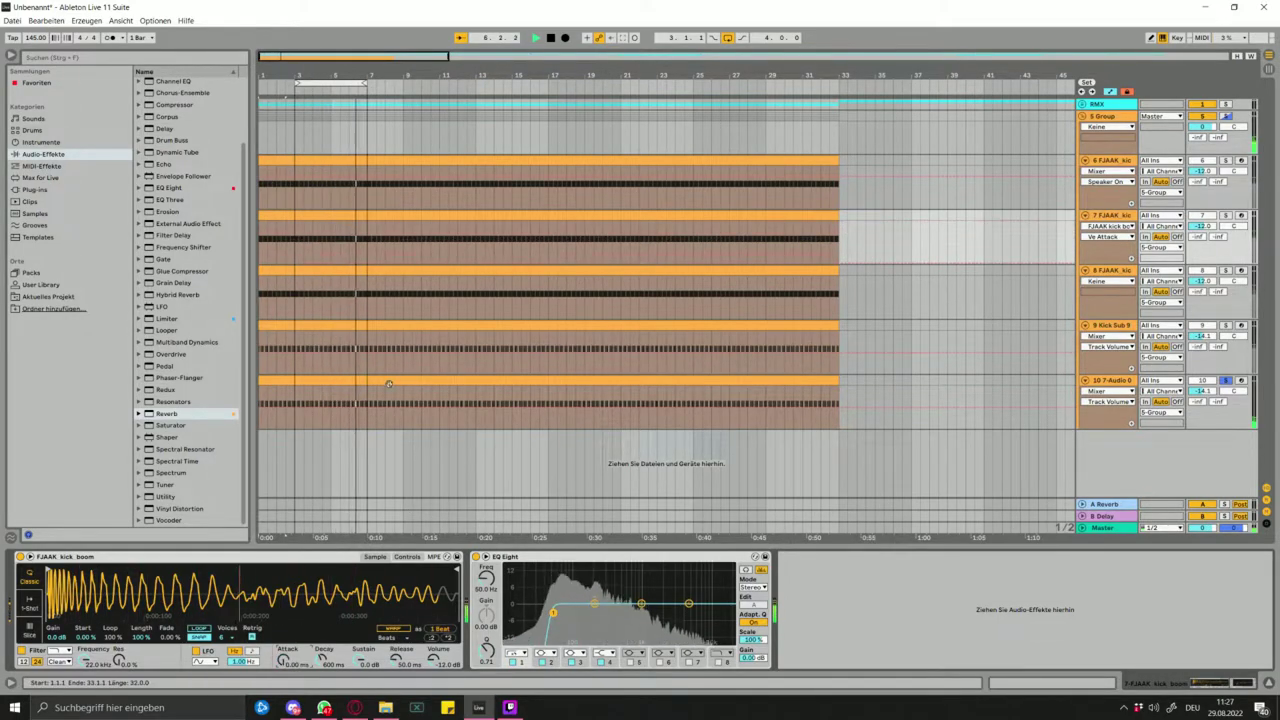
{"action": "left_click", "coordinate": [389, 383]}
{"action": "left_click_drag", "start_coordinate": [284, 662], "coordinate": [284, 639]}
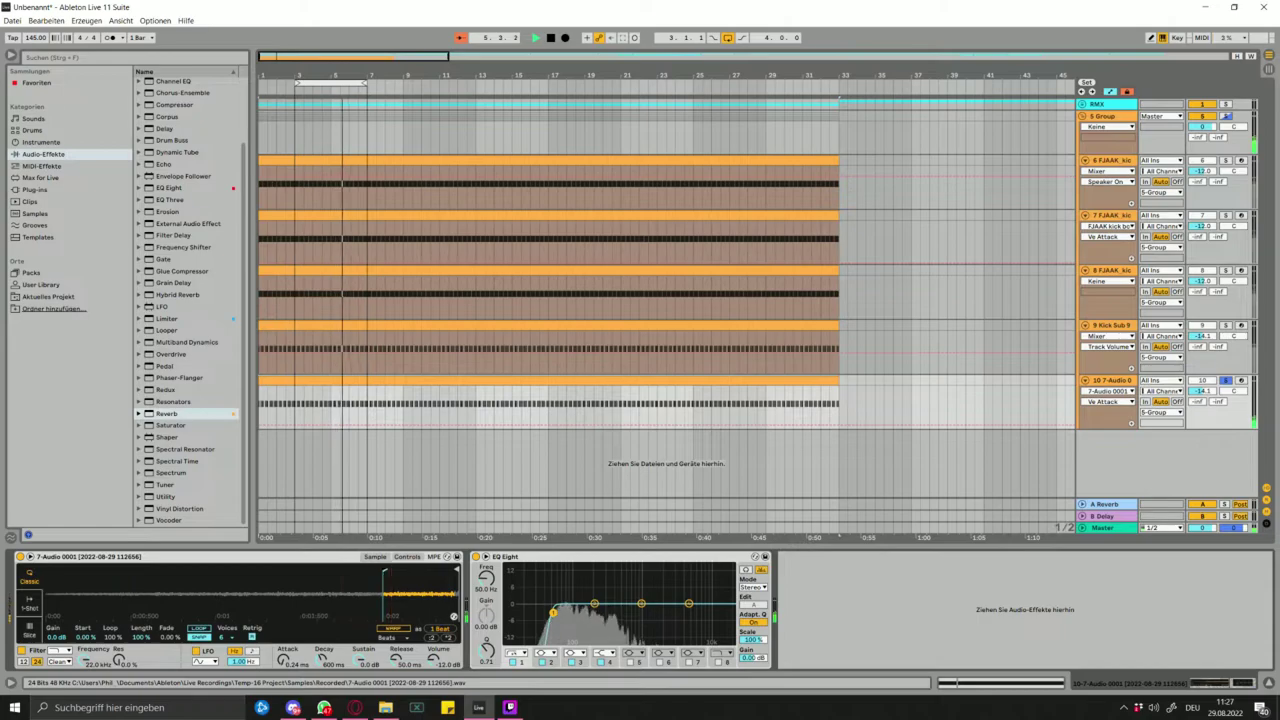
- Add Reverb to the recorded-sample track with 1.12 s decay, 48 % dry/wet and the diffusion high filter at 4.38 kHz
{"action": "key", "text": "minus"}
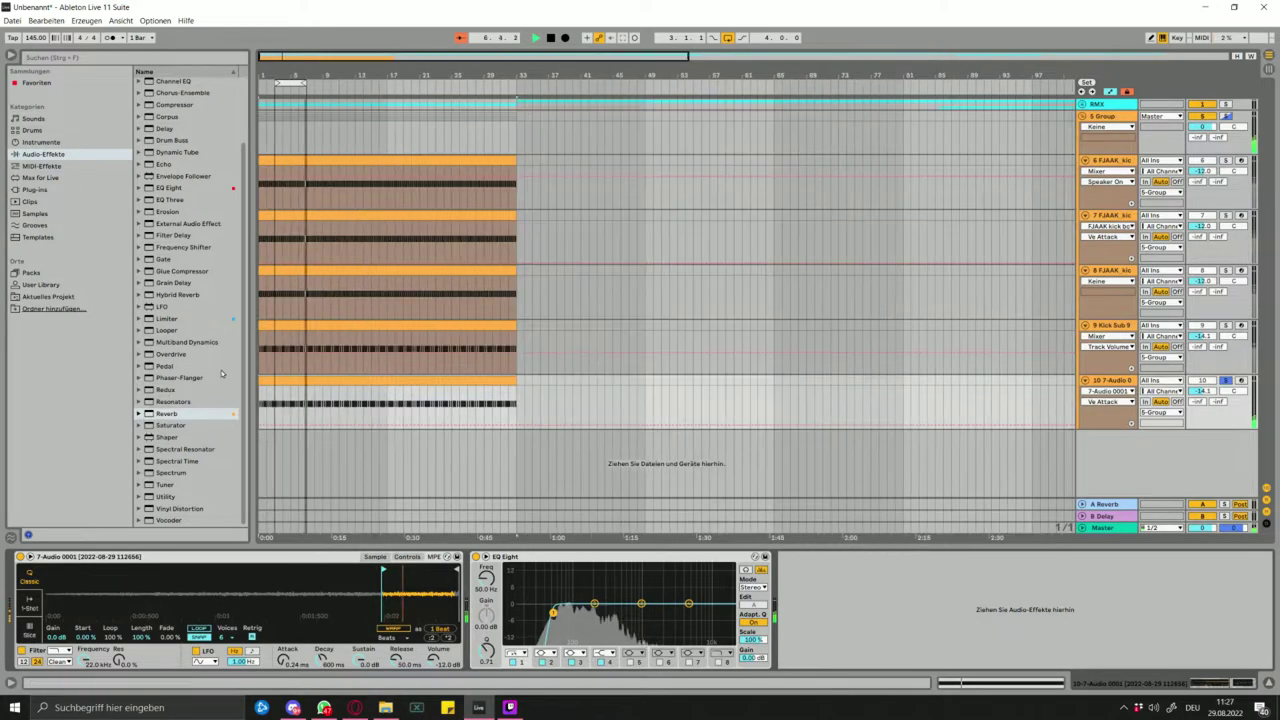
{"action": "double_click", "coordinate": [180, 414]}
{"action": "left_click_drag", "start_coordinate": [956, 660], "coordinate": [956, 663]}
{"action": "left_click_drag", "start_coordinate": [1076, 662], "coordinate": [1076, 693]}
{"action": "left_click_drag", "start_coordinate": [983, 597], "coordinate": [982, 600]}
{"action": "left_click_drag", "start_coordinate": [1071, 653], "coordinate": [1071, 631]}
{"action": "left_click_drag", "start_coordinate": [982, 600], "coordinate": [984, 596]}
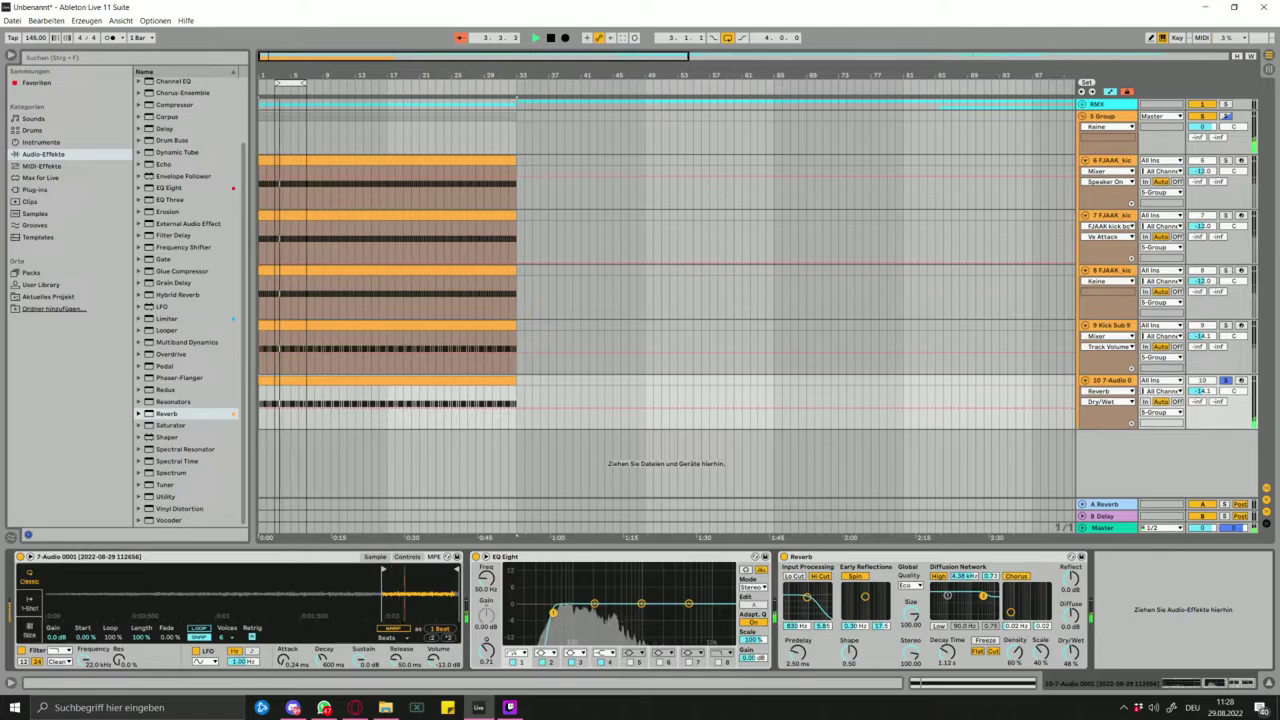
- Add the favourite Ducking preset to the recorded-sample track and, with the whole kick group soloed, raise the track's volume to -0.3 dB
{"action": "left_click", "coordinate": [70, 83]}
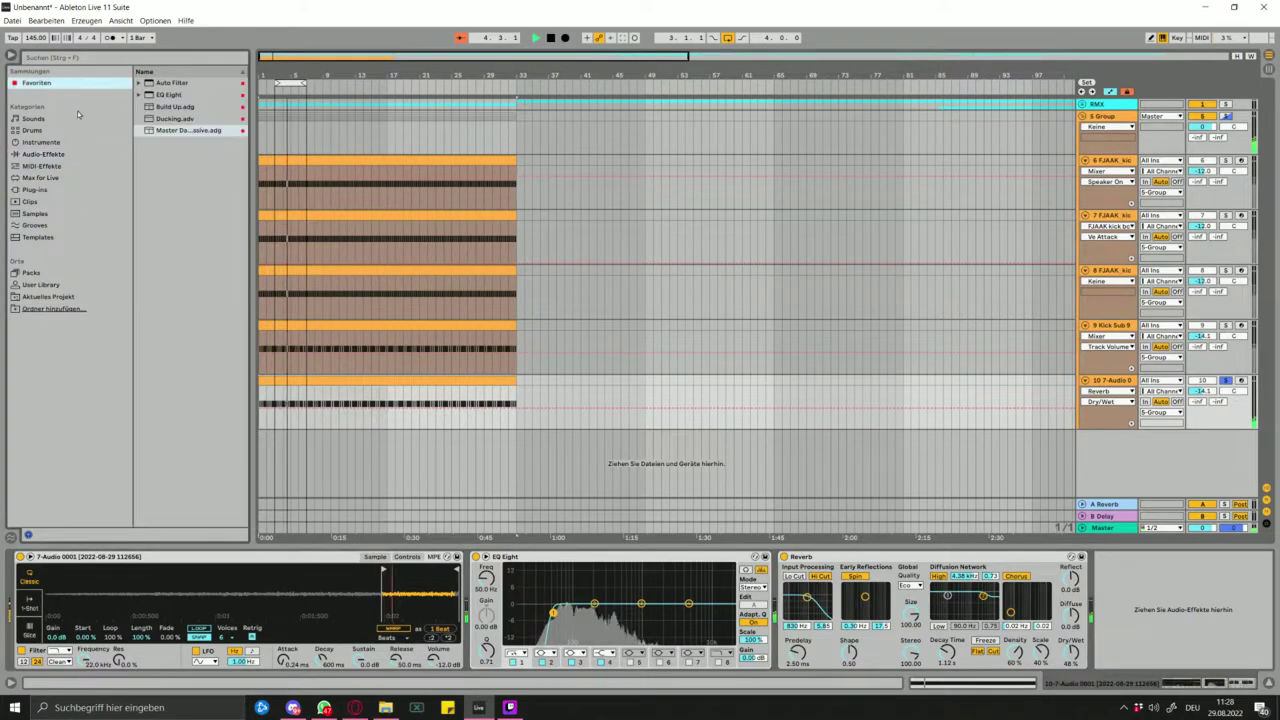
{"action": "double_click", "coordinate": [187, 119]}
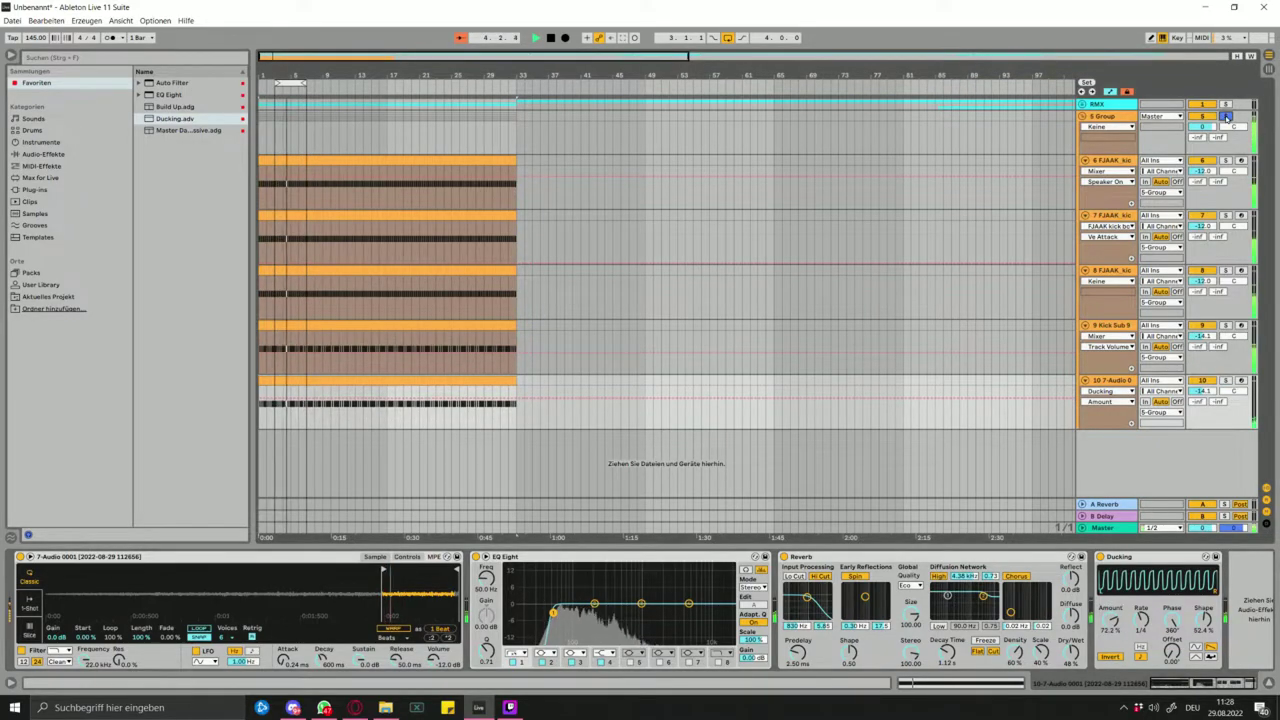
{"action": "left_click_drag", "start_coordinate": [1203, 391], "coordinate": [1203, 356]}
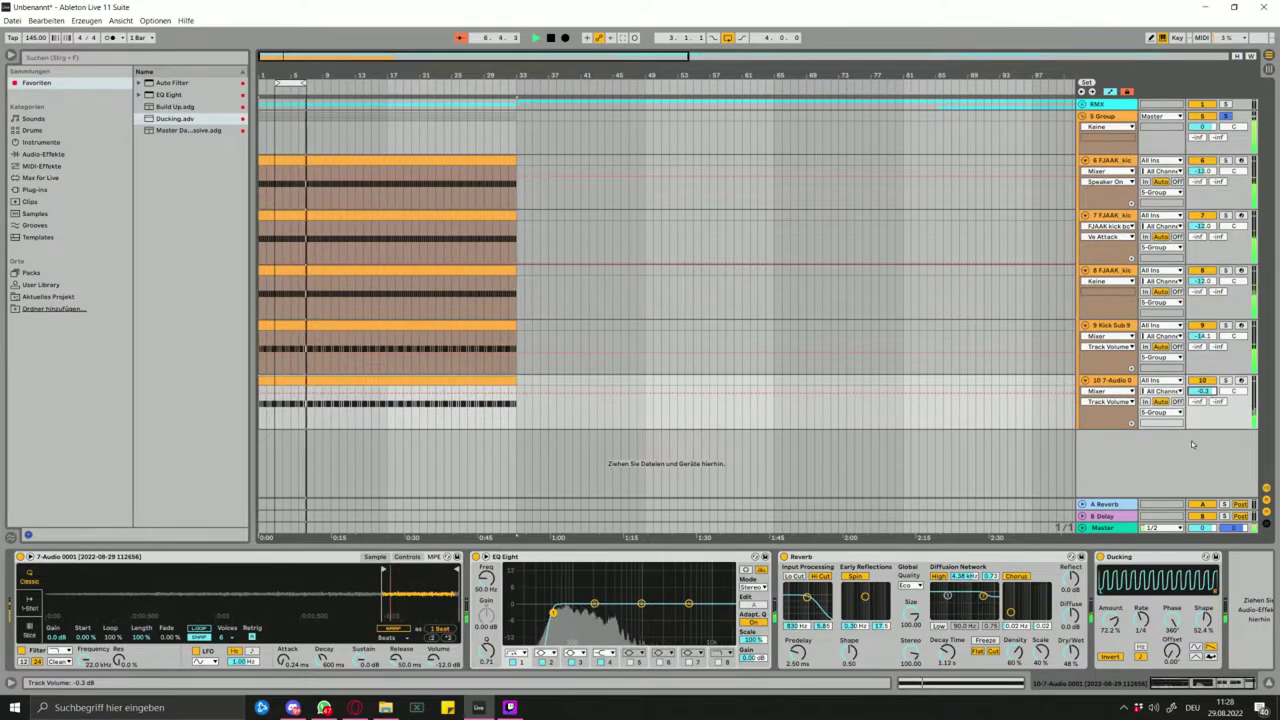
- Compare the kick mix with the recorded-sample track muted and unmuted, and with its Reverb bypassed and active
{"action": "left_click", "coordinate": [1205, 382]}
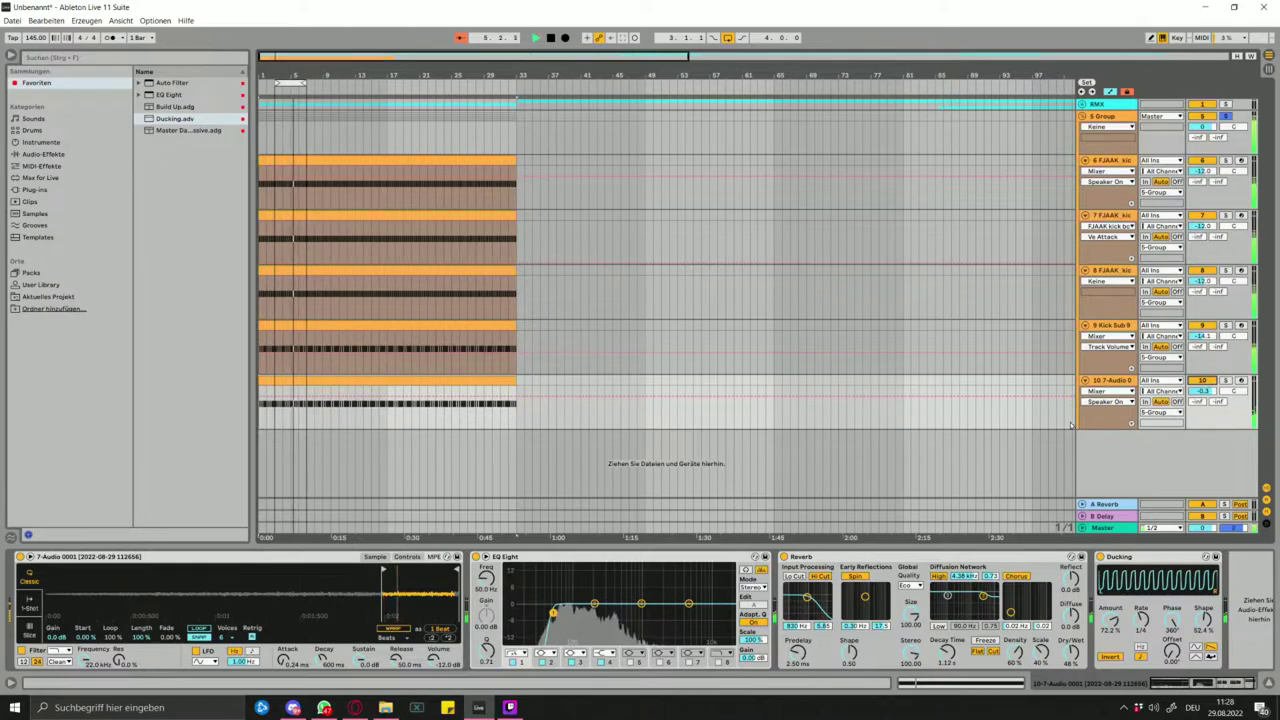
{"action": "left_click", "coordinate": [785, 558]}
{"action": "left_click", "coordinate": [785, 558]}
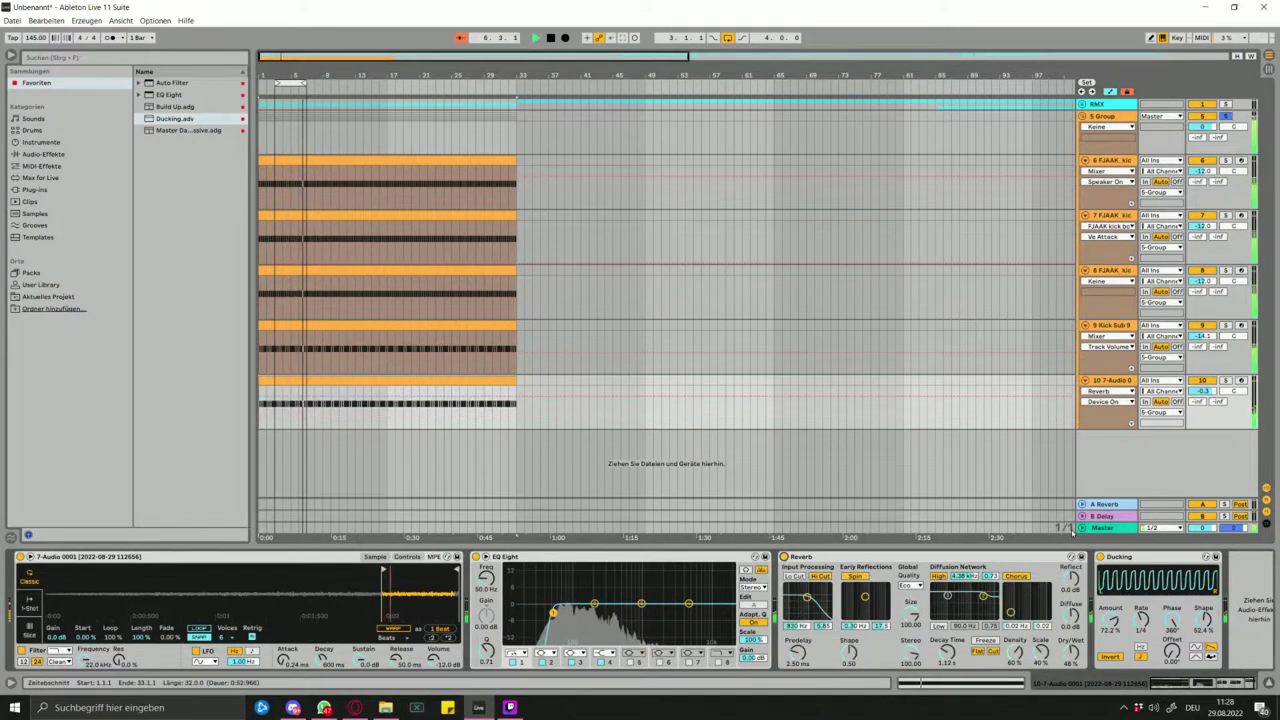
- Set the Ducking amount to 51.6 %, the Reverb dry/wet to 56 % and the recorded-sample track's volume to 6.0 dB
{"action": "left_click_drag", "start_coordinate": [1114, 623], "coordinate": [1072, 653]}
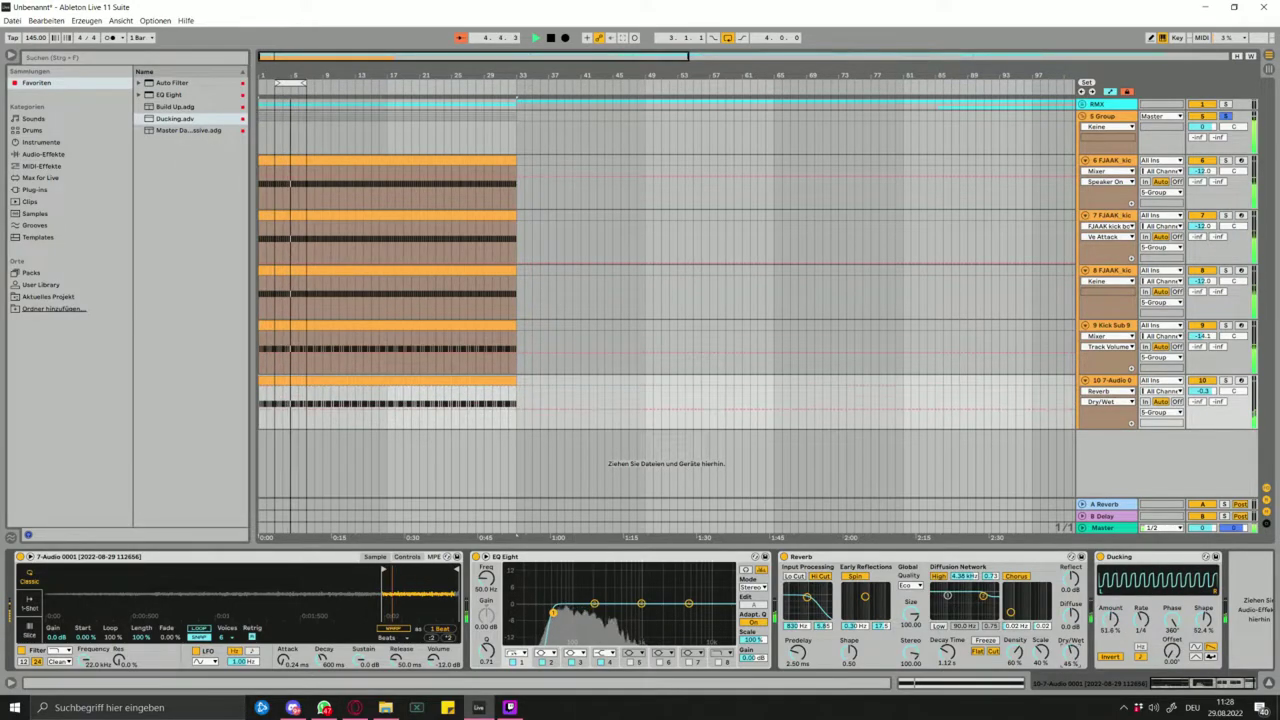
{"action": "left_click", "coordinate": [1200, 391]}
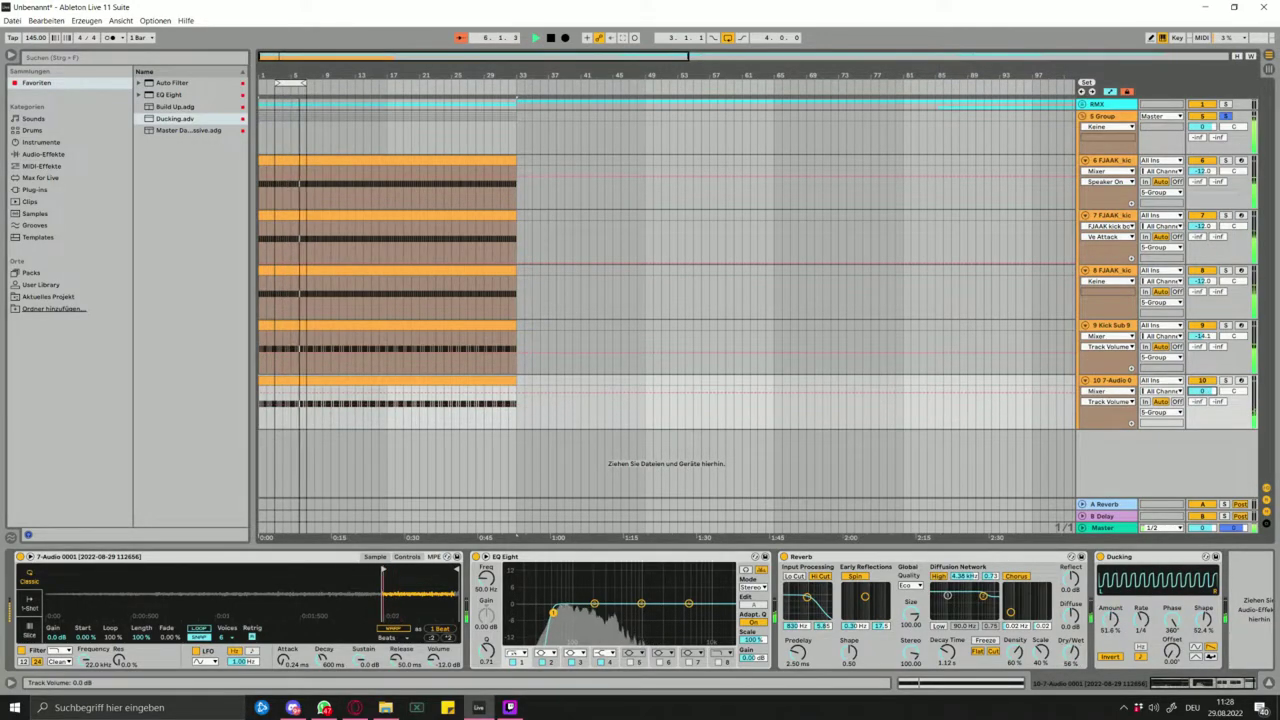
{"action": "left_click_drag", "start_coordinate": [1200, 391], "coordinate": [1200, 370]}
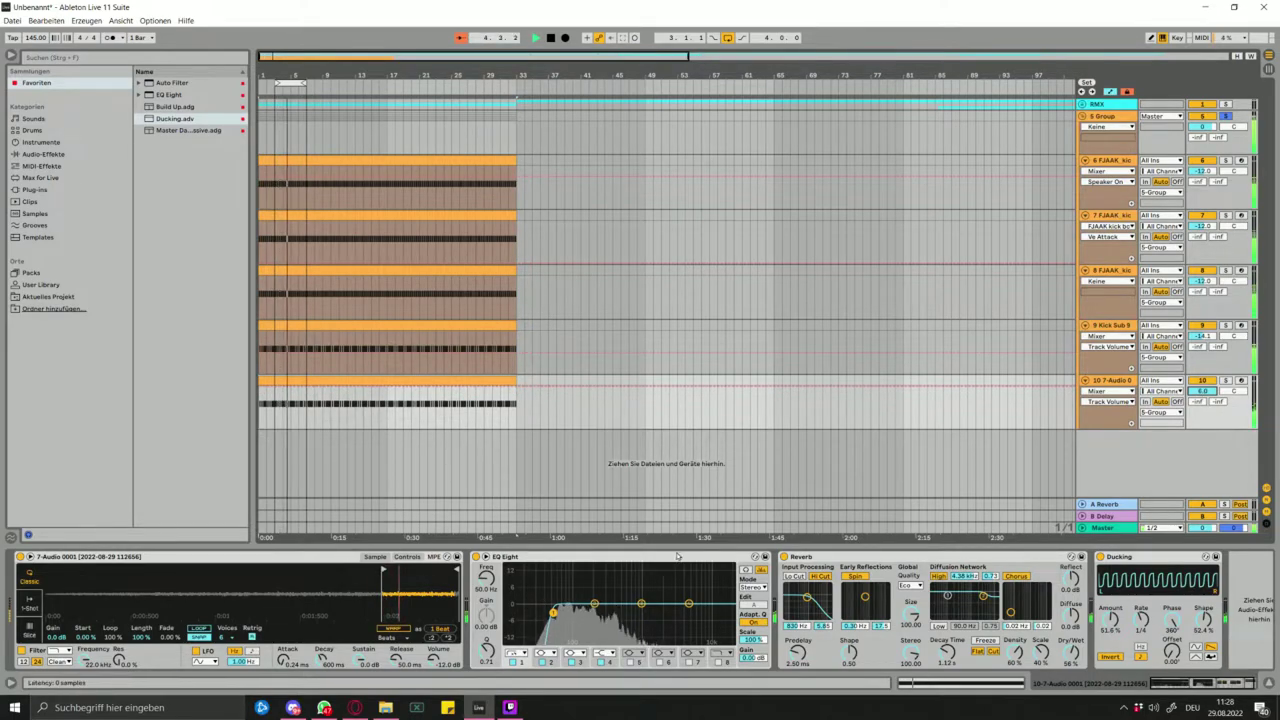
- Raise the low cut of the recorded-sample track's EQ Eight to 108 Hz and set its Reverb dry/wet to 63 %
{"action": "mouse_move", "coordinate": [553, 611]}
{"action": "left_mouse_down"}
{"action": "mouse_move", "coordinate": [593, 612]}
{"action": "mouse_move", "coordinate": [574, 613]}
{"action": "left_mouse_up"}
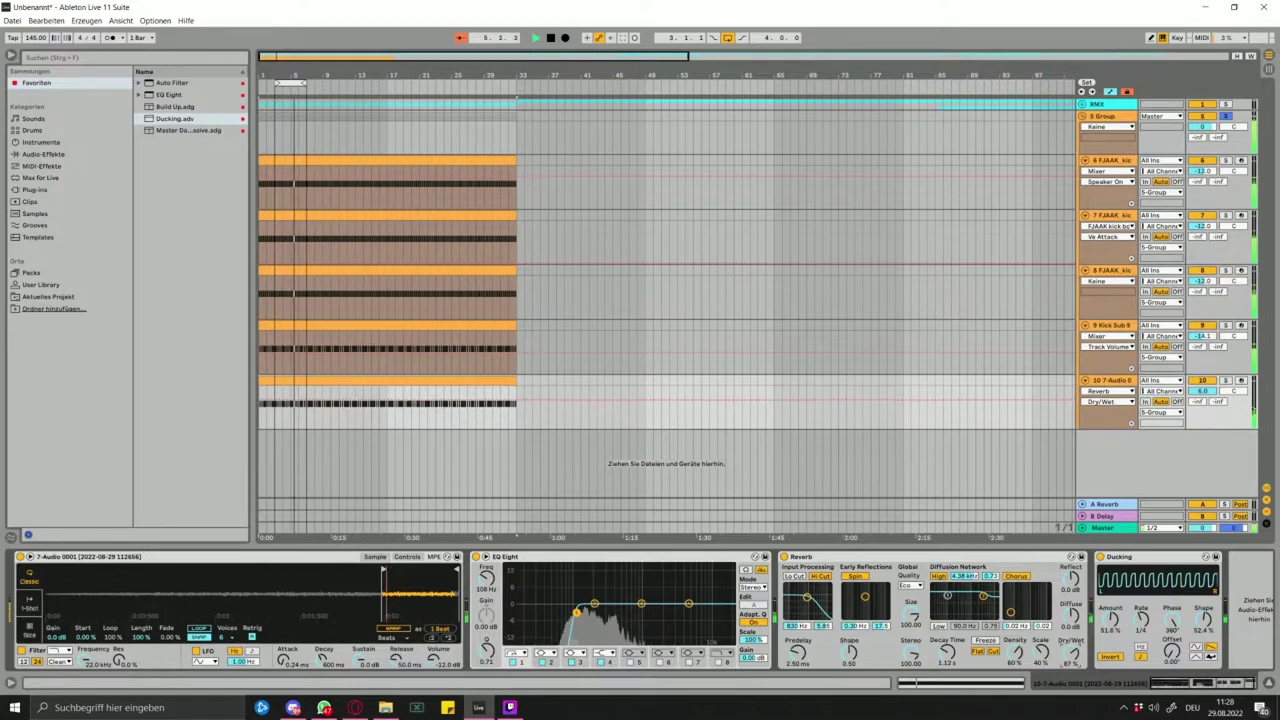
{"action": "mouse_move", "coordinate": [1120, 557]}
{"action": "left_mouse_down"}
{"action": "mouse_move", "coordinate": [845, 560]}
{"action": "mouse_move", "coordinate": [1130, 562]}
{"action": "left_mouse_up"}
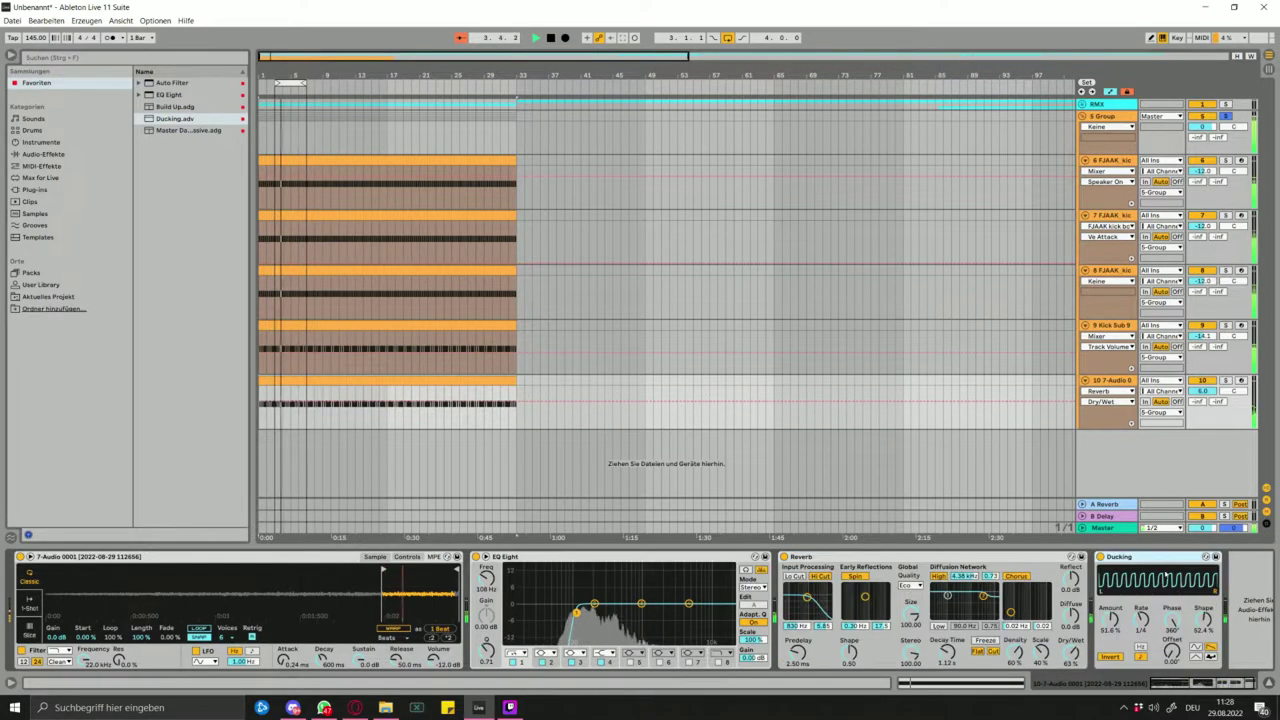
{"action": "key", "text": "space"}
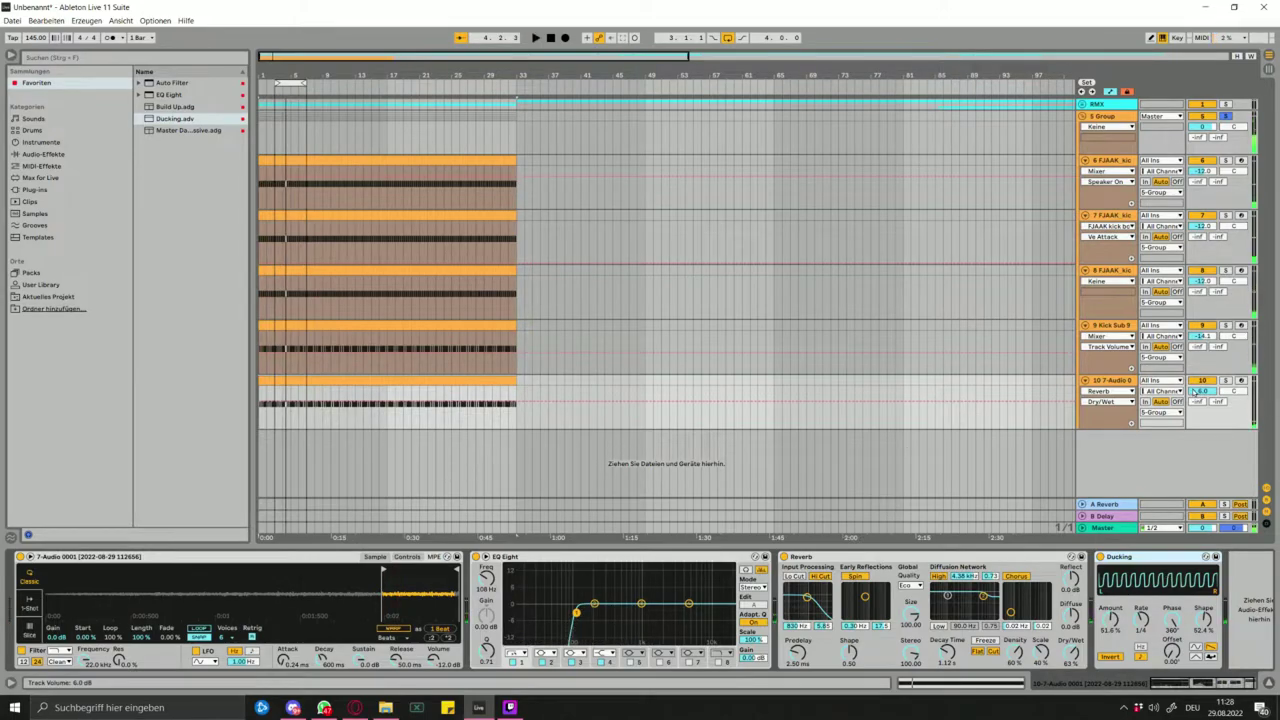
- Set the recorded-sample track's volume to 0 dB and check the kick mix with that track muted
{"action": "left_click", "coordinate": [1200, 391]}
{"action": "key", "text": "space"}
{"action": "left_click", "coordinate": [1206, 381]}
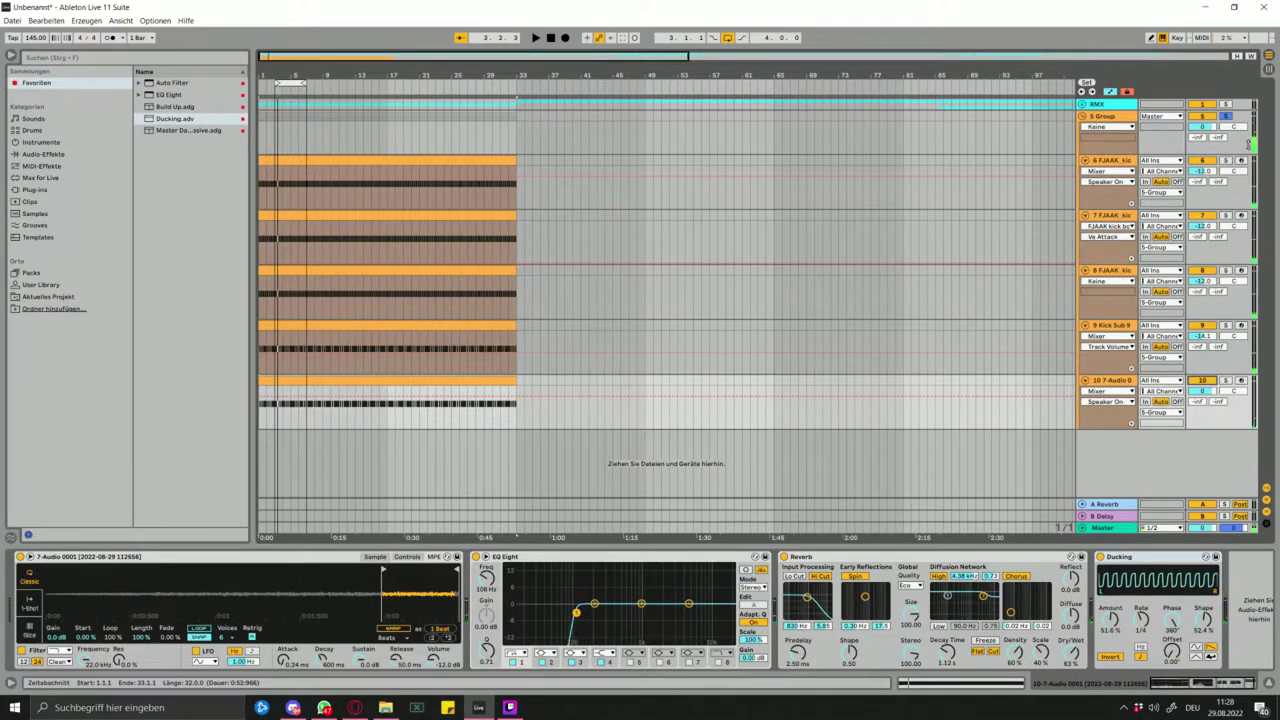
- Solo the three FJAAK kick tracks one by one during playback and compare them with the whole soloed group
{"action": "left_click", "coordinate": [1225, 160]}
{"action": "key", "text": "space"}
{"action": "left_click", "coordinate": [1228, 215]}
{"action": "key", "text": "space"}
{"action": "left_click", "coordinate": [1225, 270]}
{"action": "key", "text": "space"}
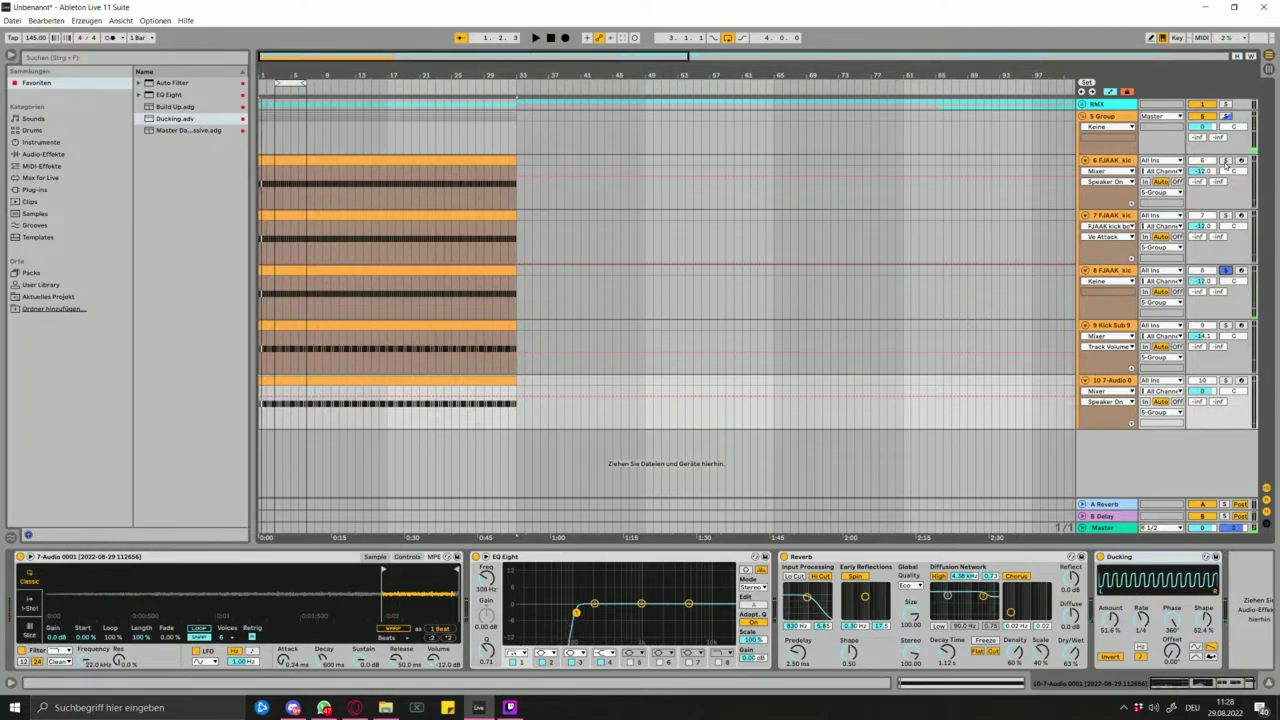
{"action": "key", "text": "space"}
{"action": "left_click", "coordinate": [1226, 215]}
{"action": "left_click", "coordinate": [1226, 116]}
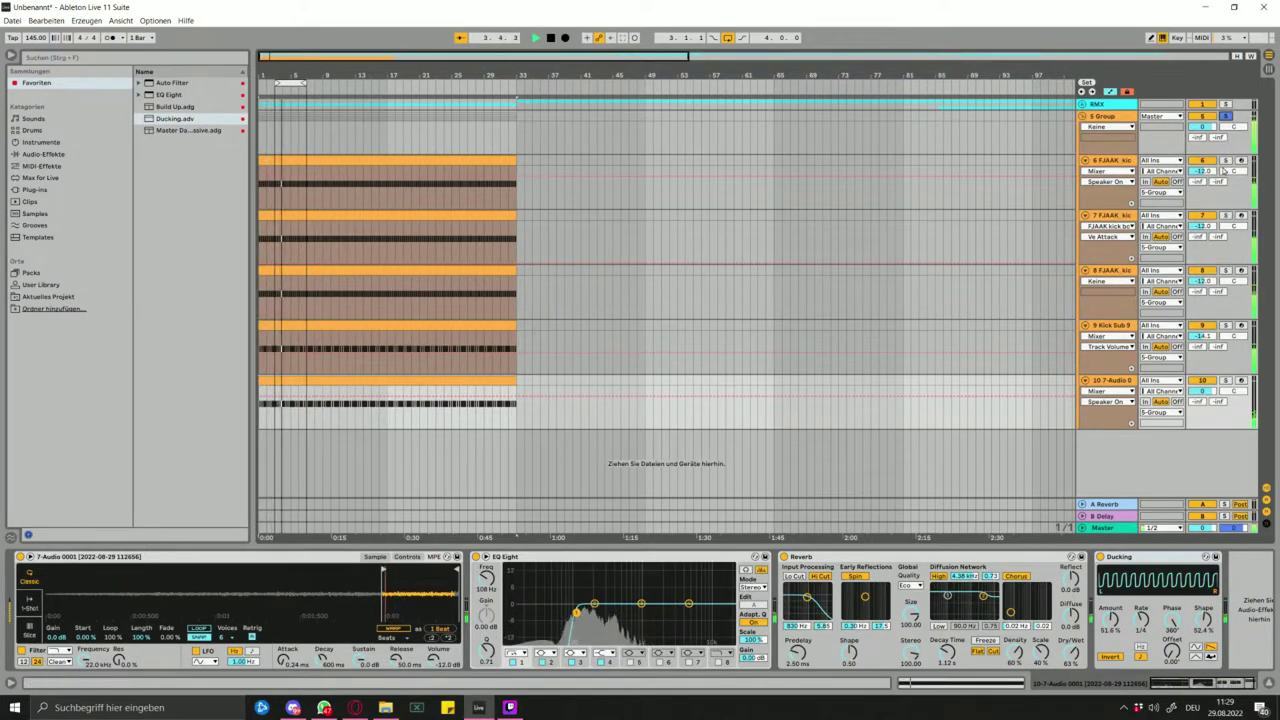
{"action": "left_click", "coordinate": [1226, 160]}
{"action": "left_click", "coordinate": [1226, 215]}
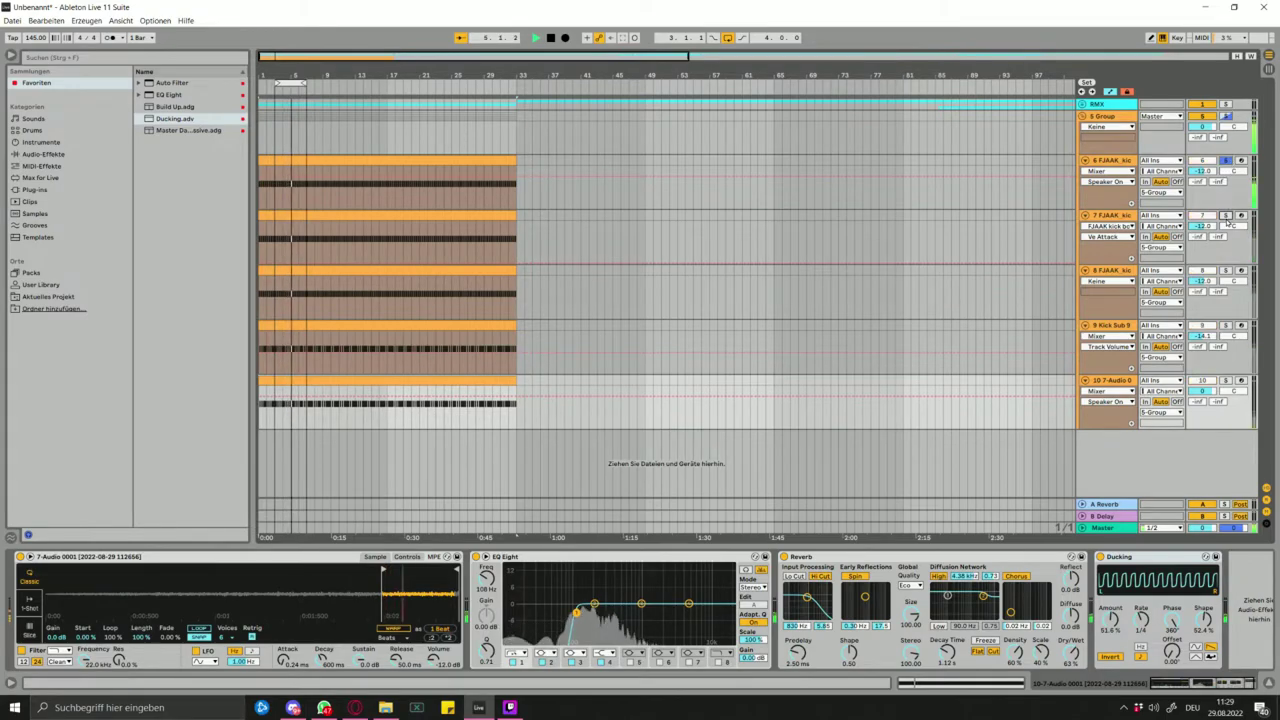
{"action": "left_click", "coordinate": [1226, 215]}
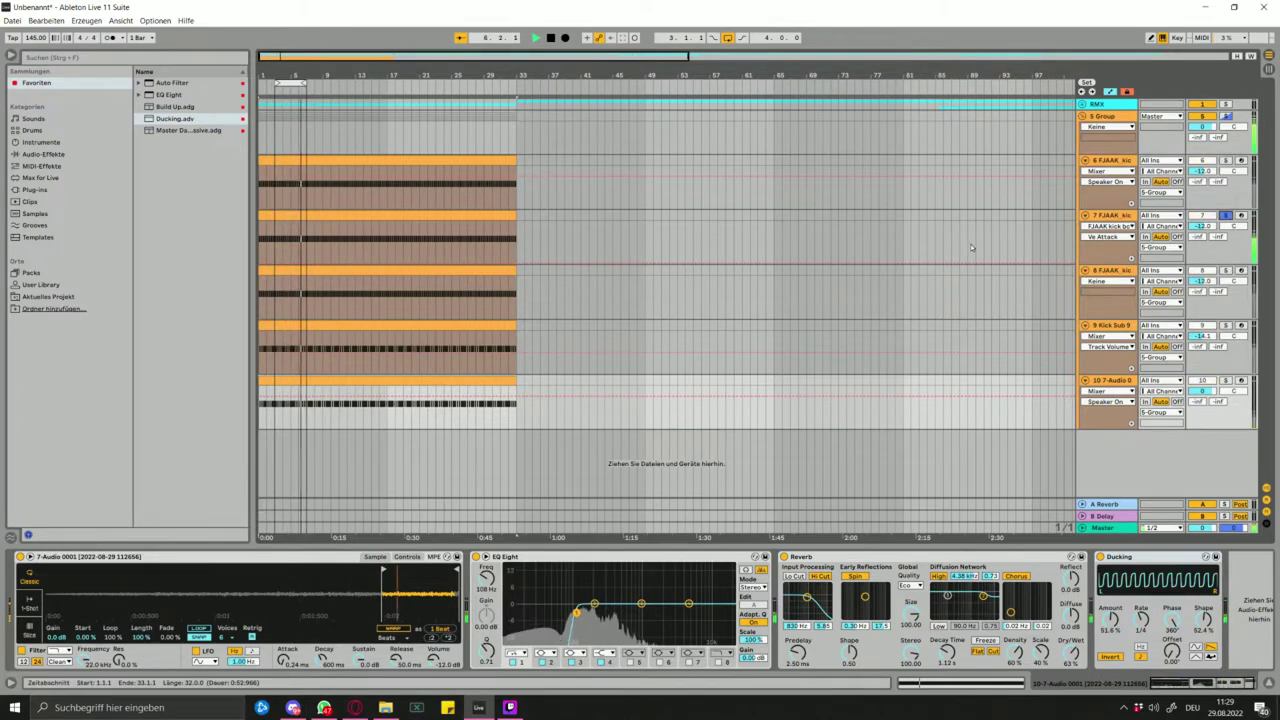
- Cut the highs of the FJAAK kick boom track at 3.03 kHz with EQ Eight band 8, and play the whole soloed kick group
{"action": "left_click", "coordinate": [470, 213]}
{"action": "key", "text": "space"}
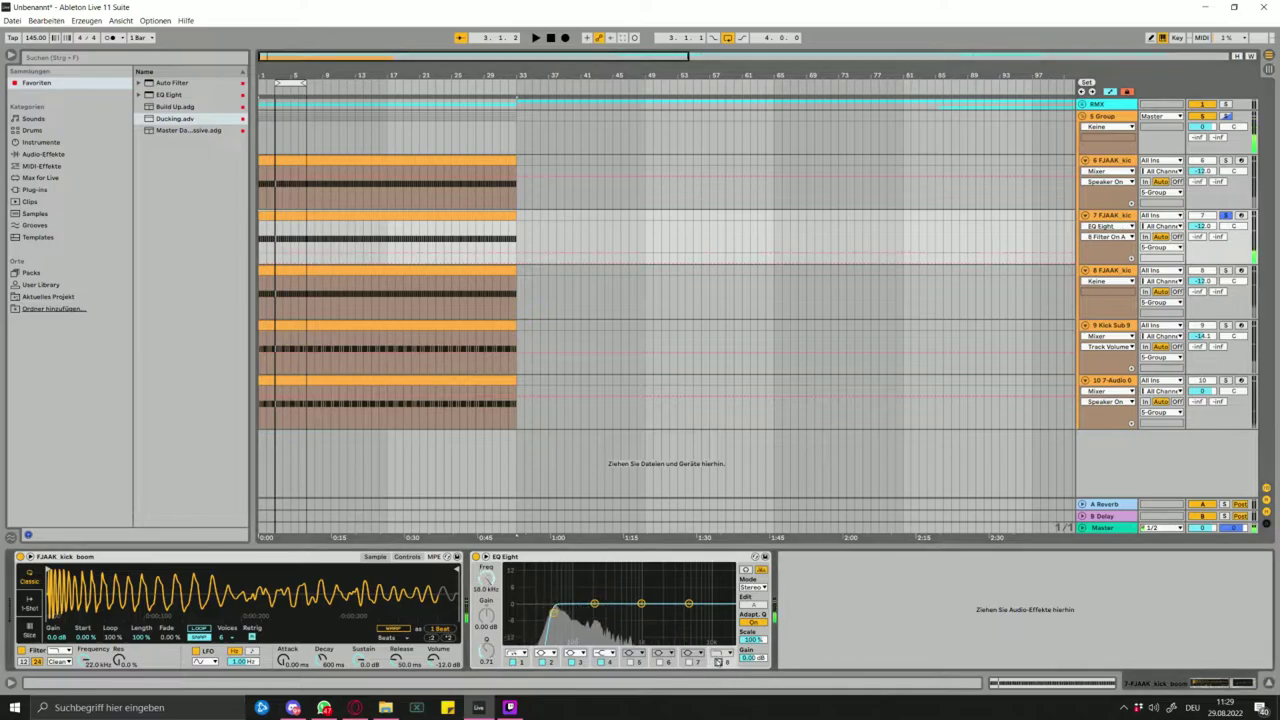
{"action": "key", "text": "space"}
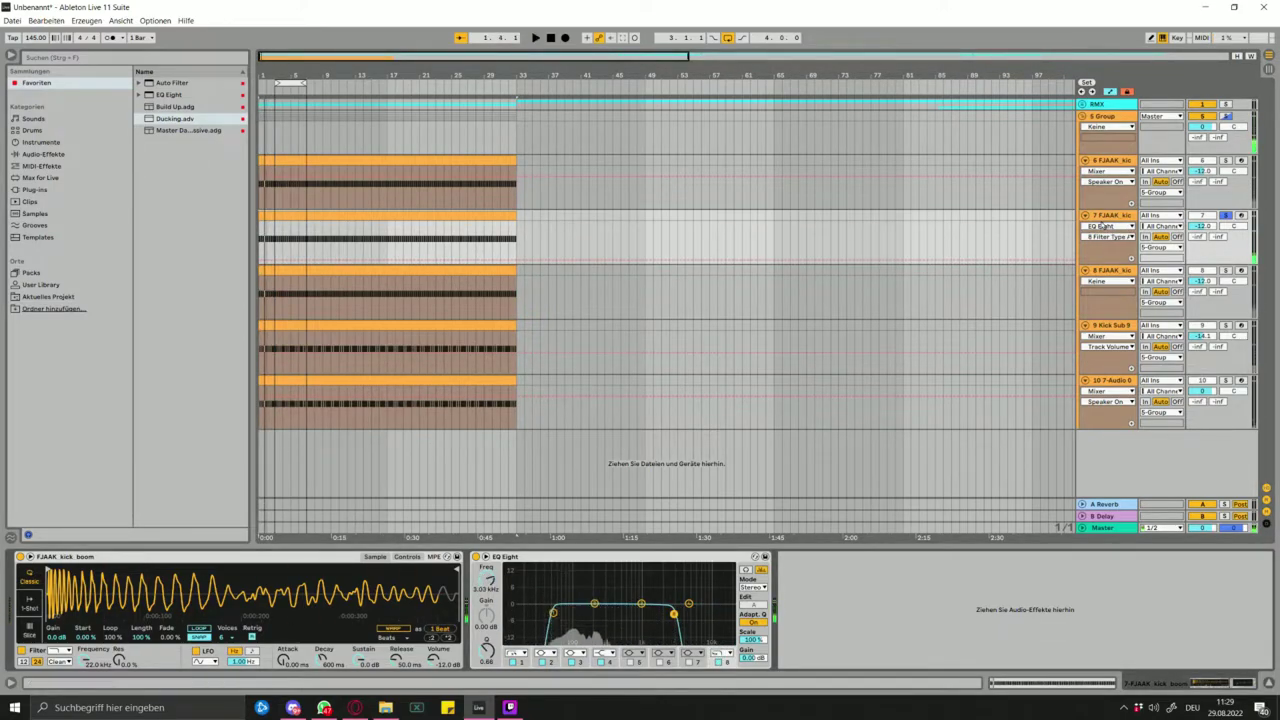
{"action": "left_click", "coordinate": [1226, 117]}
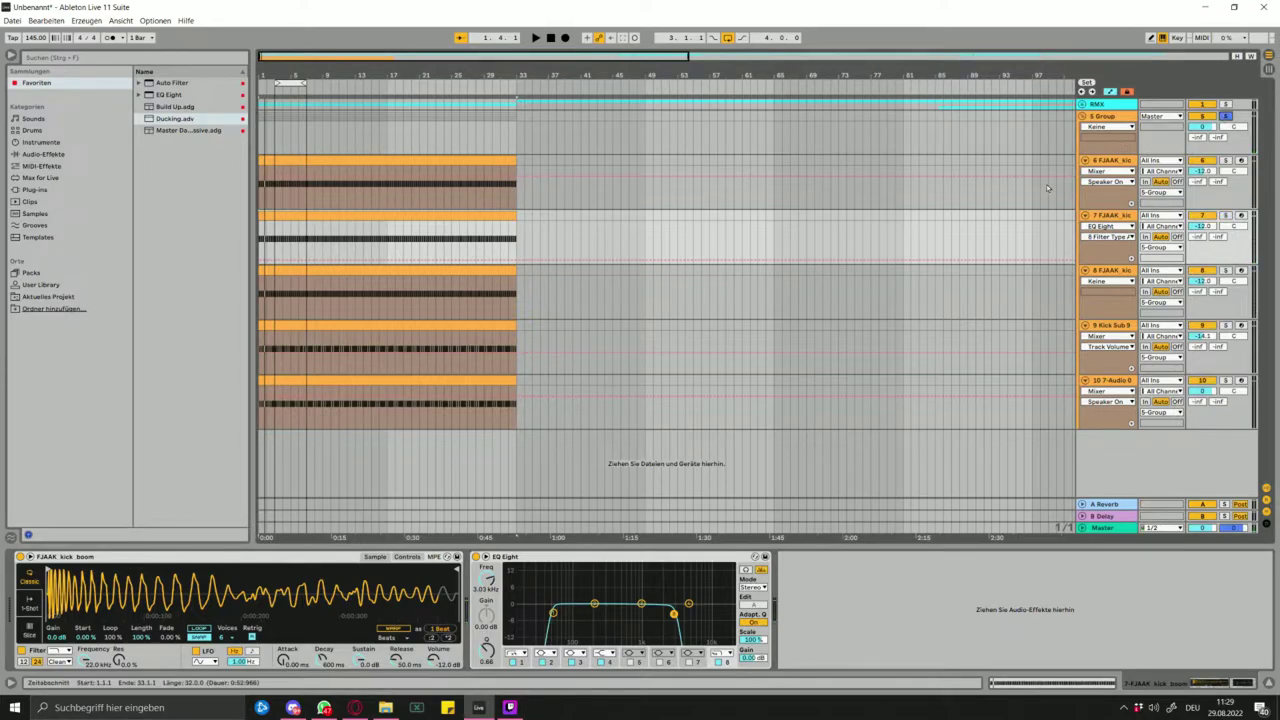
{"action": "key", "text": "space"}
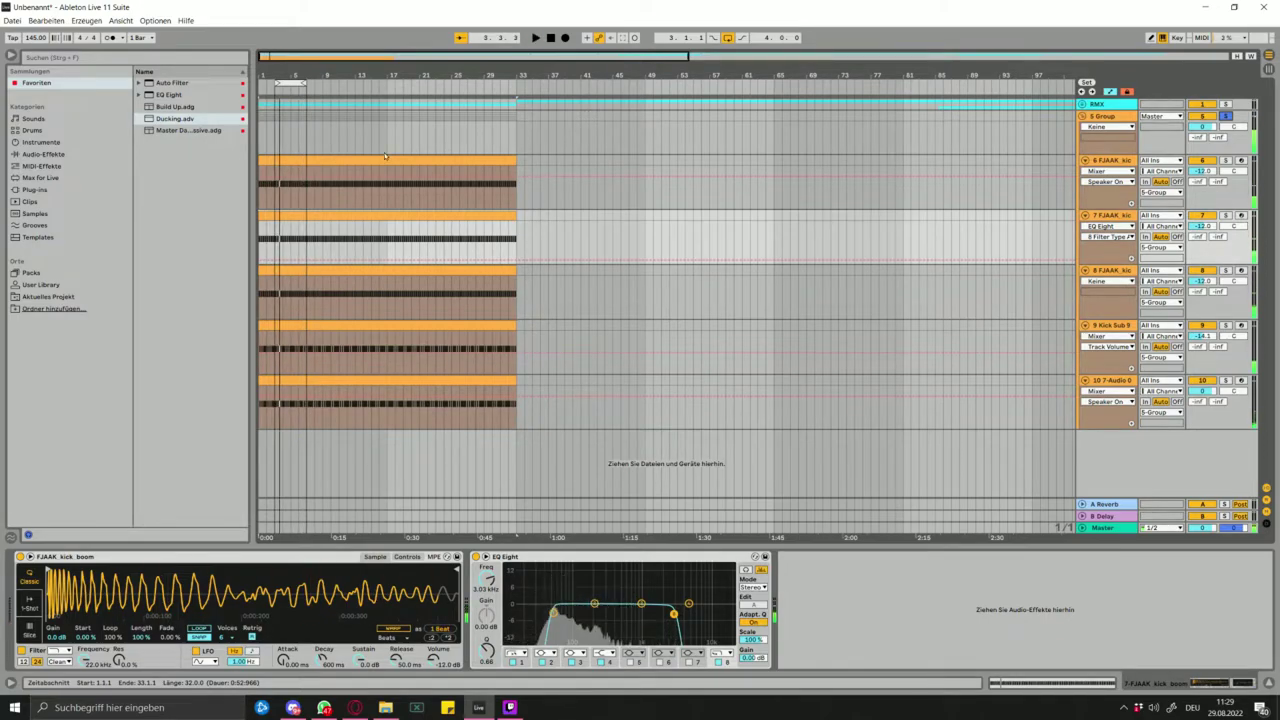
- Widen the browser and open the HNS1 Kicks - Wet folder of HITECH NINJA SAMPLES Vol.1 in the User Library samples
{"action": "left_click", "coordinate": [41, 285]}
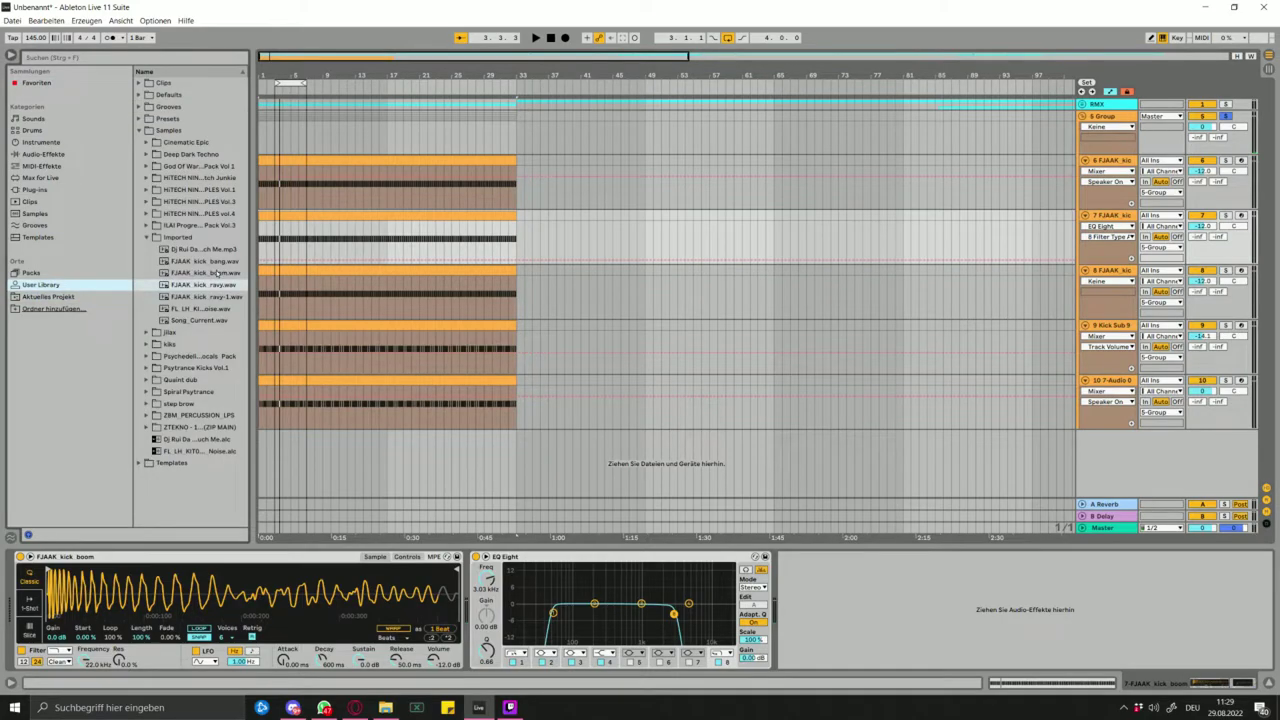
{"action": "left_click", "coordinate": [199, 332]}
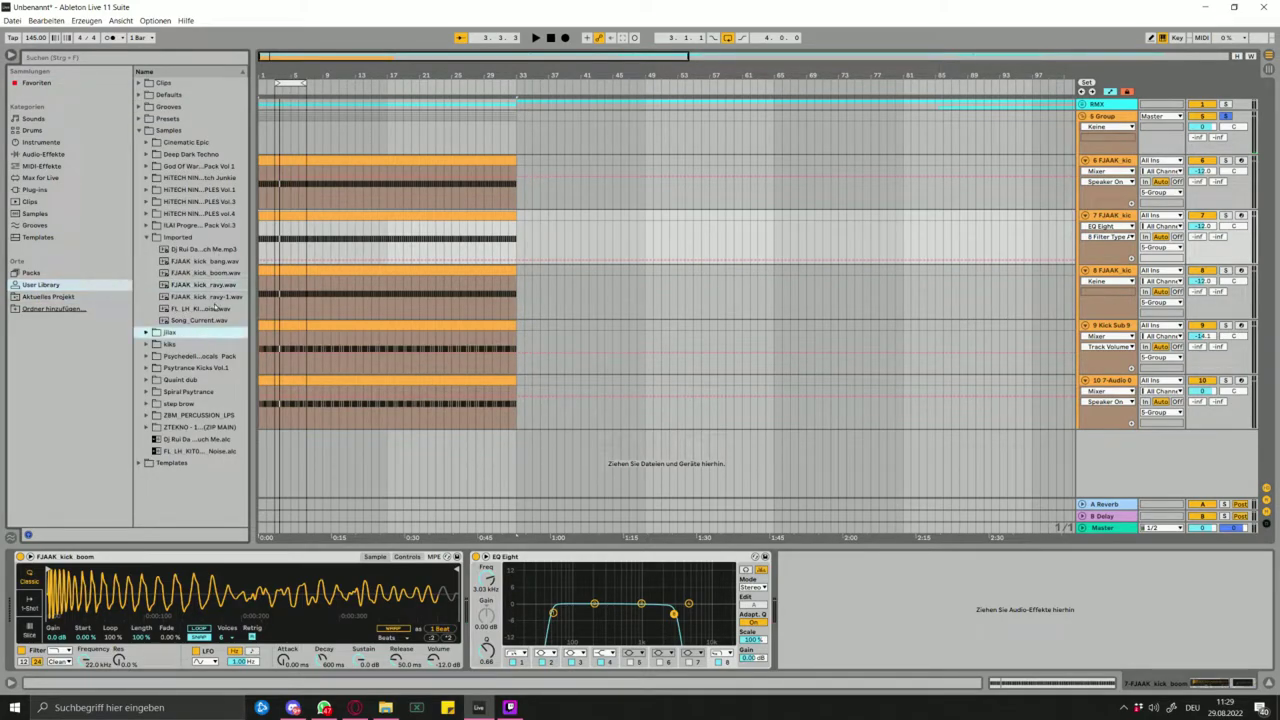
{"action": "left_click_drag", "start_coordinate": [262, 256], "coordinate": [400, 256]}
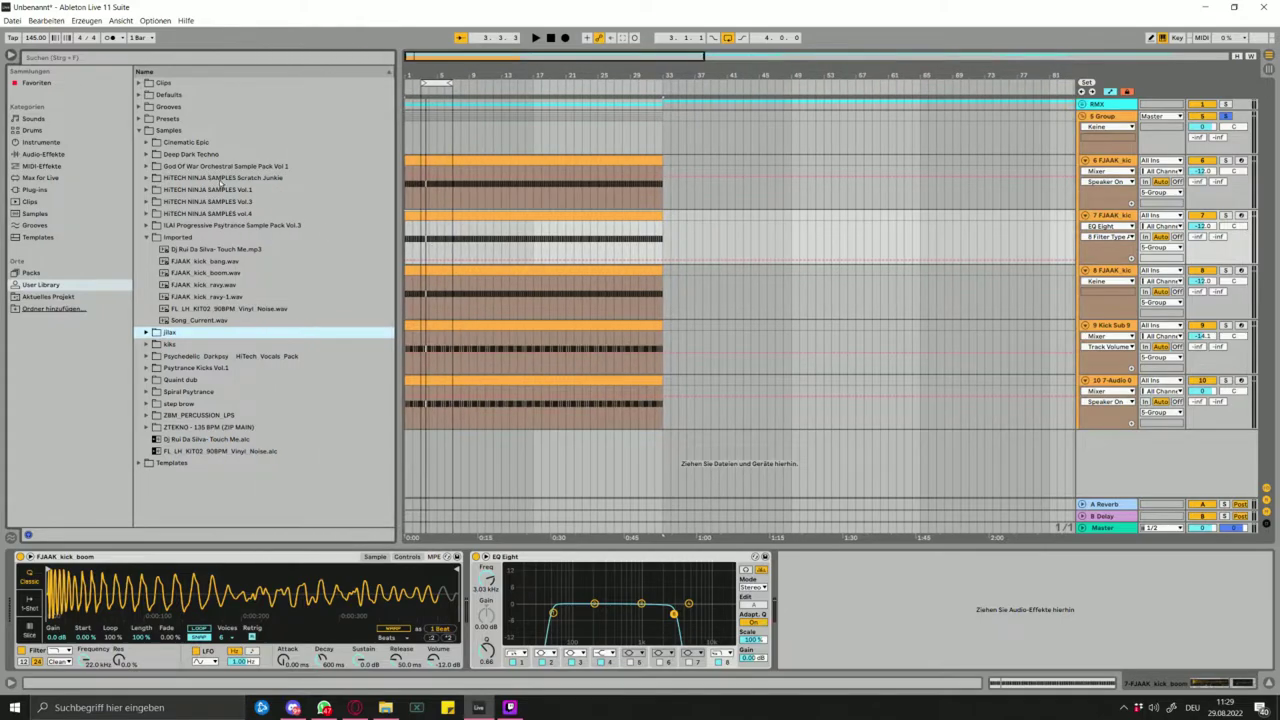
{"action": "left_click", "coordinate": [222, 179]}
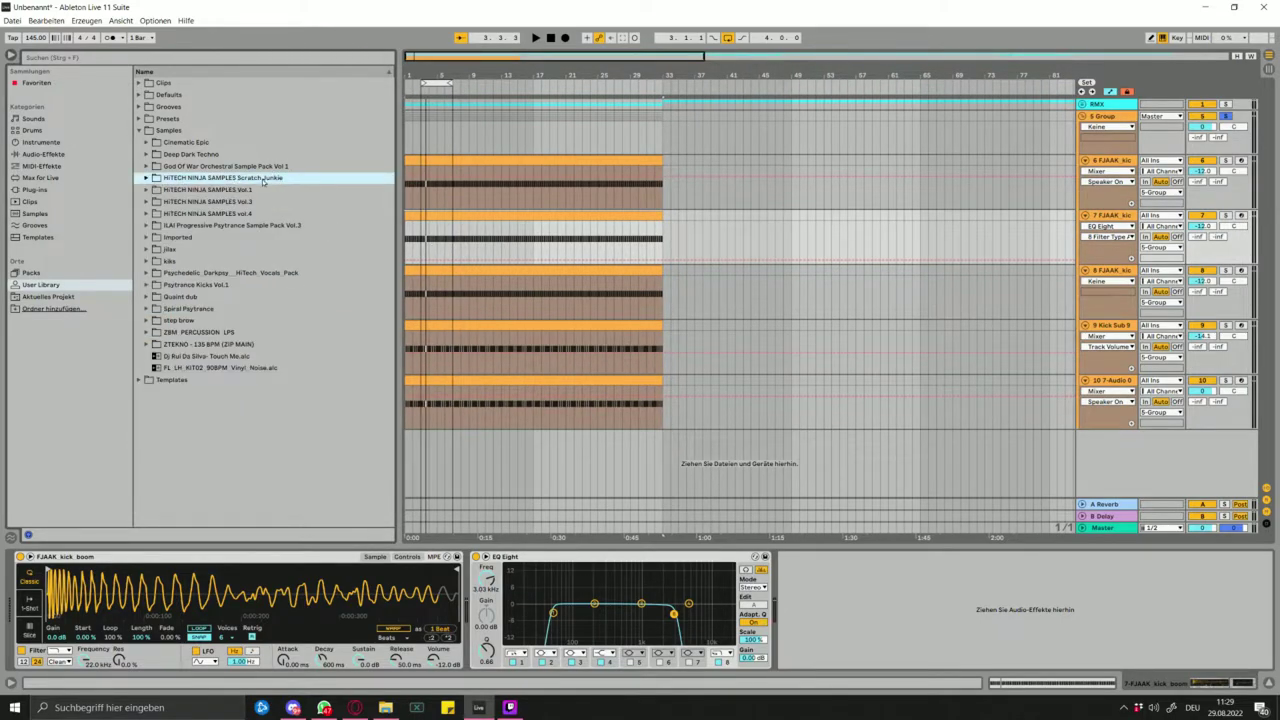
{"action": "double_click", "coordinate": [251, 192]}
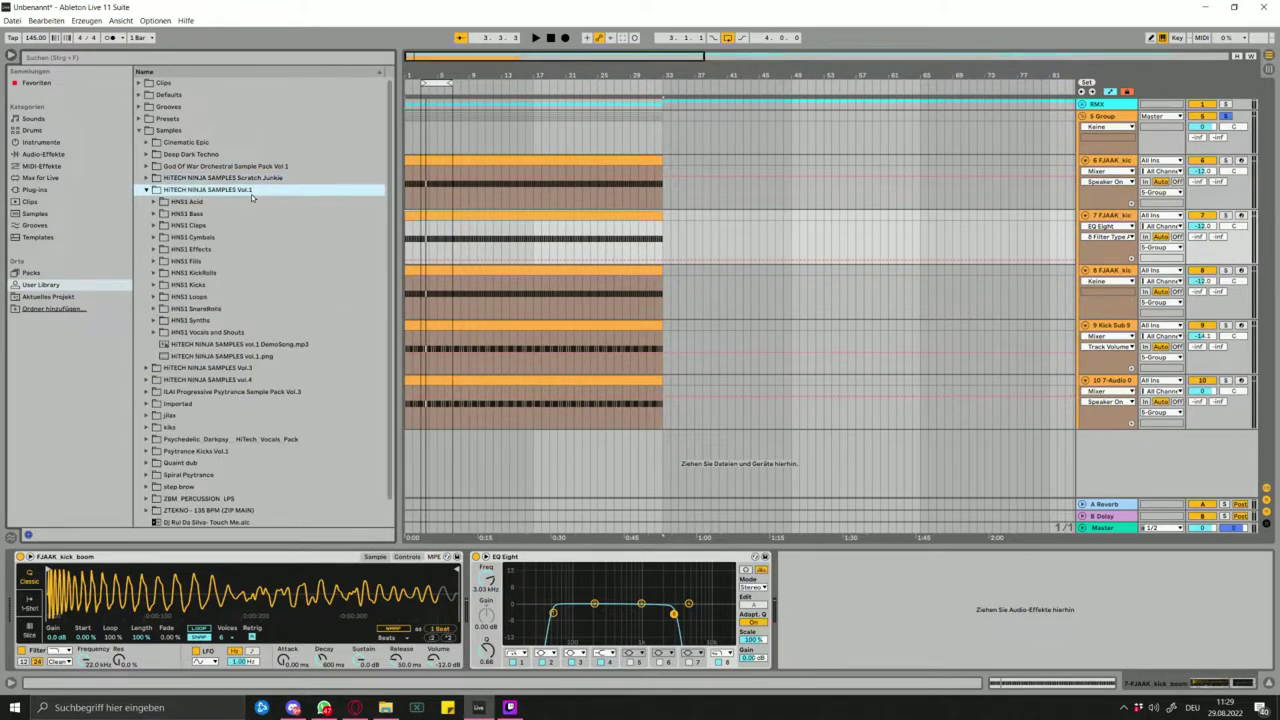
{"action": "double_click", "coordinate": [201, 286]}
{"action": "key", "text": "Down"}
{"action": "key", "text": "Right"}
{"action": "key", "text": "Down"}
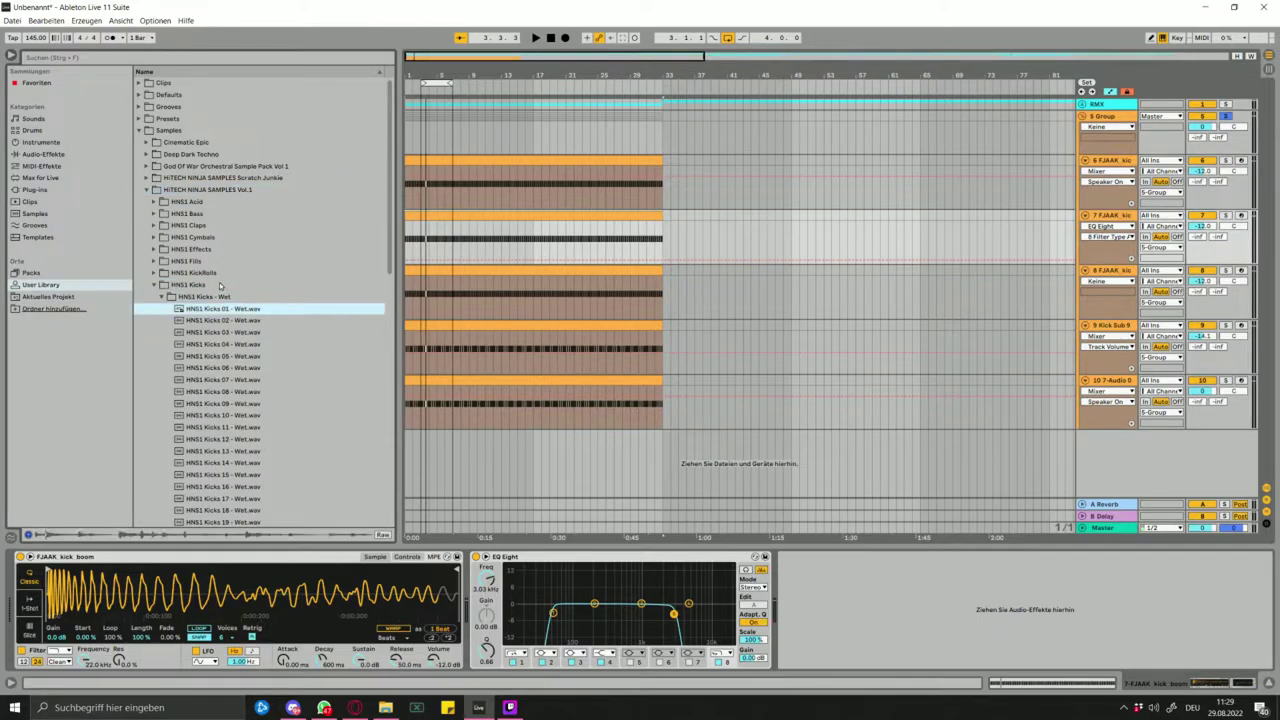
- Audition several wet kicks from the HNS1 Kicks - Wet folder, including numbers 09, 14 and 21
{"action": "key", "text": "Down"}
{"action": "key", "text": "Up"}
{"action": "key", "text": "Up"}
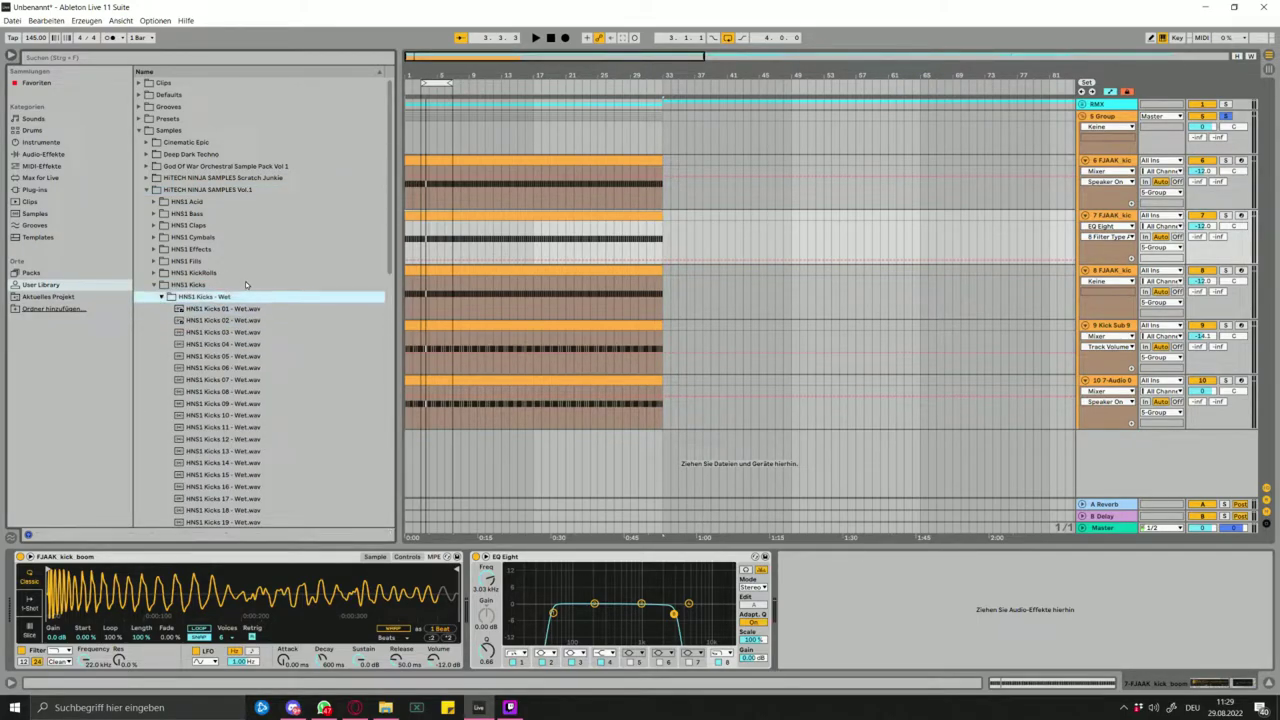
{"action": "key", "text": "Down"}
{"action": "left_click", "coordinate": [228, 403]}
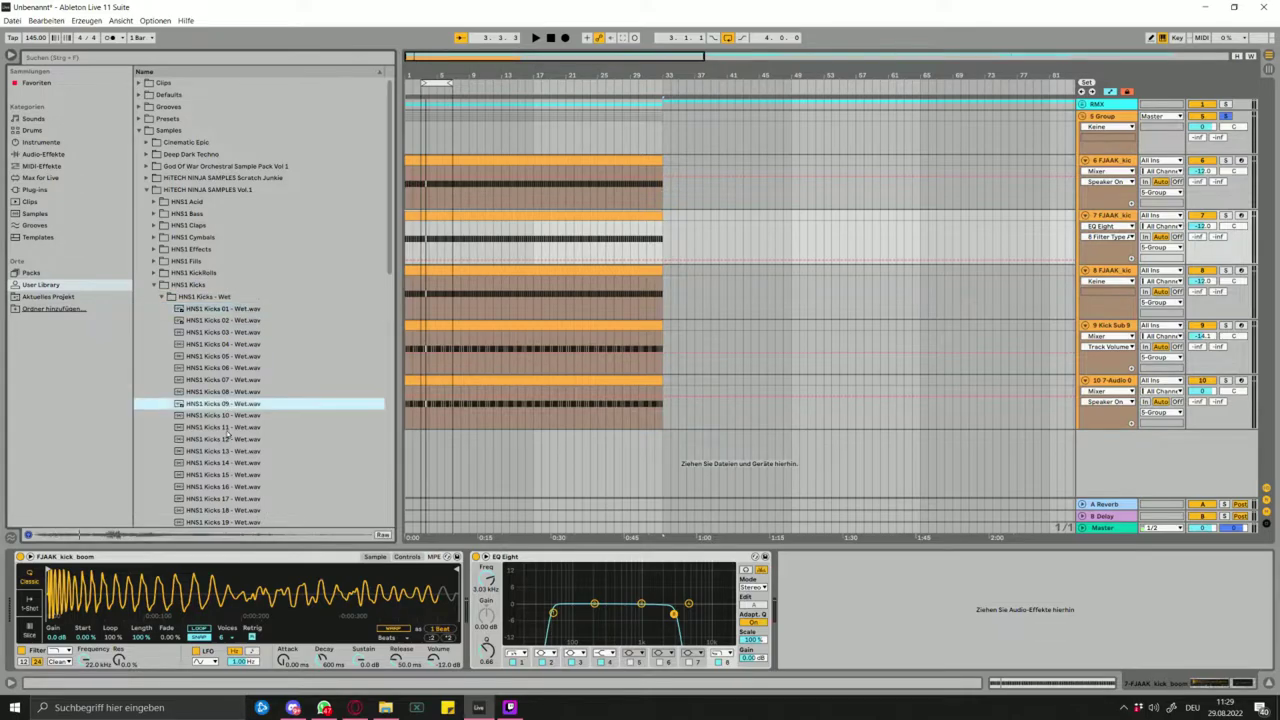
{"action": "left_click", "coordinate": [222, 463]}
{"action": "scroll", "coordinate": [237, 498], "scroll_direction": "down", "scroll_amount": 2}
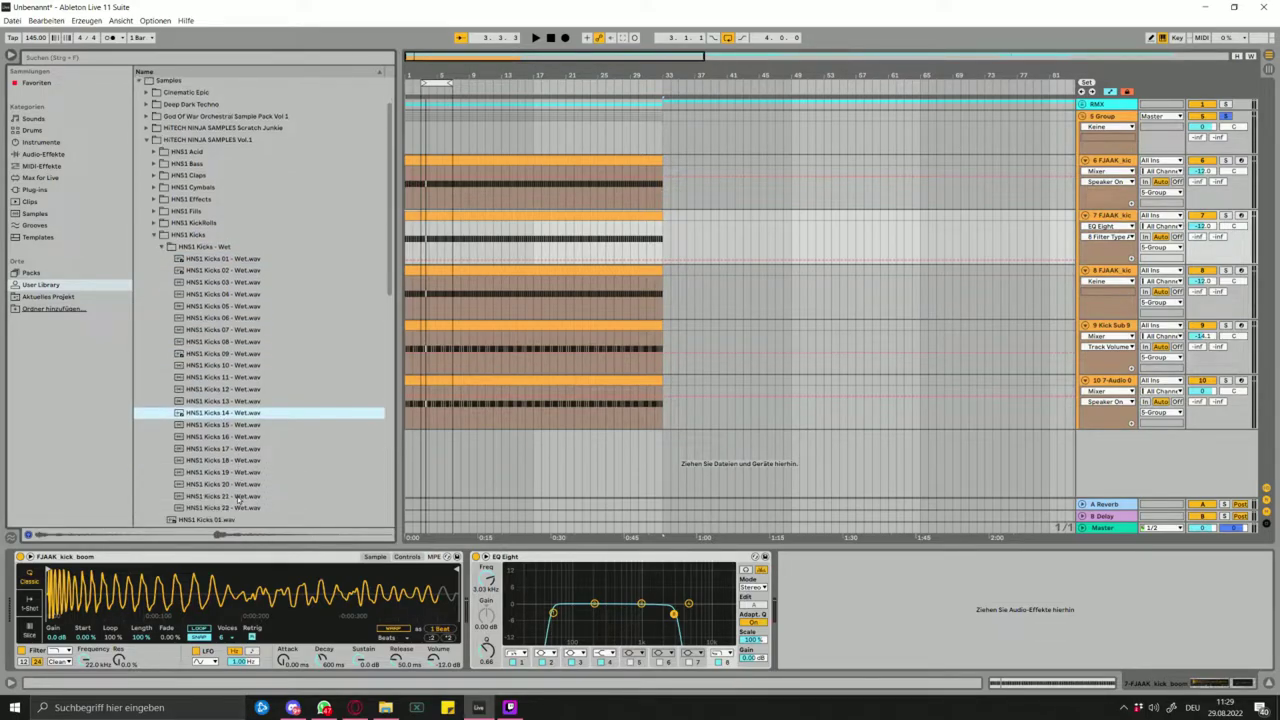
{"action": "left_click", "coordinate": [238, 498]}
{"action": "scroll", "coordinate": [238, 498], "scroll_direction": "down", "scroll_amount": 2}
- Audition the dry HNS1 kicks, comparing numbers 01, 02, 05, 06, 07 and 09
{"action": "left_click", "coordinate": [240, 470]}
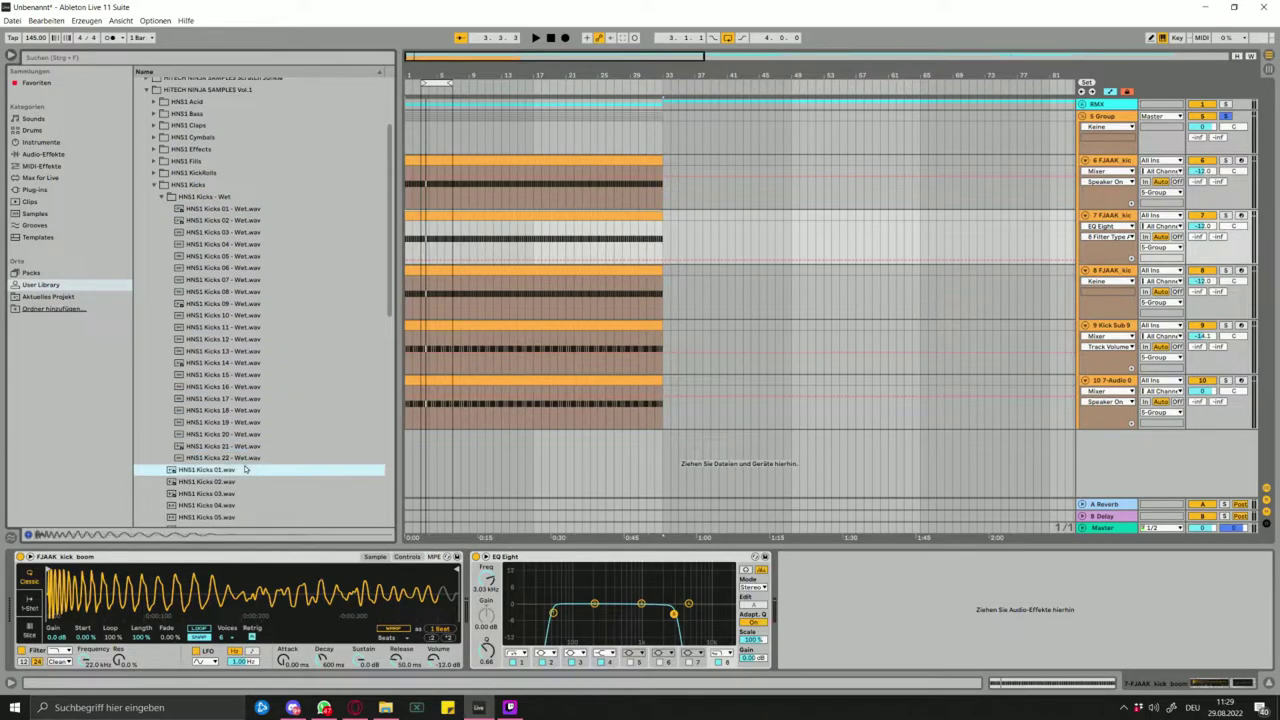
{"action": "key", "text": "Up"}
{"action": "scroll", "coordinate": [241, 478], "scroll_direction": "down", "scroll_amount": 2}
{"action": "left_click", "coordinate": [245, 467]}
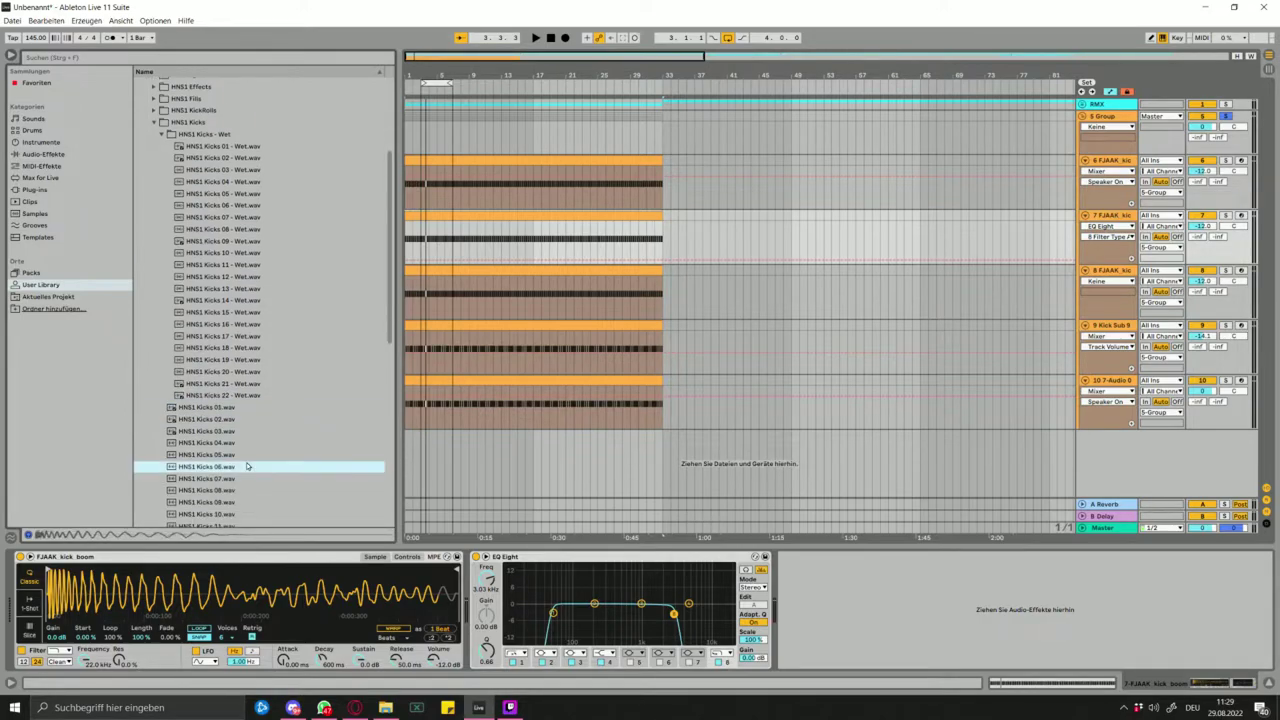
{"action": "scroll", "coordinate": [245, 467], "scroll_direction": "down", "scroll_amount": 2}
{"action": "left_click", "coordinate": [247, 465]}
{"action": "left_click", "coordinate": [239, 443]}
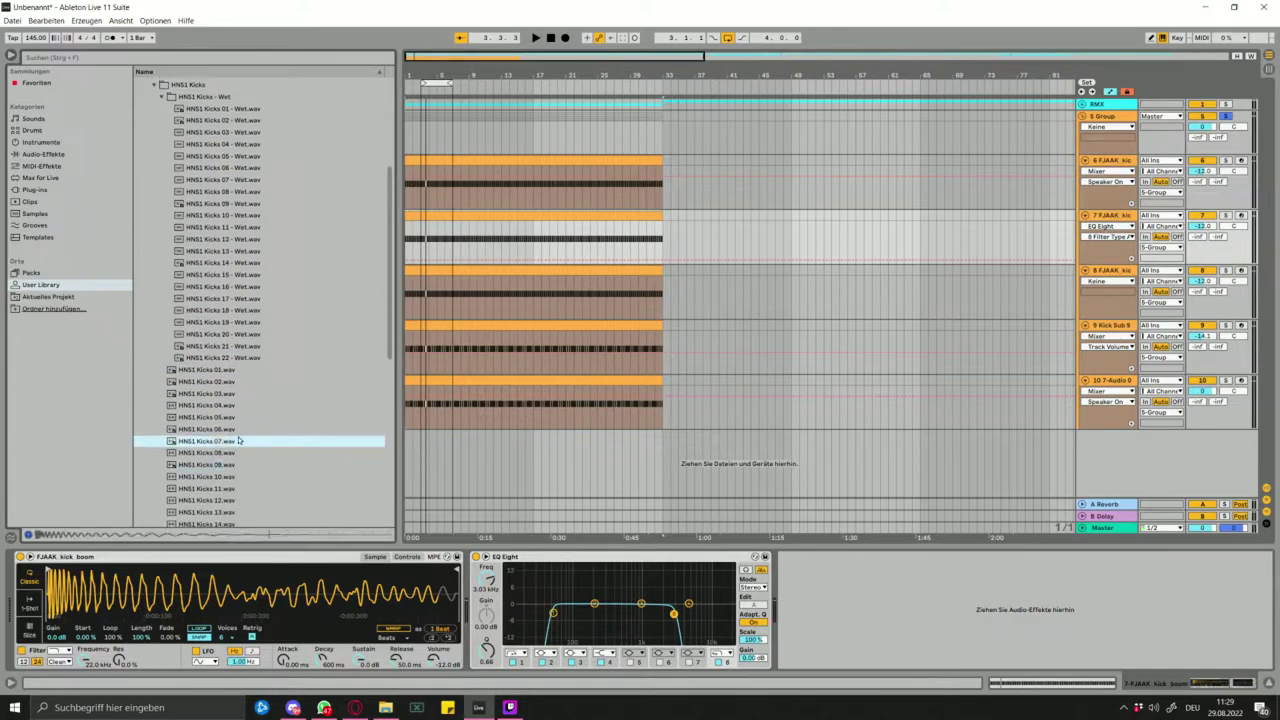
{"action": "left_click", "coordinate": [236, 418]}
{"action": "left_click", "coordinate": [238, 382]}
{"action": "left_click", "coordinate": [230, 418]}
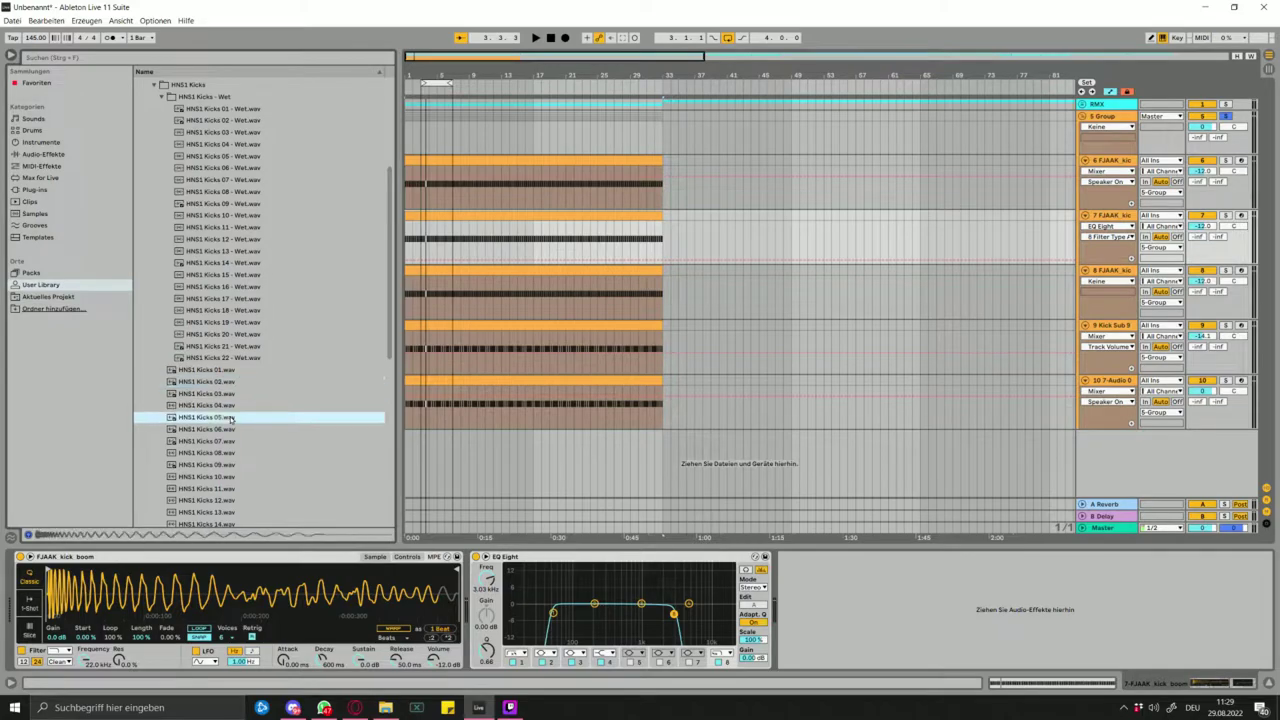
- Duplicate the FJAAK kick bang track and load HNS1 Kicks 05.wav into the duplicate's Simpler
{"action": "left_click", "coordinate": [1116, 162]}
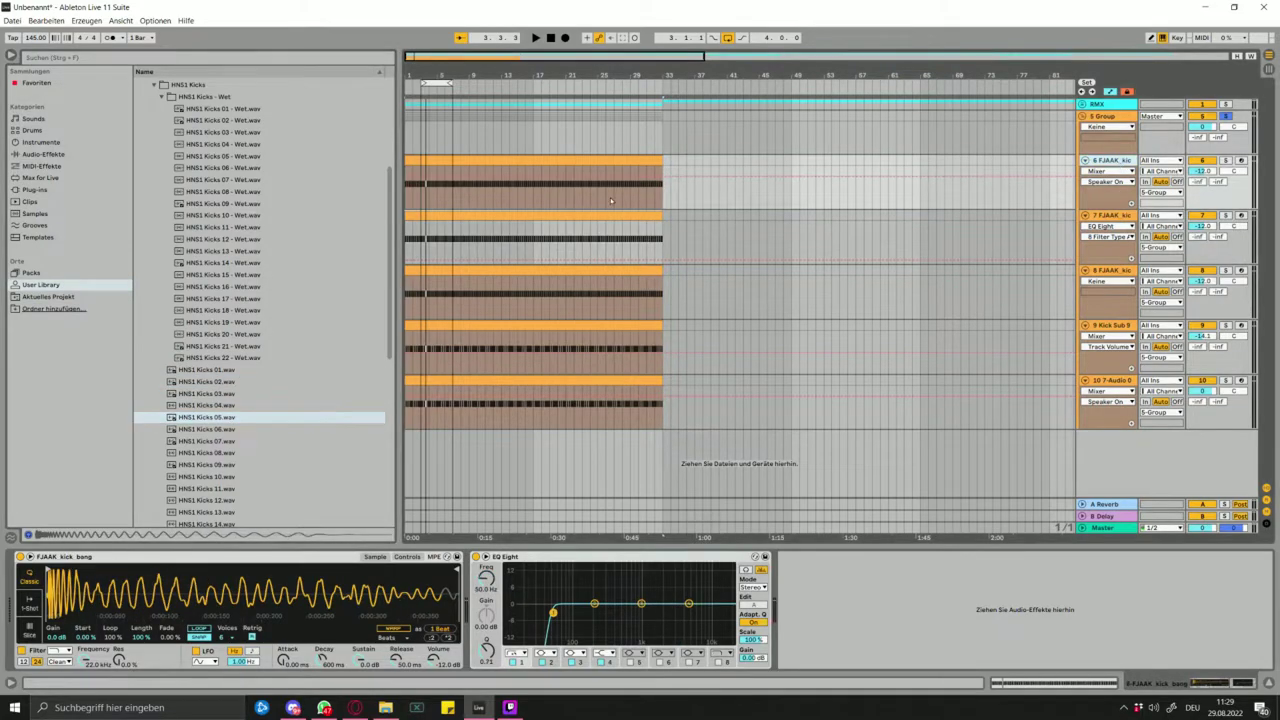
{"action": "key", "text": "ctrl+d"}
{"action": "double_click", "coordinate": [226, 419]}
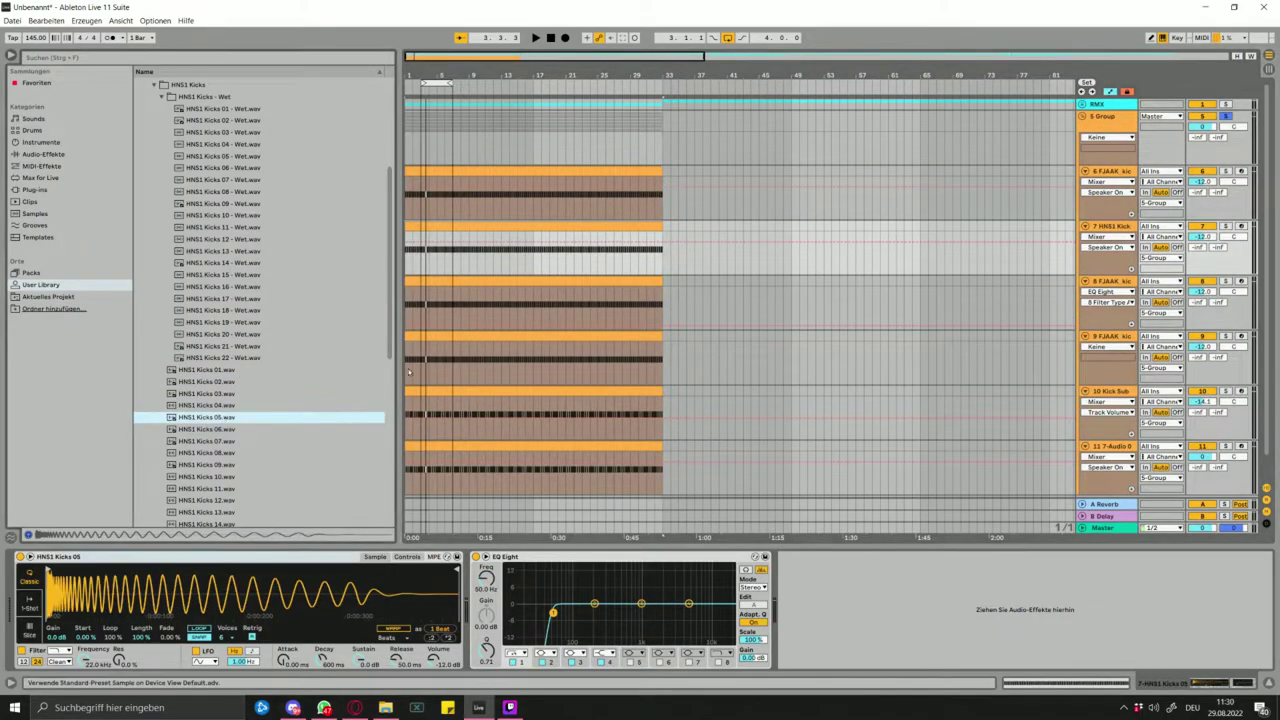
- Compare the mix with the HNS1 kick track muted and unmuted, and dip its EQ Eight by 4.59 dB at 261 Hz
{"action": "key", "text": "space"}
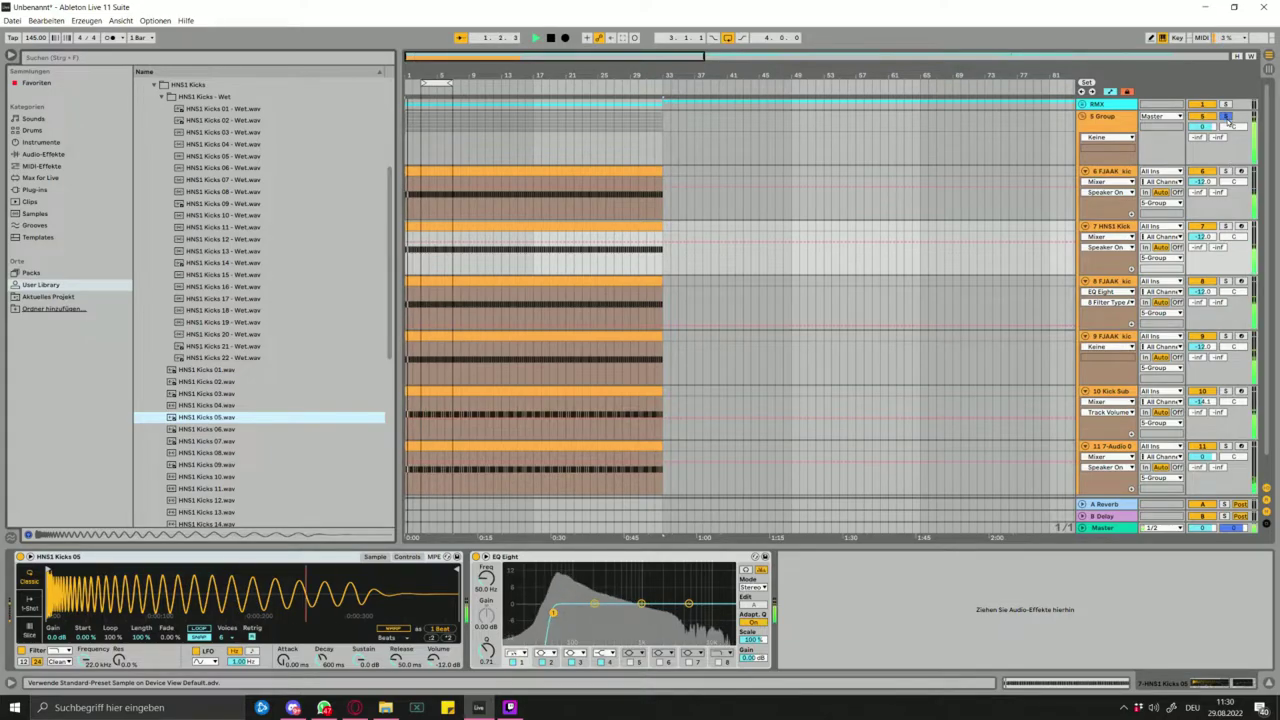
{"action": "left_click", "coordinate": [1206, 228]}
{"action": "left_click", "coordinate": [1206, 228]}
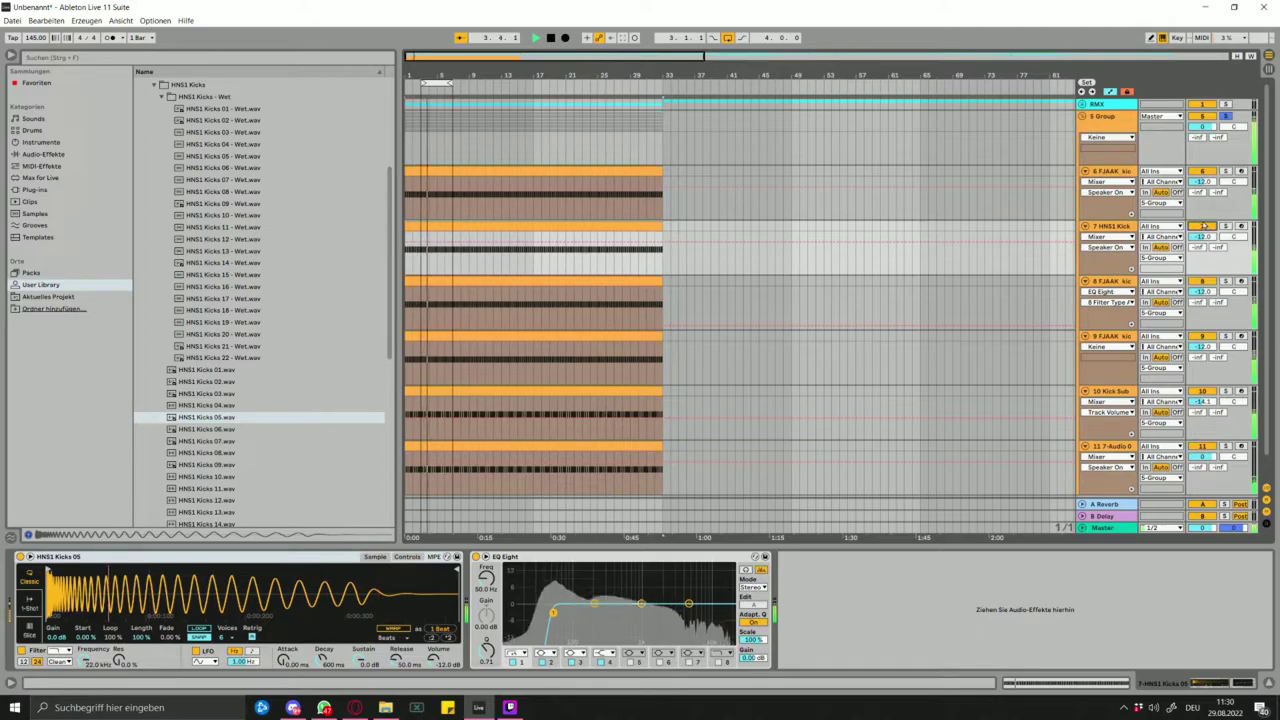
{"action": "left_click_drag", "start_coordinate": [594, 604], "coordinate": [601, 614]}
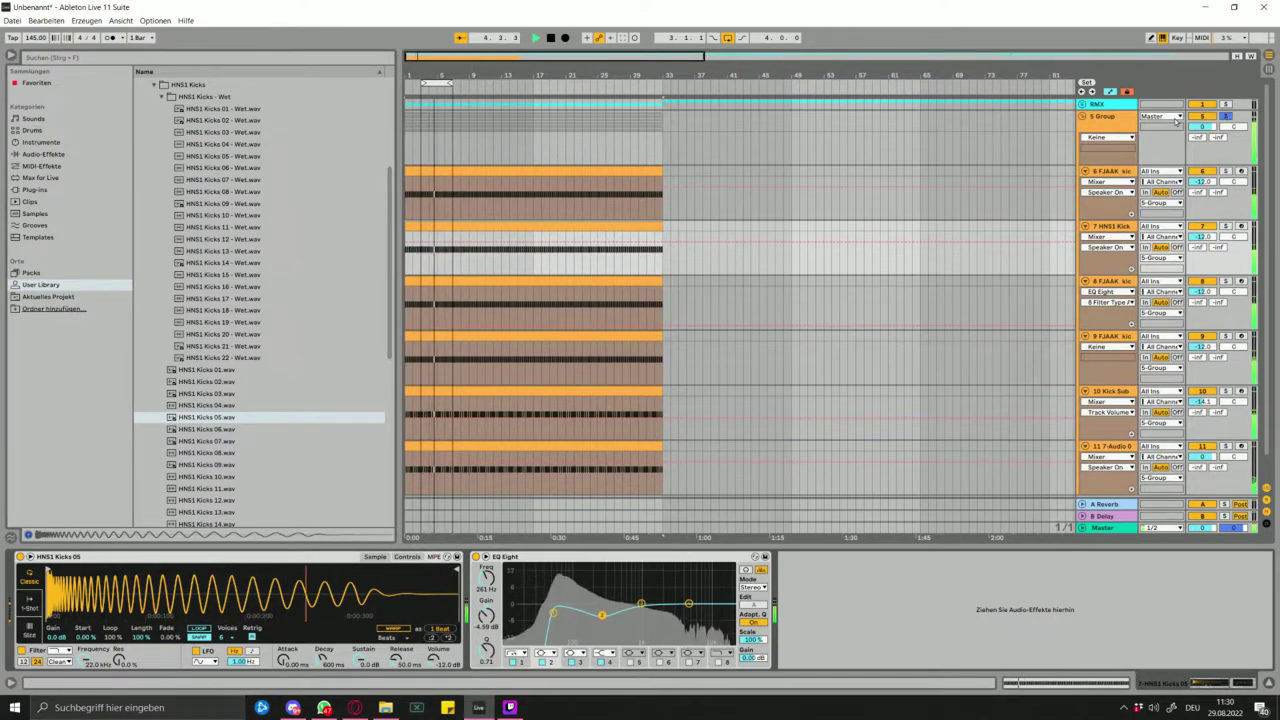
- Rename the kick track group to Kick, colour it red and apply the colour to its grouped tracks and clips
{"action": "left_click", "coordinate": [1101, 117]}
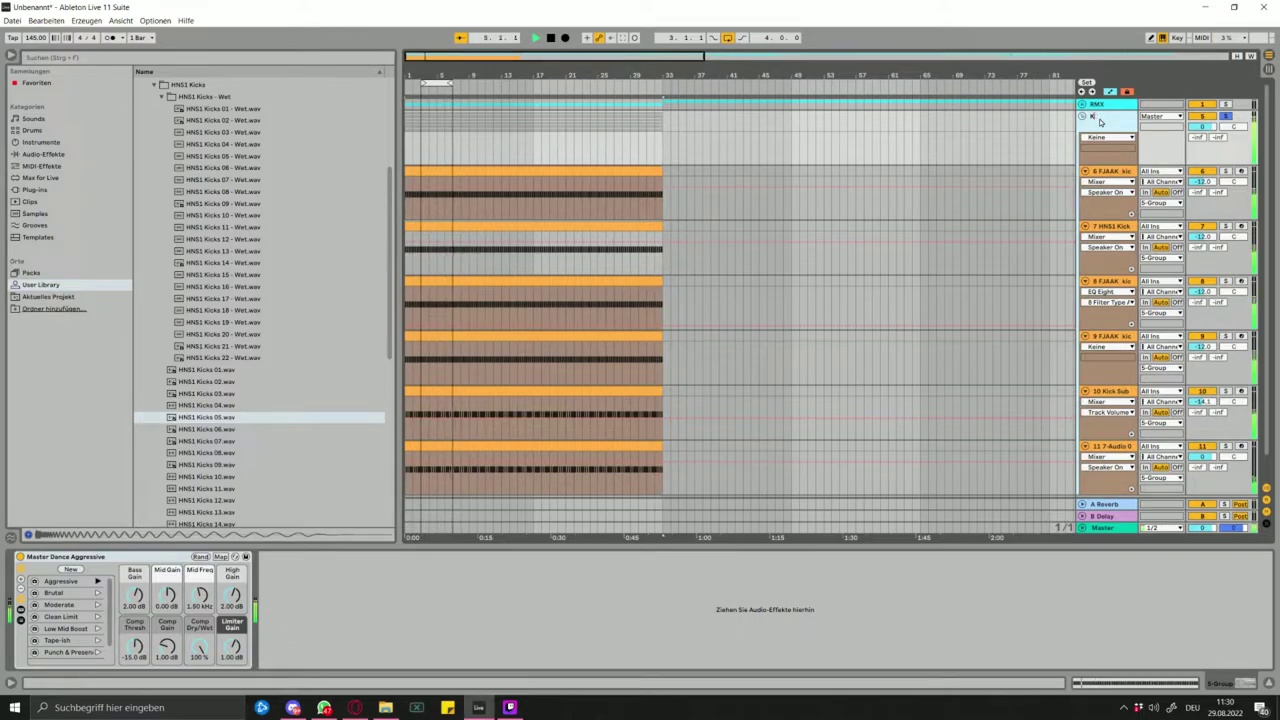
{"action": "key", "text": "Return"}
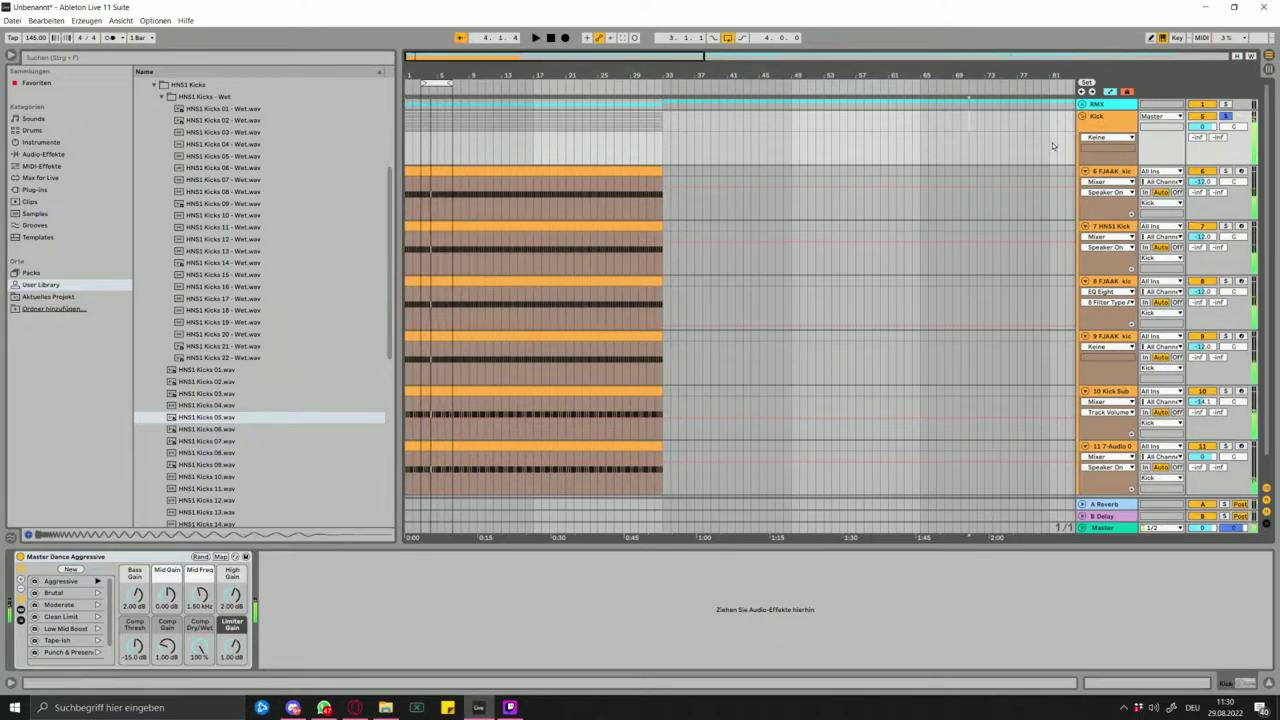
{"action": "right_click", "coordinate": [1107, 130]}
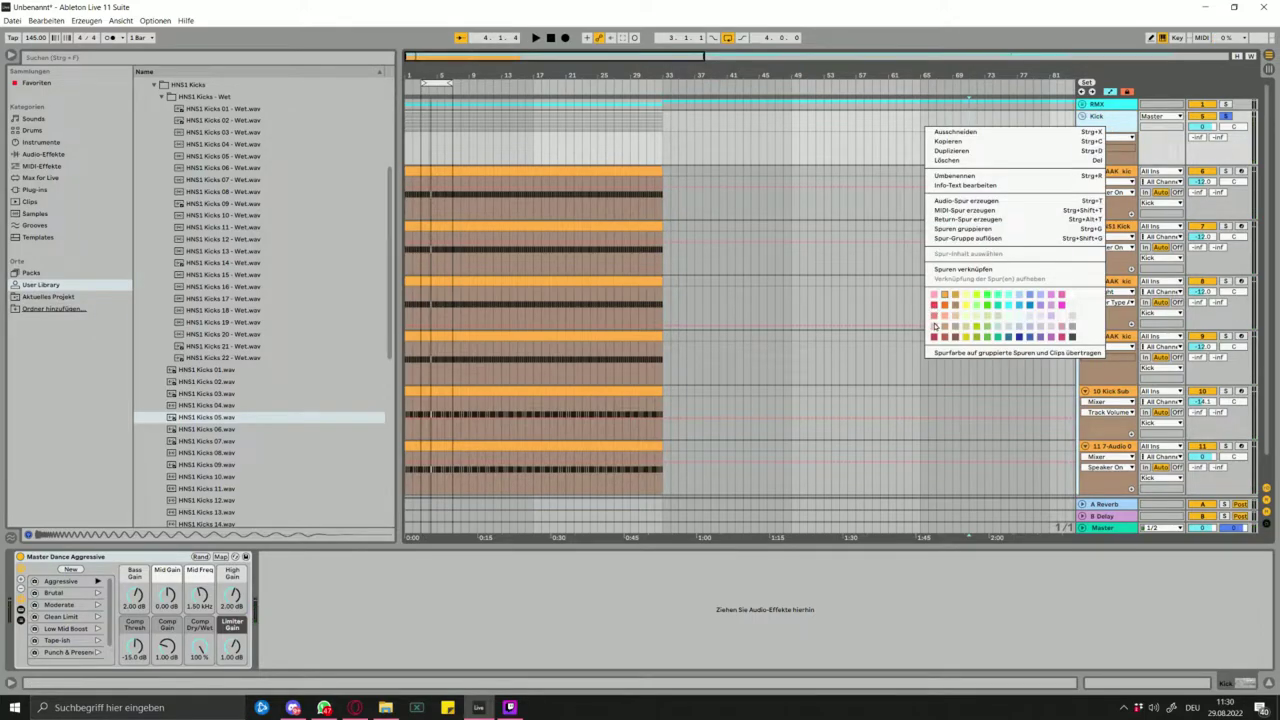
{"action": "left_click", "coordinate": [935, 306]}
{"action": "right_click", "coordinate": [1118, 129]}
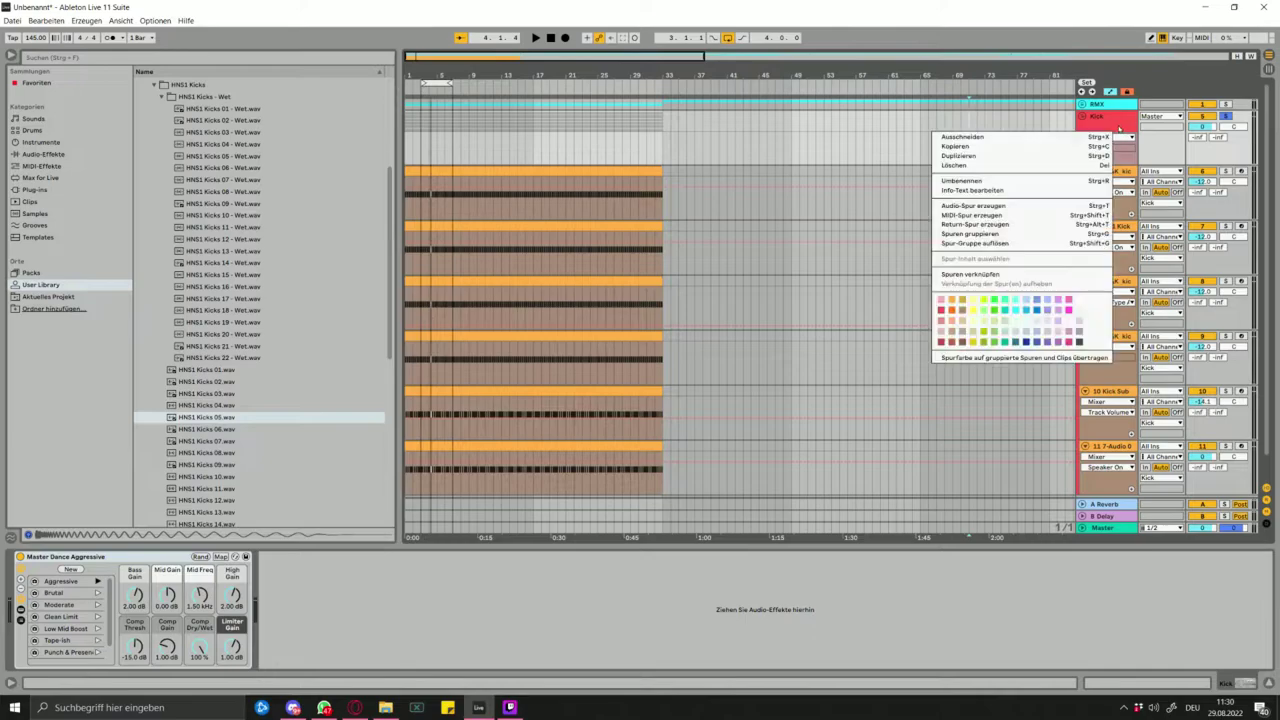
{"action": "left_click", "coordinate": [1077, 358]}
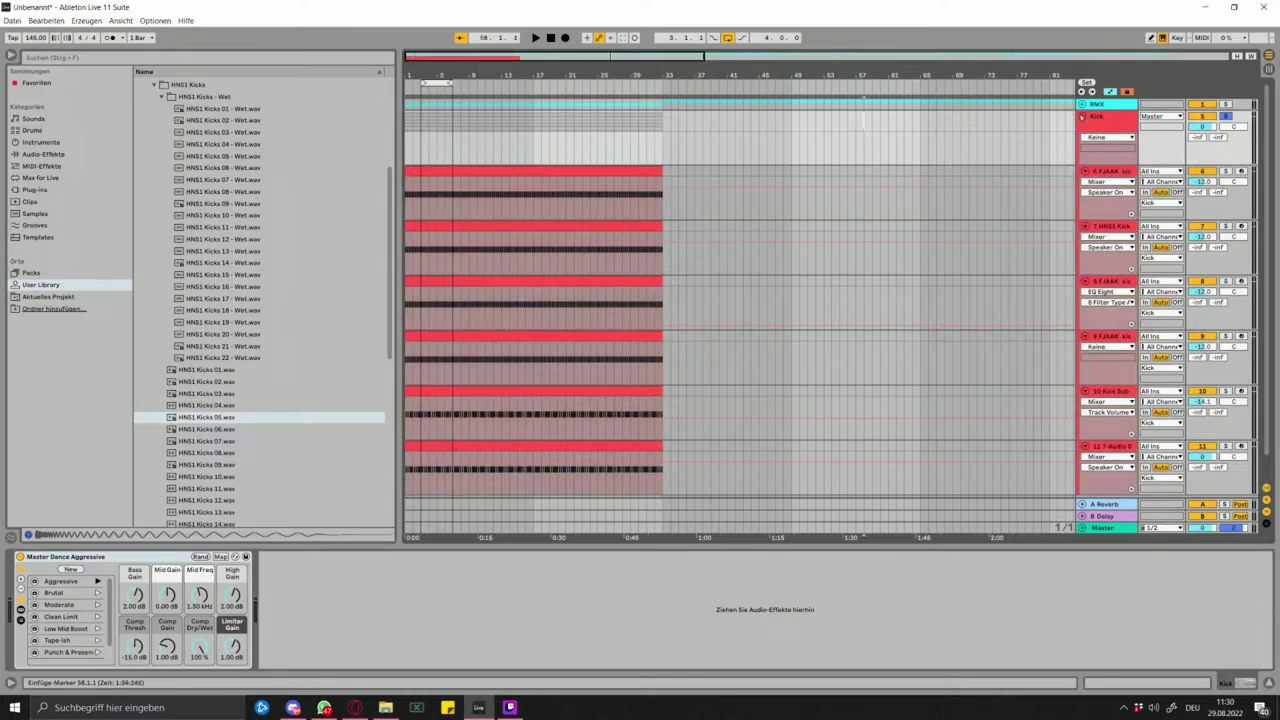
- Collapse the Kick group and move the RMX group below it
{"action": "left_click", "coordinate": [1081, 116]}
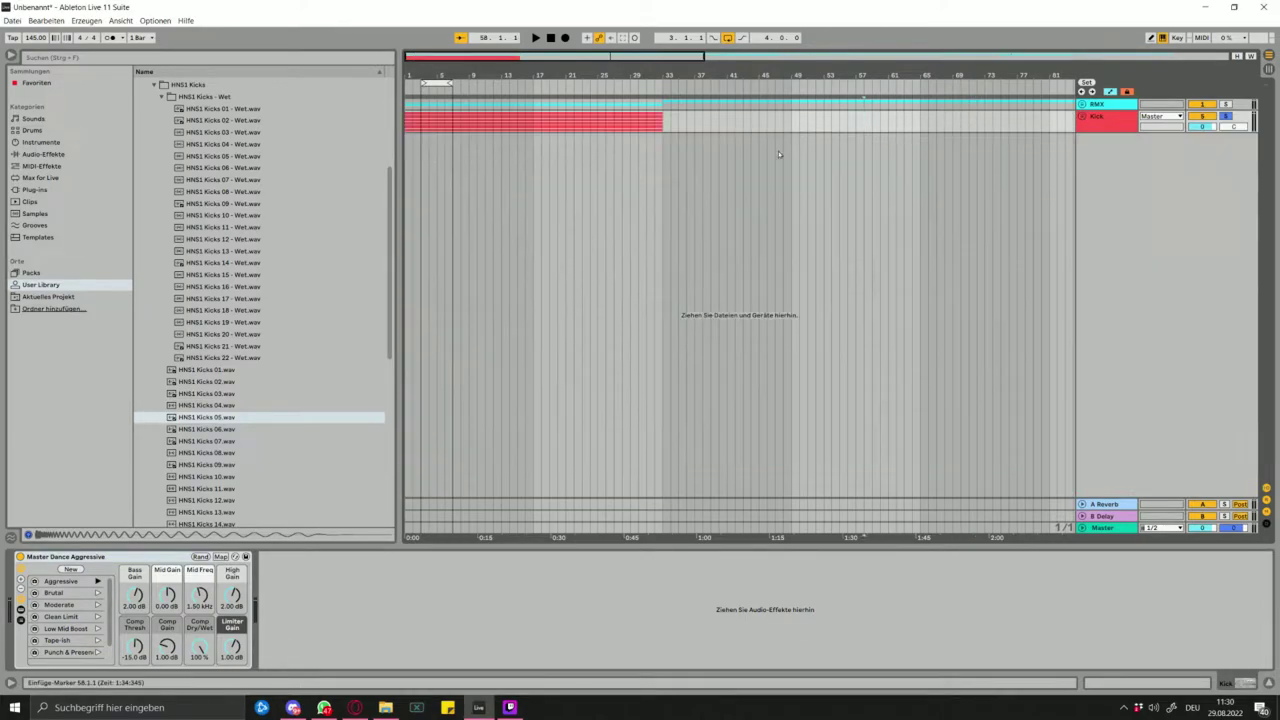
{"action": "left_click", "coordinate": [1099, 106]}
{"action": "left_click_drag", "start_coordinate": [1110, 105], "coordinate": [1111, 236]}
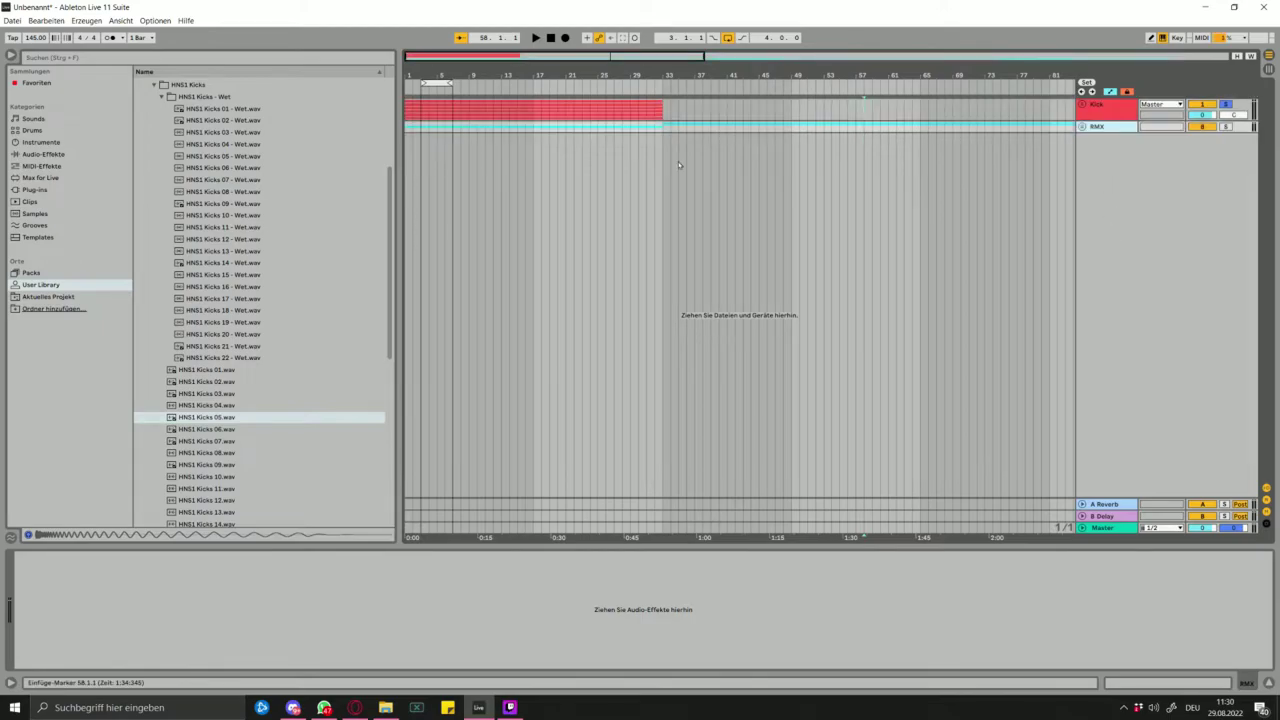
- Duplicate the Kick group's 32-bar clips six times so the kicks run up to bar 225
{"action": "left_click_drag", "start_coordinate": [393, 109], "coordinate": [391, 109]}
{"action": "scroll", "coordinate": [520, 91], "scroll_direction": "down", "scroll_amount": 5}
{"action": "key", "text": "ctrl+d"}
{"action": "key", "text": "ctrl+d"}
{"action": "key", "text": "ctrl+d"}
{"action": "key", "text": "ctrl+d"}
{"action": "key", "text": "ctrl+d"}
{"action": "key", "text": "ctrl+d"}
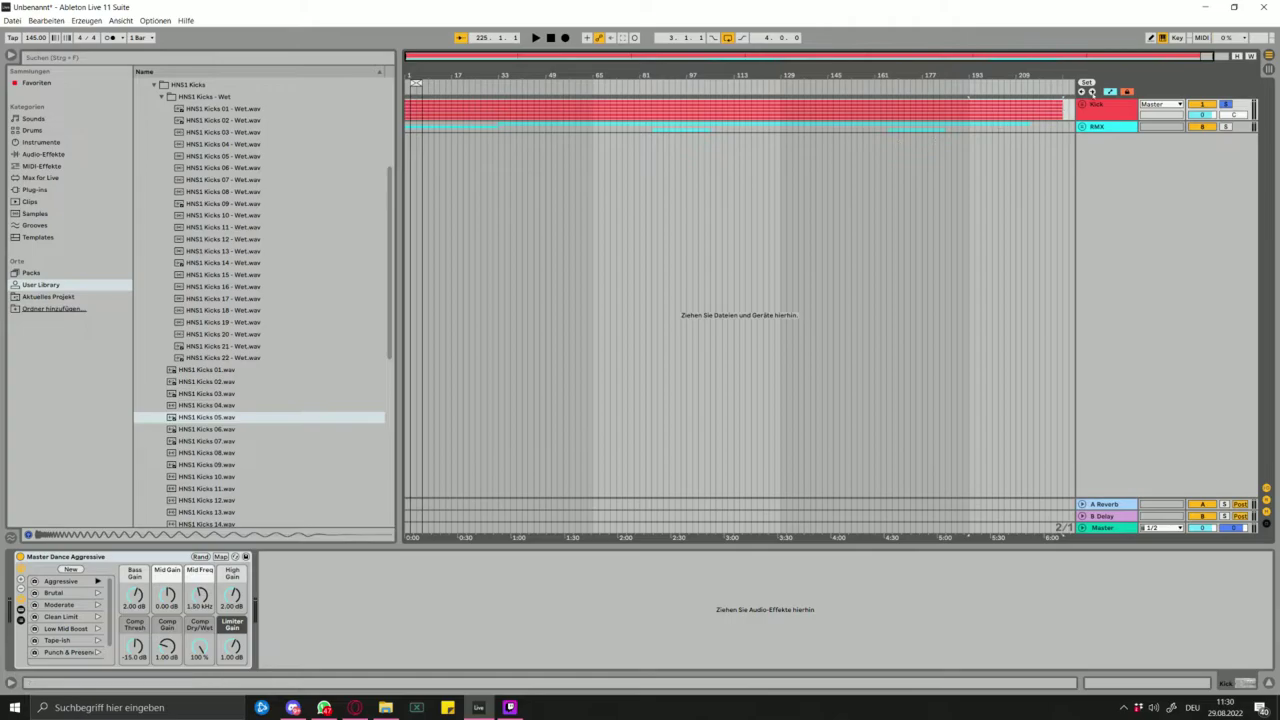
- Unfold the RMX group and delete the kicks over the song breaks at bars 33–65, 113–137 and from bar 201 on
{"action": "left_click", "coordinate": [1081, 127]}
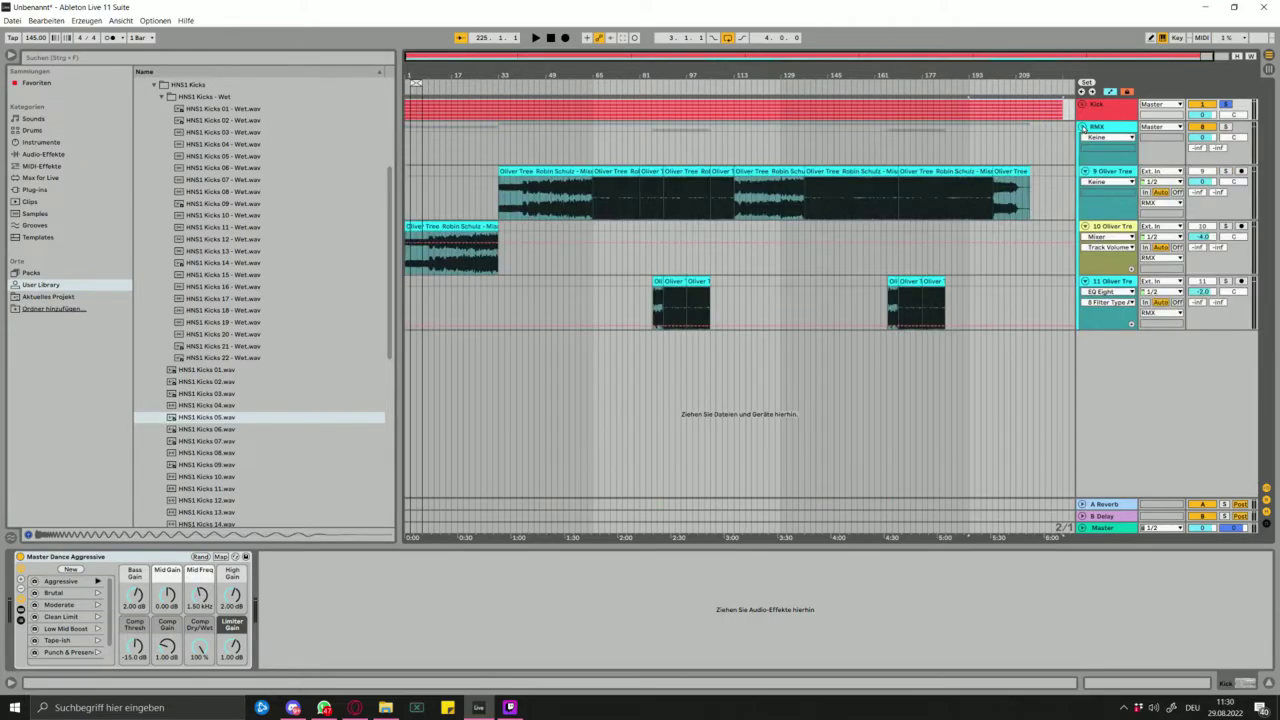
{"action": "left_click_drag", "start_coordinate": [595, 130], "coordinate": [501, 108]}
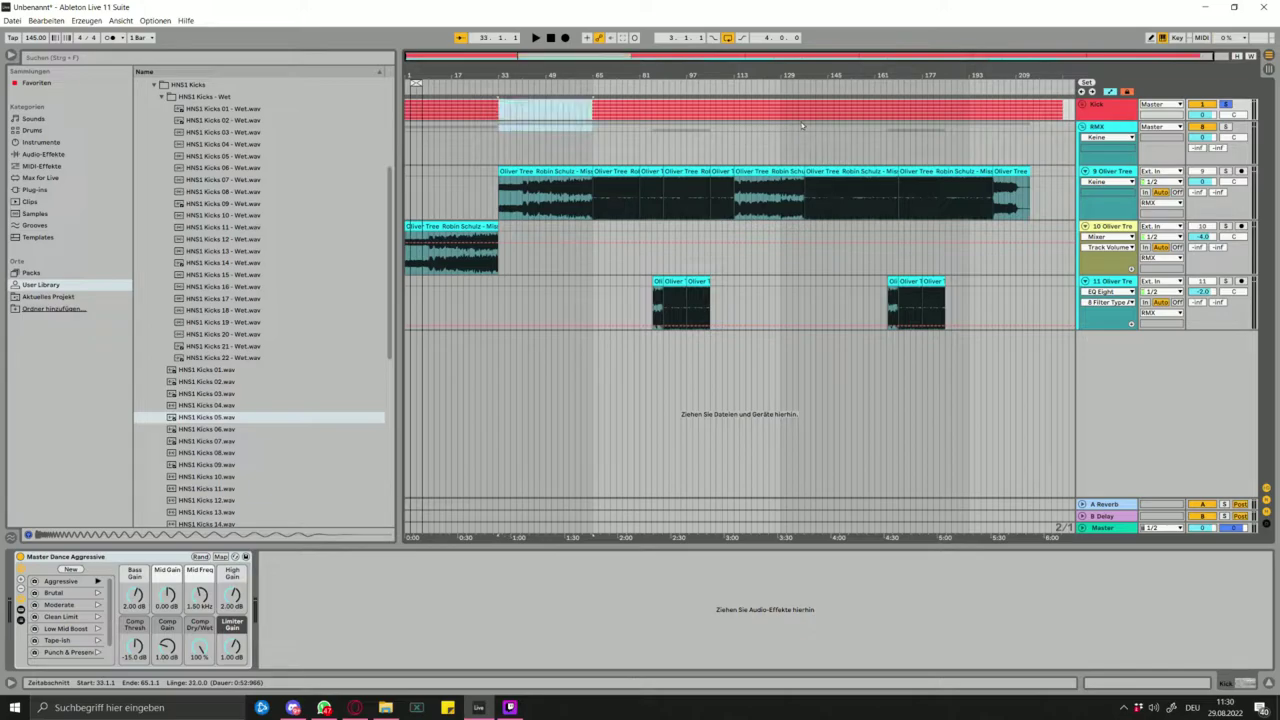
{"action": "left_click", "coordinate": [806, 124]}
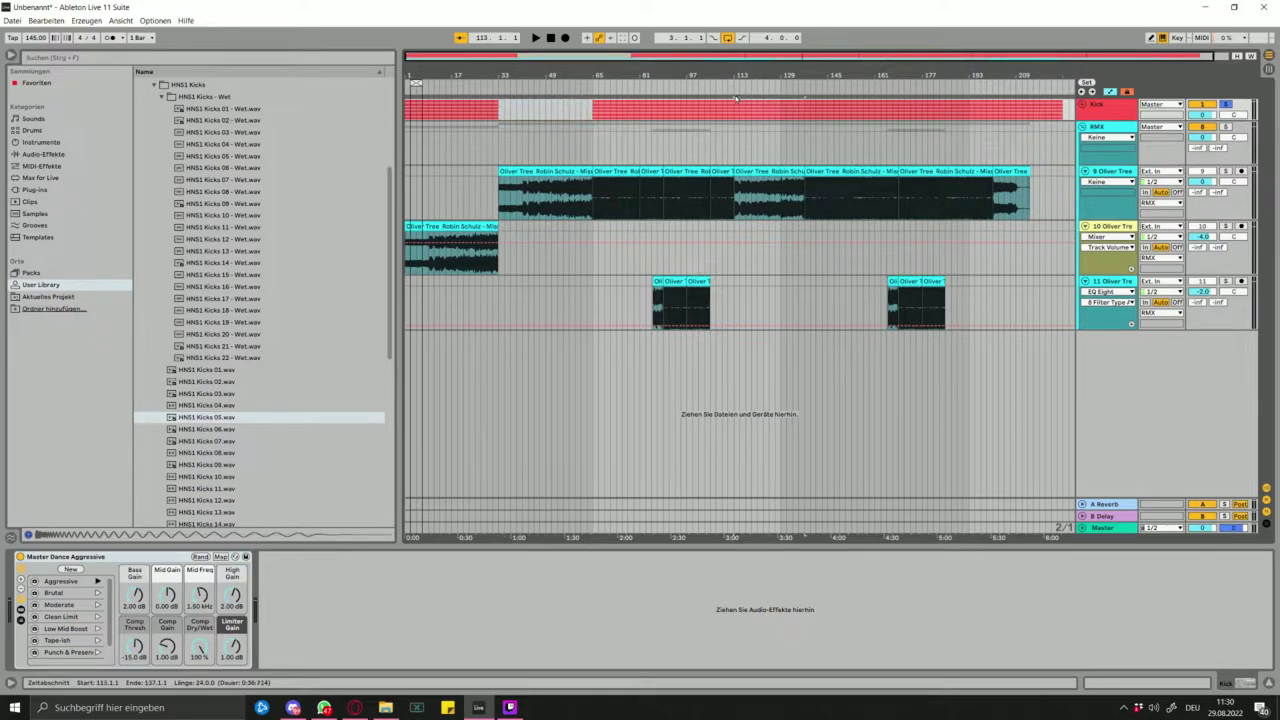
{"action": "left_click_drag", "start_coordinate": [736, 98], "coordinate": [788, 128]}
{"action": "left_click_drag", "start_coordinate": [993, 113], "coordinate": [1046, 101]}
{"action": "key", "text": "Delete"}
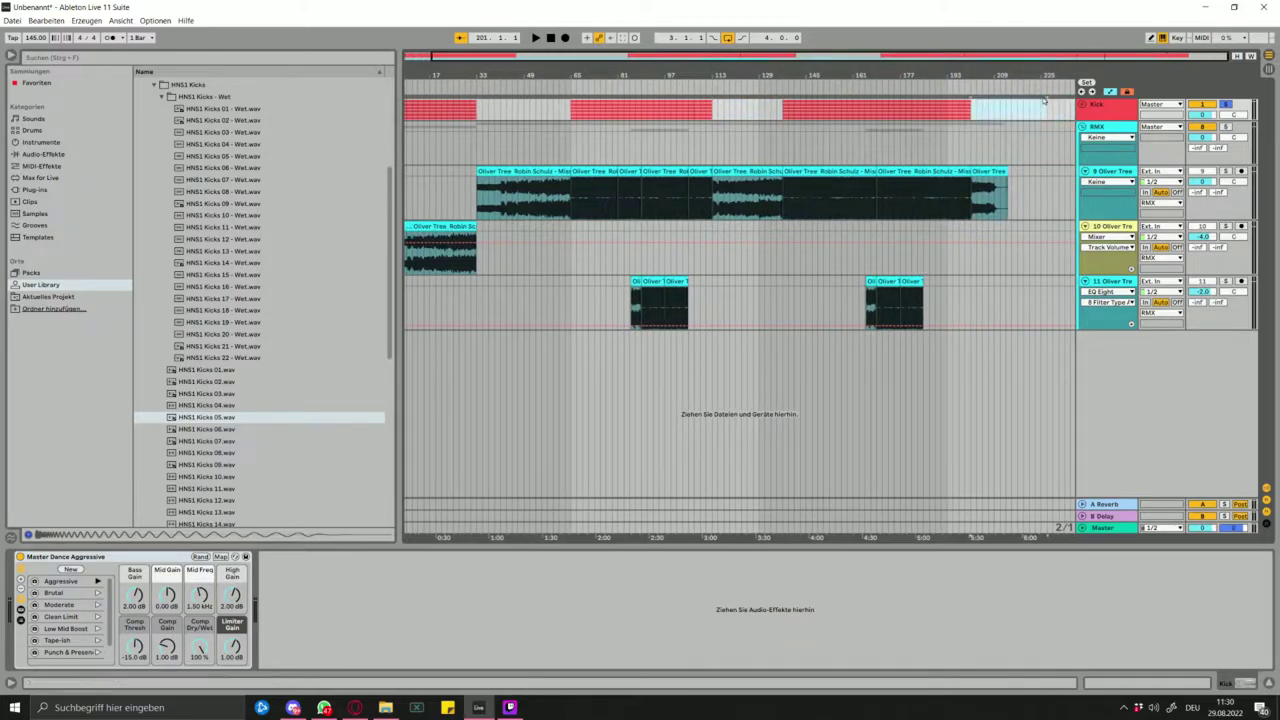
- Take the Kick group out of solo and move the four-bar loop past the song's end to bar 257
{"action": "scroll", "coordinate": [627, 130], "scroll_direction": "down", "scroll_amount": 2}
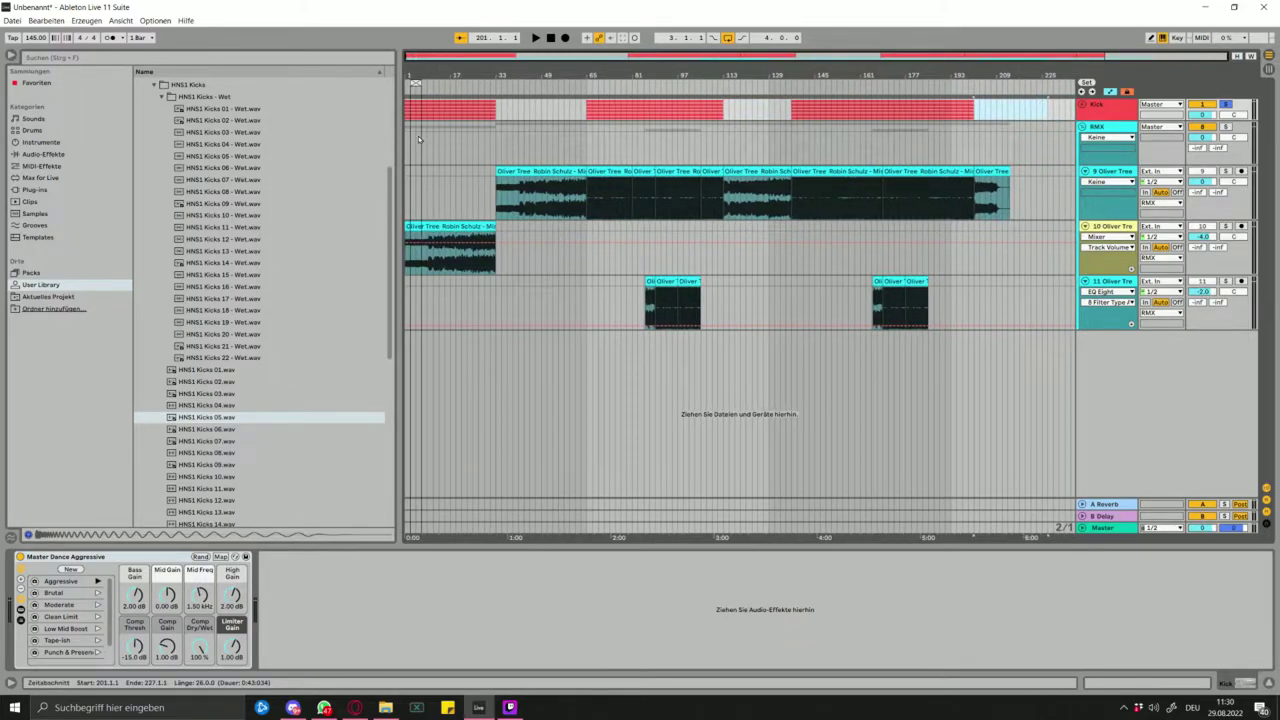
{"action": "key", "text": "space"}
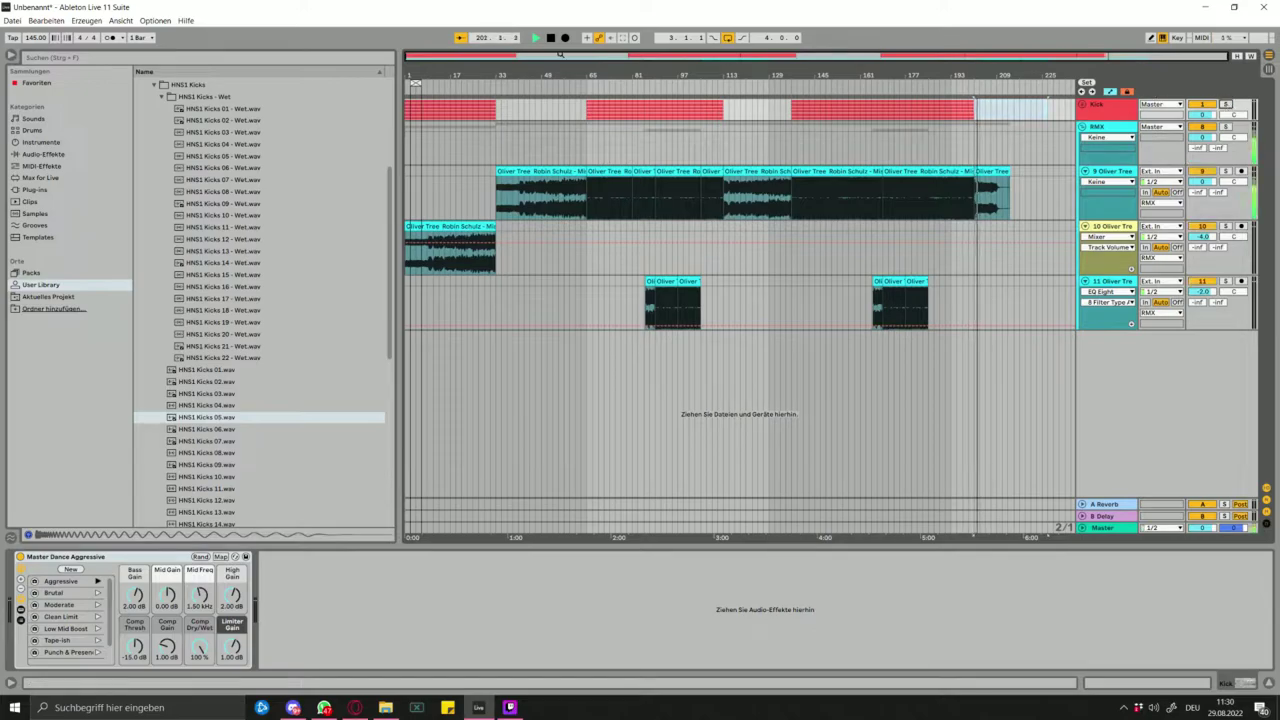
{"action": "left_click_drag", "start_coordinate": [415, 83], "coordinate": [1127, 82]}
{"action": "scroll", "coordinate": [434, 91], "scroll_direction": "left", "scroll_amount": 1}
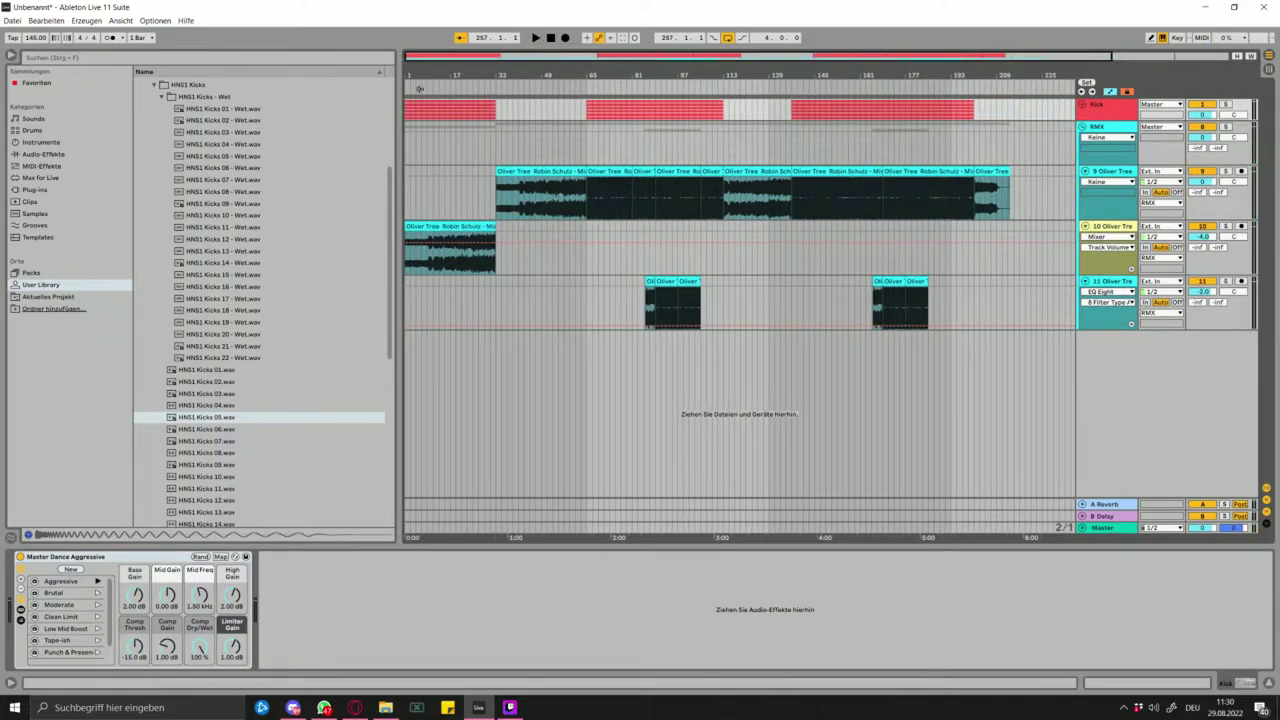
- Audition the arrangement from bar 1 and check the EQ Eight on the intro vocal clip's track
{"action": "left_click", "coordinate": [406, 84]}
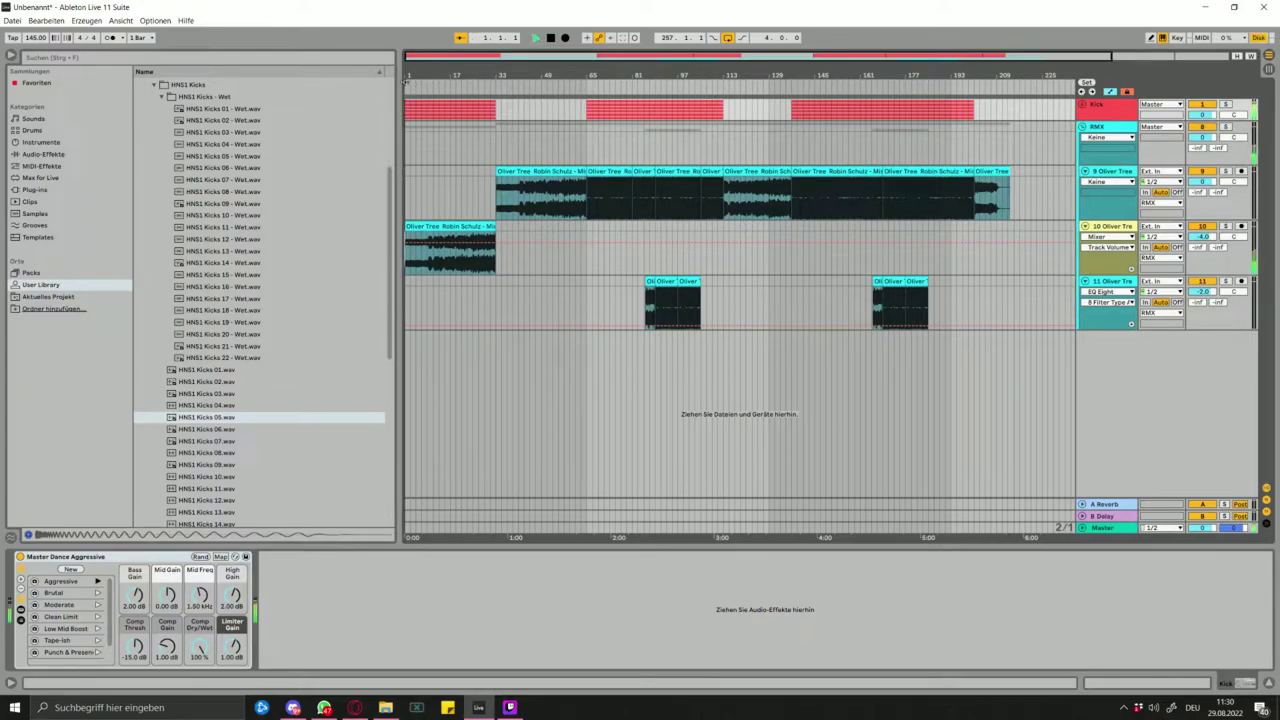
{"action": "left_click", "coordinate": [440, 226]}
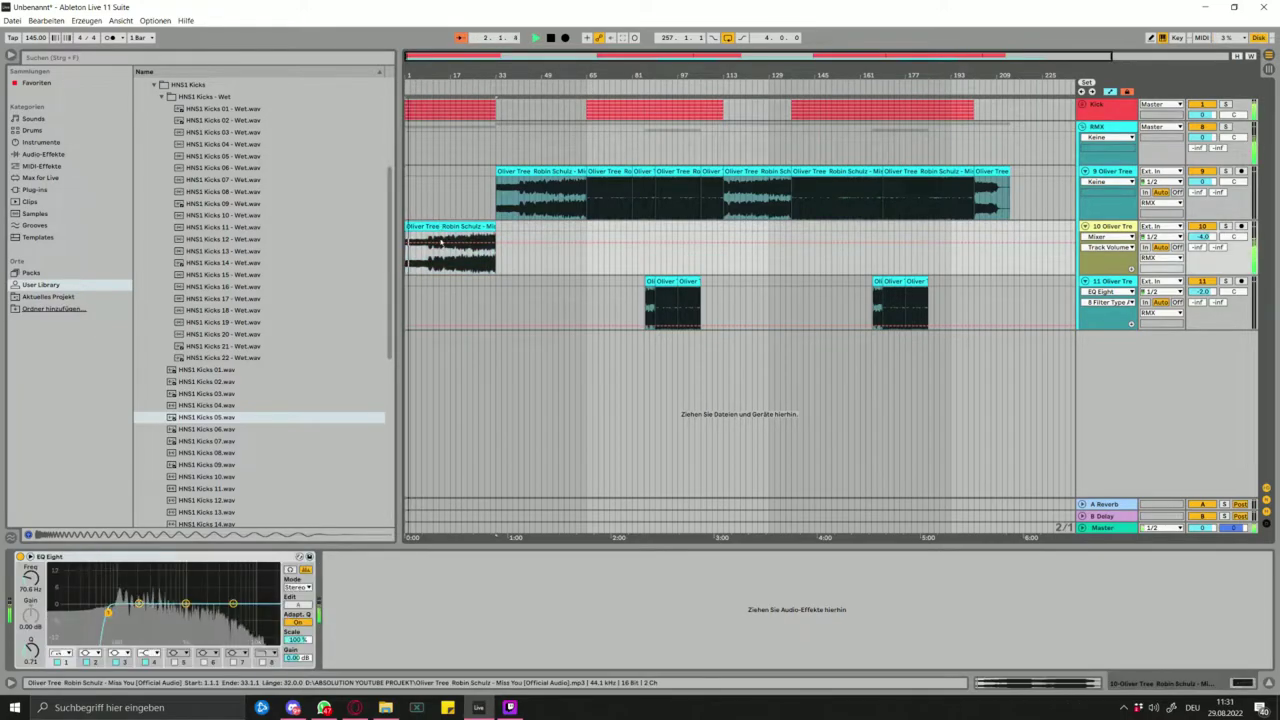
{"action": "left_click", "coordinate": [706, 138]}
{"action": "key", "text": "space"}
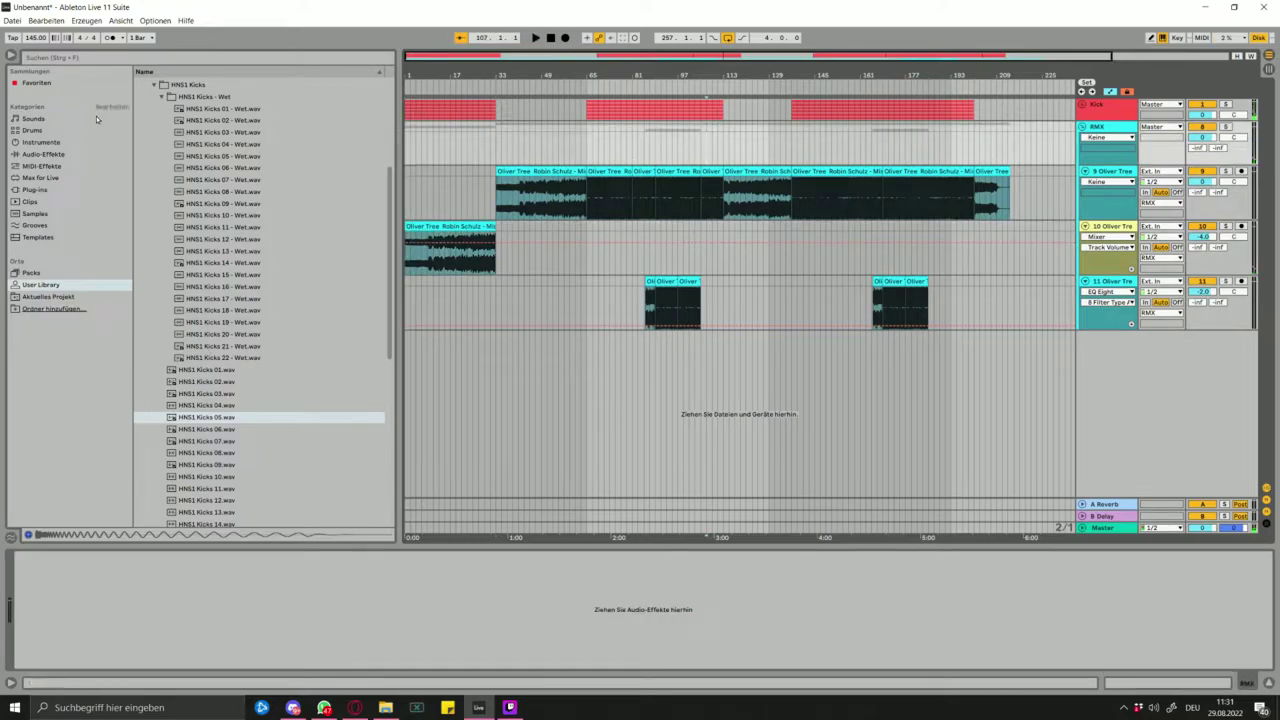
- Show the Favoriten collection in the browser and review the RMX group's song clips up to bar 143
{"action": "left_click", "coordinate": [55, 87]}
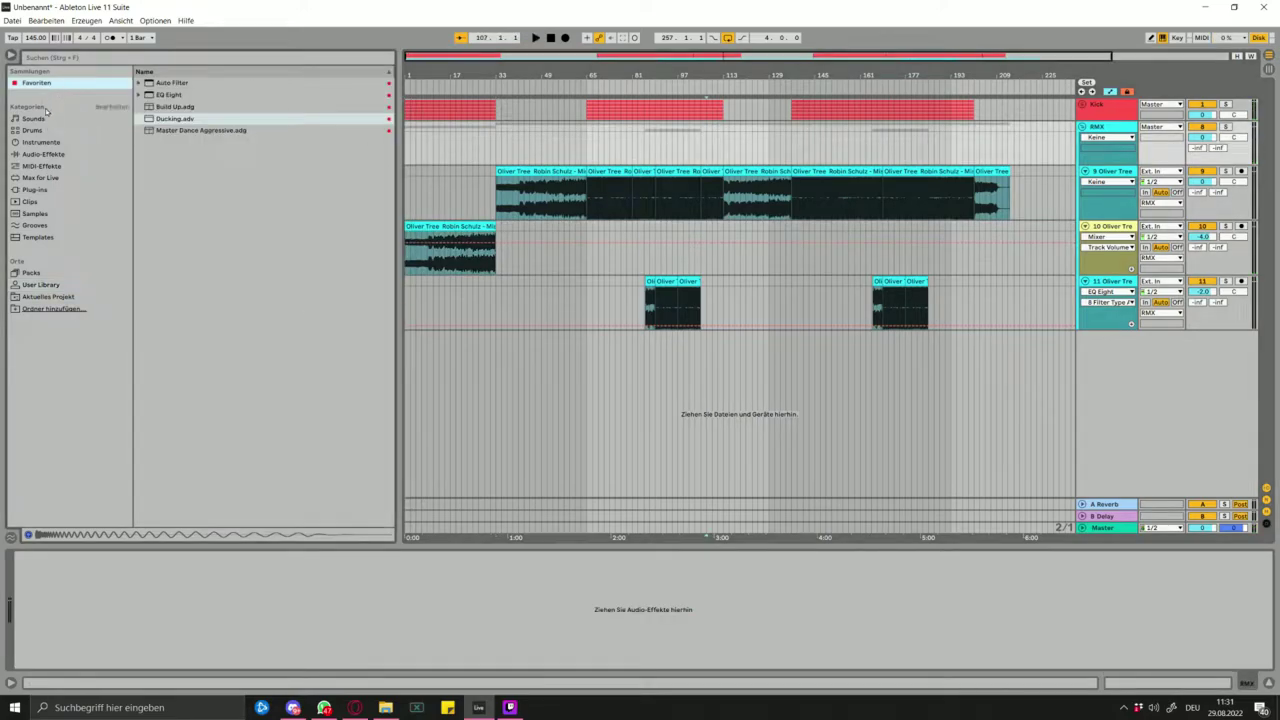
{"action": "left_click", "coordinate": [542, 171]}
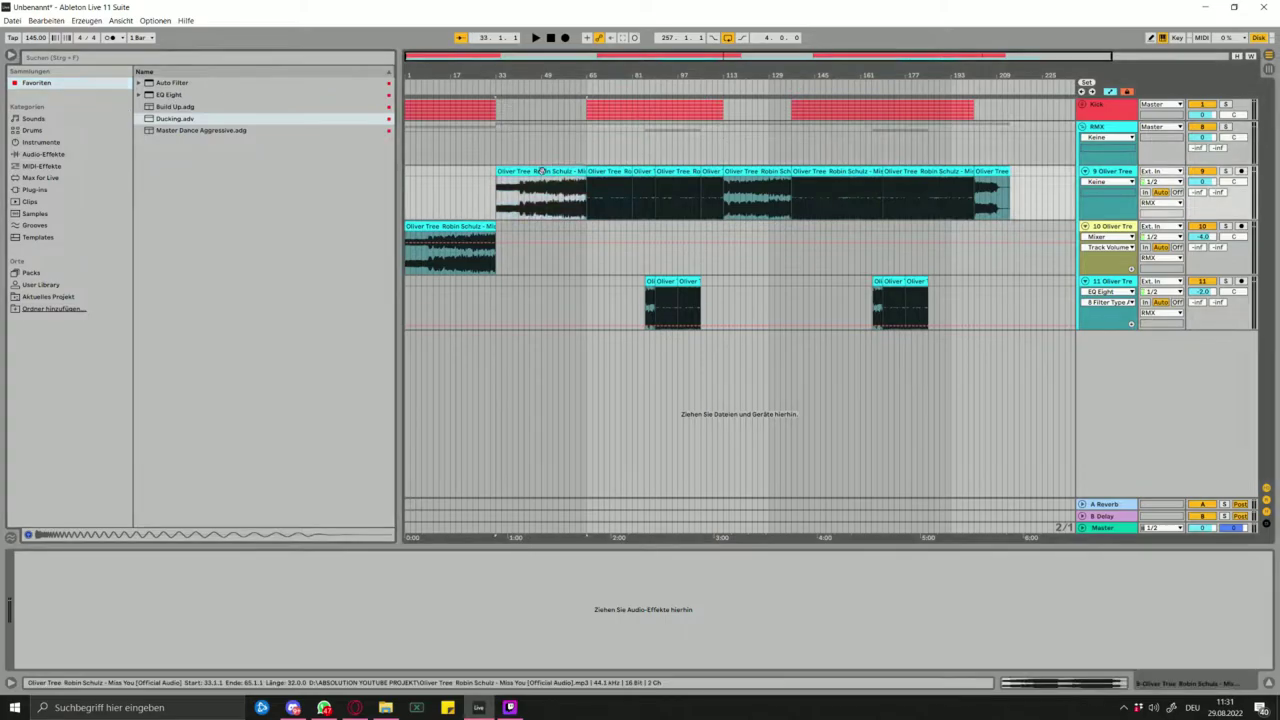
{"action": "left_click", "coordinate": [599, 190]}
{"action": "left_click", "coordinate": [842, 143]}
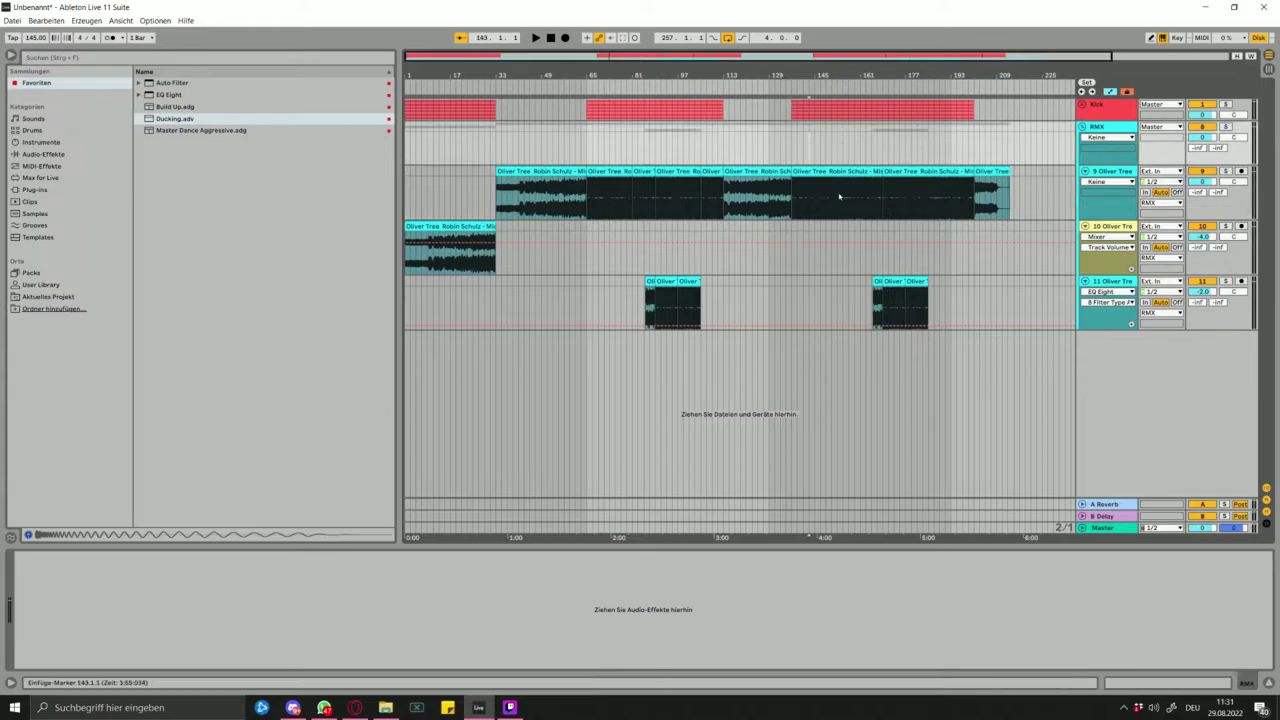
- Add the Ducking preset and an EQ Eight to the RMX group track
{"action": "left_click", "coordinate": [607, 131]}
{"action": "double_click", "coordinate": [200, 120]}
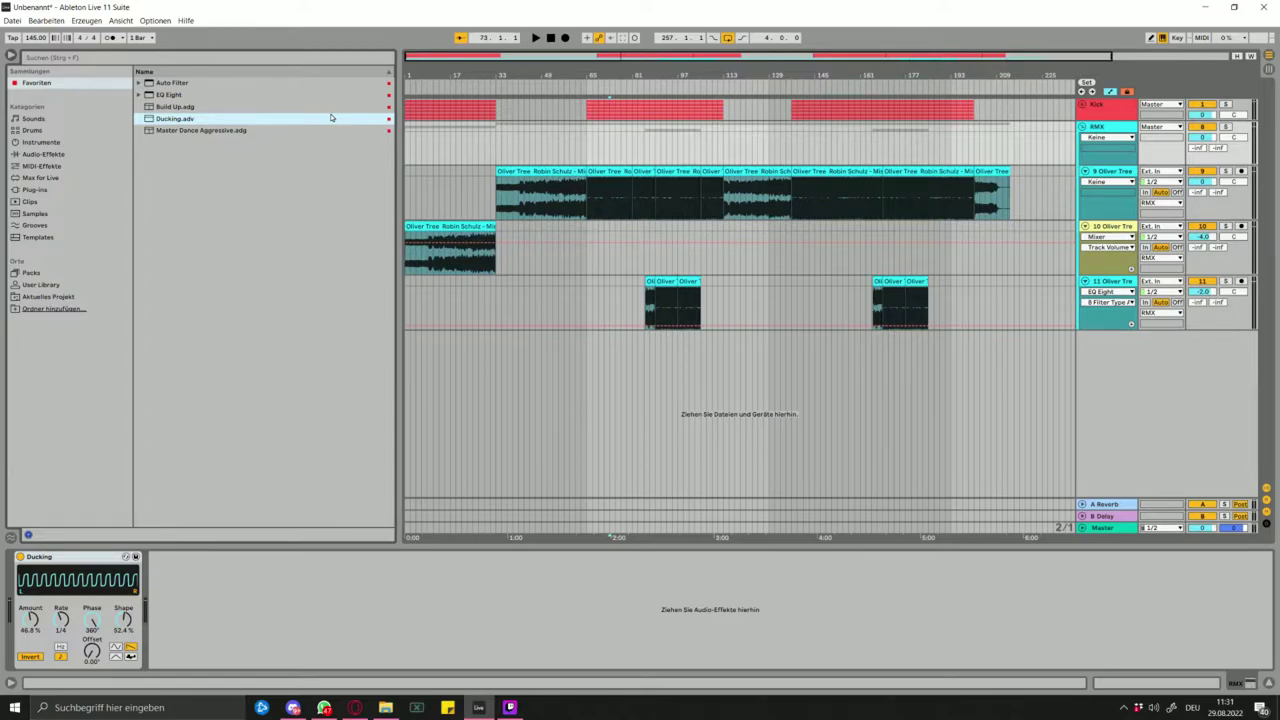
{"action": "double_click", "coordinate": [181, 95]}
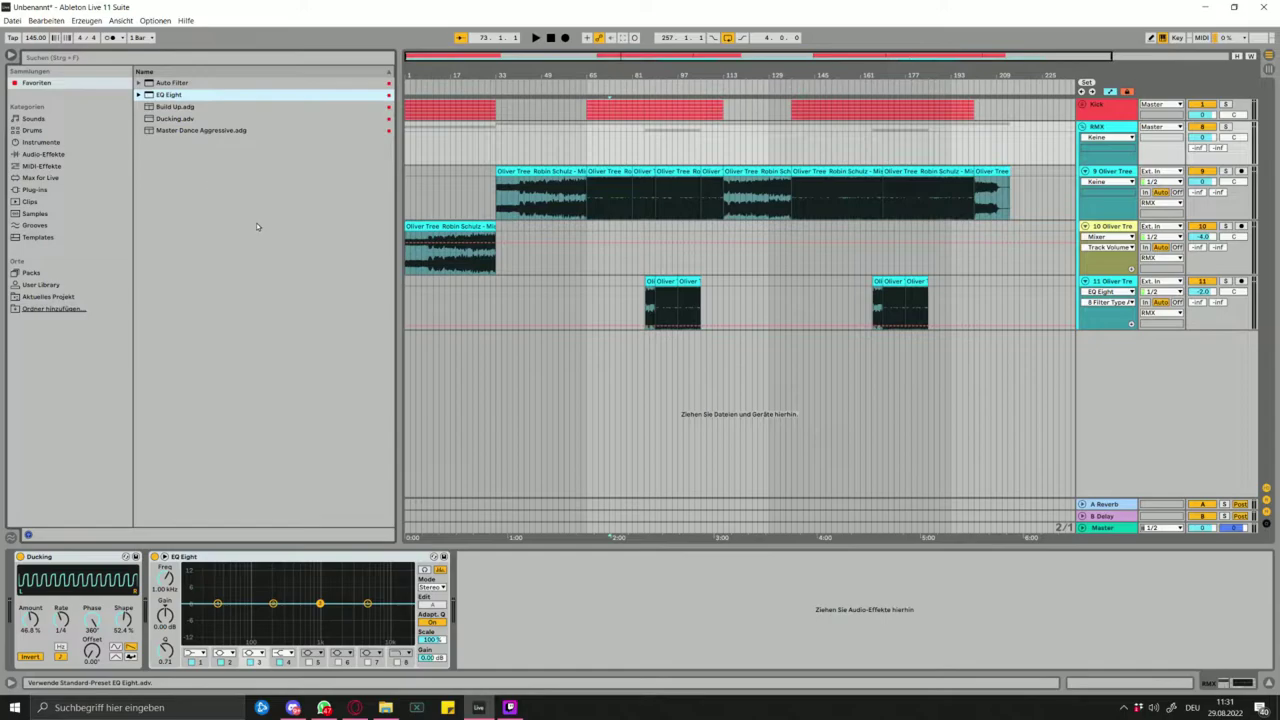
- Set EQ Eight's band 1 to a low-cut filter and place EQ Eight ahead of Ducking in the chain
{"action": "left_click", "coordinate": [193, 652]}
{"action": "left_click", "coordinate": [198, 581]}
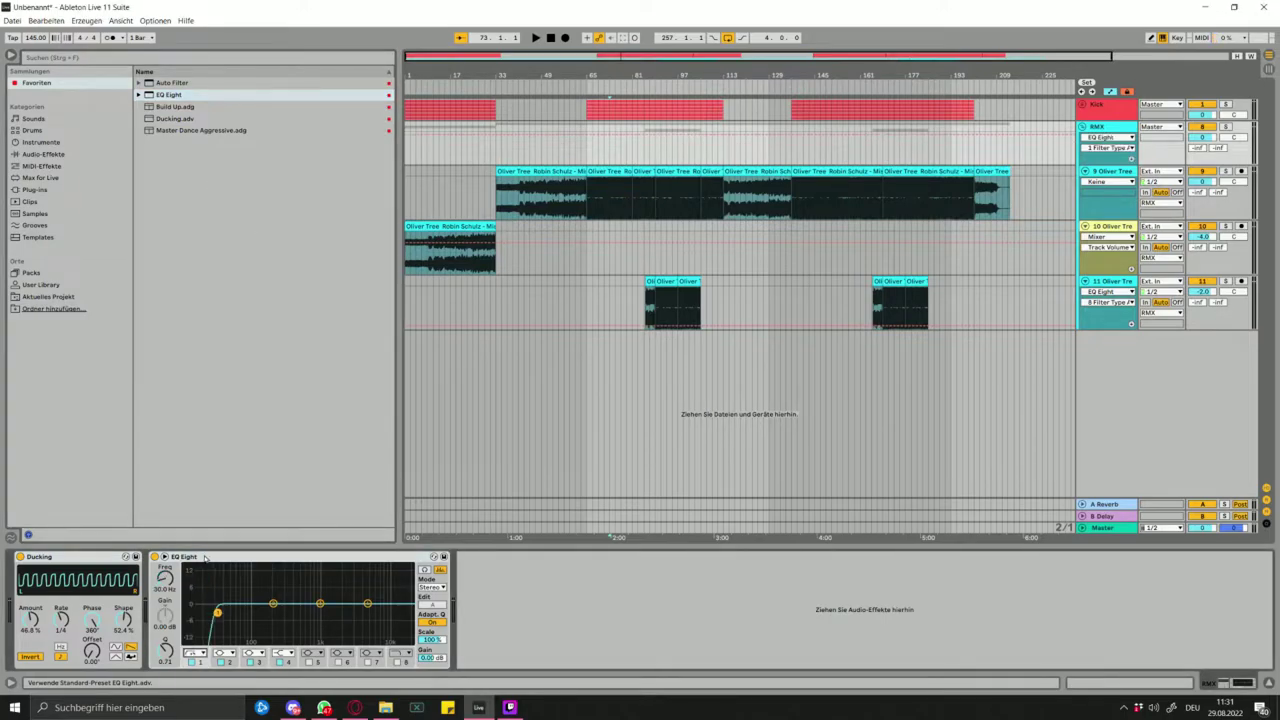
{"action": "left_click_drag", "start_coordinate": [66, 566], "coordinate": [287, 533]}
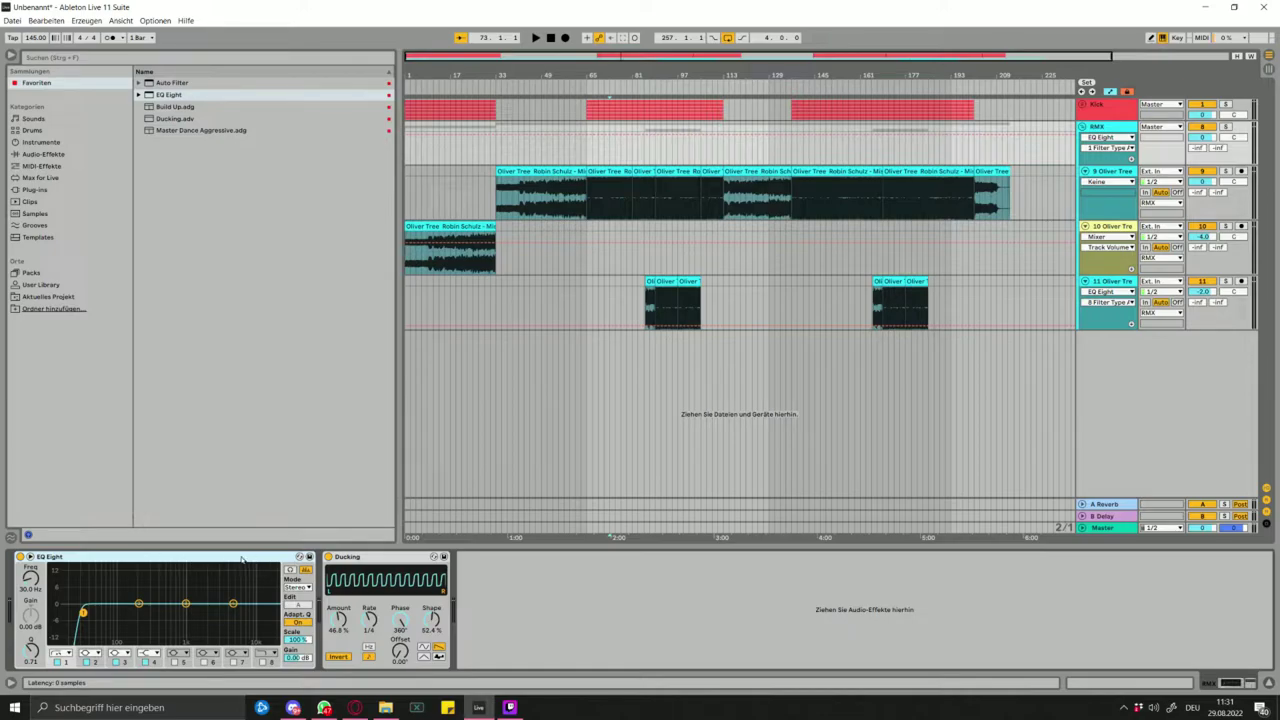
- Group EQ Eight and Ducking into an audio effect rack and raise the low-cut frequency to 212 Hz
{"action": "key", "text": "ctrl+g"}
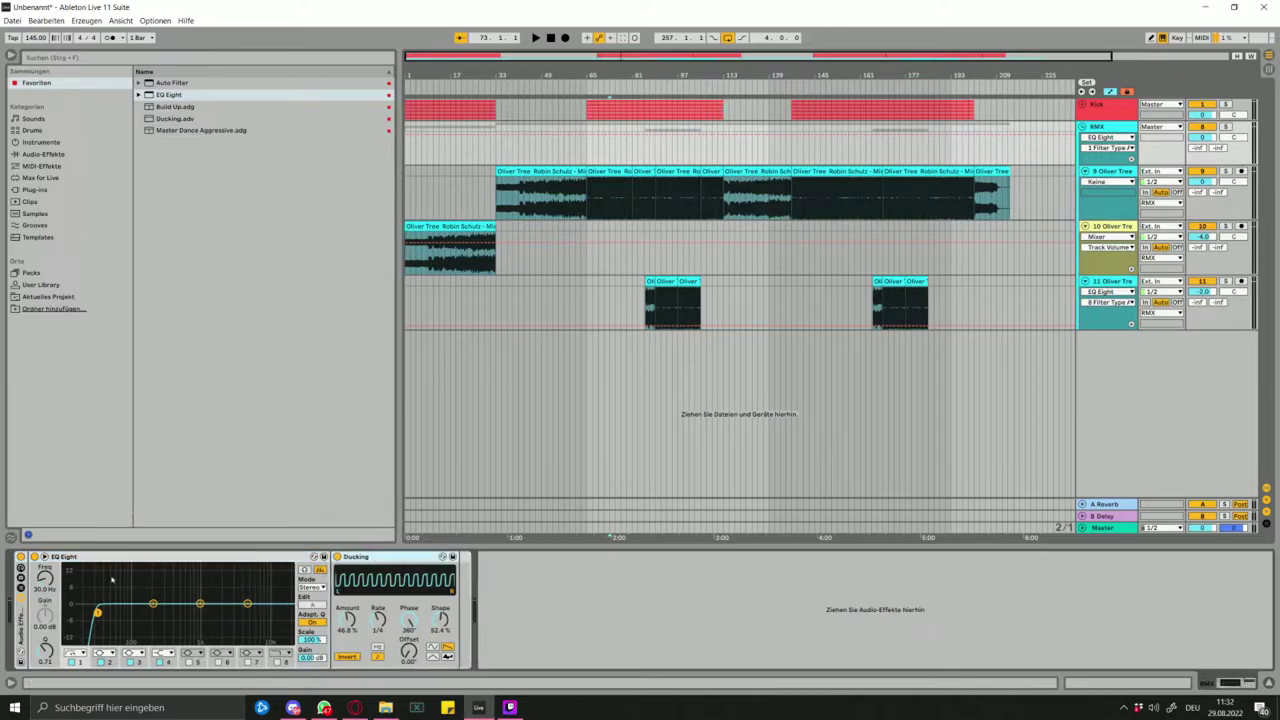
{"action": "left_click", "coordinate": [21, 557]}
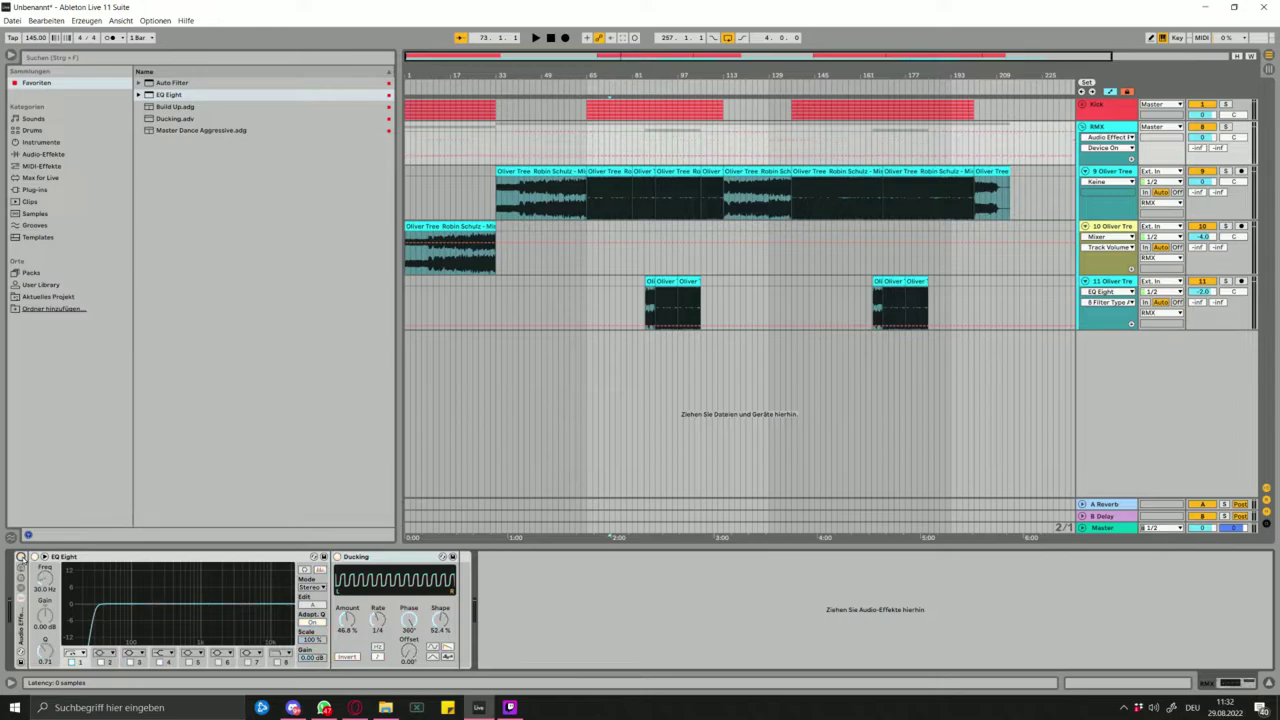
{"action": "left_click", "coordinate": [21, 557]}
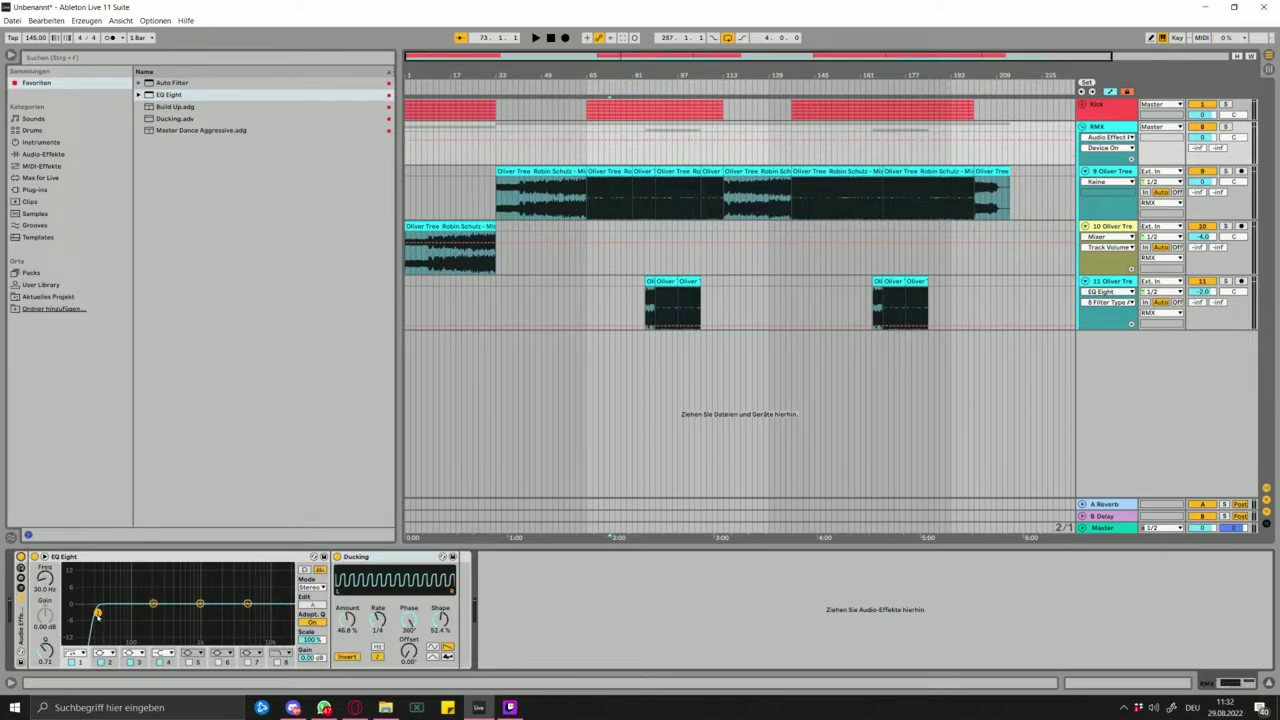
{"action": "left_click_drag", "start_coordinate": [45, 579], "coordinate": [45, 544]}
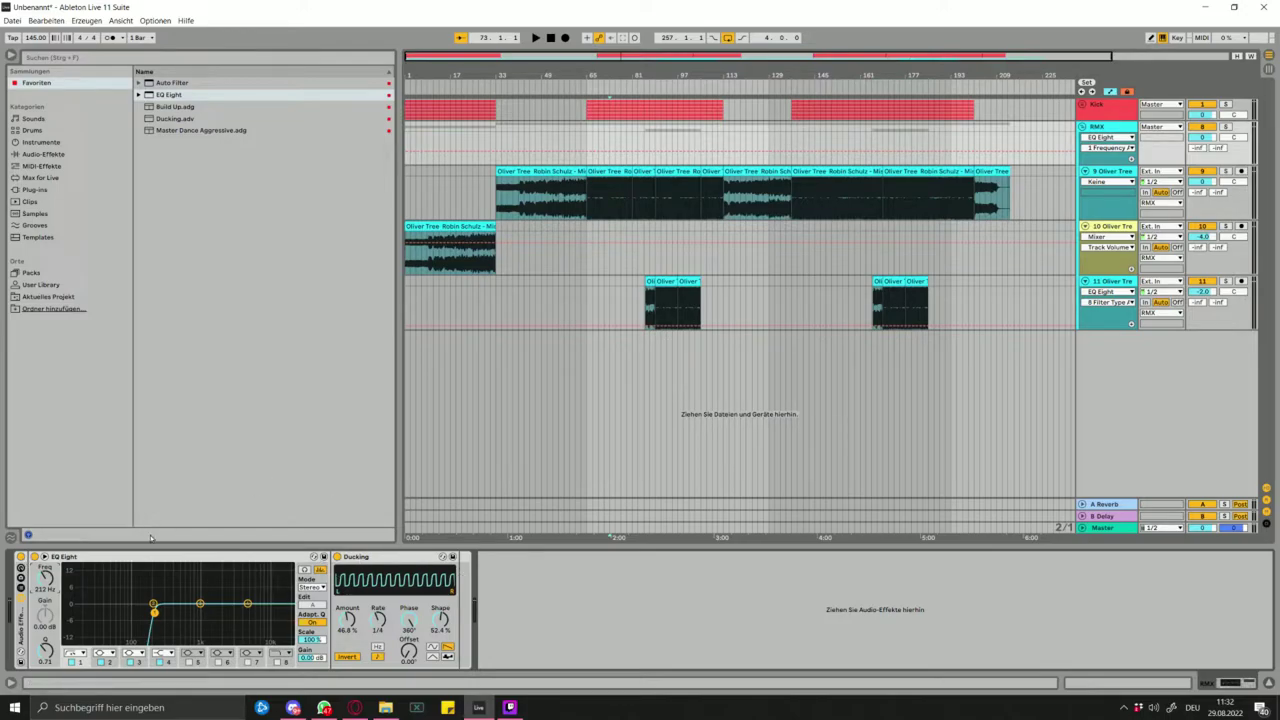
- Automate the RMX rack's Device On so it is off during both kick-free breaks, bars 33–65 and 113–137
{"action": "right_click", "coordinate": [21, 557]}
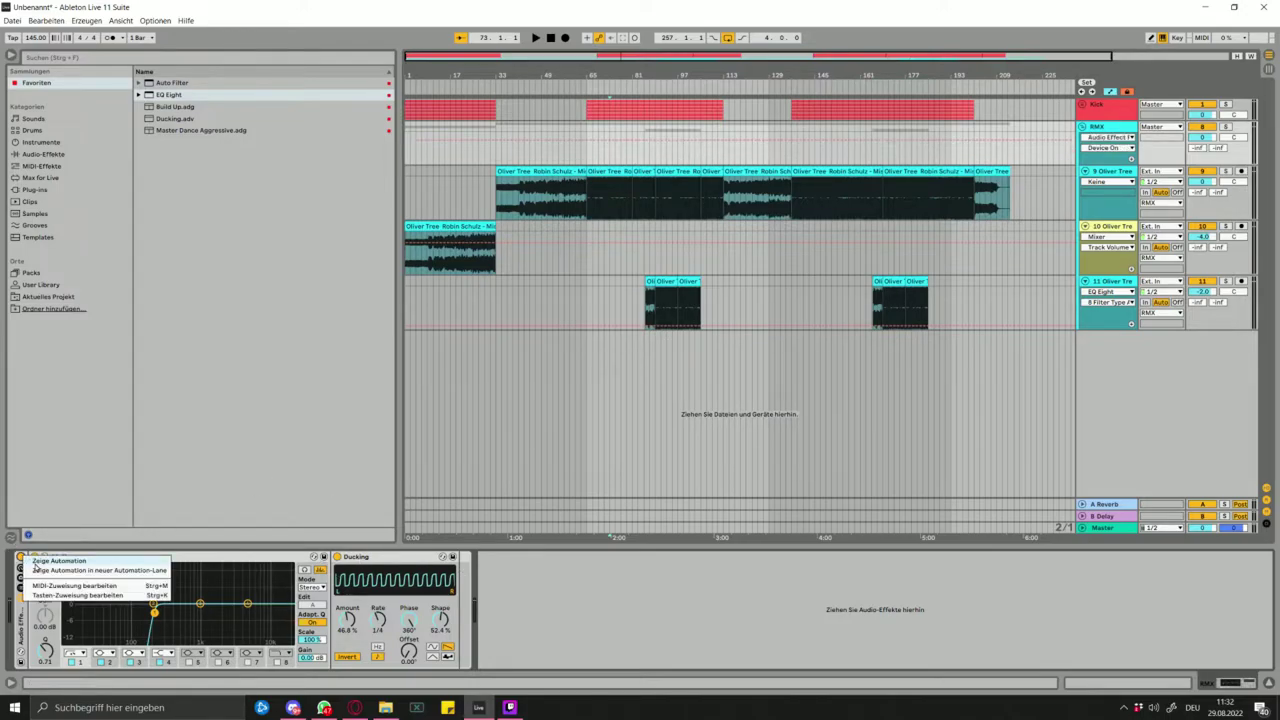
{"action": "left_click", "coordinate": [36, 564]}
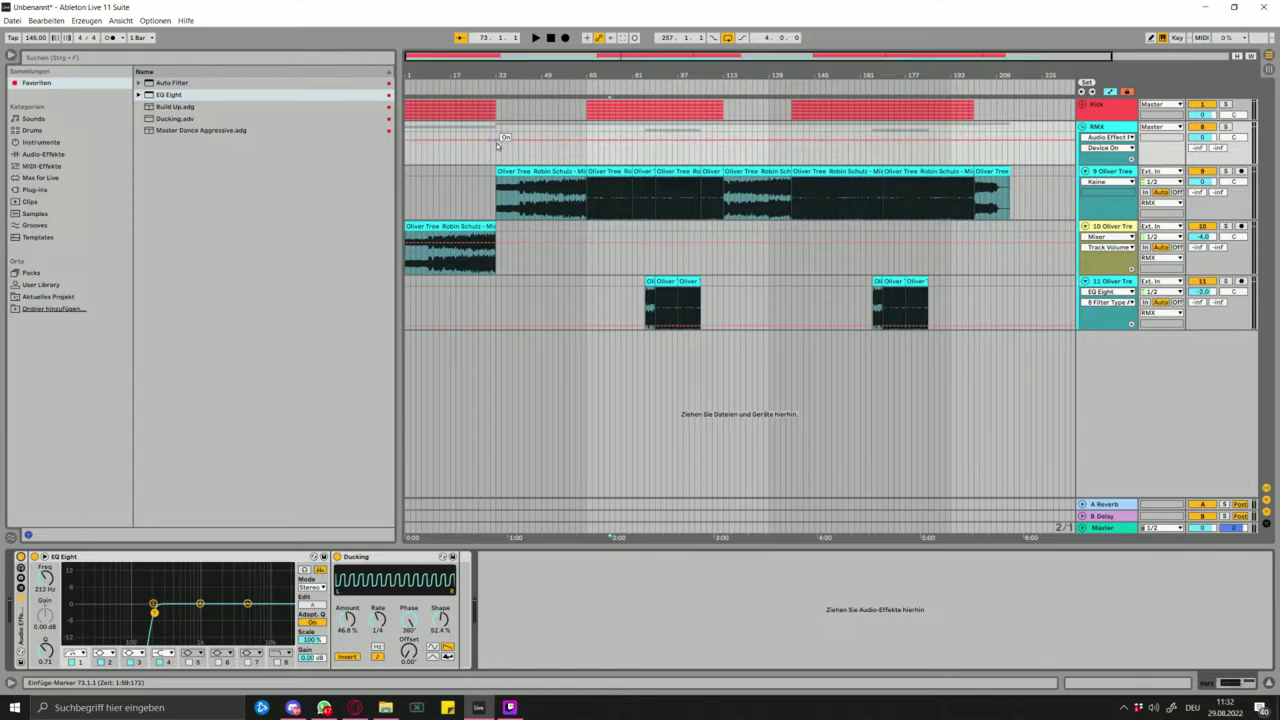
{"action": "left_click", "coordinate": [586, 140]}
{"action": "left_click_drag", "start_coordinate": [524, 140], "coordinate": [496, 157]}
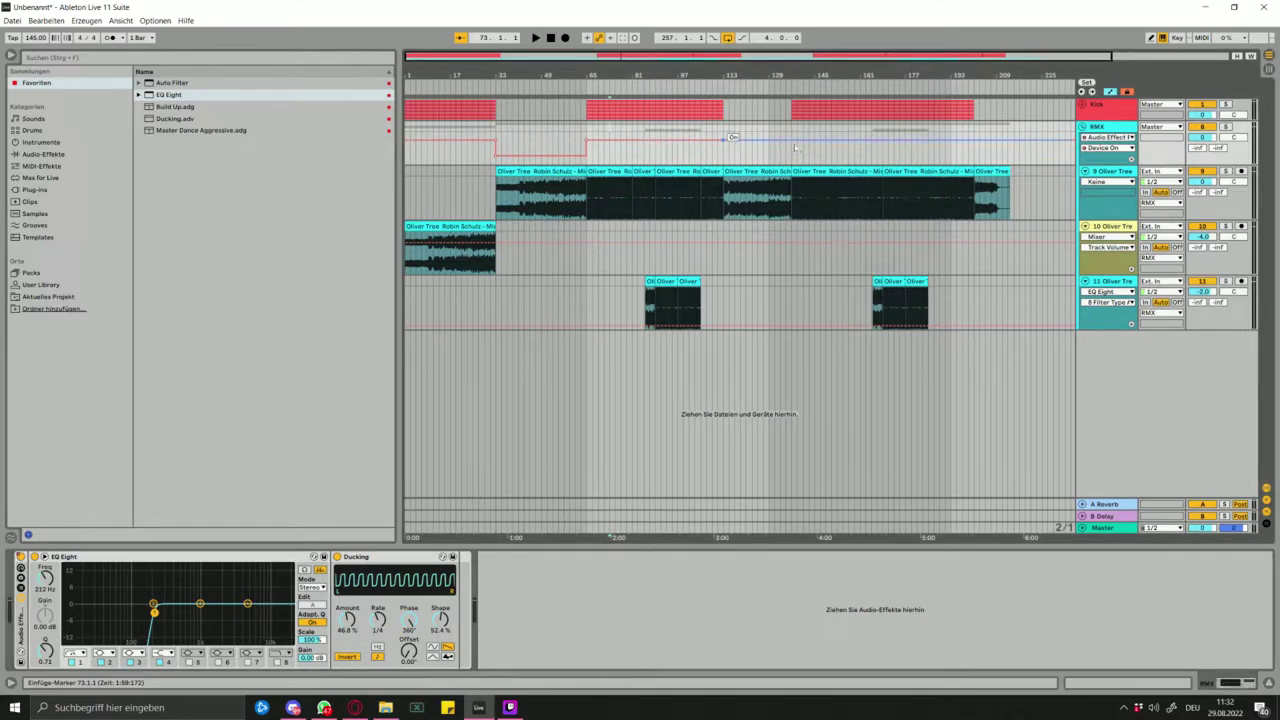
{"action": "left_click_drag", "start_coordinate": [789, 143], "coordinate": [724, 155]}
- Lower the RMX rack's low-cut frequency to 95.8 Hz and audition the arrangement from bar 1
{"action": "left_click_drag", "start_coordinate": [41, 578], "coordinate": [41, 595]}
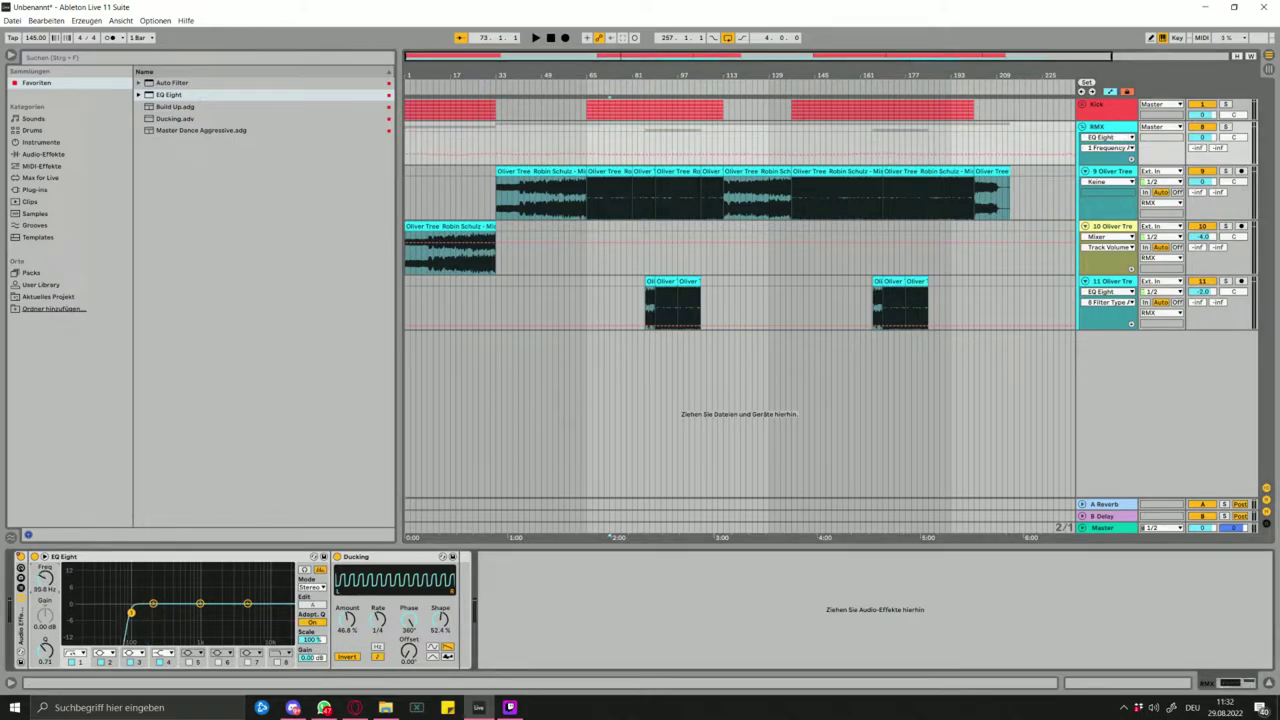
{"action": "left_click", "coordinate": [408, 131]}
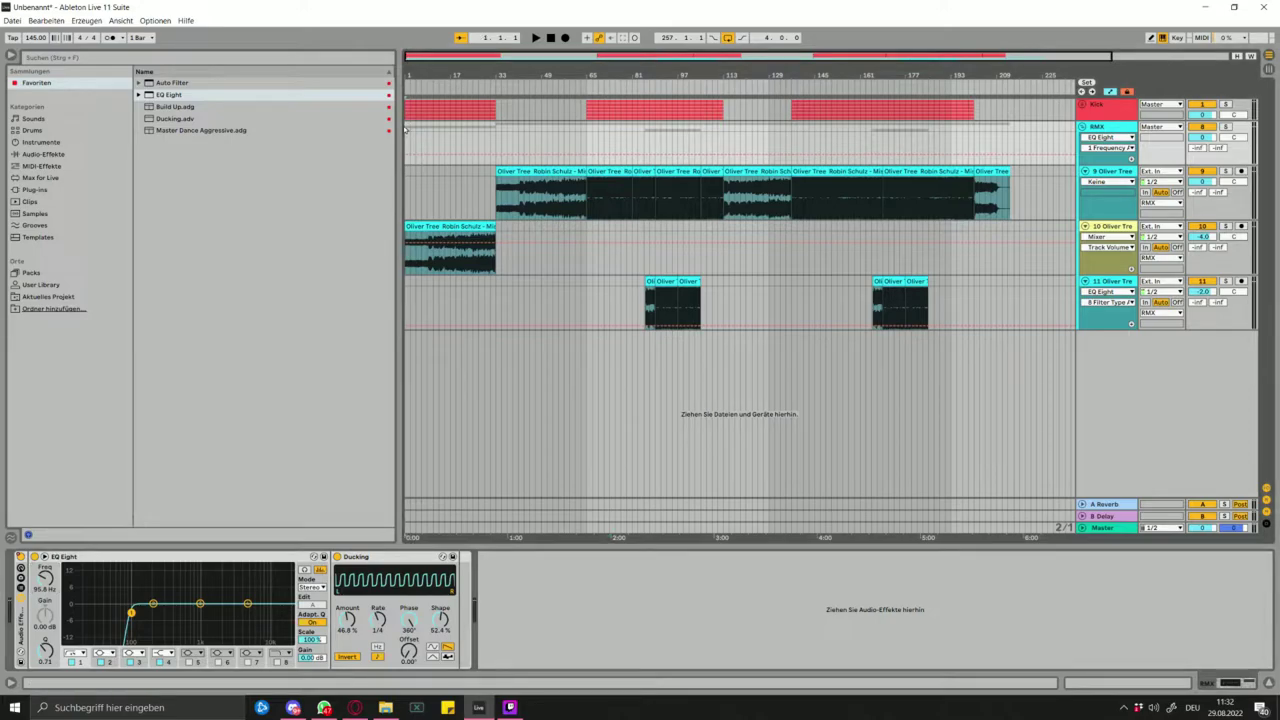
{"action": "key", "text": "space"}
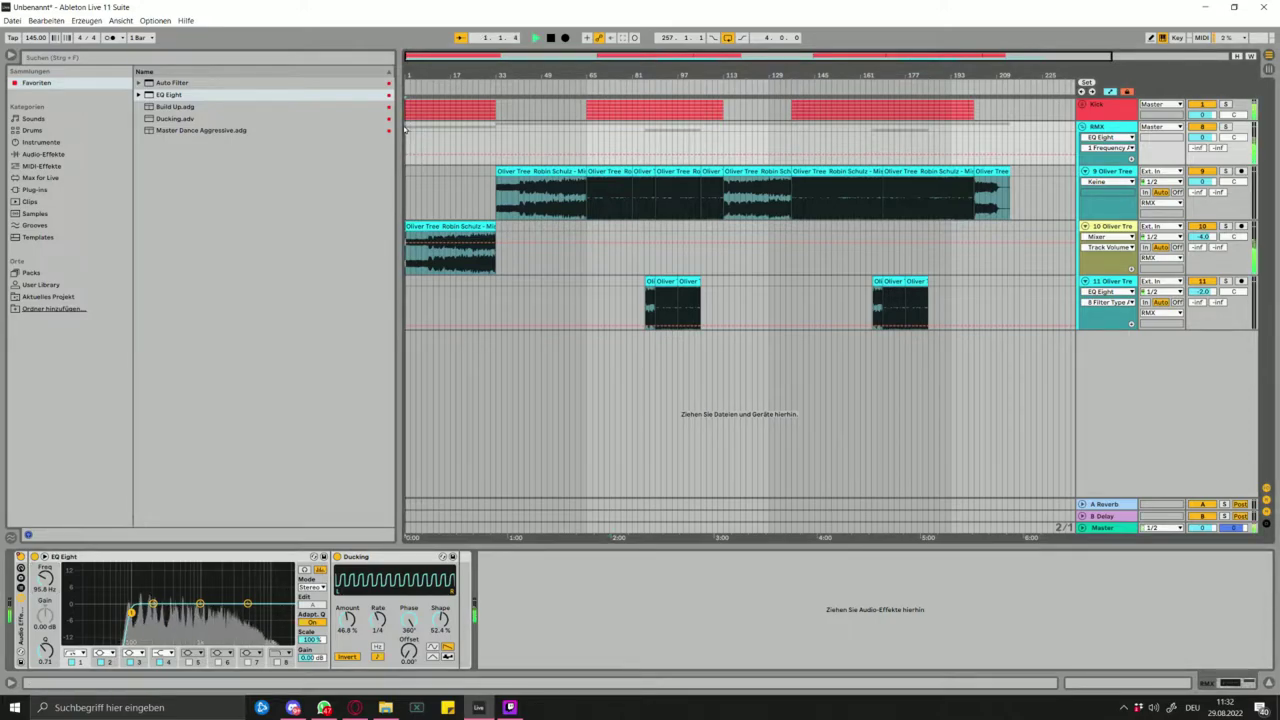
{"action": "left_click", "coordinate": [465, 226]}
{"action": "key", "text": "z"}
{"action": "scroll", "coordinate": [434, 280], "scroll_direction": "left", "scroll_amount": 10}
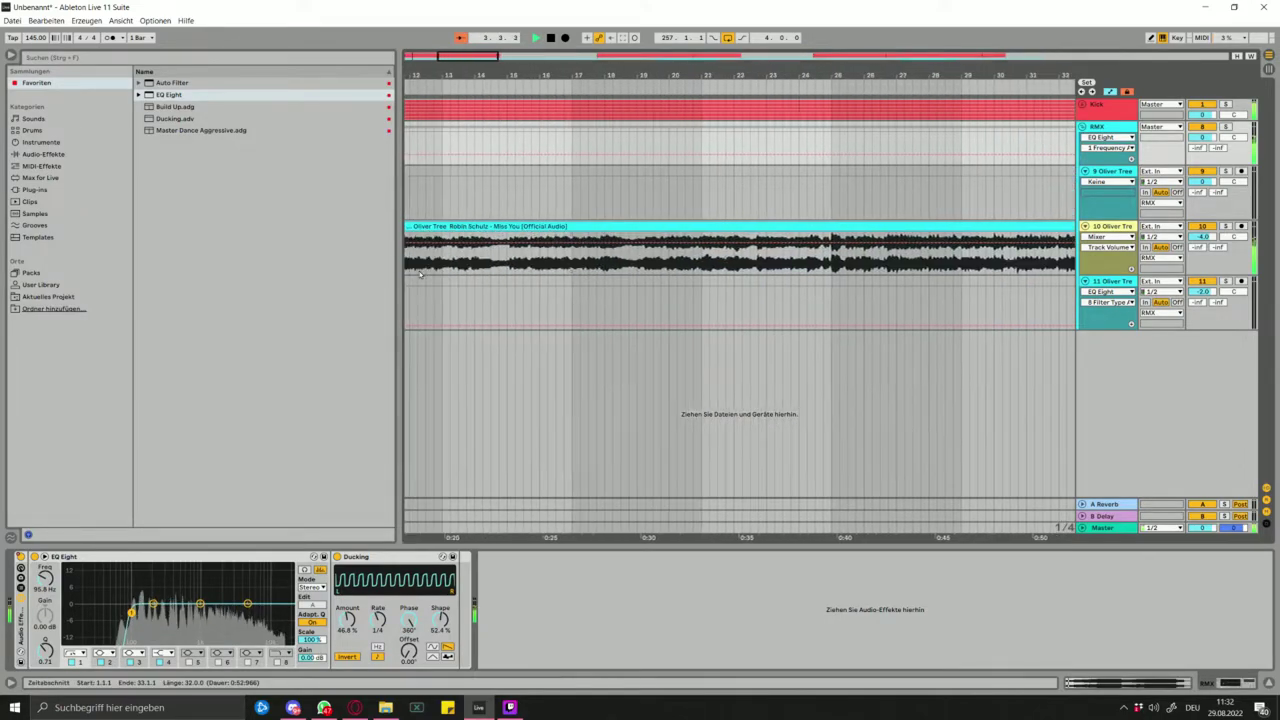
{"action": "scroll", "coordinate": [411, 254], "scroll_direction": "down", "scroll_amount": 5}
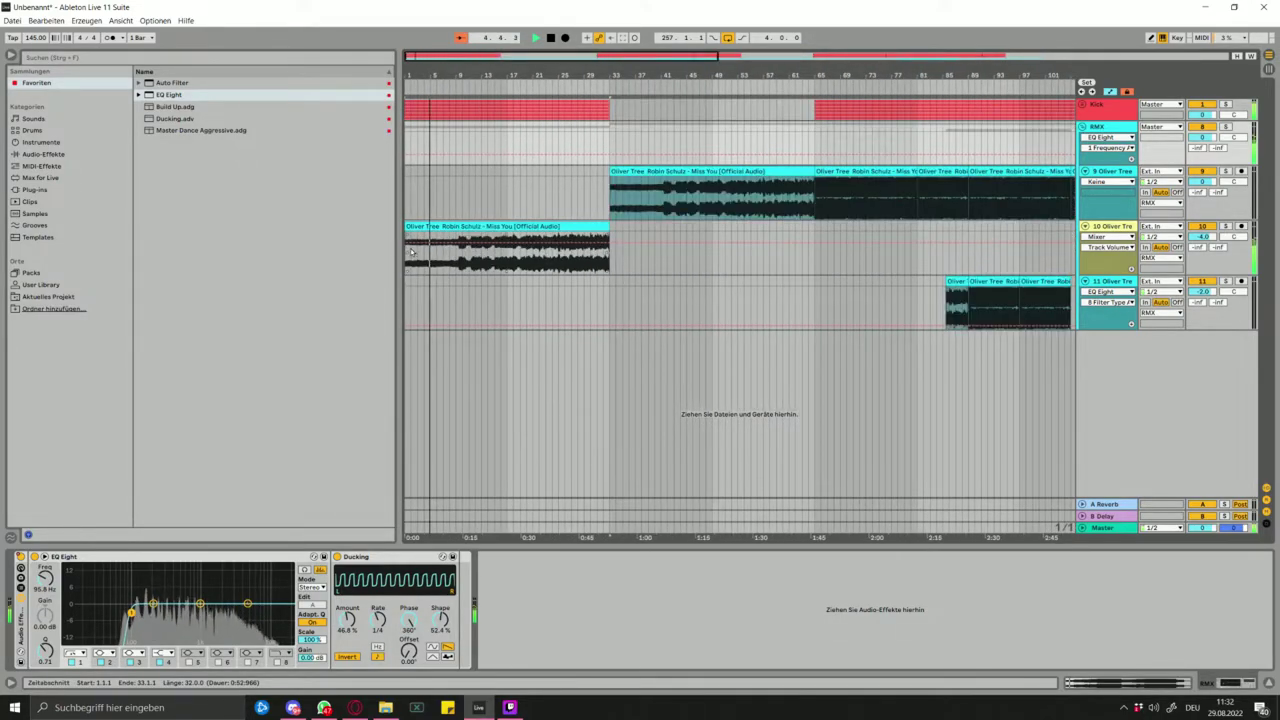
{"action": "left_click", "coordinate": [406, 285]}
{"action": "key", "text": "space"}
{"action": "key", "text": "space"}
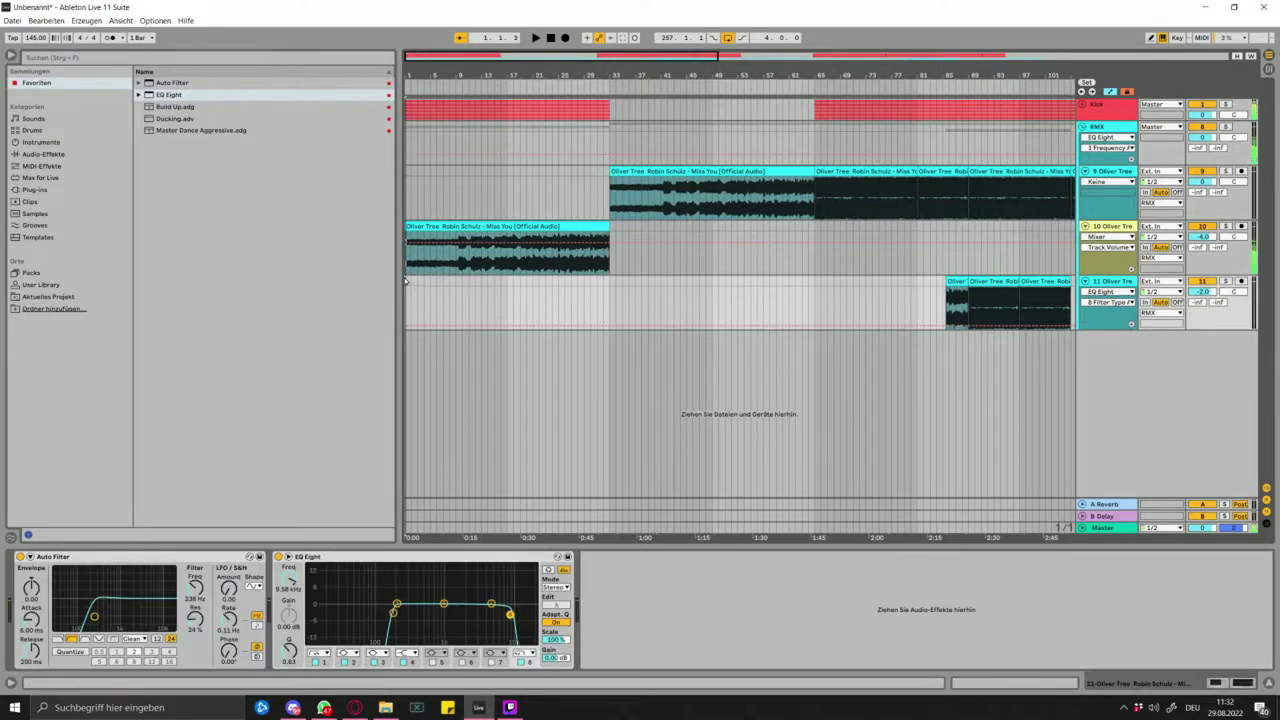
- Audition the very start of the intro clip on track 10 and split the clip at 1.1.2
{"action": "scroll", "coordinate": [406, 282], "scroll_direction": "up", "scroll_amount": 10}
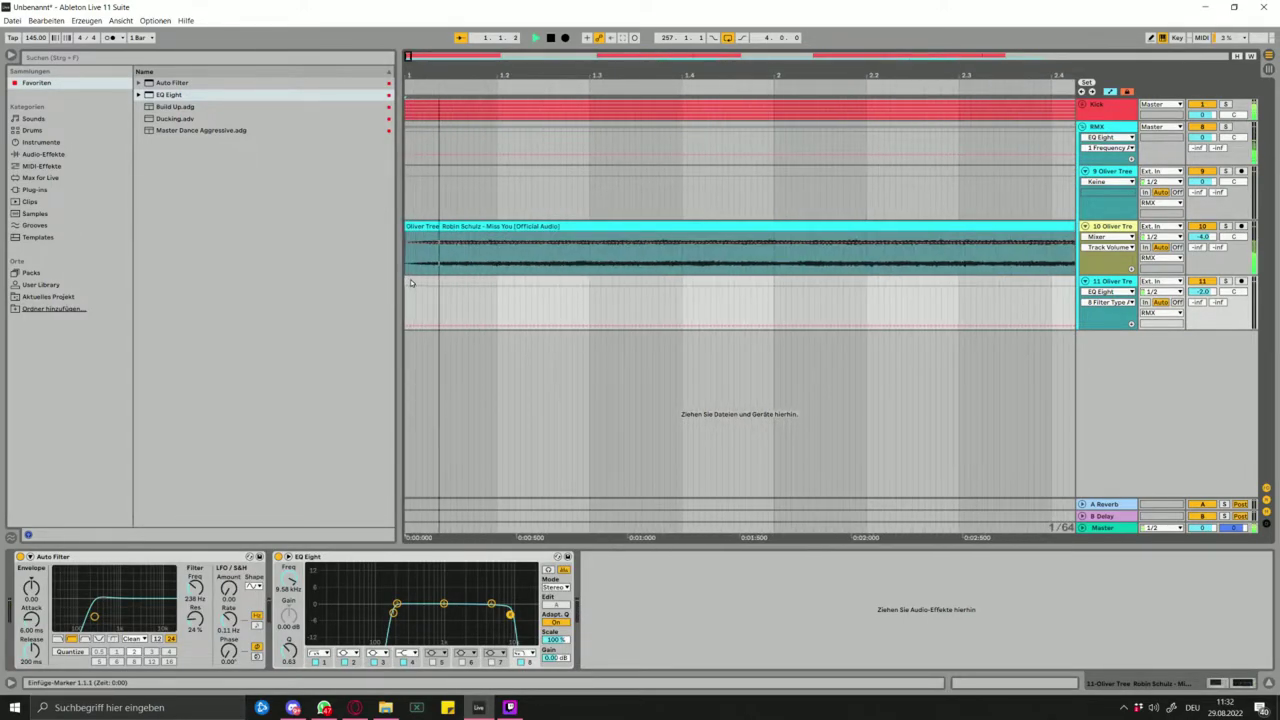
{"action": "key", "text": "space"}
{"action": "key", "text": "space"}
{"action": "key", "text": "space"}
{"action": "key", "text": "space"}
{"action": "key", "text": "space"}
{"action": "scroll", "coordinate": [426, 263], "scroll_direction": "up", "scroll_amount": 3}
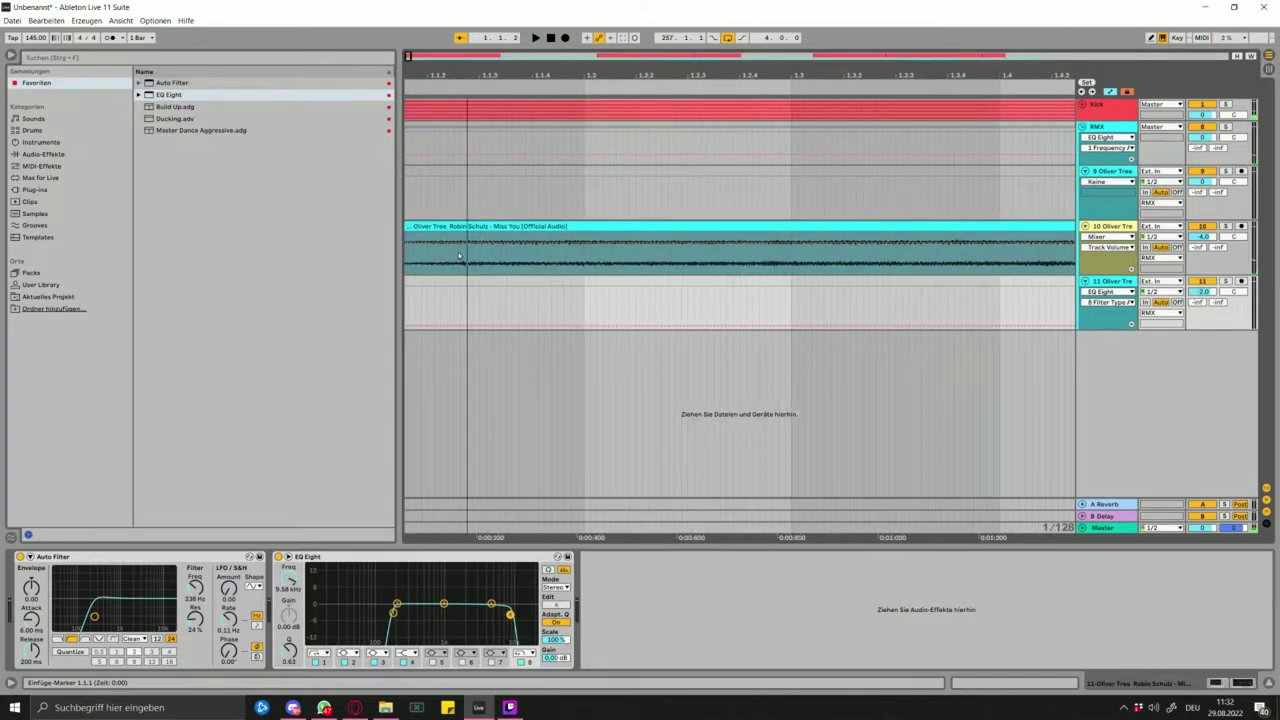
{"action": "scroll", "coordinate": [465, 257], "scroll_direction": "left", "scroll_amount": 1}
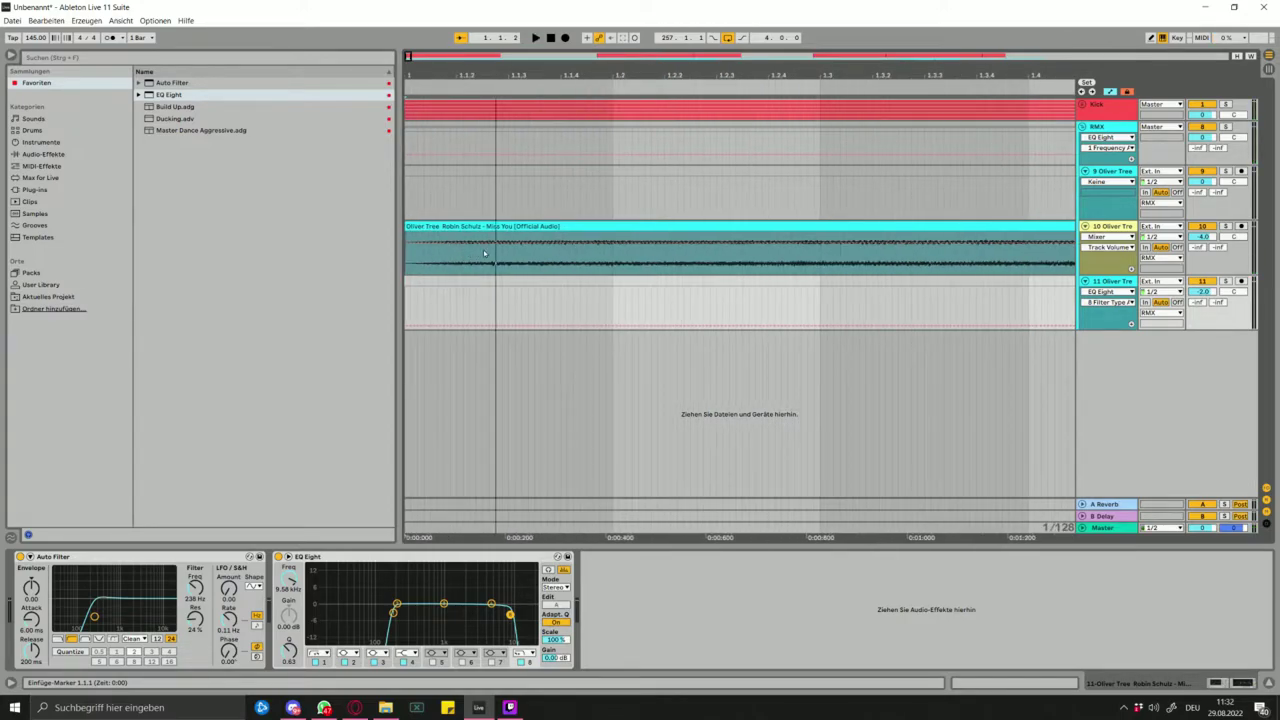
{"action": "left_click", "coordinate": [496, 259]}
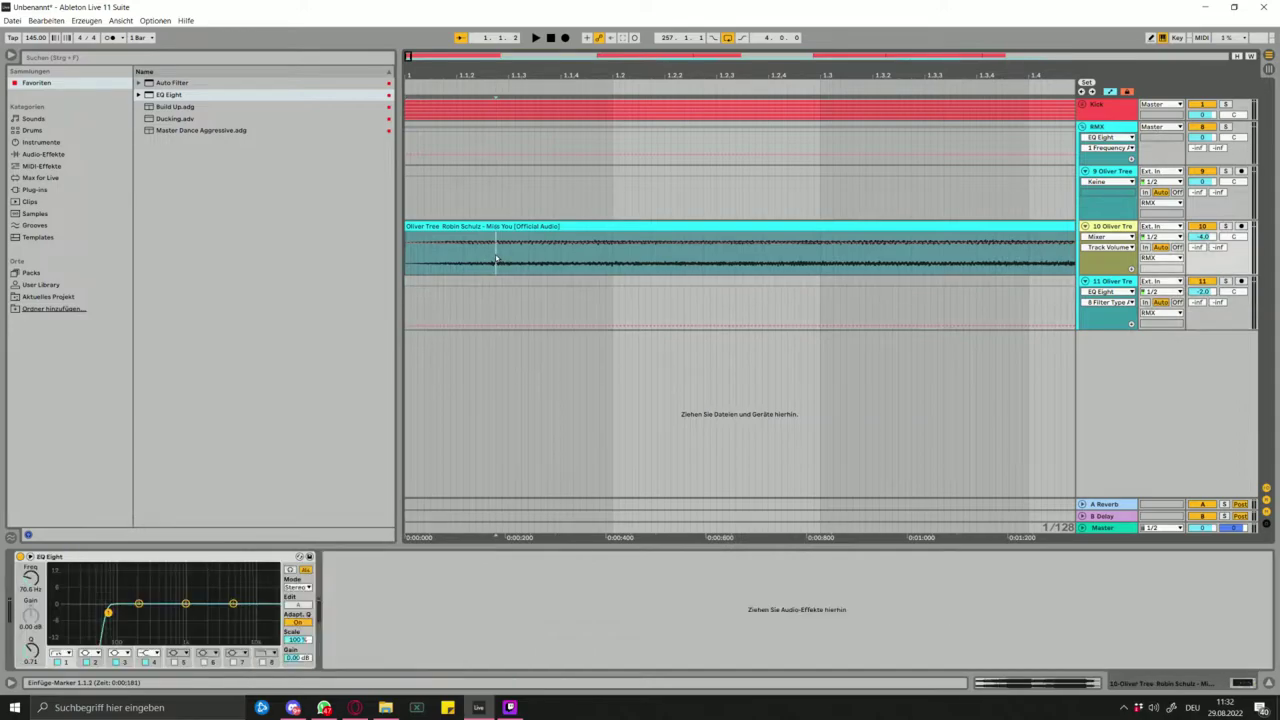
{"action": "key", "text": "ctrl+e"}
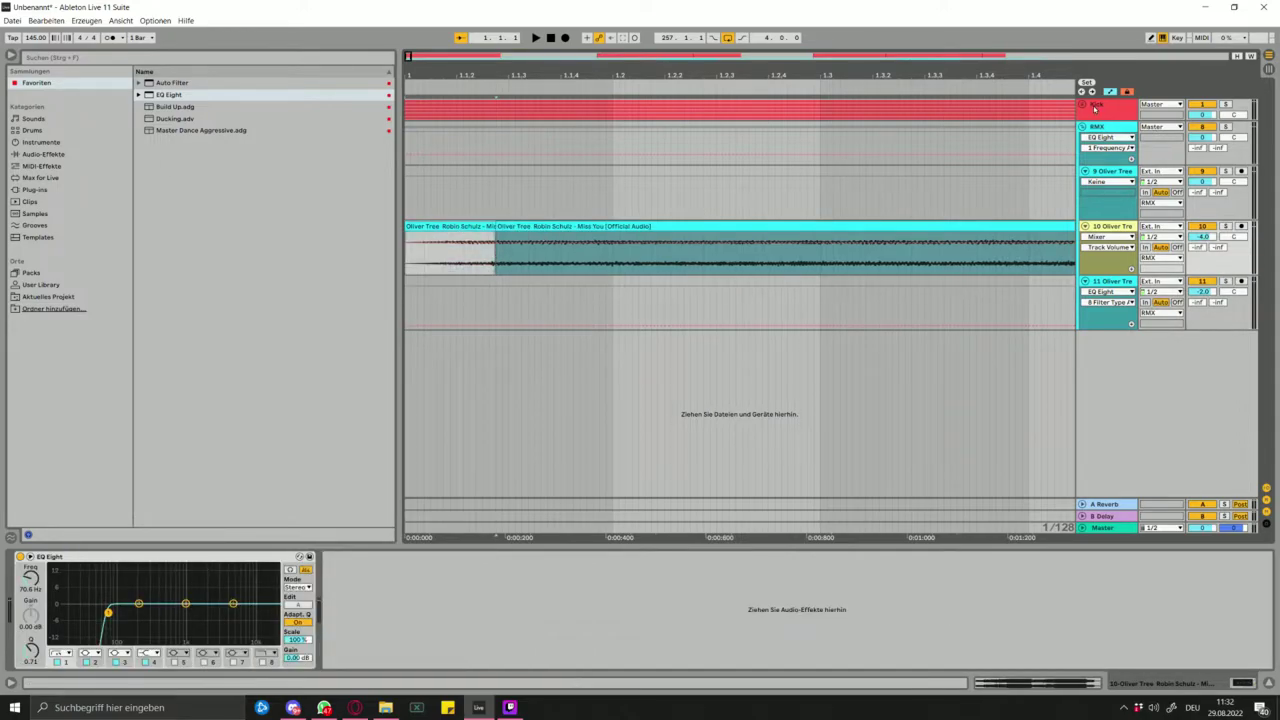
- Expand the Kick group and show the devices of its 7-Audio 0001 track
{"action": "left_click", "coordinate": [1085, 104]}
{"action": "scroll", "coordinate": [719, 372], "scroll_direction": "down", "scroll_amount": 10}
{"action": "scroll", "coordinate": [719, 372], "scroll_direction": "down", "scroll_amount": 3}
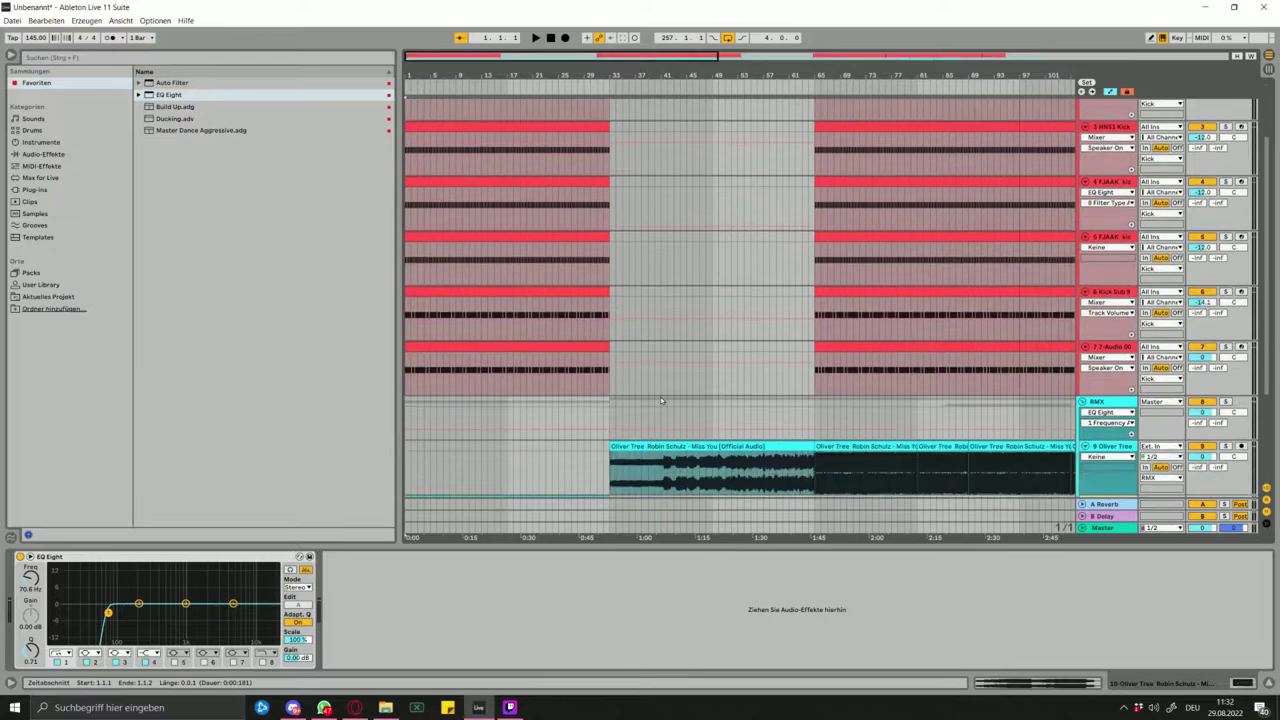
{"action": "left_click", "coordinate": [1115, 348]}
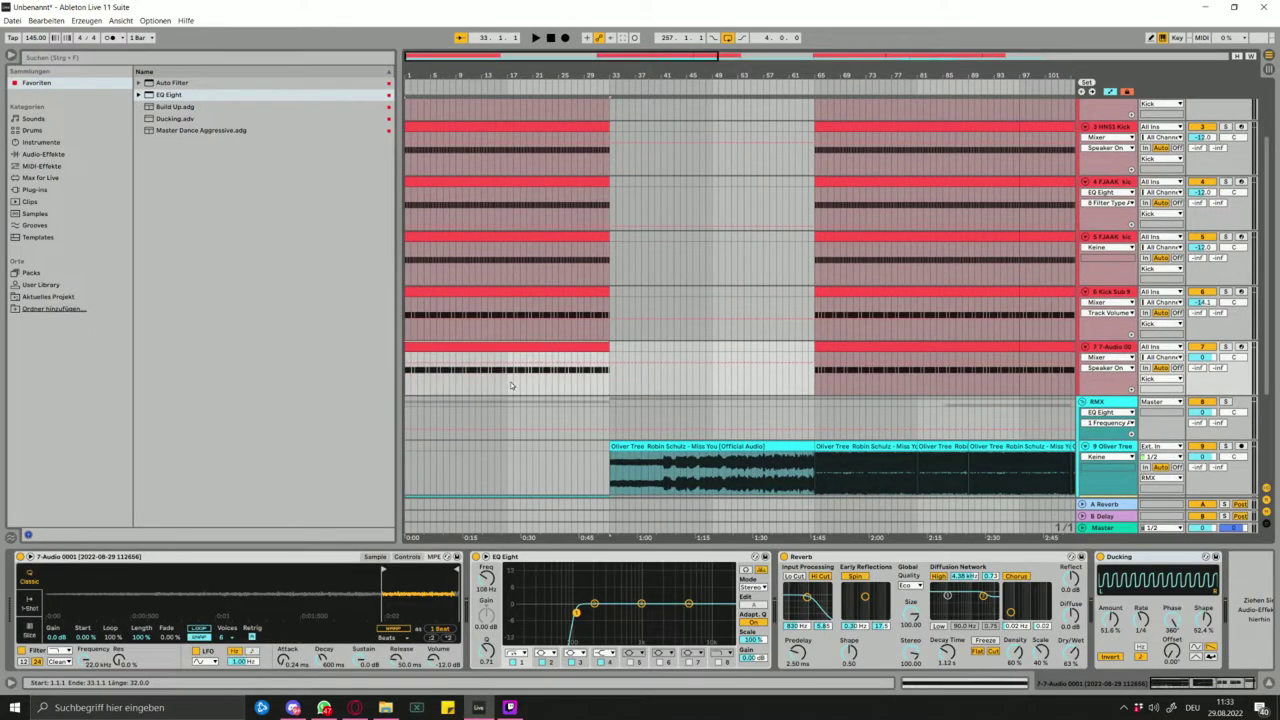
{"action": "key", "text": "ctrl+v"}
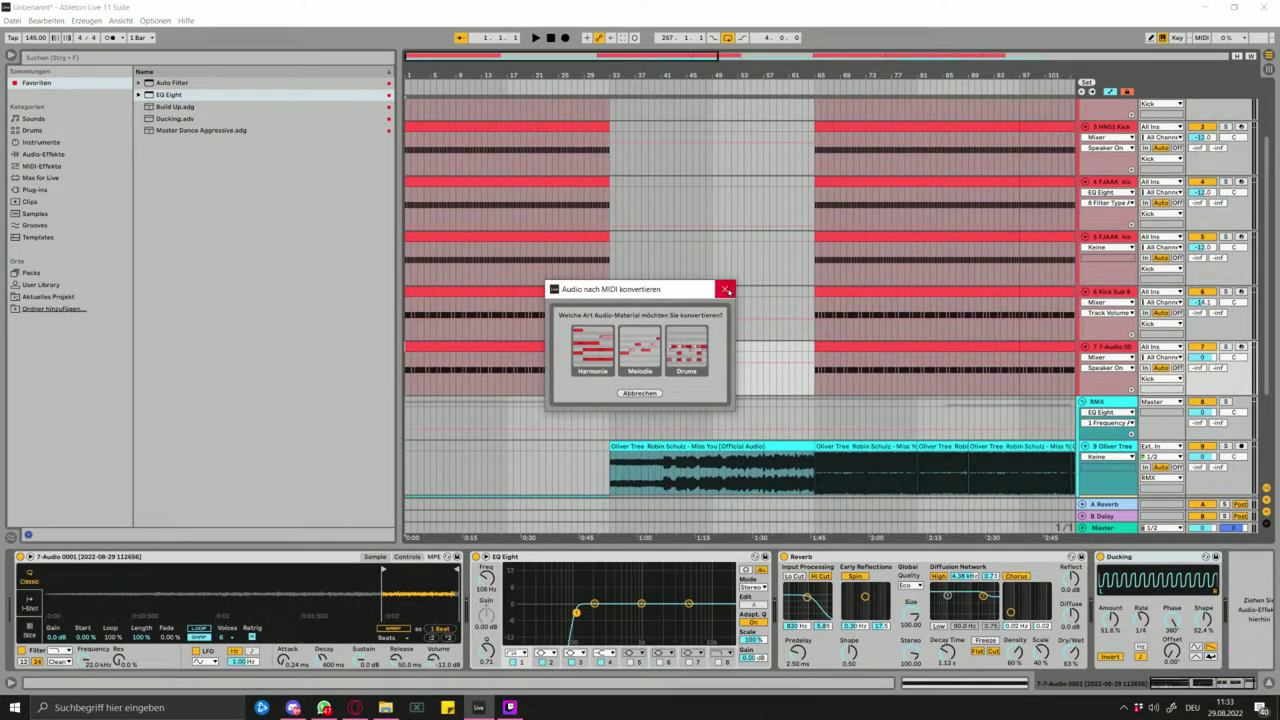
{"action": "left_click", "coordinate": [728, 289]}
{"action": "left_click", "coordinate": [533, 350]}
{"action": "key", "text": "ctrl+v"}
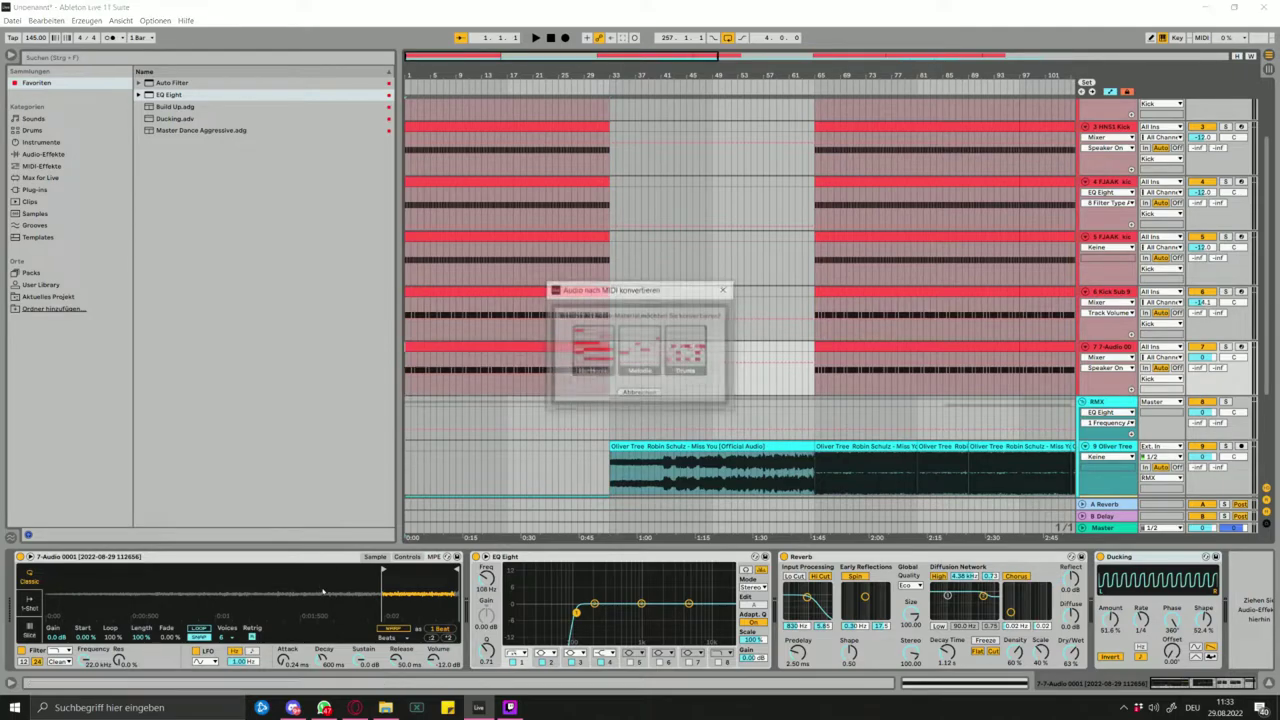
{"action": "left_click", "coordinate": [725, 289]}
- Load the short opening slice of the track 10 clip into track 7's Simpler and play from bar 1
{"action": "scroll", "coordinate": [557, 391], "scroll_direction": "down", "scroll_amount": 2}
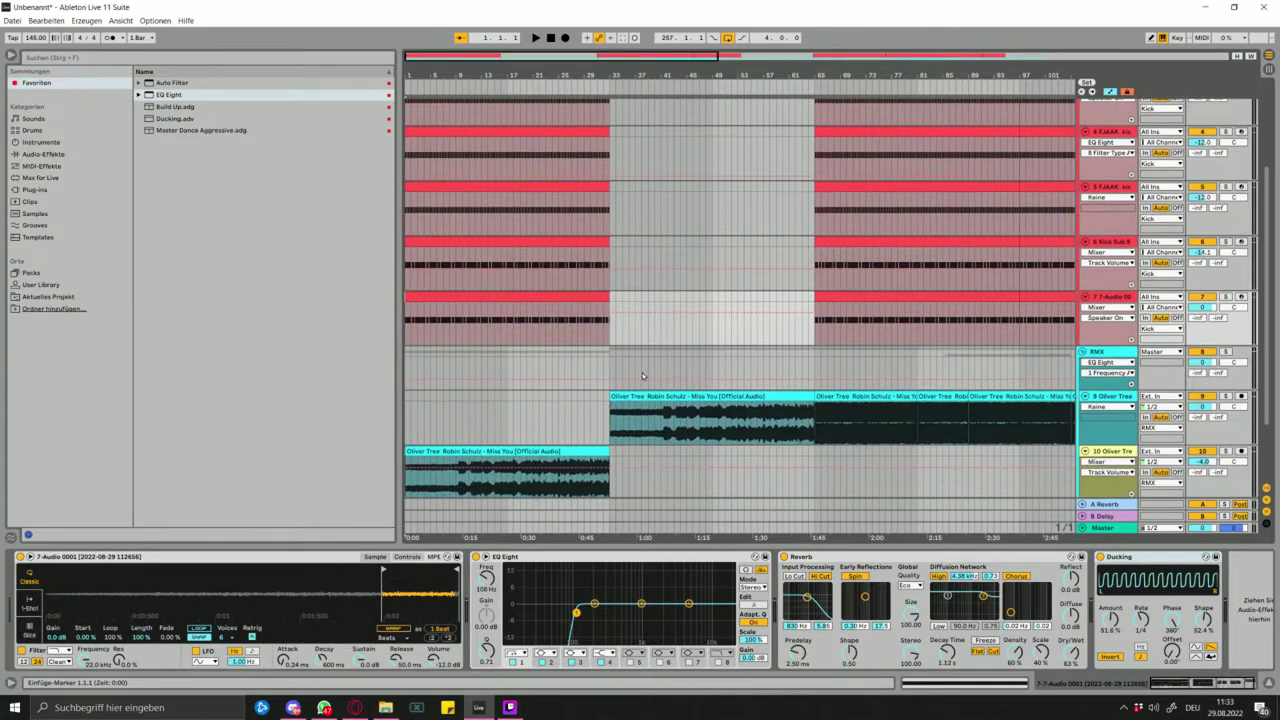
{"action": "scroll", "coordinate": [440, 460], "scroll_direction": "down", "scroll_amount": 1}
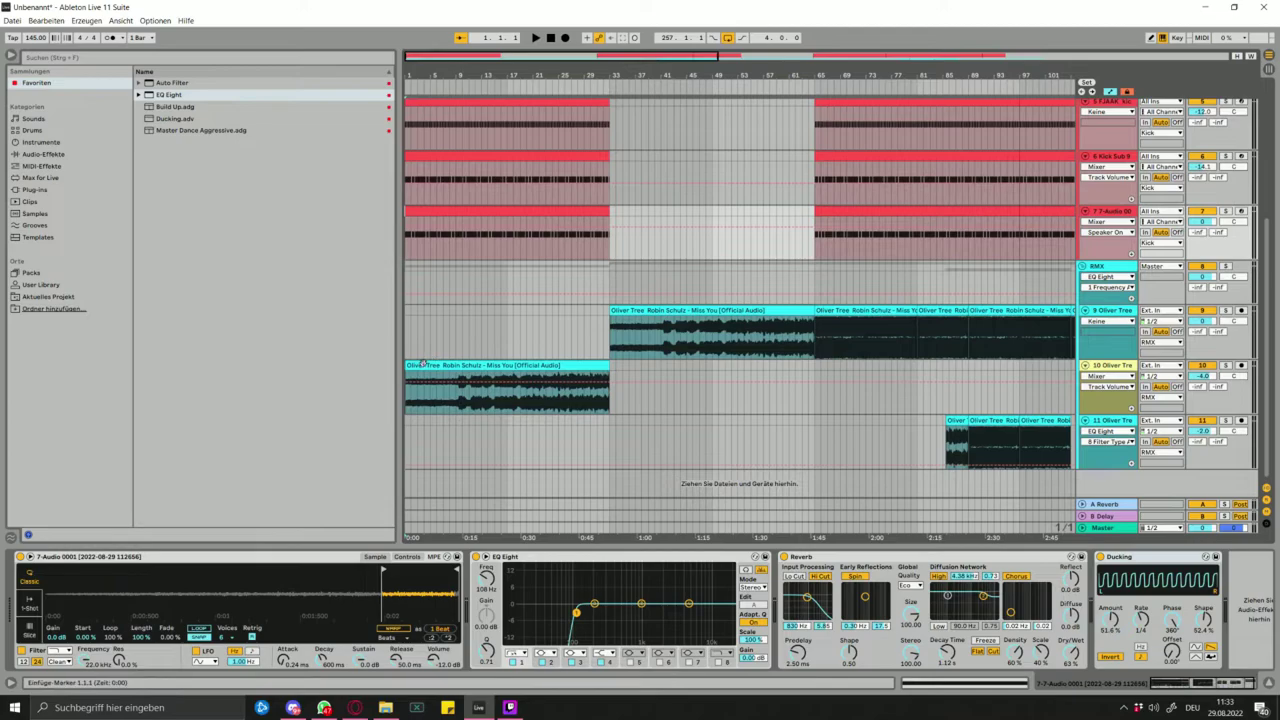
{"action": "scroll", "coordinate": [422, 392], "scroll_direction": "up", "scroll_amount": 6}
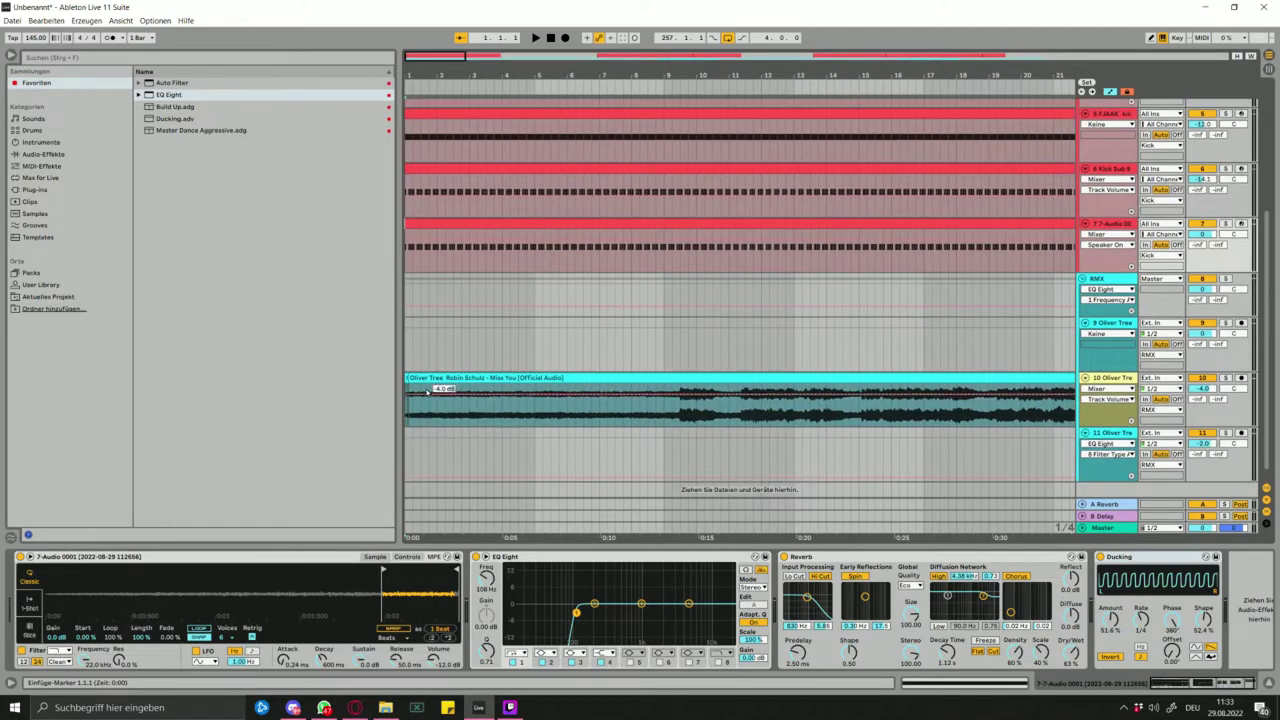
{"action": "scroll", "coordinate": [418, 399], "scroll_direction": "left", "scroll_amount": 1}
{"action": "left_click", "coordinate": [413, 379]}
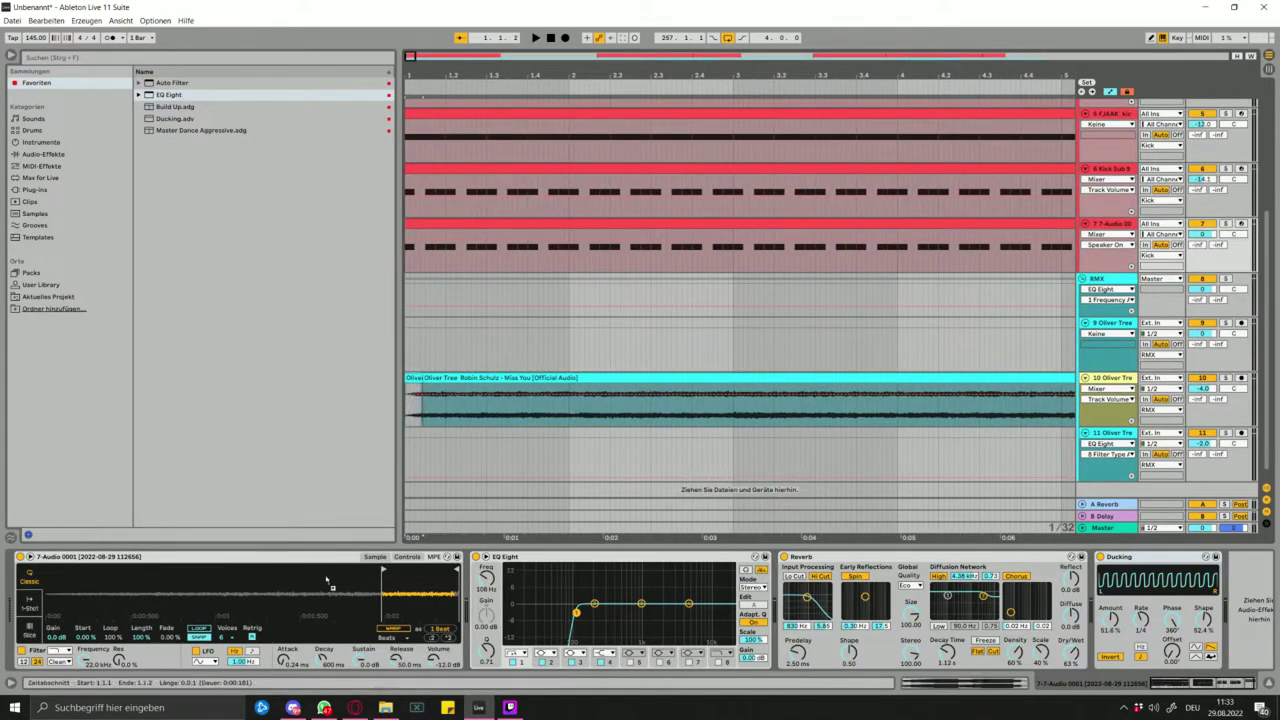
{"action": "key", "text": "space"}
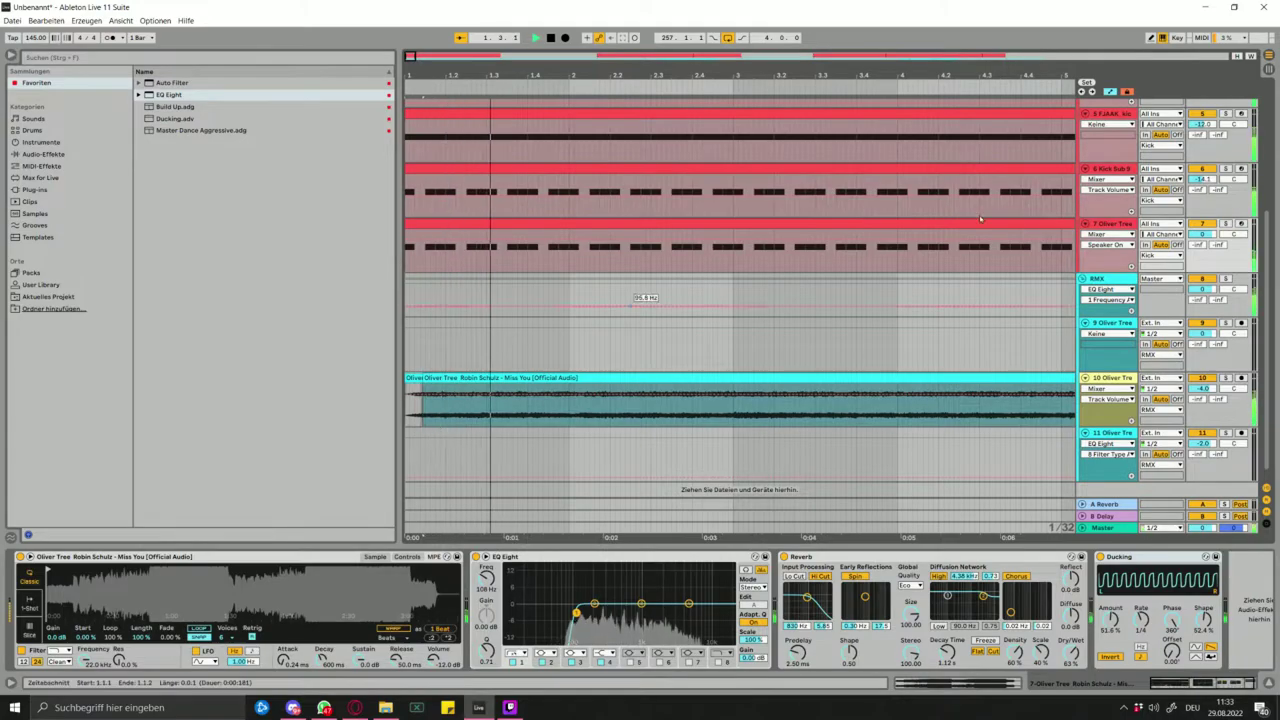
- Solo the Kick group and listen to it with the replaced sample on track 7
{"action": "scroll", "coordinate": [1217, 192], "scroll_direction": "up", "scroll_amount": 4}
{"action": "left_click", "coordinate": [1226, 104]}
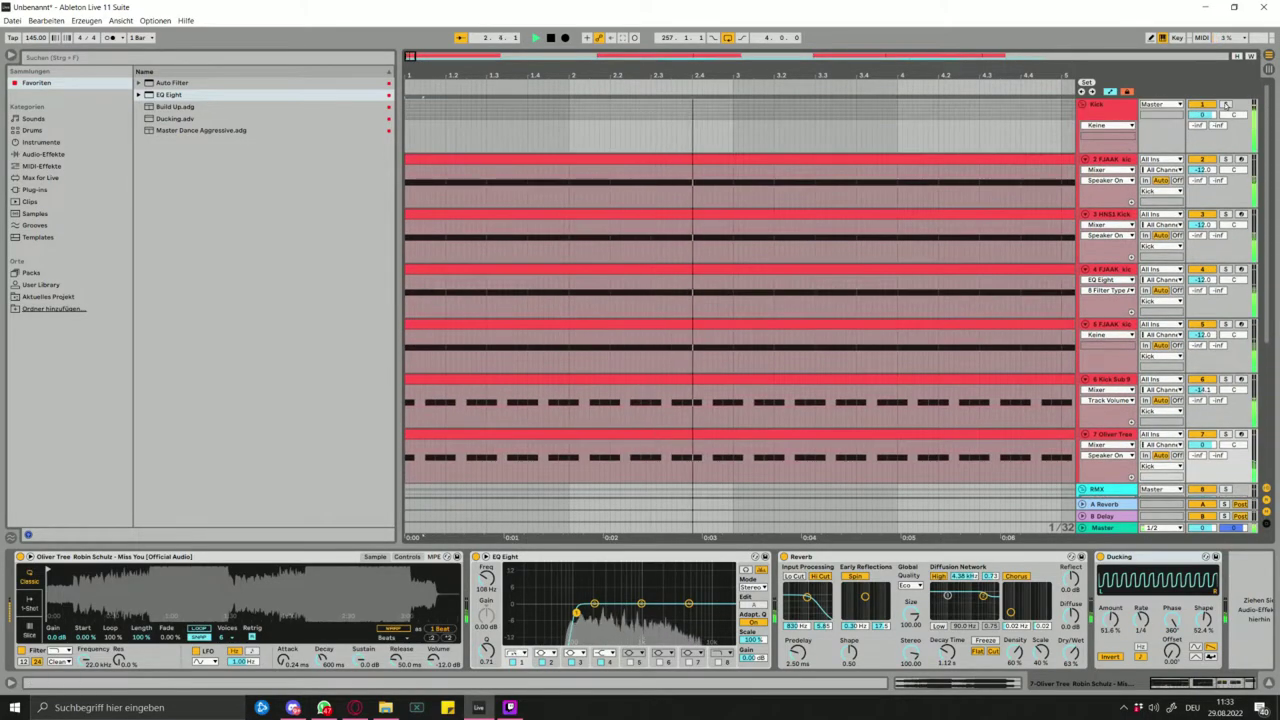
{"action": "scroll", "coordinate": [914, 252], "scroll_direction": "down", "scroll_amount": 2}
{"action": "scroll", "coordinate": [914, 252], "scroll_direction": "down", "scroll_amount": 4}
{"action": "scroll", "coordinate": [569, 405], "scroll_direction": "down", "scroll_amount": 5}
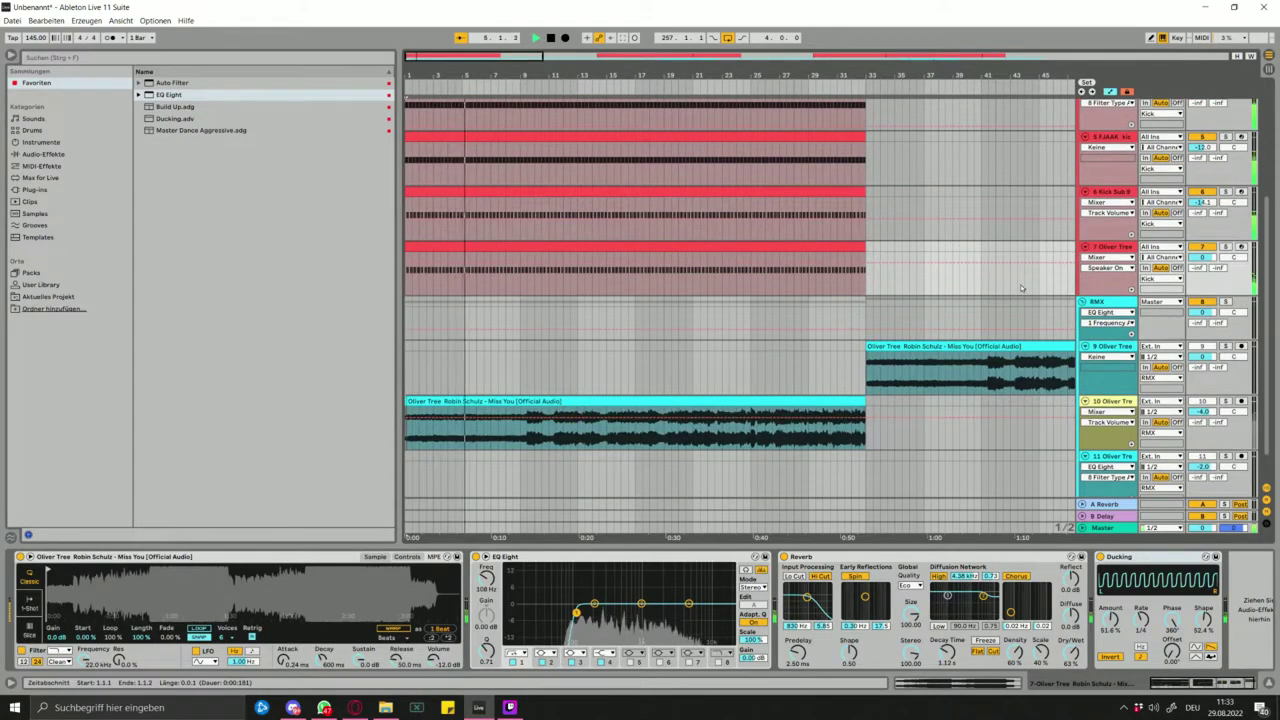
- Move playback to about bar 20, stop it, and undo the sample replacement on track 7
{"action": "left_click", "coordinate": [686, 315]}
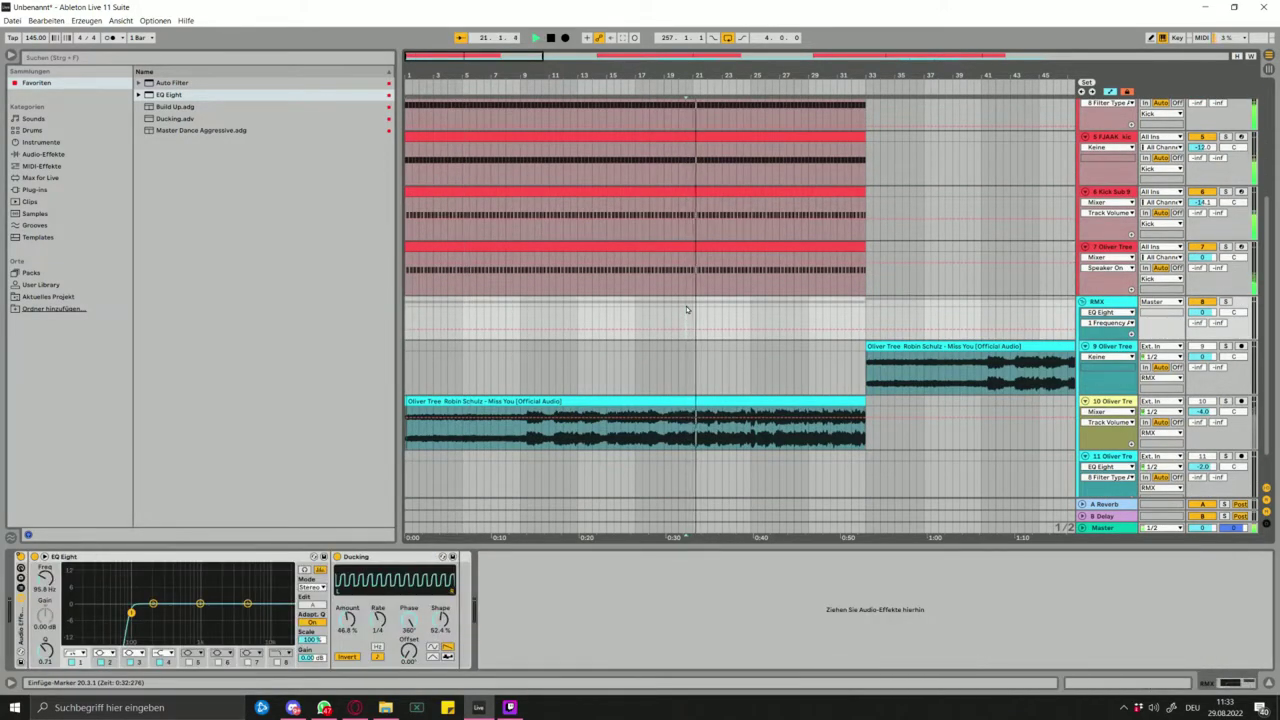
{"action": "key", "text": "space"}
{"action": "scroll", "coordinate": [1201, 177], "scroll_direction": "up", "scroll_amount": 4}
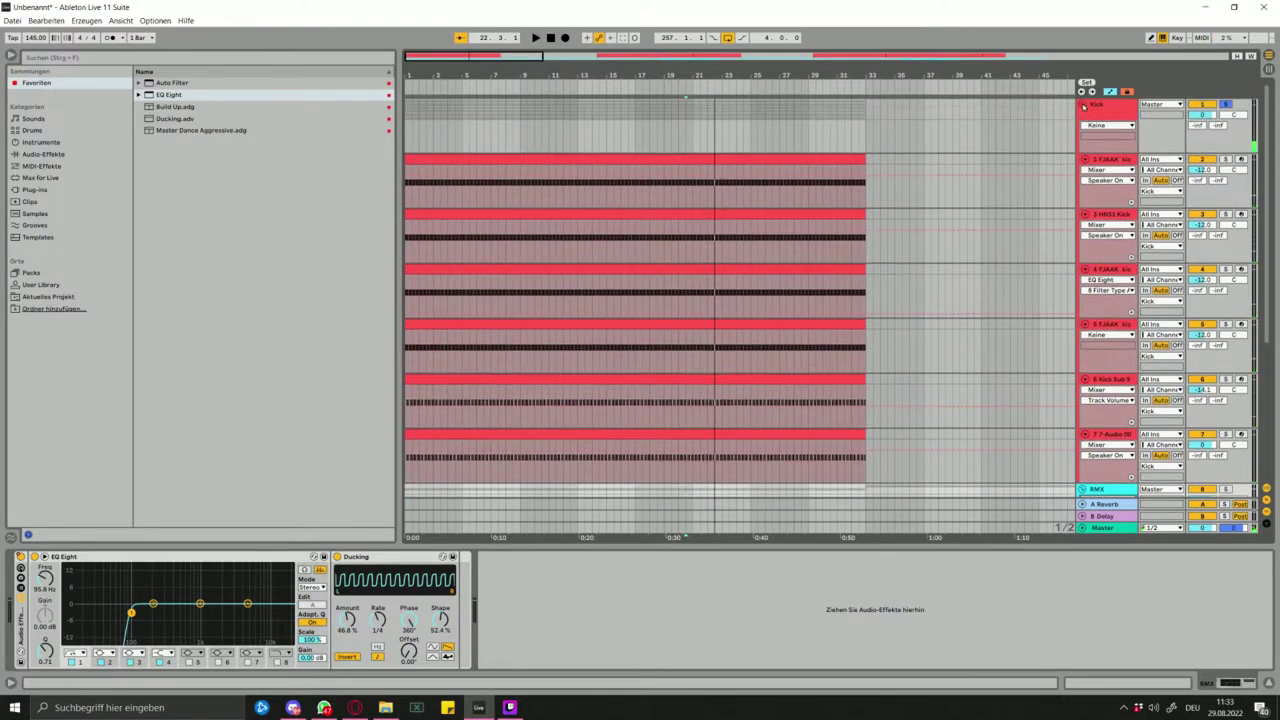
- Collapse and unsolo the Kick group, and play the full arrangement from bar 2
{"action": "left_click", "coordinate": [1083, 104]}
{"action": "left_click", "coordinate": [1230, 103]}
{"action": "left_click", "coordinate": [416, 301]}
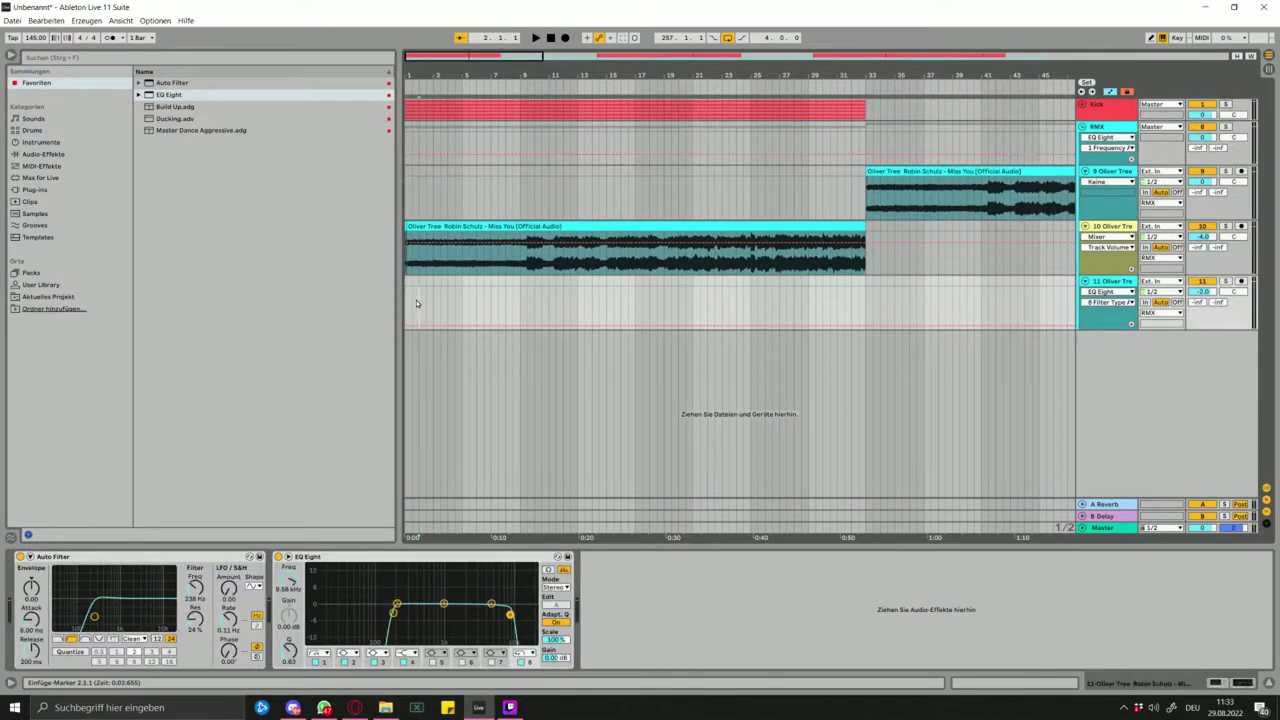
{"action": "key", "text": "space"}
{"action": "scroll", "coordinate": [430, 309], "scroll_direction": "up", "scroll_amount": 6}
{"action": "scroll", "coordinate": [478, 302], "scroll_direction": "down", "scroll_amount": 6}
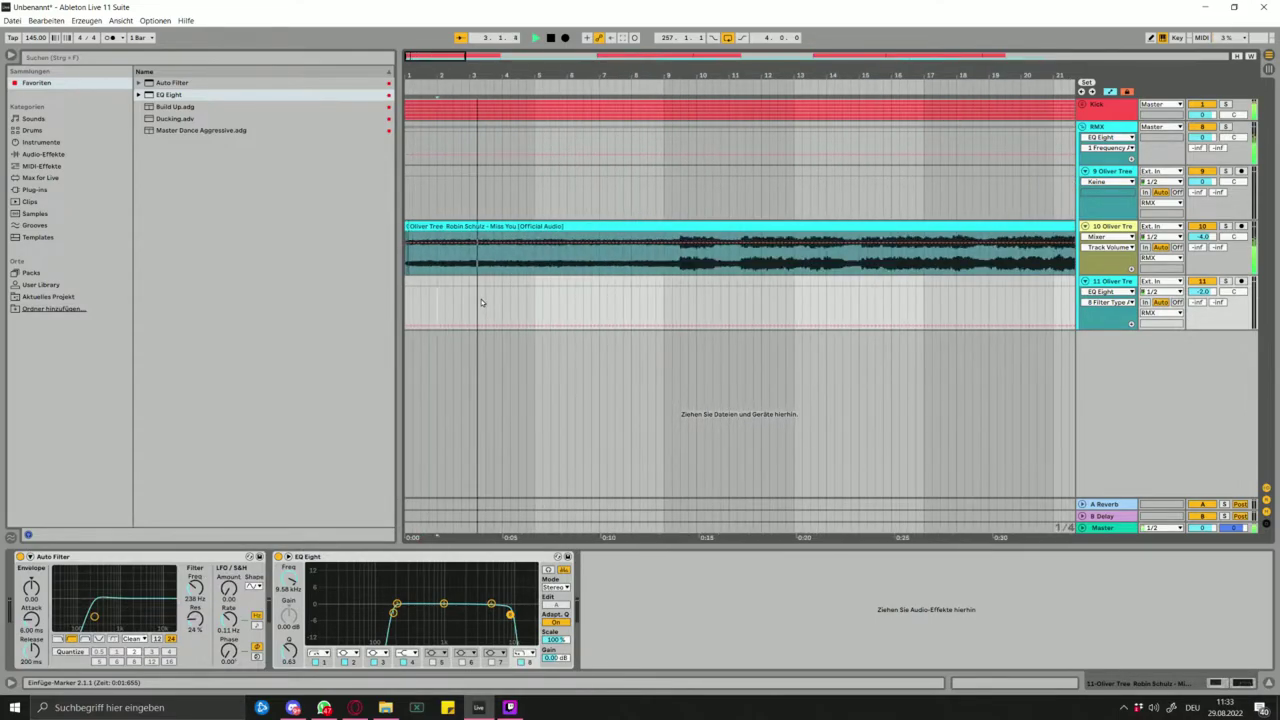
{"action": "scroll", "coordinate": [499, 299], "scroll_direction": "down", "scroll_amount": 3}
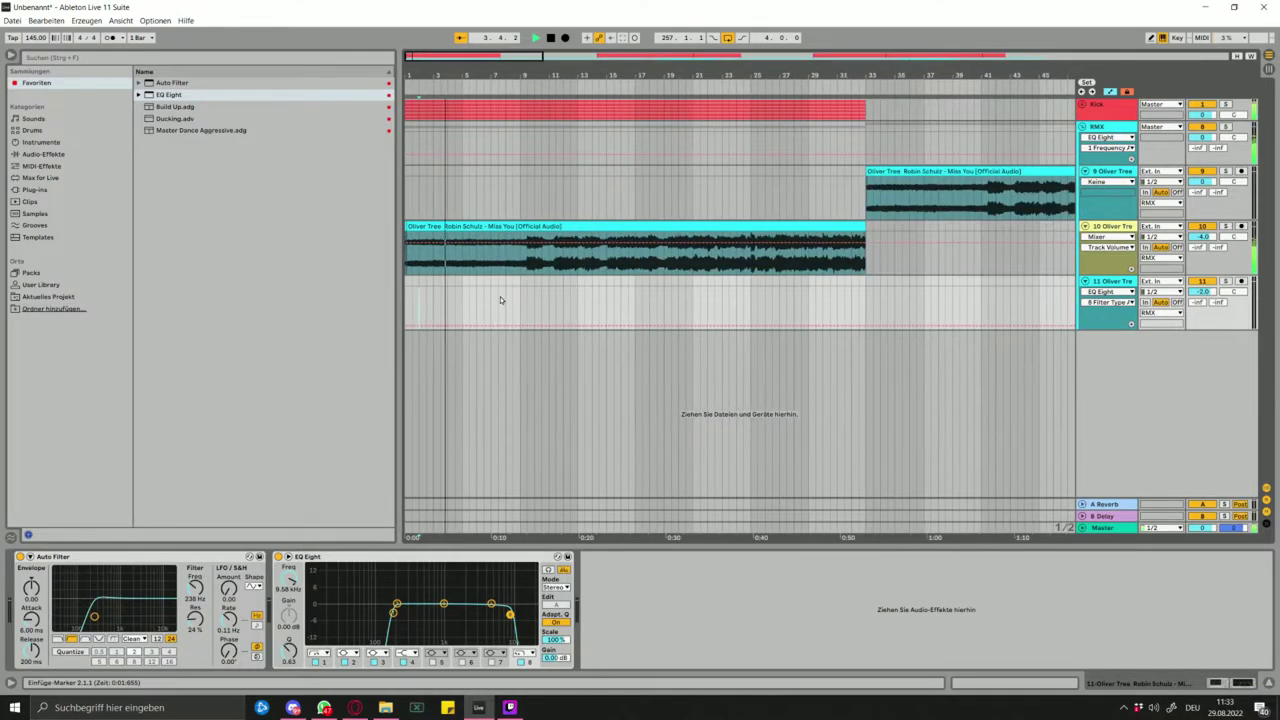
- Add an Auto Filter to track 10 and raise its low-pass frequency to about 719 Hz
{"action": "left_click", "coordinate": [580, 226]}
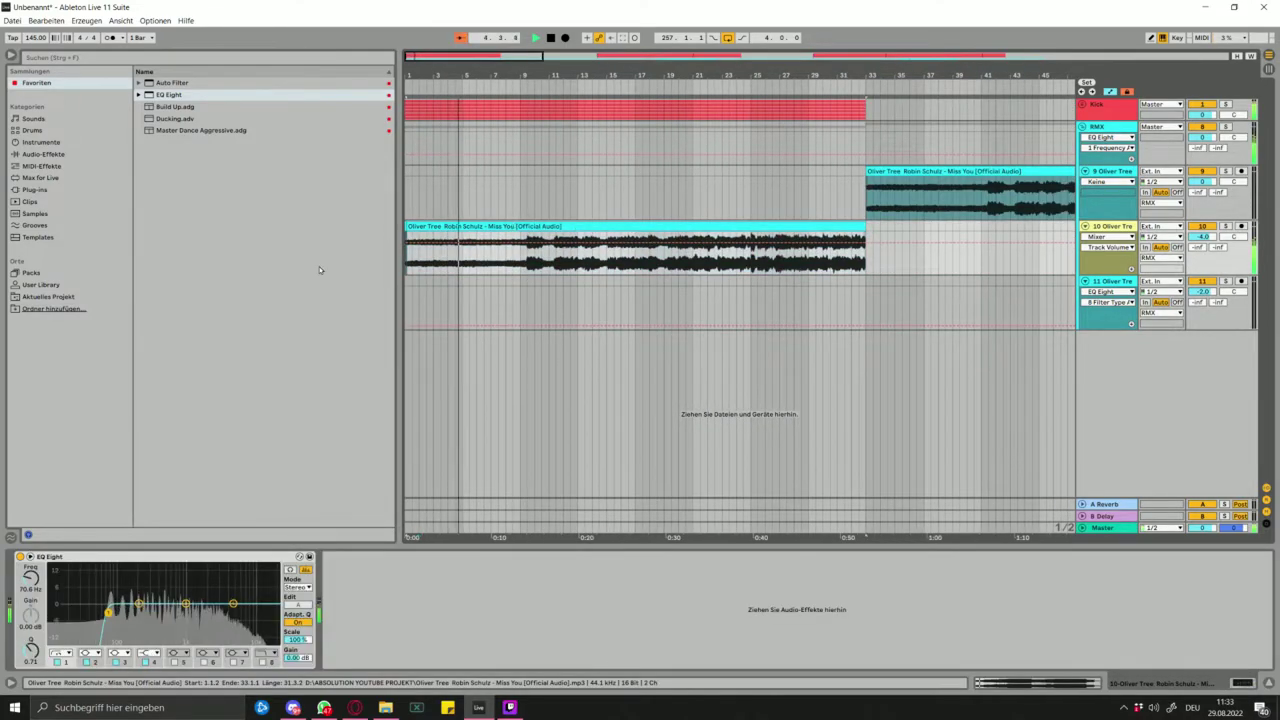
{"action": "left_click", "coordinate": [178, 83]}
{"action": "double_click", "coordinate": [180, 86]}
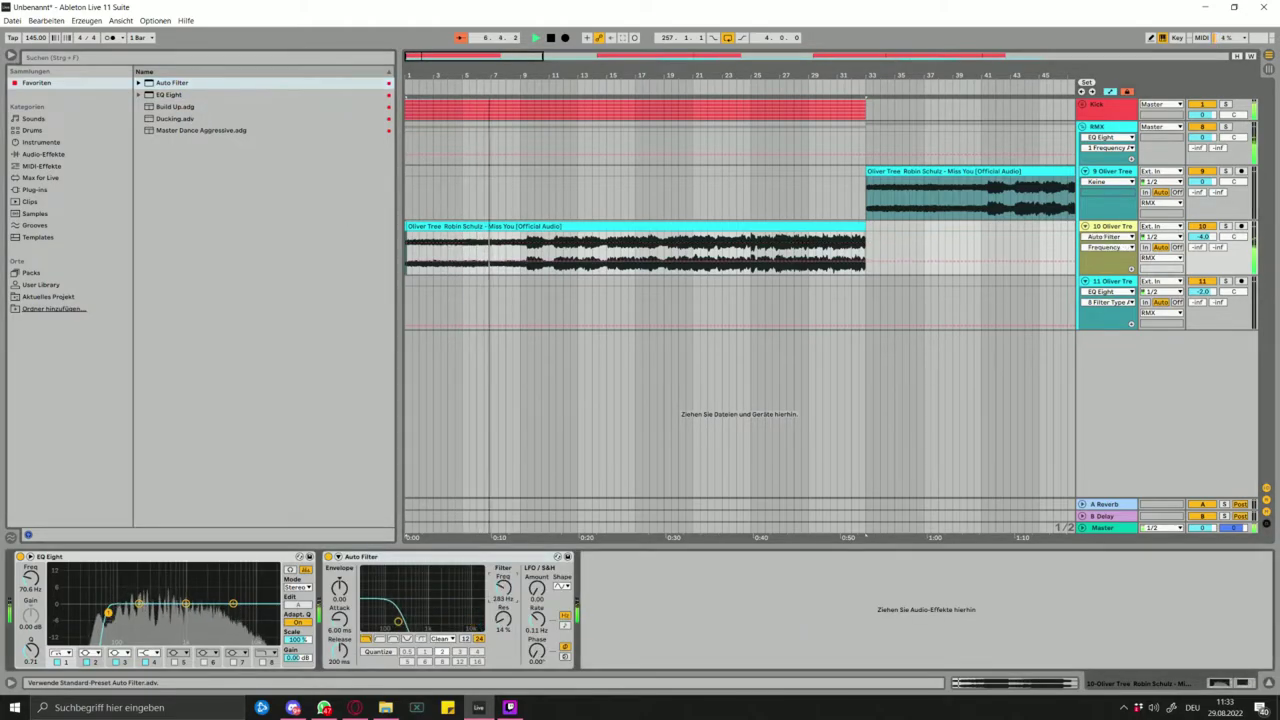
{"action": "left_click_drag", "start_coordinate": [503, 587], "coordinate": [503, 570]}
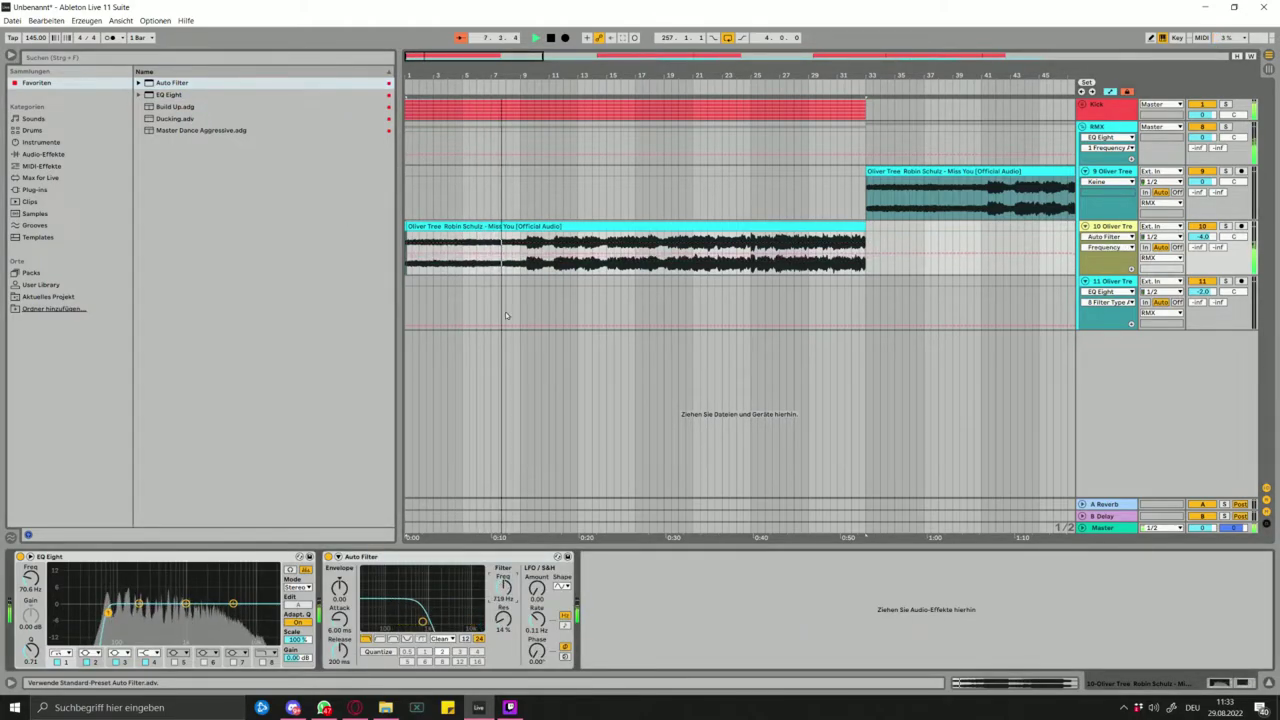
- Split the track 10 clip at about bar 9 and duplicate its opening part directly behind it
{"action": "left_click", "coordinate": [520, 248]}
{"action": "key", "text": "ctrl+e"}
{"action": "left_click", "coordinate": [504, 228]}
{"action": "key", "text": "ctrl+d"}
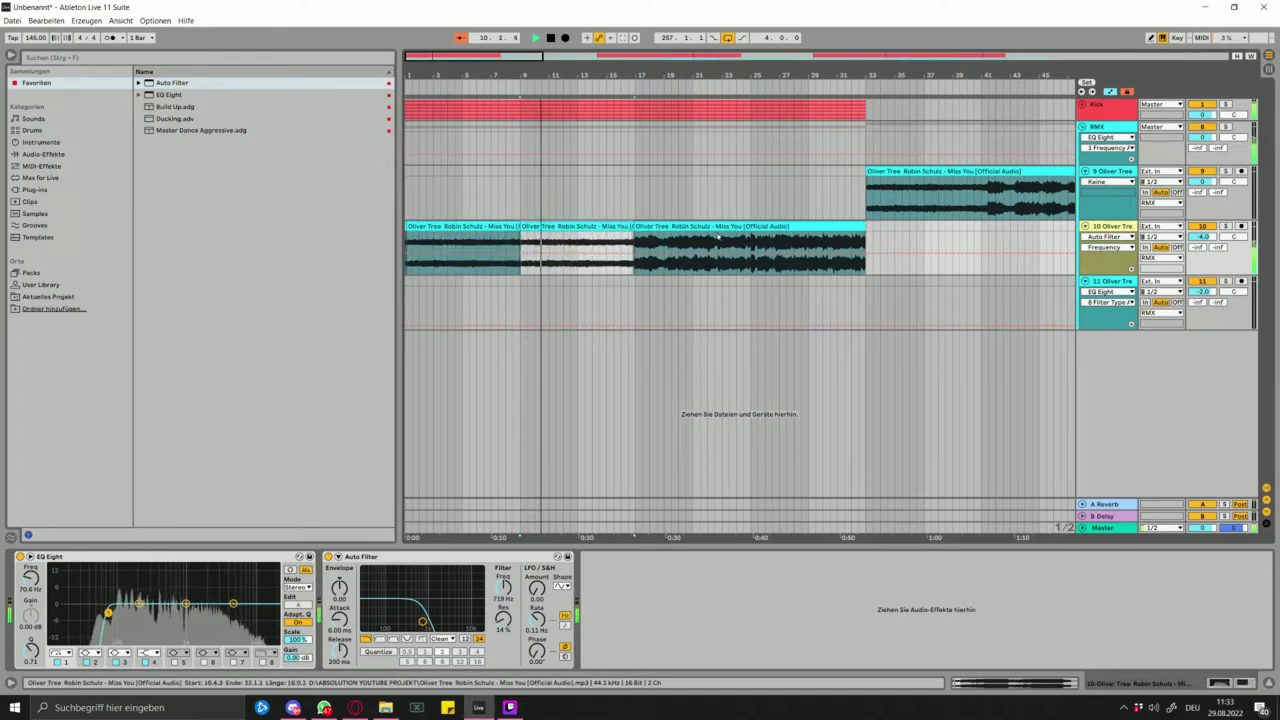
- Duplicate track 10 and delete the copy's two clips before bar 17
{"action": "scroll", "coordinate": [722, 236], "scroll_direction": "down", "scroll_amount": 5}
{"action": "scroll", "coordinate": [510, 232], "scroll_direction": "up", "scroll_amount": 3}
{"action": "left_click", "coordinate": [1104, 228]}
{"action": "key", "text": "ctrl+d"}
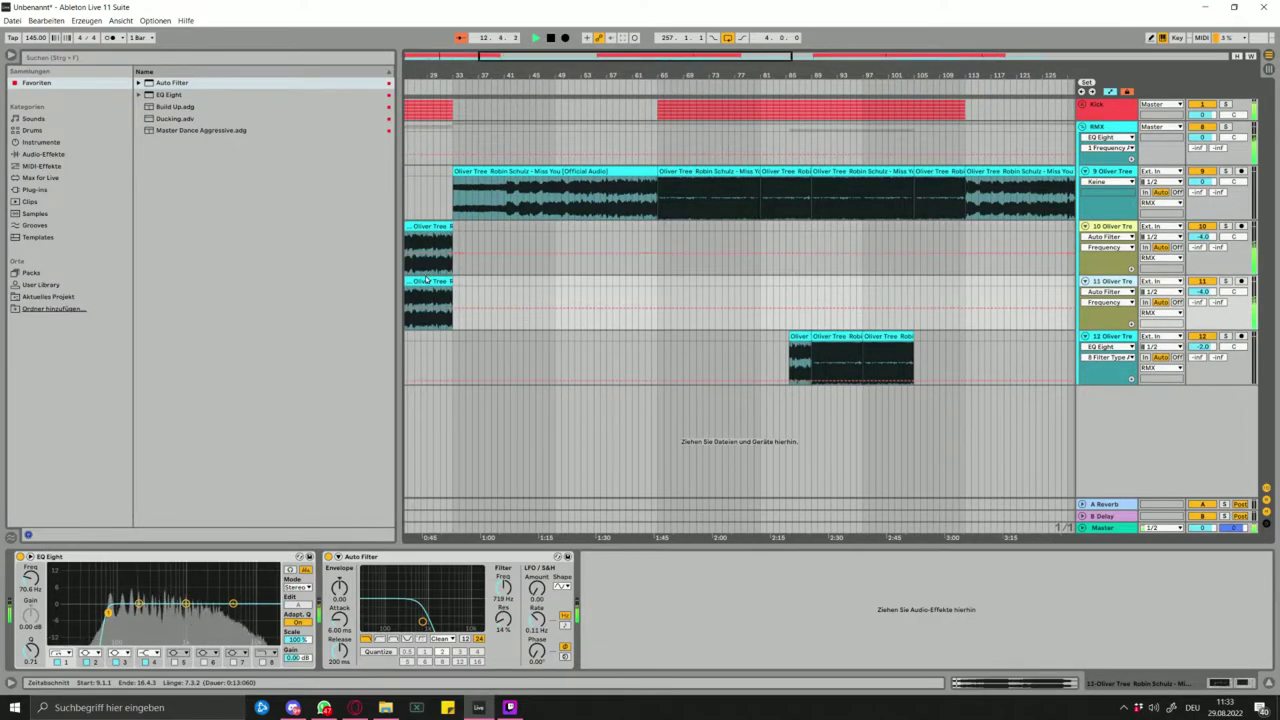
{"action": "scroll", "coordinate": [430, 290], "scroll_direction": "left", "scroll_amount": 3}
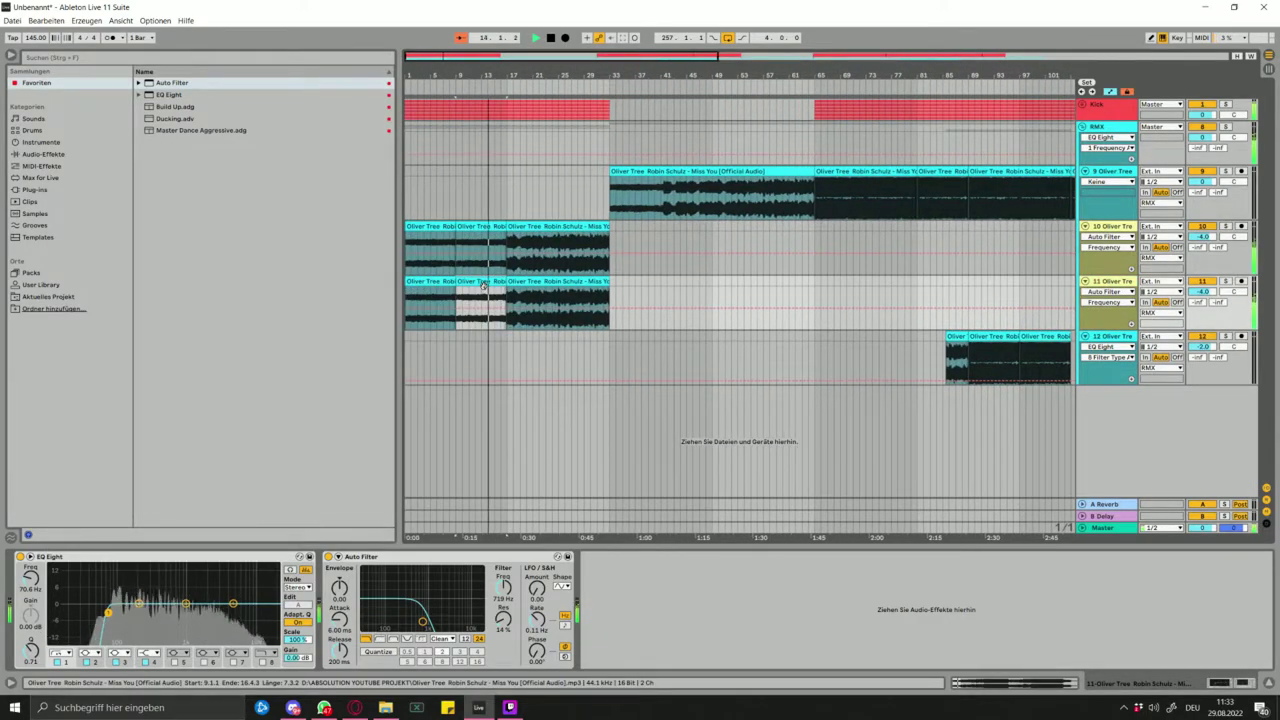
{"action": "key", "text": "Delete"}
{"action": "left_click", "coordinate": [446, 281]}
{"action": "key", "text": "Delete"}
- Replace the track 10 clip after bar 17 with two more copies of the quiet opening loop, up to about bar 33
{"action": "left_click", "coordinate": [550, 226]}
{"action": "key", "text": "Delete"}
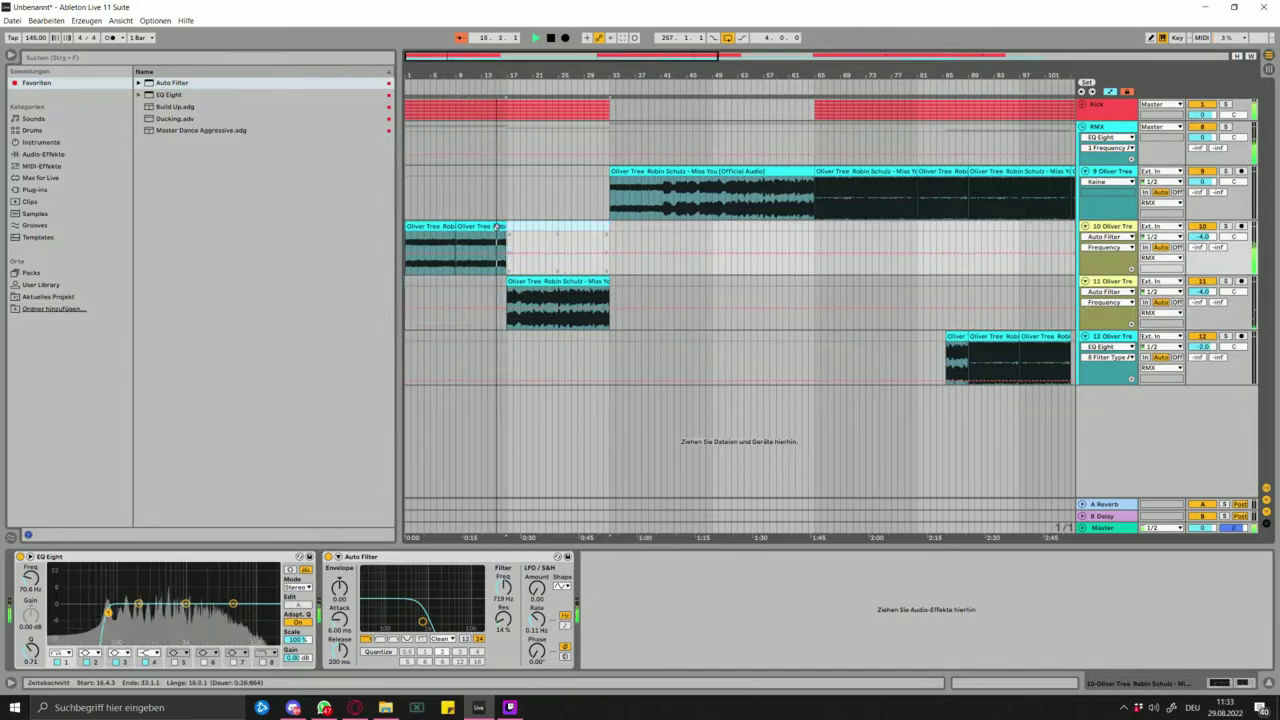
{"action": "left_click", "coordinate": [496, 226]}
{"action": "key", "text": "ctrl+d"}
{"action": "key", "text": "ctrl+d"}
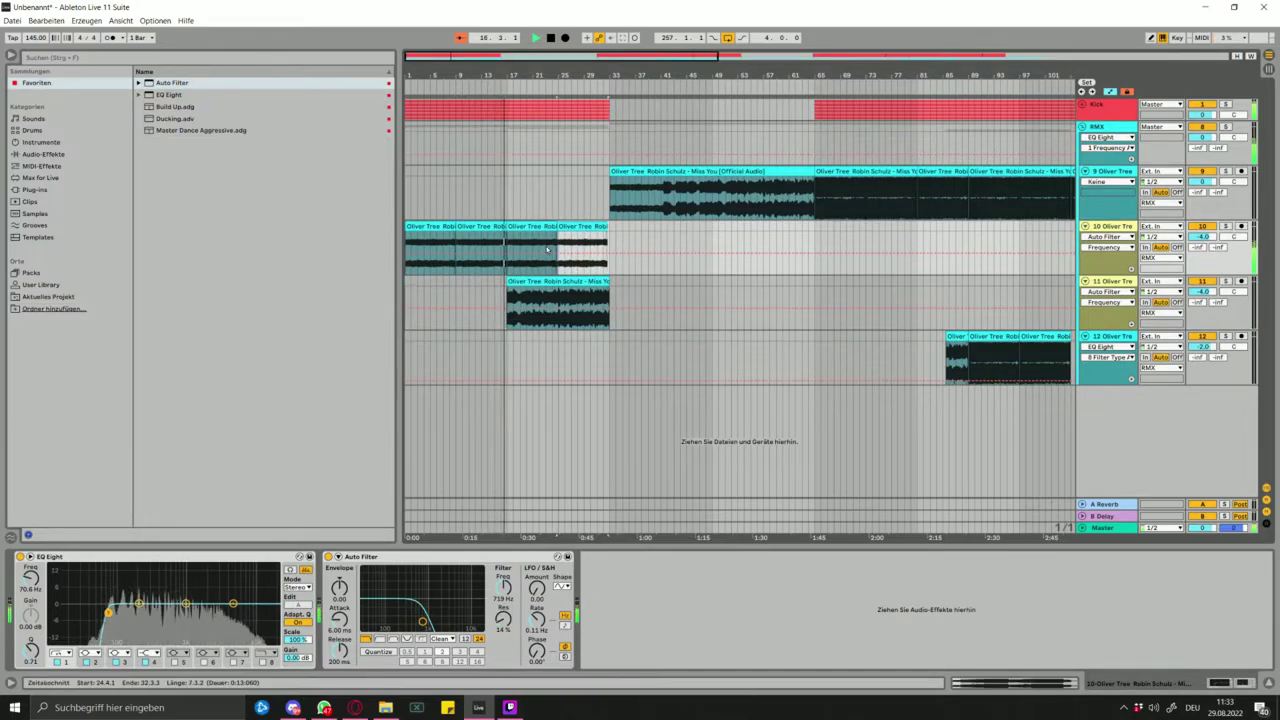
- Play the layered clips on tracks 10 and 11 from bar 17
{"action": "scroll", "coordinate": [563, 254], "scroll_direction": "up", "scroll_amount": 5, "text": "ctrl"}
{"action": "scroll", "coordinate": [561, 255], "scroll_direction": "down", "scroll_amount": 4, "text": "ctrl"}
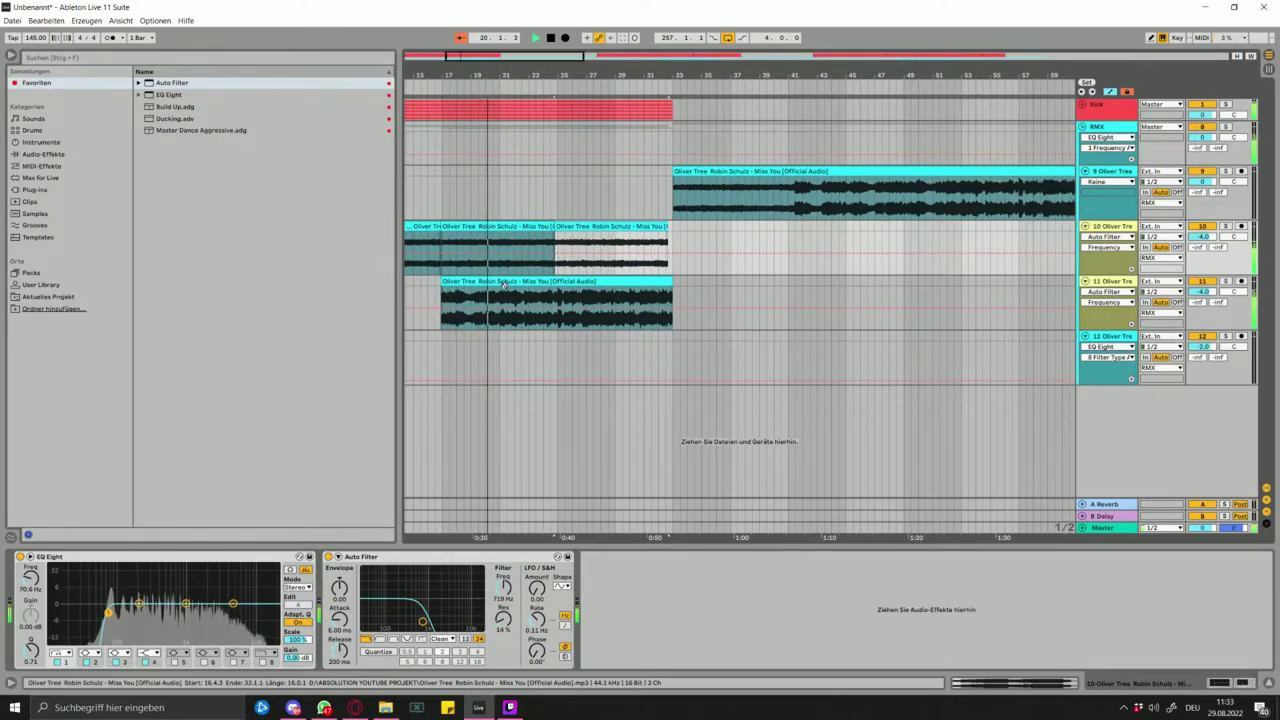
{"action": "left_click", "coordinate": [439, 290]}
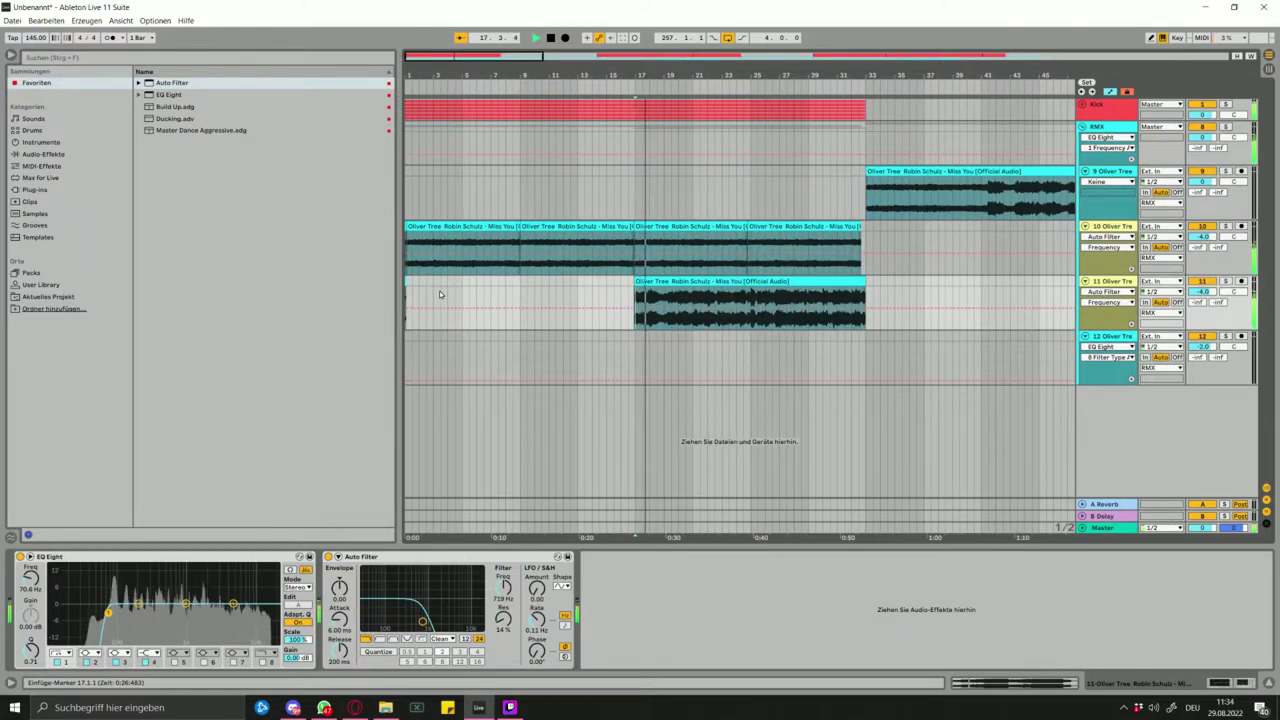
{"action": "key", "text": "space"}
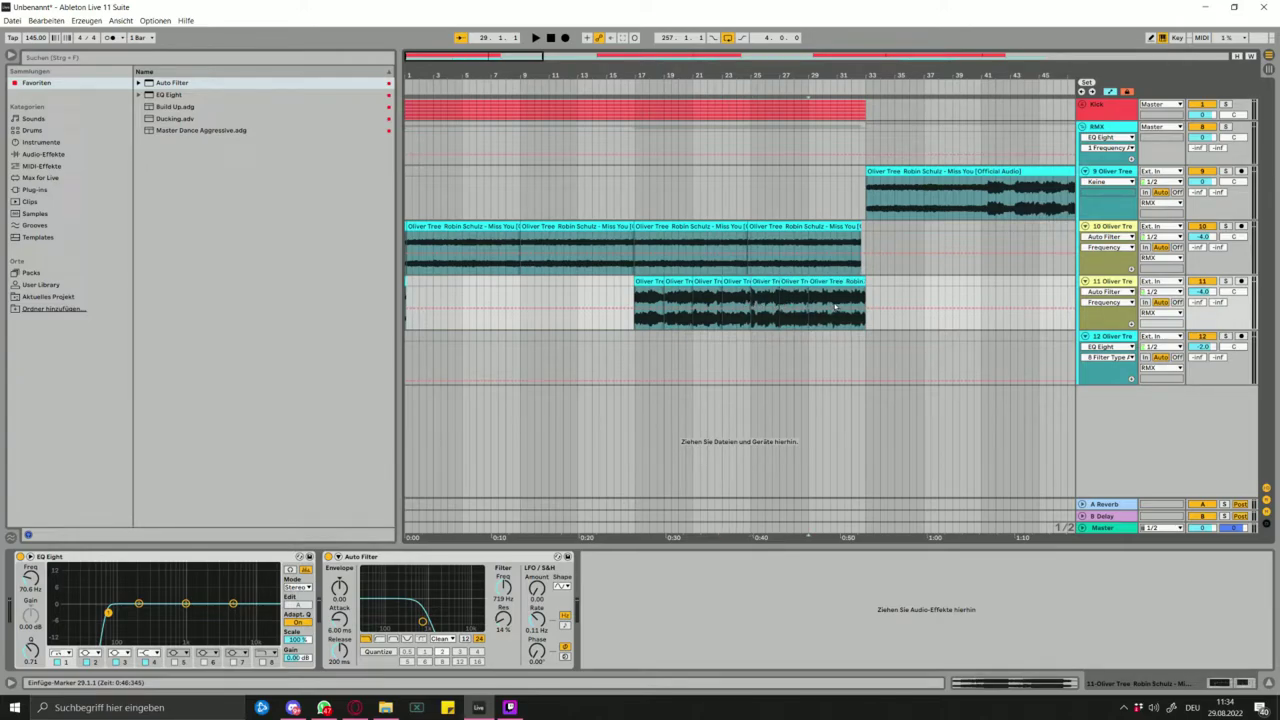
- Cut the track 11 clip into two-bar pieces from bar 17 and delete every second piece
{"action": "left_click", "coordinate": [679, 282]}
{"action": "key", "text": "Delete"}
{"action": "left_click", "coordinate": [737, 282]}
{"action": "key", "text": "Delete"}
{"action": "left_click", "coordinate": [794, 282]}
{"action": "key", "text": "Delete"}
{"action": "left_click", "coordinate": [850, 282]}
{"action": "key", "text": "Delete"}
- Listen to the track 11 pieces from bars 17 and 21, and raise that track's EQ Eight low-cut frequency to 255 Hz
{"action": "left_click", "coordinate": [632, 297]}
{"action": "key", "text": "space"}
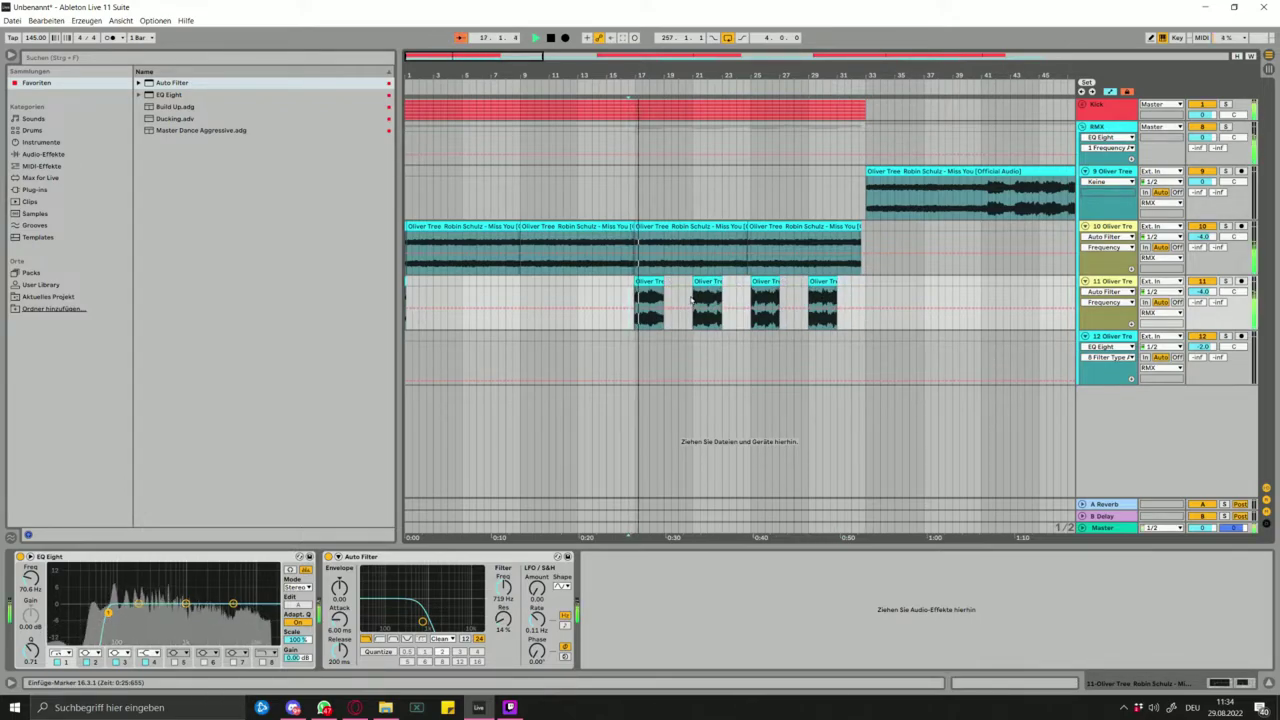
{"action": "left_click", "coordinate": [691, 297]}
{"action": "key", "text": "space"}
{"action": "scroll", "coordinate": [650, 302], "scroll_direction": "down", "scroll_amount": 4}
{"action": "scroll", "coordinate": [550, 297], "scroll_direction": "up", "scroll_amount": 4}
{"action": "scroll", "coordinate": [508, 277], "scroll_direction": "left", "scroll_amount": 15}
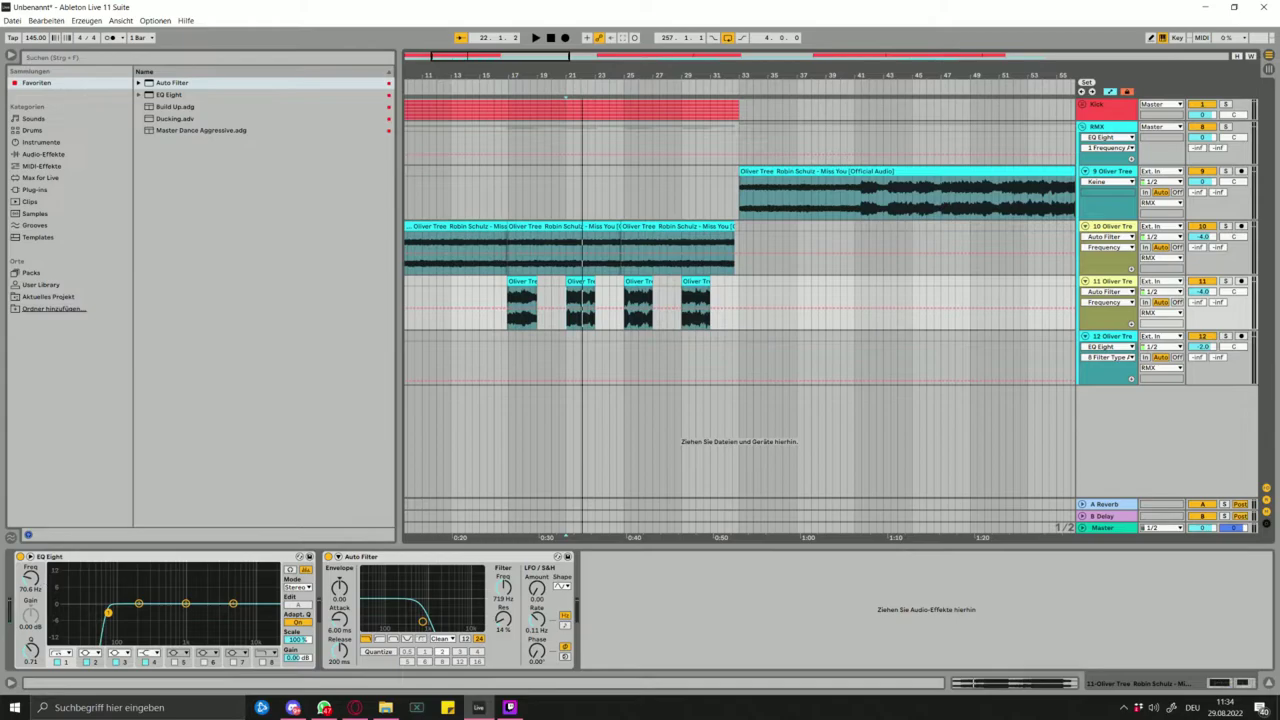
{"action": "key", "text": "space"}
{"action": "scroll", "coordinate": [434, 459], "scroll_direction": "left", "scroll_amount": 5}
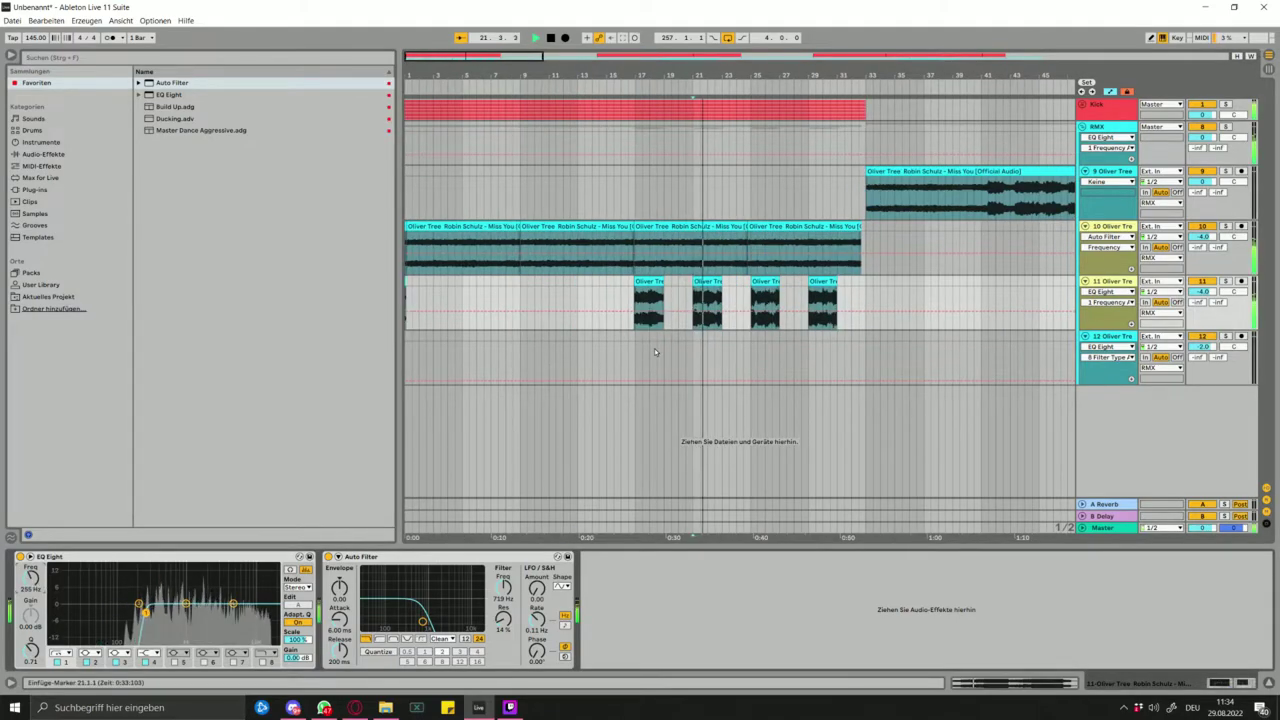
{"action": "key", "text": "space"}
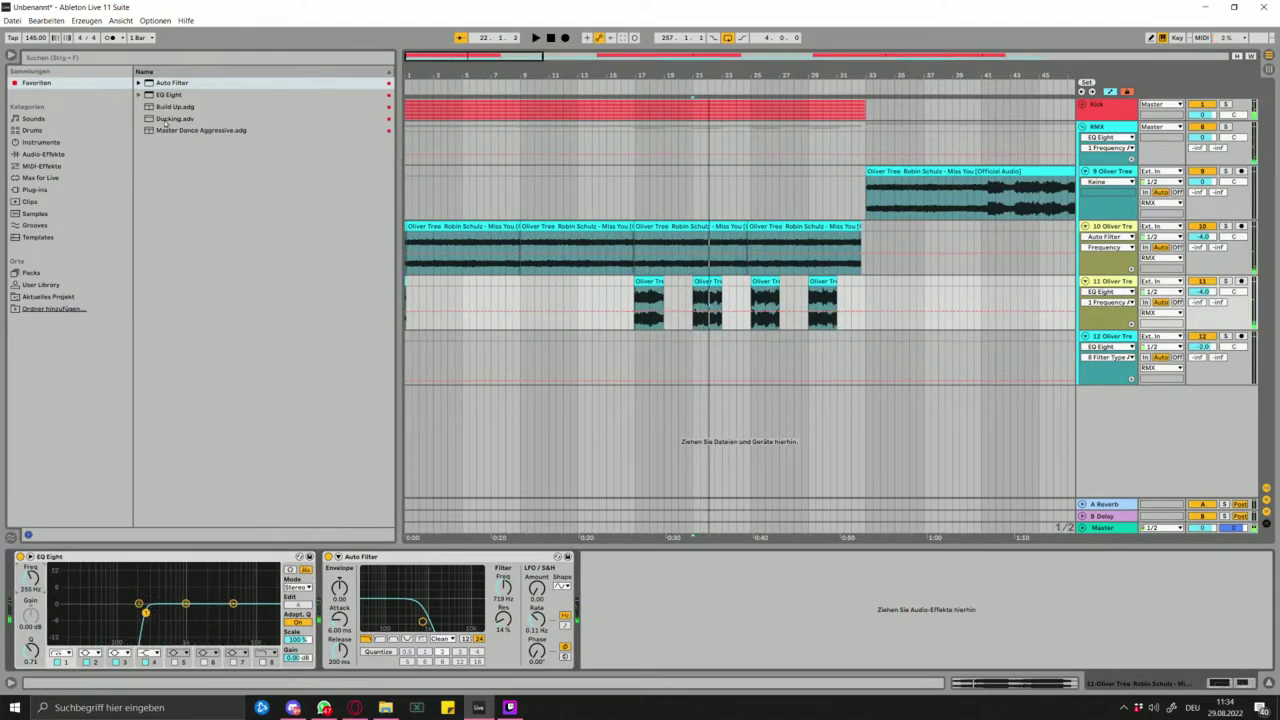
- Add a Reverb audio effect to track 11 with a decay time of about 6 seconds
{"action": "left_click", "coordinate": [44, 154]}
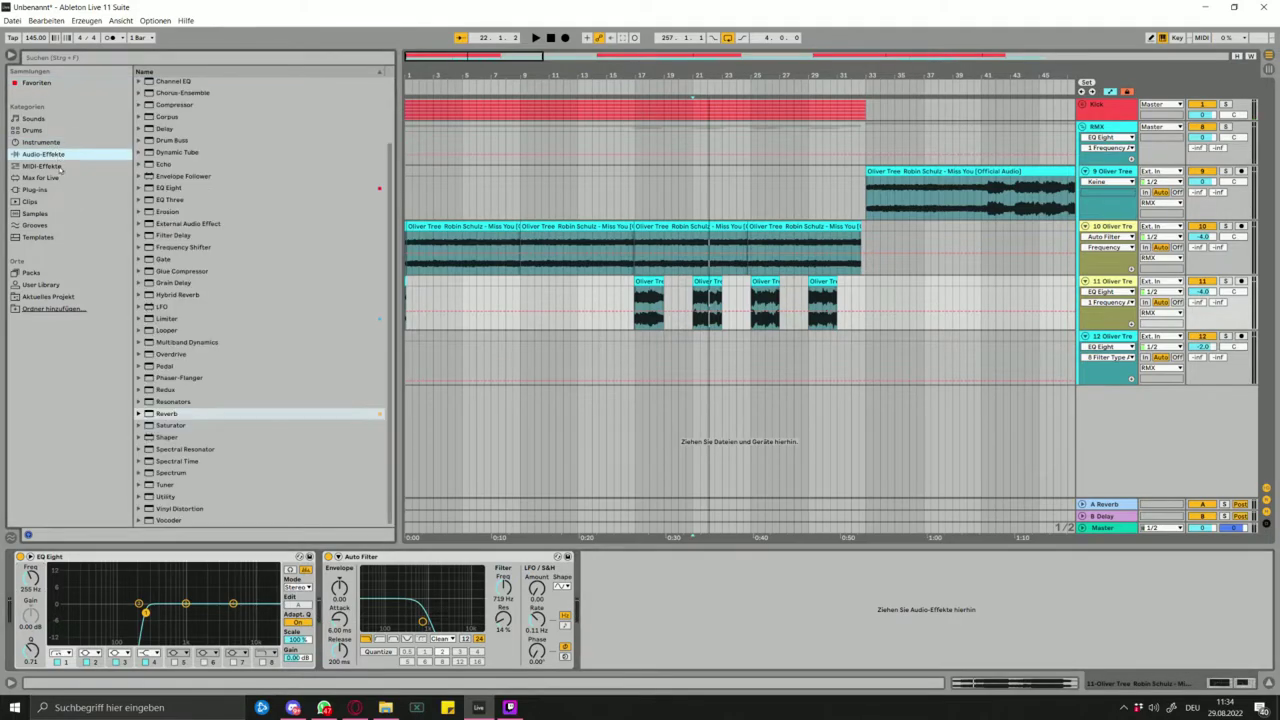
{"action": "double_click", "coordinate": [189, 414]}
{"action": "key", "text": "space"}
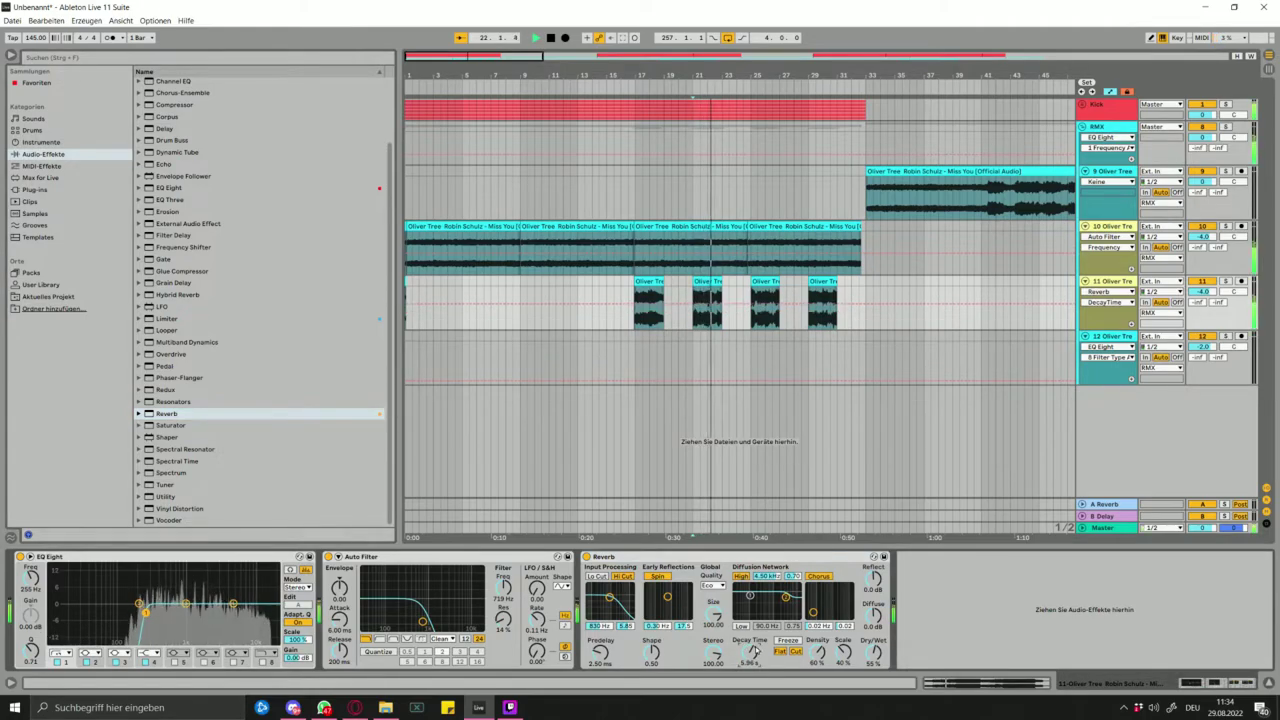
- Audition the track 11 clip around bar 22 and remove its tail from 22.2.4 to 23.1.1
{"action": "left_click", "coordinate": [710, 317]}
{"action": "key", "text": "space"}
{"action": "key", "text": "space"}
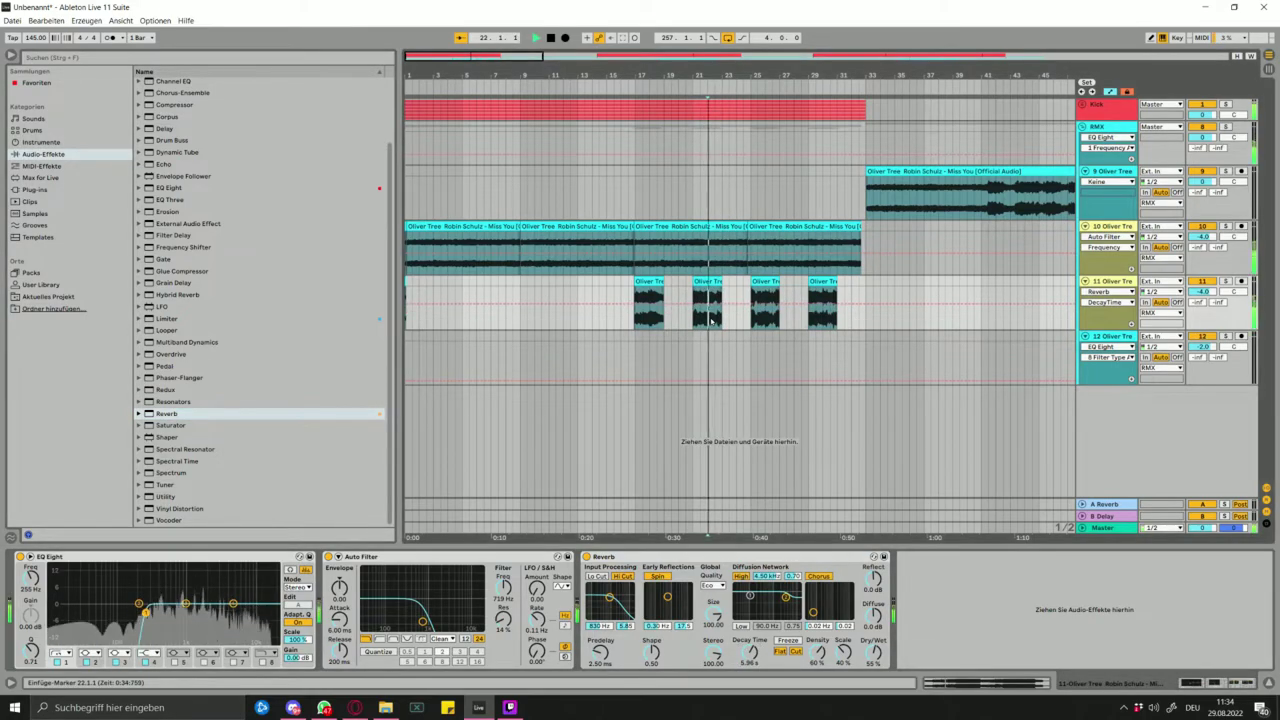
{"action": "scroll", "coordinate": [710, 318], "scroll_direction": "up", "scroll_amount": 8}
{"action": "left_click", "coordinate": [768, 284]}
{"action": "key", "text": "Delete"}
{"action": "scroll", "coordinate": [785, 297], "scroll_direction": "down", "scroll_amount": 6}
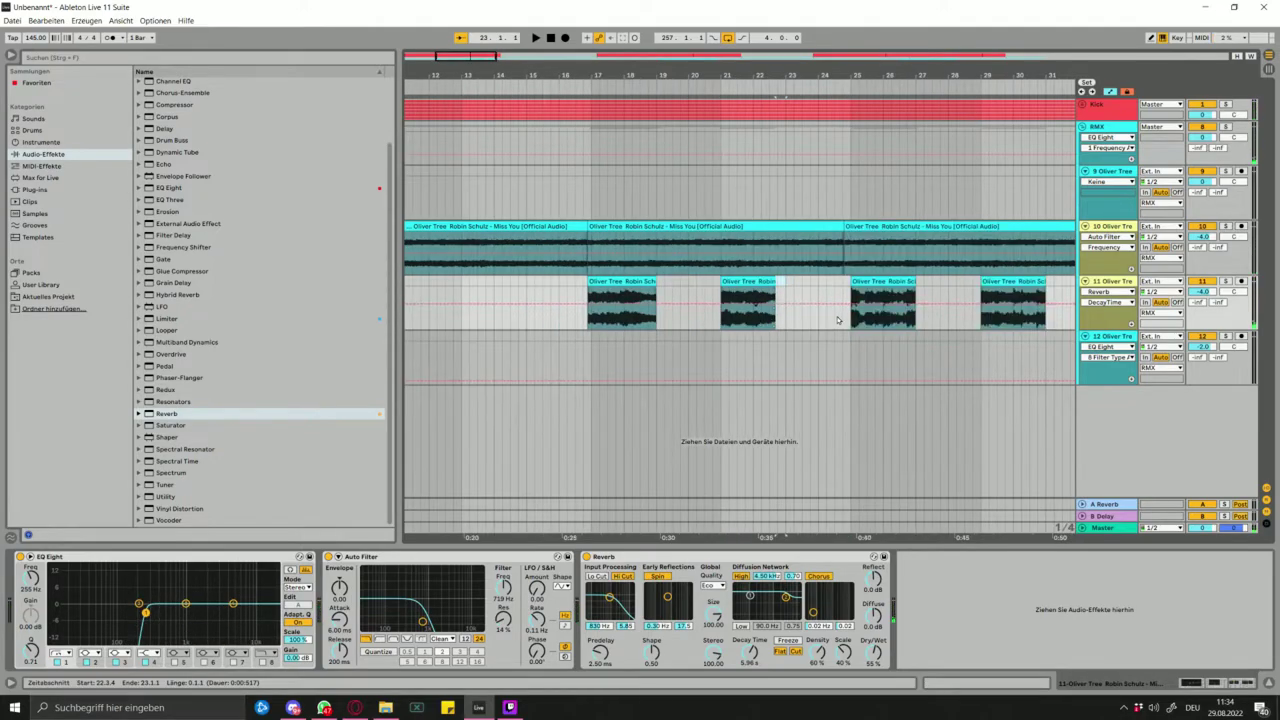
- Listen to the track 11 clip at bar 25 and remove its first beat, from 25.1.1 to 25.2.1
{"action": "left_click", "coordinate": [848, 321]}
{"action": "key", "text": "space"}
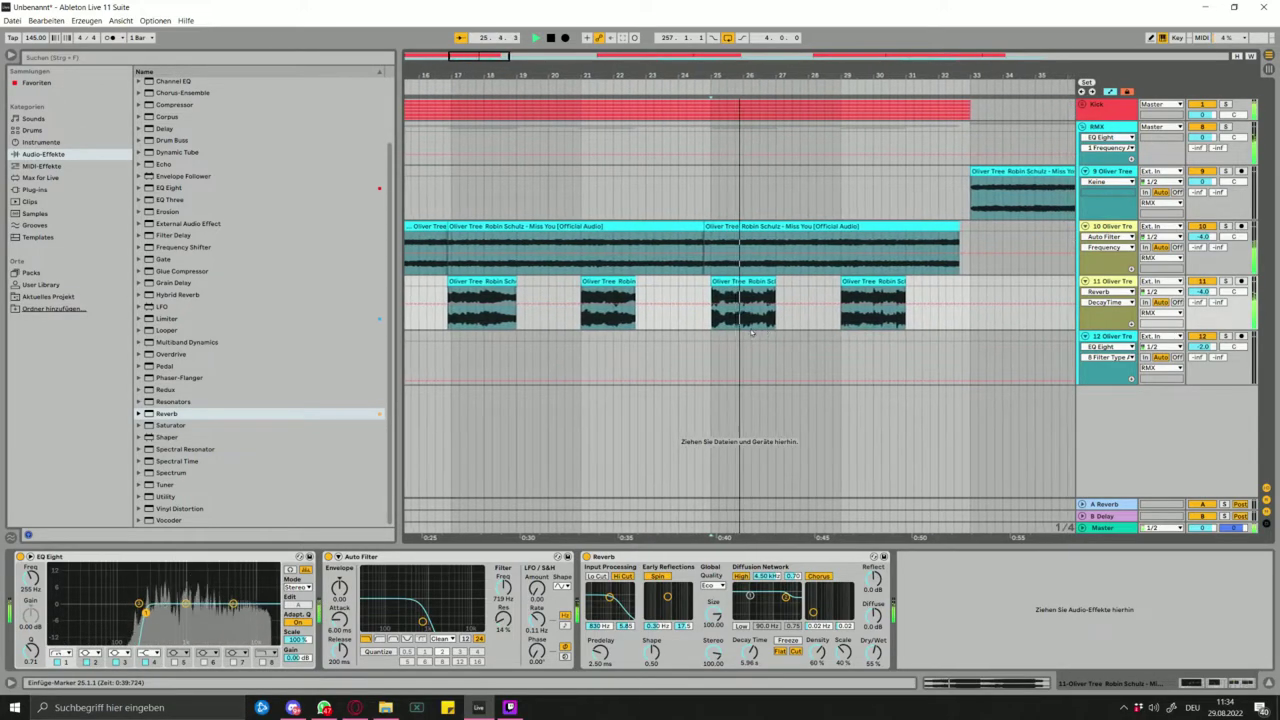
{"action": "left_click", "coordinate": [709, 321]}
{"action": "key", "text": "space"}
{"action": "key", "text": "space"}
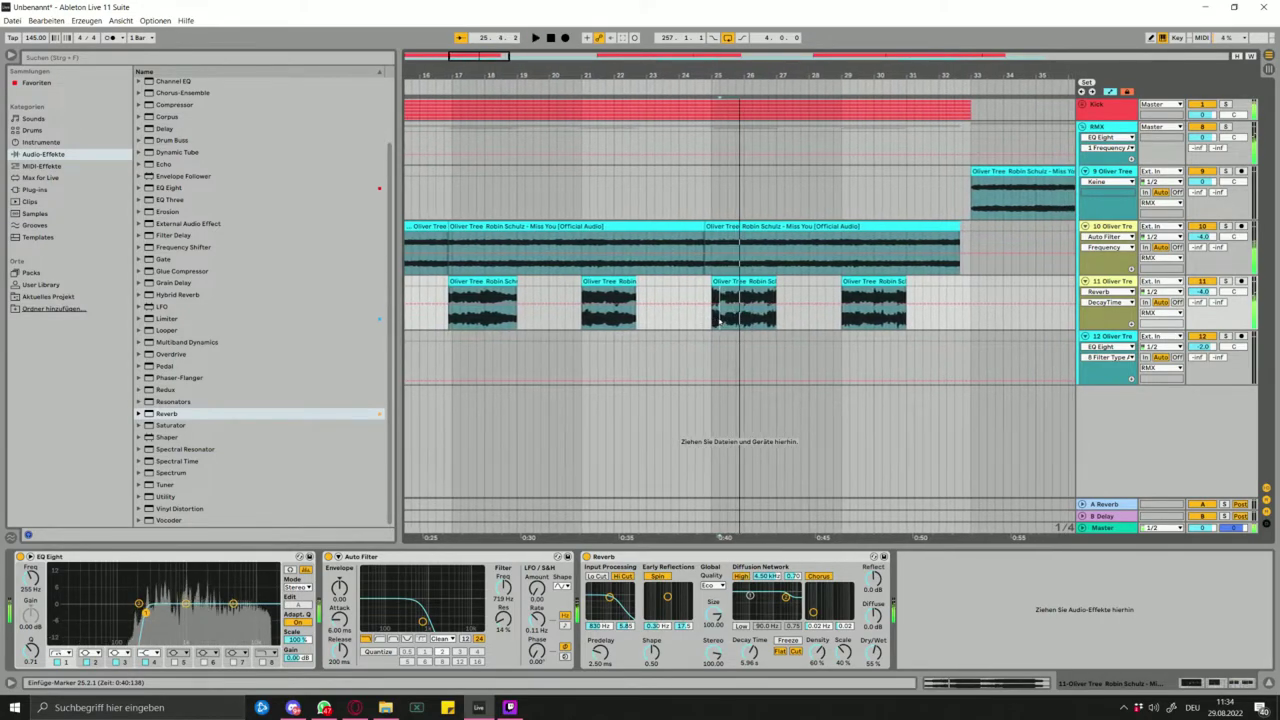
{"action": "left_click", "coordinate": [715, 282]}
{"action": "key", "text": "Delete"}
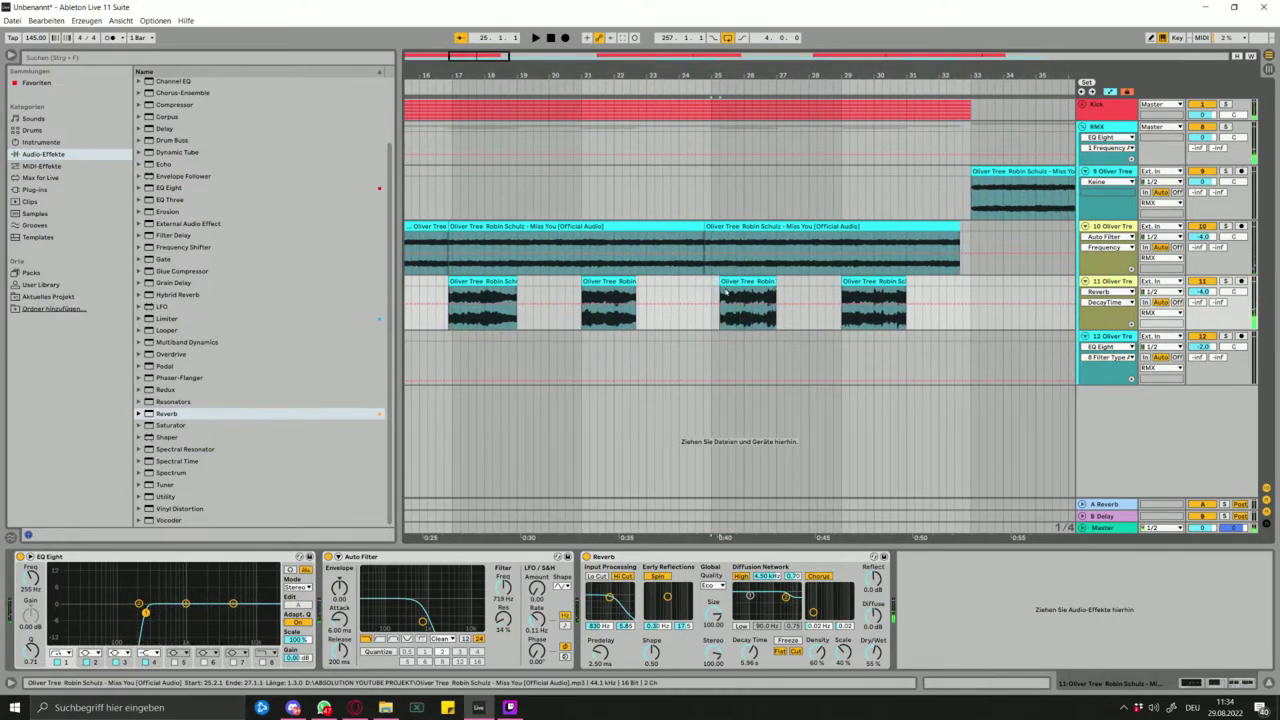
- Audition the end of the track 11 clip in bars 25 and 26, and trim it back to 26.3.3
{"action": "key", "text": "space"}
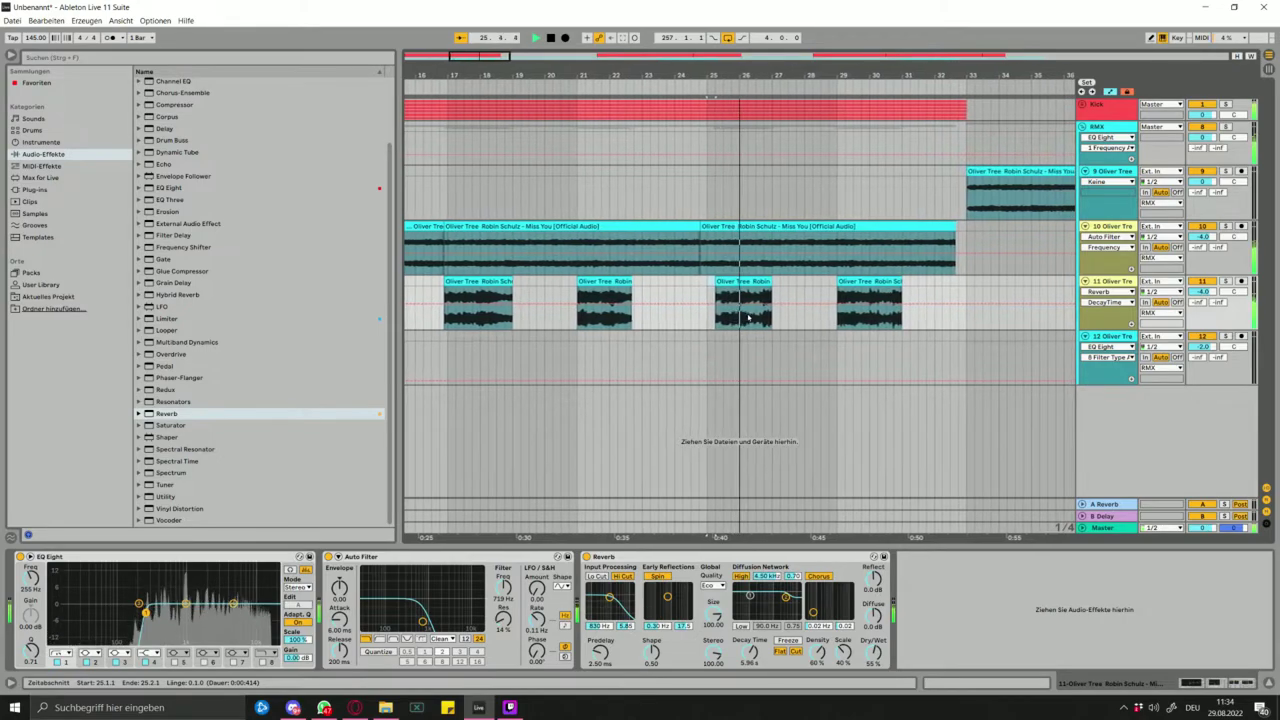
{"action": "left_click", "coordinate": [730, 316]}
{"action": "key", "text": "space"}
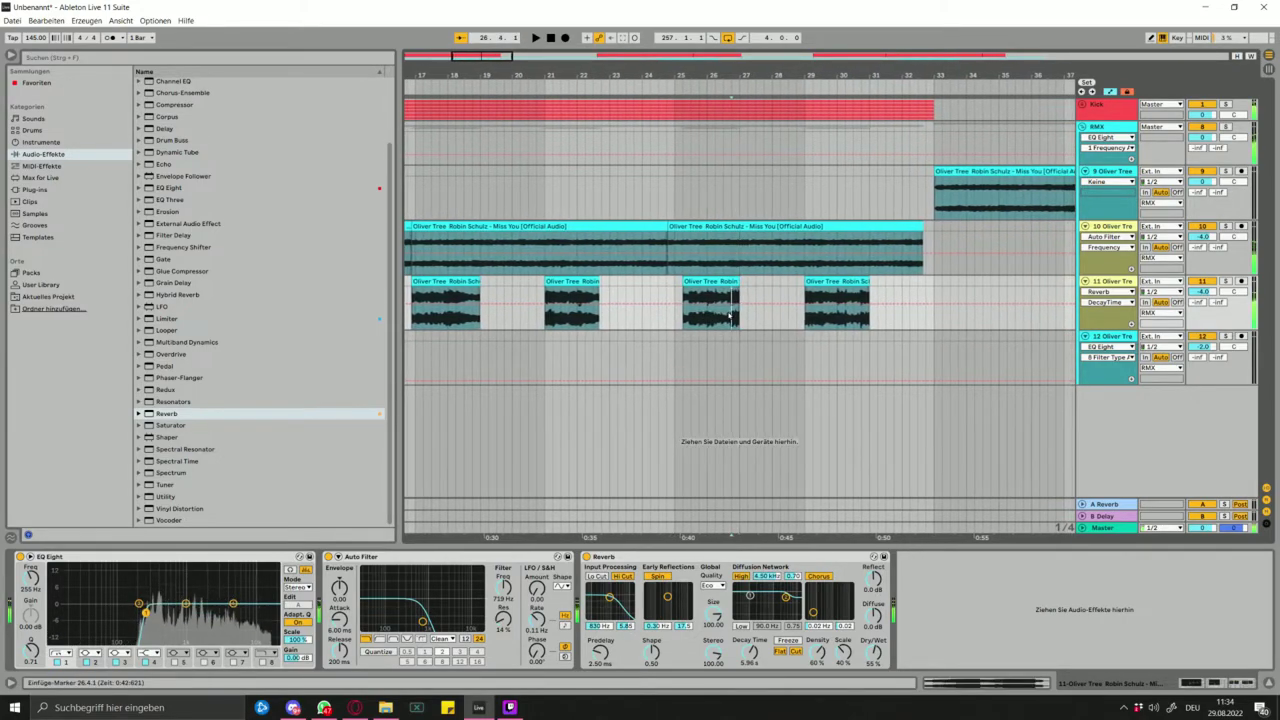
{"action": "left_click", "coordinate": [722, 297]}
{"action": "key", "text": "space"}
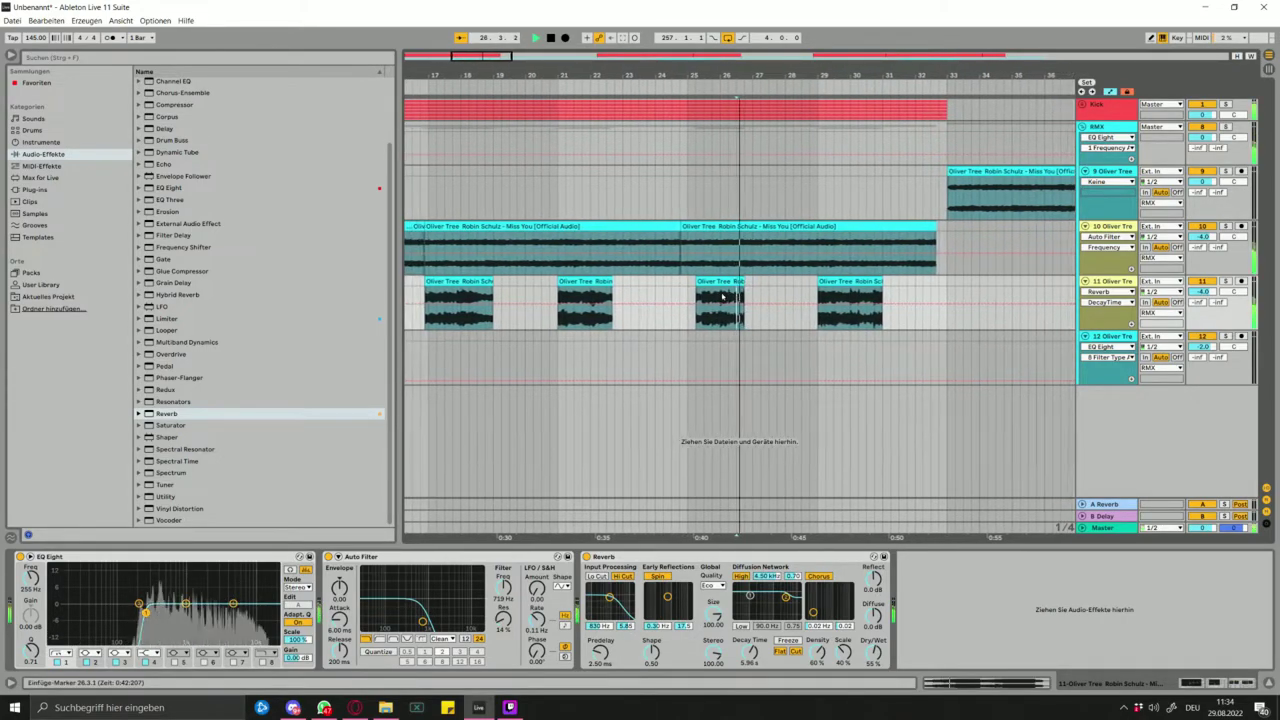
{"action": "key", "text": "space"}
{"action": "scroll", "coordinate": [722, 297], "scroll_direction": "up", "scroll_amount": 6}
{"action": "left_click", "coordinate": [764, 318]}
{"action": "key", "text": "space"}
{"action": "key", "text": "space"}
{"action": "left_click", "coordinate": [840, 284]}
{"action": "key", "text": "Delete"}
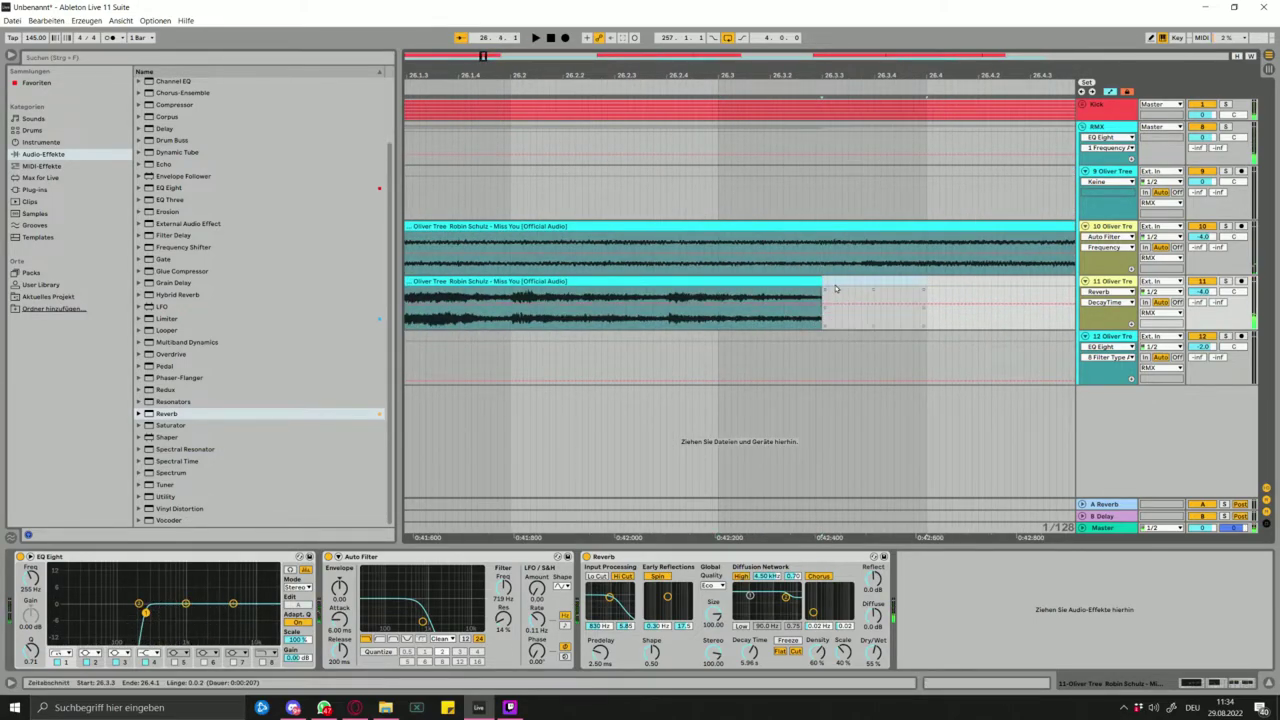
- Listen to the last track 11 clip from bar 29 and extend its end to late in bar 32
{"action": "scroll", "coordinate": [892, 323], "scroll_direction": "down", "scroll_amount": 8}
{"action": "left_click", "coordinate": [963, 323]}
{"action": "key", "text": "space"}
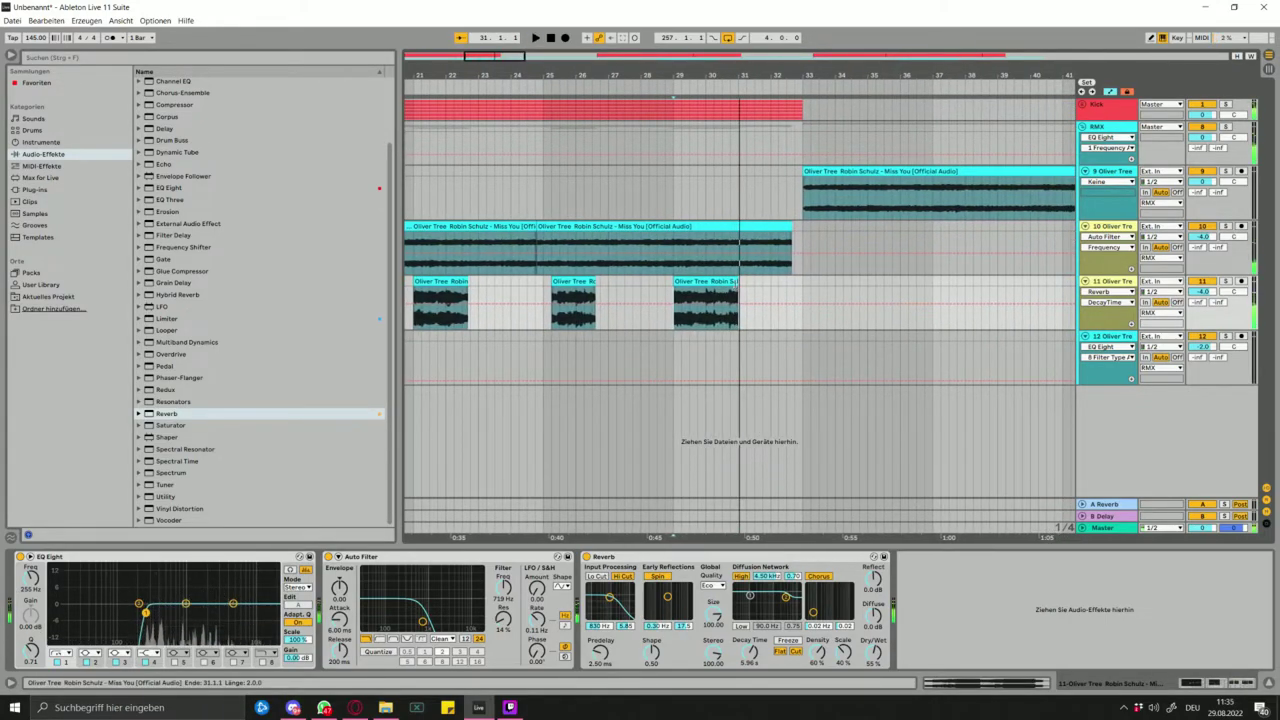
{"action": "left_click", "coordinate": [719, 305]}
{"action": "key", "text": "space"}
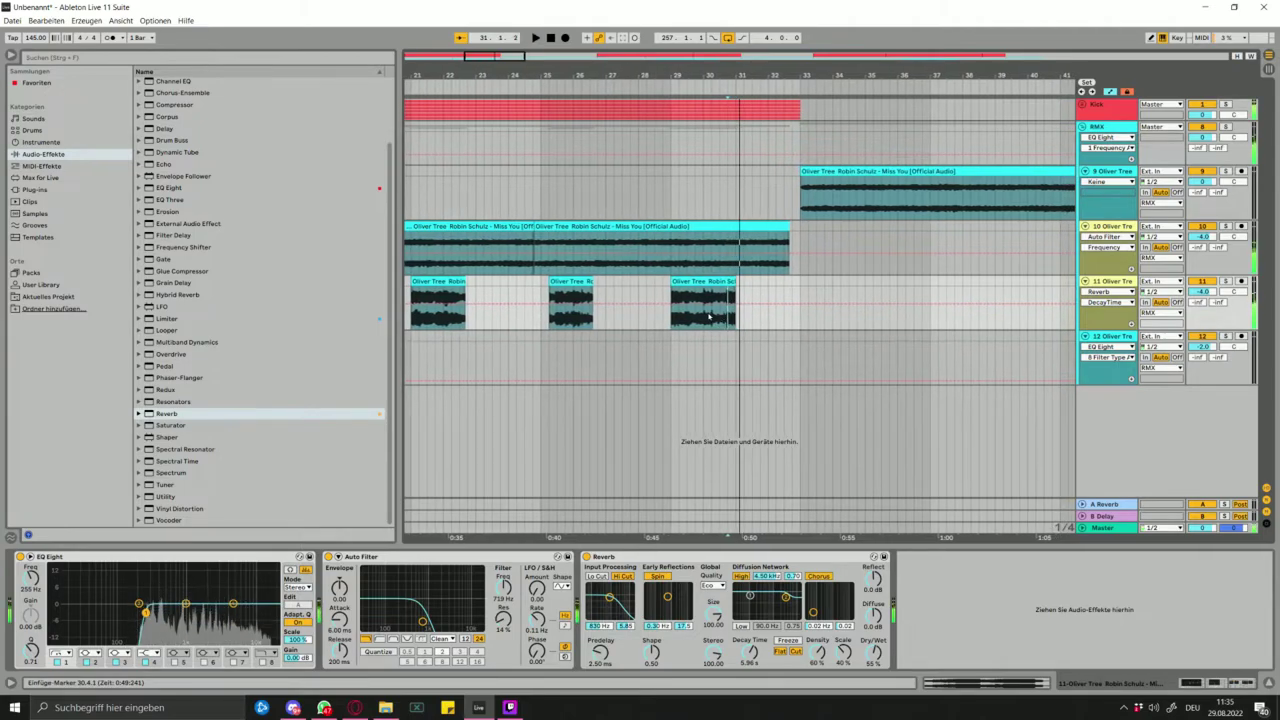
{"action": "key", "text": "space"}
{"action": "left_click_drag", "start_coordinate": [740, 282], "coordinate": [794, 283]}
{"action": "left_click", "coordinate": [797, 231]}
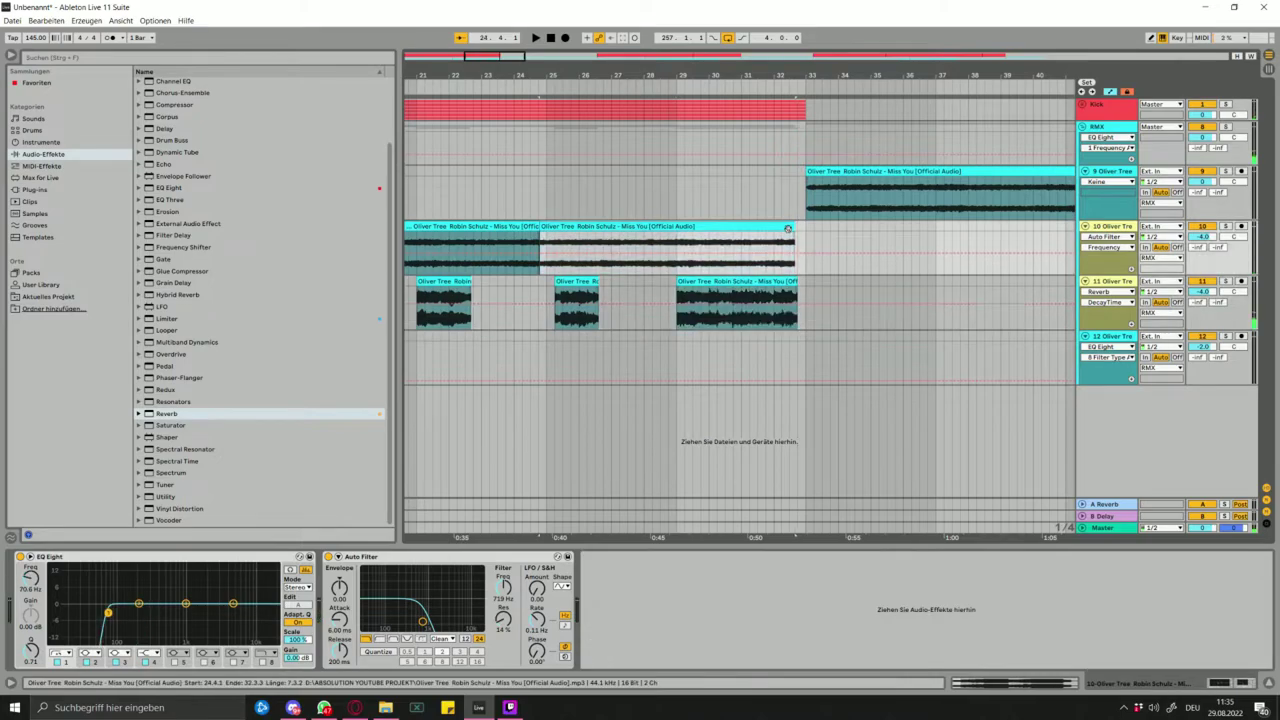
- Audition the extended last clip on track 11, split it at 30.3.1, and select the front part
{"action": "left_click", "coordinate": [698, 320]}
{"action": "key", "text": "space"}
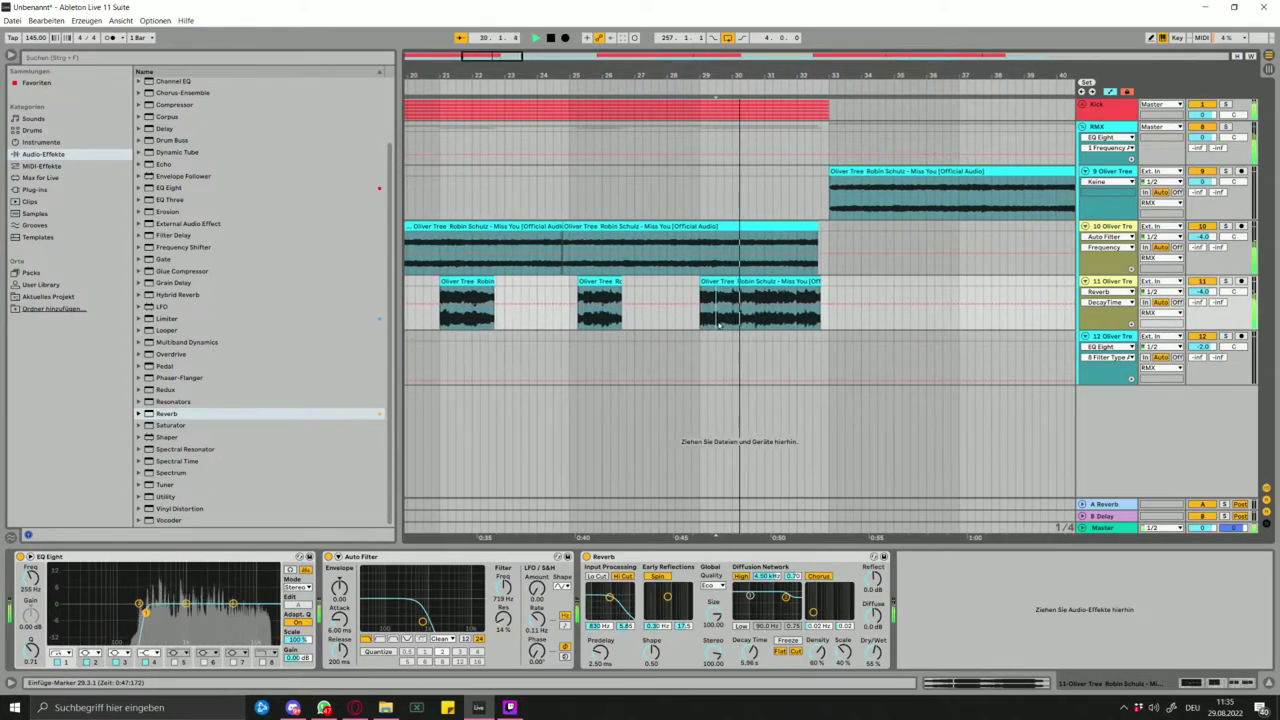
{"action": "left_click", "coordinate": [729, 328]}
{"action": "key", "text": "space"}
{"action": "key", "text": "space"}
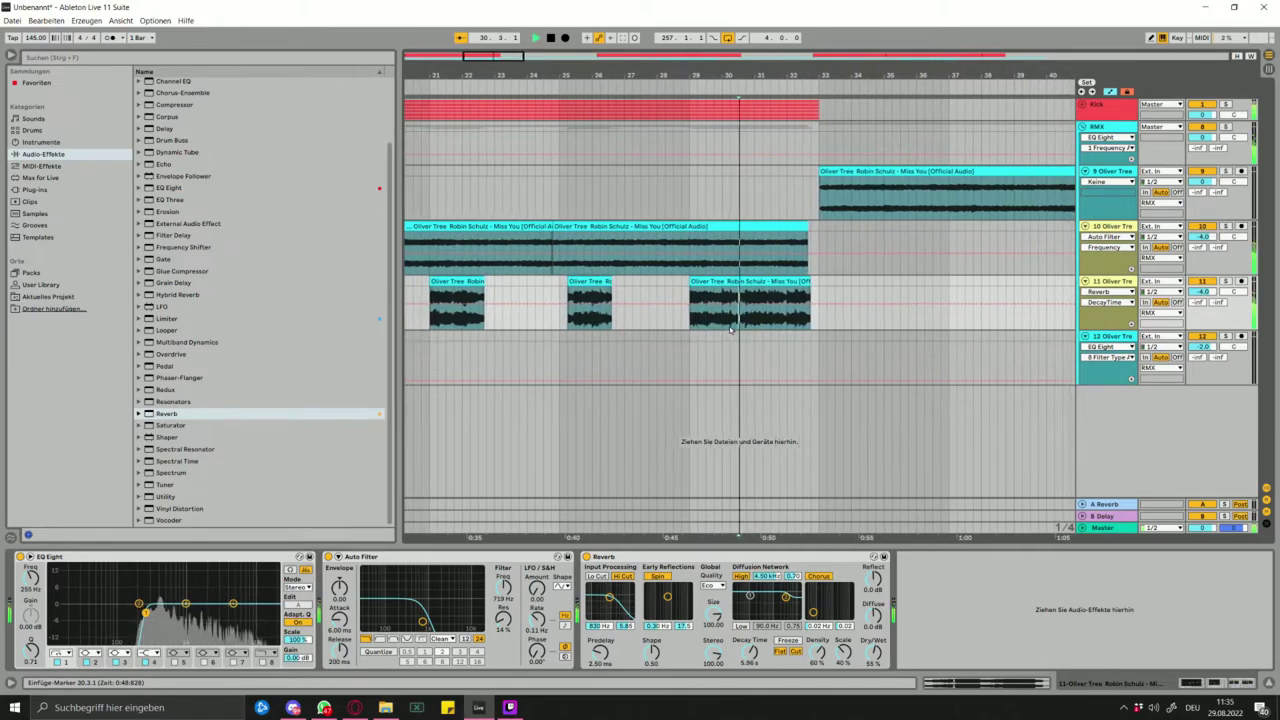
{"action": "key", "text": "space"}
{"action": "key", "text": "ctrl+e"}
{"action": "left_click", "coordinate": [714, 284]}
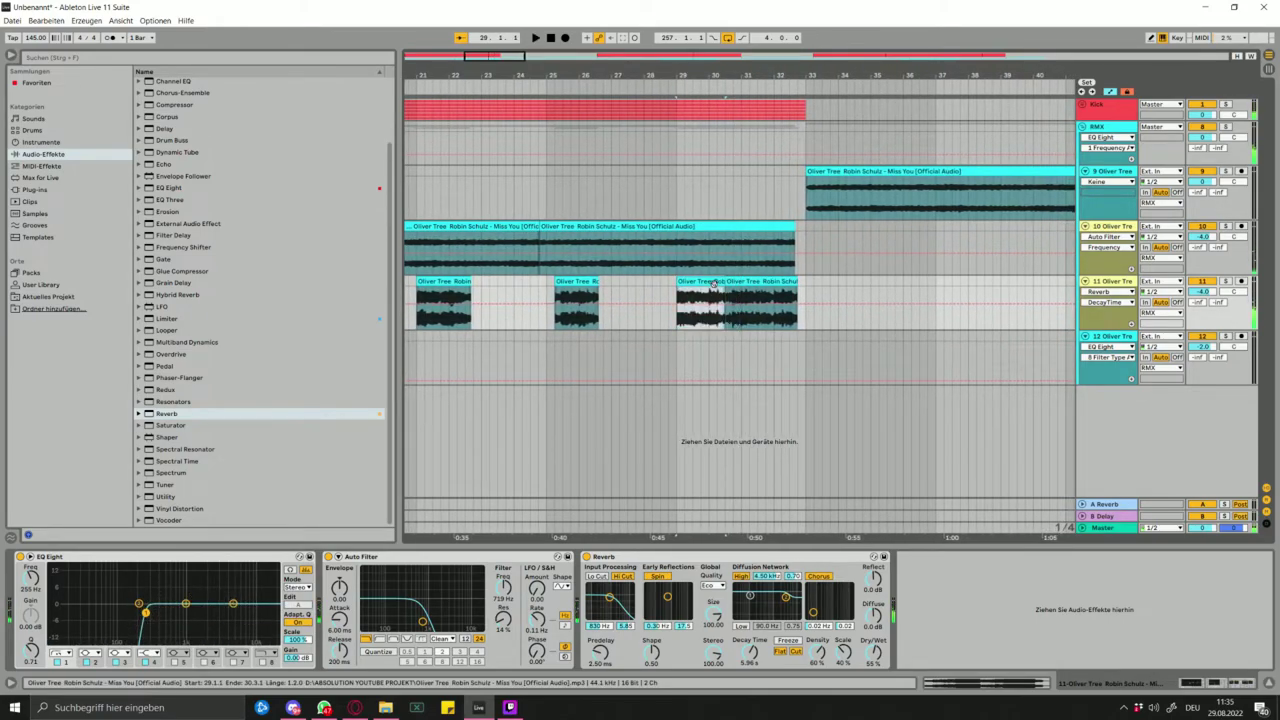
- Delete the front part of the split track 11 clip, from 29.1.1 to 30.3.1
{"action": "key", "text": "w"}
{"action": "scroll", "coordinate": [491, 250], "scroll_direction": "up", "scroll_amount": 5}
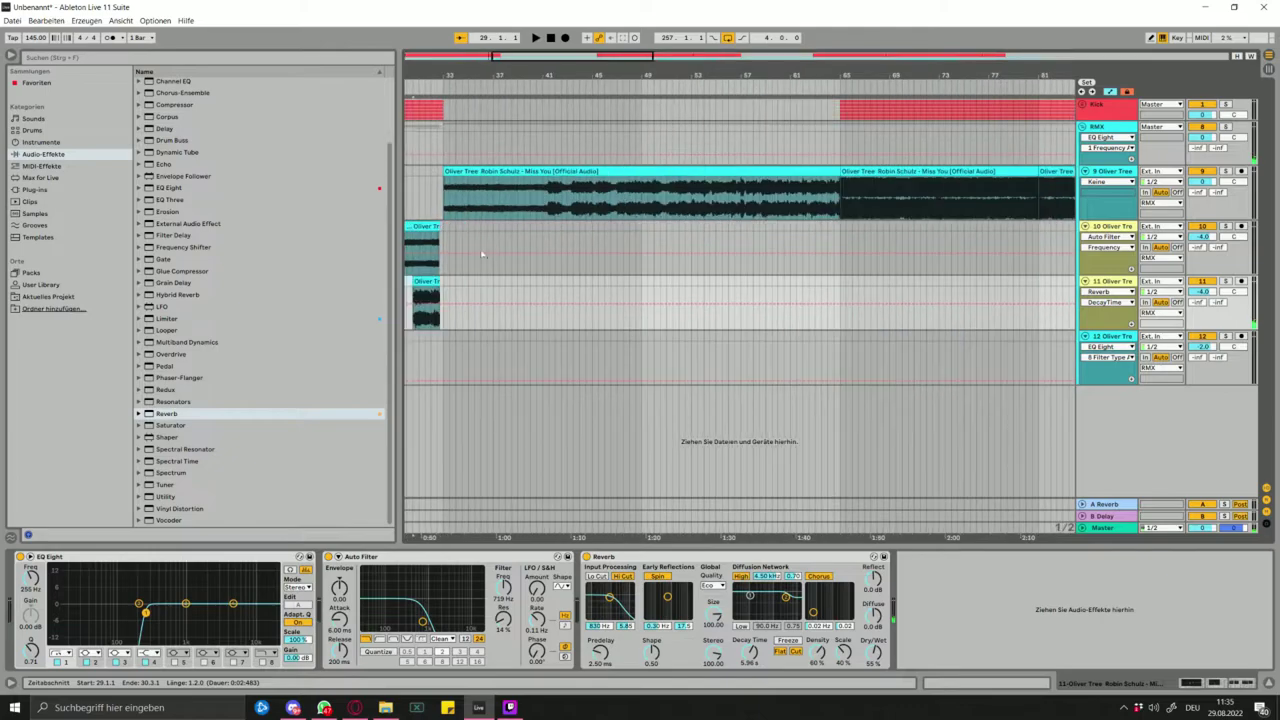
- Consolidate track 10 from 1.1.1 to 9.1.1 into one clip and duplicate it three times to fill the track up to 33.1.1
{"action": "scroll", "coordinate": [480, 252], "scroll_direction": "left", "scroll_amount": 6}
{"action": "scroll", "coordinate": [425, 258], "scroll_direction": "up", "scroll_amount": 4}
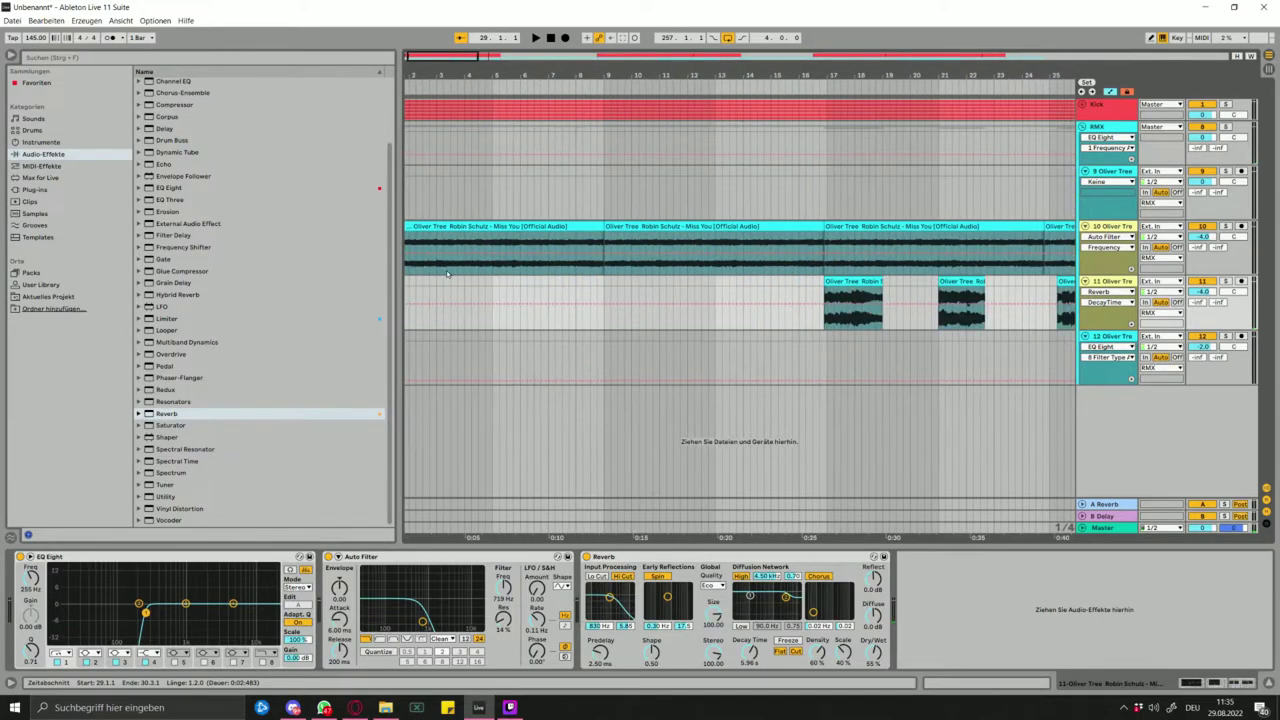
{"action": "left_click", "coordinate": [627, 266]}
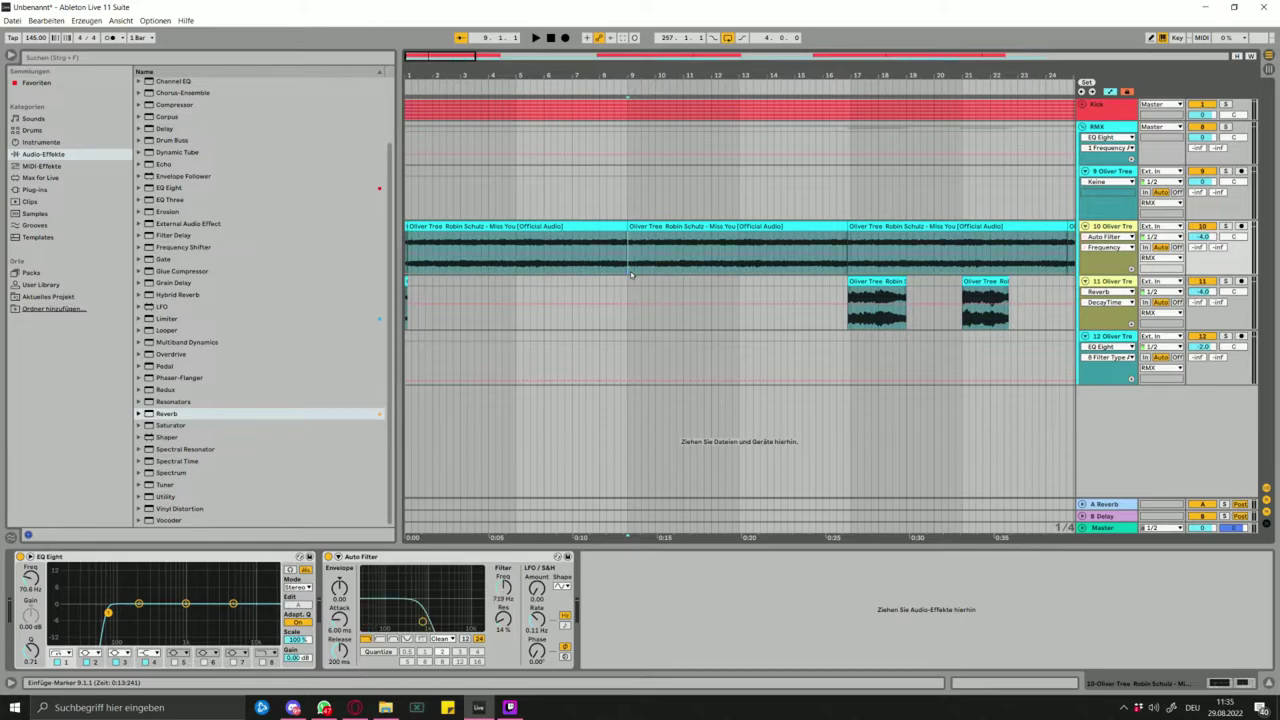
{"action": "left_click_drag", "start_coordinate": [628, 268], "coordinate": [395, 242]}
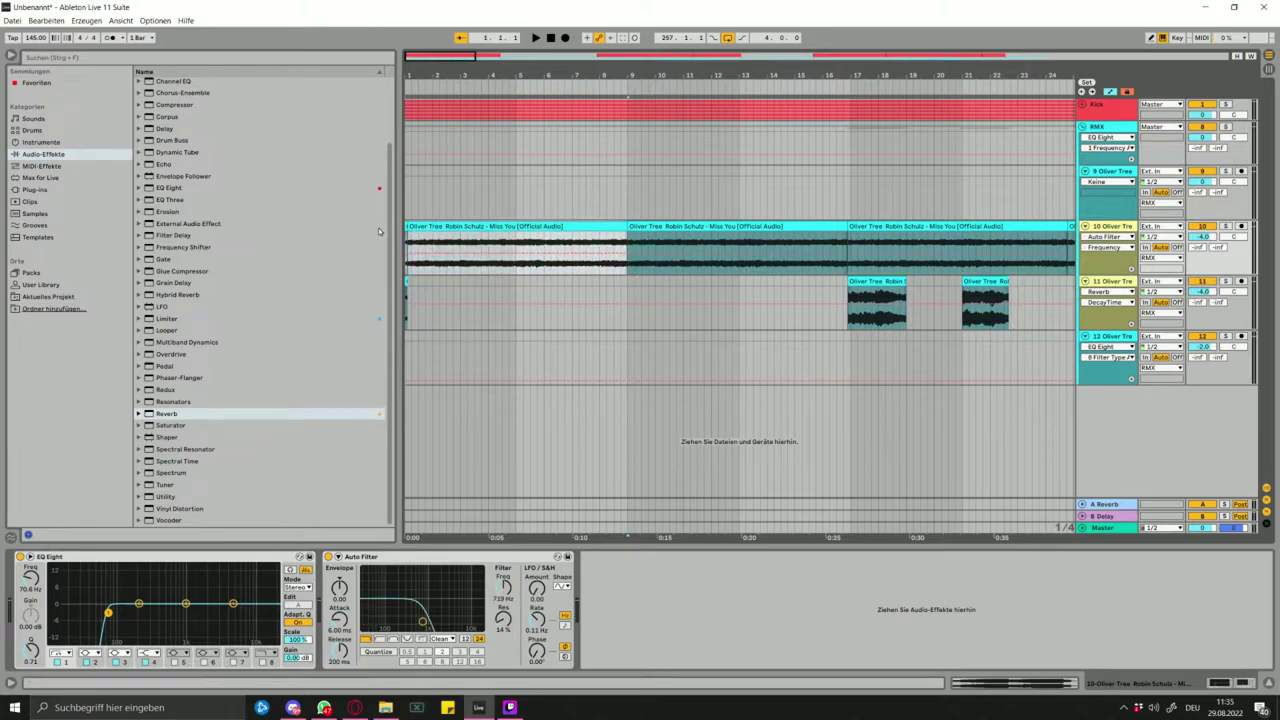
{"action": "key", "text": "ctrl+j"}
{"action": "key", "text": "ctrl+d"}
{"action": "key", "text": "ctrl+d"}
{"action": "key", "text": "ctrl+d"}
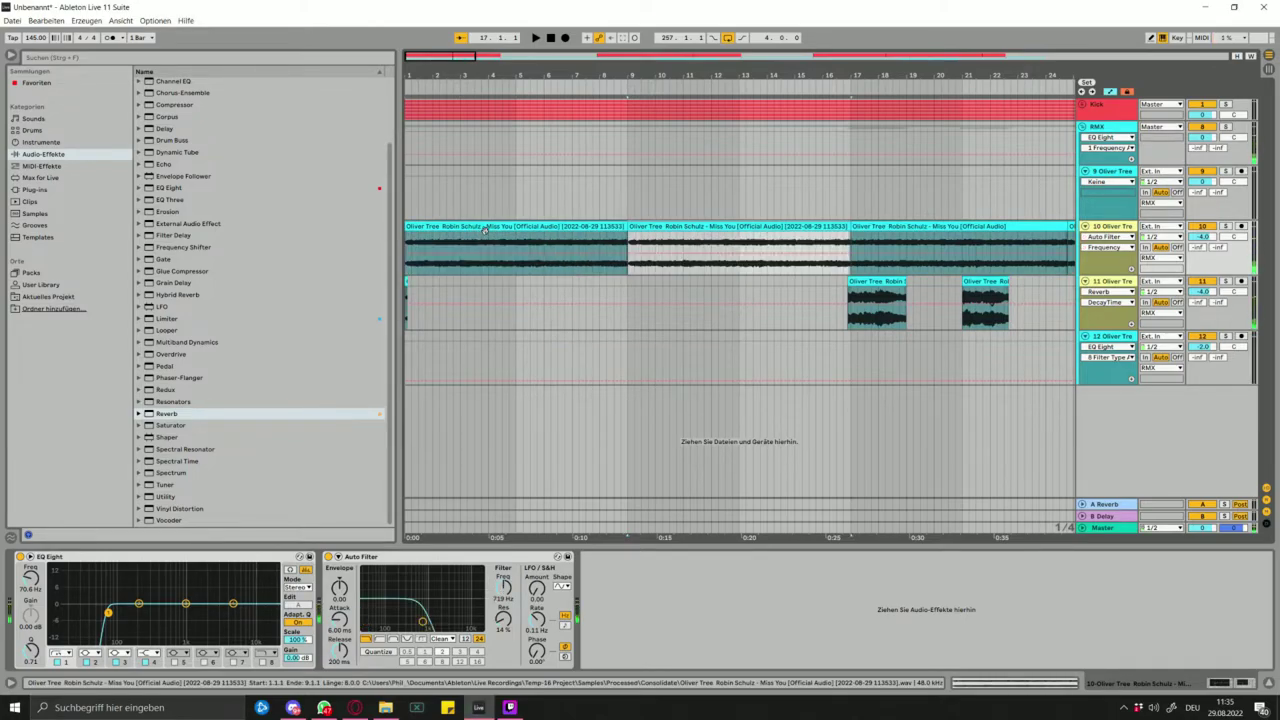
{"action": "scroll", "coordinate": [543, 241], "scroll_direction": "down", "scroll_amount": 4}
{"action": "scroll", "coordinate": [506, 272], "scroll_direction": "up", "scroll_amount": 2}
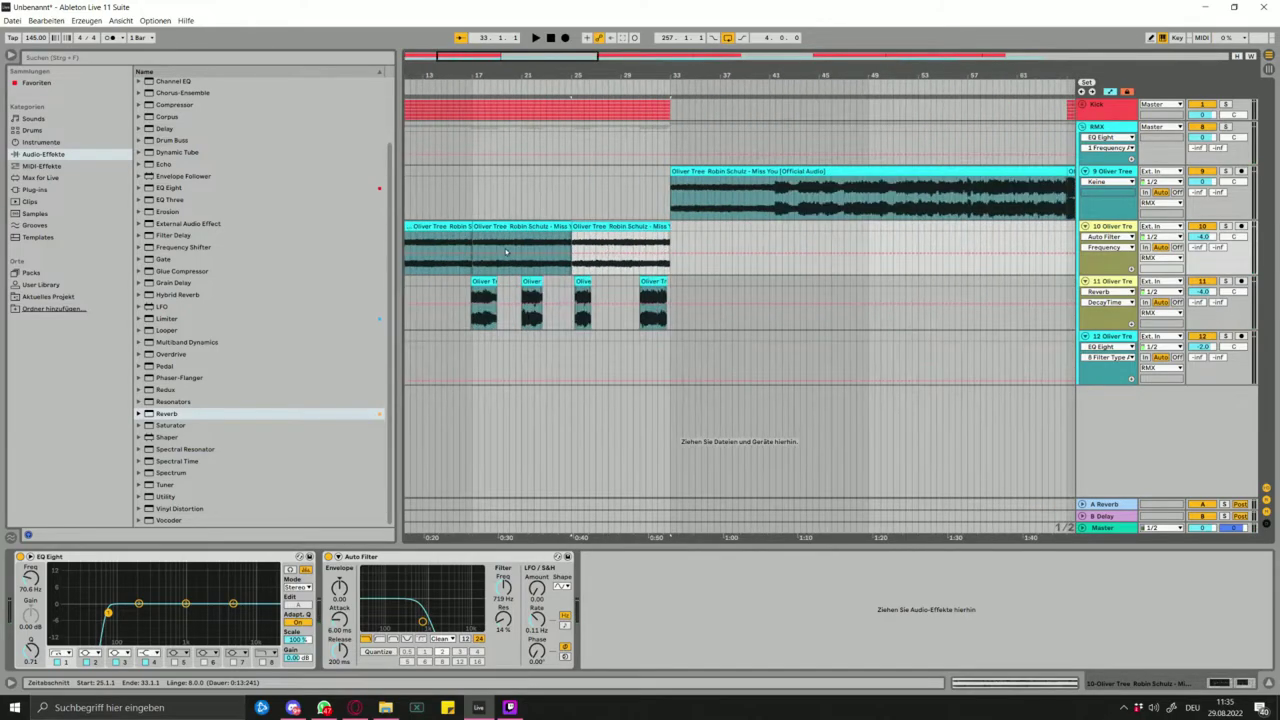
- Remove the clip fragment left at the start of track 11, and play the arrangement from 2.3.1 and 16.1.1
{"action": "scroll", "coordinate": [492, 287], "scroll_direction": "left", "scroll_amount": 2}
{"action": "left_click_drag", "start_coordinate": [435, 283], "coordinate": [386, 290]}
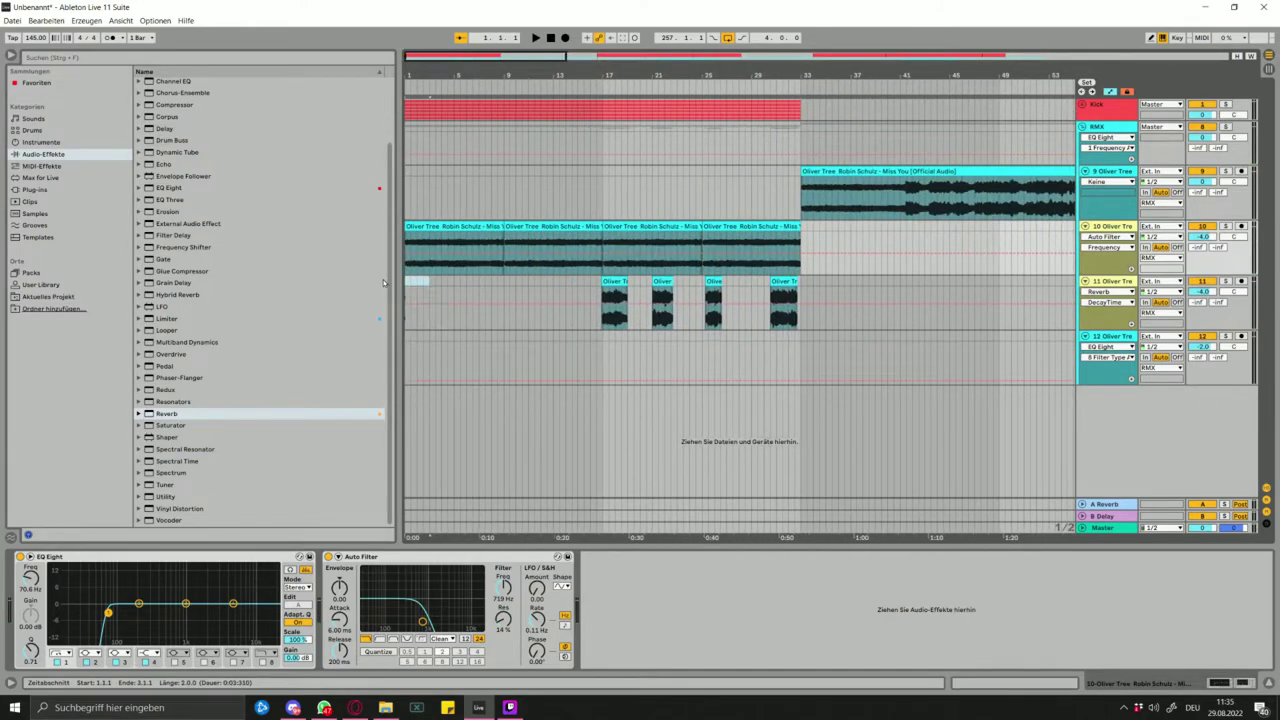
{"action": "left_click", "coordinate": [423, 201]}
{"action": "key", "text": "space"}
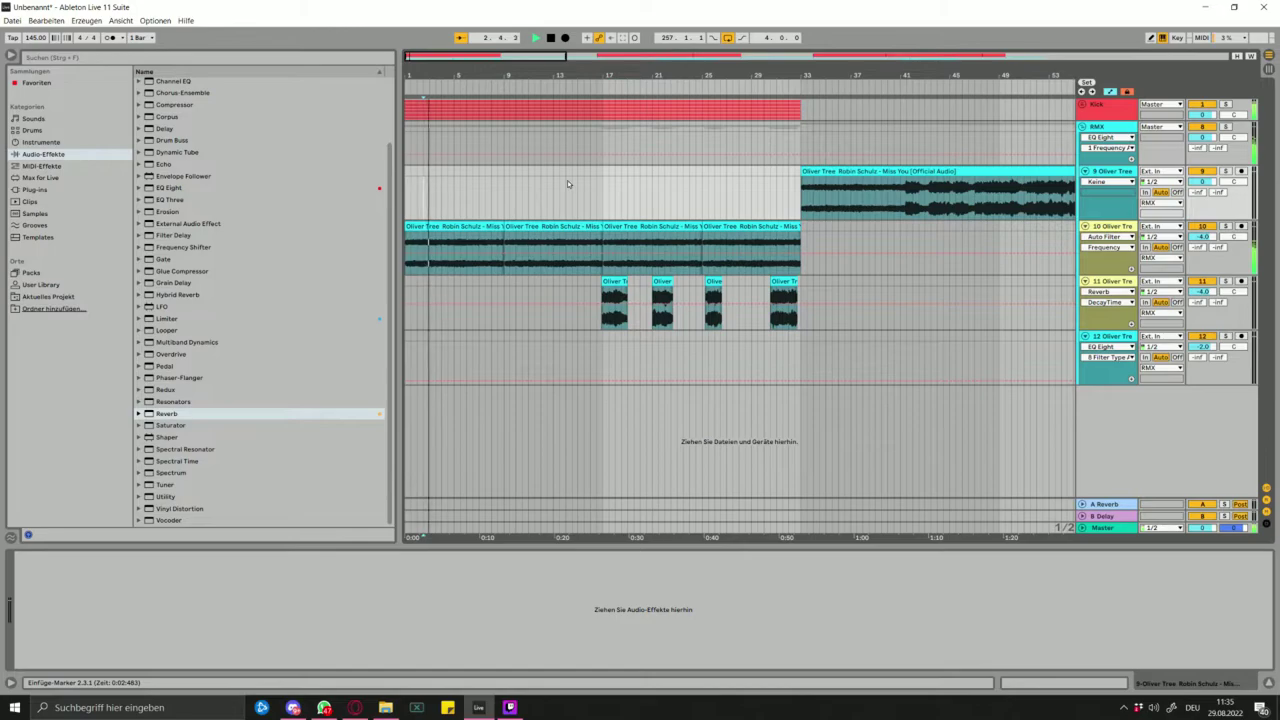
{"action": "left_click", "coordinate": [591, 183]}
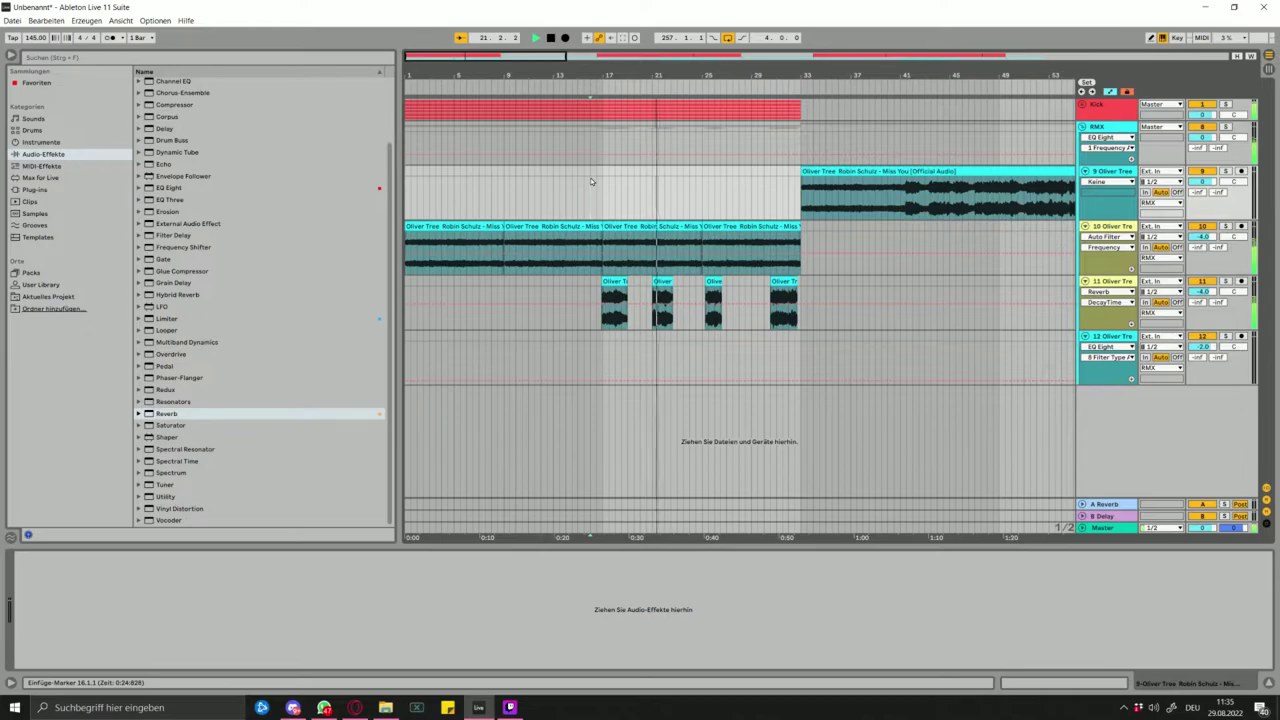
- Solo track 11 and audition its clip at bar 21 from 21.1.1 and 21.3.1
{"action": "scroll", "coordinate": [654, 312], "scroll_direction": "up", "scroll_amount": 5}
{"action": "left_click", "coordinate": [646, 327]}
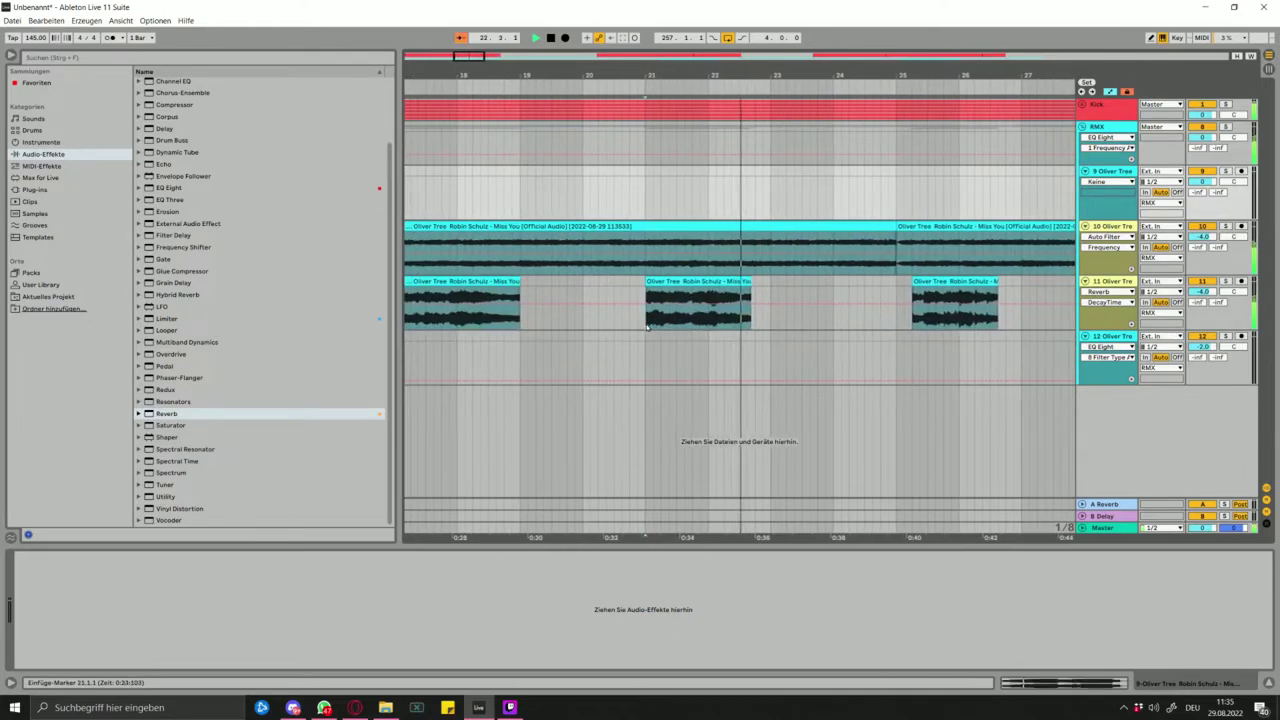
{"action": "key", "text": "space"}
{"action": "key", "text": "space"}
{"action": "key", "text": "space"}
{"action": "left_click", "coordinate": [1227, 282]}
{"action": "key", "text": "space"}
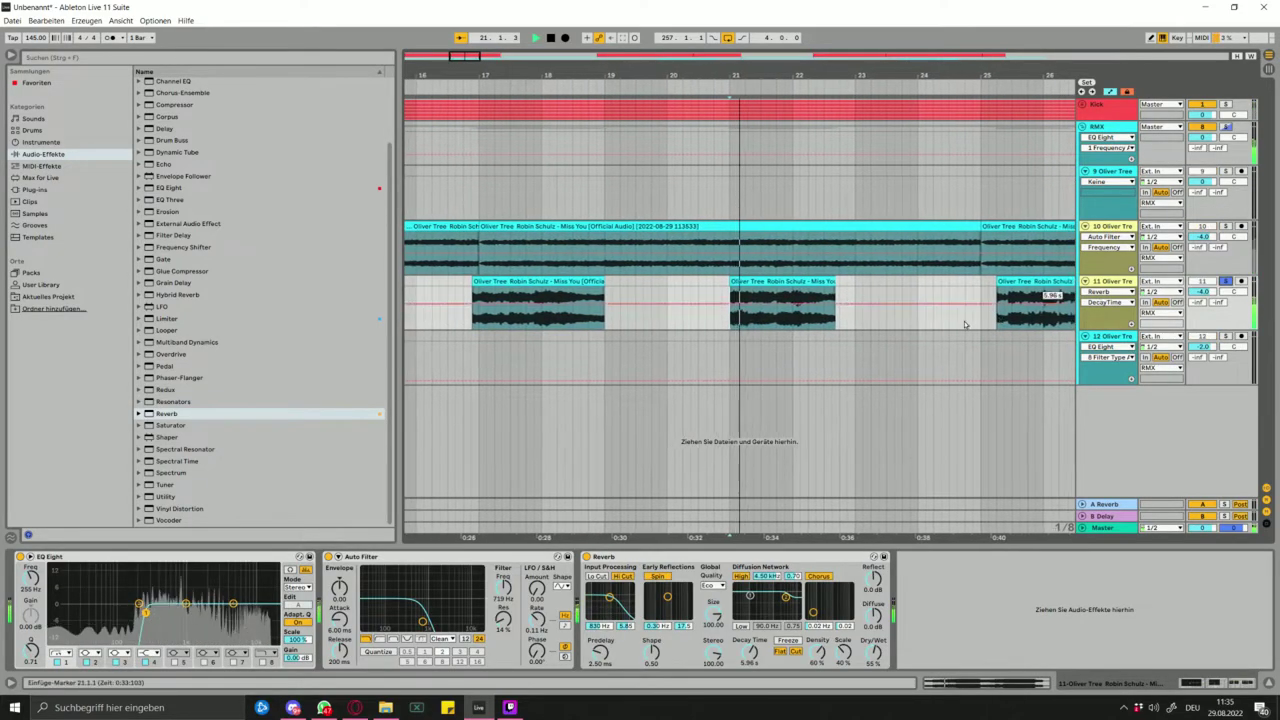
{"action": "left_click", "coordinate": [733, 317]}
{"action": "key", "text": "space"}
{"action": "key", "text": "space"}
{"action": "key", "text": "space"}
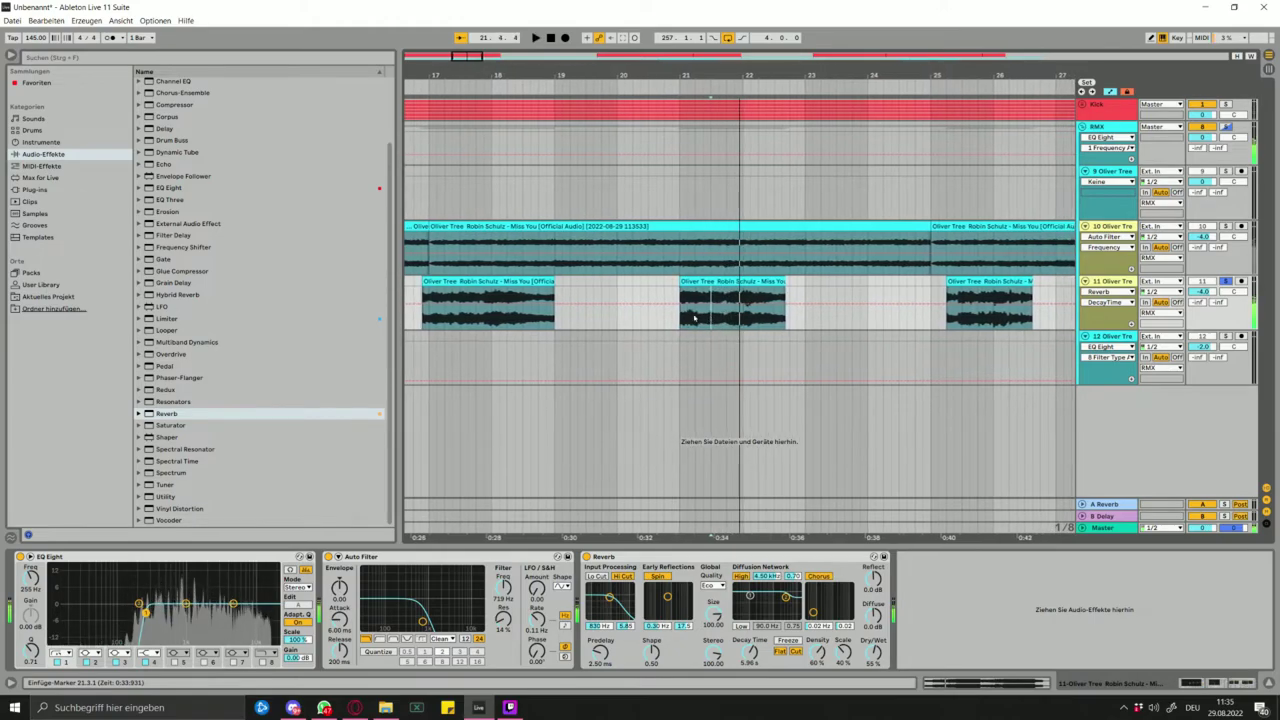
- Split the bar 21 clip on track 11 at 21.2.1 and delete its first beat
{"action": "left_click", "coordinate": [696, 317]}
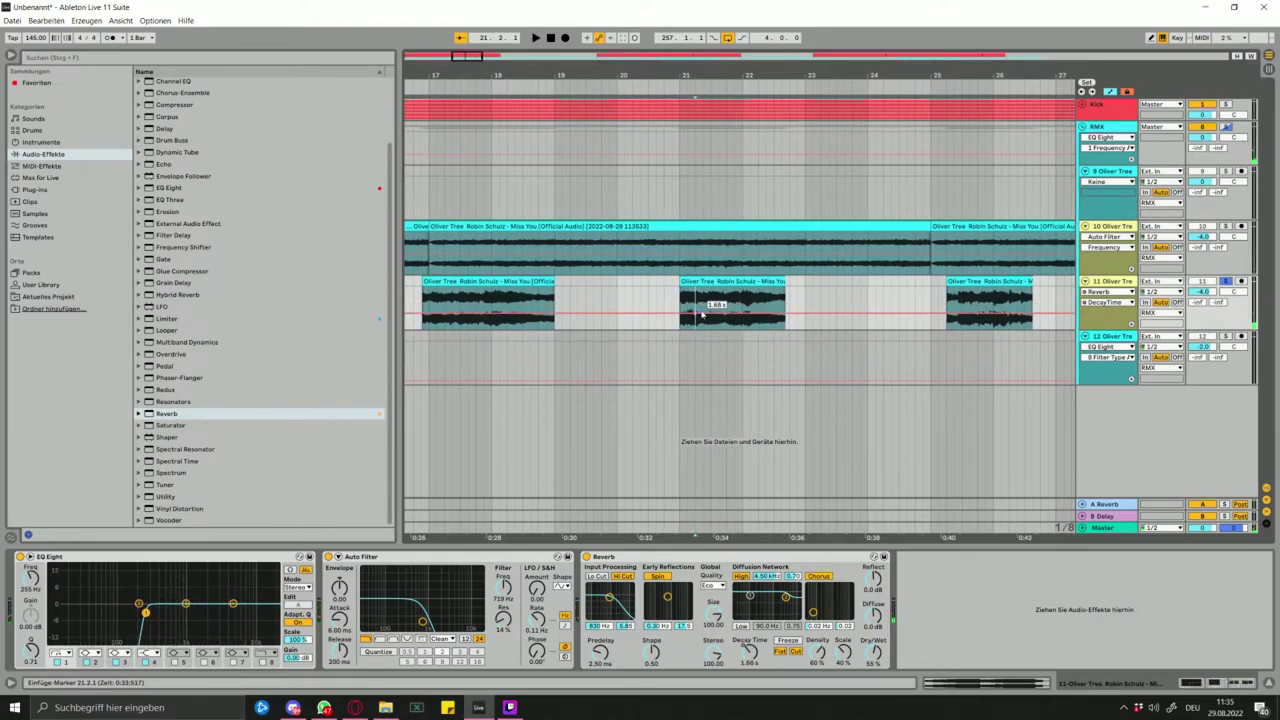
{"action": "key", "text": "space"}
{"action": "key", "text": "space"}
{"action": "key", "text": "ctrl+e"}
{"action": "left_click", "coordinate": [701, 284]}
{"action": "key", "text": "Delete"}
- Play from 20.3.1 and add the Ducking preset from the favourites to track 11 after its Reverb
{"action": "left_click", "coordinate": [661, 286]}
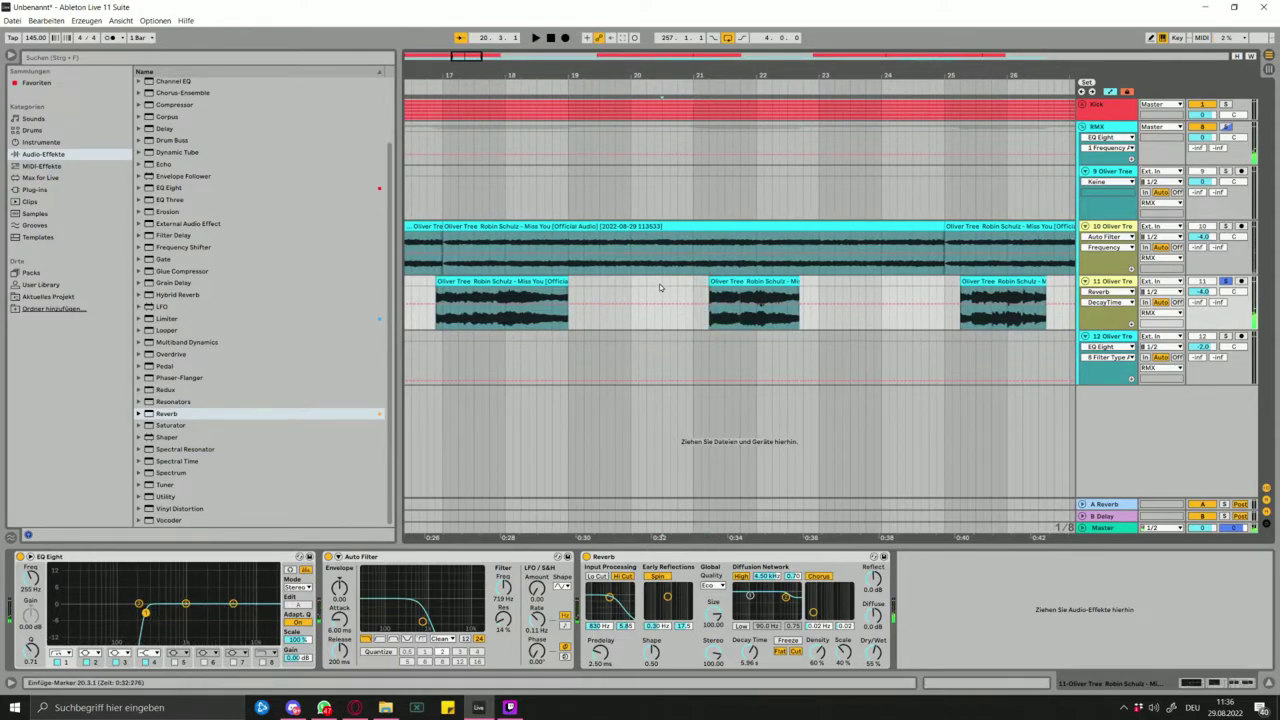
{"action": "key", "text": "space"}
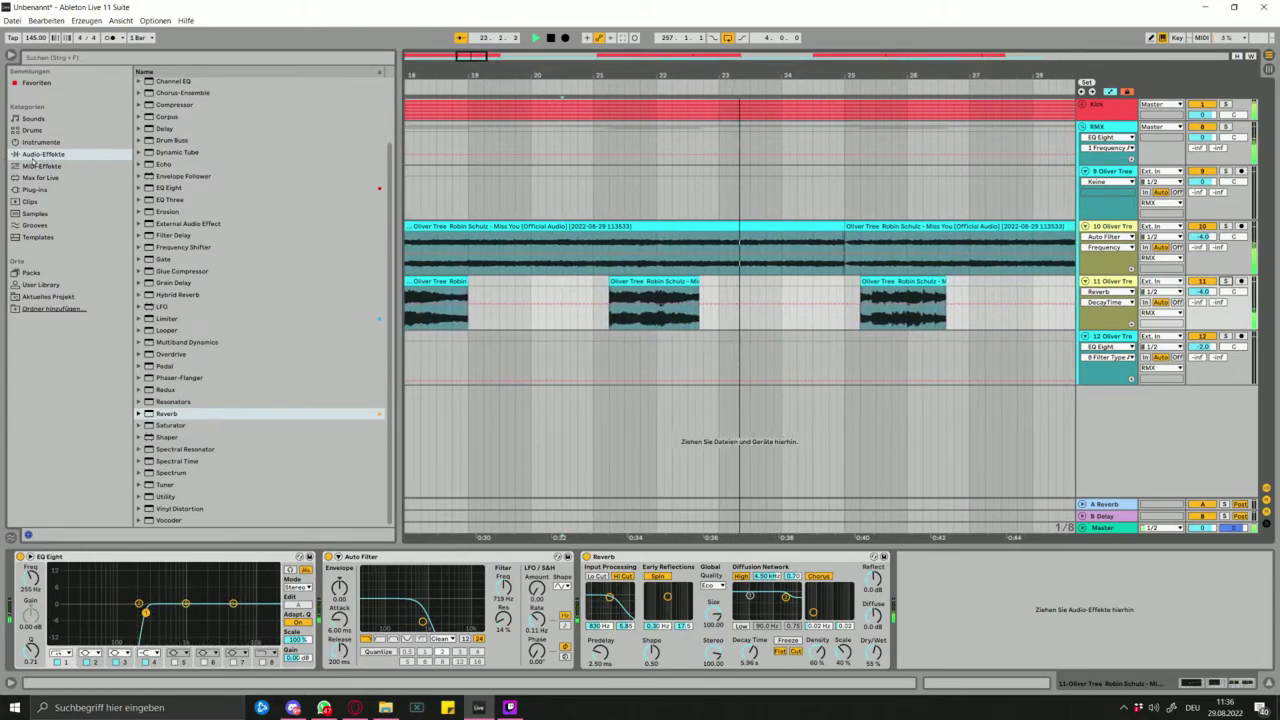
{"action": "left_click", "coordinate": [127, 84]}
{"action": "double_click", "coordinate": [175, 118]}
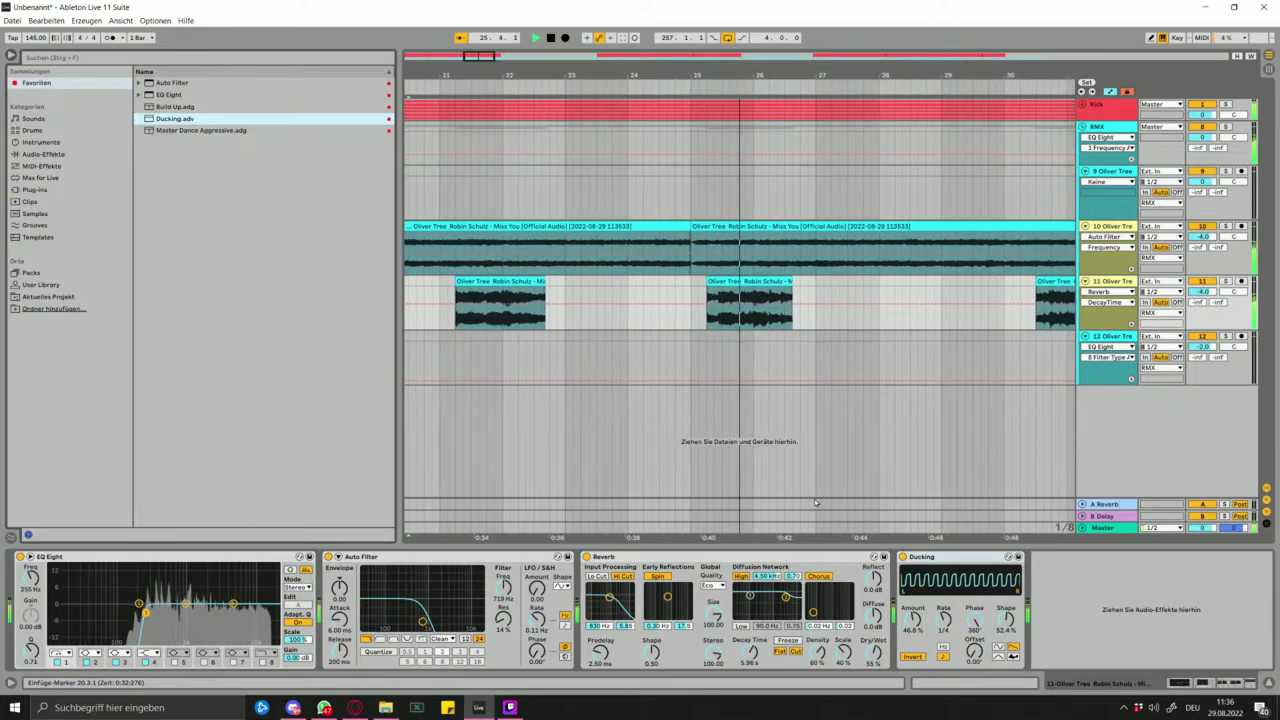
{"action": "scroll", "coordinate": [810, 492], "scroll_direction": "down", "scroll_amount": 5}
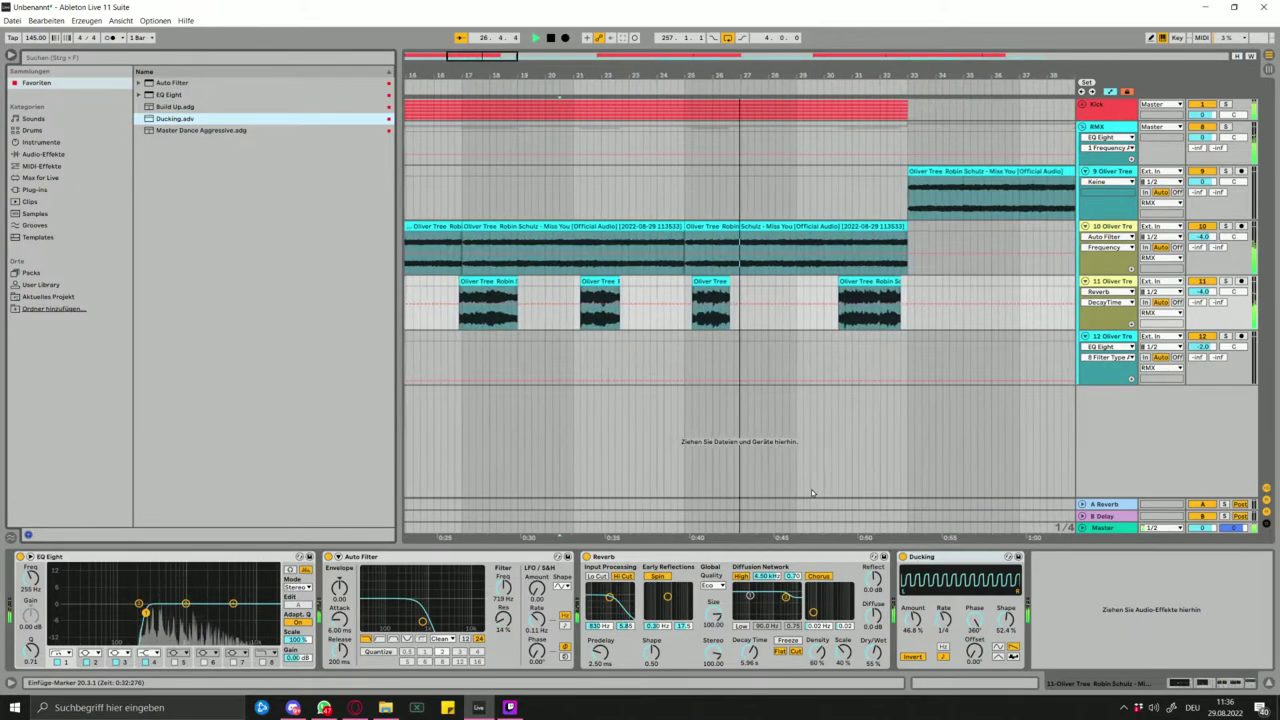
{"action": "scroll", "coordinate": [806, 483], "scroll_direction": "down", "scroll_amount": 3}
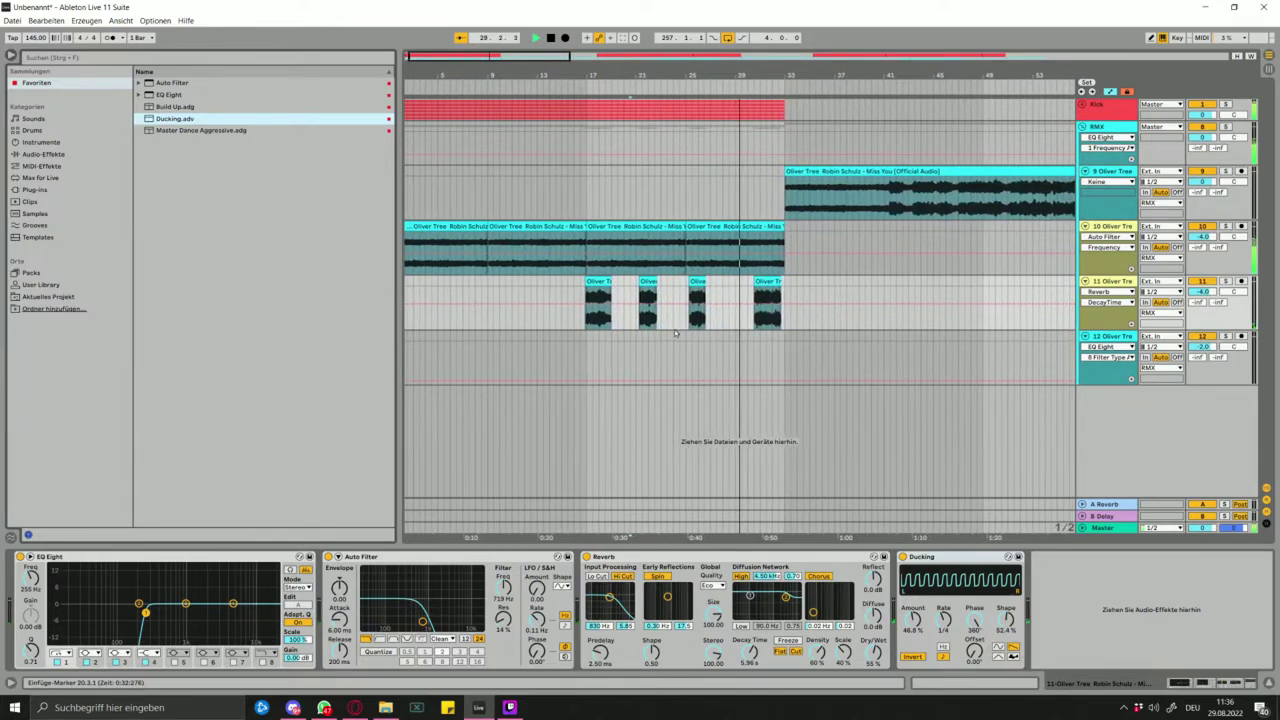
{"action": "key", "text": "space"}
- Delete the last two clips on track 11, at bar 25 and at 30.3.1
{"action": "scroll", "coordinate": [670, 330], "scroll_direction": "up", "scroll_amount": 5}
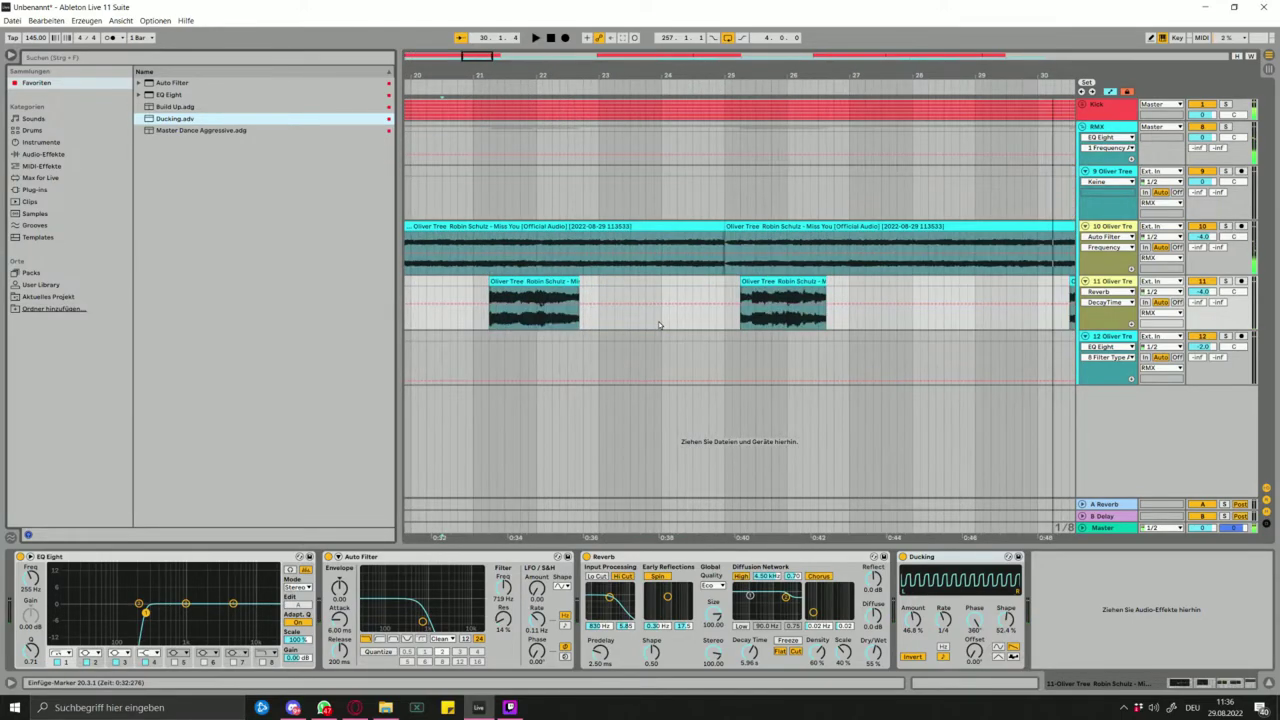
{"action": "scroll", "coordinate": [658, 326], "scroll_direction": "down", "scroll_amount": 1}
{"action": "left_click", "coordinate": [709, 282]}
{"action": "key", "text": "Delete"}
{"action": "left_click", "coordinate": [857, 282]}
{"action": "key", "text": "Delete"}
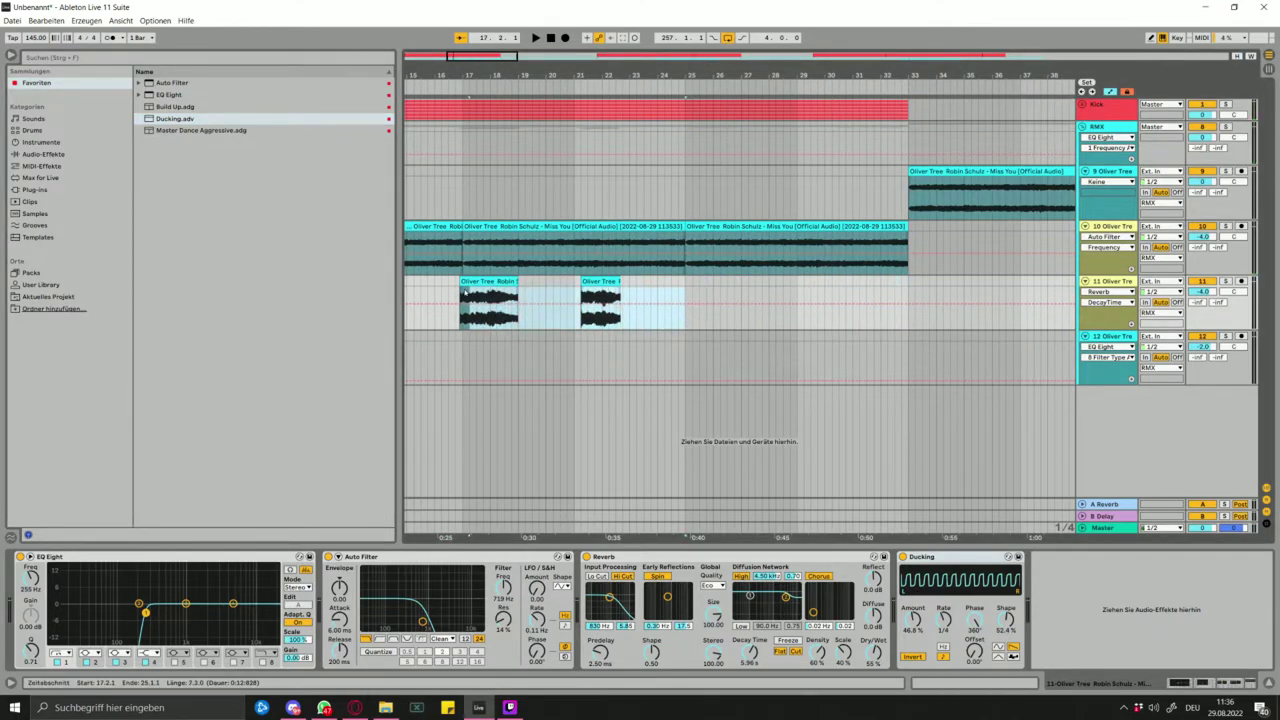
- Try to duplicate the track 11 section from 16.4.3 to 25.1.1 directly behind itself
{"action": "key", "text": "space"}
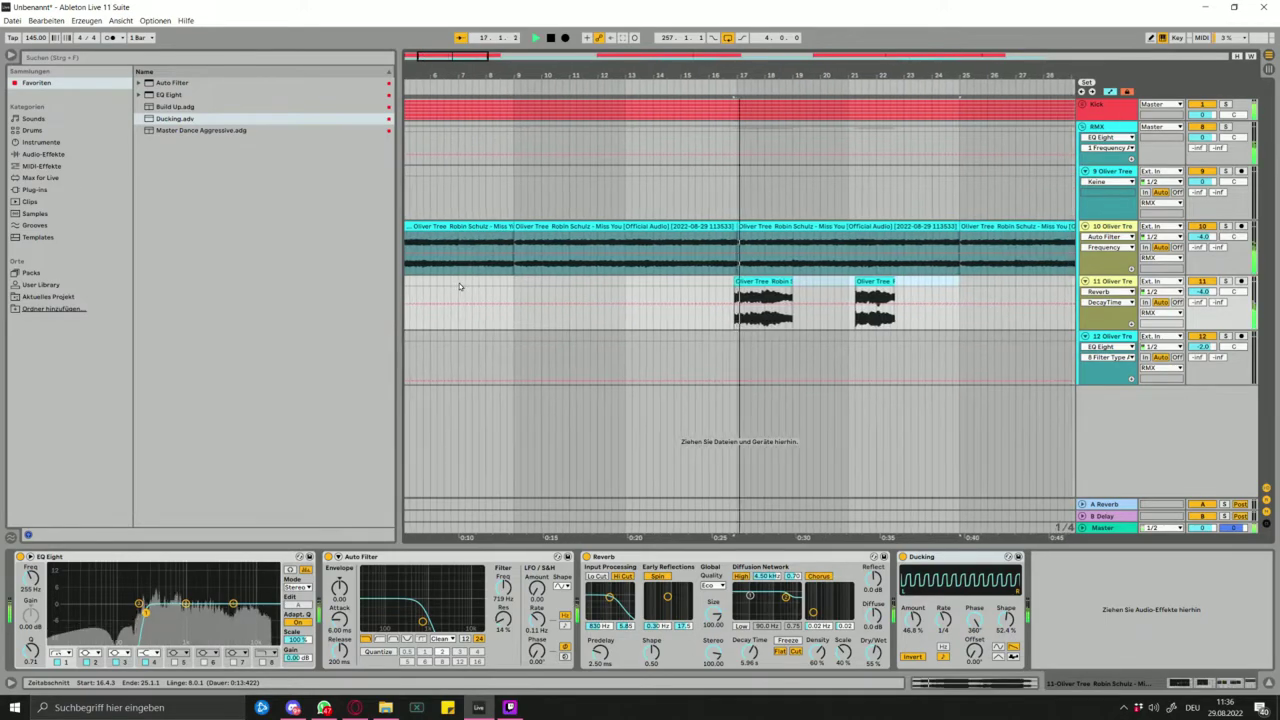
{"action": "key", "text": "ctrl+d"}
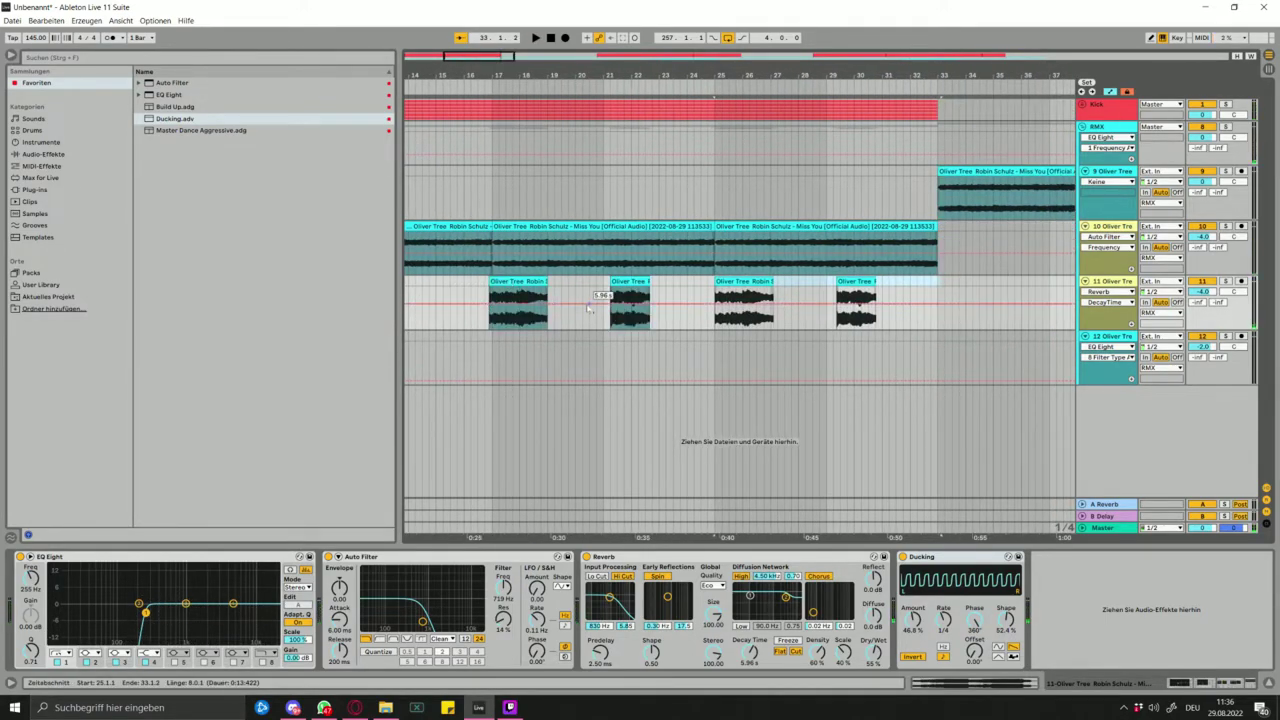
{"action": "left_click", "coordinate": [676, 333]}
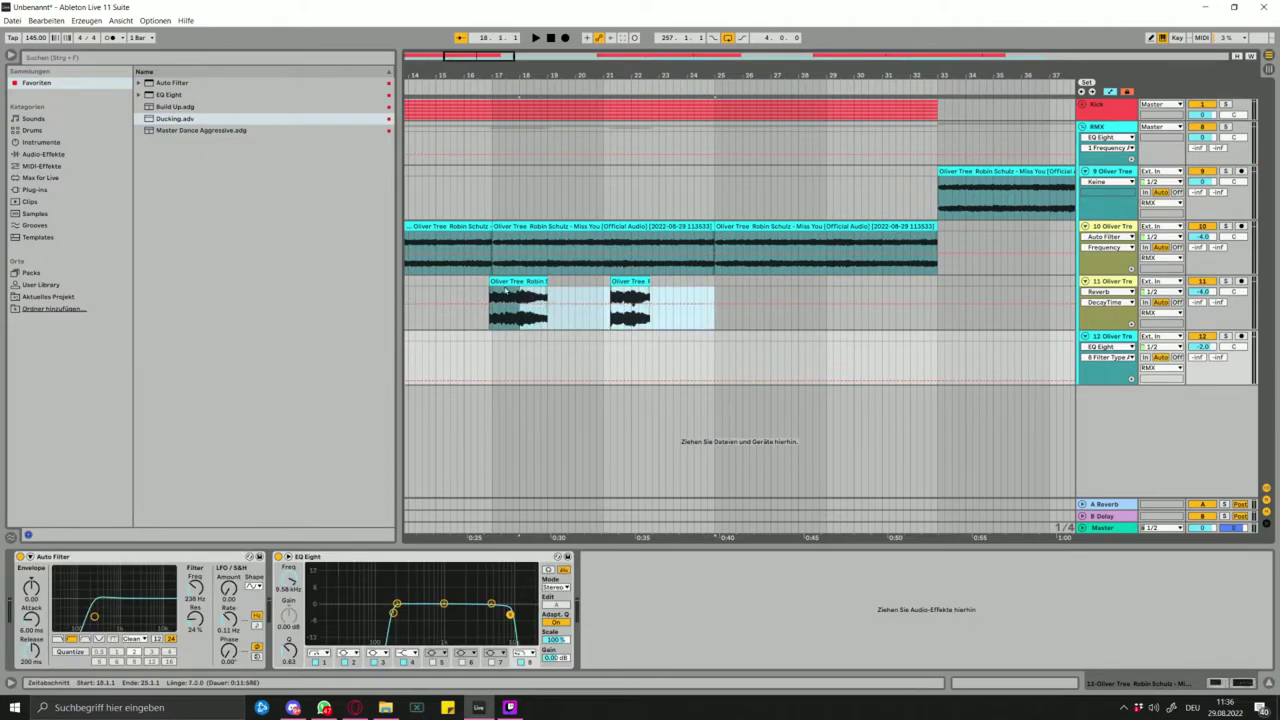
- Consolidate track 11 from 17.1.1 to 25.1.1, duplicate the clip up to bar 33, and play from 17.1.1
{"action": "key", "text": "ctrl+j"}
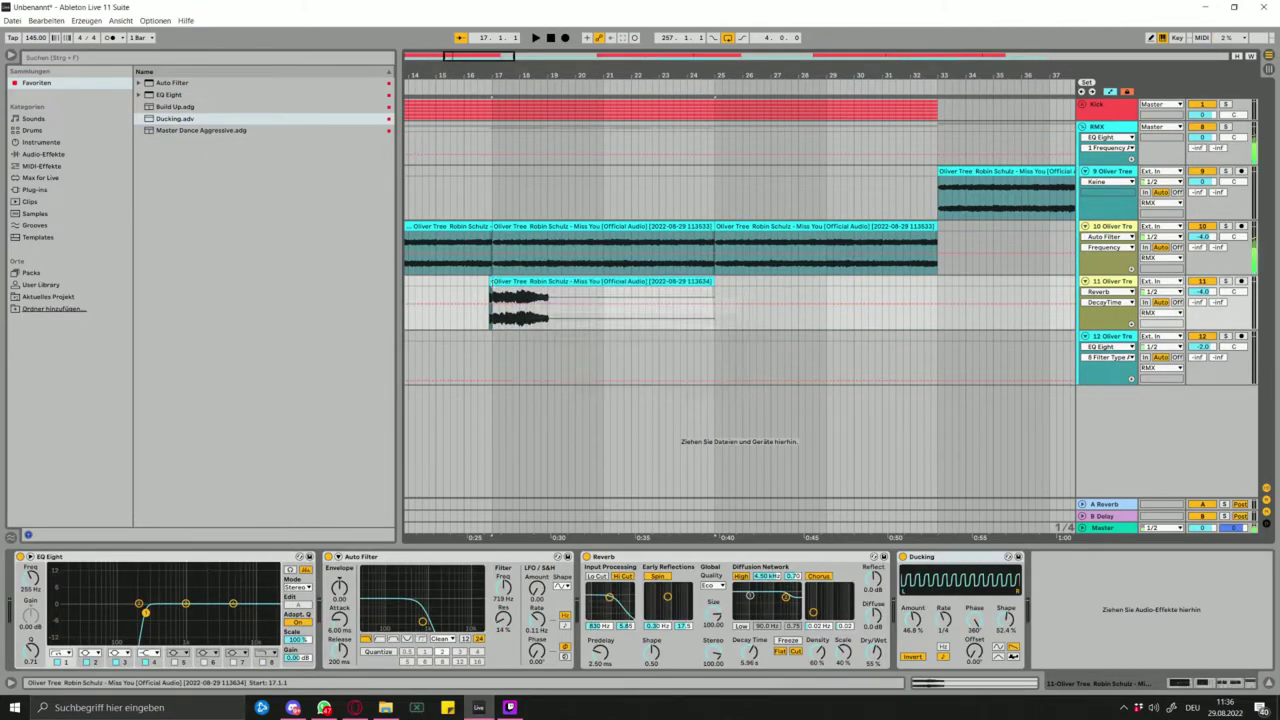
{"action": "left_click", "coordinate": [490, 288]}
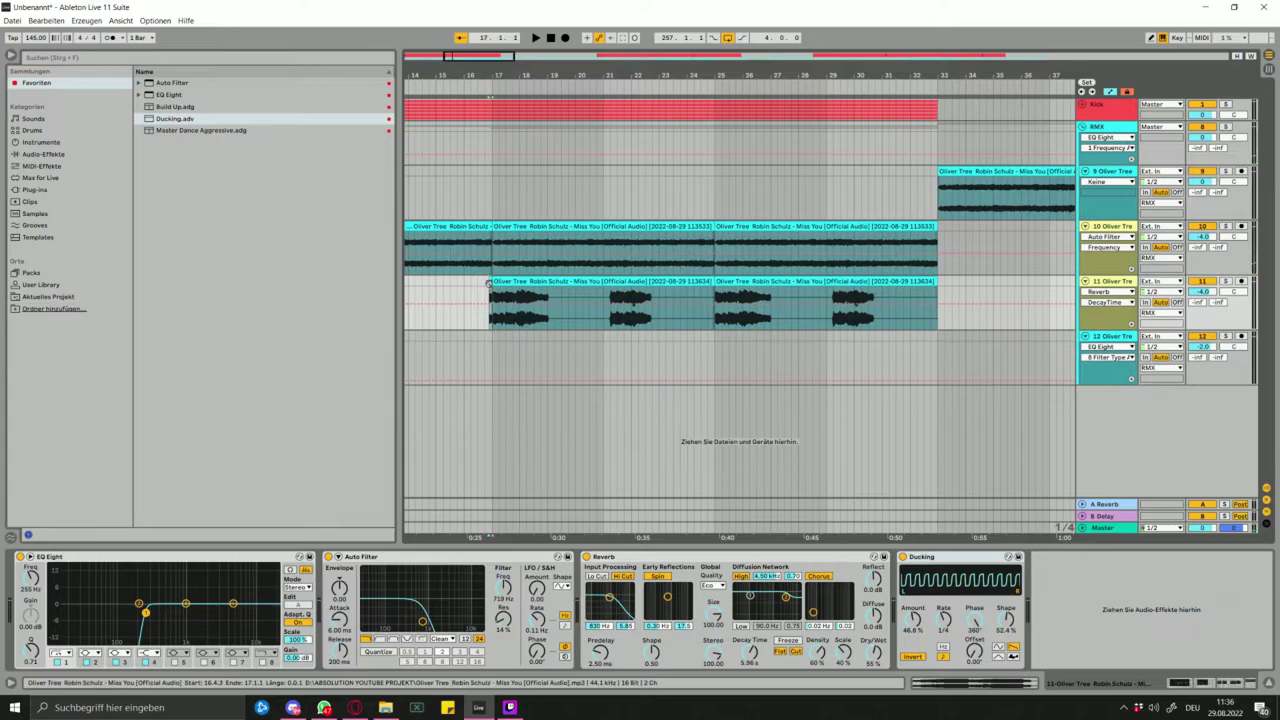
{"action": "key", "text": "space"}
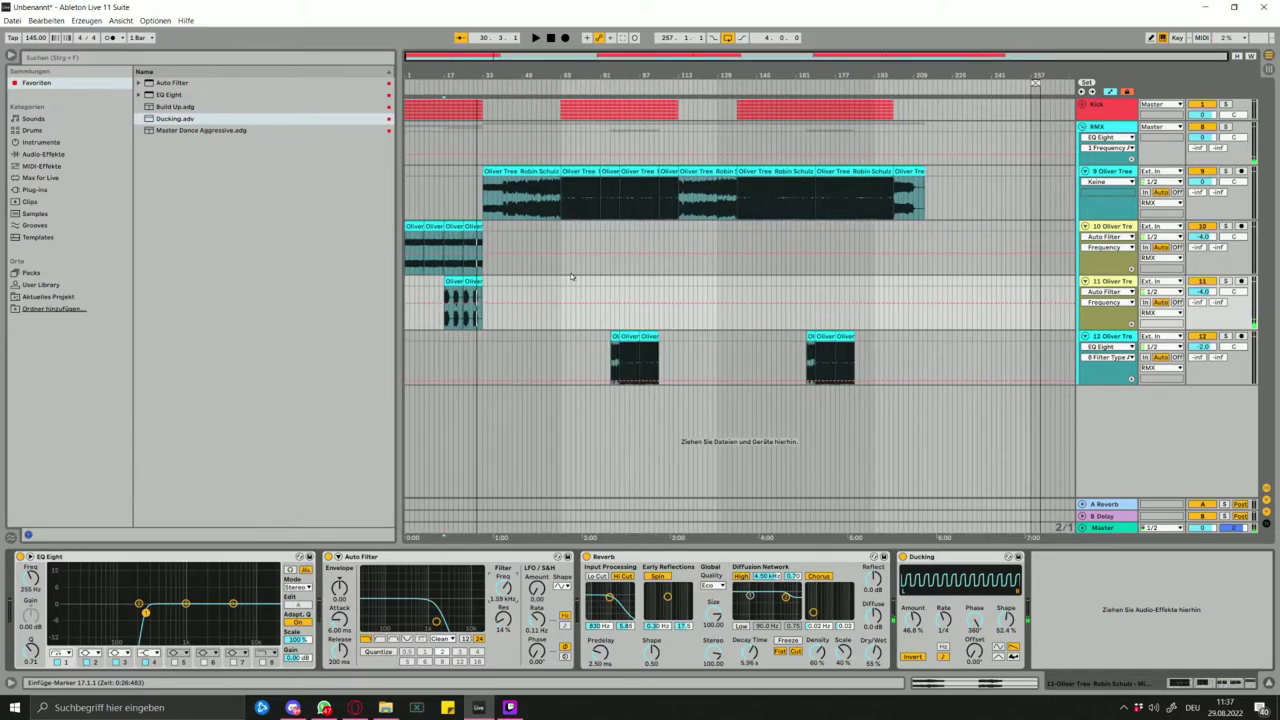
- Copy the first track 9 clip, from 33.1.1 to 65.1.1, onto track 12 at 17.1.1
{"action": "scroll", "coordinate": [486, 234], "scroll_direction": "left", "scroll_amount": 2}
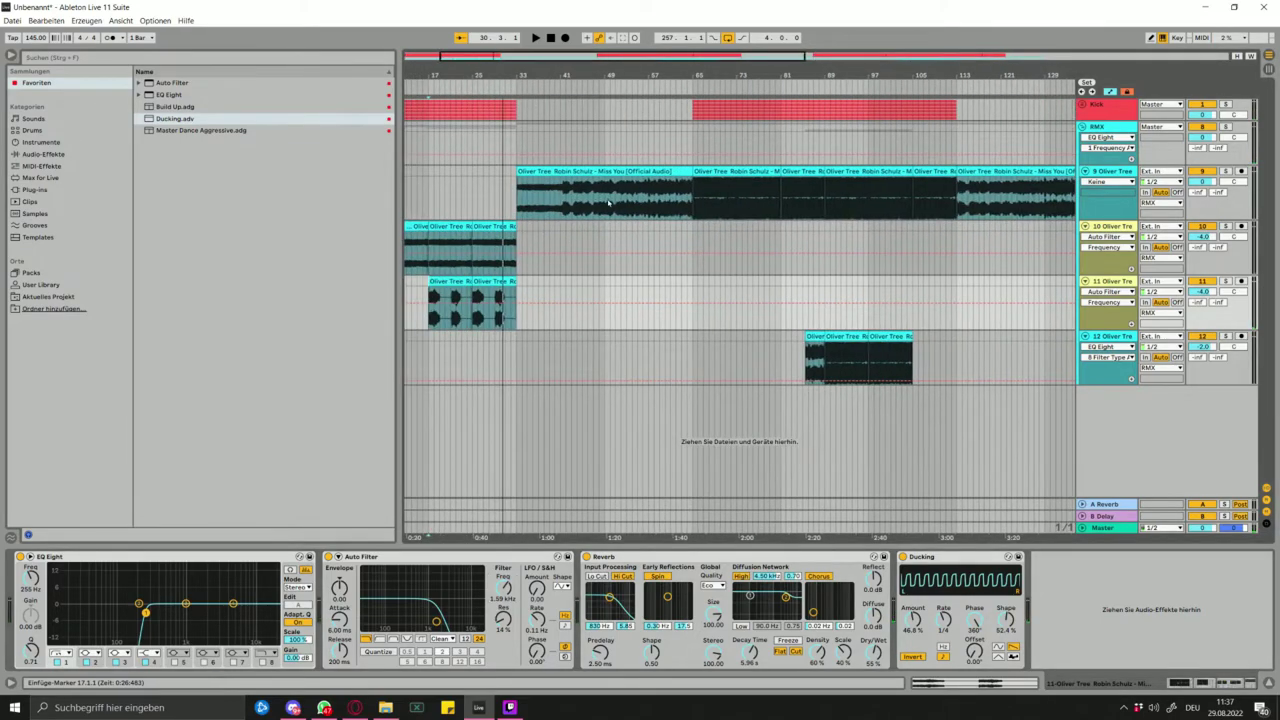
{"action": "left_click", "coordinate": [607, 204]}
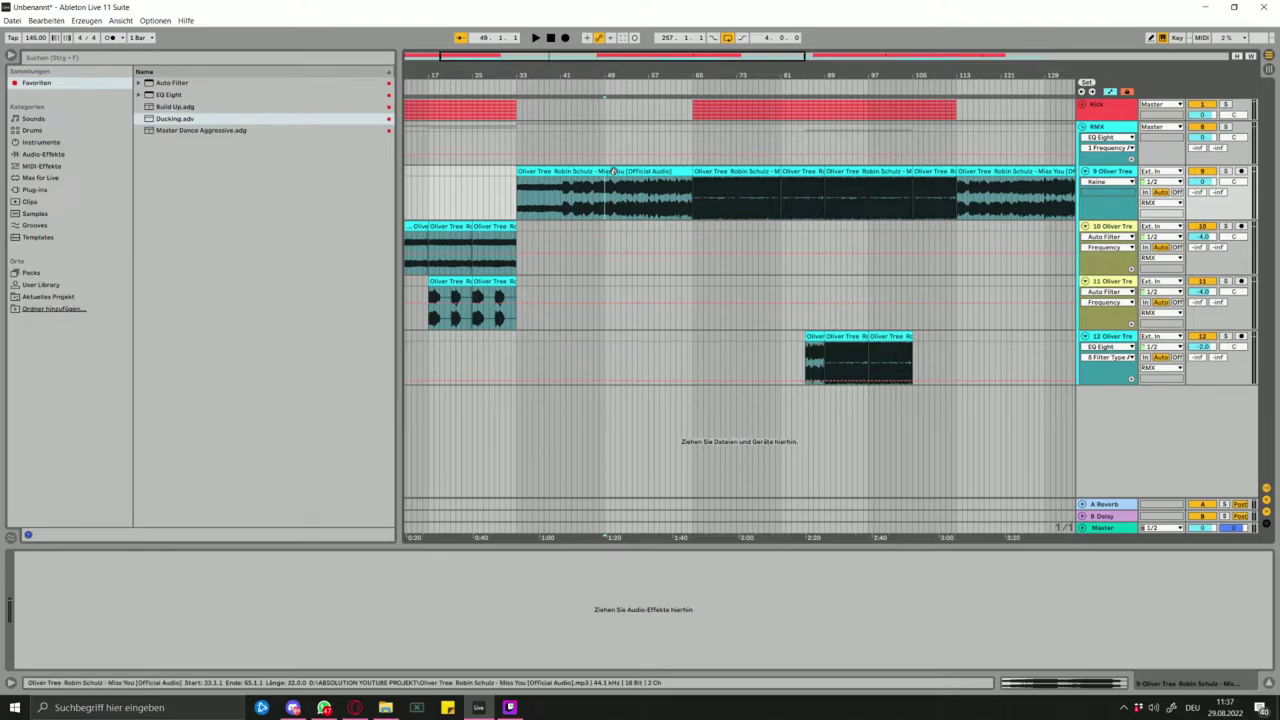
{"action": "left_click", "coordinate": [431, 352]}
{"action": "key", "text": "ctrl+v"}
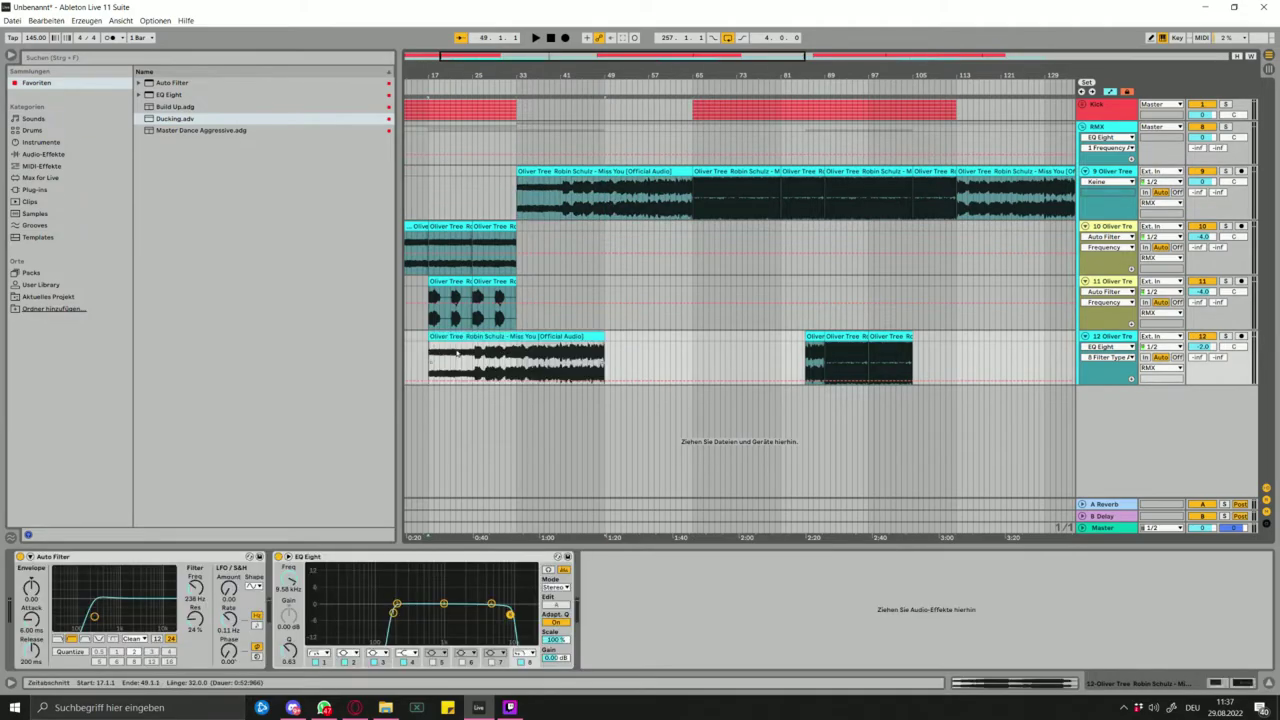
- Solo track 12 and play the pasted clip from 25.1.1
{"action": "left_click", "coordinate": [473, 366]}
{"action": "left_click", "coordinate": [1225, 337]}
{"action": "key", "text": "space"}
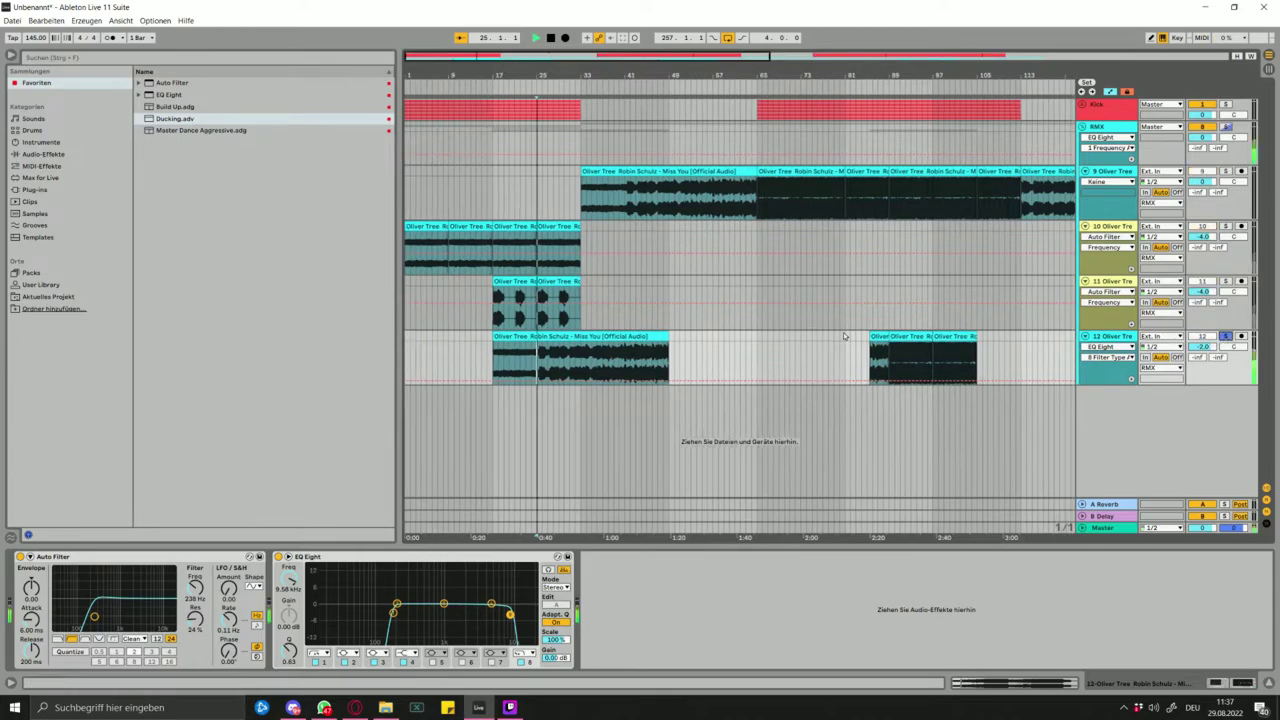
- Audition the pasted track 12 clip from 31.1.1 and further along to find the wanted vocal passage
{"action": "scroll", "coordinate": [738, 362], "scroll_direction": "up", "scroll_amount": 5}
{"action": "scroll", "coordinate": [690, 360], "scroll_direction": "down", "scroll_amount": 2}
{"action": "left_click", "coordinate": [770, 362]}
{"action": "key", "text": "space"}
{"action": "key", "text": "space"}
{"action": "left_click", "coordinate": [825, 364]}
{"action": "key", "text": "space"}
{"action": "key", "text": "space"}
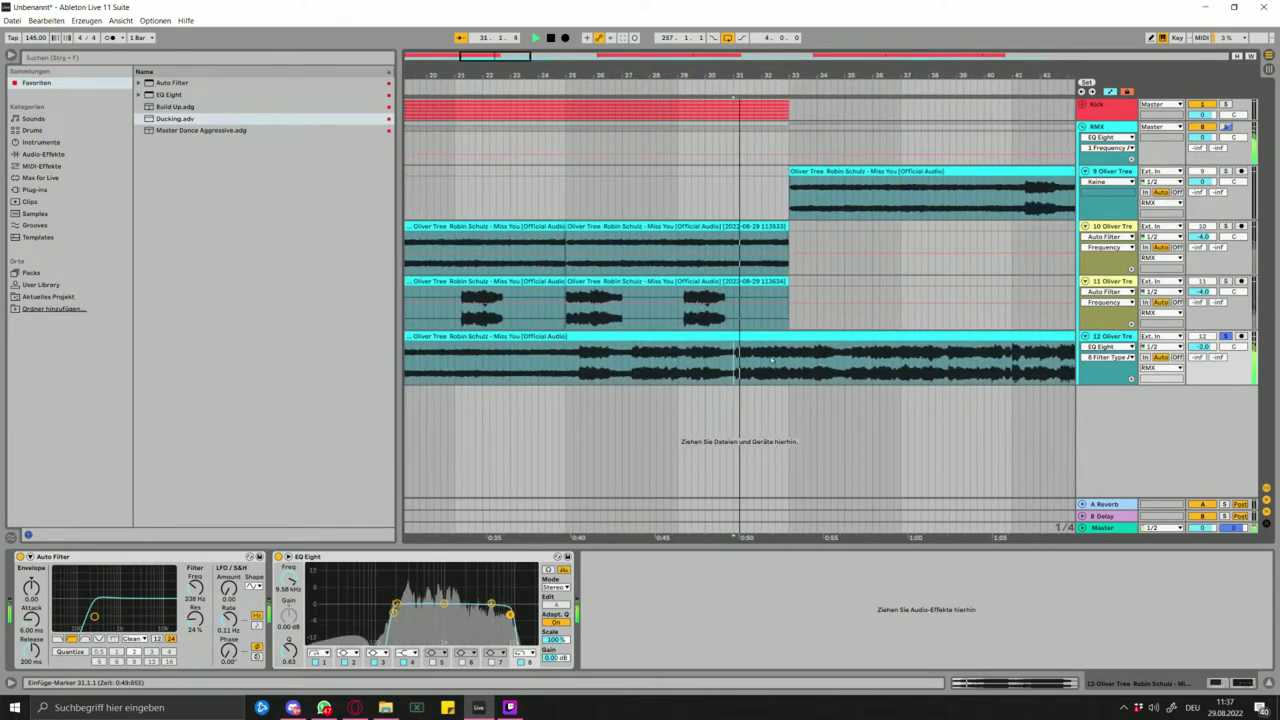
{"action": "scroll", "coordinate": [722, 345], "scroll_direction": "down", "scroll_amount": 3}
{"action": "key", "text": "space"}
- Try moving the track 12 clip back to start at about bar 8.3, and compare it with soloed track 11
{"action": "mouse_move", "coordinate": [648, 337]}
{"action": "left_mouse_down"}
{"action": "mouse_move", "coordinate": [524, 339]}
{"action": "mouse_move", "coordinate": [543, 339]}
{"action": "left_mouse_up"}
{"action": "left_click", "coordinate": [552, 365]}
{"action": "key", "text": "space"}
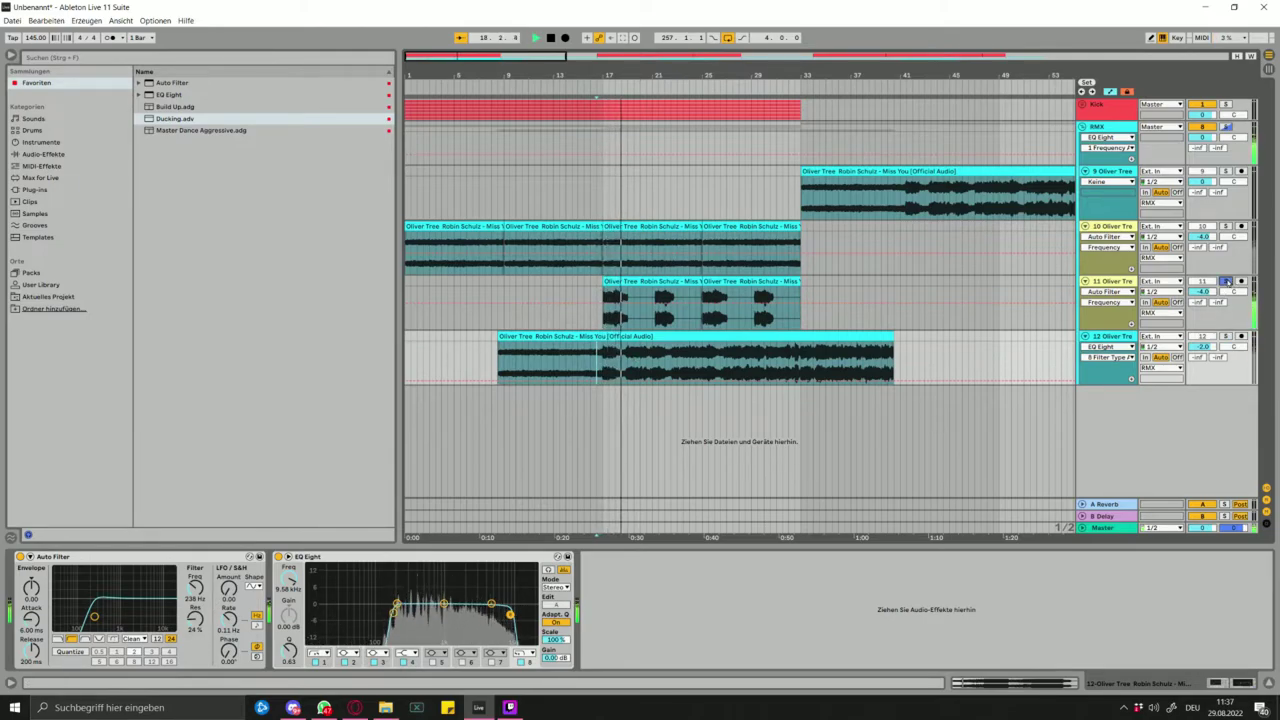
- Move the track 12 clip to start at 1.1.1, and play it soloed from 17.1.1
{"action": "left_click", "coordinate": [763, 336]}
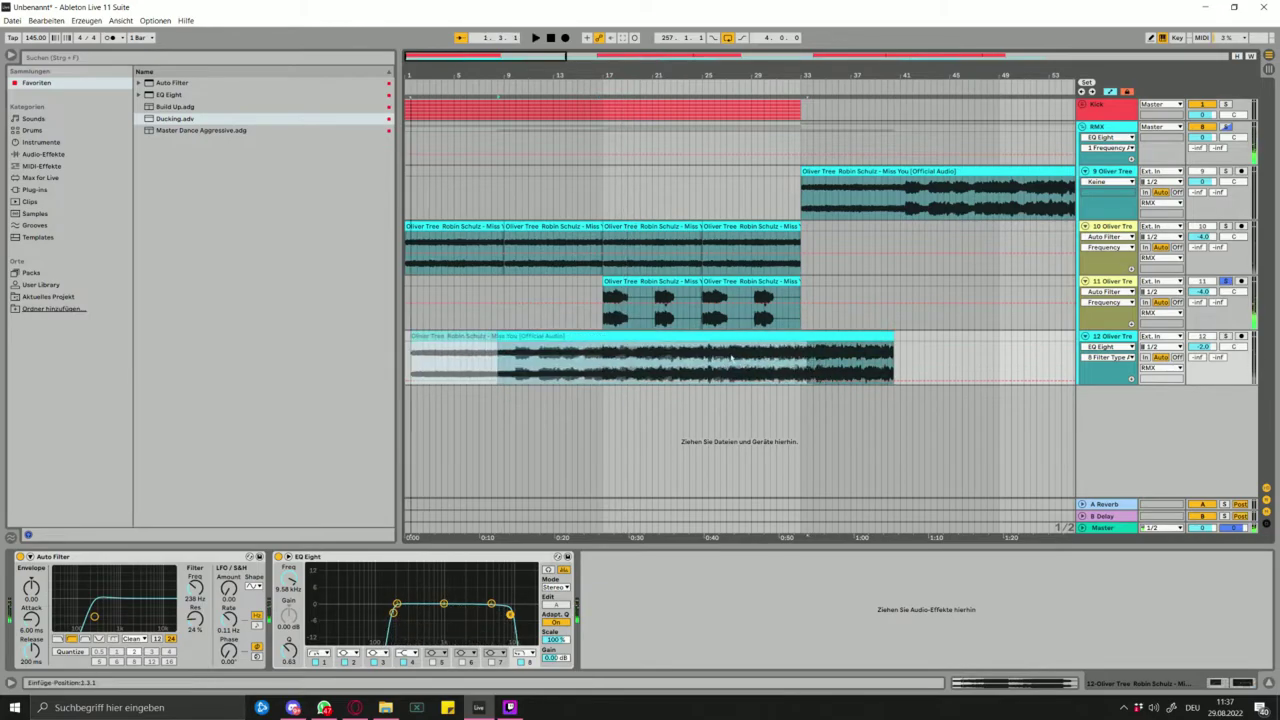
{"action": "left_click_drag", "start_coordinate": [735, 357], "coordinate": [632, 370]}
{"action": "left_click", "coordinate": [604, 369]}
{"action": "key", "text": "space"}
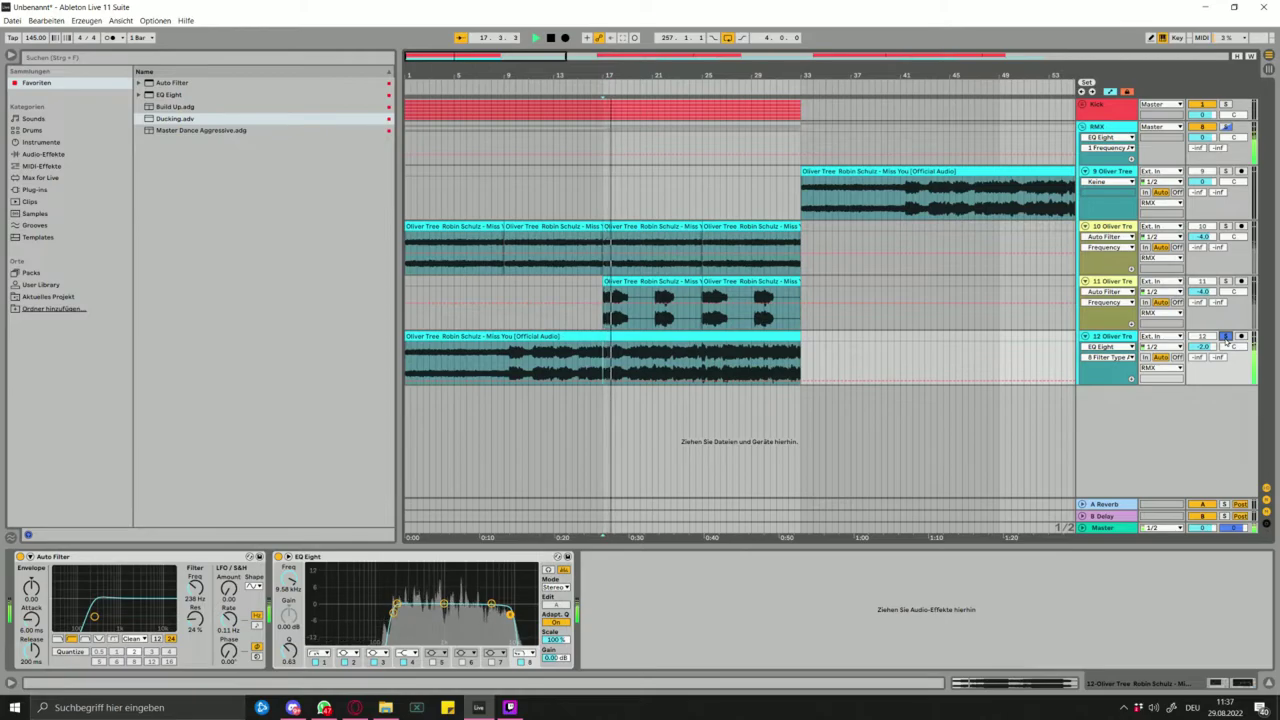
{"action": "scroll", "coordinate": [750, 360], "scroll_direction": "up", "scroll_amount": 3}
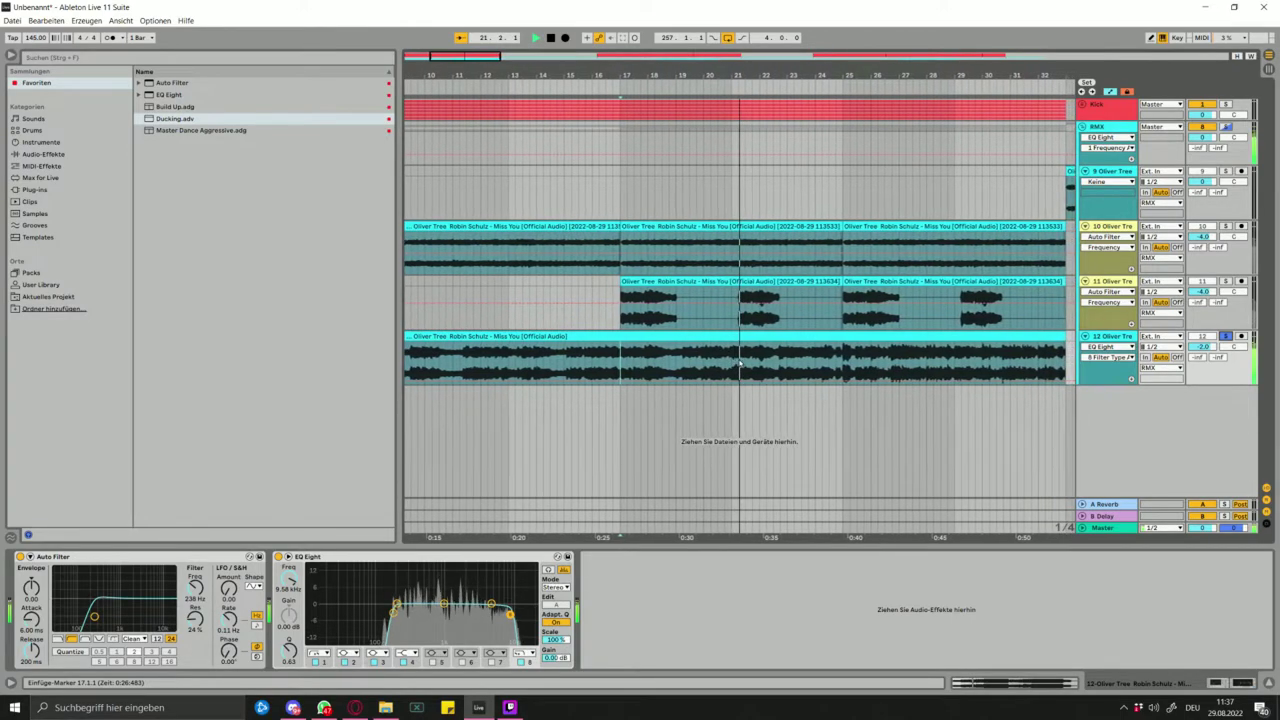
- Copy the bars 25 to 33 vocal section of track 12 onto track 11, and delete the leftover track 12 pieces in the intro
{"action": "left_click_drag", "start_coordinate": [790, 337], "coordinate": [1006, 297]}
{"action": "key", "text": "space"}
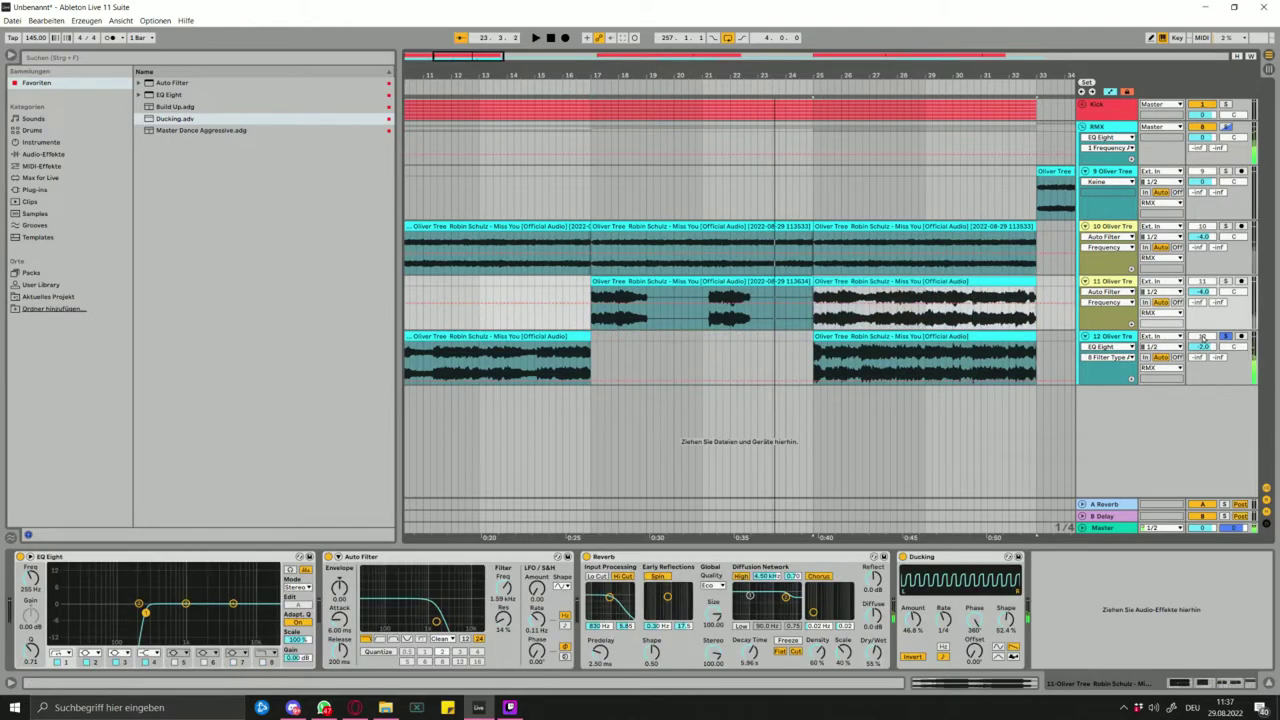
{"action": "left_click", "coordinate": [954, 335]}
{"action": "key", "text": "Delete"}
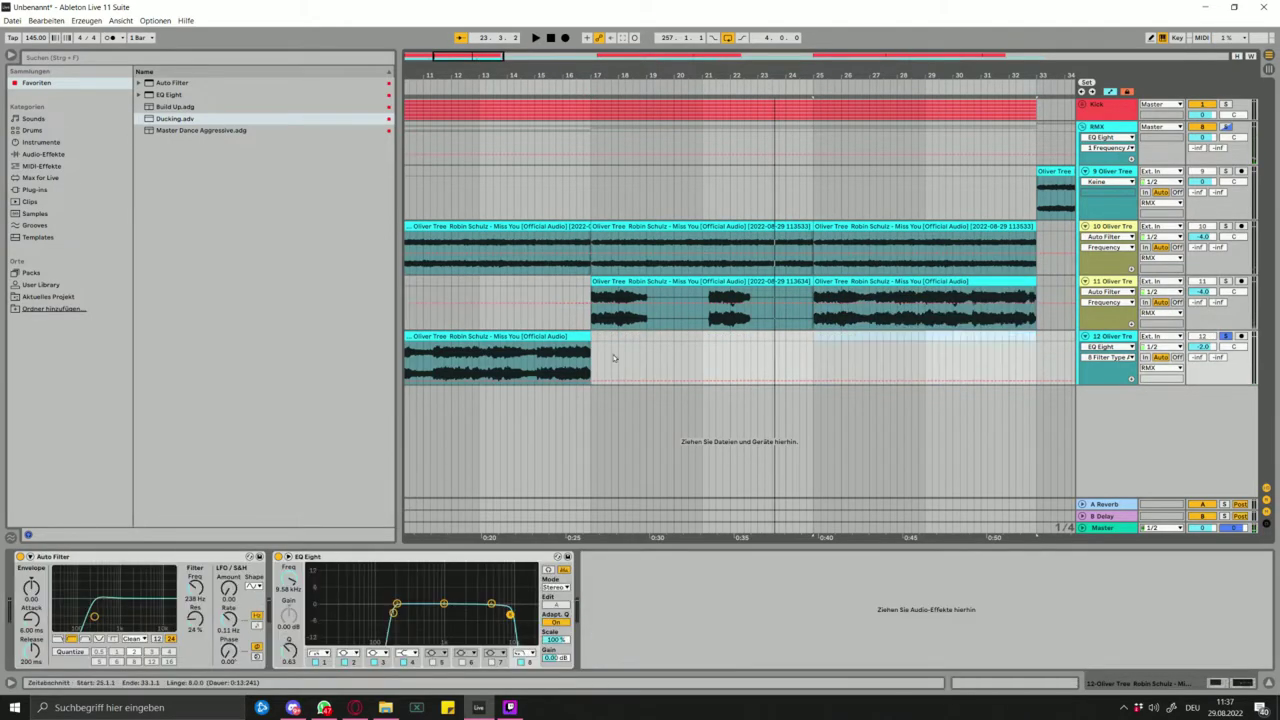
{"action": "key", "text": "w"}
{"action": "left_click", "coordinate": [420, 337]}
{"action": "key", "text": "Delete"}
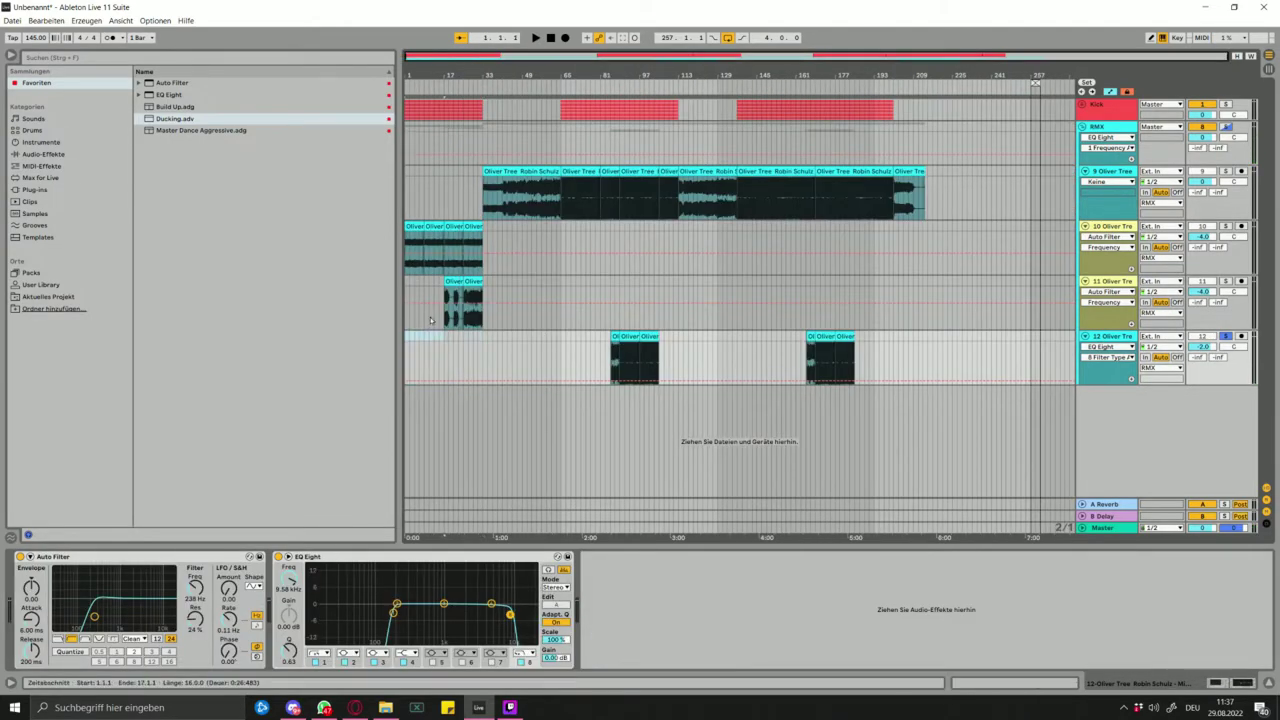
- Unsolo track 12 and play the intro from 11.1.1 and again from 17.1.1
{"action": "left_click", "coordinate": [429, 295]}
{"action": "key", "text": "space"}
{"action": "key", "text": "plus"}
{"action": "key", "text": "plus"}
{"action": "key", "text": "plus"}
{"action": "key", "text": "plus"}
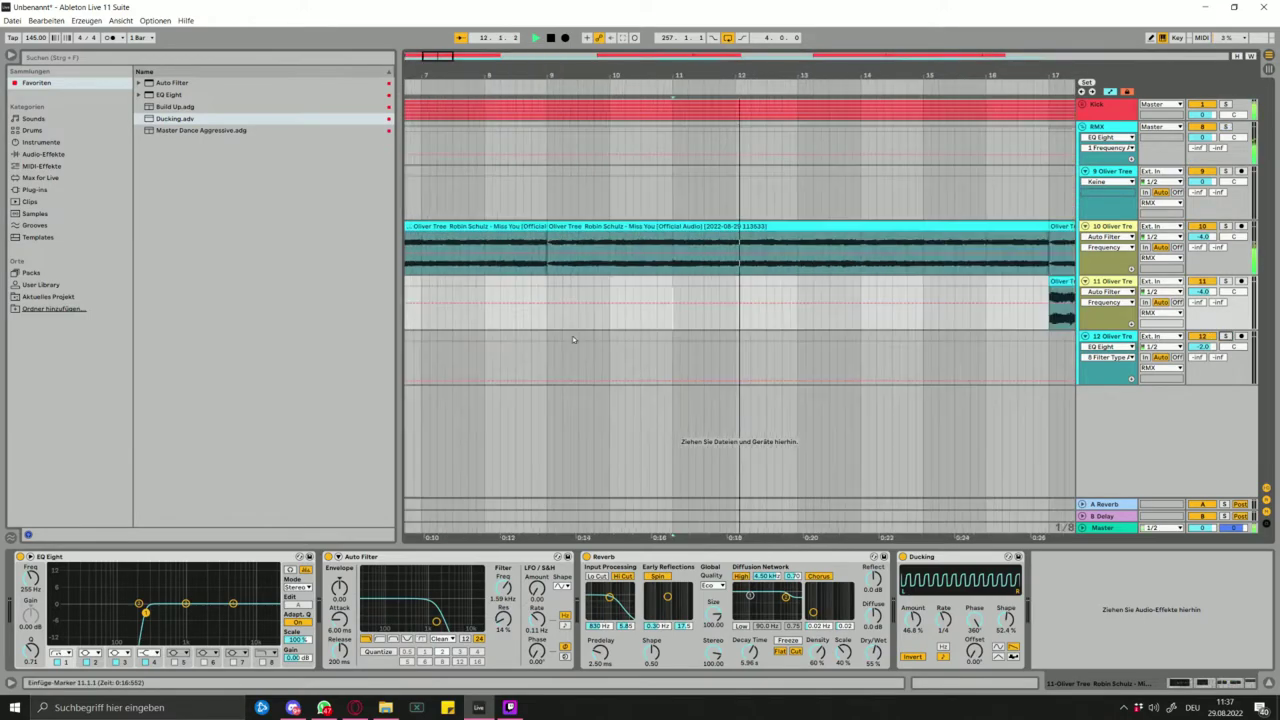
{"action": "left_click", "coordinate": [603, 328]}
{"action": "key", "text": "space"}
{"action": "key", "text": "space"}
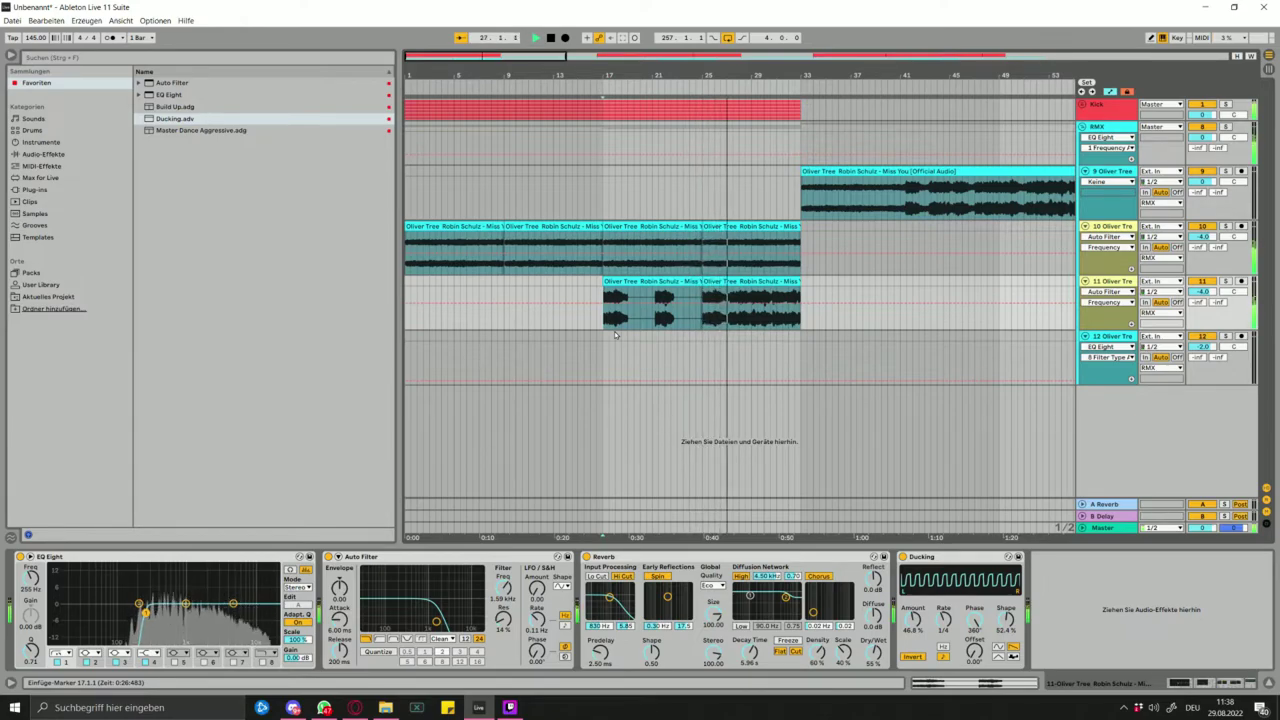
- Split the track 9 clip at 41.1.1
{"action": "scroll", "coordinate": [693, 240], "scroll_direction": "down", "scroll_amount": 2}
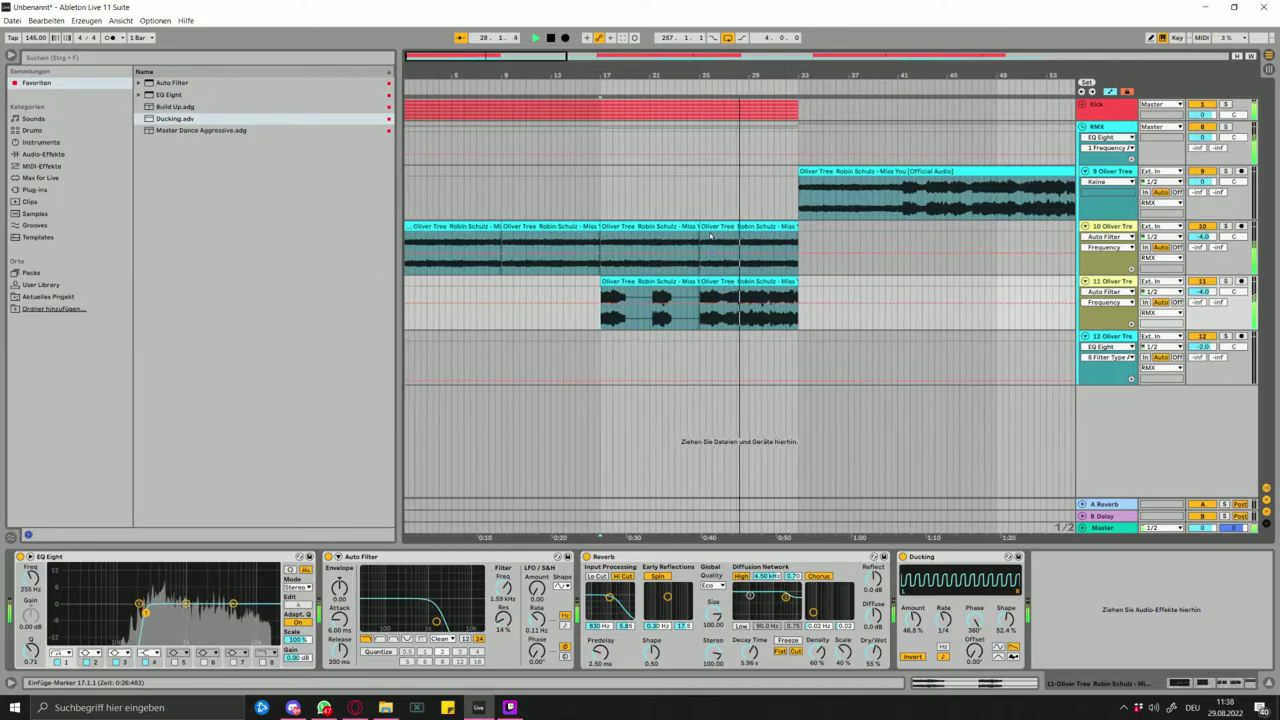
{"action": "key", "text": "super"}
{"action": "scroll", "coordinate": [680, 238], "scroll_direction": "down", "scroll_amount": 5}
{"action": "left_click", "coordinate": [635, 226]}
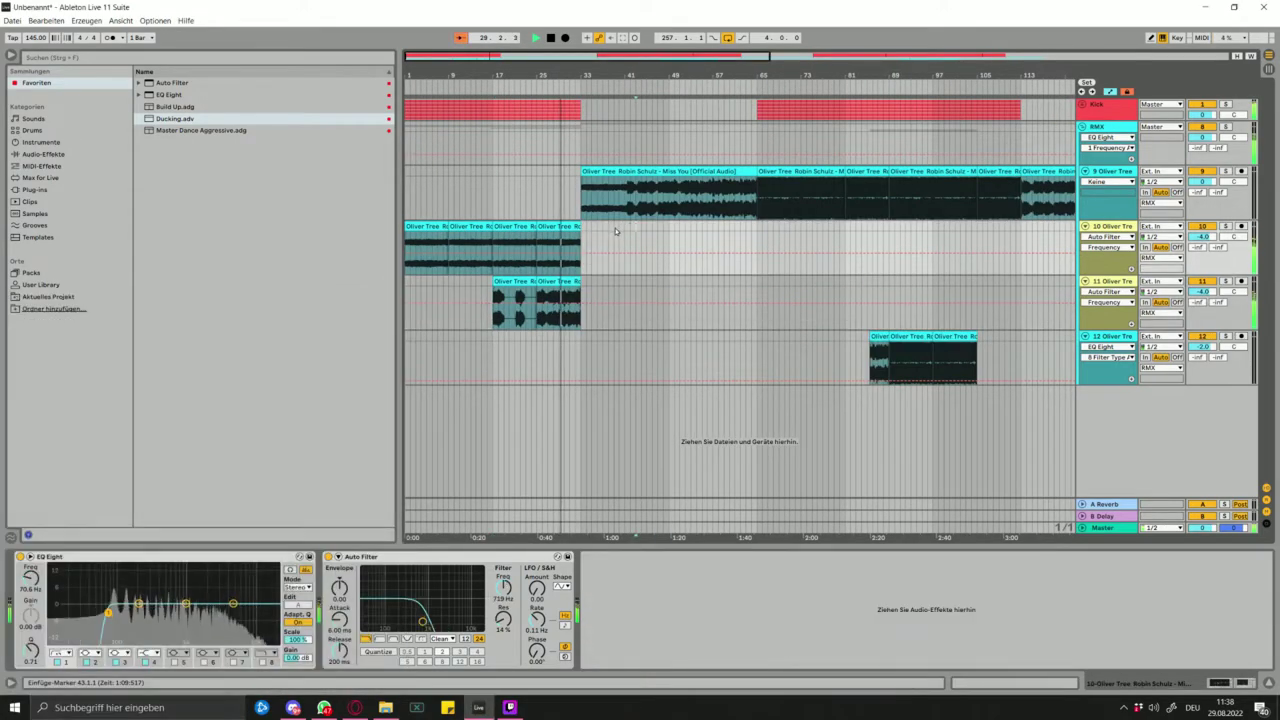
{"action": "scroll", "coordinate": [626, 213], "scroll_direction": "up", "scroll_amount": 5}
{"action": "left_click", "coordinate": [626, 213]}
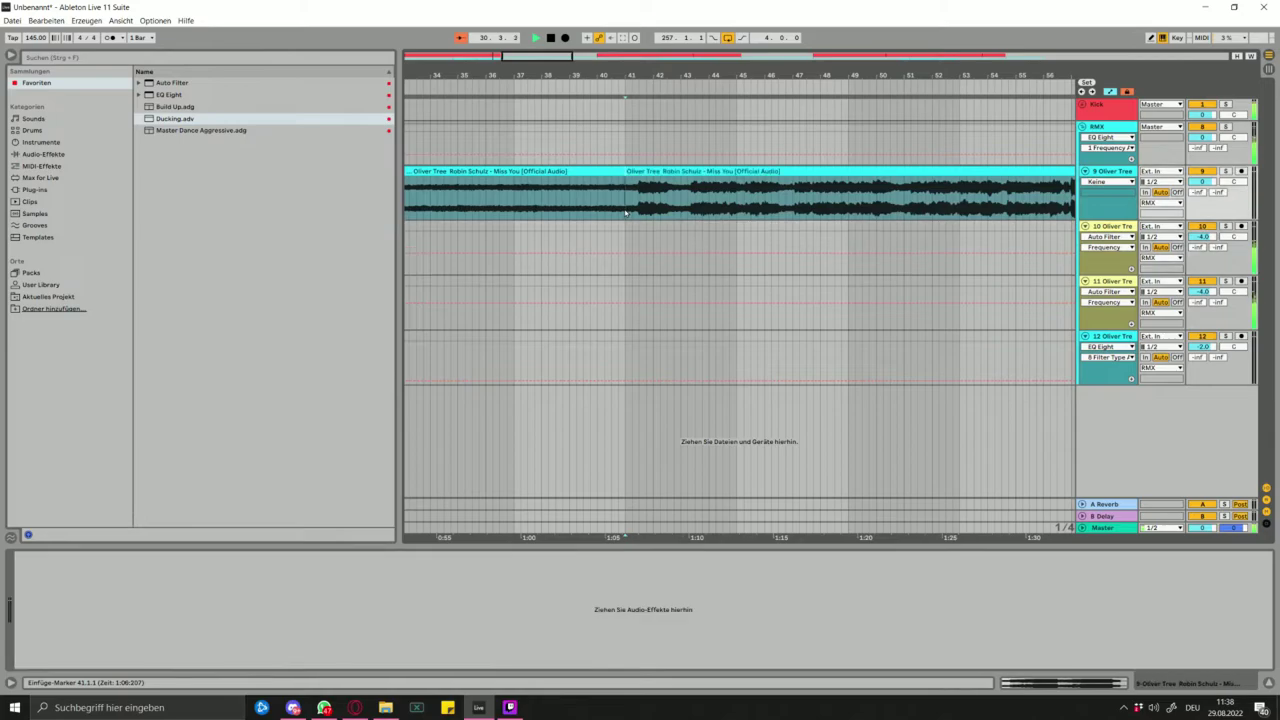
- Try moving the later part of the split track 9 clip back to 33.1.1, audition it there, and undo the move
{"action": "scroll", "coordinate": [626, 213], "scroll_direction": "down", "scroll_amount": 5}
{"action": "left_click_drag", "start_coordinate": [622, 174], "coordinate": [620, 174]}
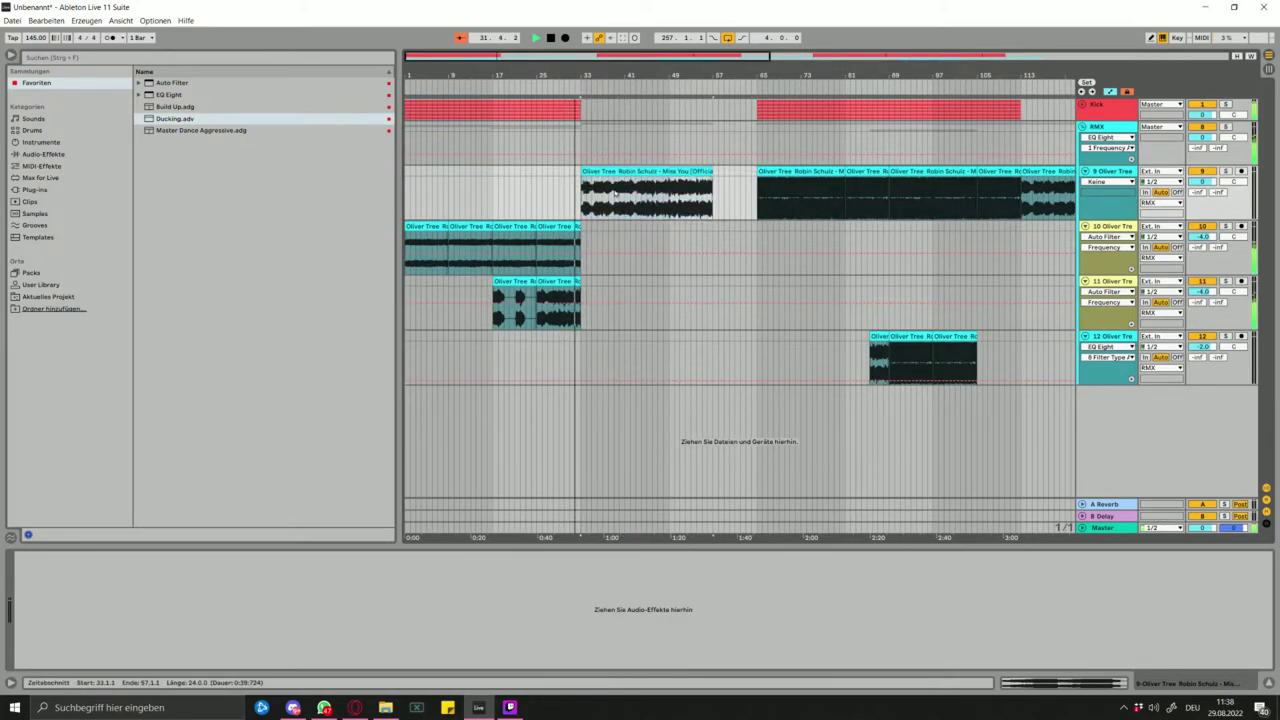
{"action": "scroll", "coordinate": [605, 188], "scroll_direction": "up", "scroll_amount": 5}
{"action": "scroll", "coordinate": [515, 182], "scroll_direction": "down", "scroll_amount": 3}
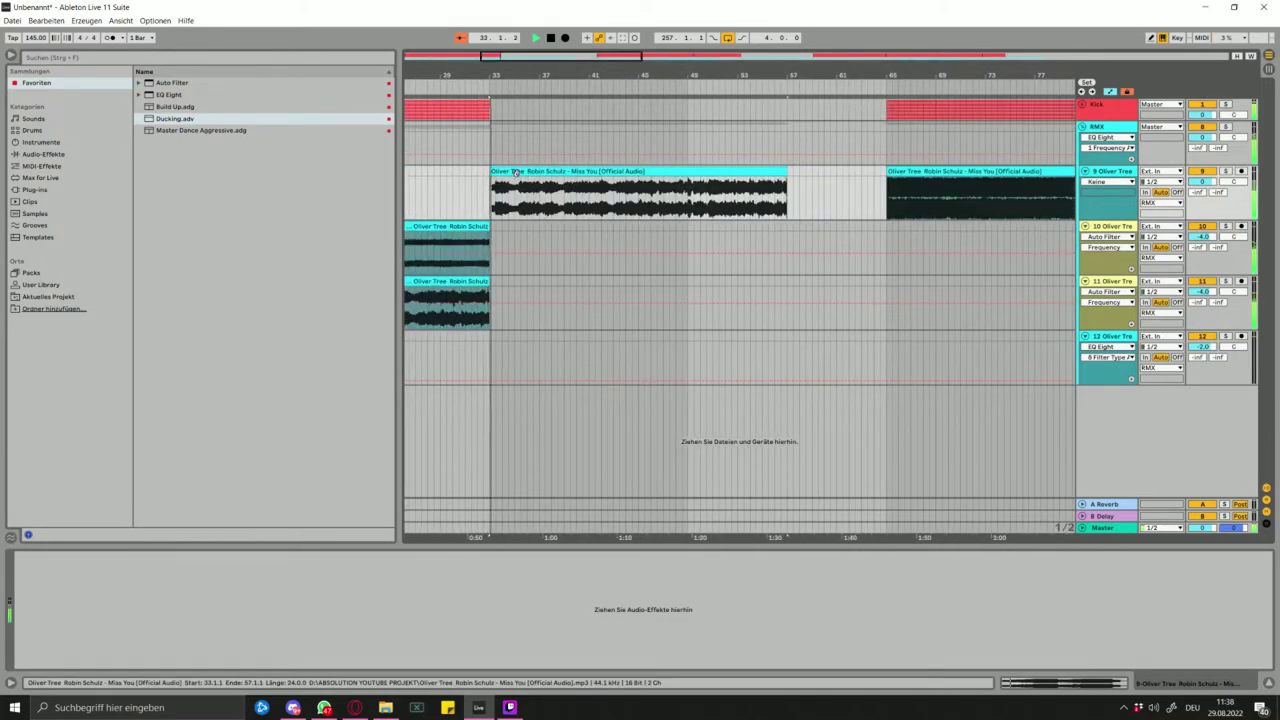
{"action": "scroll", "coordinate": [527, 175], "scroll_direction": "up", "scroll_amount": 3}
{"action": "scroll", "coordinate": [529, 182], "scroll_direction": "down", "scroll_amount": 5}
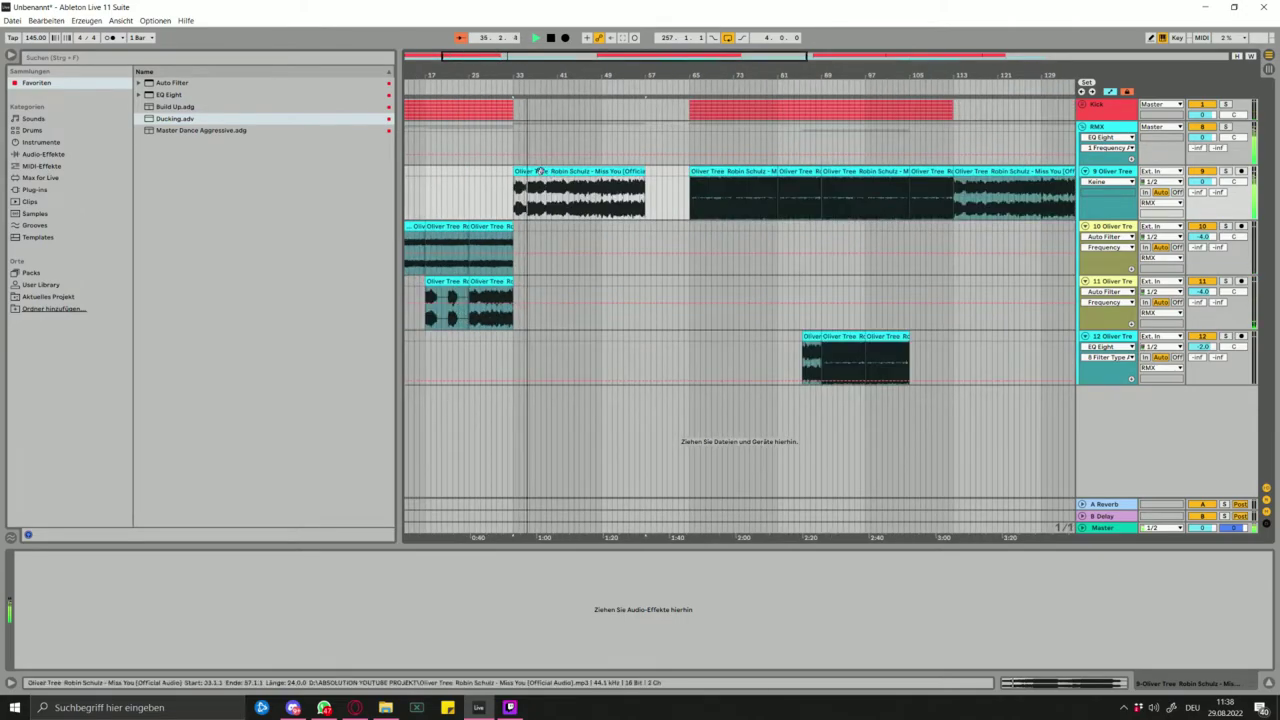
{"action": "key", "text": "ctrl+z"}
- Play the transition and extend the last track 11 vocal clip to end at 41.1.1
{"action": "left_click", "coordinate": [508, 194]}
{"action": "key", "text": "space"}
{"action": "key", "text": "space"}
{"action": "left_click_drag", "start_coordinate": [578, 300], "coordinate": [625, 300]}
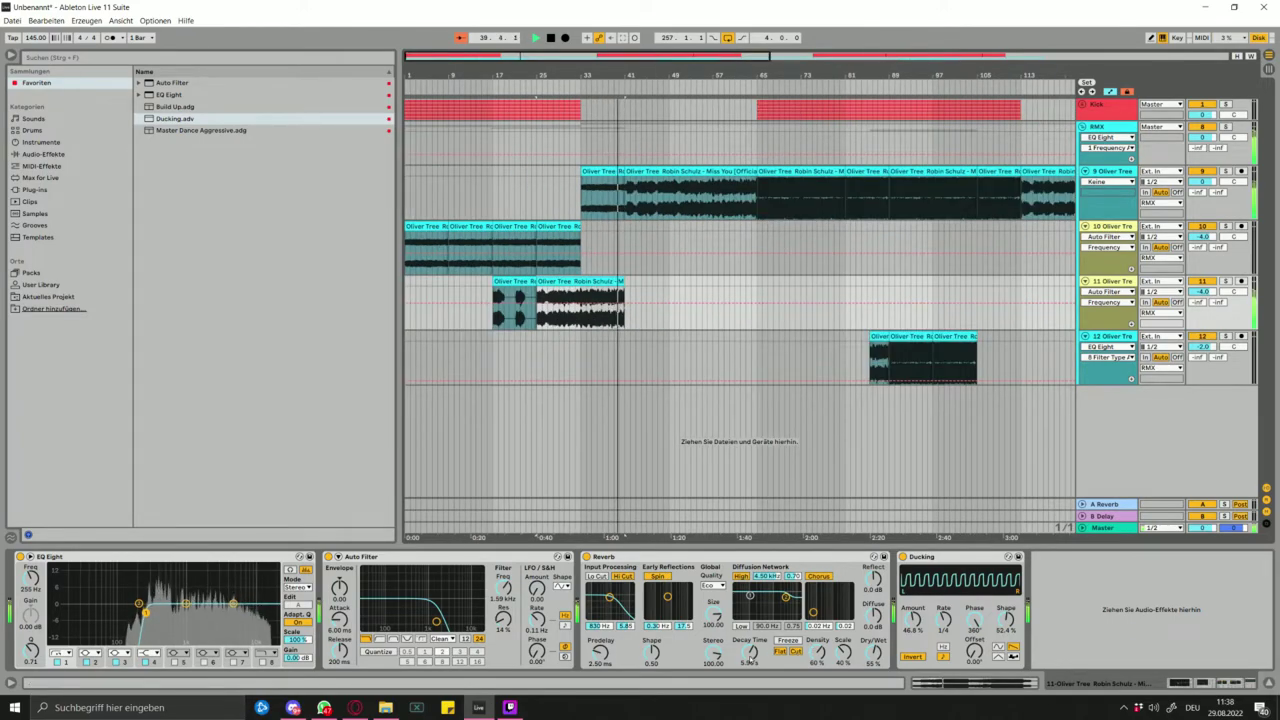
- Automate the track 11 Reverb decay time to ramp up from 39.1.1 to about 11.8 s at 41.1.1, auditioning the ramp
{"action": "left_click", "coordinate": [750, 655]}
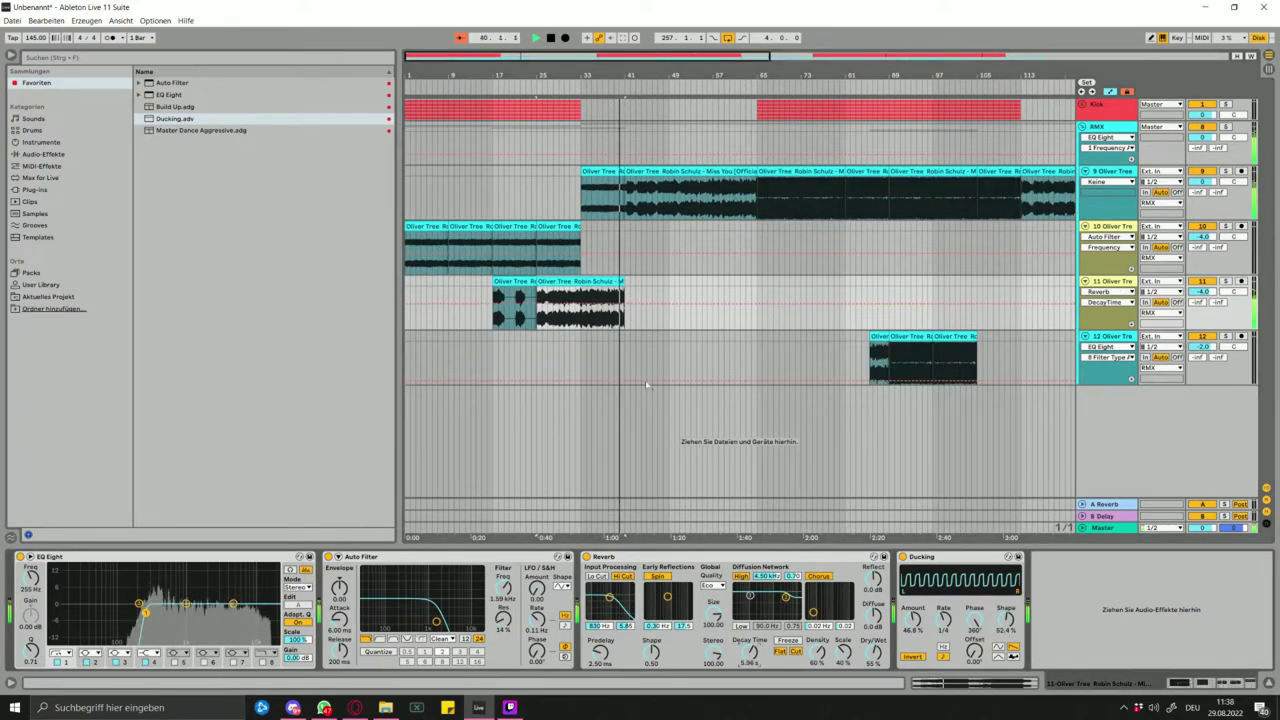
{"action": "left_click", "coordinate": [616, 304]}
{"action": "left_click_drag", "start_coordinate": [626, 304], "coordinate": [626, 291]}
{"action": "key", "text": "space"}
{"action": "scroll", "coordinate": [624, 298], "scroll_direction": "up", "scroll_amount": 5}
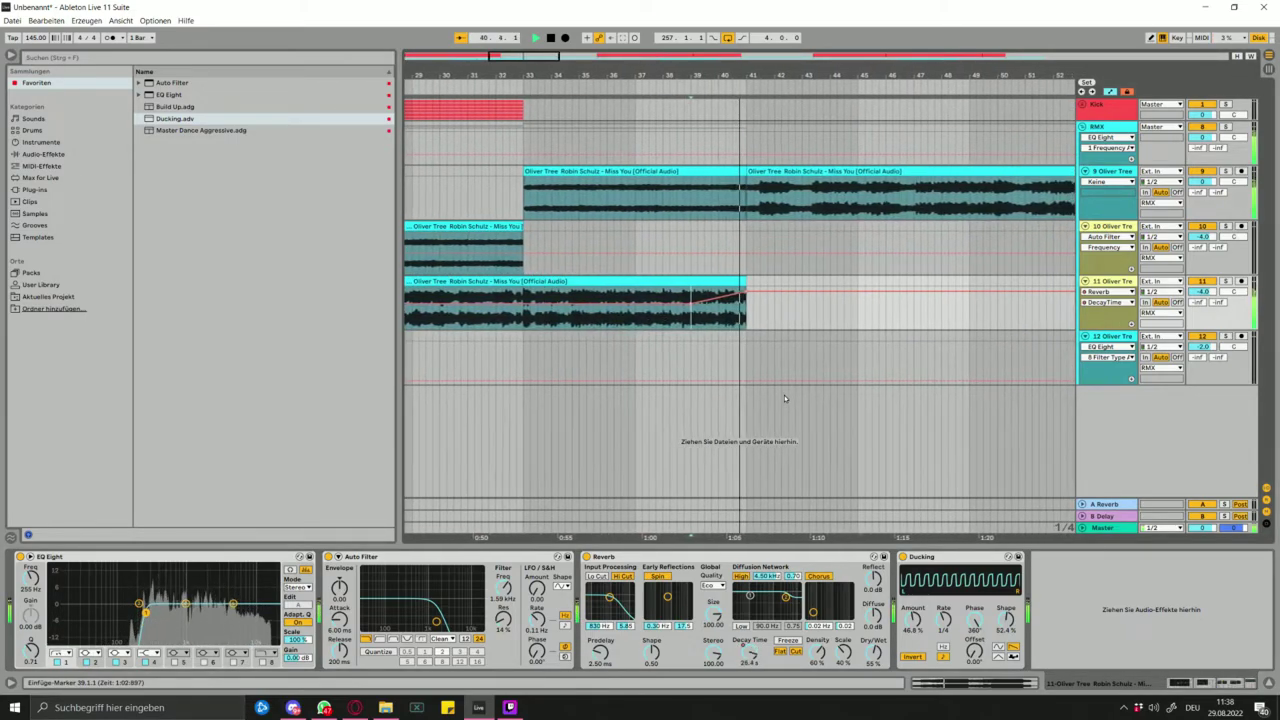
{"action": "key", "text": "space"}
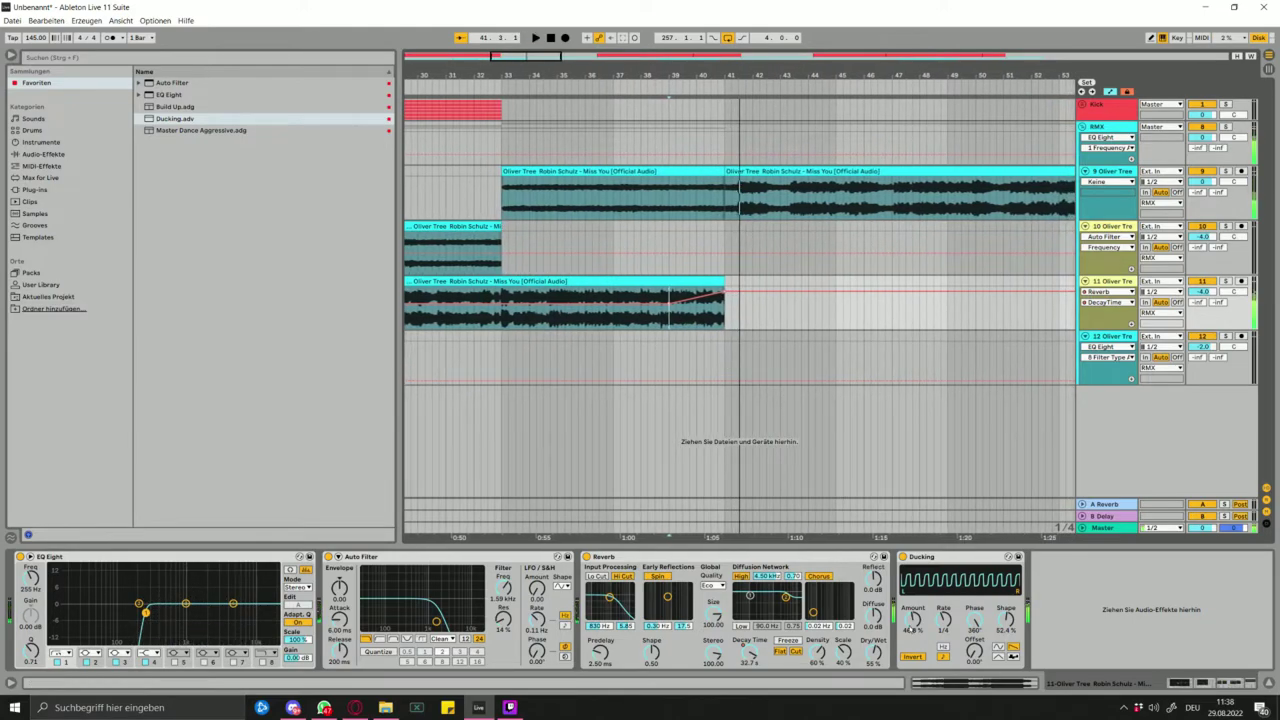
{"action": "left_click_drag", "start_coordinate": [727, 293], "coordinate": [727, 300]}
- Show the Reverb Dry/Wet automation on track 11 and play the end of its vocal clip soloed
{"action": "left_click", "coordinate": [879, 656]}
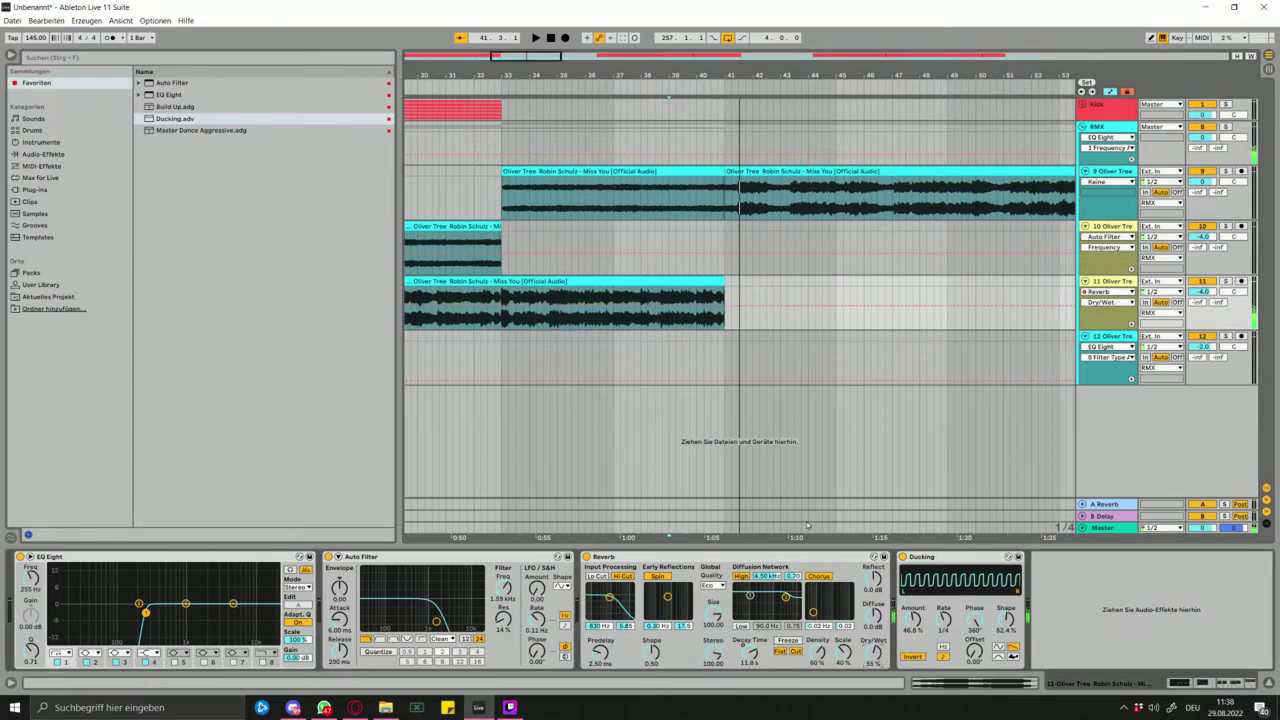
{"action": "key", "text": "space"}
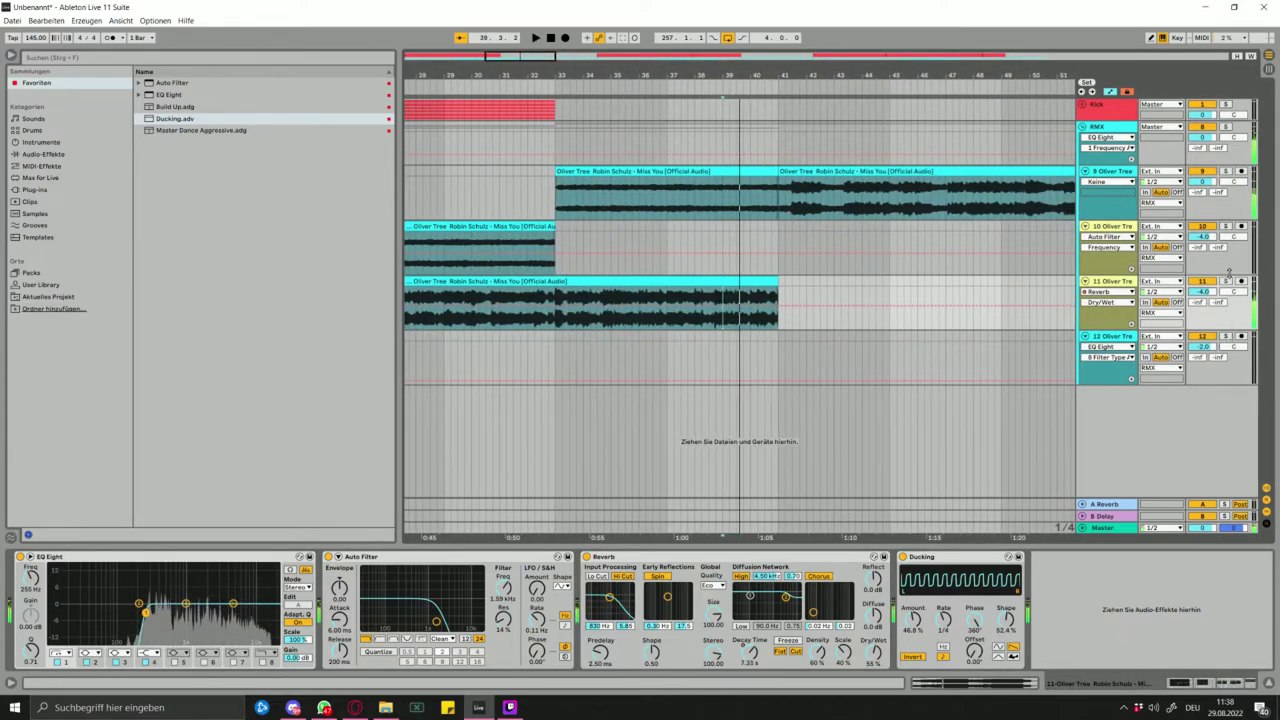
{"action": "left_click", "coordinate": [1226, 281]}
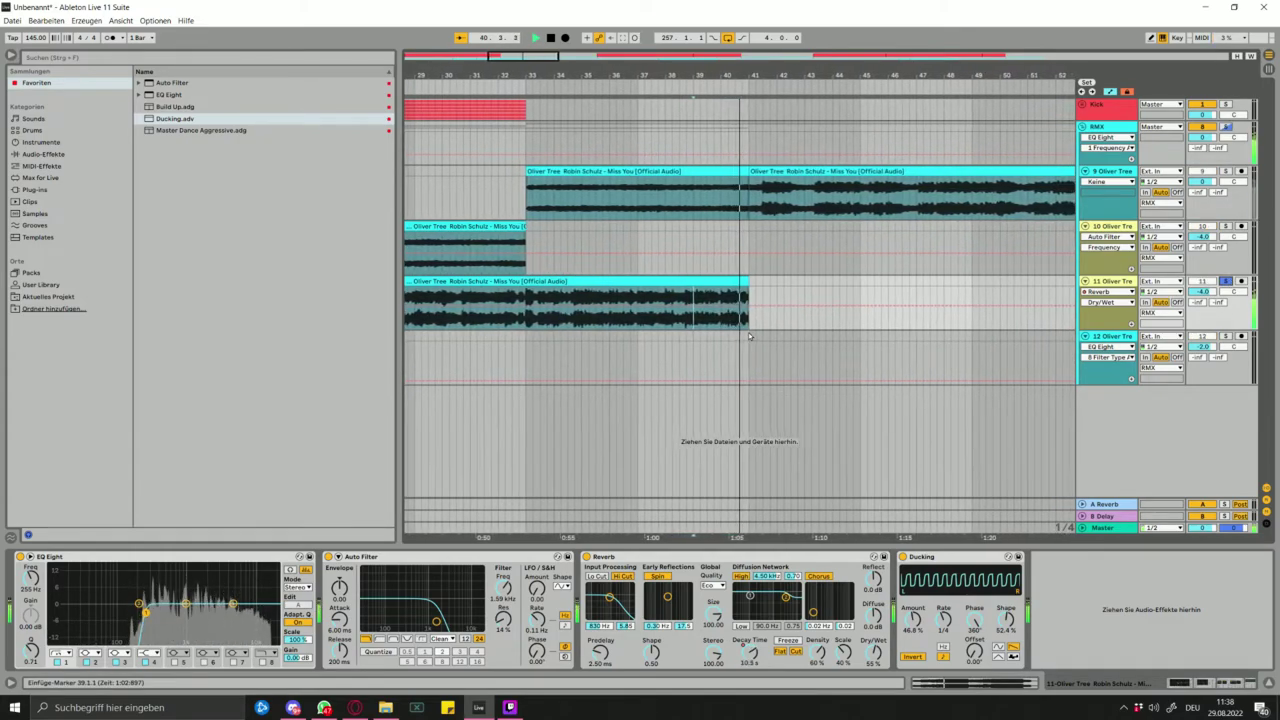
- Try lengthening the track 11 clip slightly past 41.1.1, trim it back to 41.1.1, and play from 39.1.1
{"action": "left_click", "coordinate": [740, 297]}
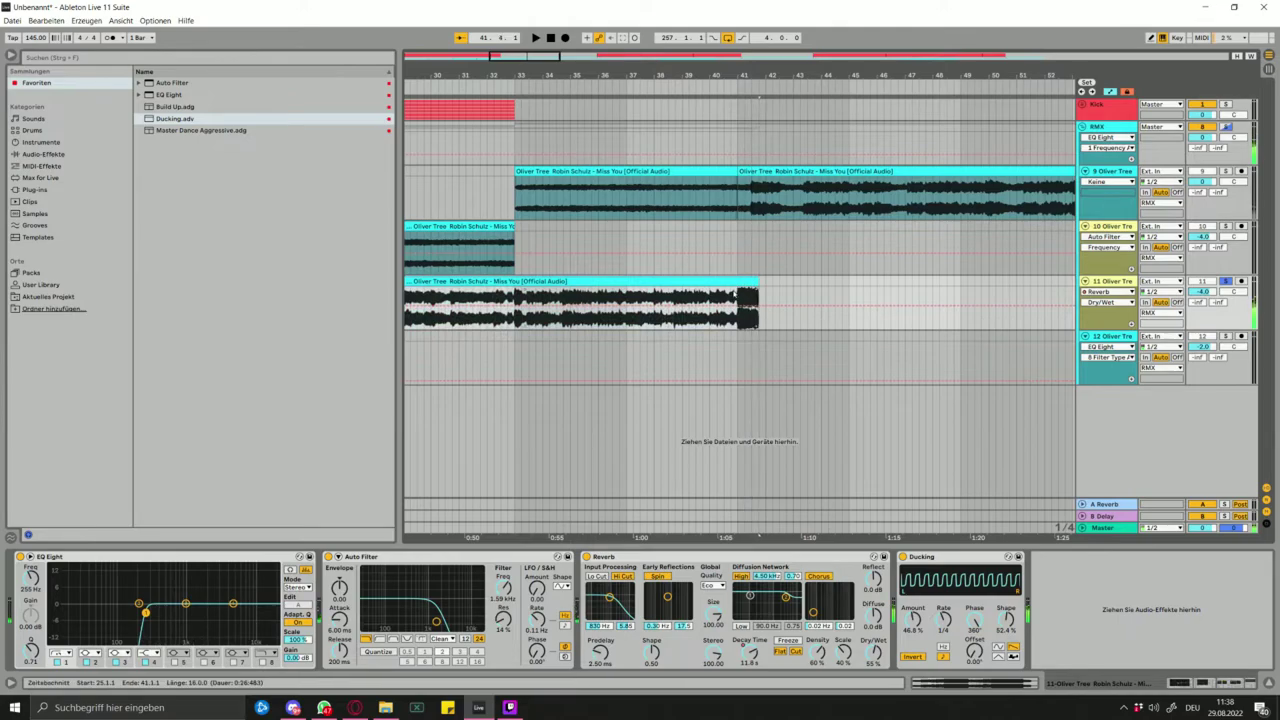
{"action": "key", "text": "space"}
{"action": "left_click_drag", "start_coordinate": [747, 282], "coordinate": [719, 284]}
{"action": "left_click", "coordinate": [674, 361]}
{"action": "key", "text": "space"}
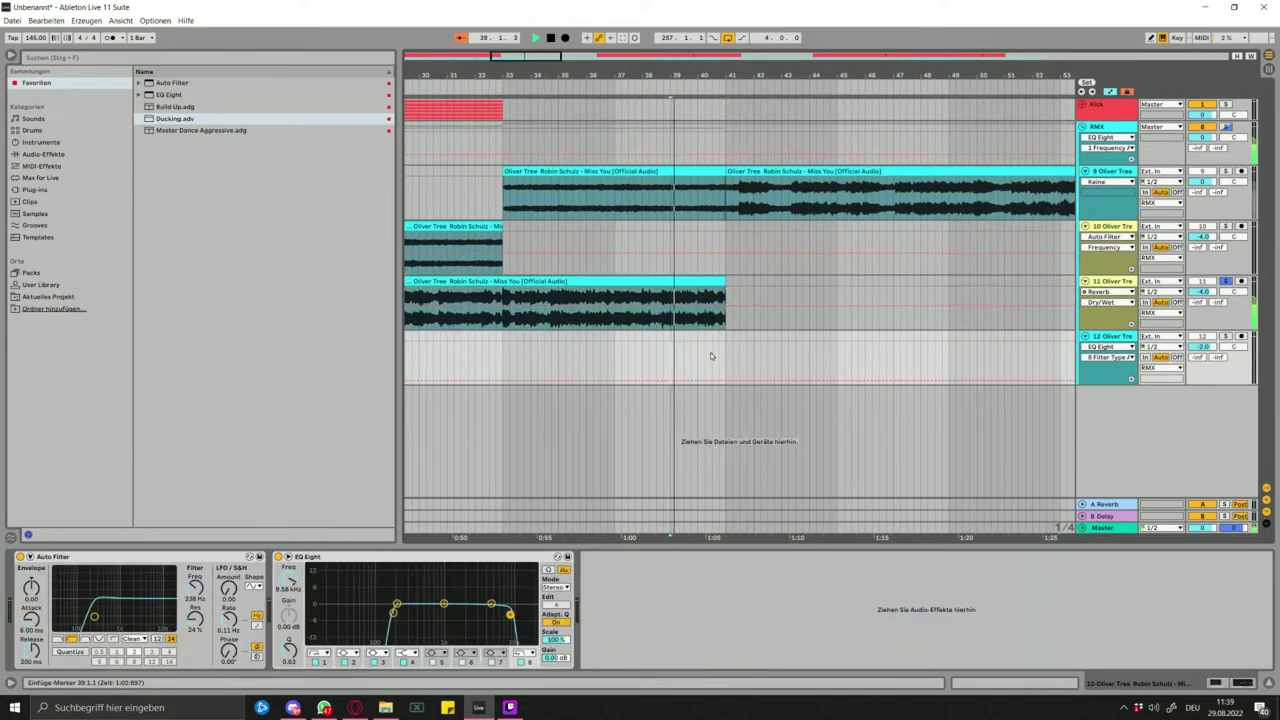
- Automate the track 11 Reverb Dry/Wet to rise from about bar 40 to 77 % at 41.1.1, and play it from 39.1.1
{"action": "left_click", "coordinate": [695, 282]}
{"action": "left_click_drag", "start_coordinate": [749, 653], "coordinate": [749, 643]}
{"action": "mouse_move", "coordinate": [873, 655]}
{"action": "left_mouse_down"}
{"action": "mouse_move", "coordinate": [873, 618]}
{"action": "mouse_move", "coordinate": [873, 651]}
{"action": "left_mouse_up"}
{"action": "key", "text": "space"}
{"action": "left_click", "coordinate": [705, 305]}
{"action": "left_click_drag", "start_coordinate": [725, 309], "coordinate": [725, 300]}
{"action": "left_click", "coordinate": [669, 267]}
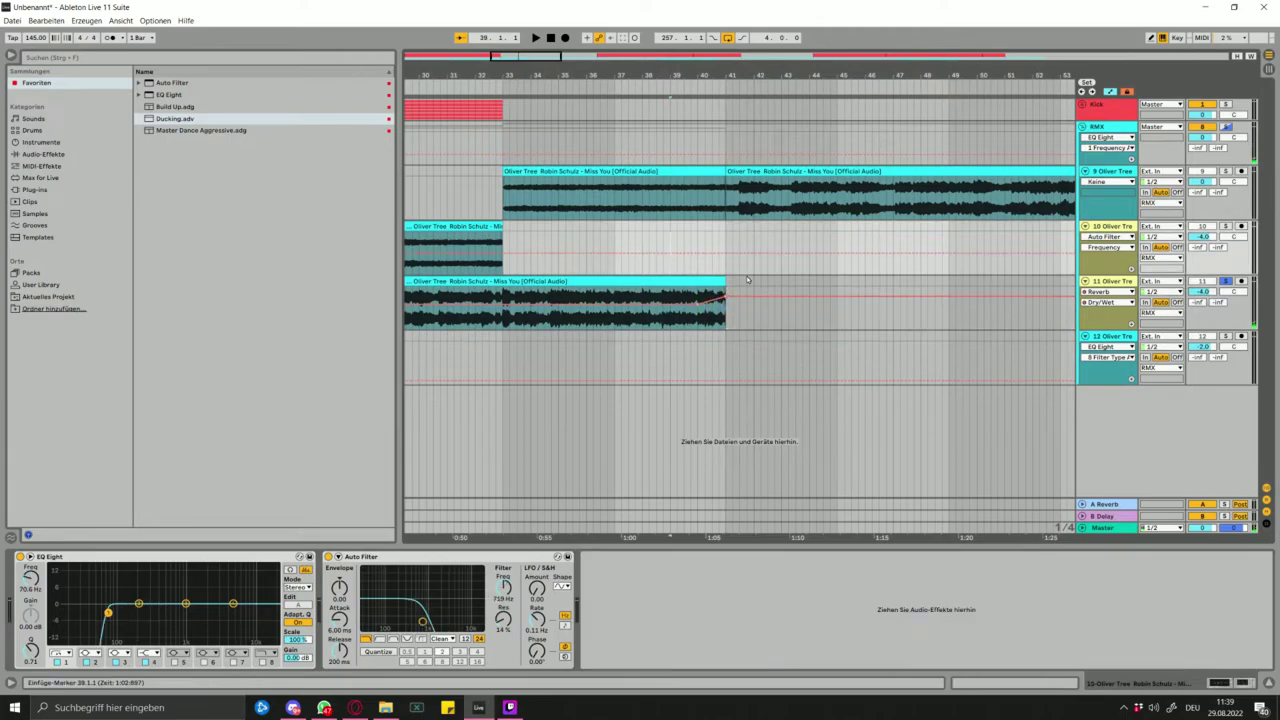
{"action": "scroll", "coordinate": [751, 279], "scroll_direction": "down", "scroll_amount": 6}
{"action": "scroll", "coordinate": [714, 284], "scroll_direction": "up", "scroll_amount": 2}
{"action": "scroll", "coordinate": [508, 296], "scroll_direction": "down", "scroll_amount": 2}
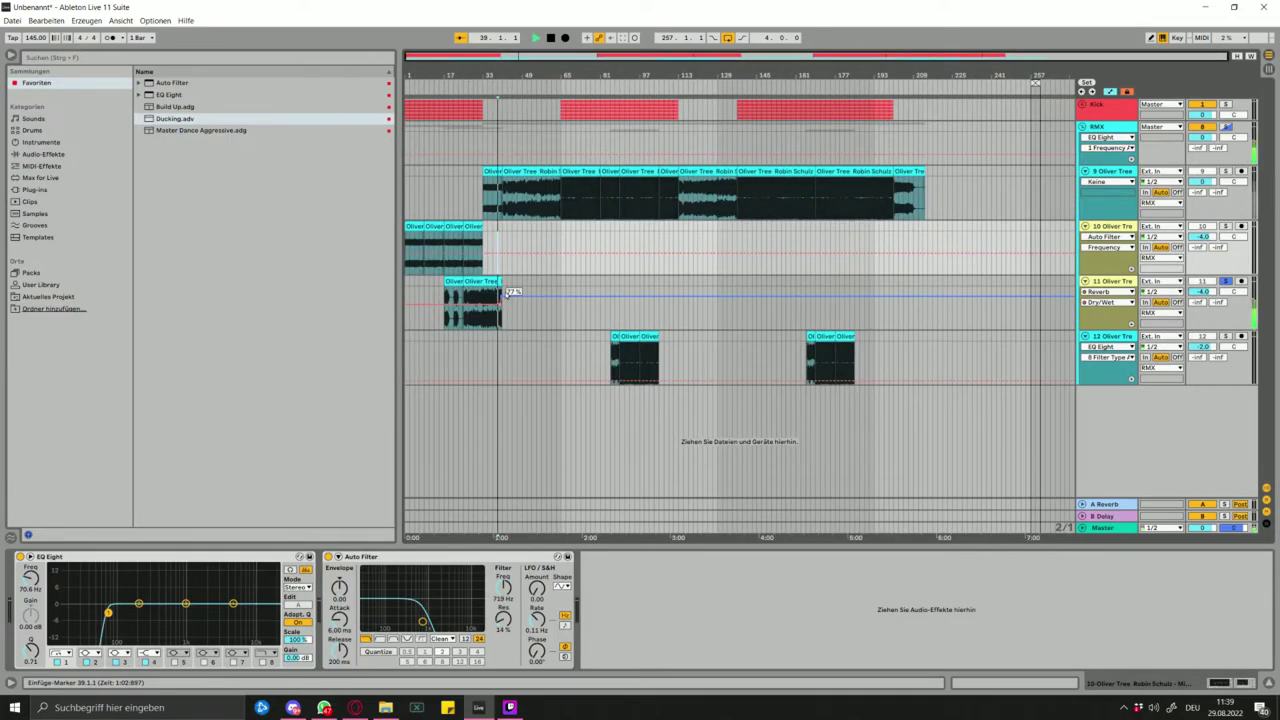
{"action": "scroll", "coordinate": [508, 293], "scroll_direction": "up", "scroll_amount": 6}
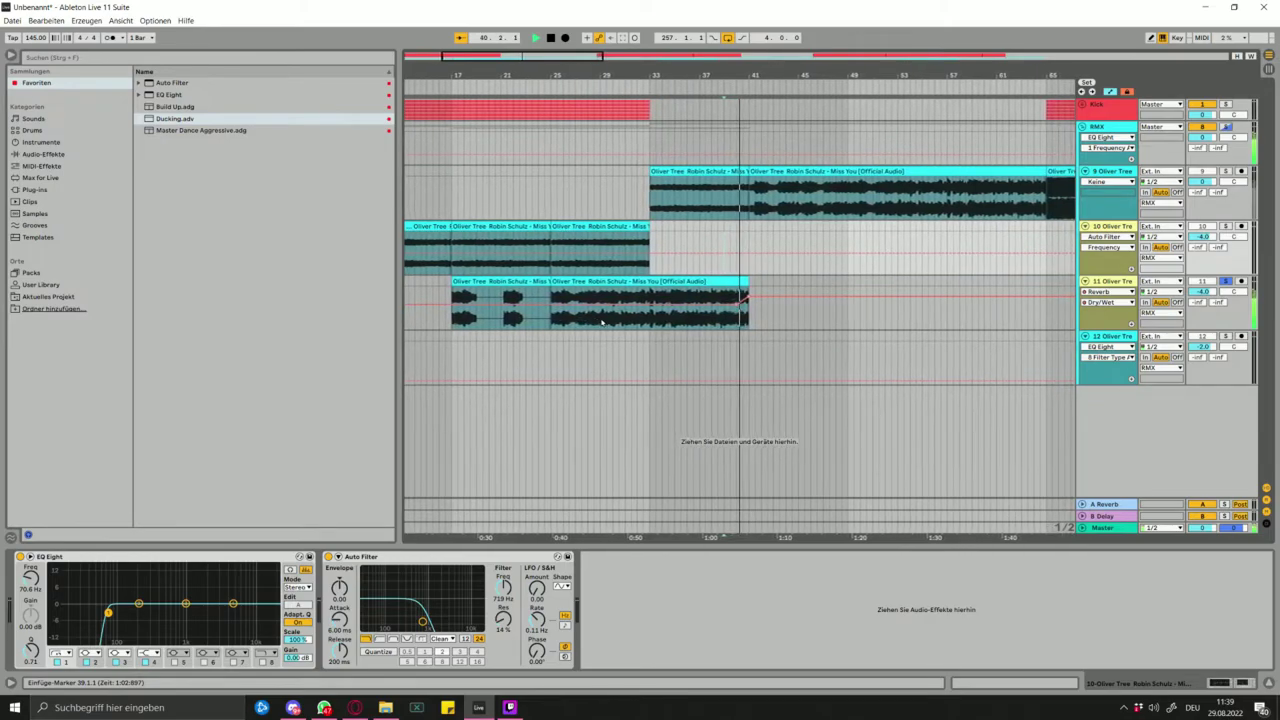
{"action": "key", "text": "space"}
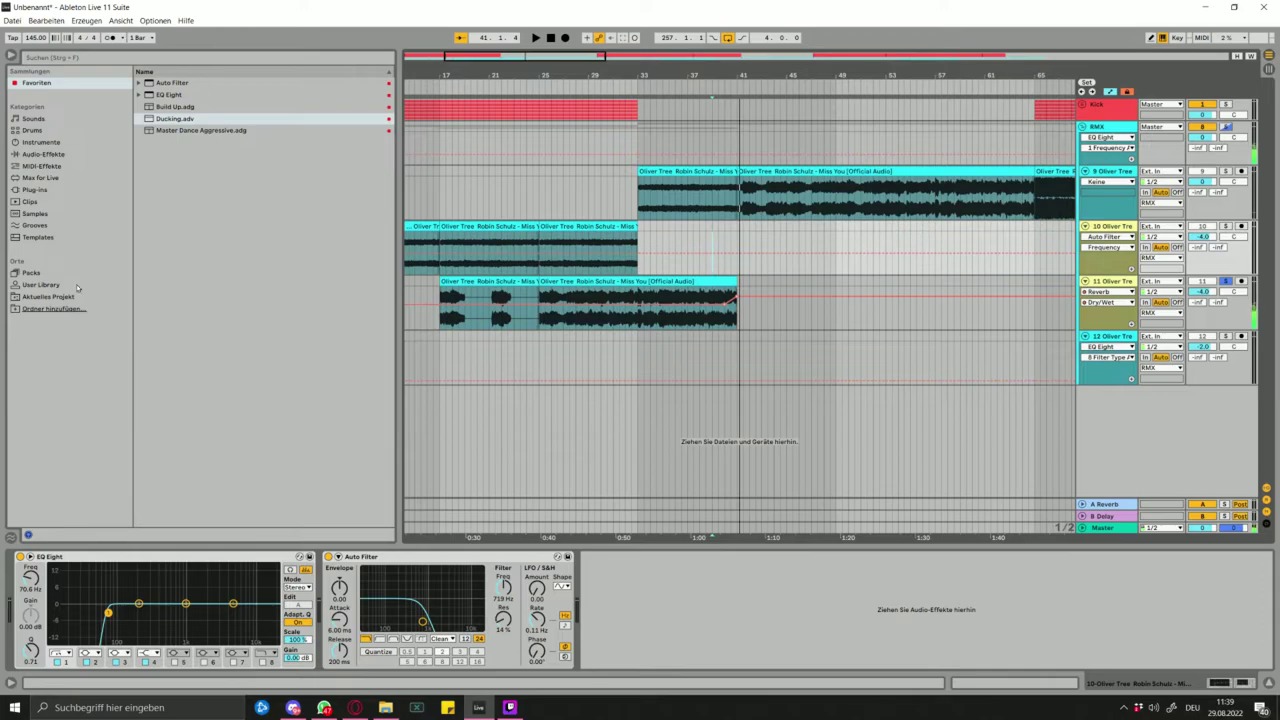
- Show the User Library samples and collapse the HNS1 Kicks folder within HiTECH NINJA SAMPLES Vol.1
{"action": "left_click", "coordinate": [584, 36]}
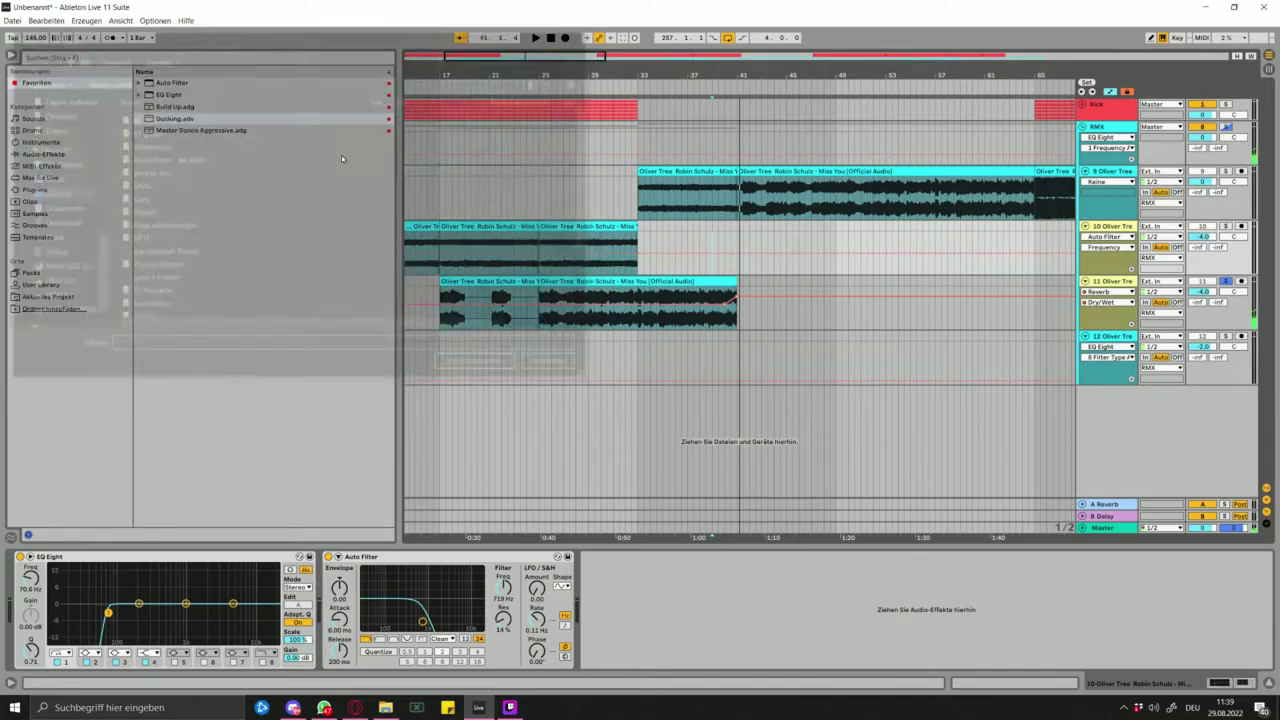
{"action": "left_click", "coordinate": [66, 287]}
{"action": "scroll", "coordinate": [218, 320], "scroll_direction": "down", "scroll_amount": 10}
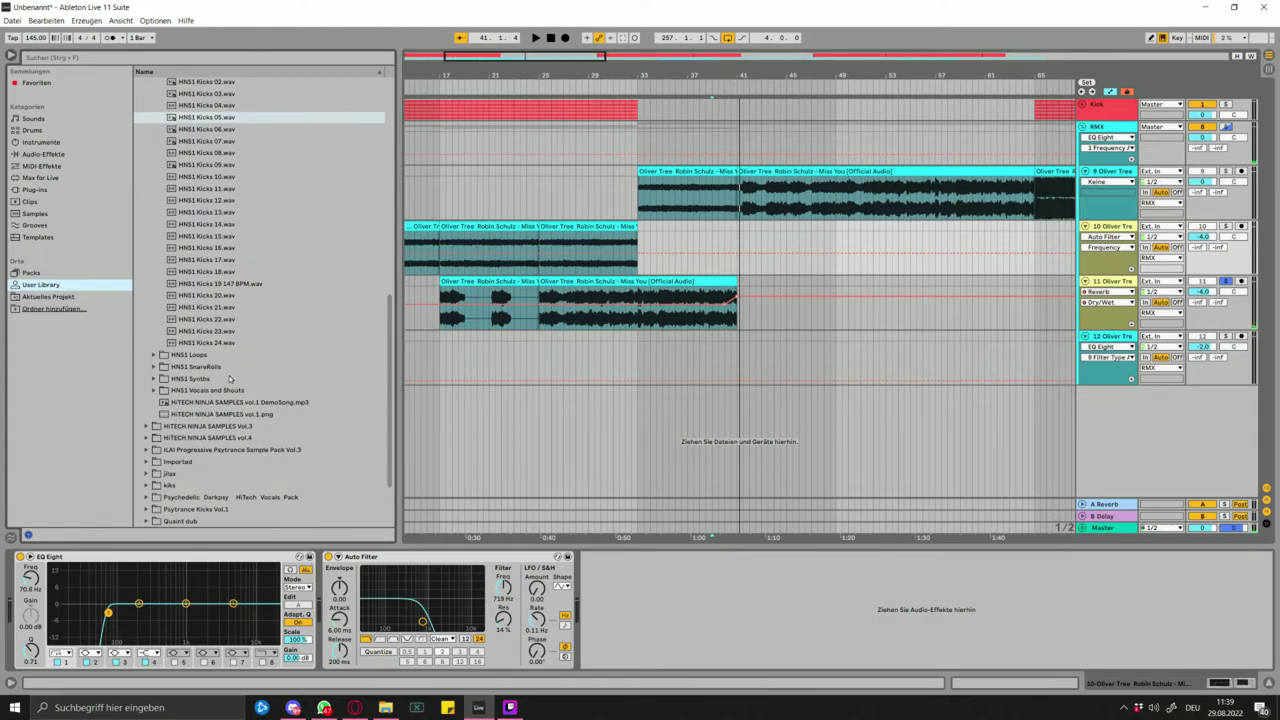
{"action": "scroll", "coordinate": [229, 378], "scroll_direction": "down", "scroll_amount": 1}
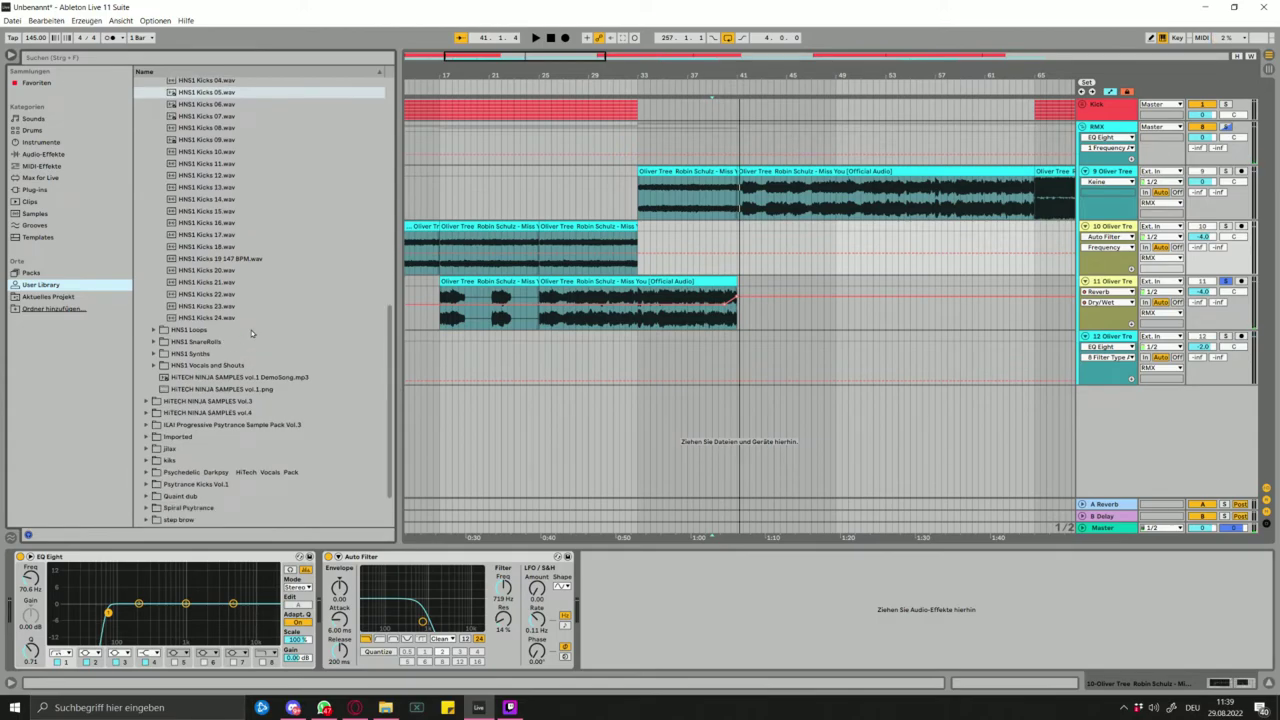
{"action": "scroll", "coordinate": [251, 333], "scroll_direction": "up", "scroll_amount": 9}
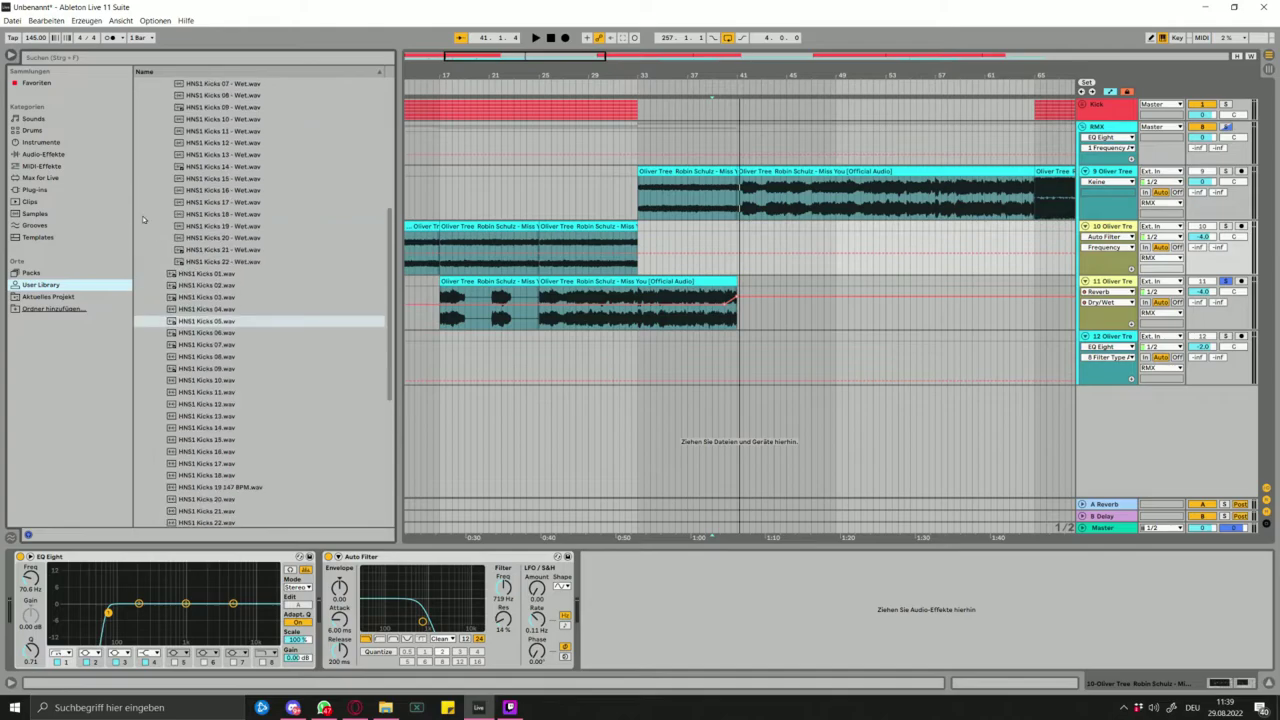
{"action": "scroll", "coordinate": [160, 195], "scroll_direction": "up", "scroll_amount": 7}
{"action": "left_click", "coordinate": [182, 175]}
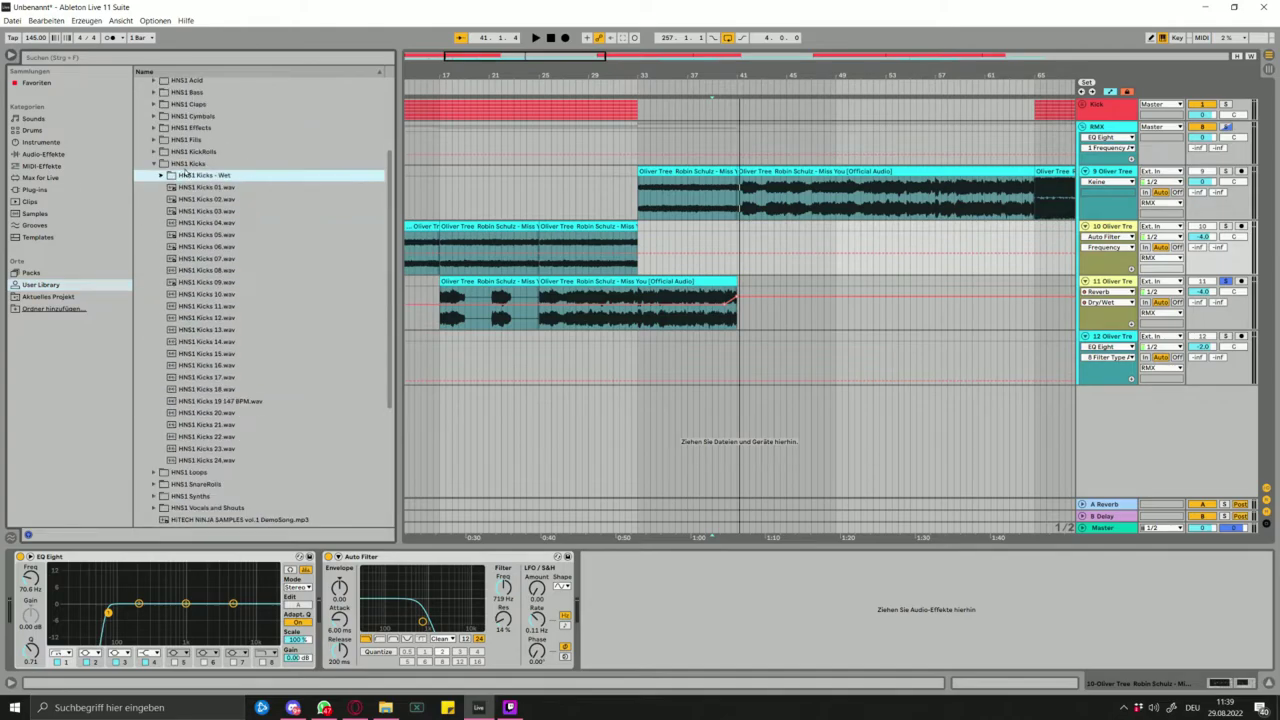
{"action": "left_click", "coordinate": [193, 163]}
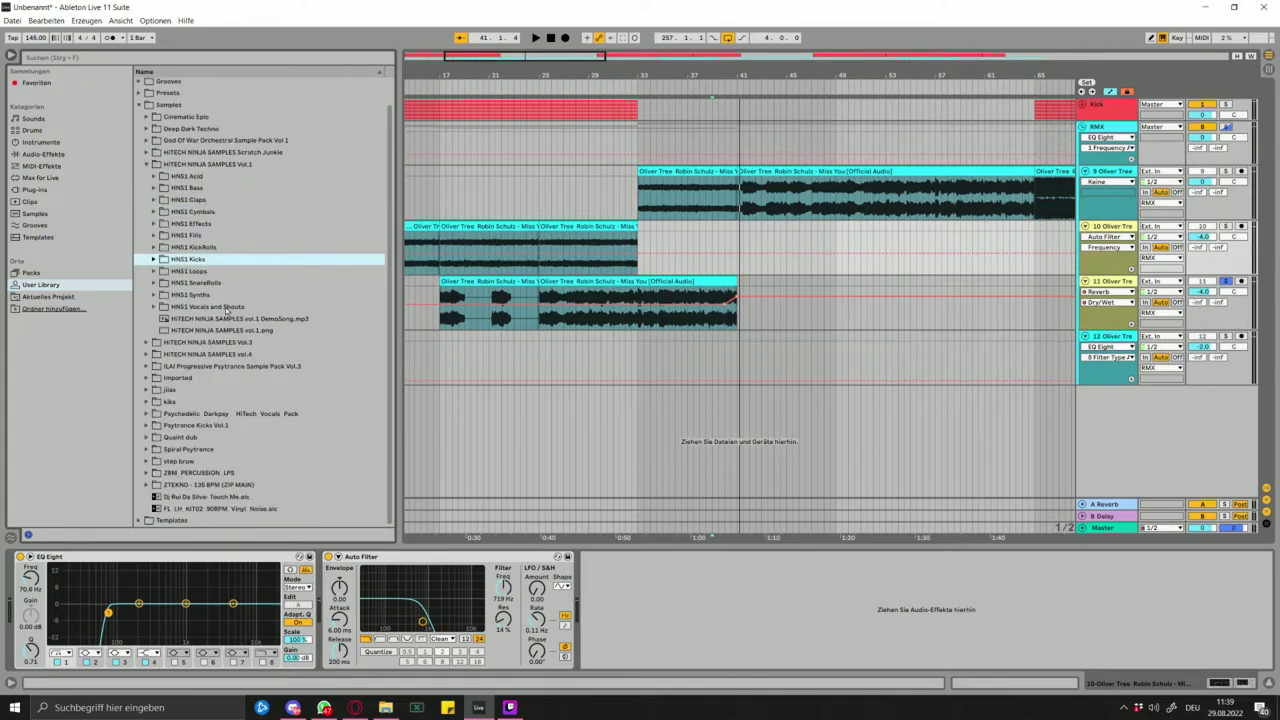
{"action": "scroll", "coordinate": [210, 290], "scroll_direction": "up", "scroll_amount": 1}
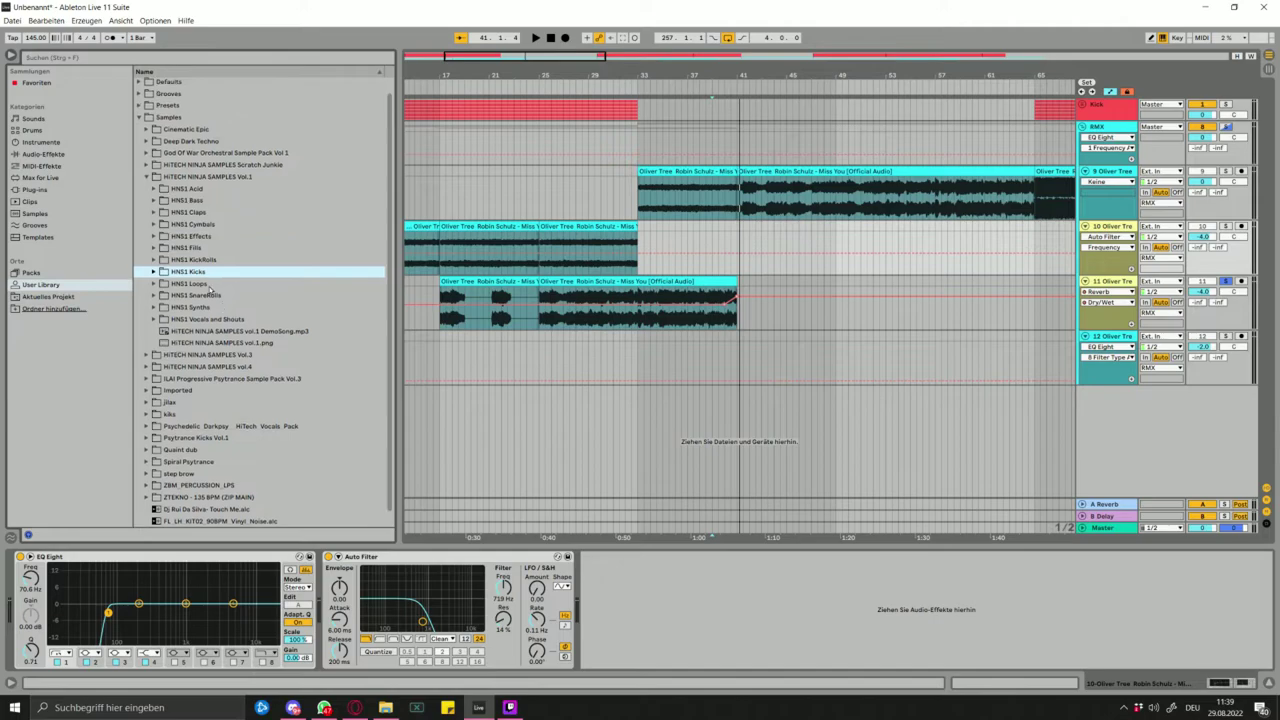
- Expand the HNS1 Cymbals folder and preview the wet closed hi-hat samples
{"action": "left_click", "coordinate": [212, 223]}
{"action": "key", "text": "Right"}
{"action": "key", "text": "Down"}
{"action": "key", "text": "Right"}
{"action": "key", "text": "Down"}
{"action": "key", "text": "Right"}
{"action": "key", "text": "Down"}
{"action": "key", "text": "Down"}
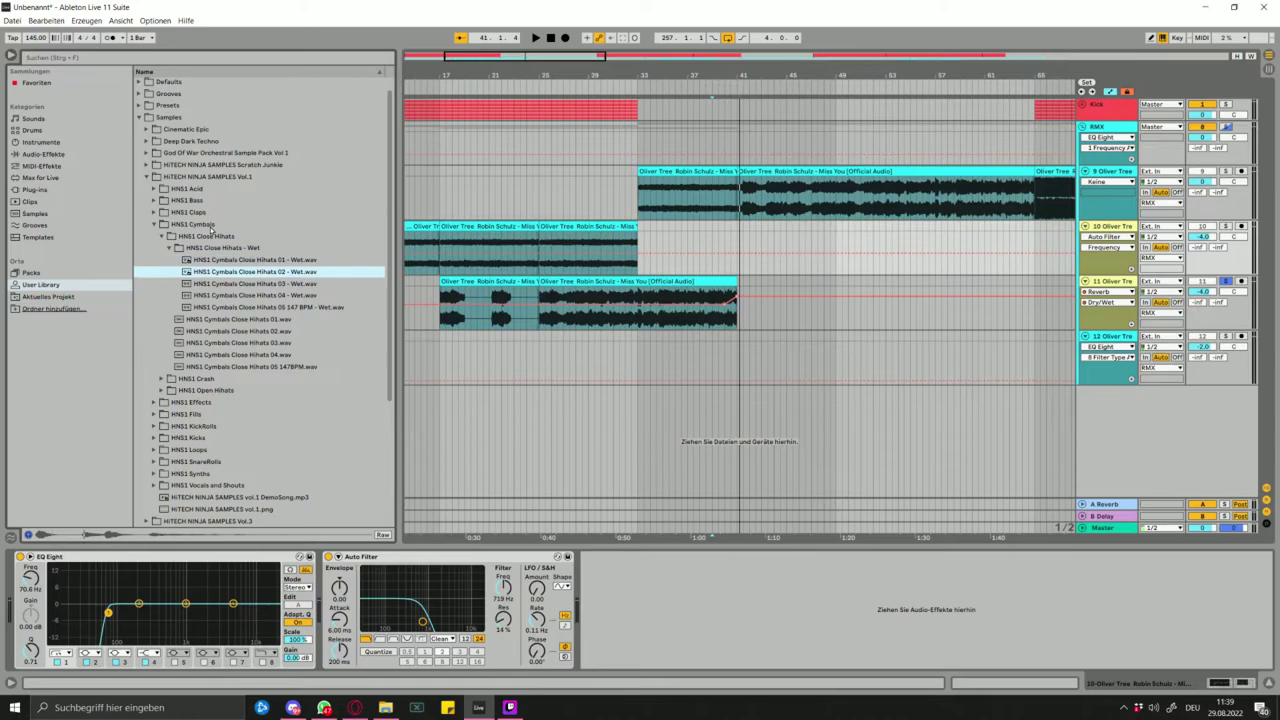
{"action": "key", "text": "Left"}
{"action": "key", "text": "Left"}
- Preview the HNS1 Crash samples, place HNS1 Cymbals Crash 03.wav on a new track at 41.1.1, and play the transition
{"action": "left_click", "coordinate": [224, 318]}
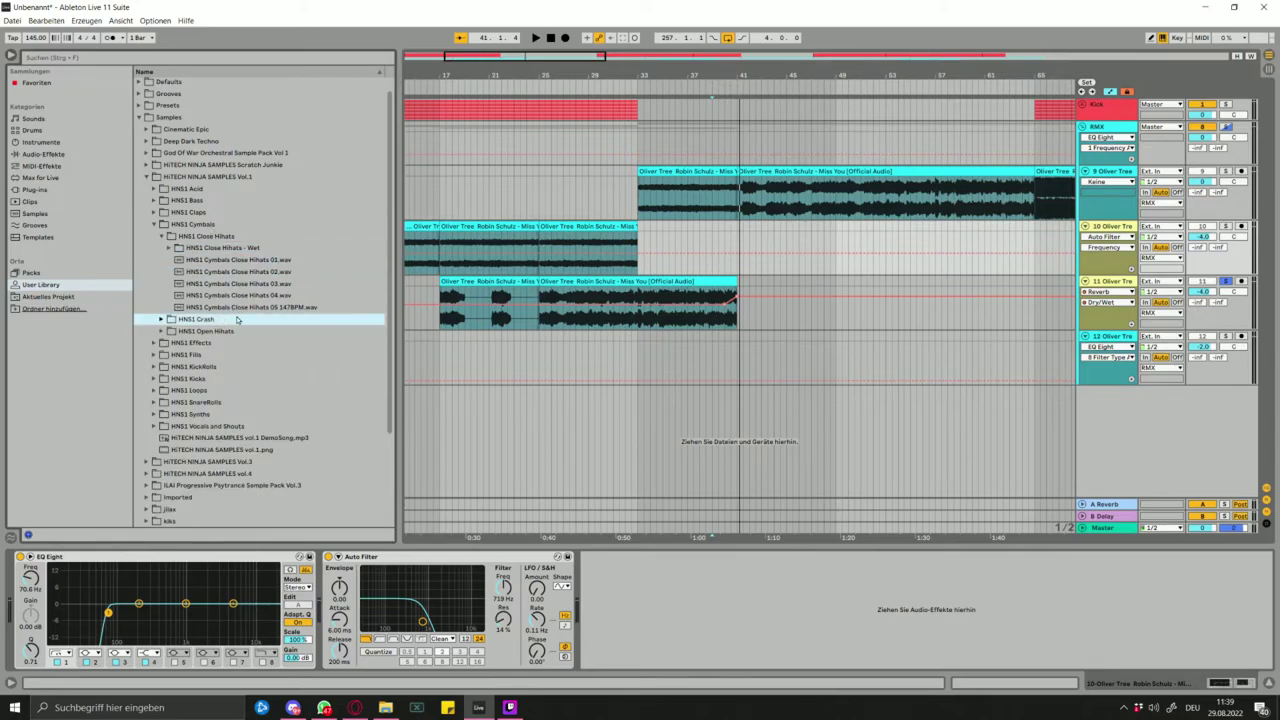
{"action": "key", "text": "Right"}
{"action": "key", "text": "Down"}
{"action": "key", "text": "Down"}
{"action": "key", "text": "Down"}
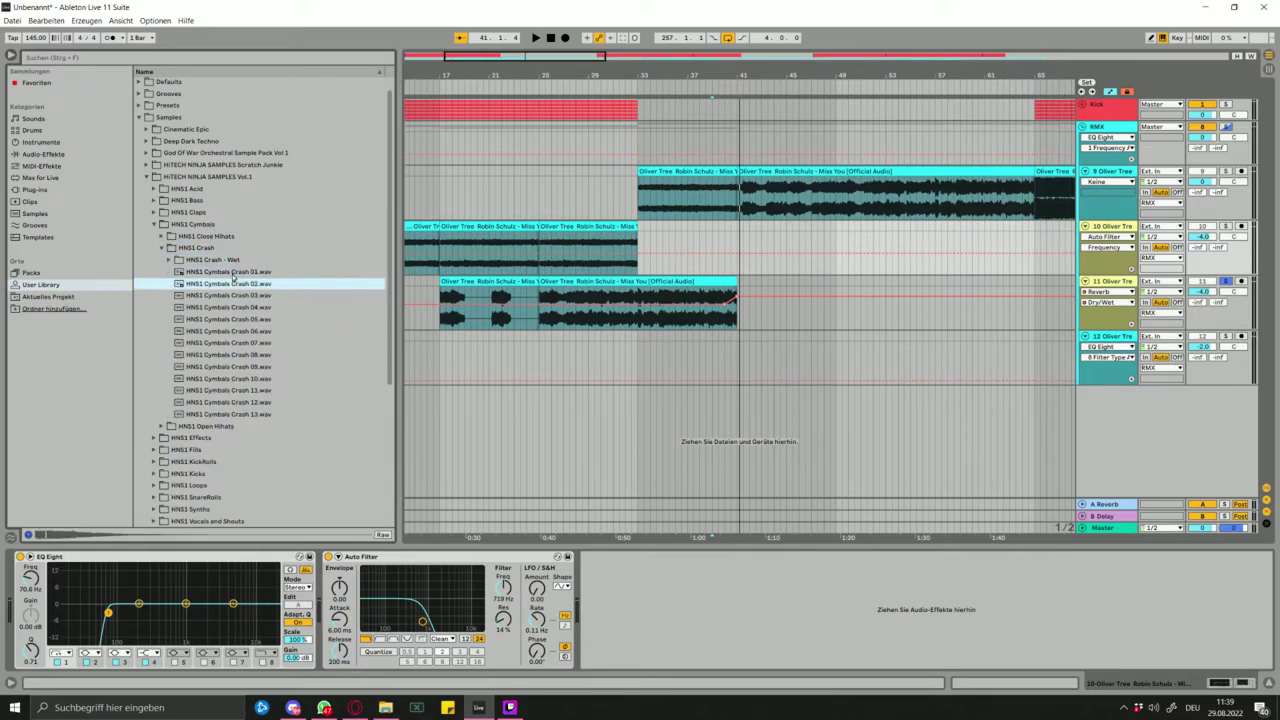
{"action": "key", "text": "Down"}
{"action": "mouse_move", "coordinate": [228, 298]}
{"action": "left_mouse_down"}
{"action": "mouse_move", "coordinate": [740, 354]}
{"action": "mouse_move", "coordinate": [727, 427]}
{"action": "mouse_move", "coordinate": [742, 416]}
{"action": "left_mouse_up"}
{"action": "key", "text": "space"}
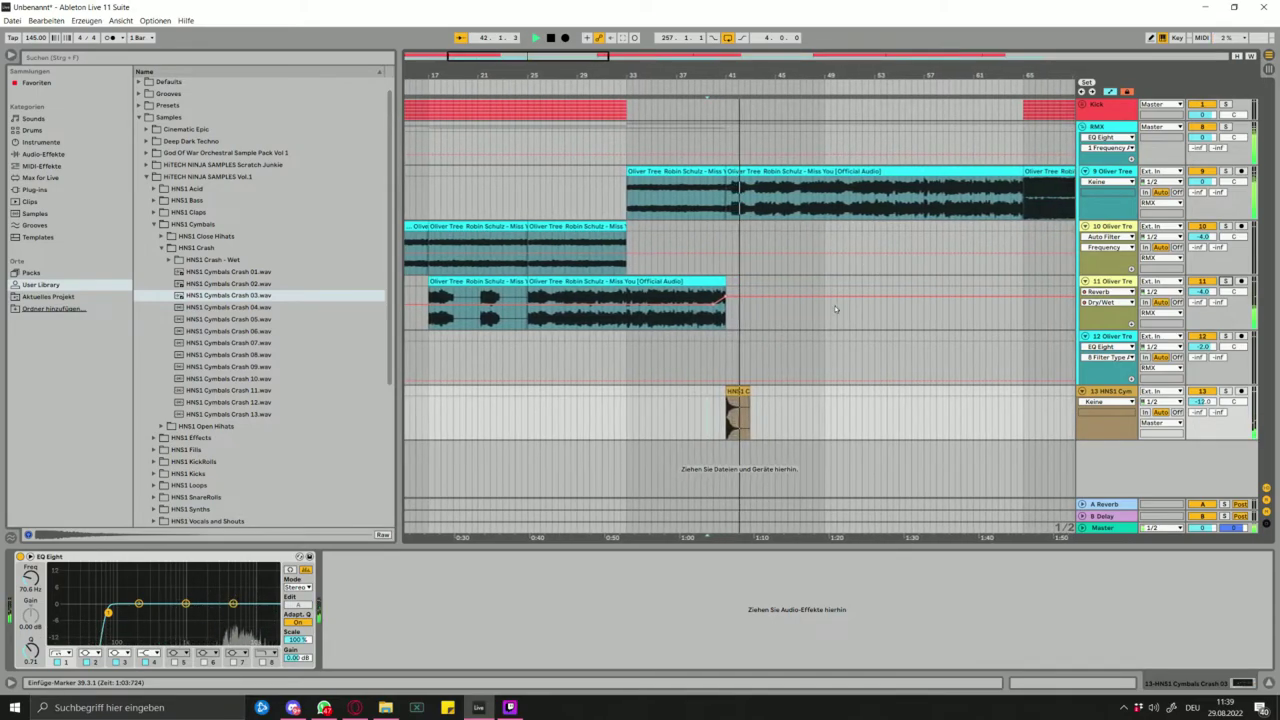
- Preview more crash samples, place HNS1 Cymbals Crash 10.wav on a new track at 41.1.1, and play the layered crashes
{"action": "left_click", "coordinate": [250, 390]}
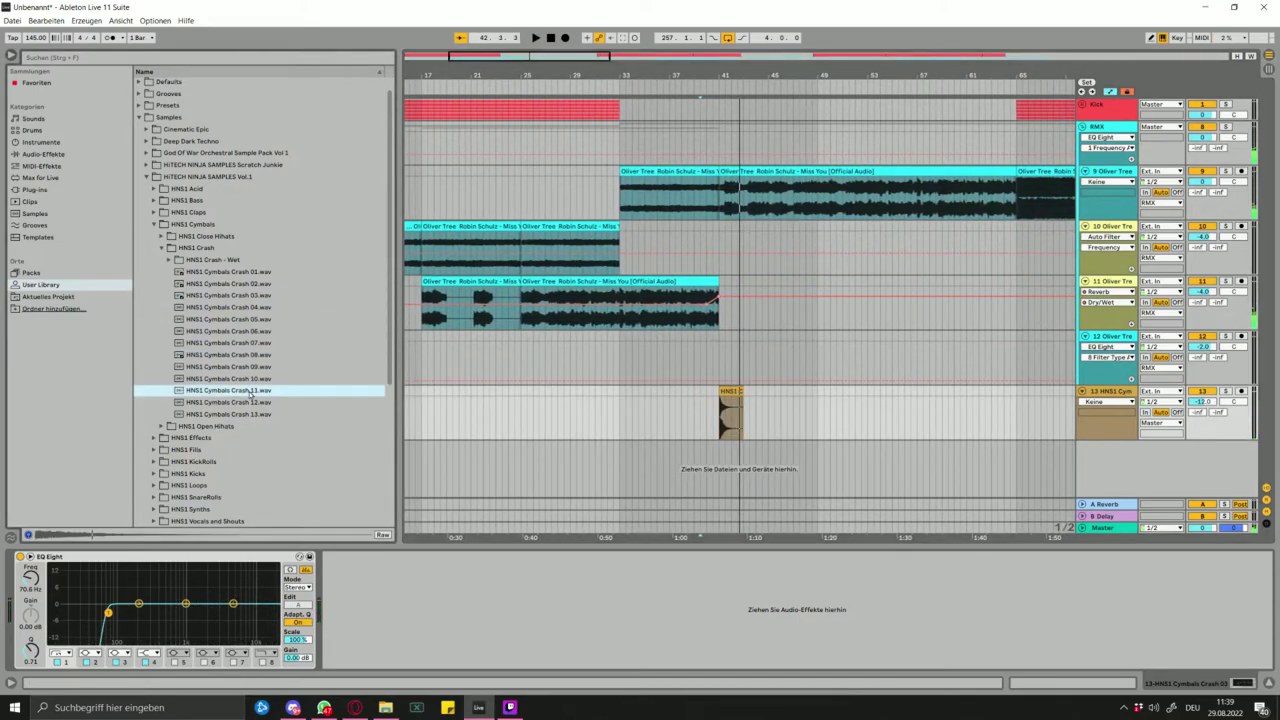
{"action": "left_click_drag", "start_coordinate": [248, 382], "coordinate": [700, 410]}
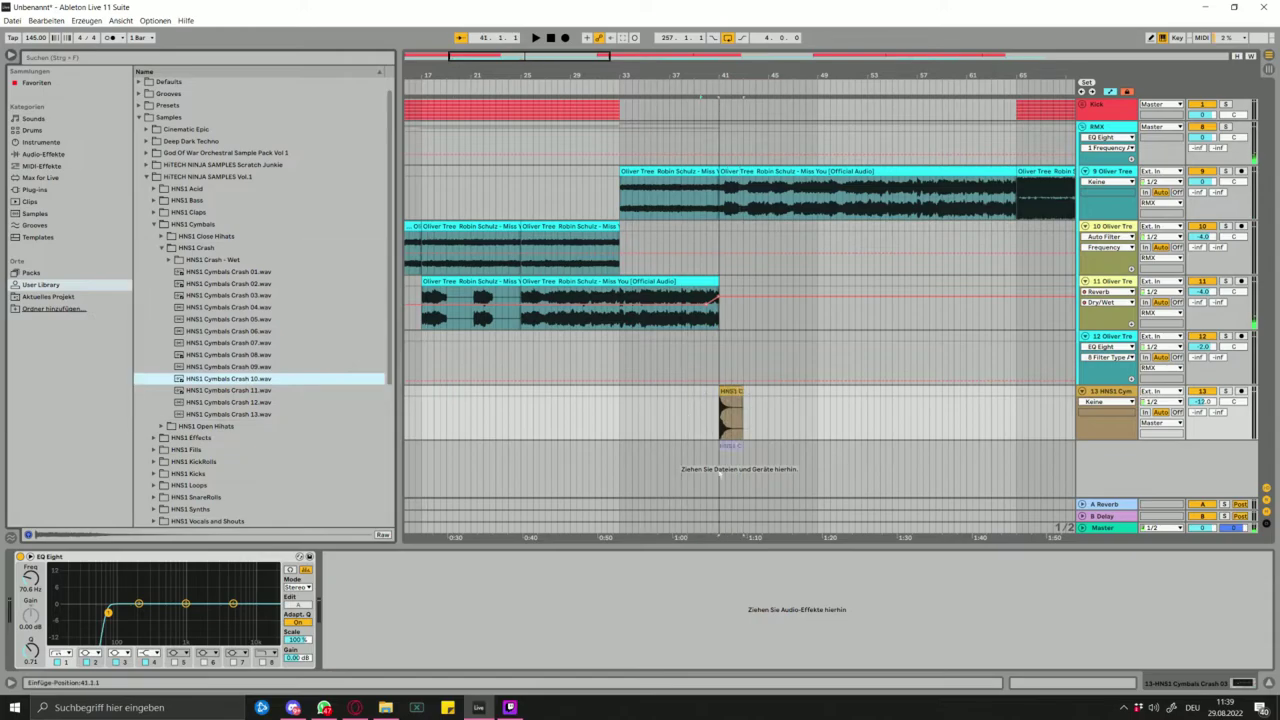
{"action": "left_click_drag", "start_coordinate": [719, 473], "coordinate": [720, 468]}
{"action": "left_click", "coordinate": [707, 424]}
{"action": "key", "text": "space"}
{"action": "scroll", "coordinate": [750, 413], "scroll_direction": "down", "scroll_amount": 1}
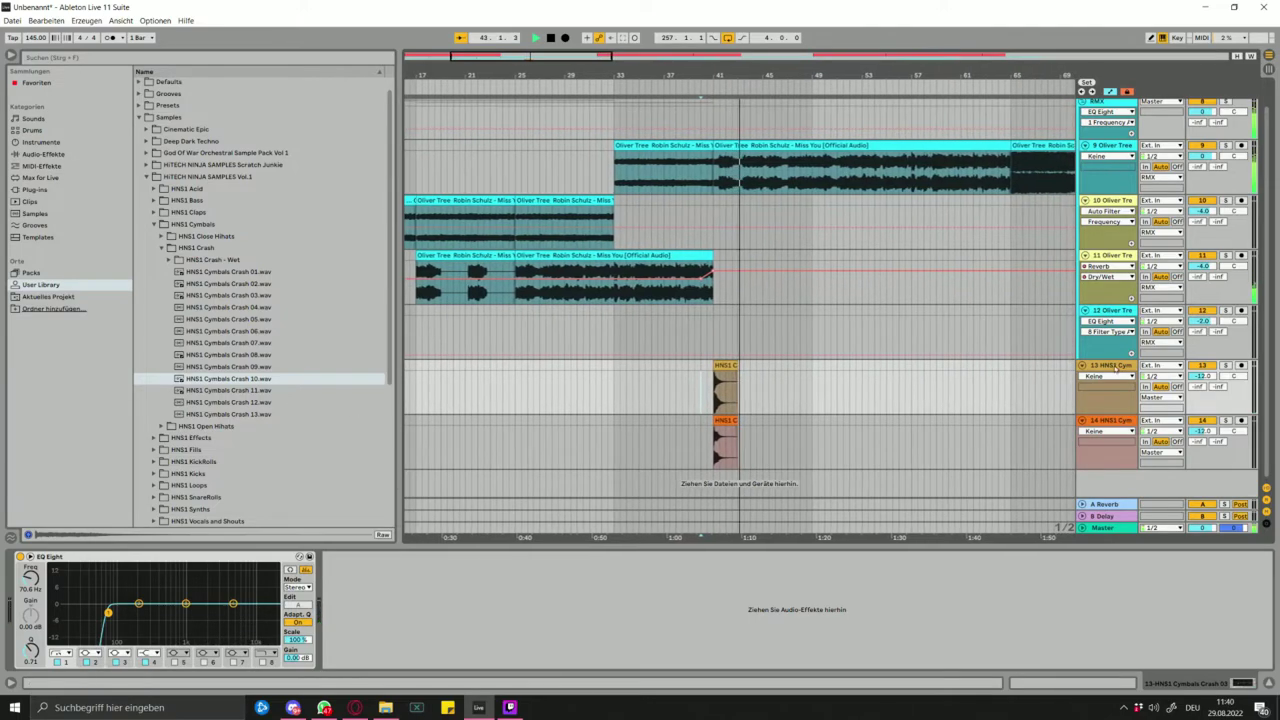
- Group the two crash tracks, name the group FX, and collapse it
{"action": "key", "text": "ctrl+g"}
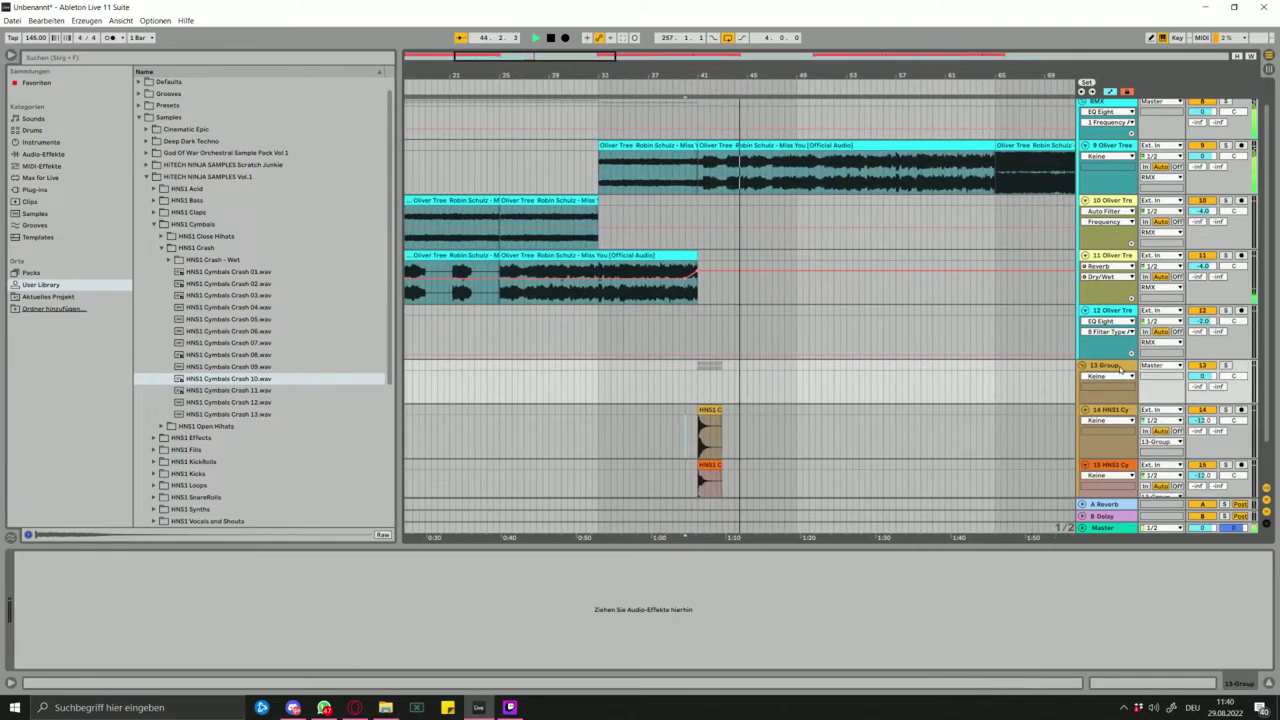
{"action": "key", "text": "ctrl+r"}
{"action": "type", "text": "FX"}
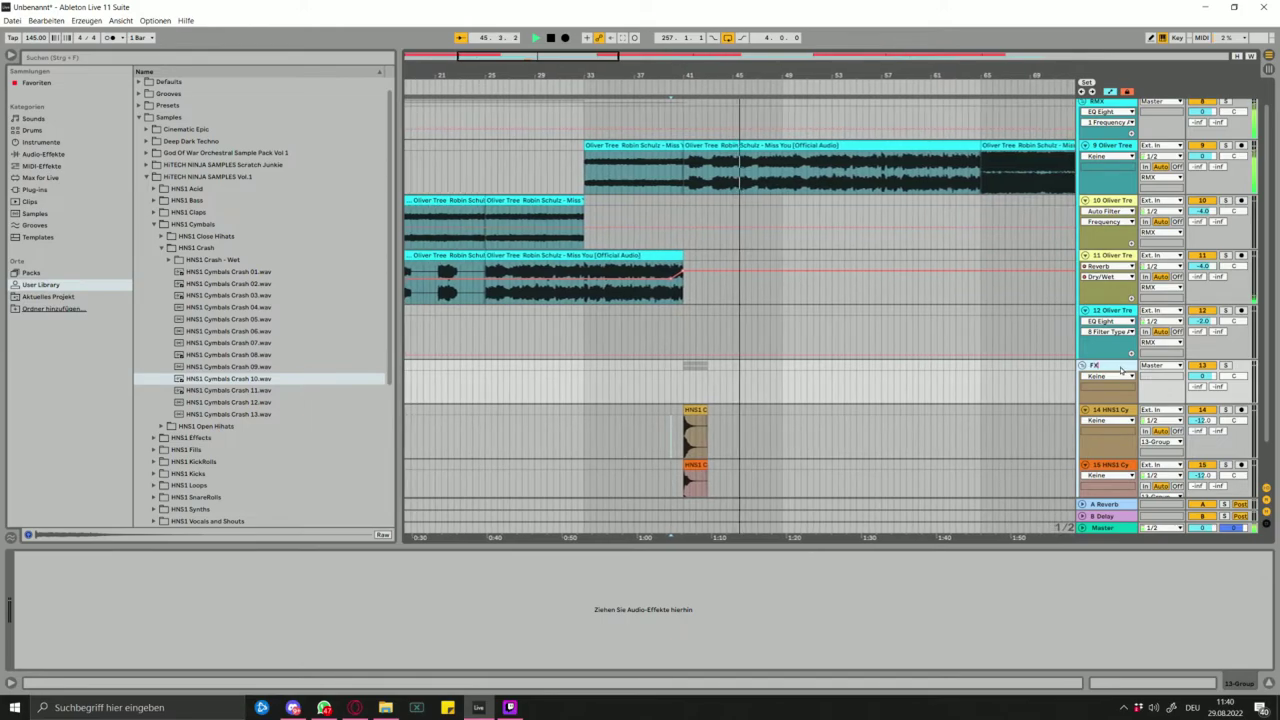
{"action": "left_click", "coordinate": [875, 377]}
{"action": "right_click", "coordinate": [1088, 364]}
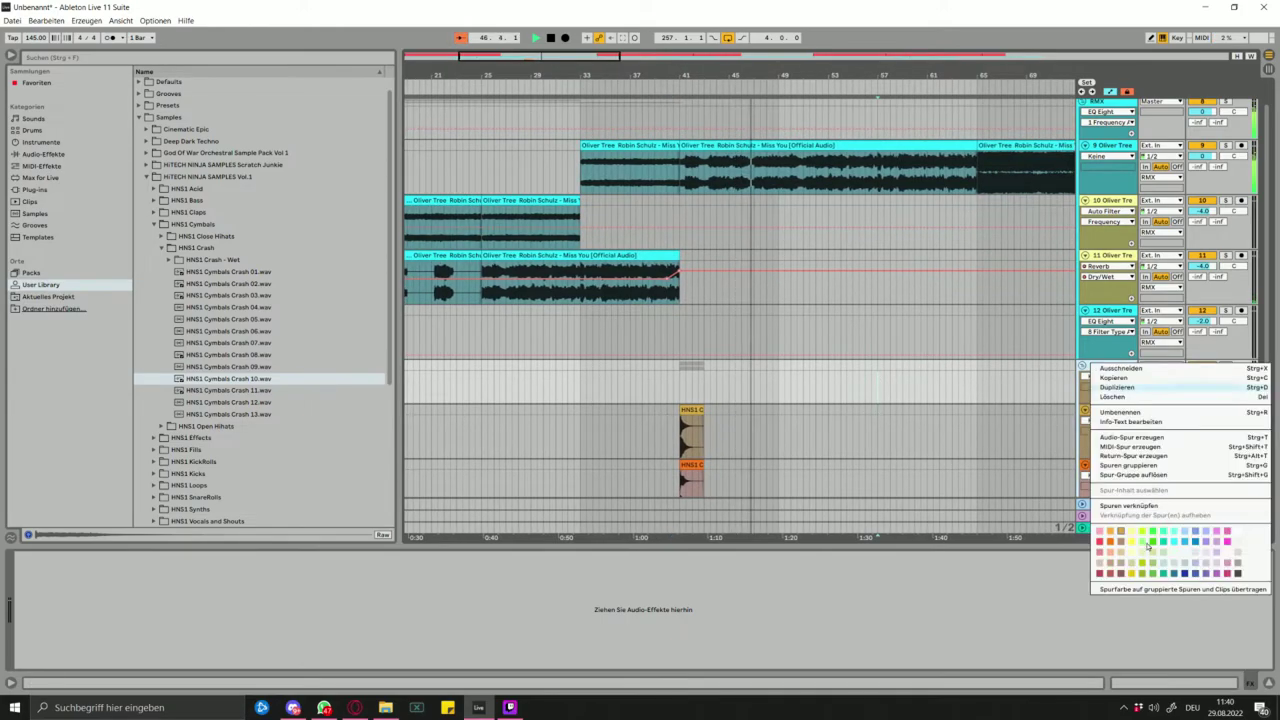
{"action": "left_click", "coordinate": [1080, 375]}
{"action": "left_click", "coordinate": [1081, 368]}
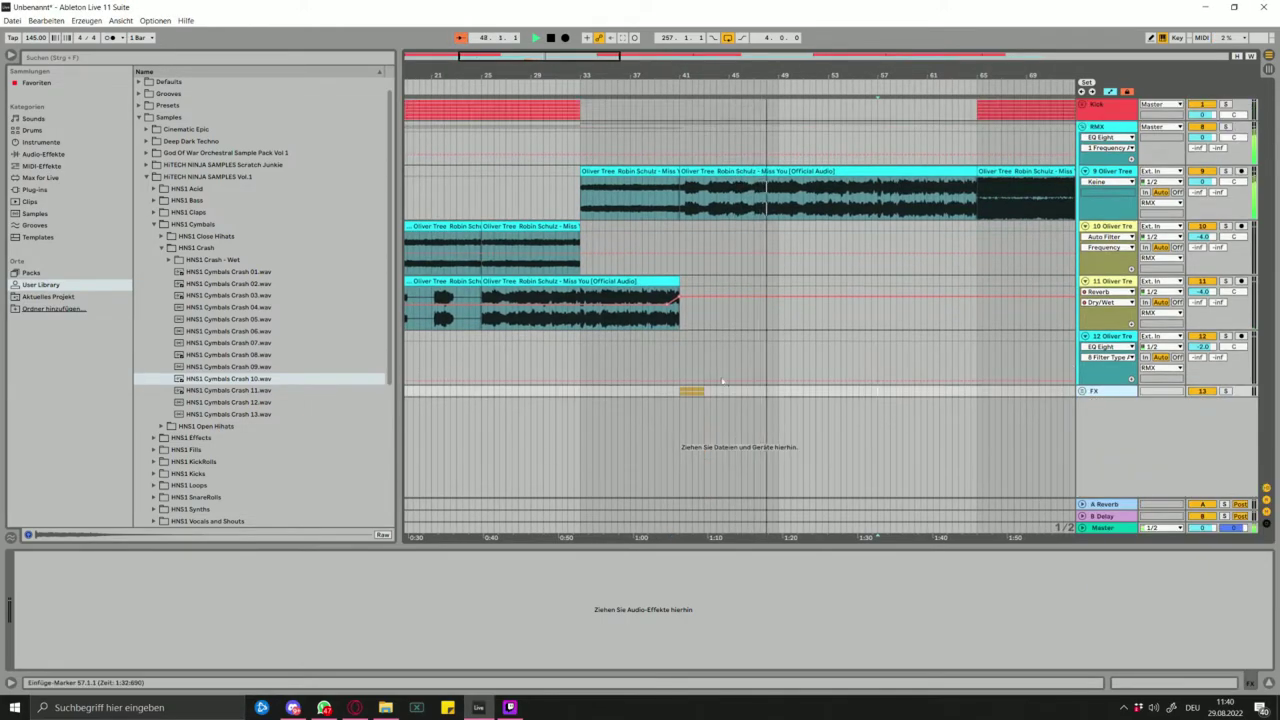
- Copy the FX group's layered crash from 41.1.1 to 65.1.1, 89.1.1 and 177.1.1
{"action": "scroll", "coordinate": [739, 328], "scroll_direction": "down", "scroll_amount": 5}
{"action": "scroll", "coordinate": [739, 327], "scroll_direction": "up", "scroll_amount": 3}
{"action": "scroll", "coordinate": [632, 290], "scroll_direction": "down", "scroll_amount": 3}
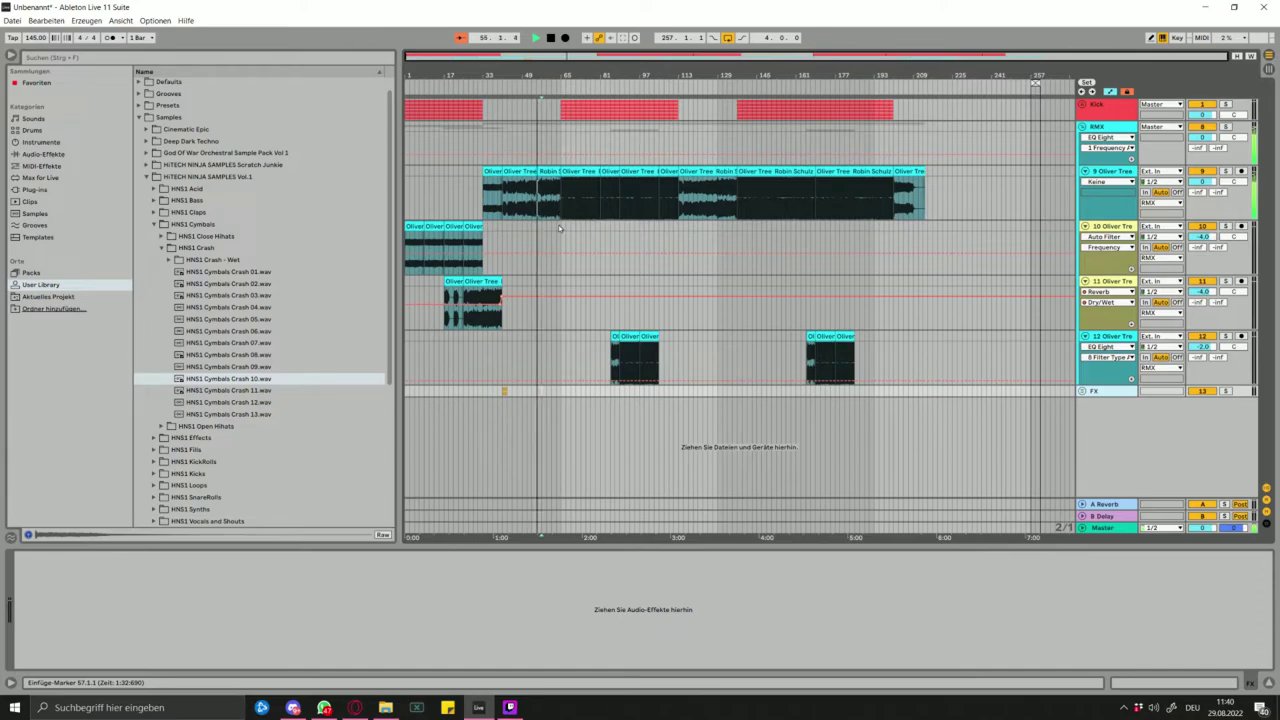
{"action": "left_click", "coordinate": [525, 174]}
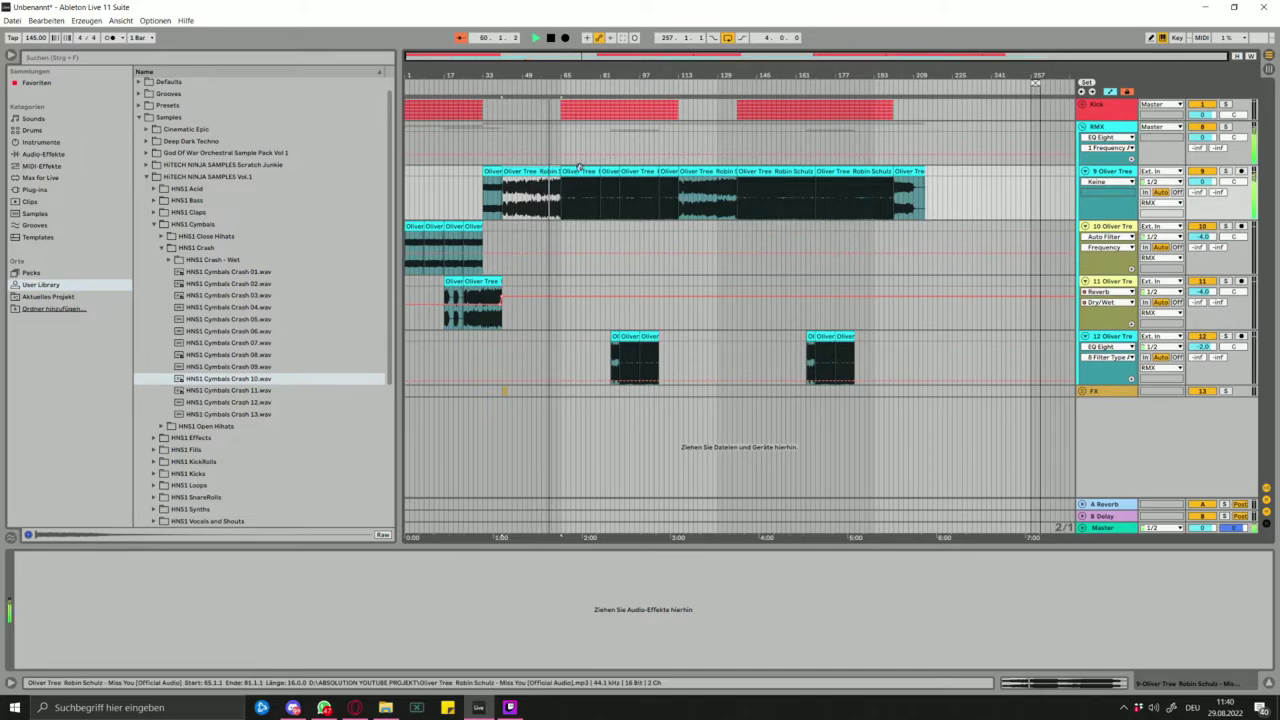
{"action": "left_click", "coordinate": [499, 320]}
{"action": "left_click", "coordinate": [505, 390]}
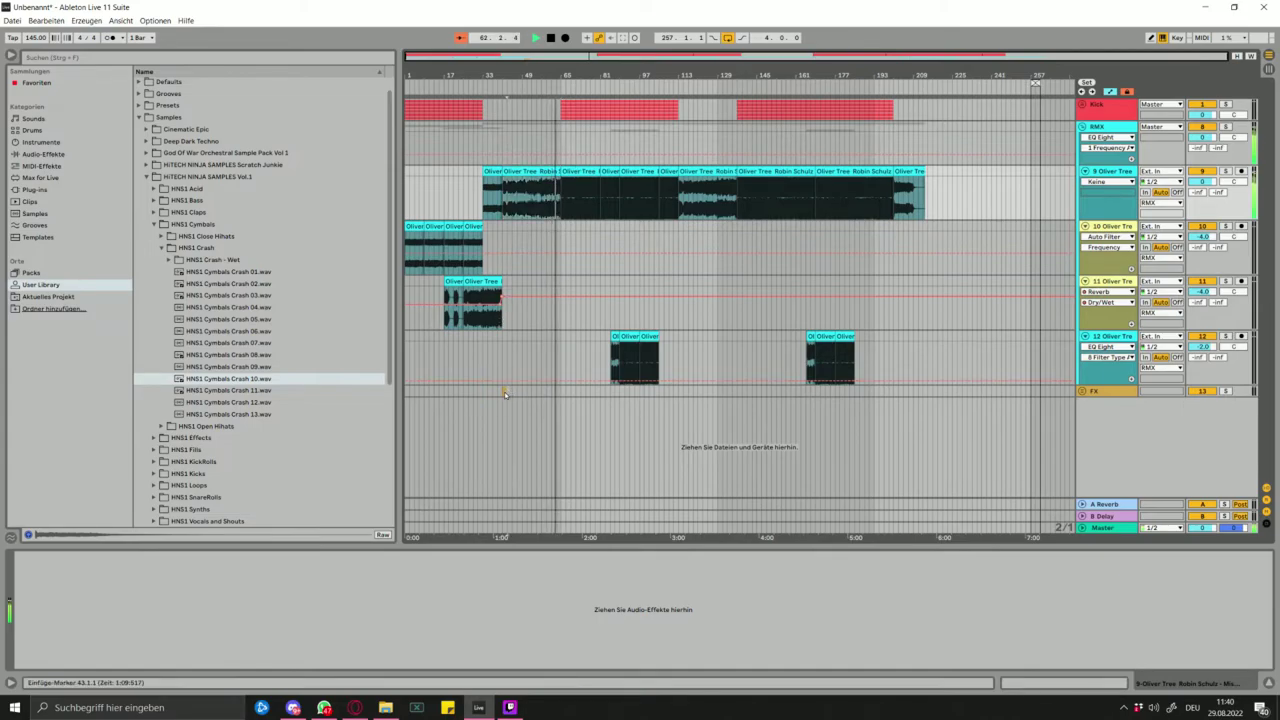
{"action": "left_click", "coordinate": [561, 392]}
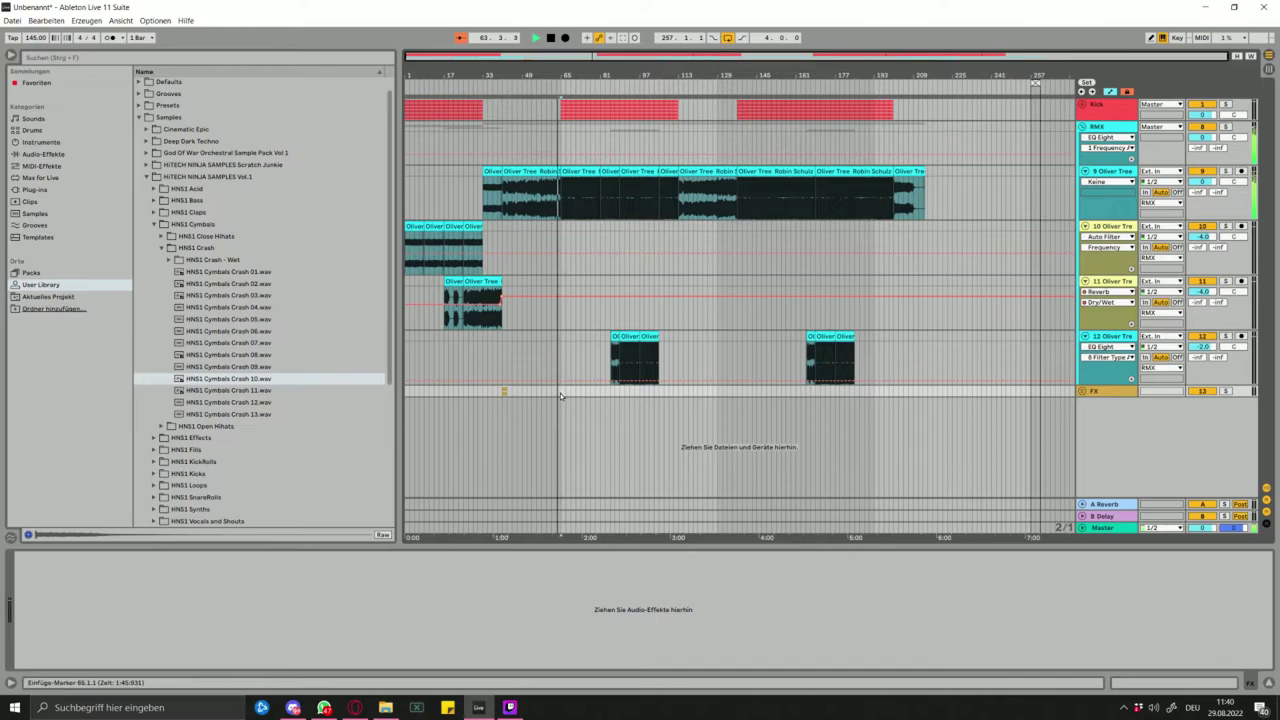
{"action": "left_click", "coordinate": [619, 394]}
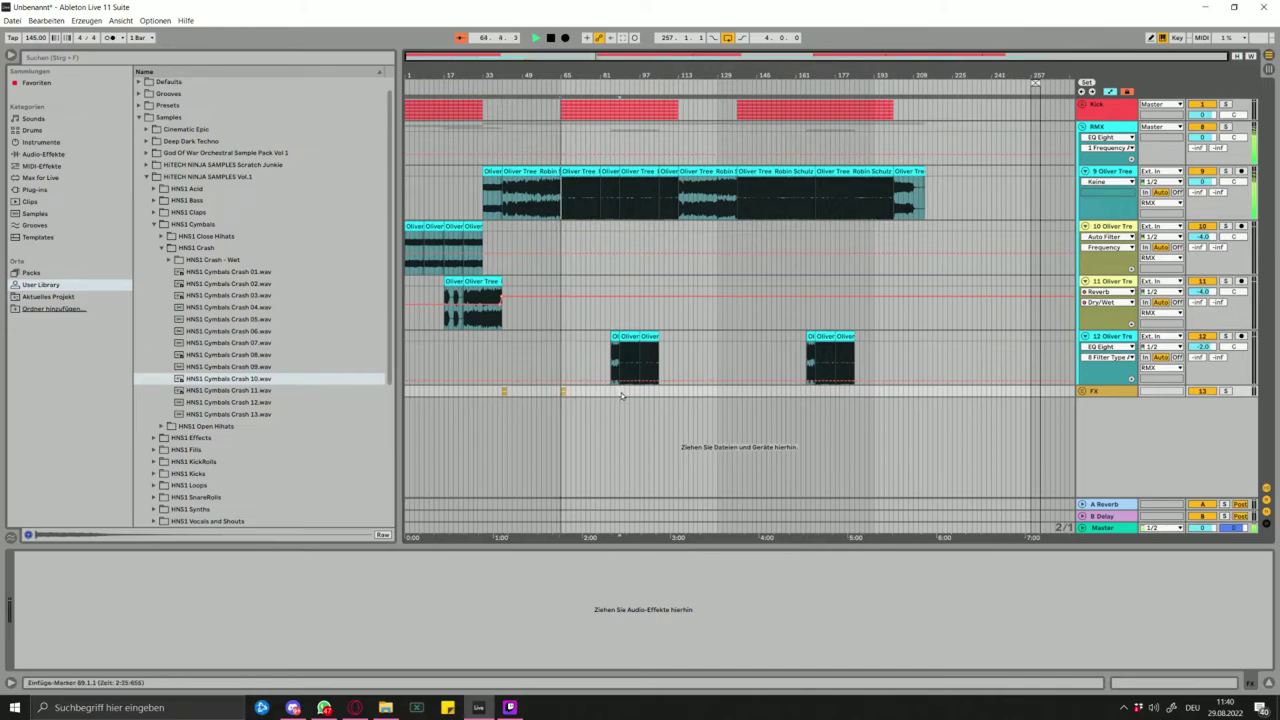
{"action": "left_click", "coordinate": [836, 393]}
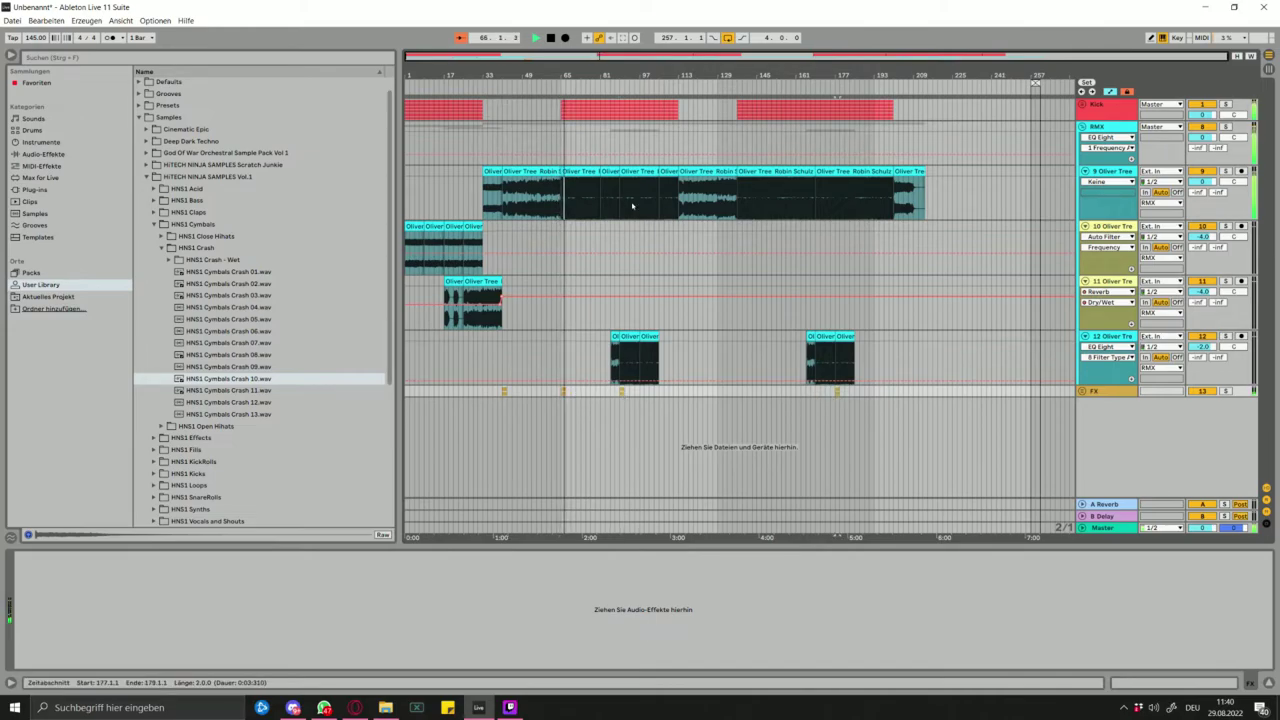
- Add a Limiter after the Master Dance Aggressive rack on the Kick group and set its gain to 3.00 dB
{"action": "left_click", "coordinate": [1120, 528]}
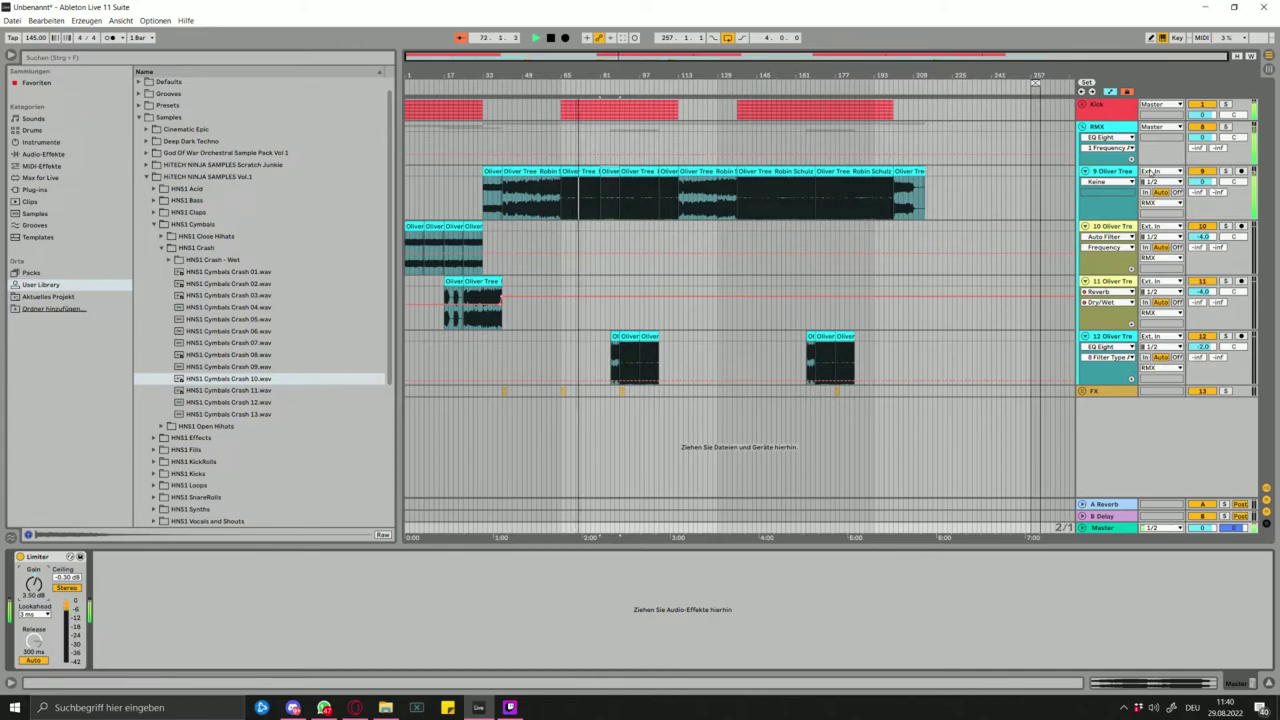
{"action": "left_click", "coordinate": [1104, 106]}
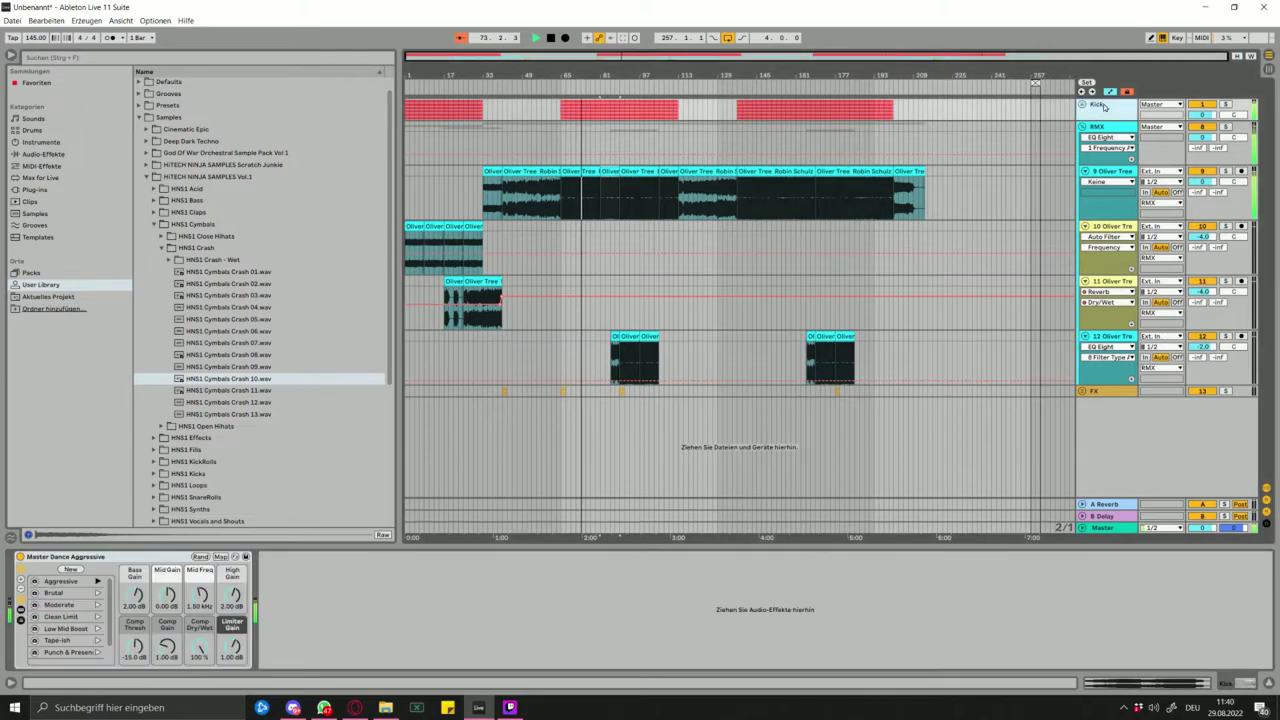
{"action": "left_click", "coordinate": [39, 84]}
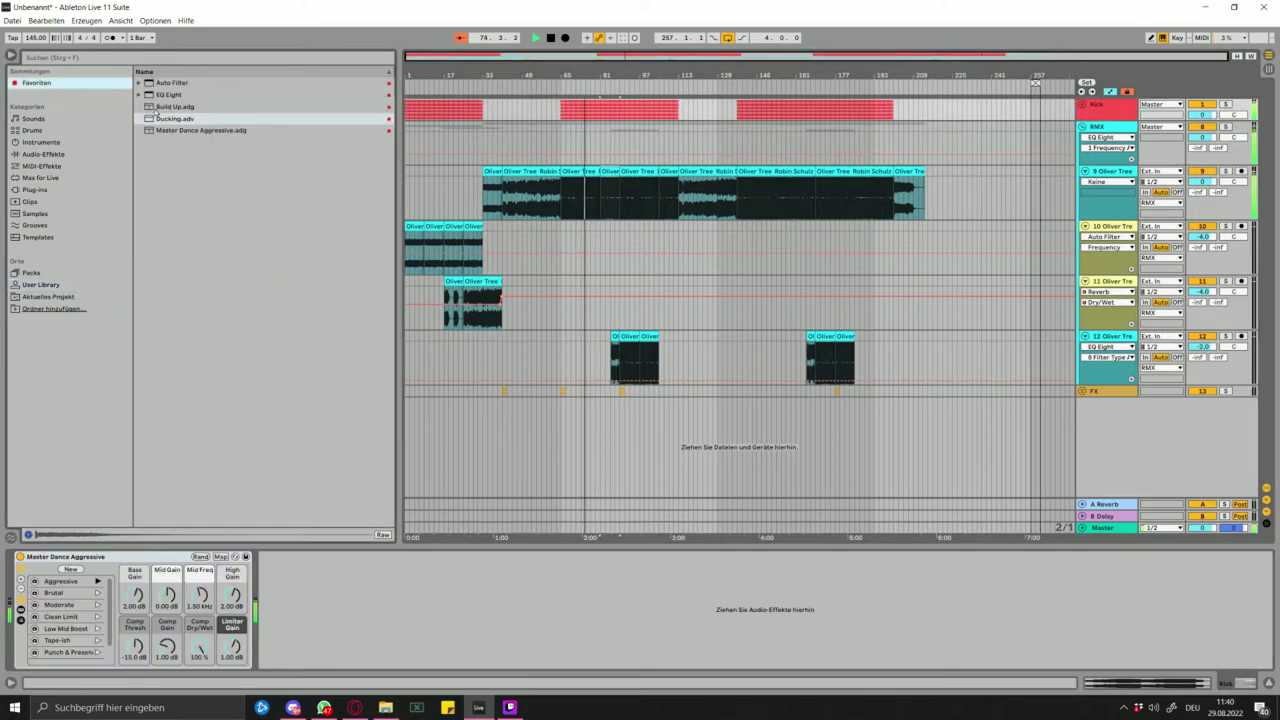
{"action": "left_click", "coordinate": [55, 142]}
{"action": "left_click", "coordinate": [62, 155]}
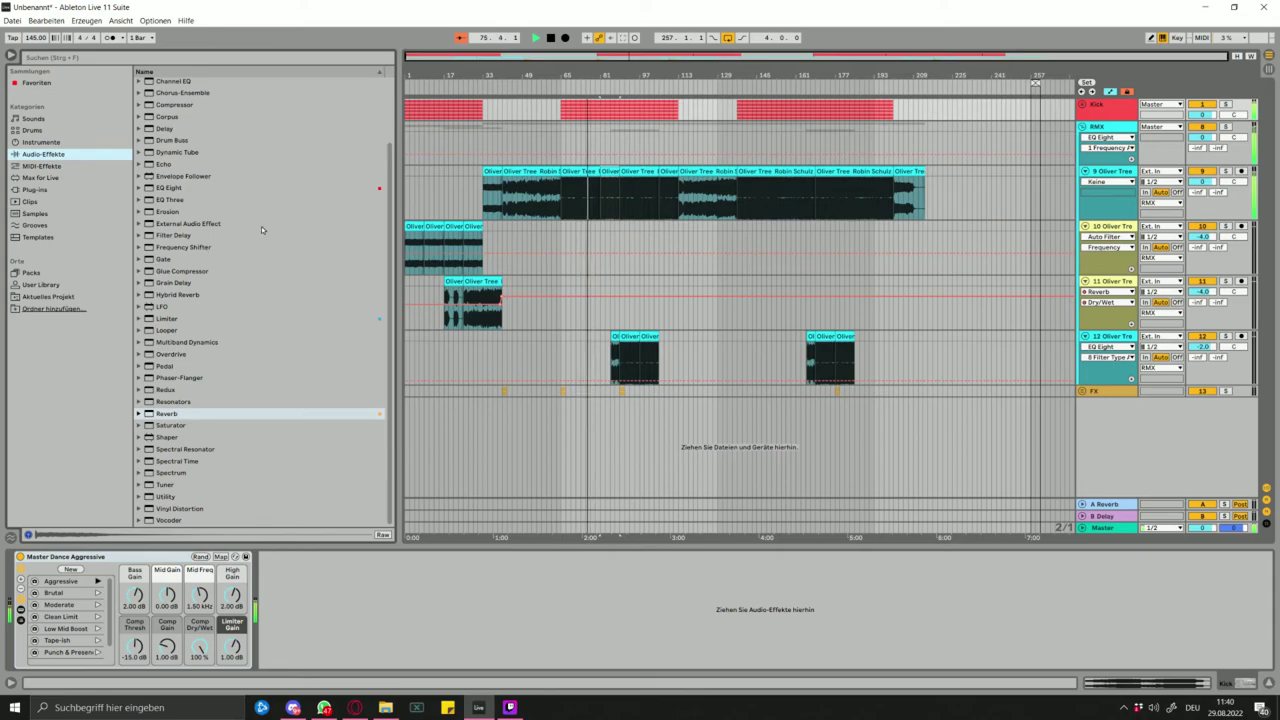
{"action": "double_click", "coordinate": [317, 320]}
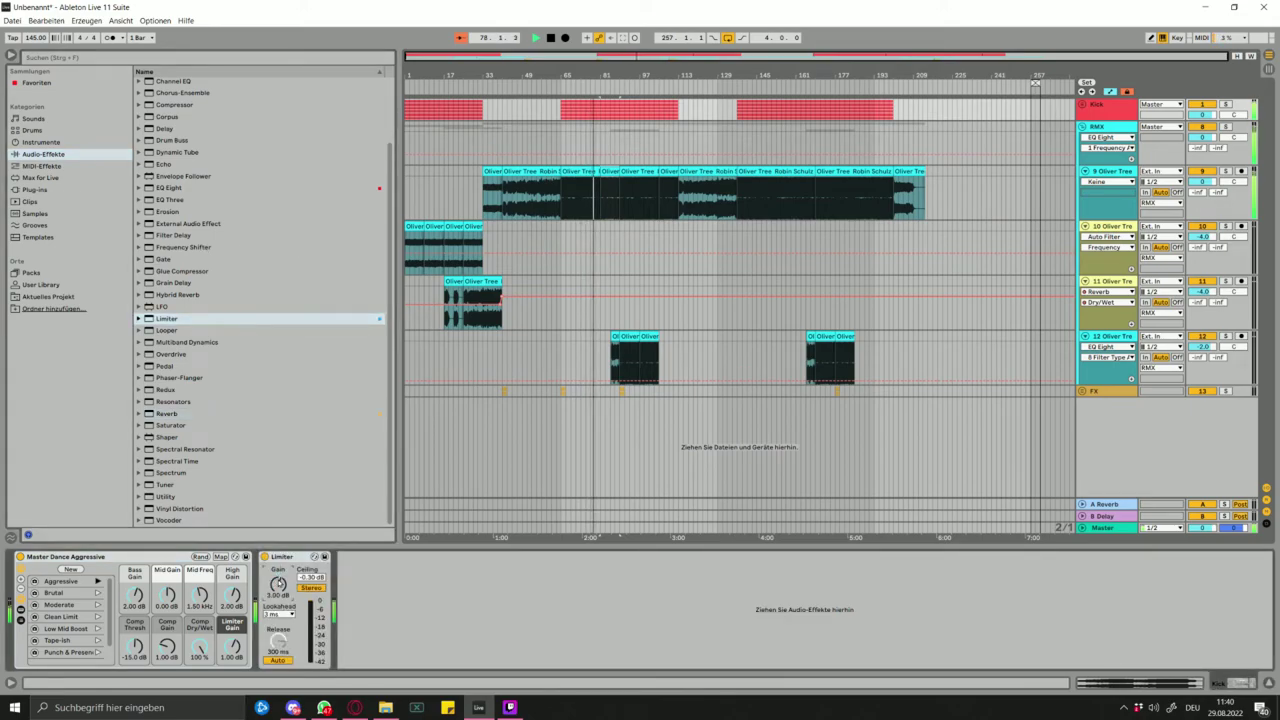
- Set the Ducking amount on the RMX group to 54.8 %
{"action": "left_click", "coordinate": [598, 171]}
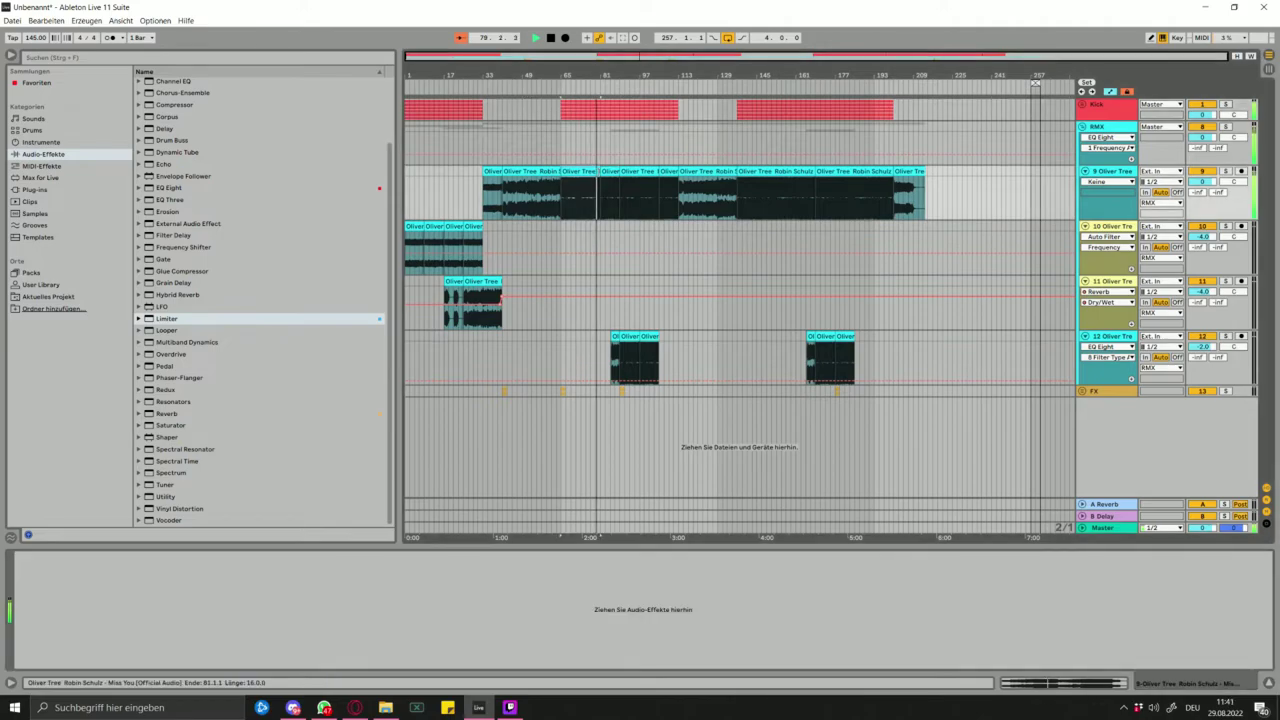
{"action": "left_click", "coordinate": [662, 145]}
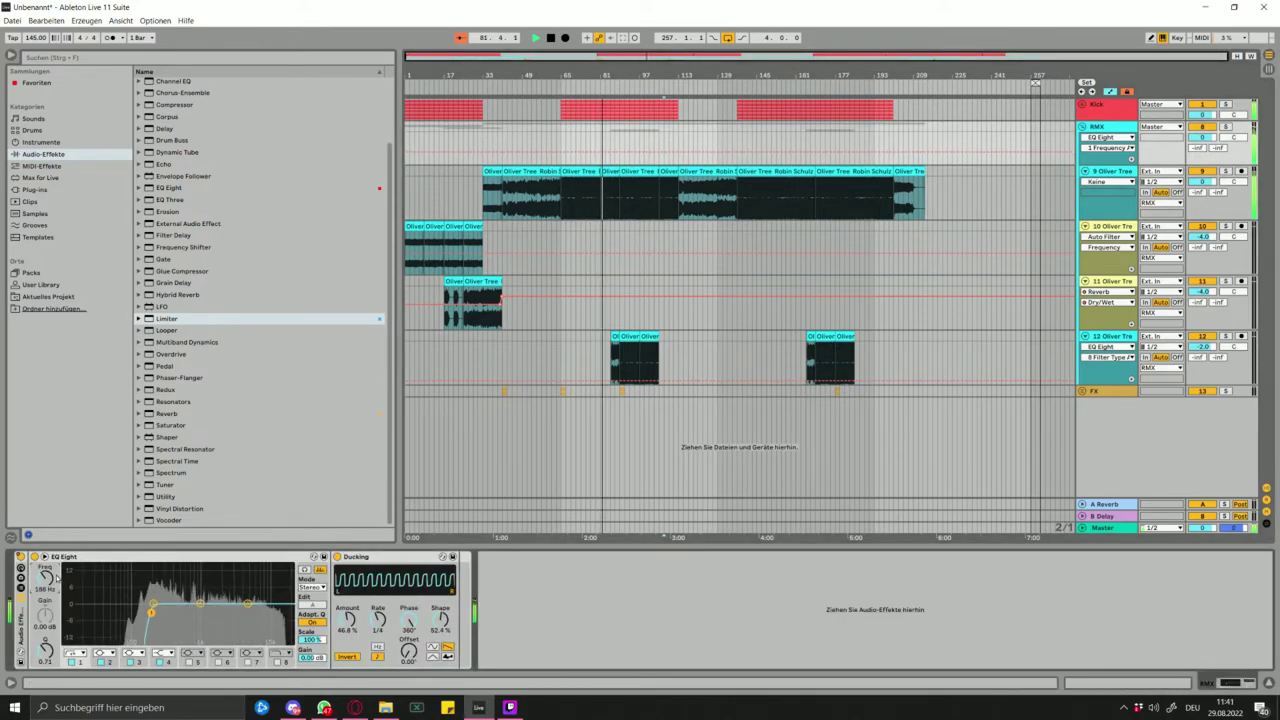
{"action": "left_click_drag", "start_coordinate": [346, 619], "coordinate": [347, 609]}
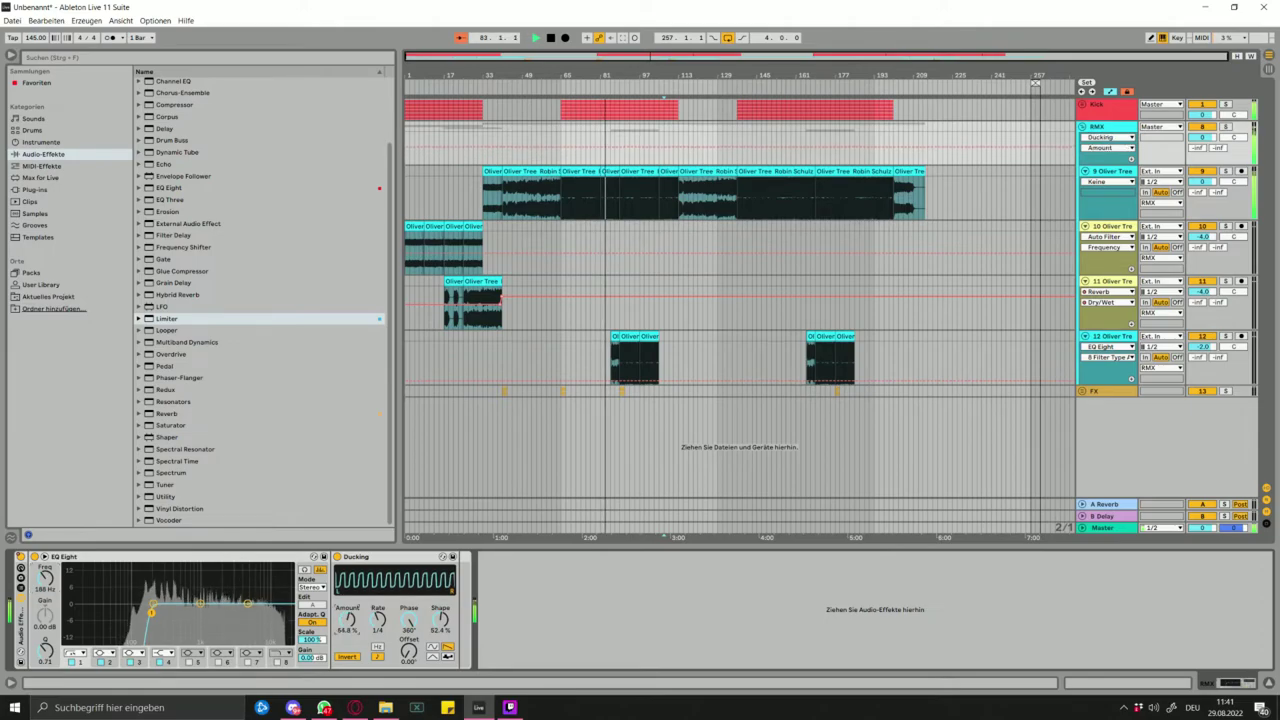
- Play the transition into the drop from 63.1.1 to check the ducking and kick level
{"action": "left_click", "coordinate": [555, 135]}
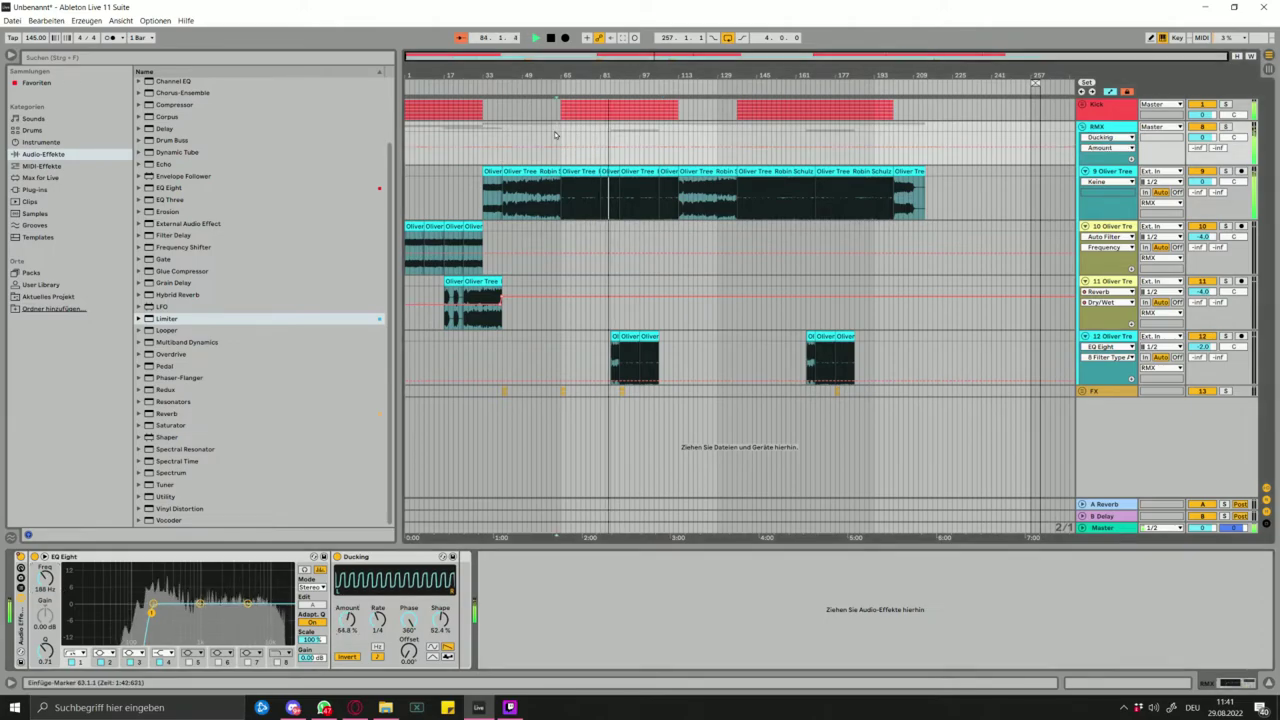
{"action": "key", "text": "space"}
{"action": "key", "text": "space"}
{"action": "scroll", "coordinate": [562, 127], "scroll_direction": "up", "scroll_amount": 6}
{"action": "scroll", "coordinate": [613, 130], "scroll_direction": "down", "scroll_amount": 3}
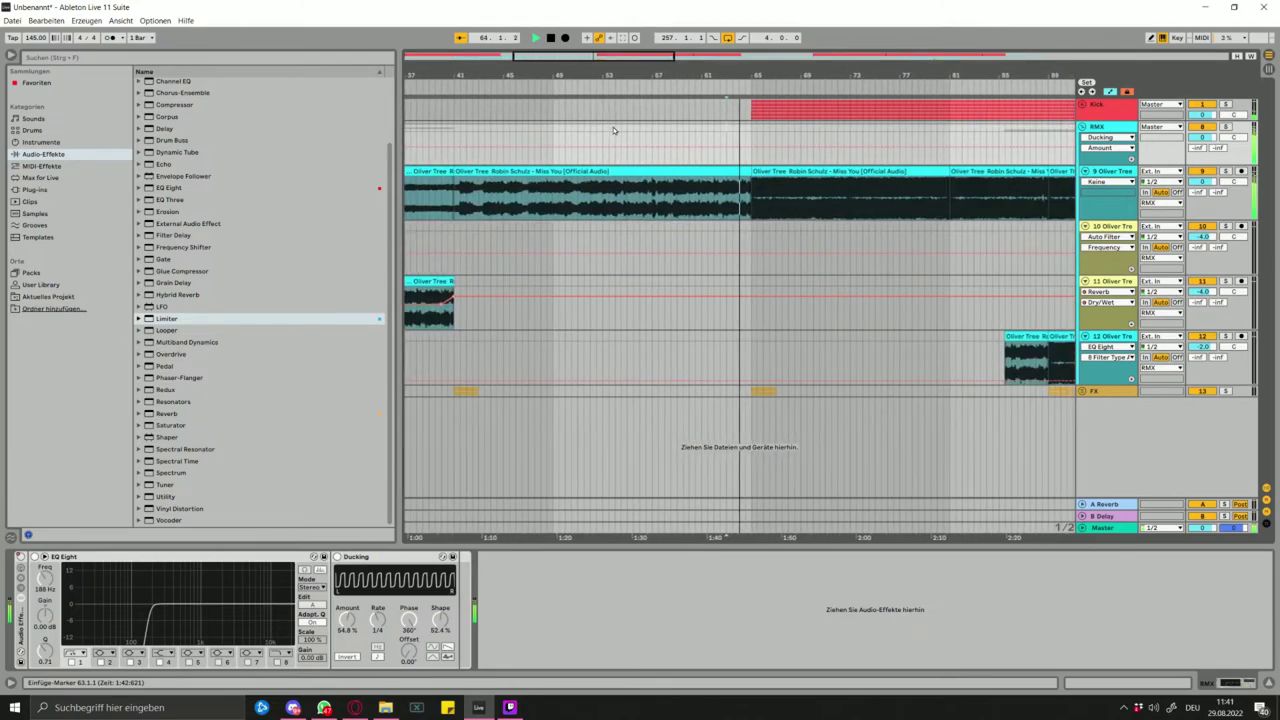
{"action": "scroll", "coordinate": [614, 130], "scroll_direction": "down", "scroll_amount": 5}
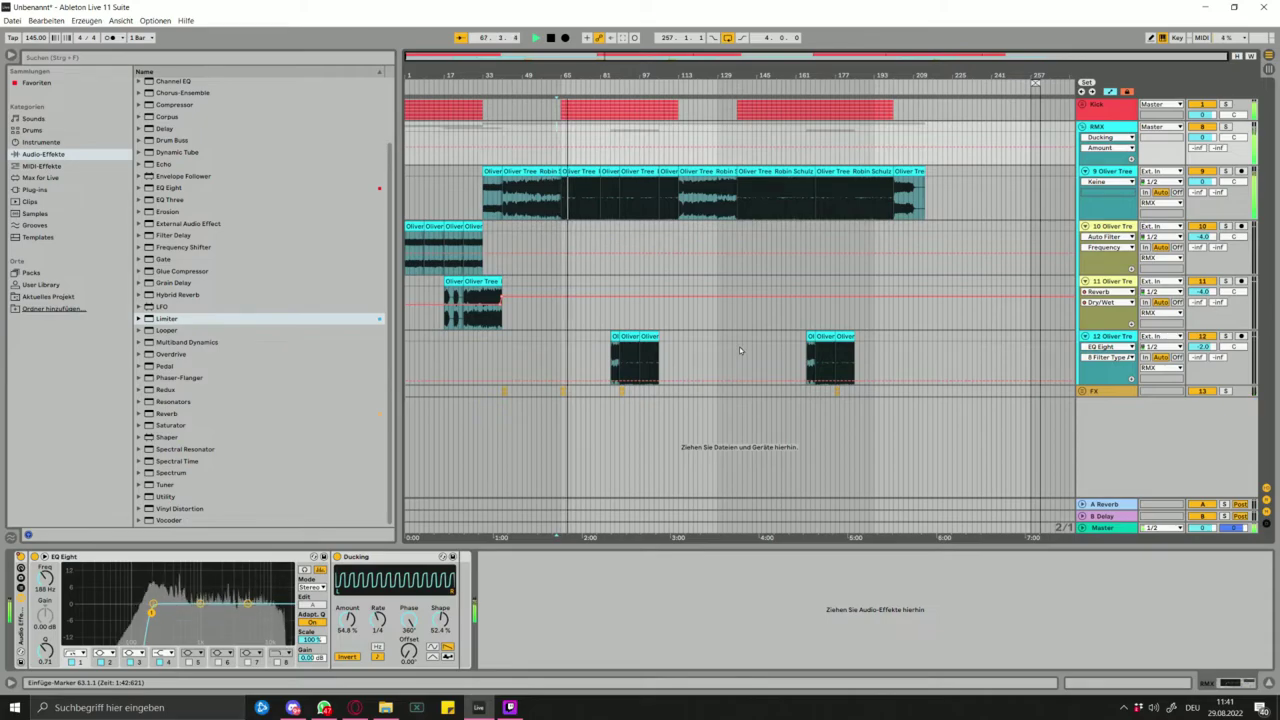
{"action": "key", "text": "space"}
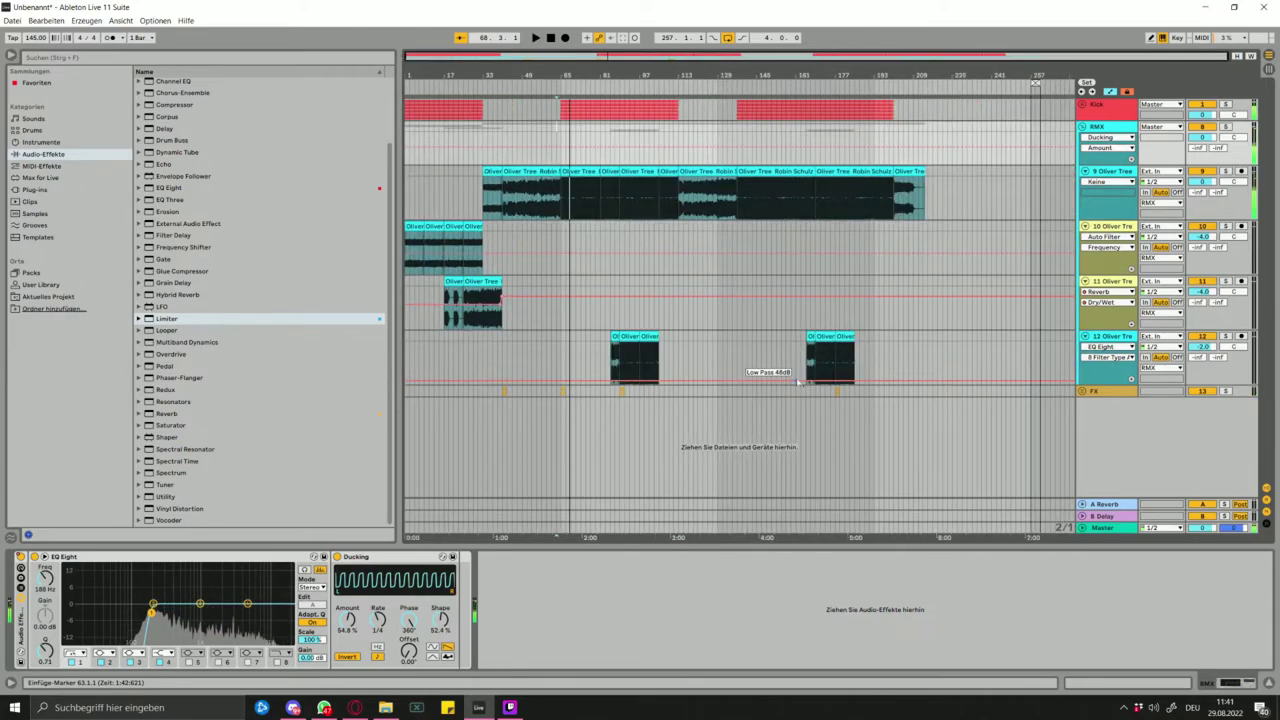
- Paste the layered crash into the FX group at 113.1.1, 138.1.1 and 201.1.1
{"action": "left_click", "coordinate": [683, 392]}
{"action": "scroll", "coordinate": [683, 392], "scroll_direction": "up", "scroll_amount": 5}
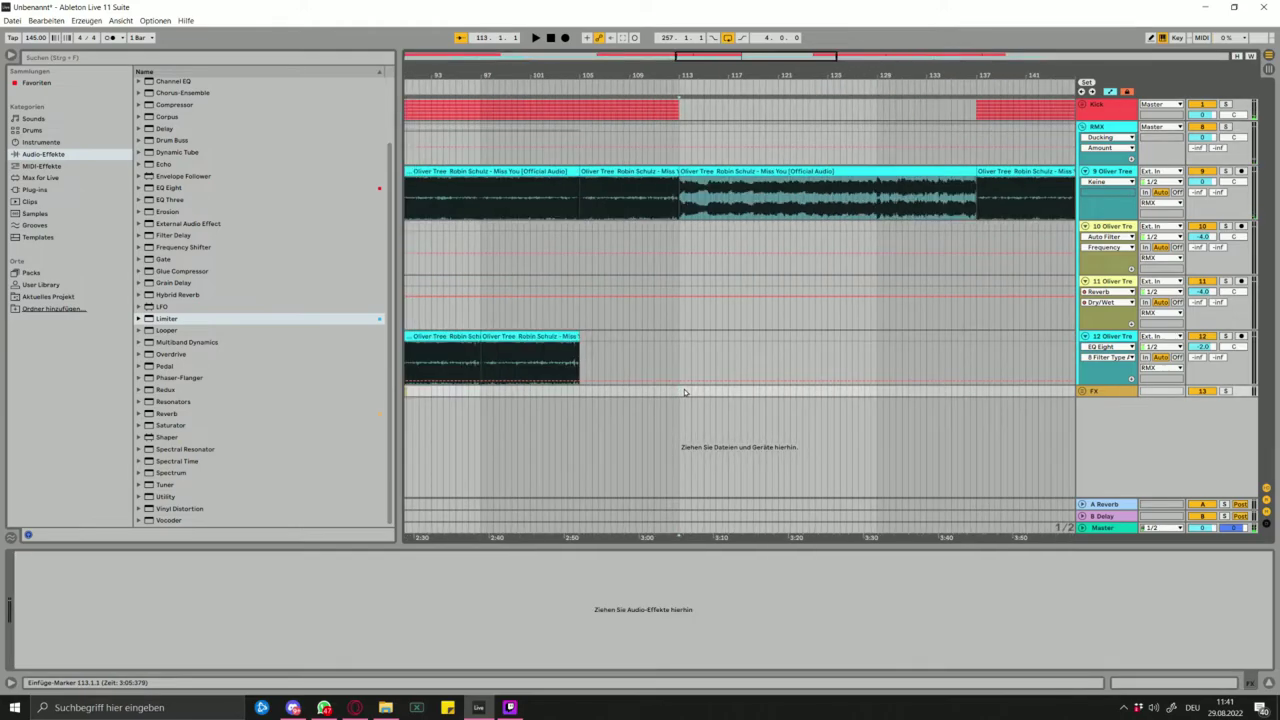
{"action": "scroll", "coordinate": [805, 388], "scroll_direction": "down", "scroll_amount": 4}
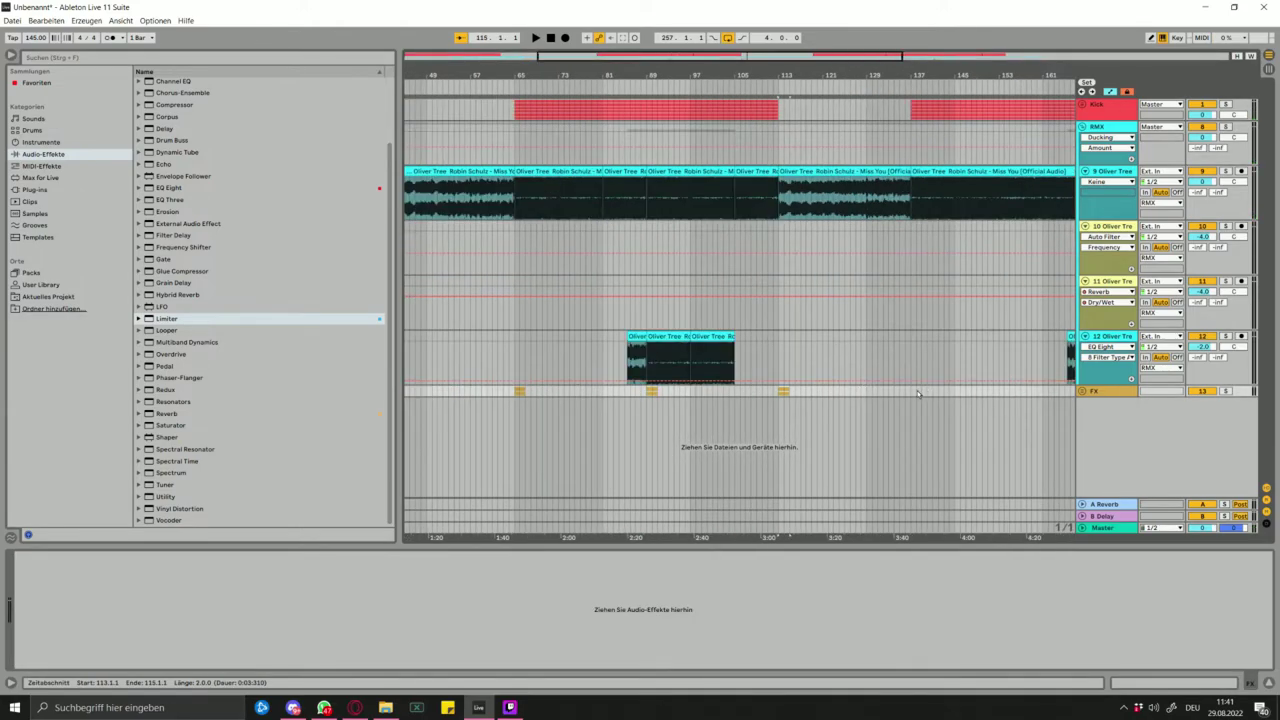
{"action": "scroll", "coordinate": [916, 391], "scroll_direction": "down", "scroll_amount": 5}
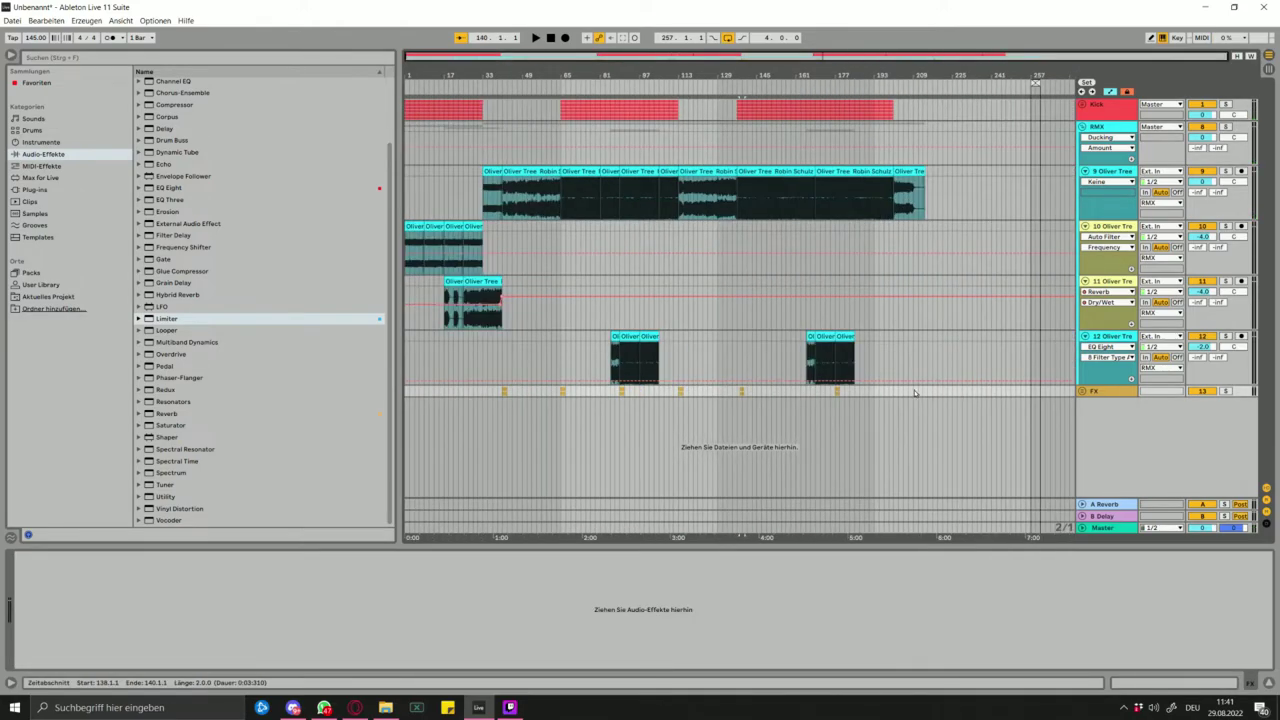
{"action": "scroll", "coordinate": [820, 388], "scroll_direction": "up", "scroll_amount": 5}
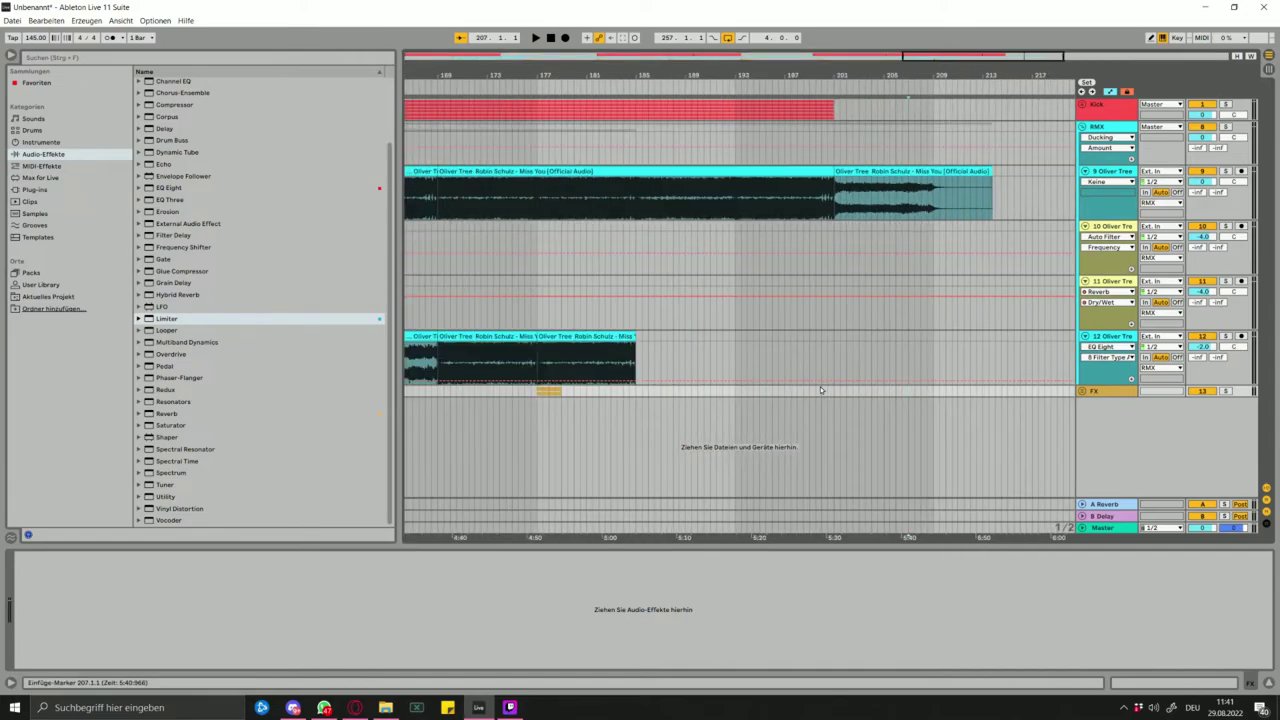
{"action": "scroll", "coordinate": [810, 389], "scroll_direction": "down", "scroll_amount": 5}
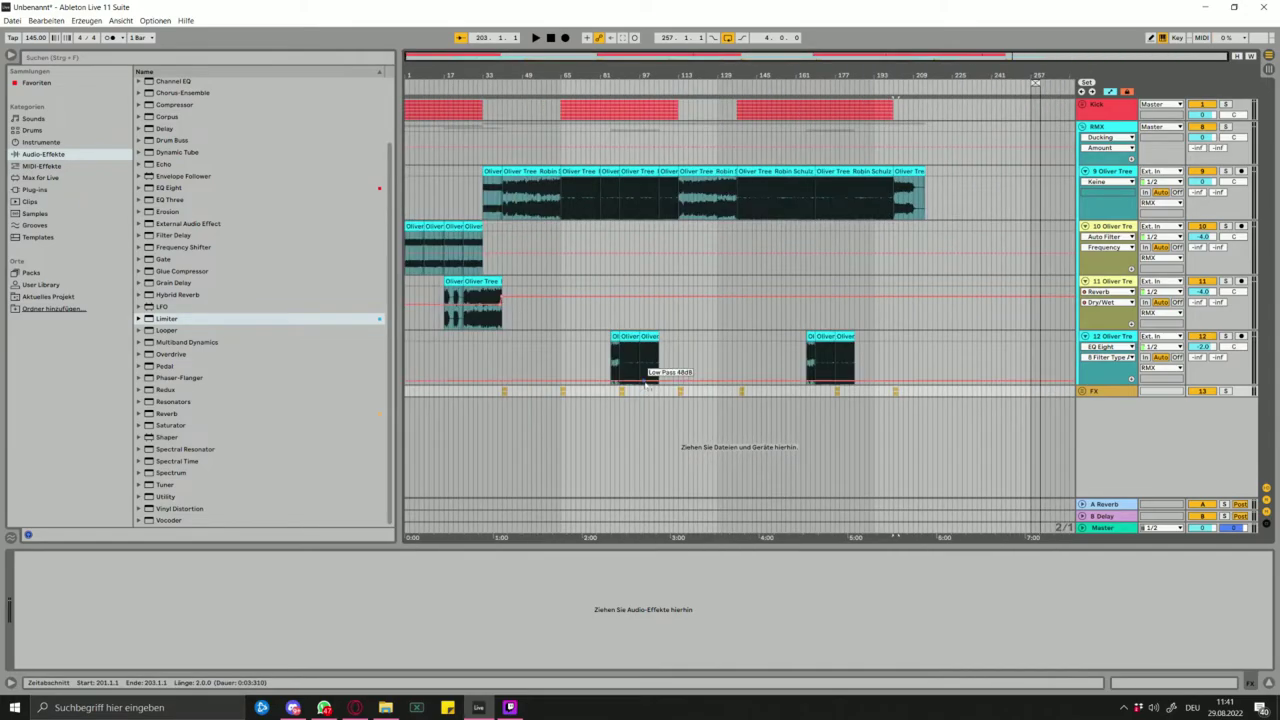
- Play the arrangement from 83.1.1 and apply the RMX group's track colour to its grouped tracks and clips
{"action": "scroll", "coordinate": [602, 401], "scroll_direction": "up", "scroll_amount": 5}
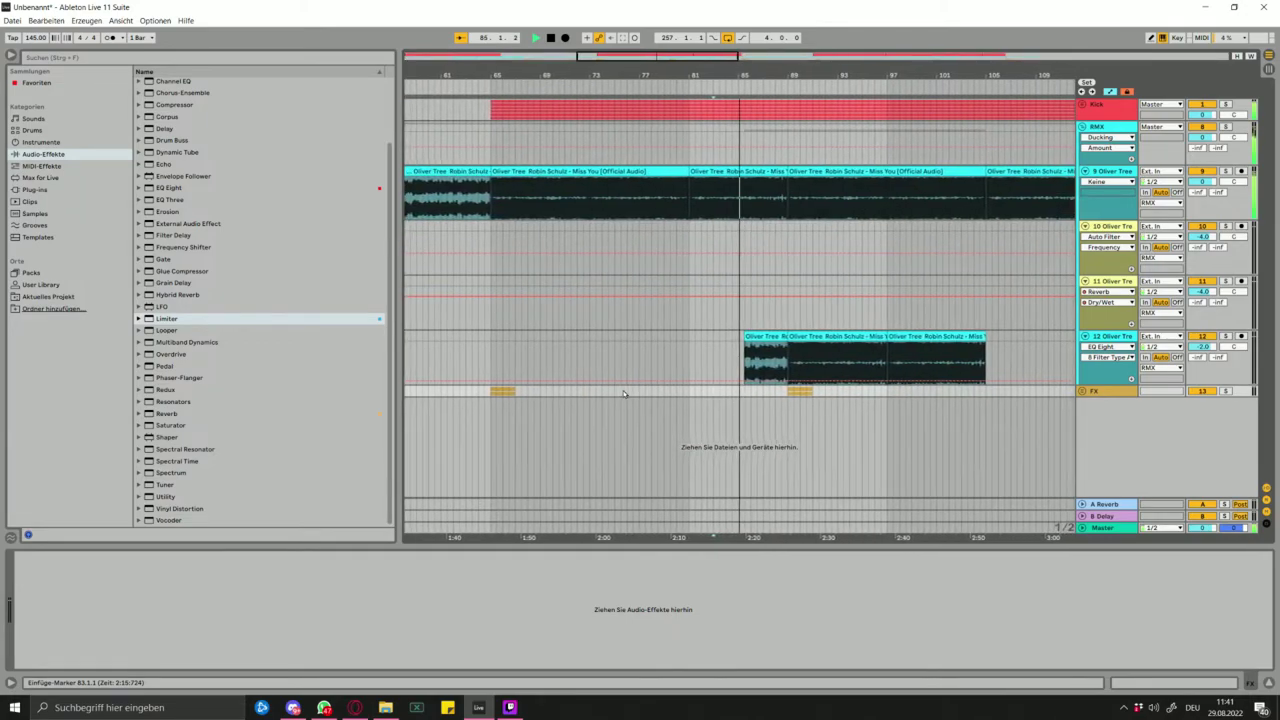
{"action": "right_click", "coordinate": [1098, 131]}
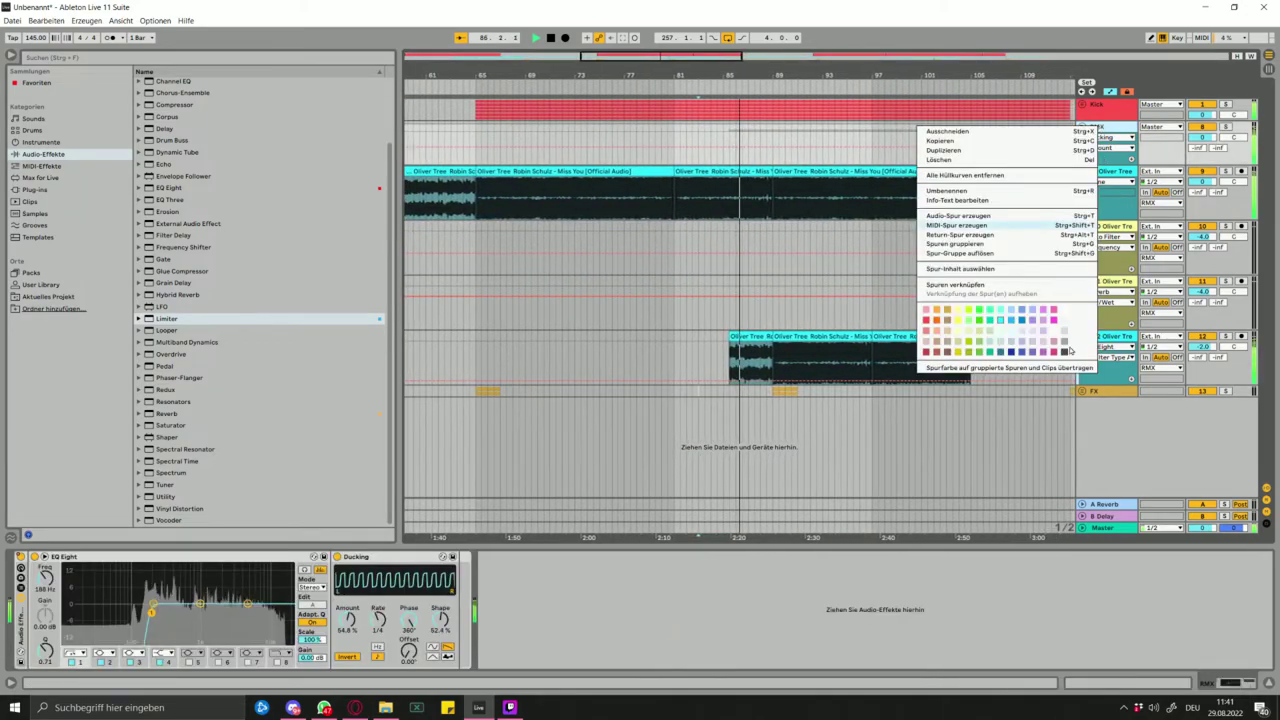
{"action": "left_click", "coordinate": [1065, 312]}
{"action": "scroll", "coordinate": [988, 272], "scroll_direction": "down", "scroll_amount": 4}
{"action": "scroll", "coordinate": [988, 272], "scroll_direction": "down", "scroll_amount": 3}
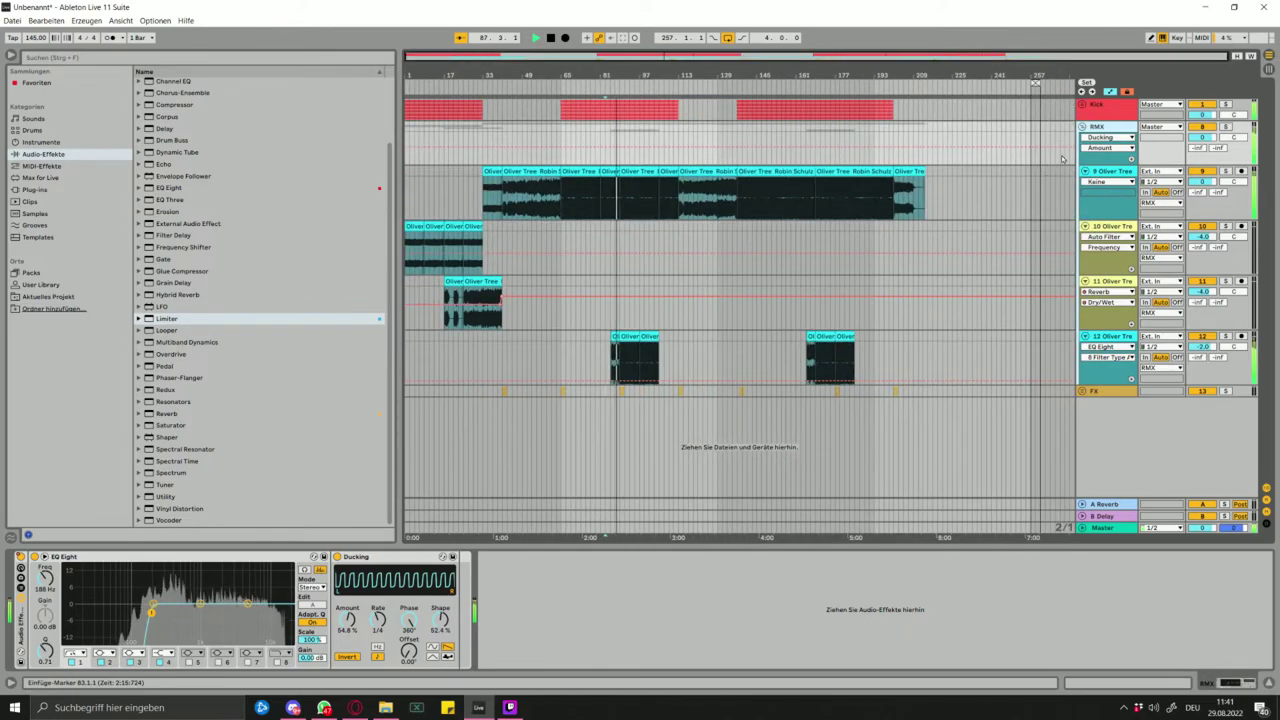
{"action": "left_click", "coordinate": [1000, 146]}
{"action": "right_click", "coordinate": [1112, 125]}
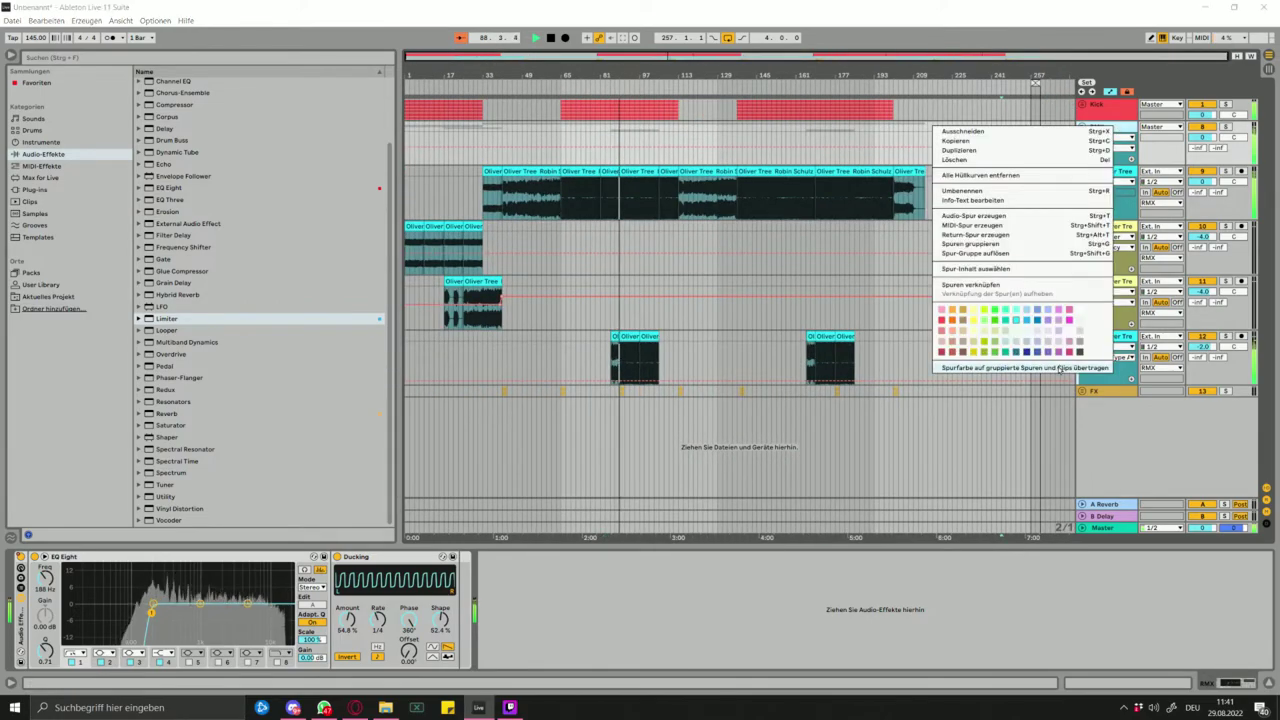
{"action": "left_click", "coordinate": [1062, 368]}
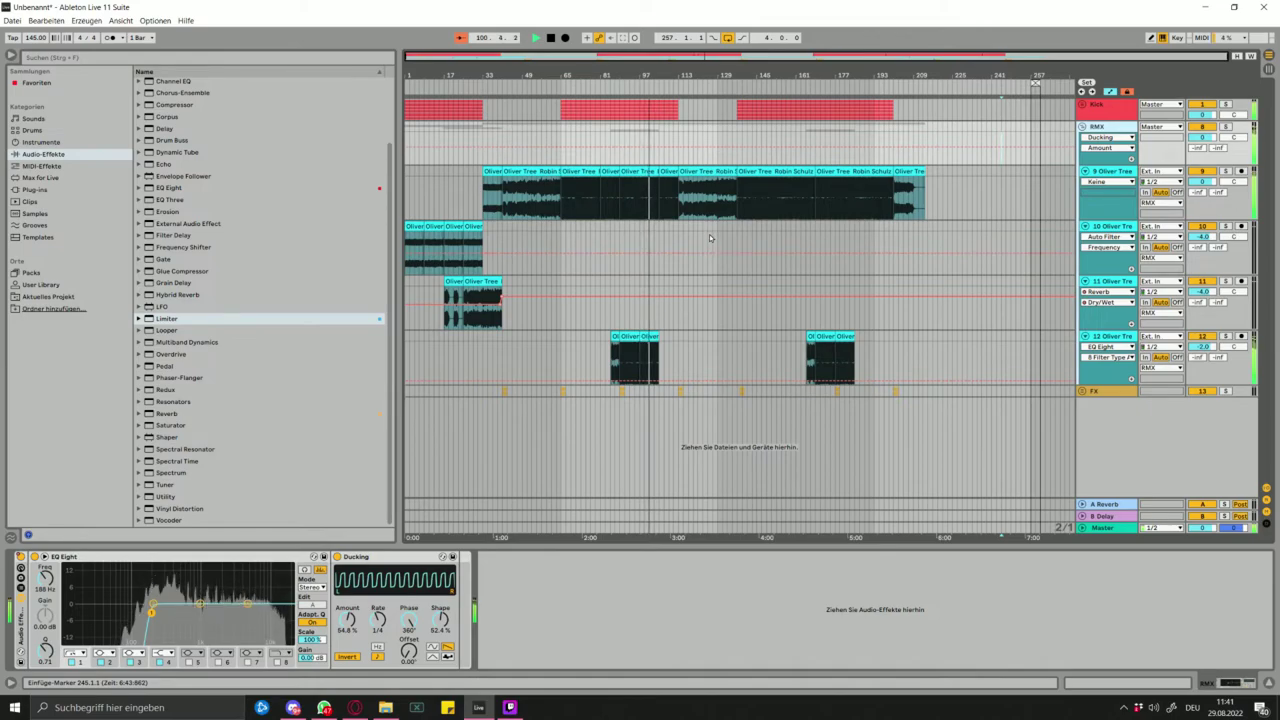
- Hide the automation and delete the Kick group's clips for one bar, from 104.1.1 to 105.1.1
{"action": "scroll", "coordinate": [659, 149], "scroll_direction": "up", "scroll_amount": 10}
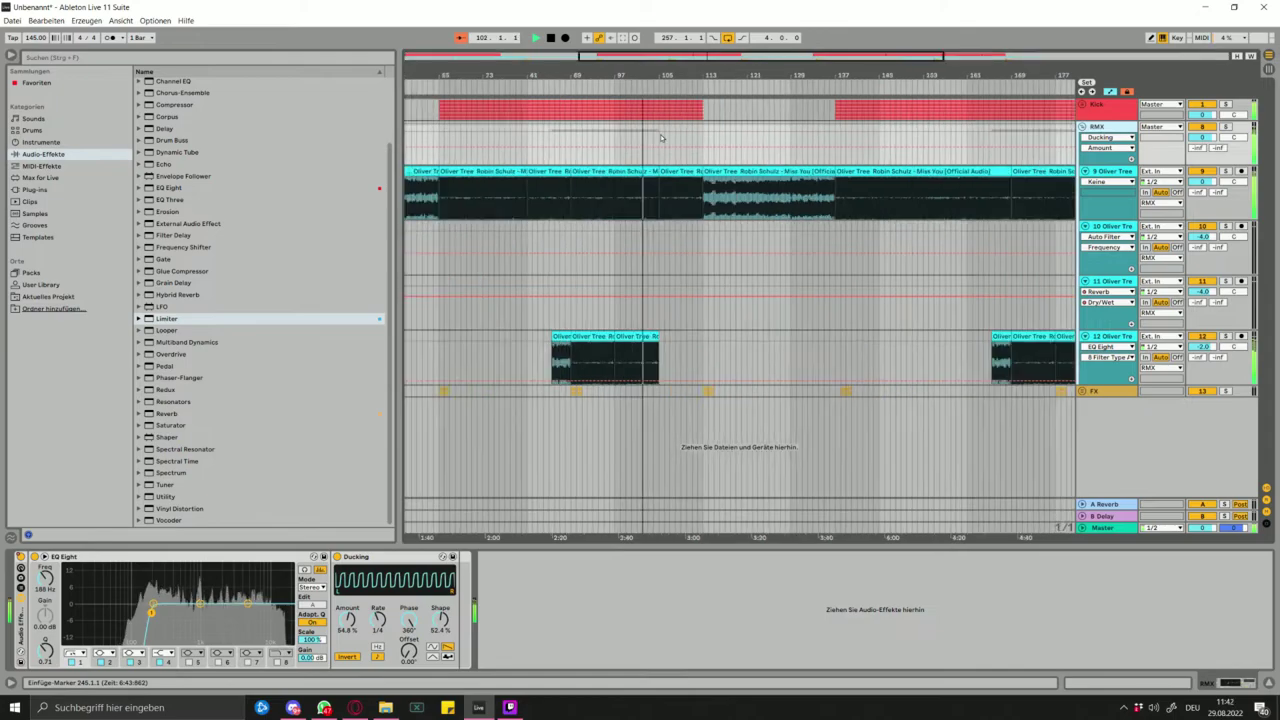
{"action": "key", "text": "a"}
{"action": "key", "text": "a"}
{"action": "left_click_drag", "start_coordinate": [659, 128], "coordinate": [599, 108]}
{"action": "left_click", "coordinate": [600, 108]}
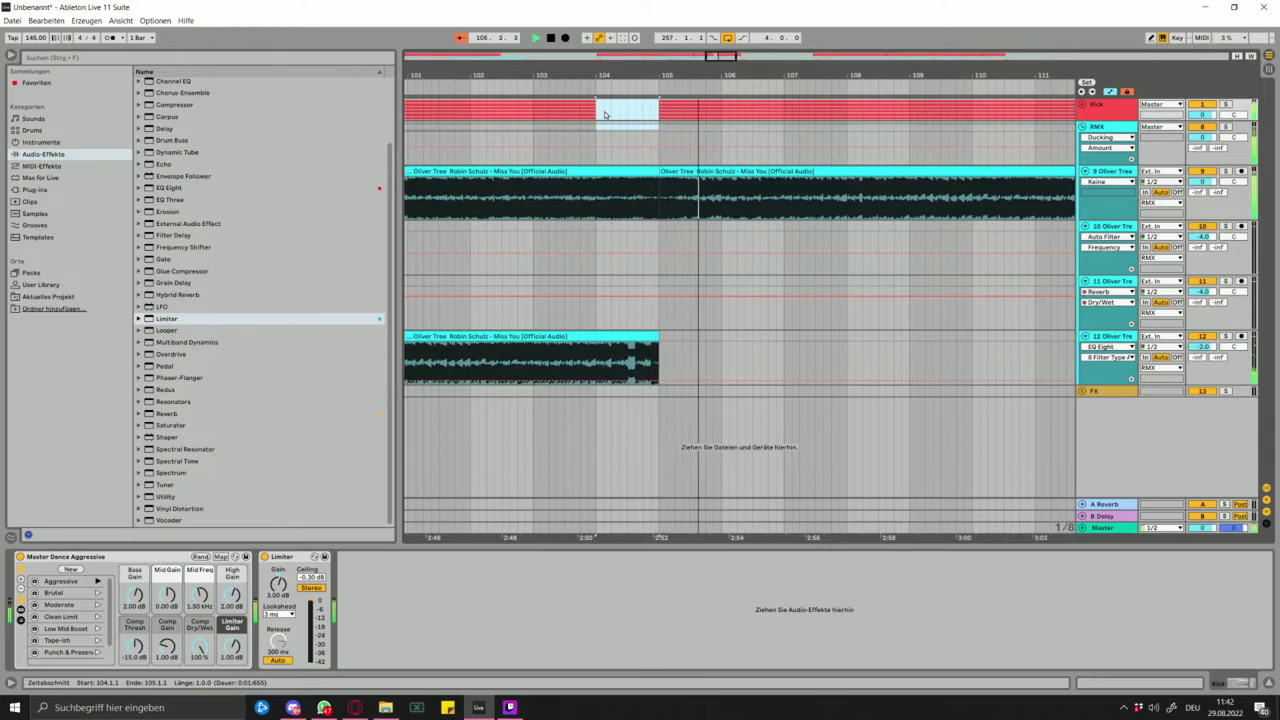
- Delete the last half bar of the intro's kick before bars 9, 17 and 25
{"action": "scroll", "coordinate": [590, 122], "scroll_direction": "down", "scroll_amount": 15}
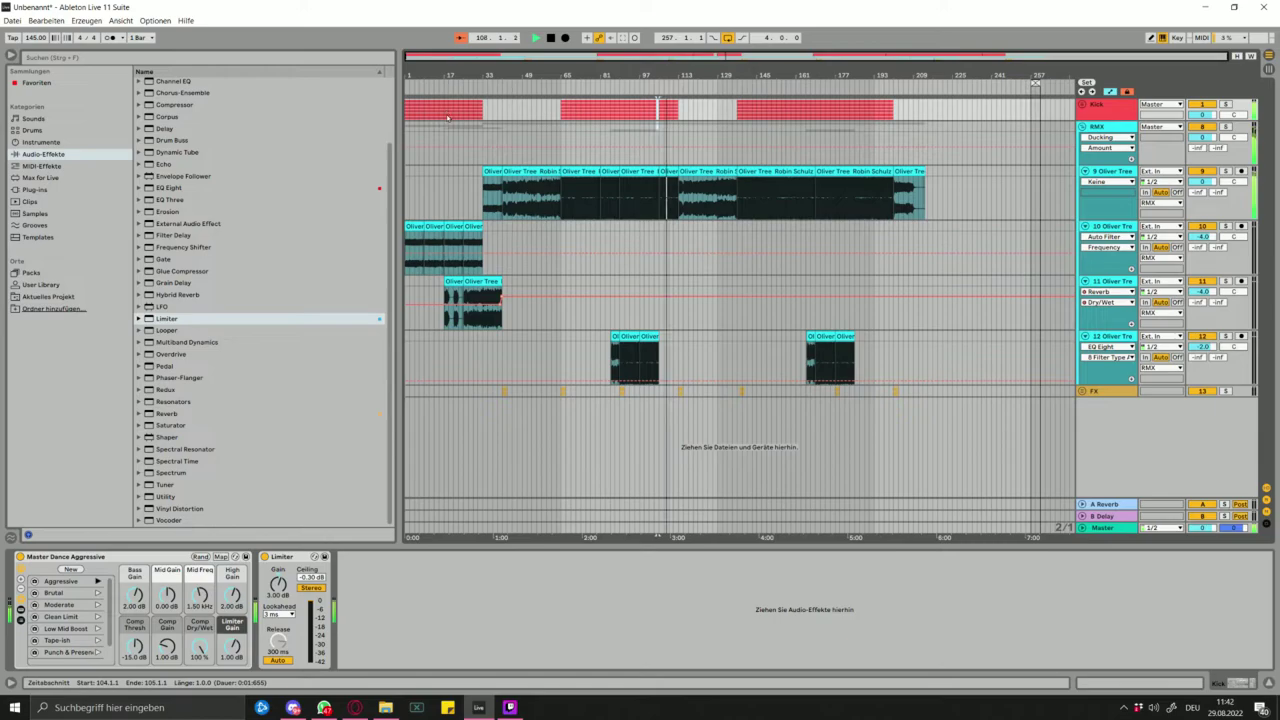
{"action": "scroll", "coordinate": [459, 128], "scroll_direction": "up", "scroll_amount": 10}
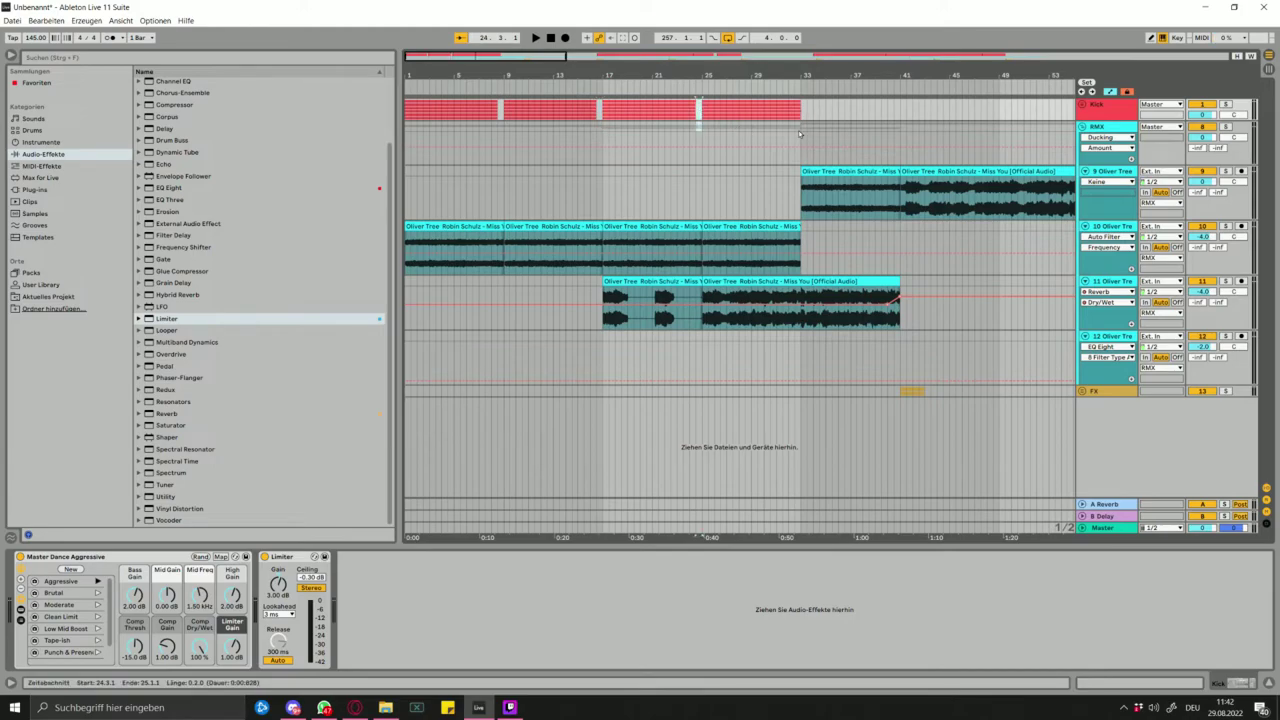
- Unfold the Kick group and collapse all of its tracks except the first
{"action": "scroll", "coordinate": [799, 133], "scroll_direction": "up", "scroll_amount": 3}
{"action": "left_click", "coordinate": [1081, 104]}
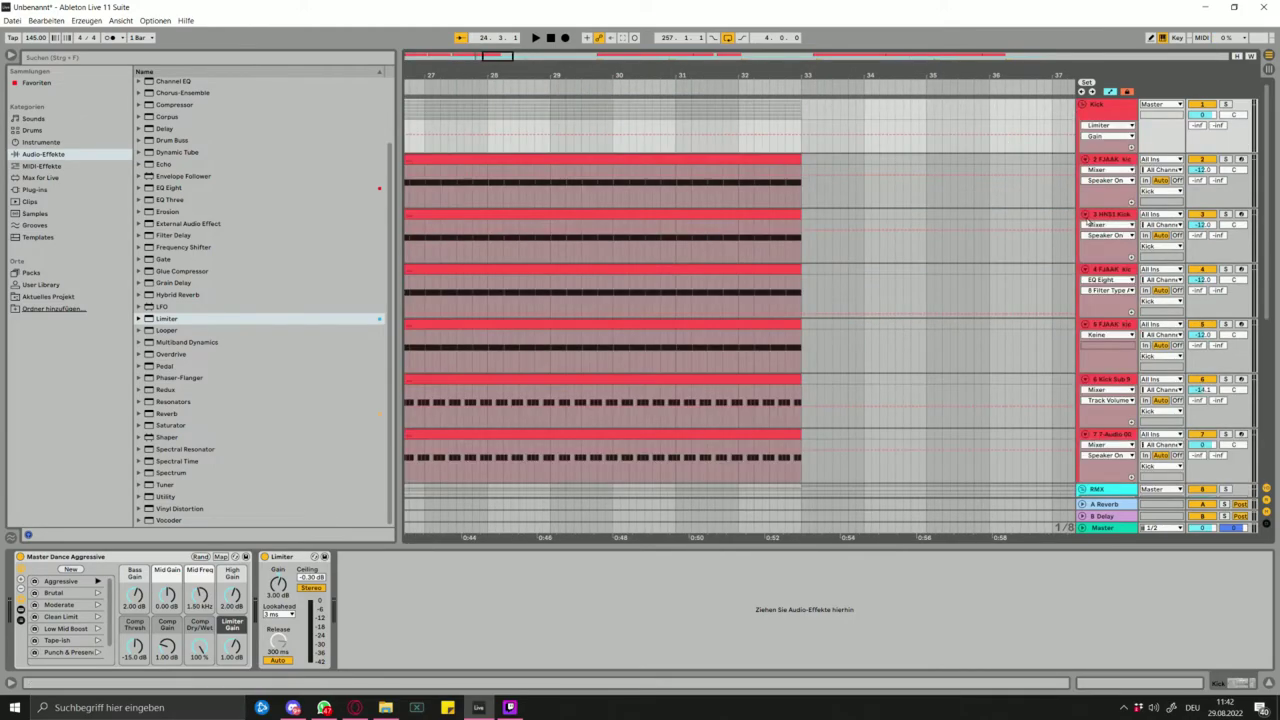
{"action": "left_click", "coordinate": [1085, 215], "text": "alt"}
{"action": "left_click", "coordinate": [1085, 159]}
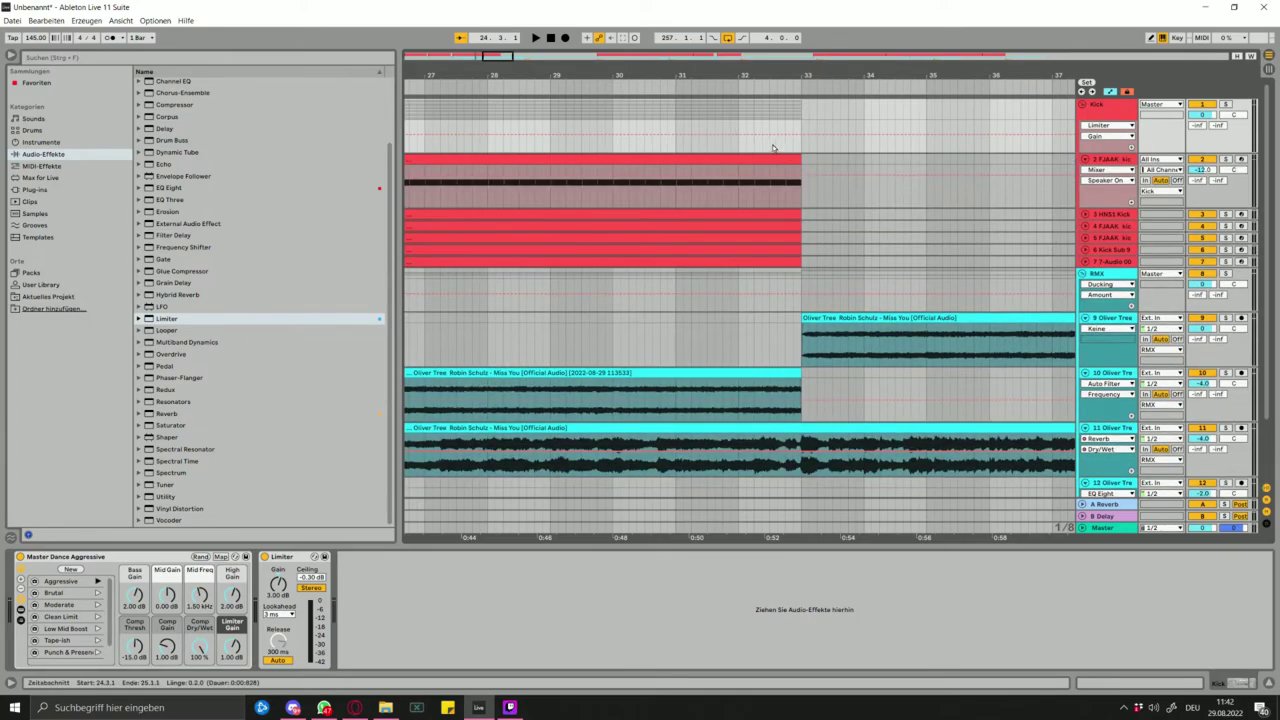
- Repeat an eighth-note kick slice across all kick tracks from 32.3.3 to 33.1.1 and play the roll from 32.1.1
{"action": "left_click", "coordinate": [779, 263]}
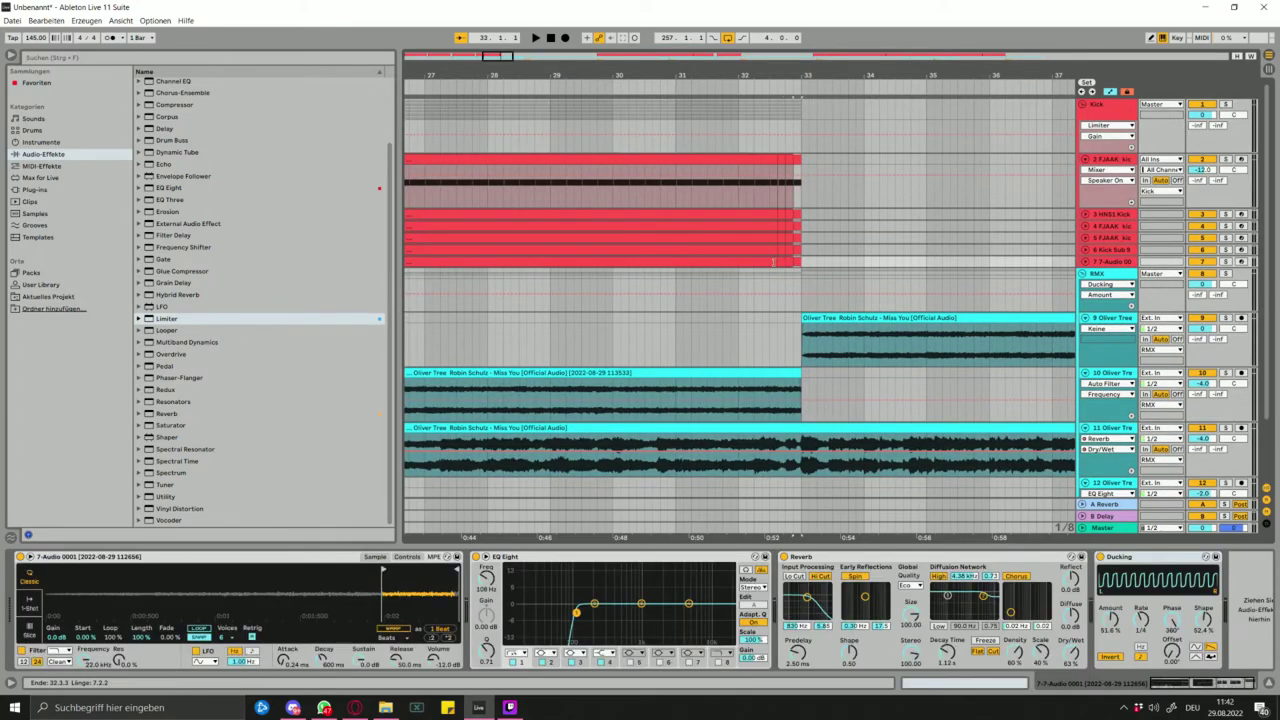
{"action": "left_click", "coordinate": [774, 275]}
{"action": "key", "text": "space"}
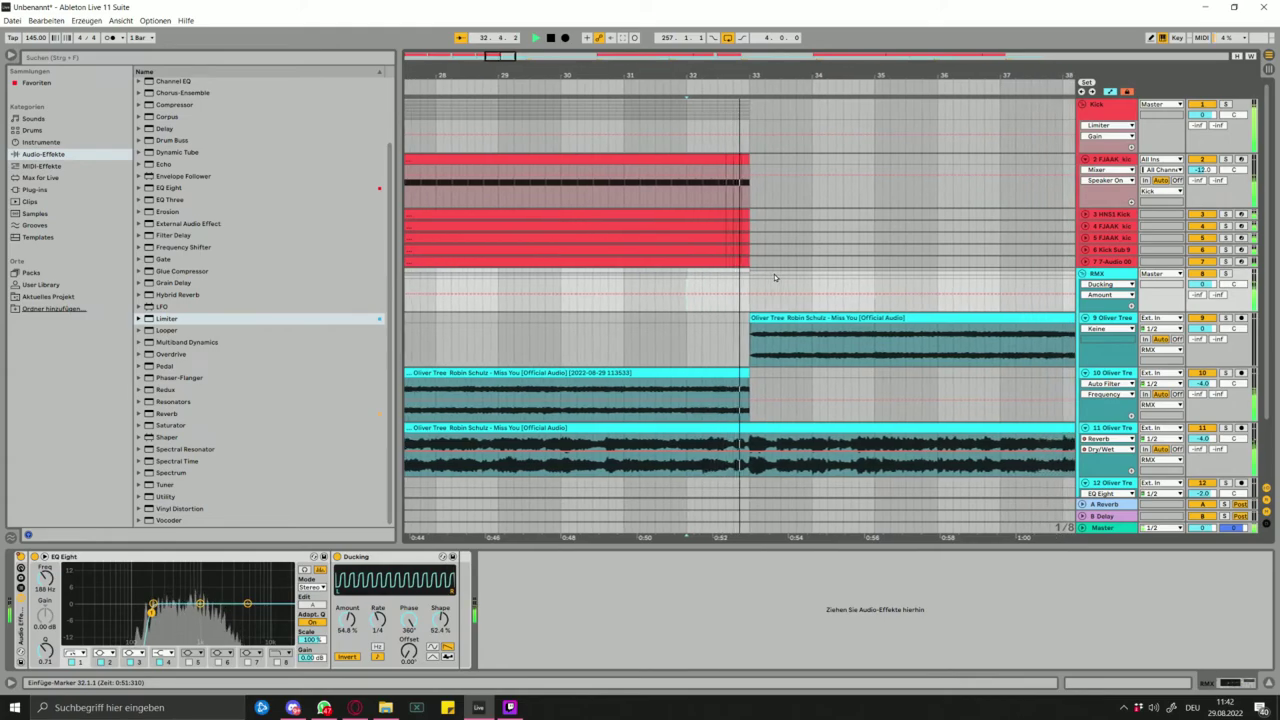
- Duplicate the eighth-note kick slice at 65.1.1 three times on all kick tracks and play the drop entry from 64.3.3
{"action": "scroll", "coordinate": [741, 284], "scroll_direction": "down", "scroll_amount": 8}
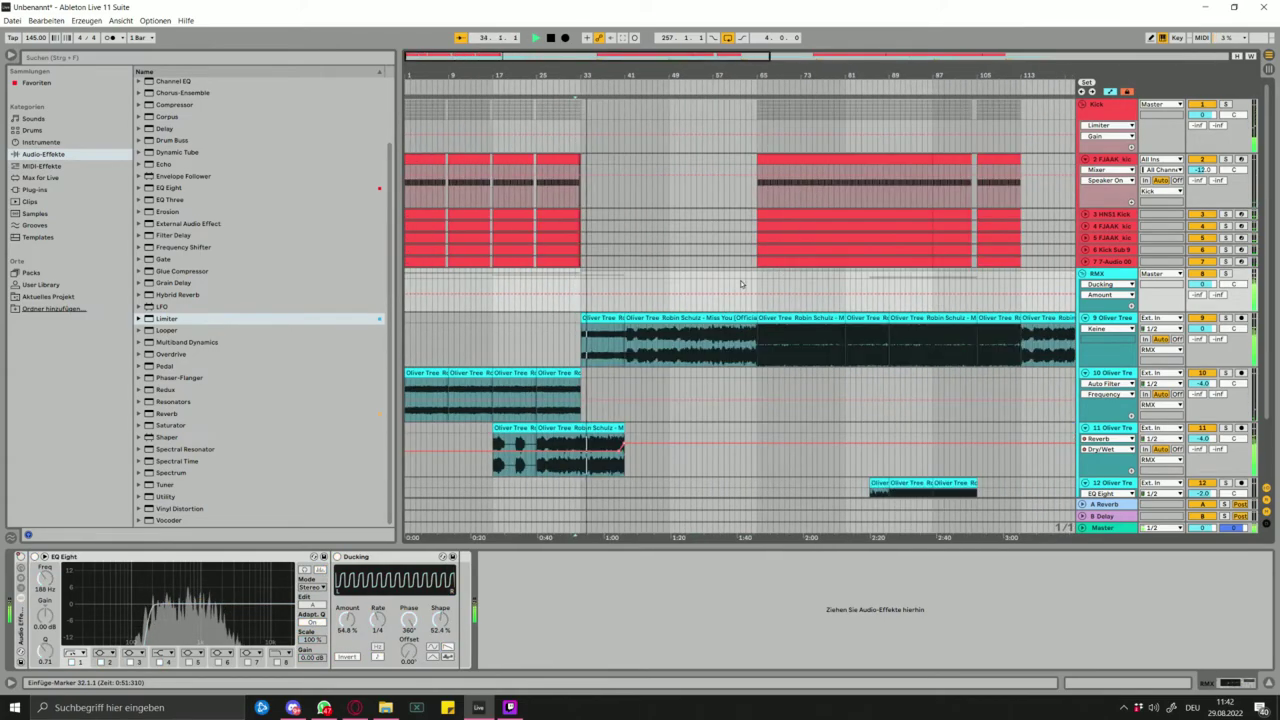
{"action": "left_click", "coordinate": [758, 281]}
{"action": "scroll", "coordinate": [760, 279], "scroll_direction": "up", "scroll_amount": 10}
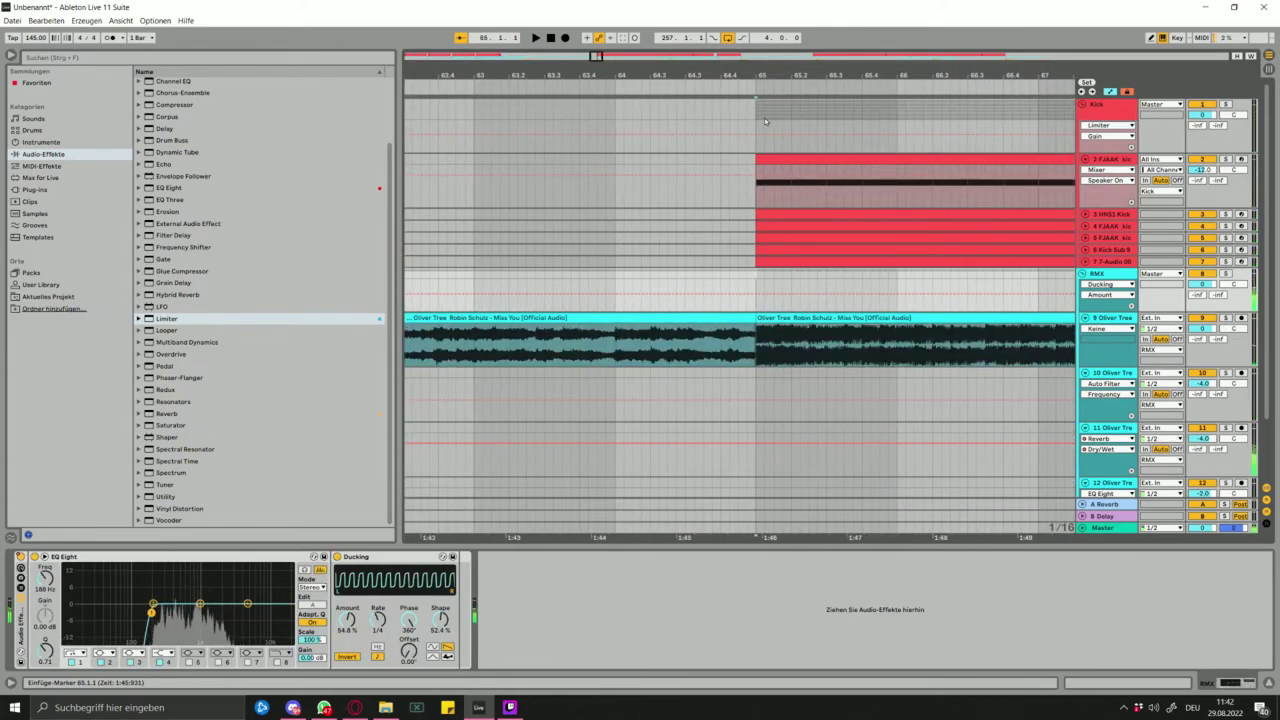
{"action": "left_click_drag", "start_coordinate": [757, 119], "coordinate": [770, 239]}
{"action": "key", "text": "ctrl+d"}
{"action": "key", "text": "ctrl+d"}
{"action": "key", "text": "ctrl+d"}
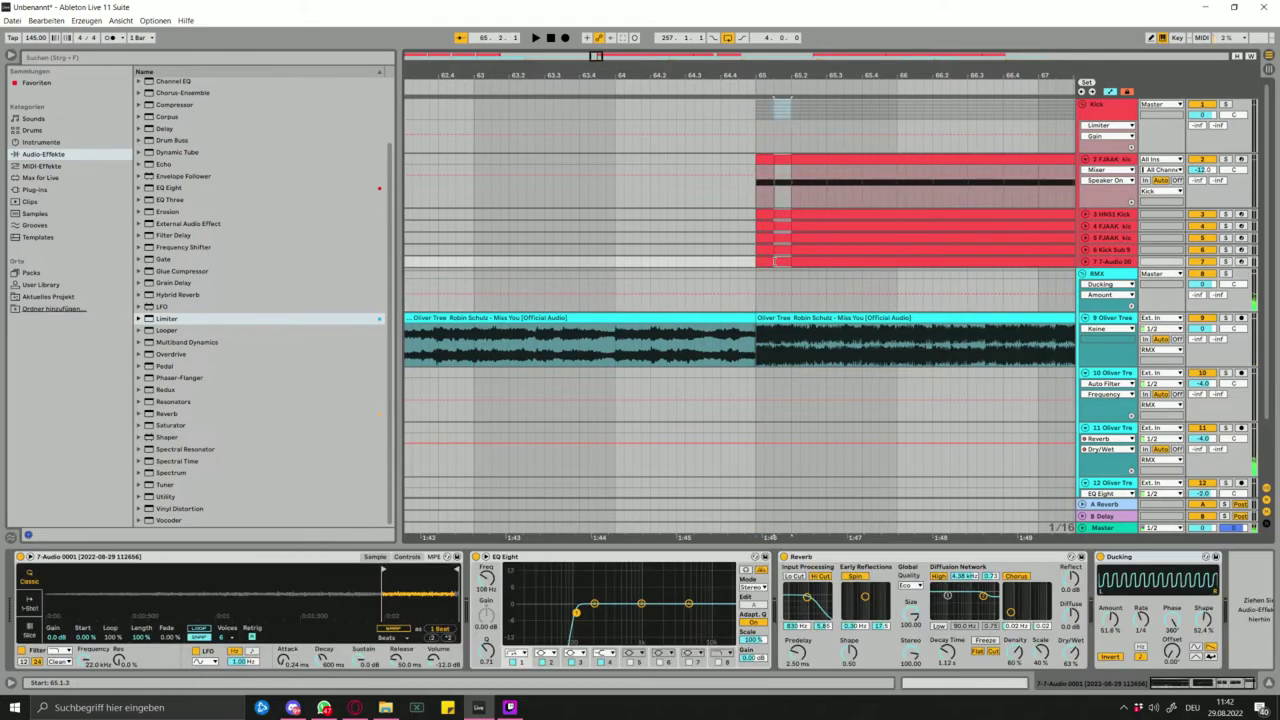
{"action": "left_click", "coordinate": [700, 238]}
{"action": "key", "text": "space"}
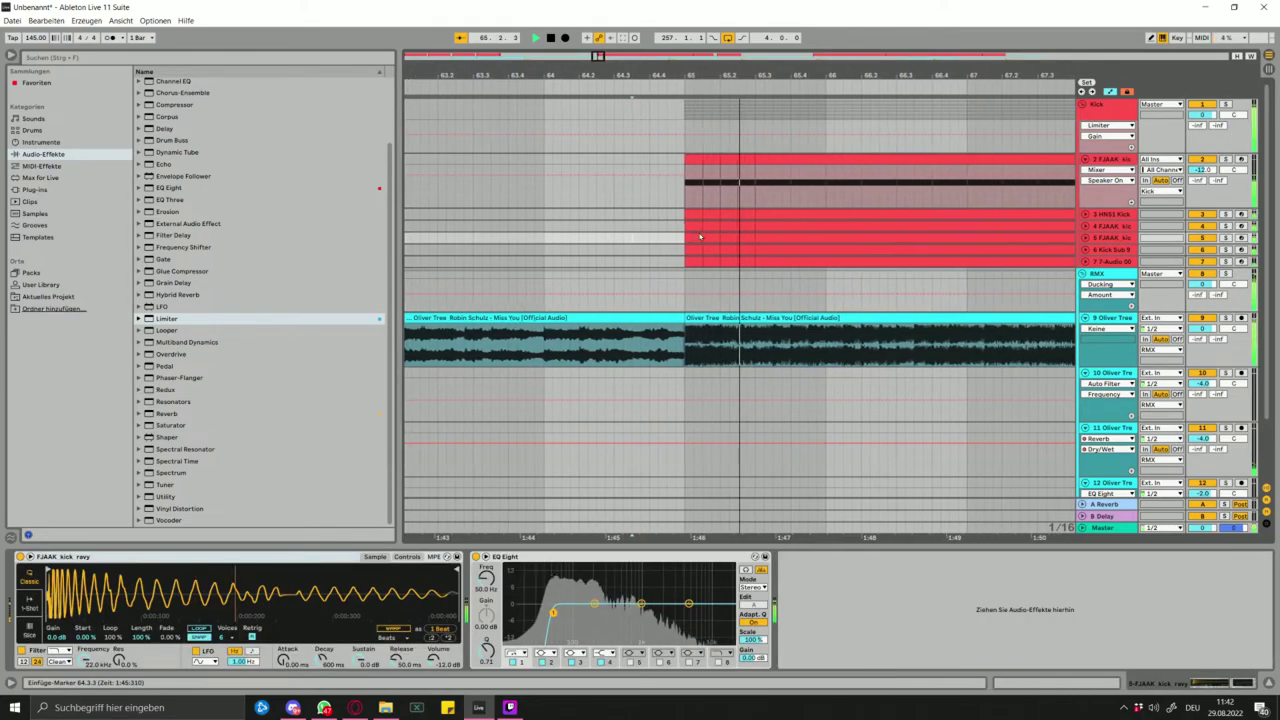
- Repeat an eighth-note kick slice from 68.4.3 to 69.1.1 and play the drop from 64.3.1
{"action": "scroll", "coordinate": [700, 237], "scroll_direction": "down", "scroll_amount": 3}
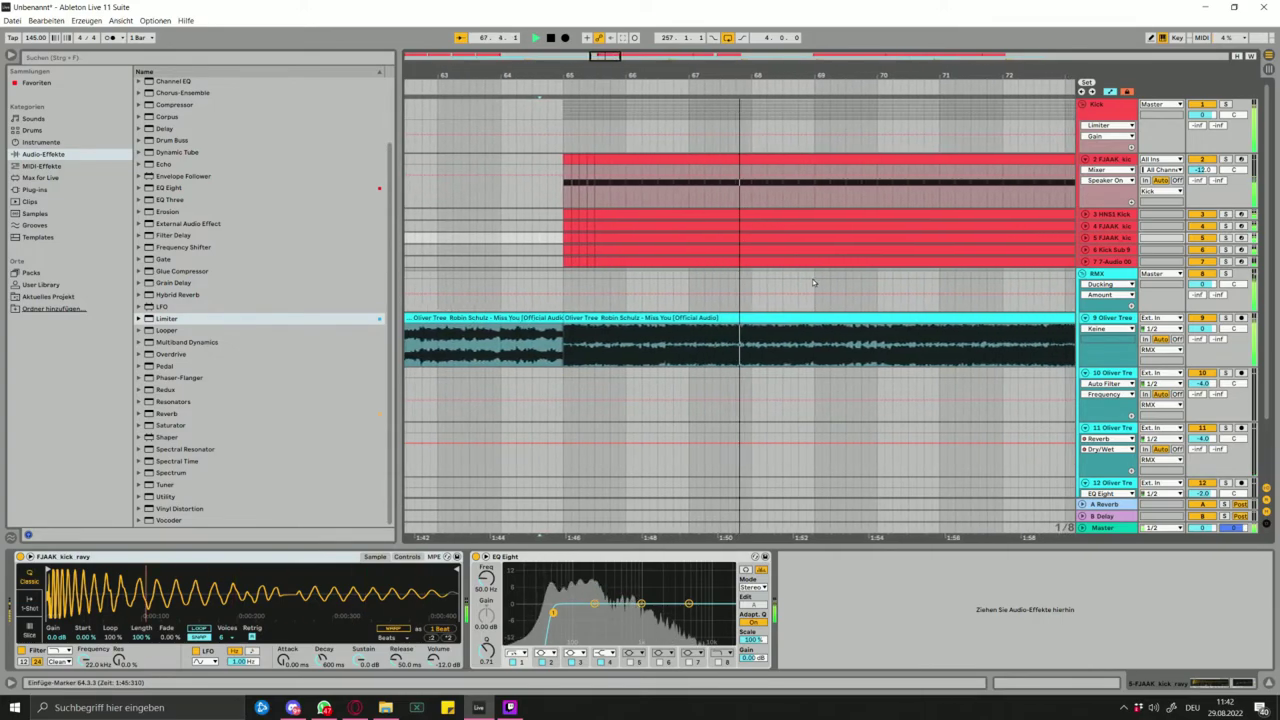
{"action": "left_click_drag", "start_coordinate": [767, 274], "coordinate": [767, 165]}
{"action": "key", "text": "space"}
{"action": "left_click", "coordinate": [493, 137]}
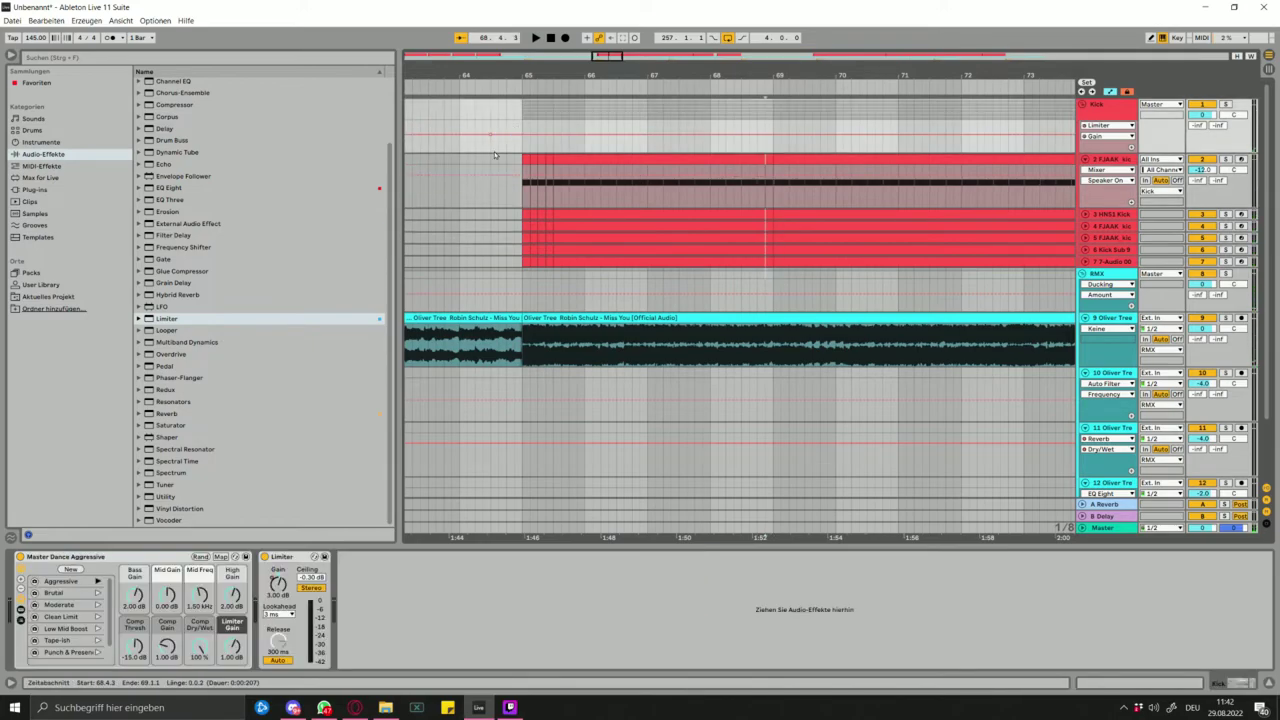
{"action": "key", "text": "space"}
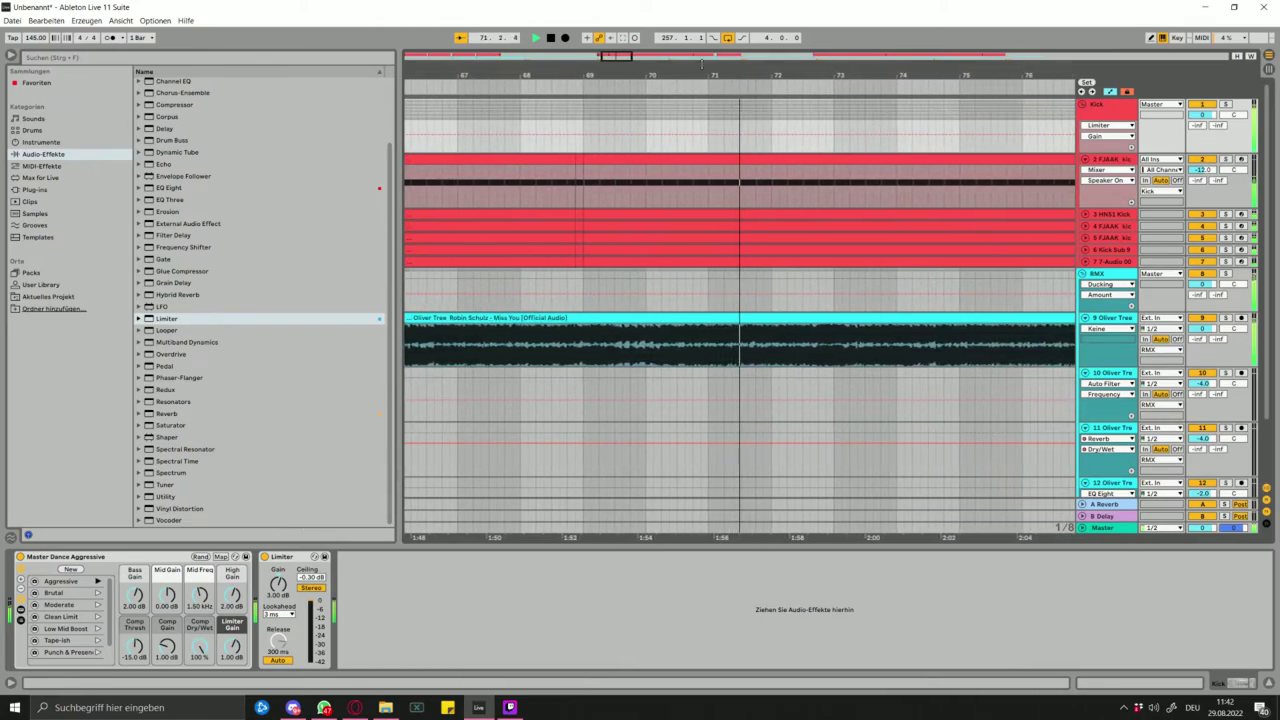
- Narrow the browser to give the arrangement more width
{"action": "left_click_drag", "start_coordinate": [397, 212], "coordinate": [282, 212]}
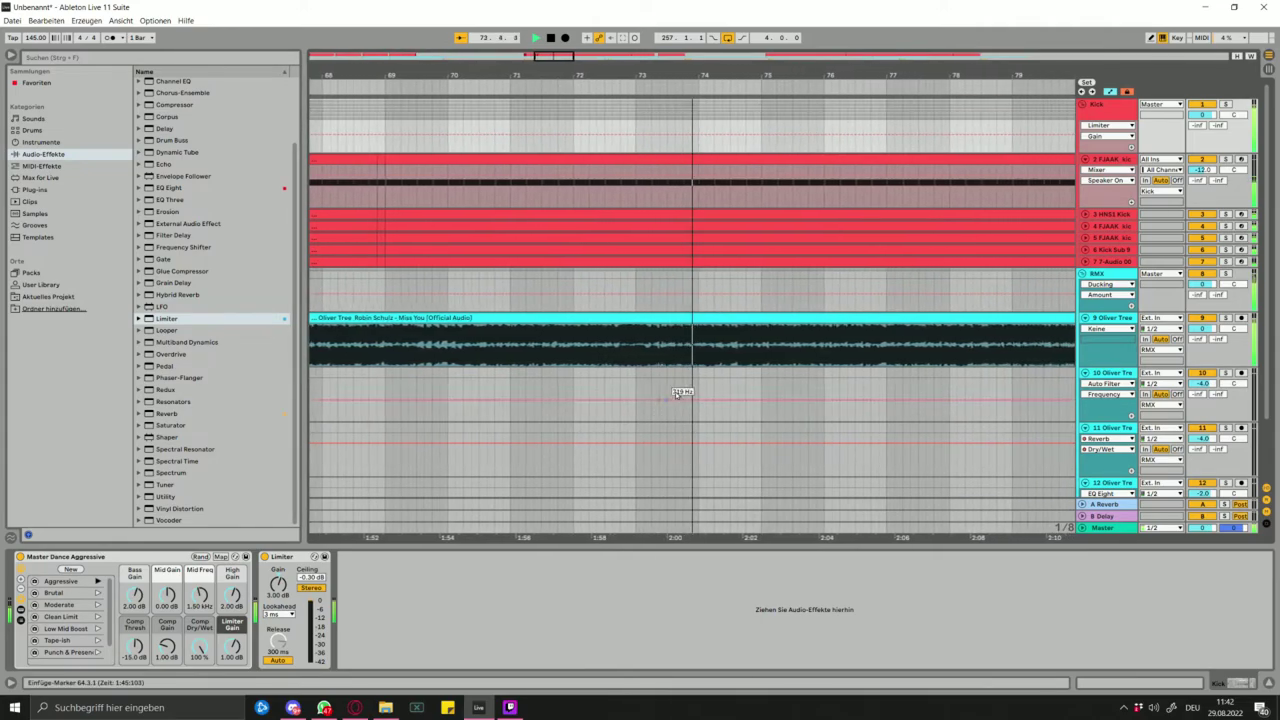
{"action": "scroll", "coordinate": [672, 368], "scroll_direction": "down", "scroll_amount": 5}
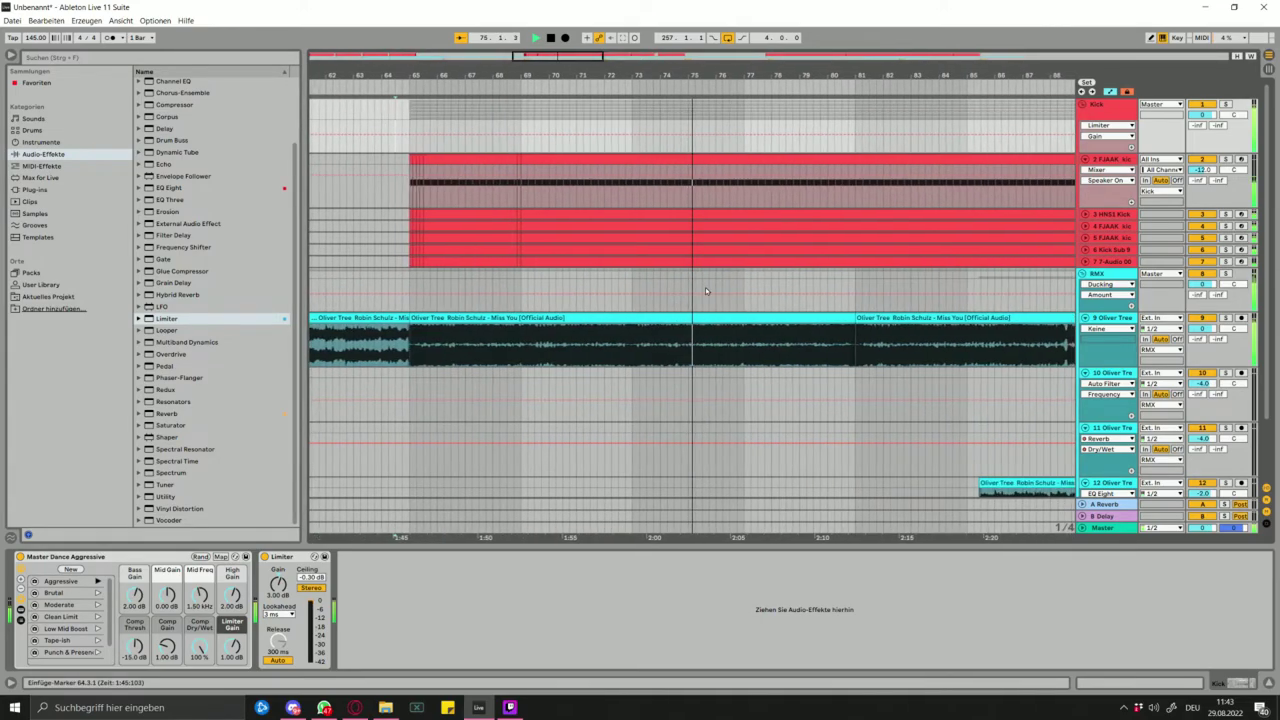
{"action": "scroll", "coordinate": [753, 266], "scroll_direction": "up", "scroll_amount": 3}
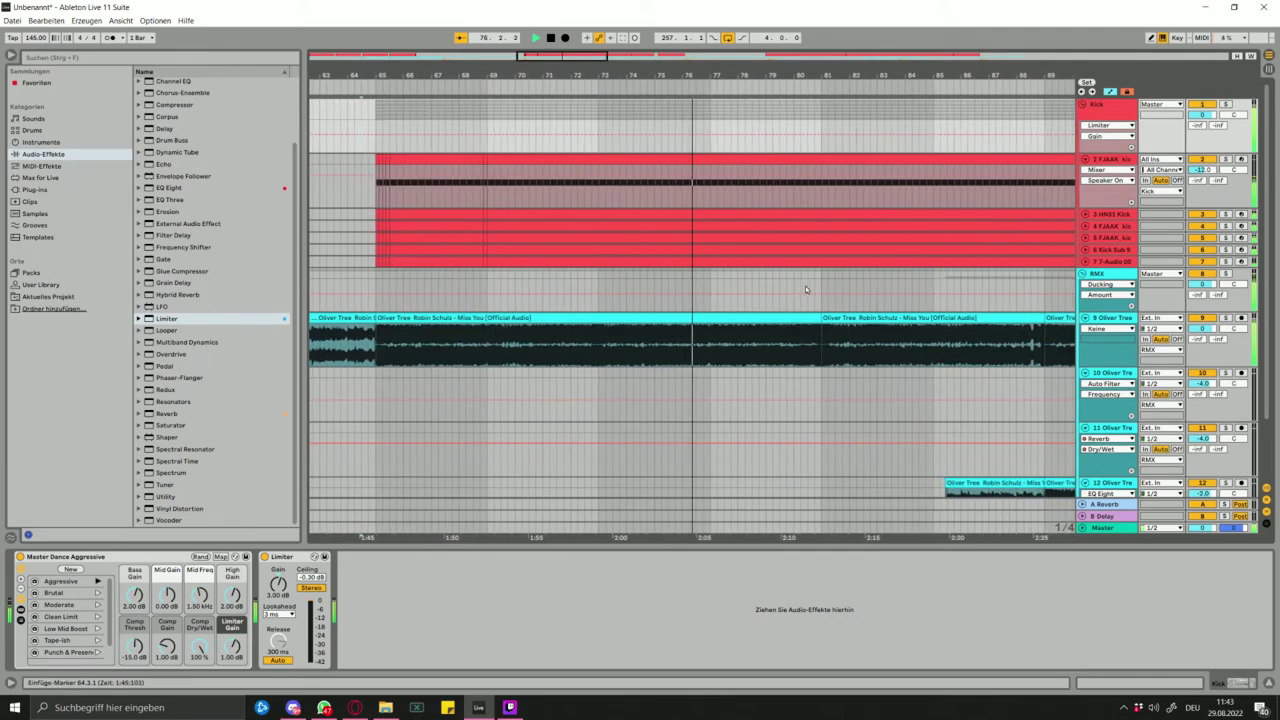
- Delete the kick from 80.3.1 to 81.1.1 and duplicate the eighth-note kick slice at 81.1.1 once
{"action": "mouse_move", "coordinate": [809, 192]}
{"action": "left_mouse_down"}
{"action": "mouse_move", "coordinate": [810, 277]}
{"action": "mouse_move", "coordinate": [801, 192]}
{"action": "left_mouse_up"}
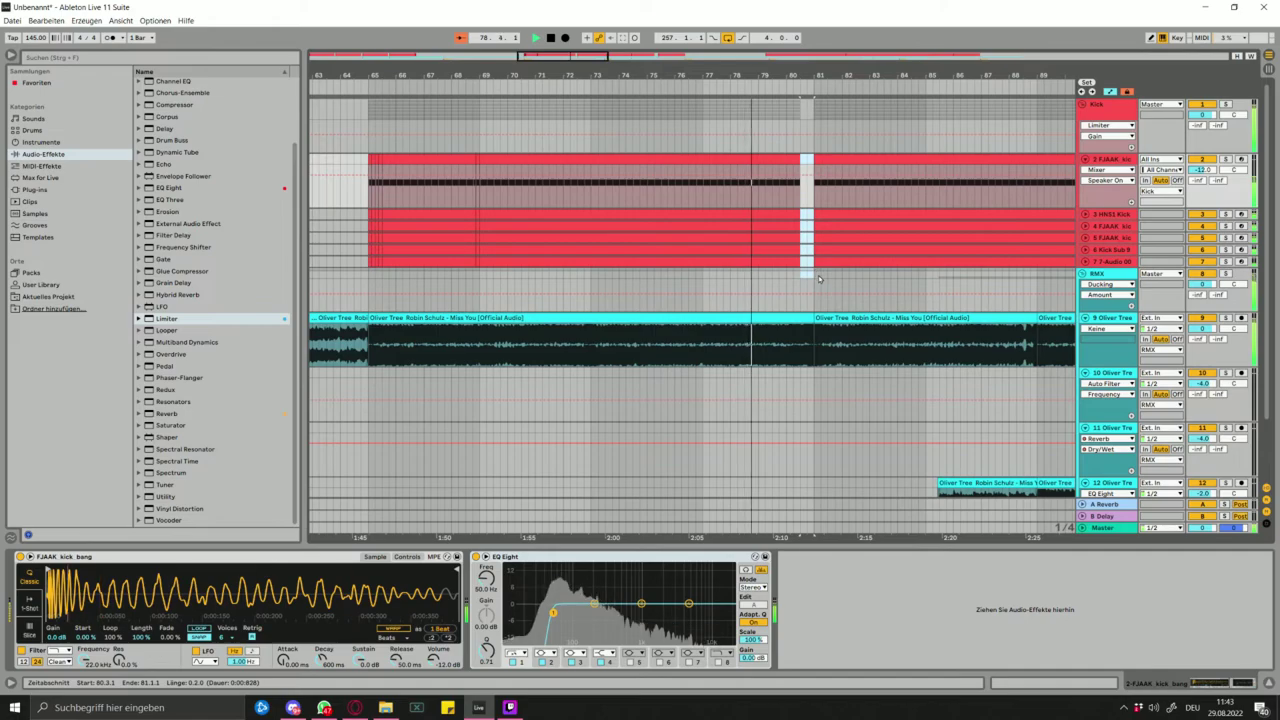
{"action": "scroll", "coordinate": [815, 270], "scroll_direction": "up", "scroll_amount": 2}
{"action": "left_click_drag", "start_coordinate": [814, 277], "coordinate": [819, 192]}
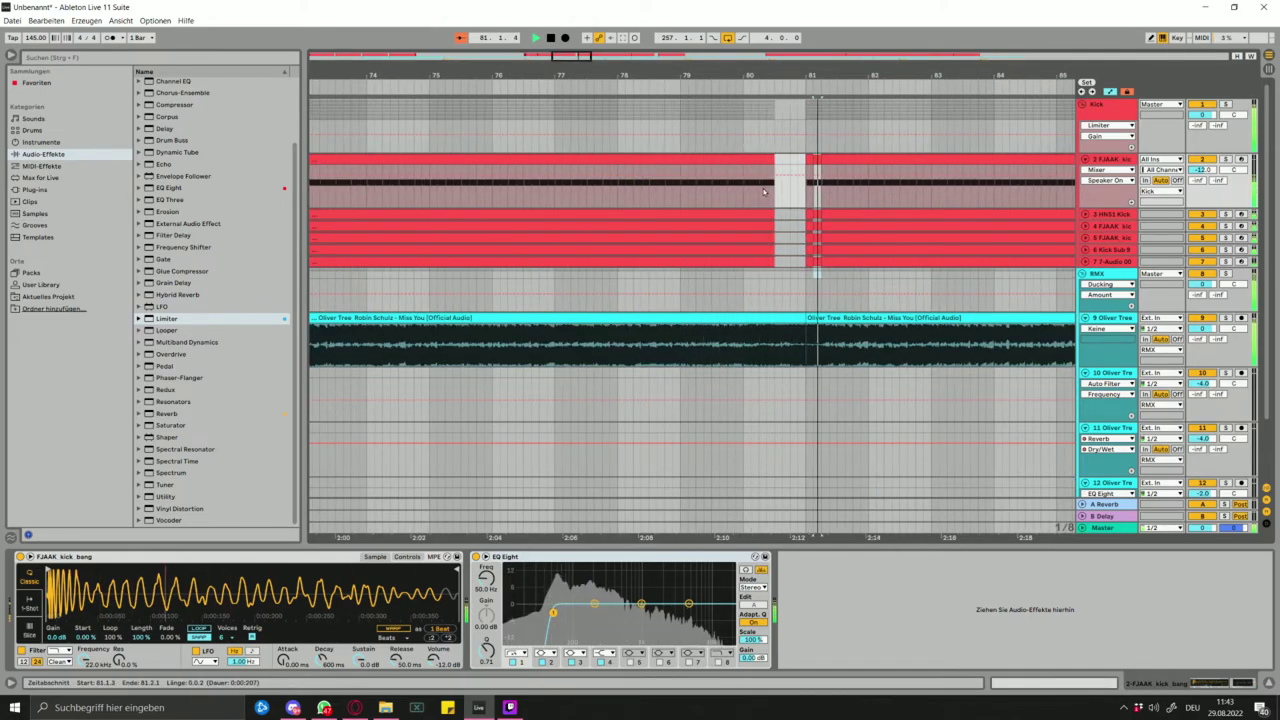
- Delete the clips on all kick tracks from 88.1.1 to 89.1.1
{"action": "scroll", "coordinate": [845, 208], "scroll_direction": "down", "scroll_amount": 4}
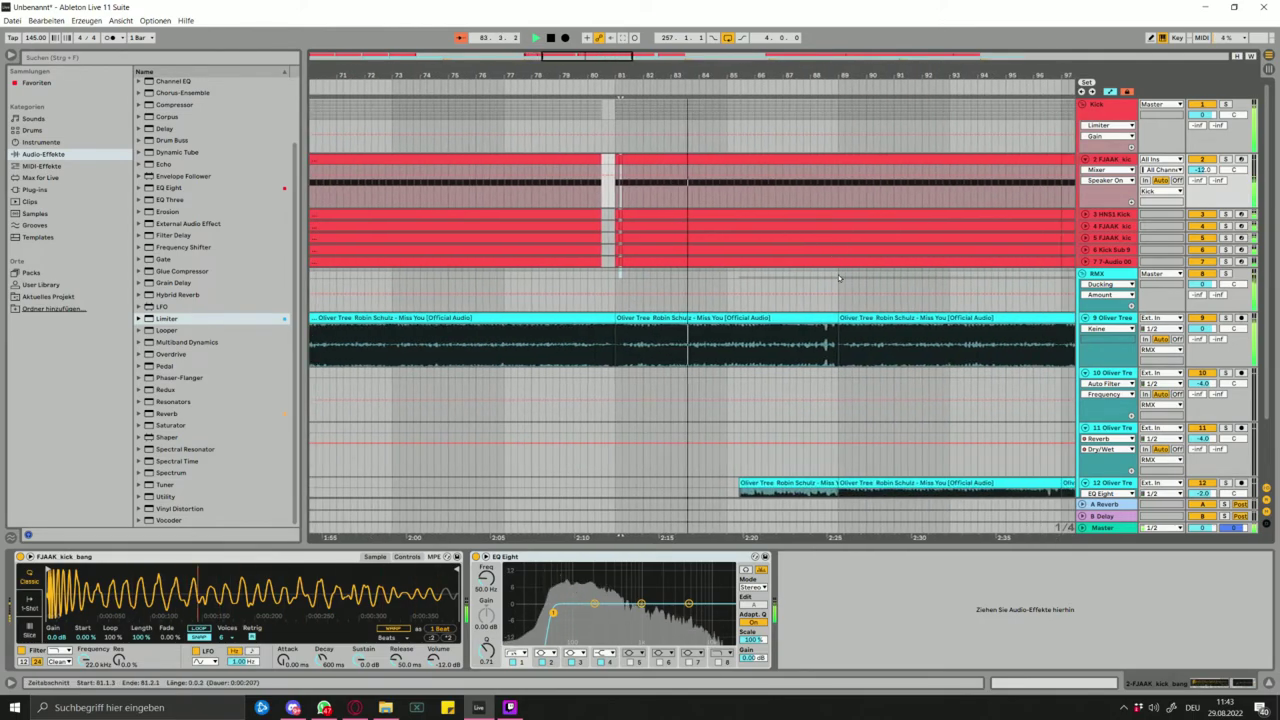
{"action": "left_click_drag", "start_coordinate": [838, 270], "coordinate": [815, 162]}
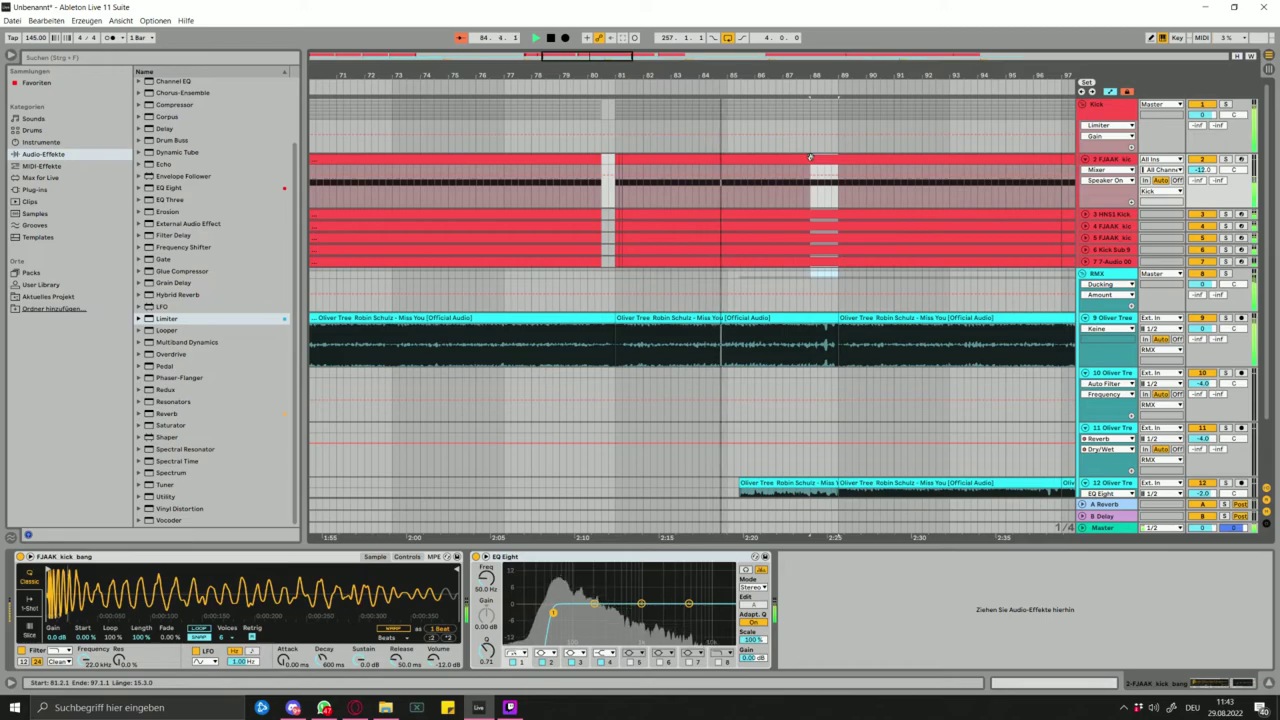
{"action": "key", "text": "Delete"}
- Copy the eighth-note kick slice at 89.1.1 into the gap at 88.3.1, 88.4.1 and 88.4.3, and play the fill from 88.2.2
{"action": "scroll", "coordinate": [778, 281], "scroll_direction": "up", "scroll_amount": 4}
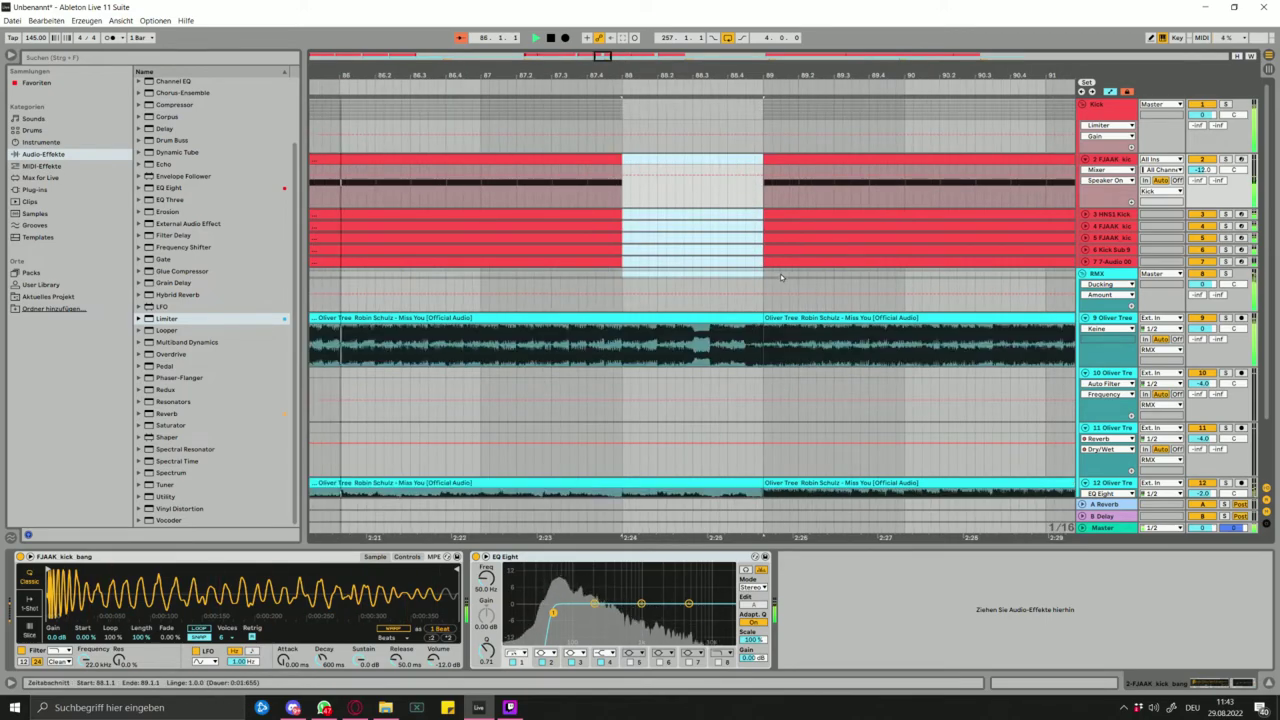
{"action": "left_click_drag", "start_coordinate": [781, 276], "coordinate": [765, 165]}
{"action": "key", "text": "ctrl+c"}
{"action": "left_click", "coordinate": [727, 194]}
{"action": "key", "text": "ctrl+v"}
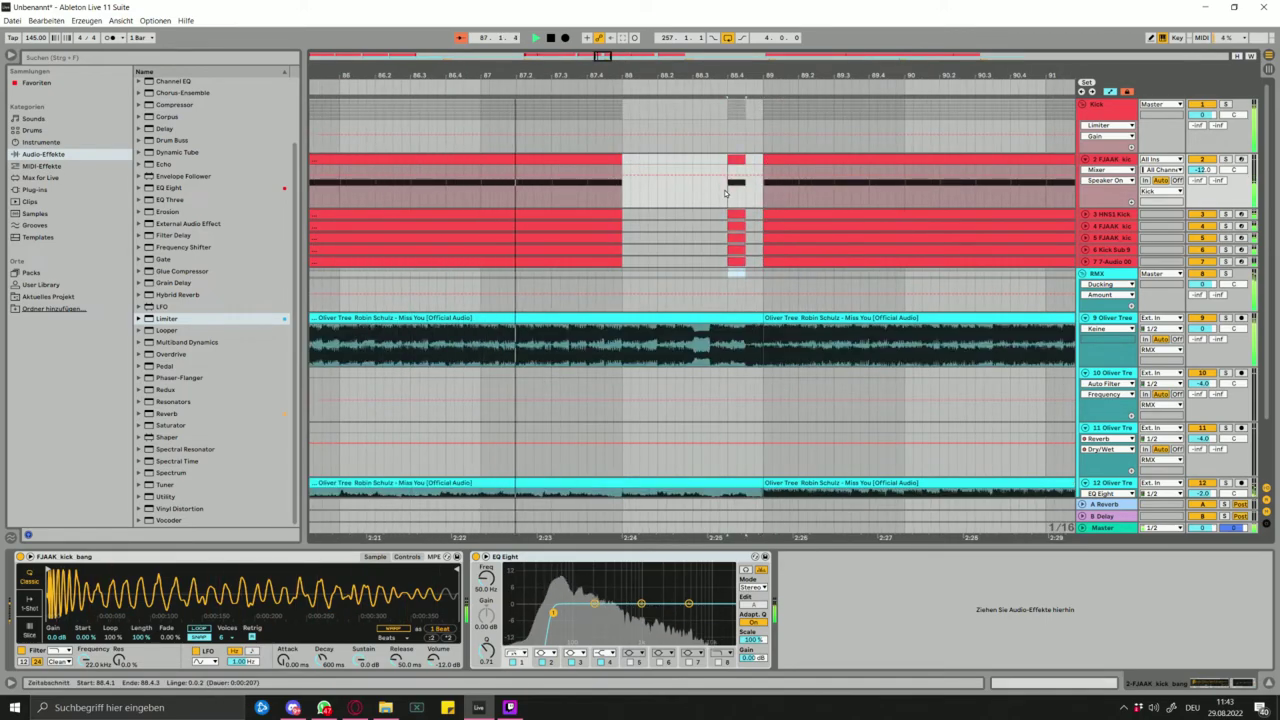
{"action": "left_click", "coordinate": [692, 195]}
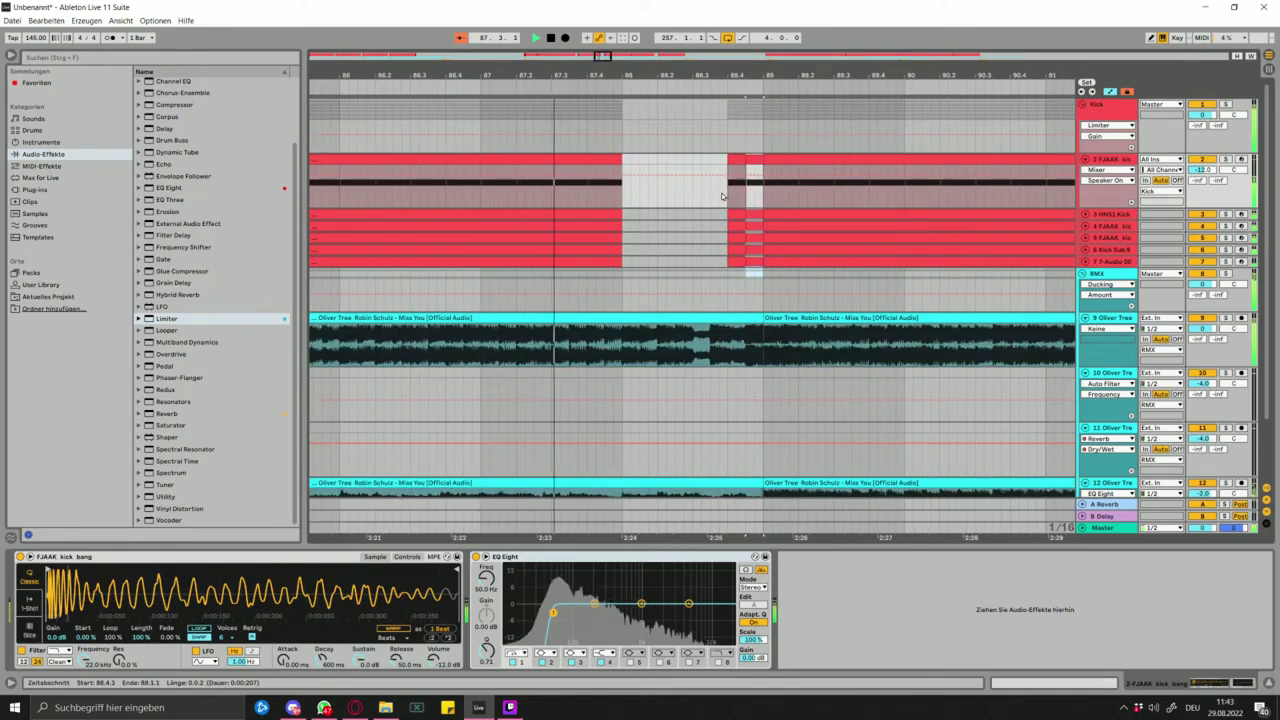
{"action": "key", "text": "ctrl+v"}
{"action": "left_click", "coordinate": [665, 202]}
{"action": "key", "text": "space"}
{"action": "key", "text": "space"}
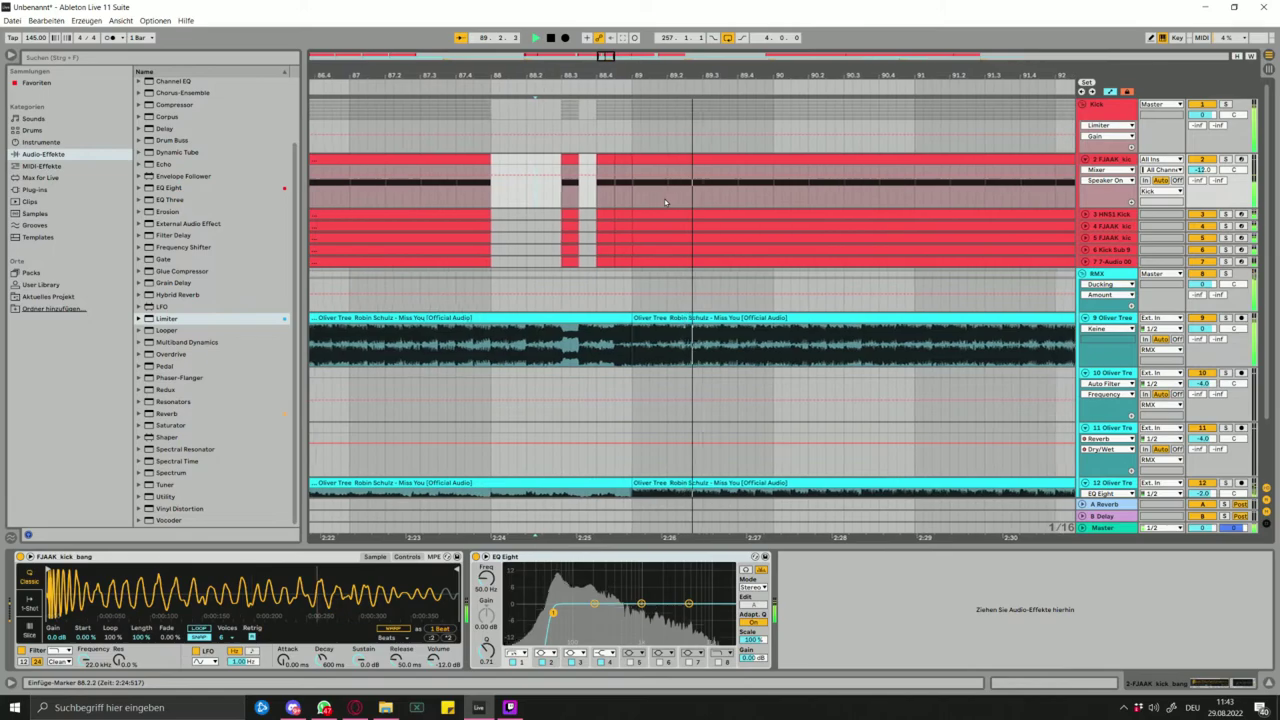
- Delete the kick for one beat, from 92.4.1 to 93.1.1
{"action": "scroll", "coordinate": [665, 202], "scroll_direction": "down", "scroll_amount": 8}
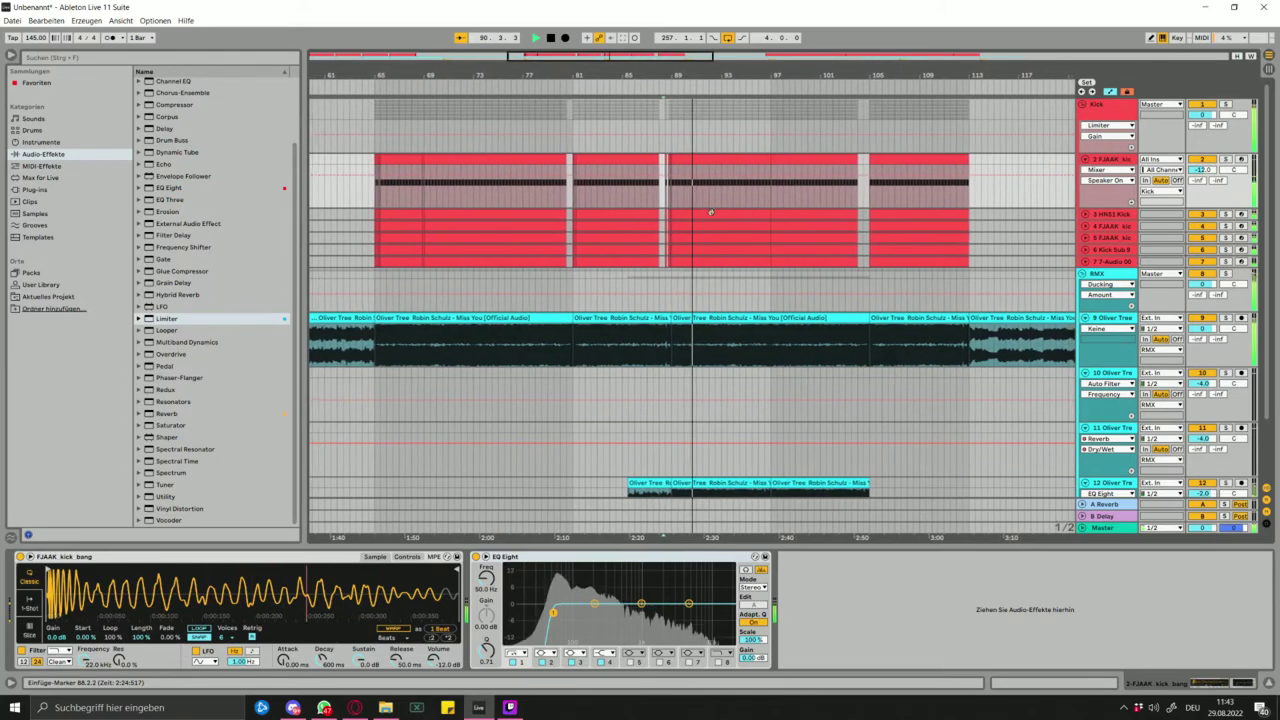
{"action": "scroll", "coordinate": [720, 223], "scroll_direction": "up", "scroll_amount": 3}
{"action": "left_click", "coordinate": [722, 278]}
{"action": "scroll", "coordinate": [813, 258], "scroll_direction": "up", "scroll_amount": 3}
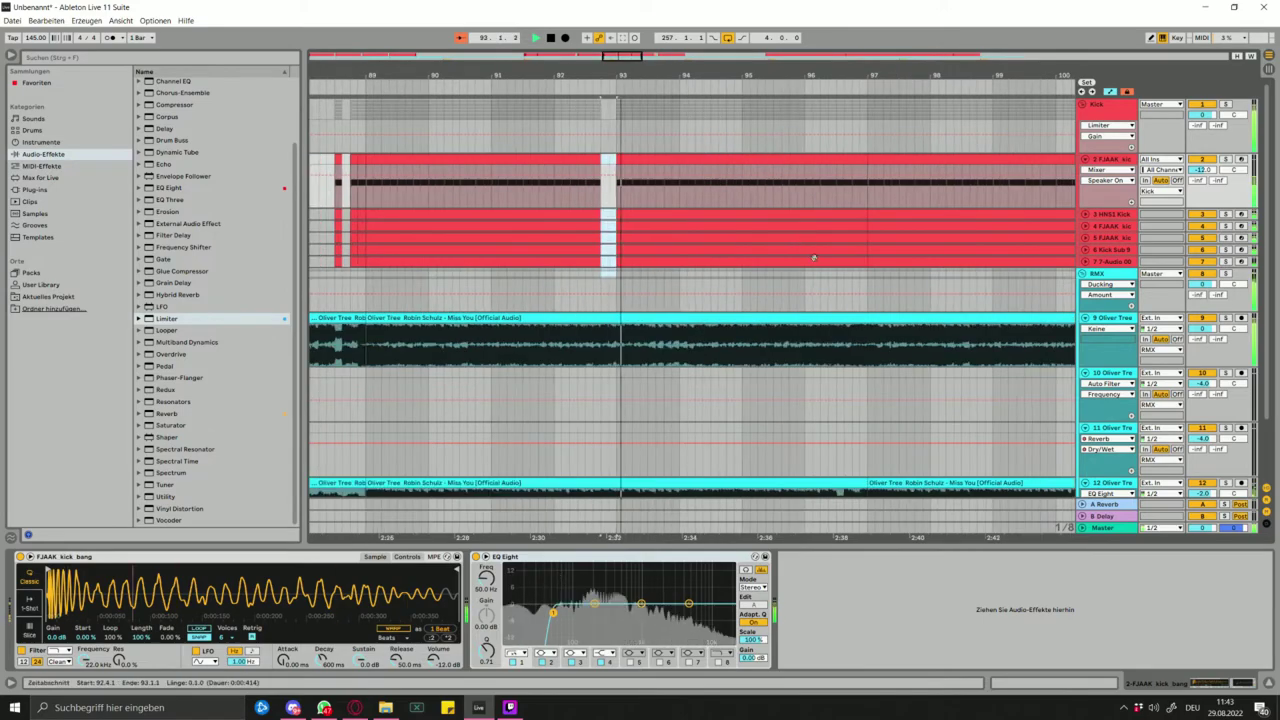
- Repeat an eighth-note kick slice on all kick tracks from 96.3.3 to 97.1.1
{"action": "scroll", "coordinate": [820, 268], "scroll_direction": "down", "scroll_amount": 3}
{"action": "scroll", "coordinate": [836, 275], "scroll_direction": "up", "scroll_amount": 3}
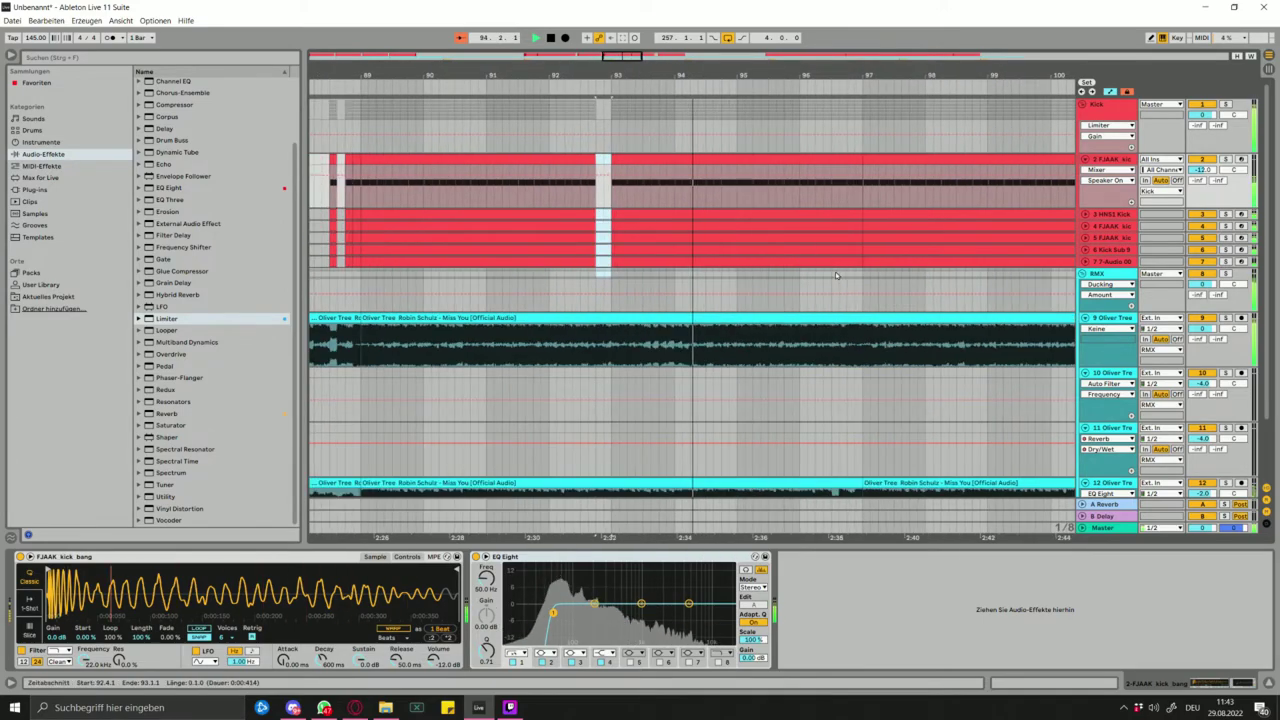
{"action": "left_click", "coordinate": [840, 160]}
{"action": "key", "text": "ctrl+d"}
{"action": "key", "text": "ctrl+d"}
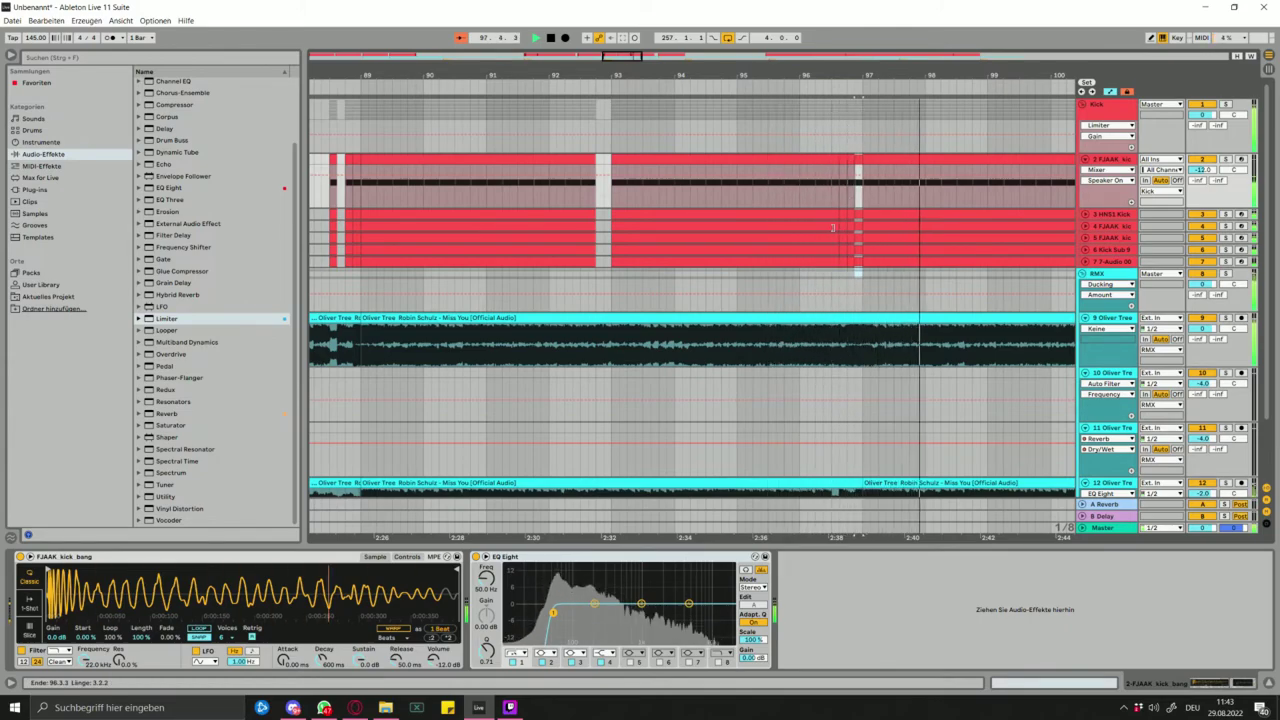
- Examine the kick breaks and rolls across the first drop and compare them with the second drop during playback
{"action": "scroll", "coordinate": [888, 240], "scroll_direction": "down", "scroll_amount": 3}
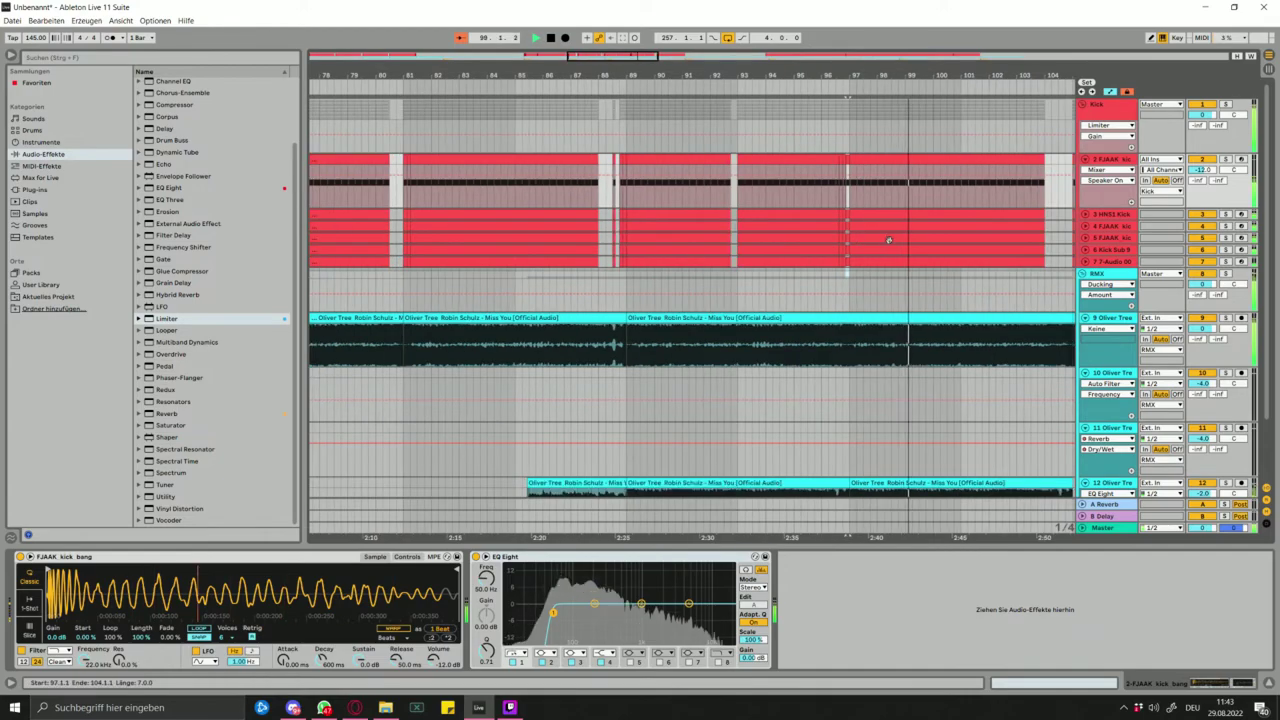
{"action": "scroll", "coordinate": [888, 240], "scroll_direction": "down", "scroll_amount": 3}
{"action": "scroll", "coordinate": [898, 238], "scroll_direction": "down", "scroll_amount": 5}
{"action": "scroll", "coordinate": [732, 248], "scroll_direction": "up", "scroll_amount": 3}
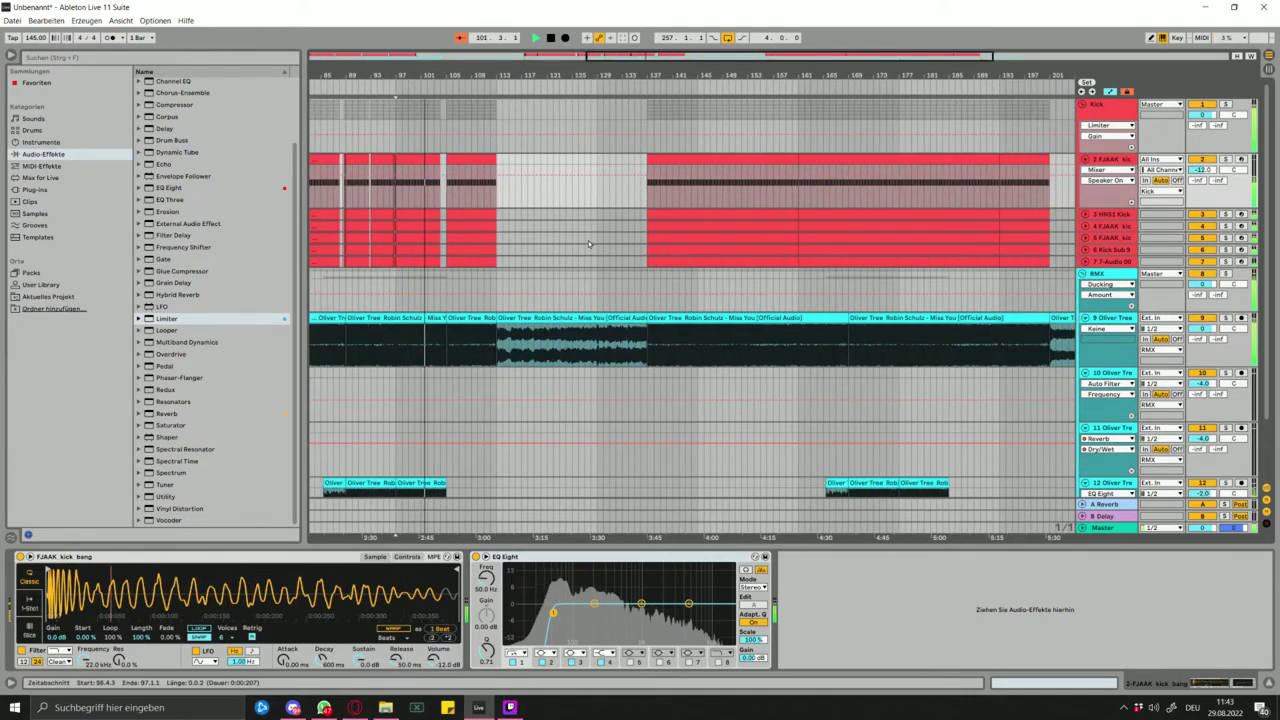
{"action": "scroll", "coordinate": [566, 241], "scroll_direction": "right", "scroll_amount": 1}
{"action": "scroll", "coordinate": [567, 237], "scroll_direction": "left", "scroll_amount": 6}
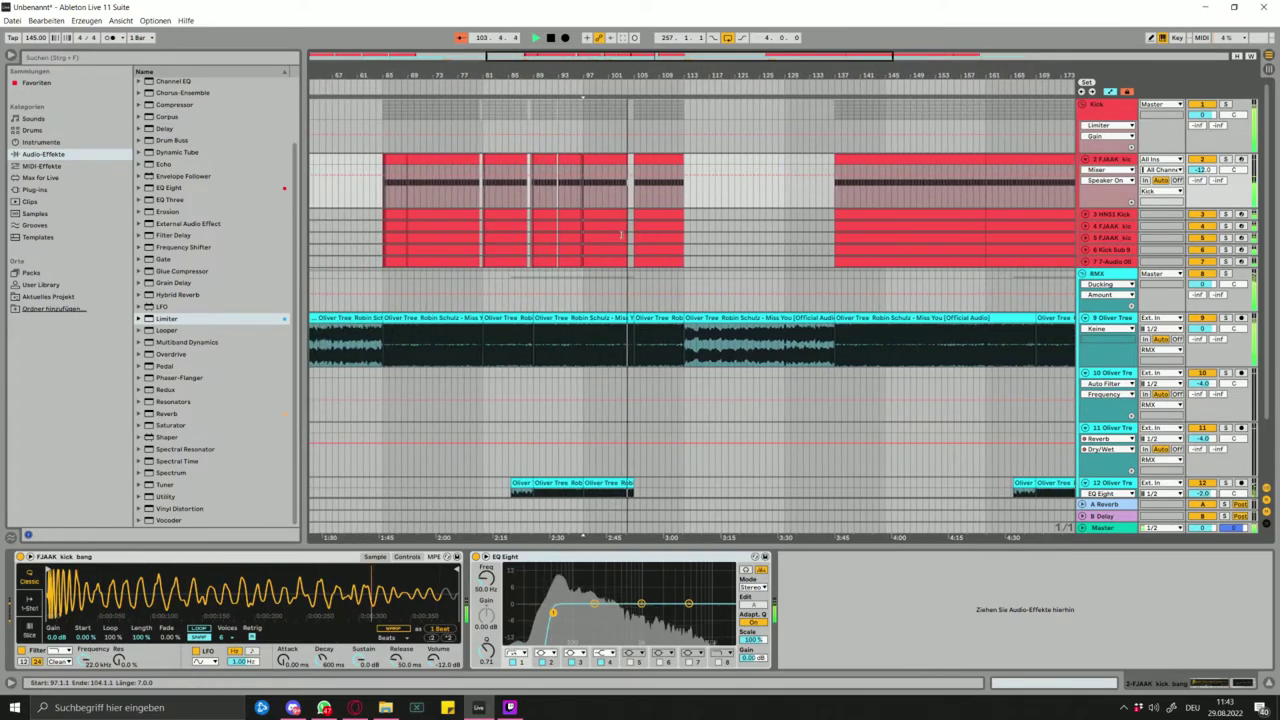
{"action": "scroll", "coordinate": [645, 240], "scroll_direction": "up", "scroll_amount": 10}
{"action": "scroll", "coordinate": [687, 250], "scroll_direction": "down", "scroll_amount": 1}
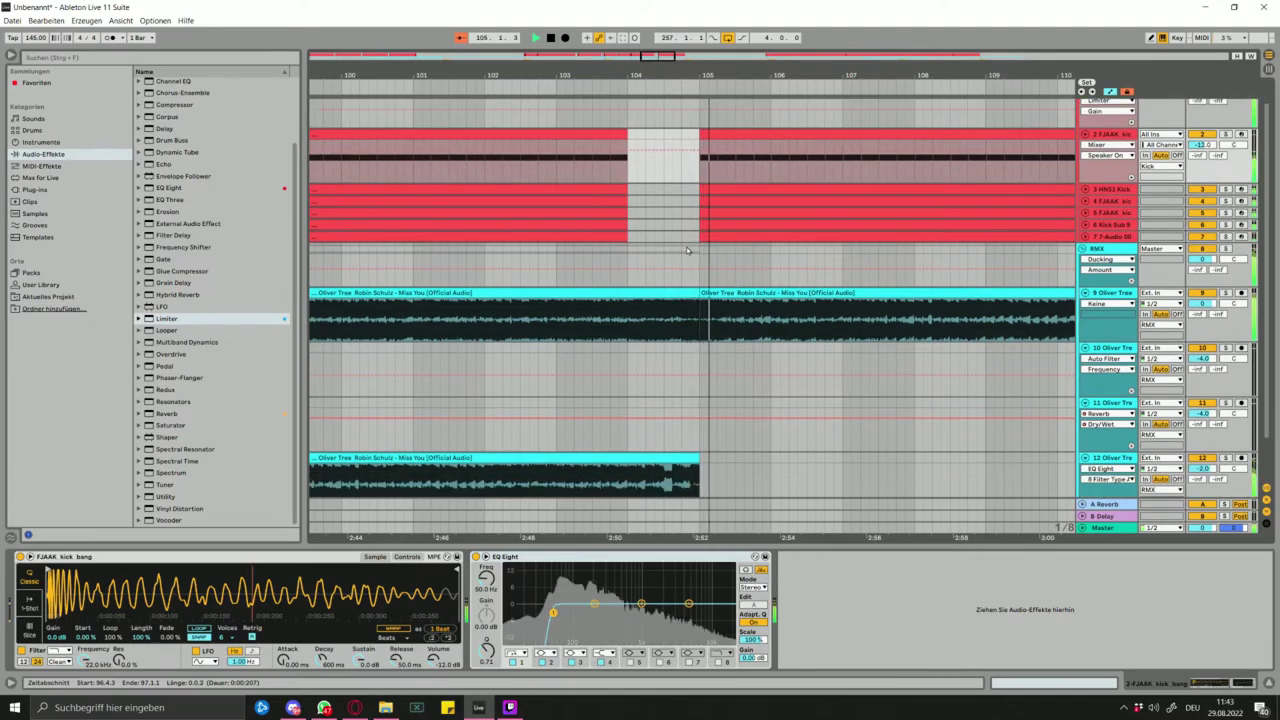
{"action": "scroll", "coordinate": [687, 250], "scroll_direction": "down", "scroll_amount": 10}
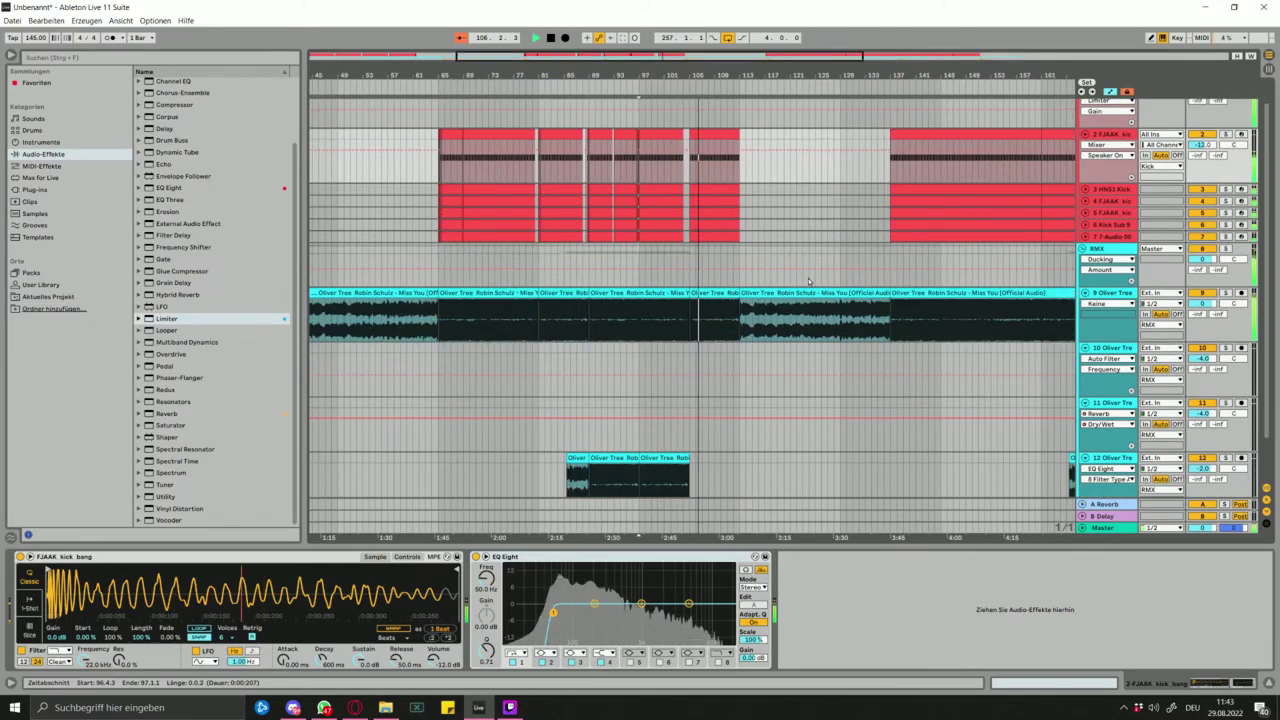
- Align the crash clip on the FX track with the start of the second drop at 137.1.1 and play from there
{"action": "scroll", "coordinate": [835, 240], "scroll_direction": "down", "scroll_amount": 2}
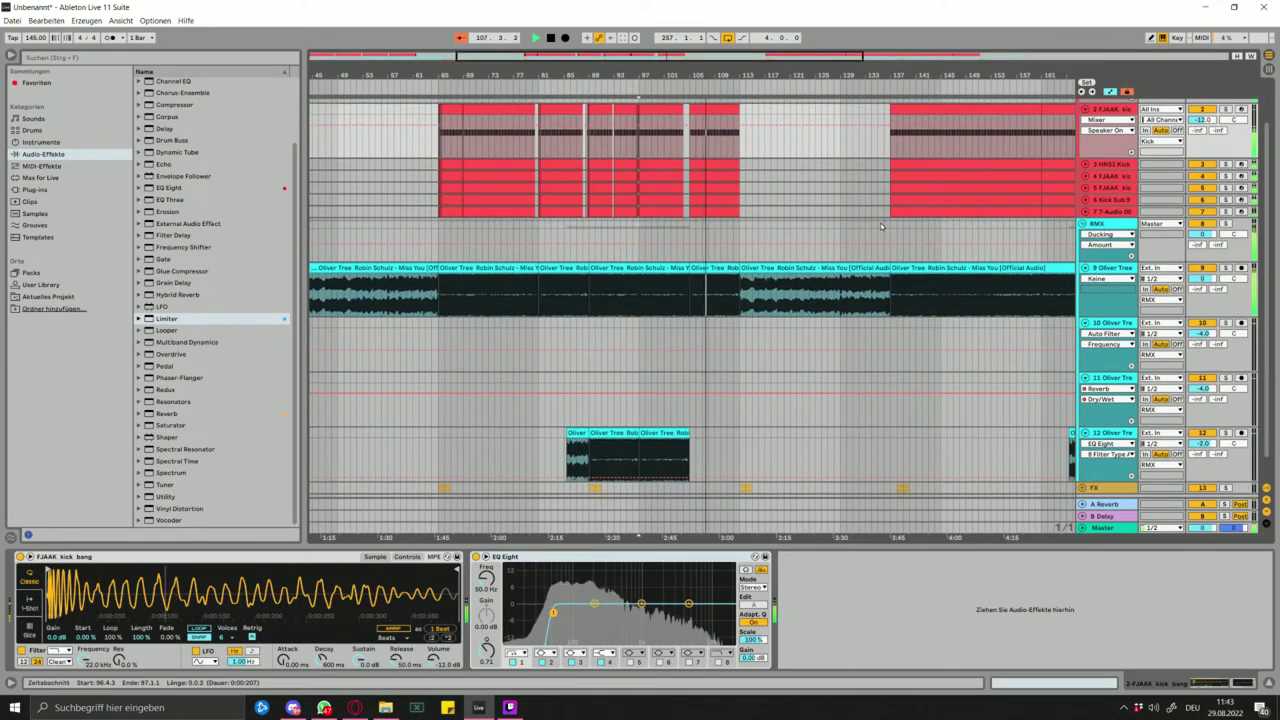
{"action": "left_click", "coordinate": [881, 228]}
{"action": "scroll", "coordinate": [767, 262], "scroll_direction": "down", "scroll_amount": 4}
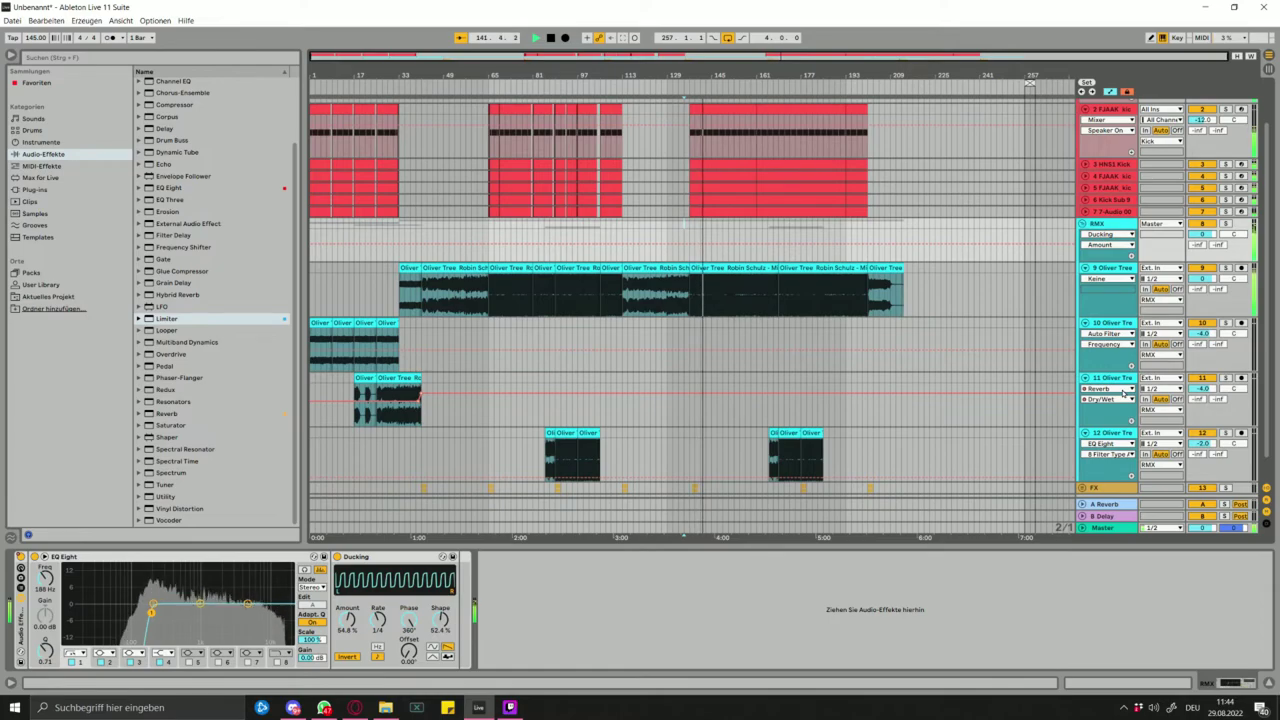
{"action": "key", "text": "space"}
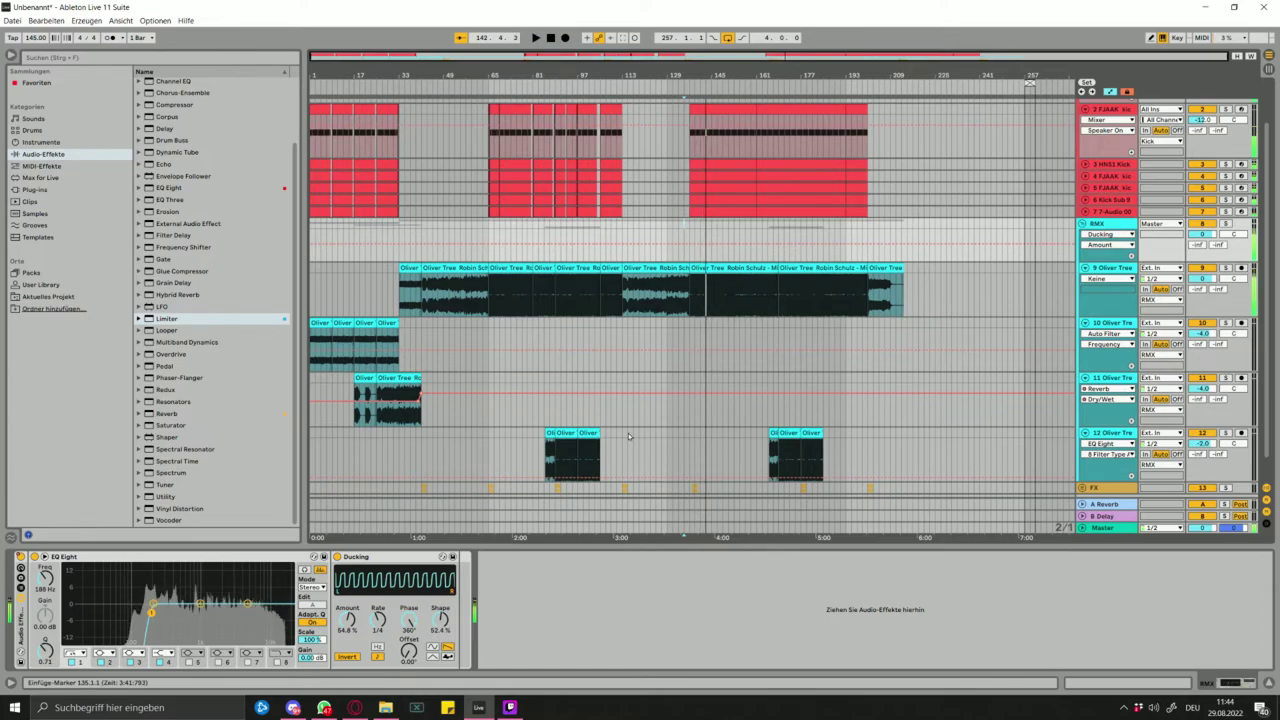
{"action": "scroll", "coordinate": [664, 474], "scroll_direction": "up", "scroll_amount": 5}
{"action": "scroll", "coordinate": [848, 490], "scroll_direction": "down", "scroll_amount": 1}
{"action": "left_click", "coordinate": [825, 465]}
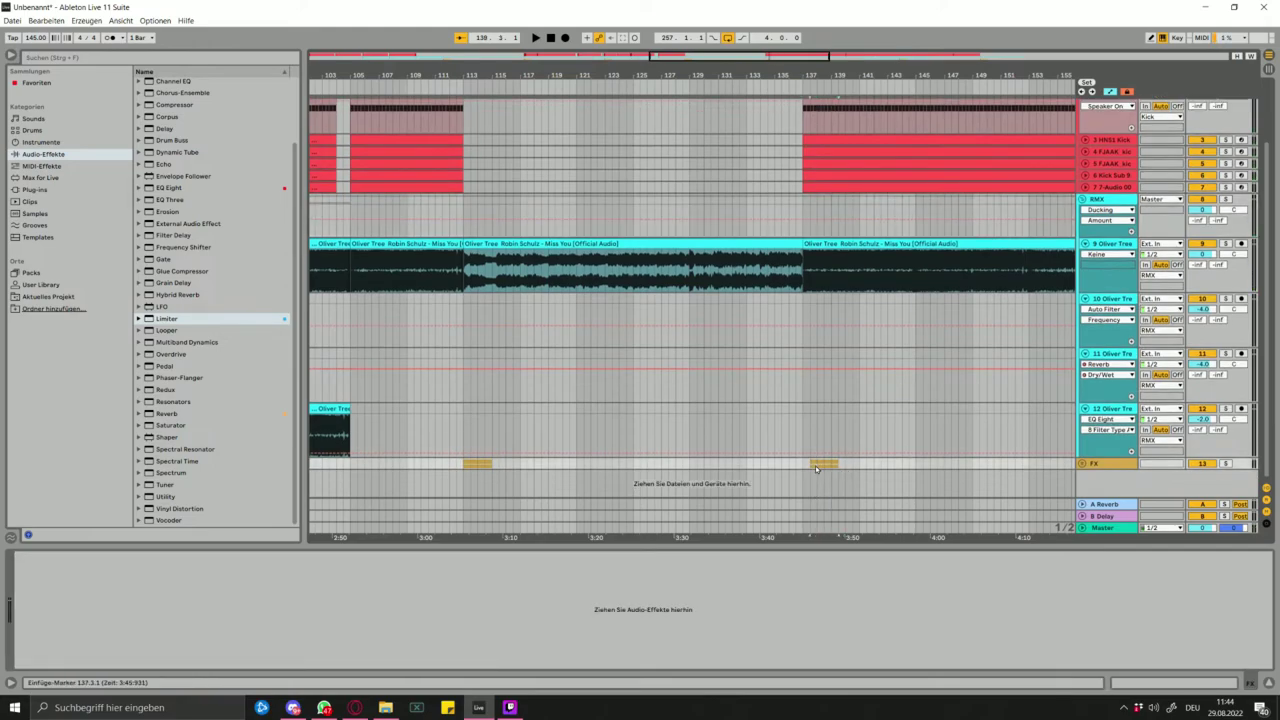
{"action": "left_click", "coordinate": [800, 414]}
{"action": "scroll", "coordinate": [783, 403], "scroll_direction": "down", "scroll_amount": 3}
{"action": "key", "text": "space"}
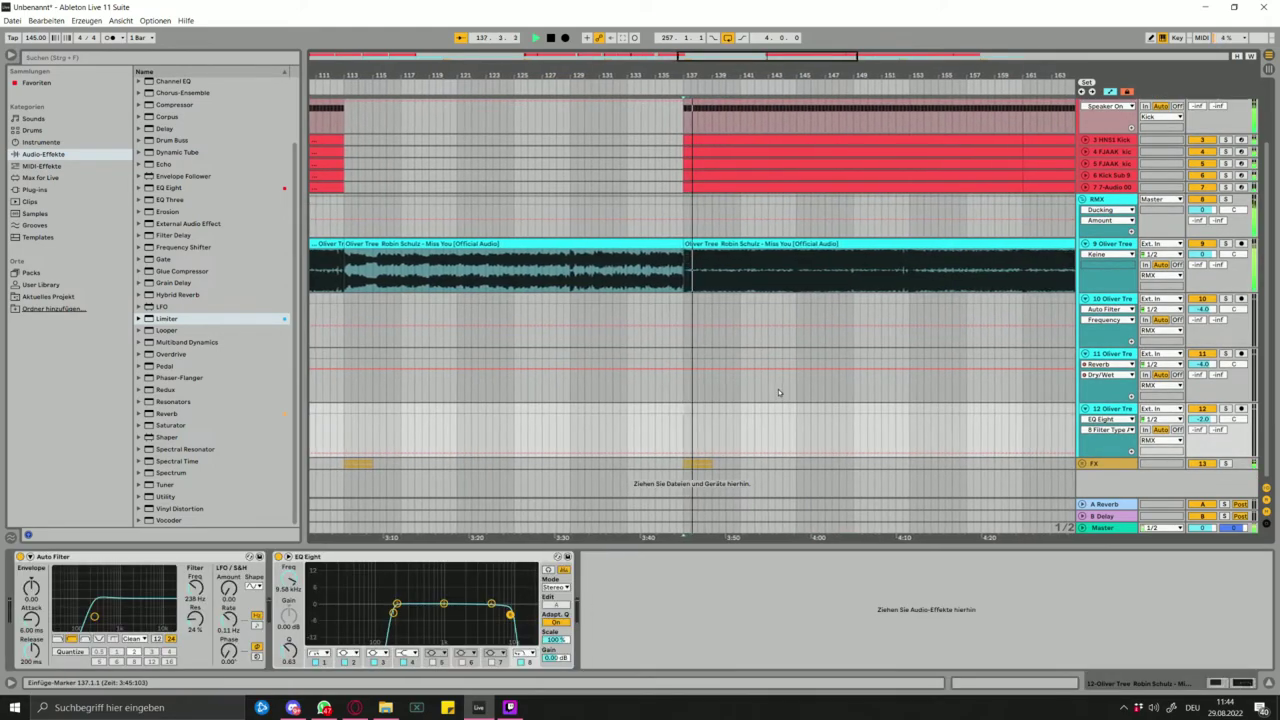
- Place an eighth-note kick slice from all kick tracks on each beat from 136.1.1 to 137.1.1, and play the build-up
{"action": "scroll", "coordinate": [825, 334], "scroll_direction": "up", "scroll_amount": 6}
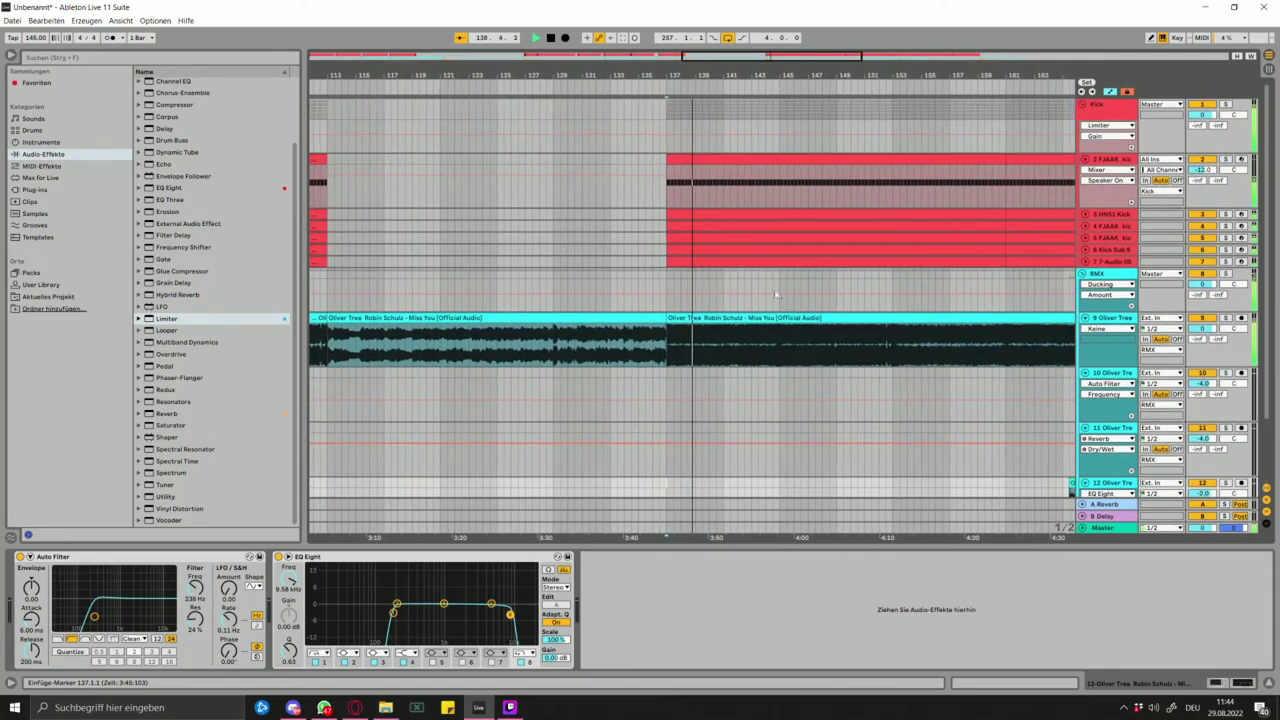
{"action": "scroll", "coordinate": [692, 275], "scroll_direction": "up", "scroll_amount": 3}
{"action": "scroll", "coordinate": [615, 282], "scroll_direction": "up", "scroll_amount": 4}
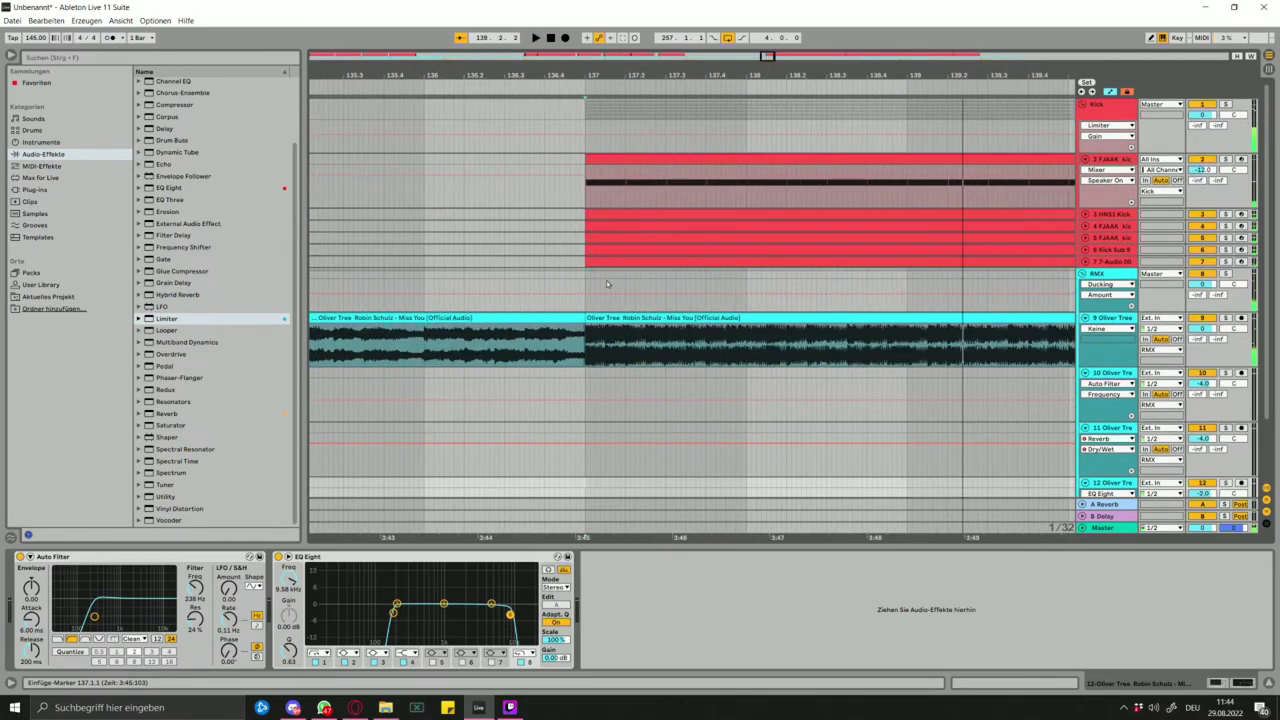
{"action": "left_click", "coordinate": [588, 163]}
{"action": "left_click", "coordinate": [428, 195]}
{"action": "key", "text": "ctrl+v"}
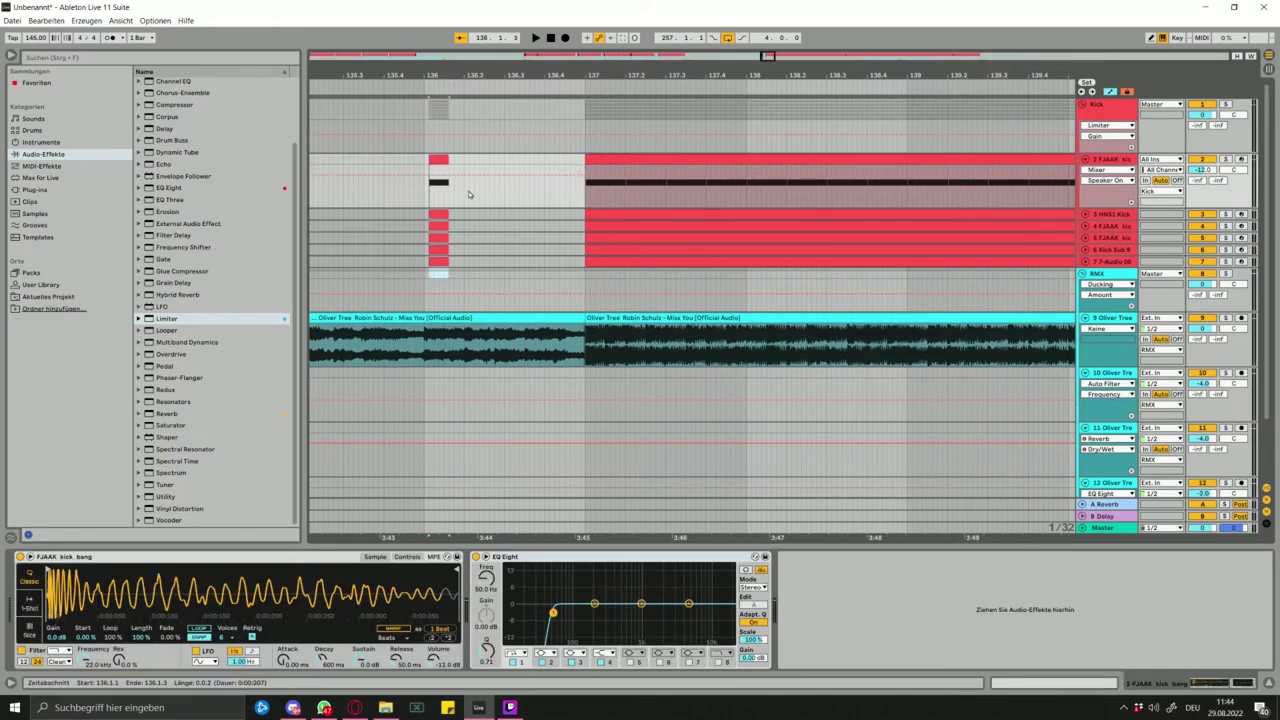
{"action": "left_click_drag", "start_coordinate": [465, 268], "coordinate": [427, 158]}
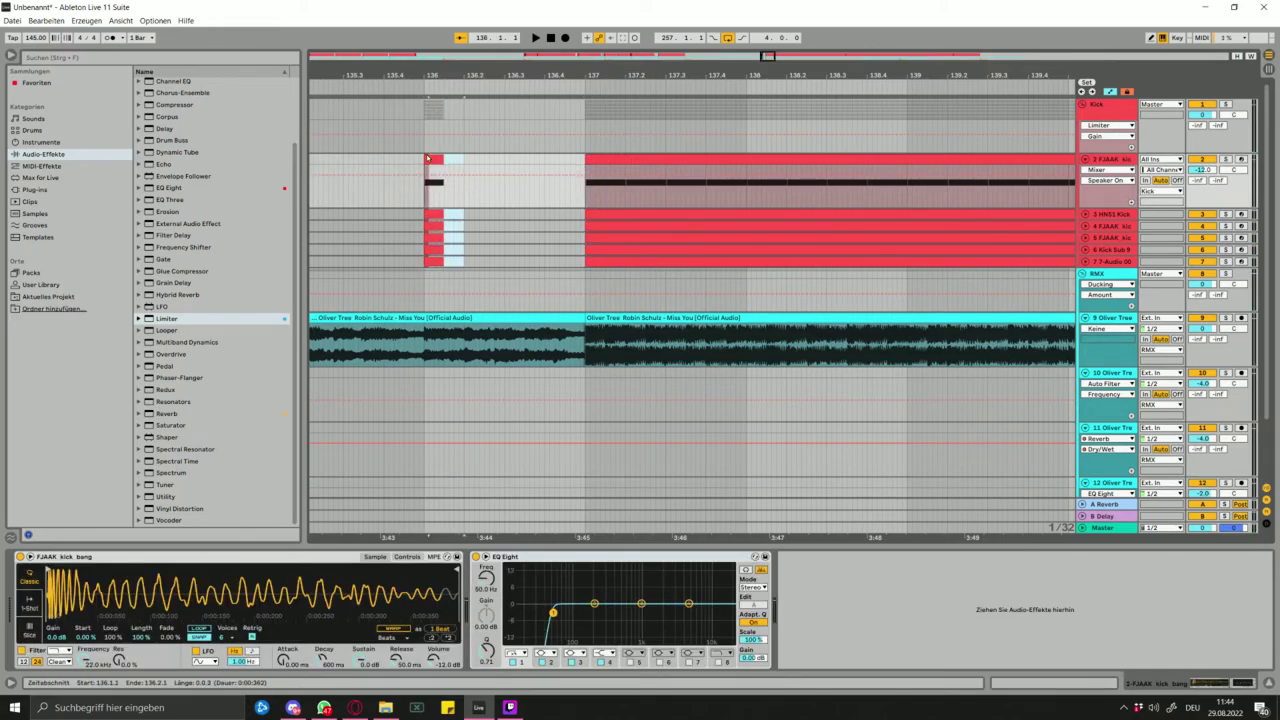
{"action": "key", "text": "ctrl+d"}
{"action": "key", "text": "ctrl+d"}
{"action": "key", "text": "ctrl+d"}
{"action": "left_click", "coordinate": [376, 212]}
{"action": "key", "text": "space"}
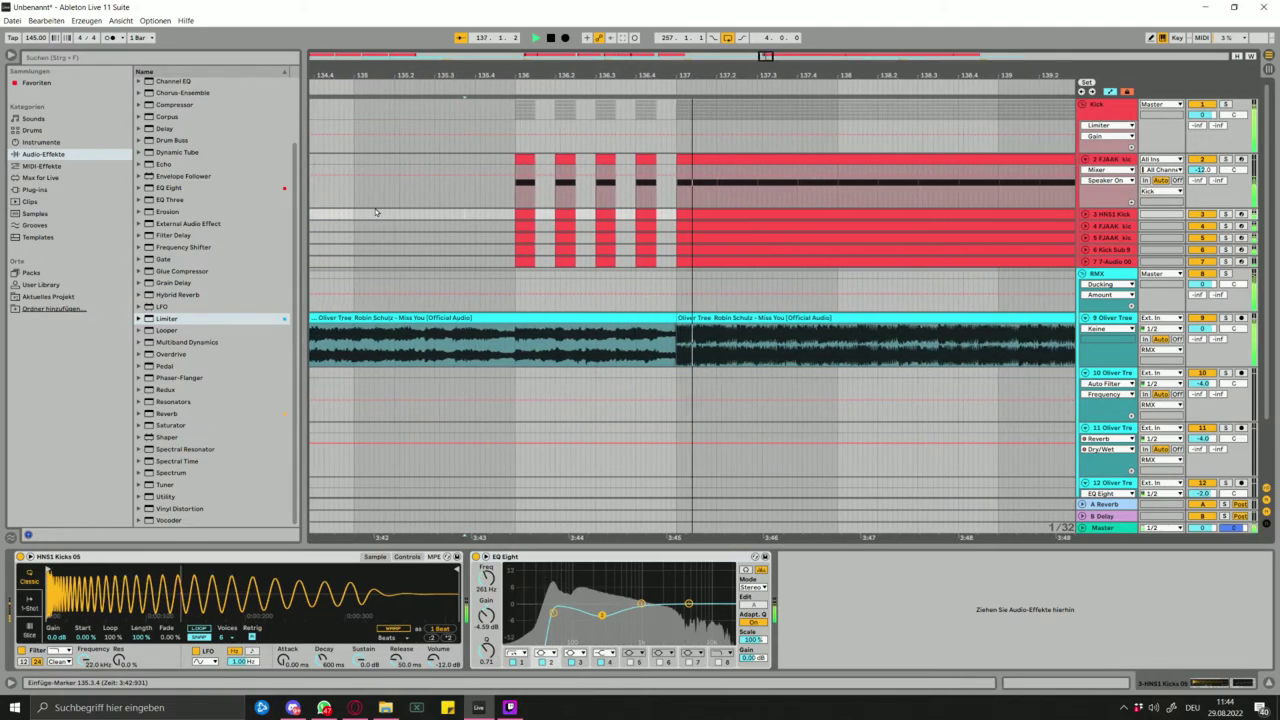
{"action": "key", "text": "space"}
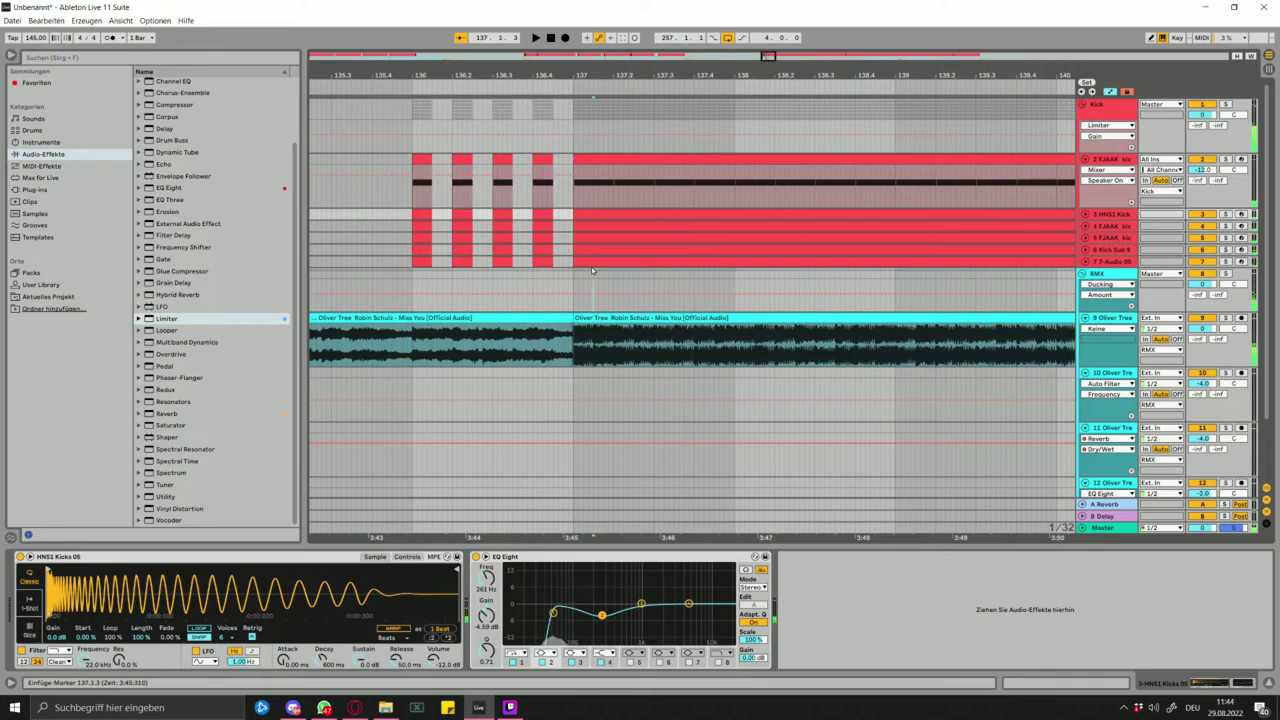
- Repeat the eighth-note kick slice at 137.1.1 up to 137.3.1 on all kick tracks and play the roll
{"action": "left_click_drag", "start_coordinate": [576, 162], "coordinate": [573, 162]}
{"action": "key", "text": "ctrl+d"}
{"action": "key", "text": "ctrl+d"}
{"action": "key", "text": "ctrl+d"}
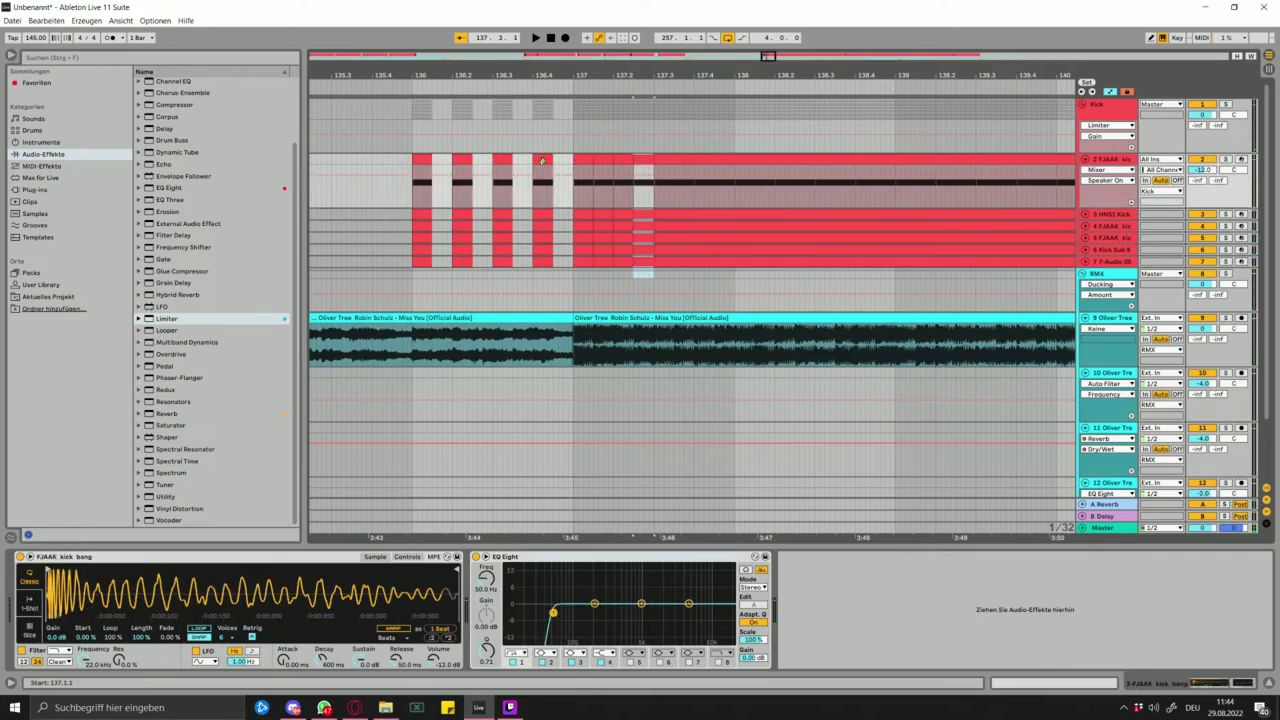
{"action": "left_click", "coordinate": [367, 205]}
{"action": "key", "text": "space"}
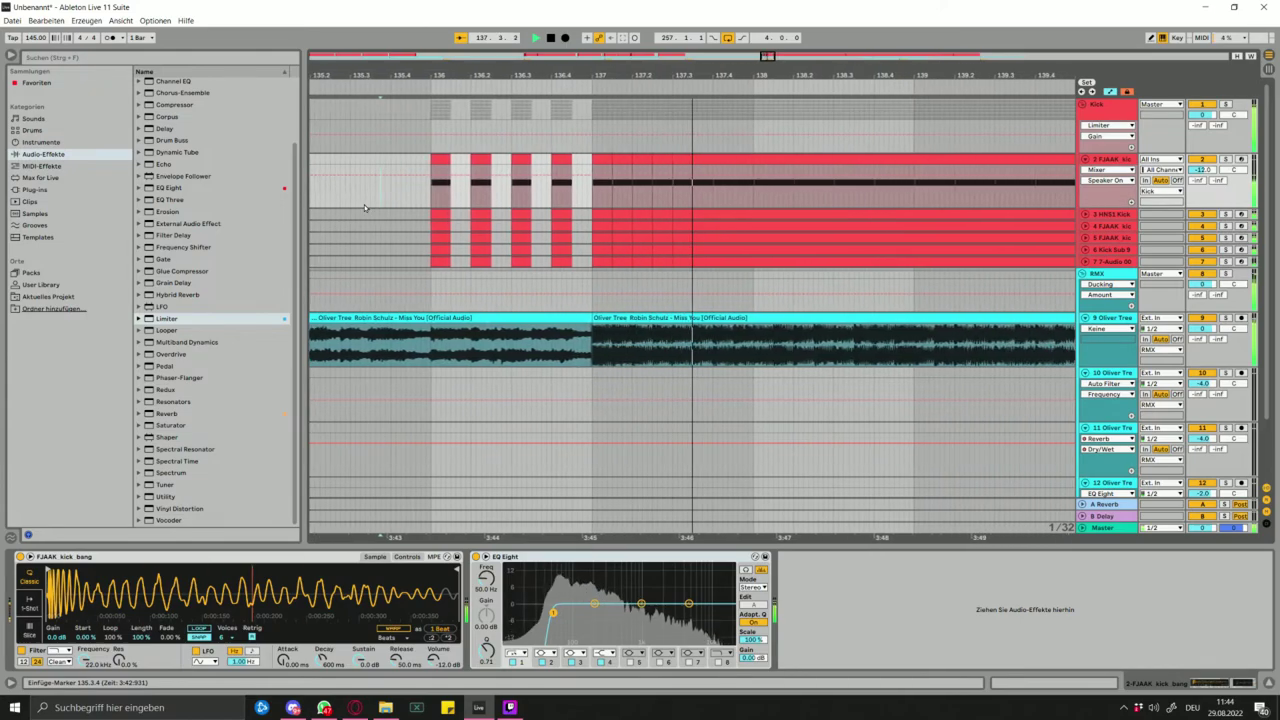
- Duplicate the eighth-note kick slice at 140.4.1 to 140.4.3 on all kick tracks and play the transition
{"action": "scroll", "coordinate": [520, 223], "scroll_direction": "down", "scroll_amount": 2}
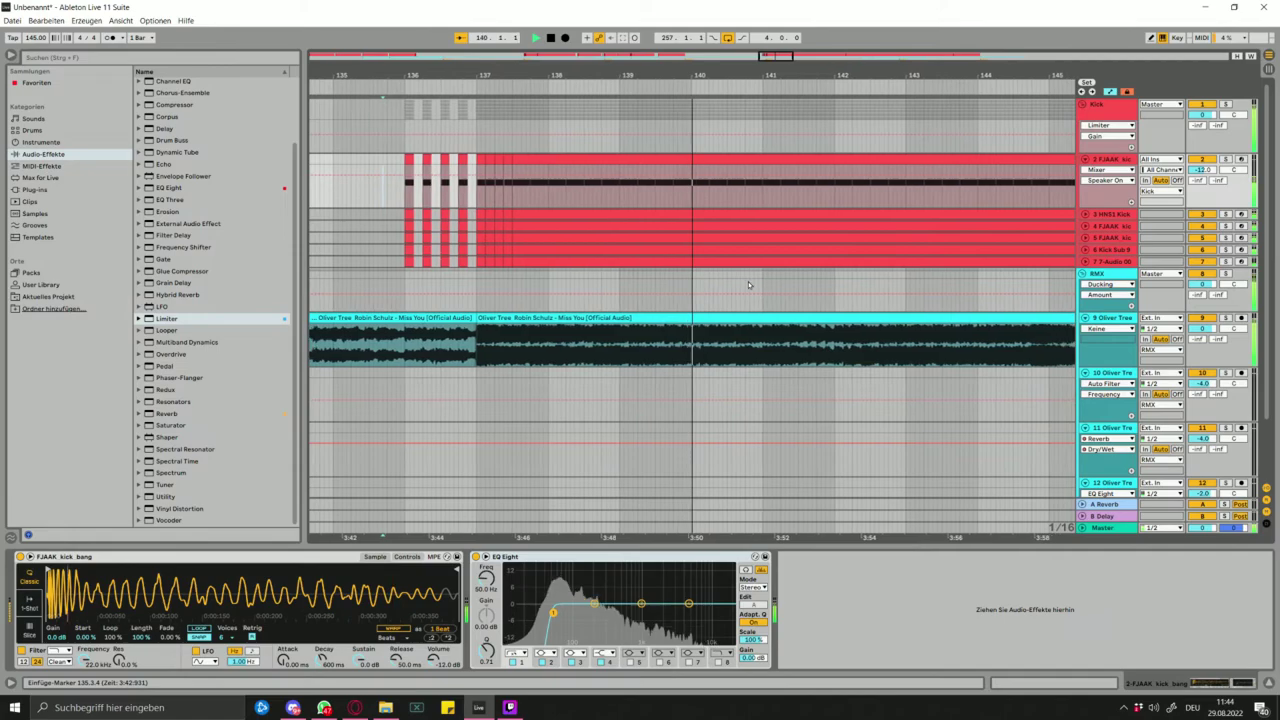
{"action": "left_click_drag", "start_coordinate": [748, 273], "coordinate": [740, 190]}
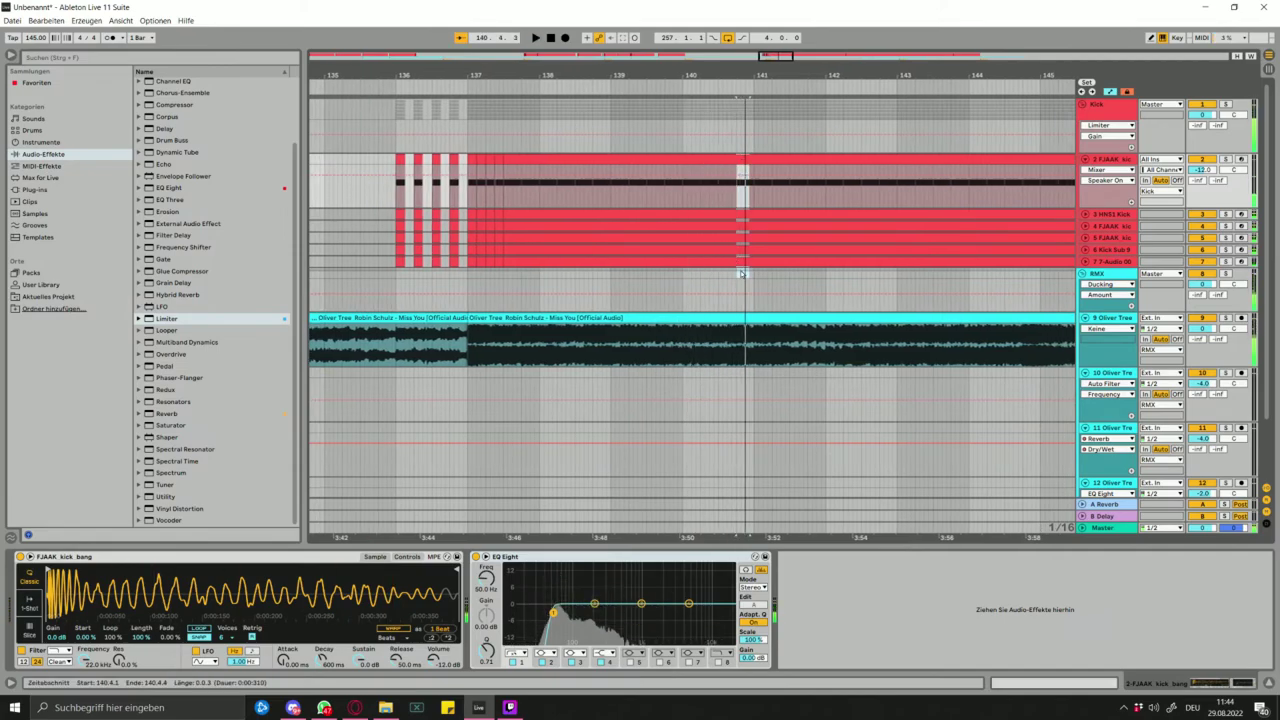
{"action": "left_click", "coordinate": [742, 274]}
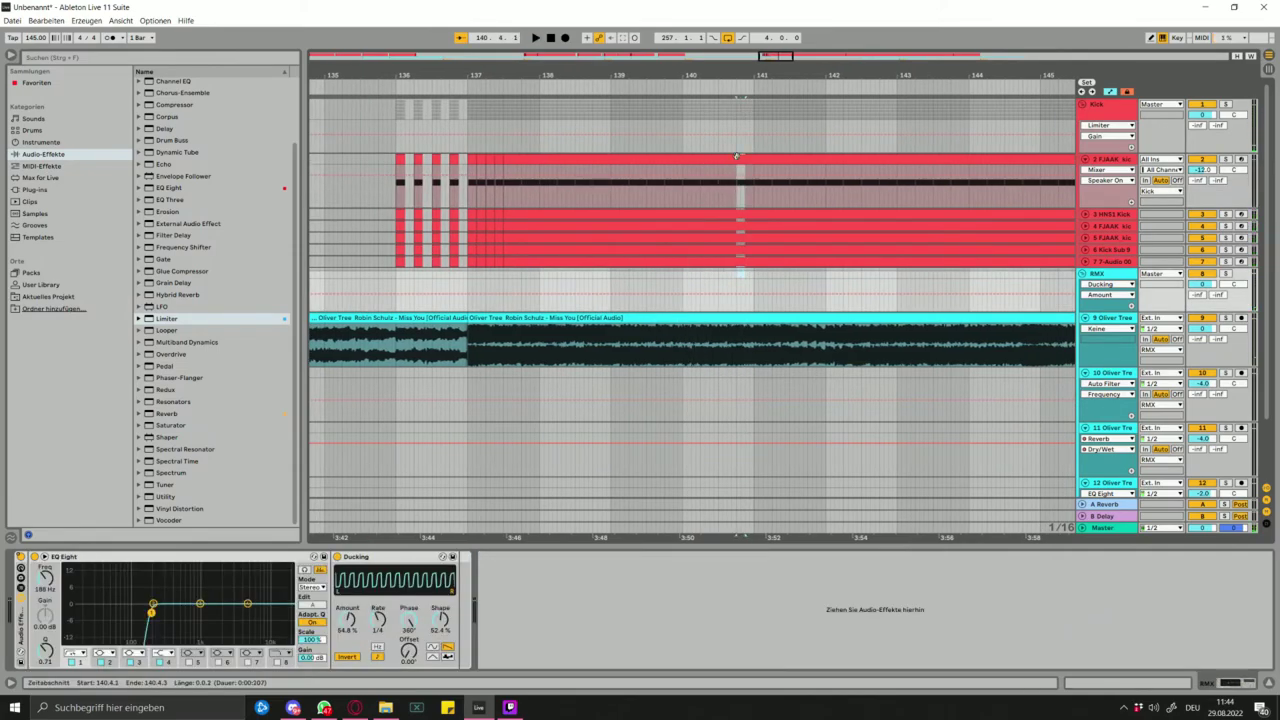
{"action": "key", "text": "ctrl+d"}
{"action": "key", "text": "space"}
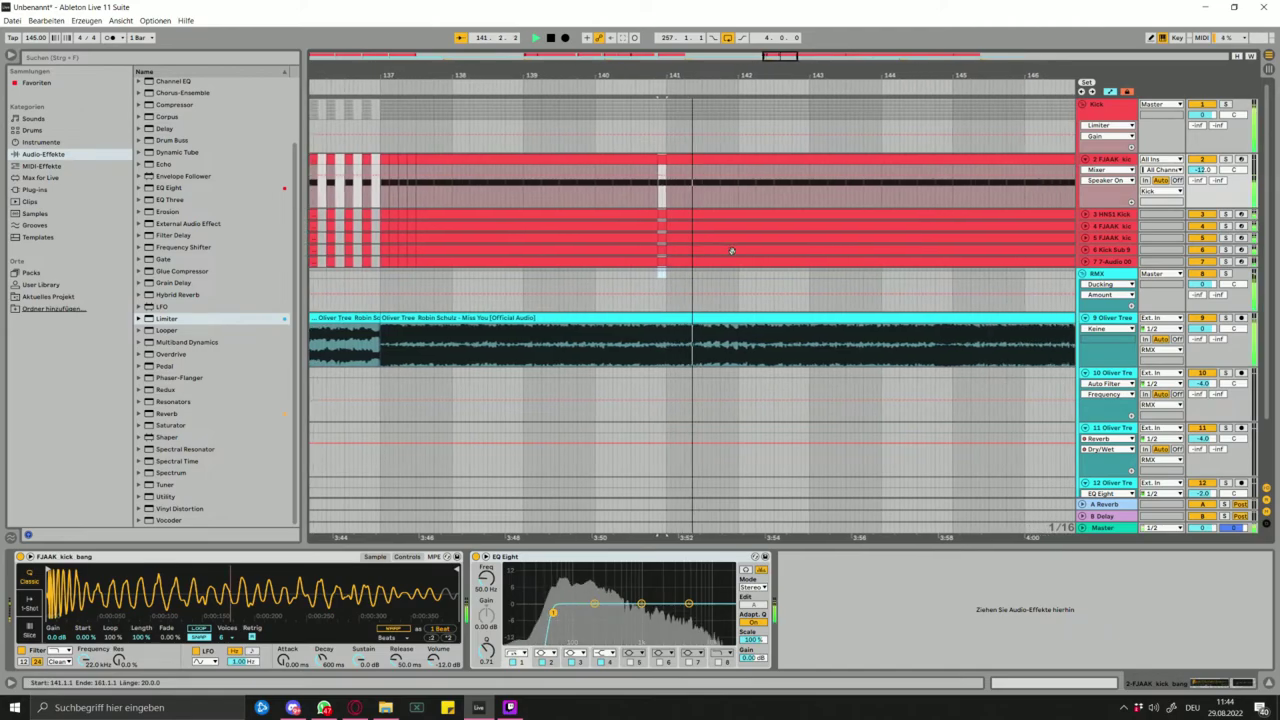
{"action": "left_click", "coordinate": [663, 283]}
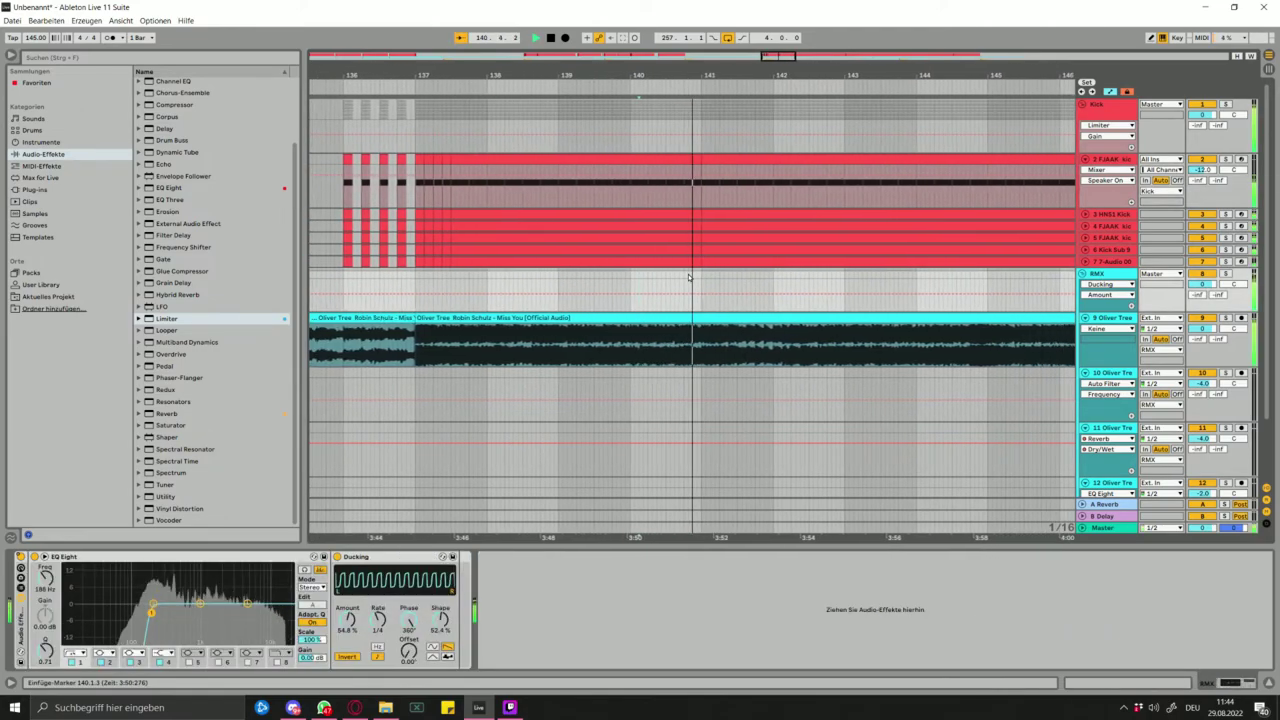
- Delete the kick on all kick tracks for one bar, from 144.1.1 to 145.1.1
{"action": "scroll", "coordinate": [687, 273], "scroll_direction": "down", "scroll_amount": 3}
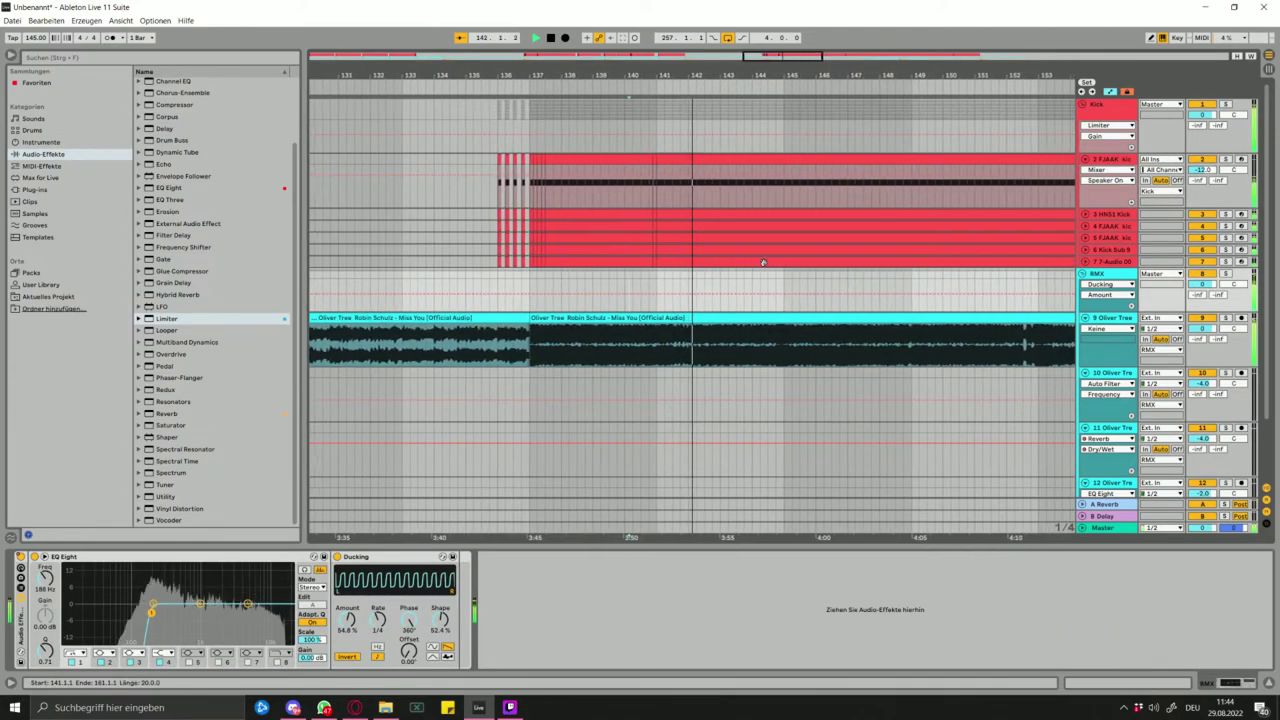
{"action": "scroll", "coordinate": [770, 277], "scroll_direction": "up", "scroll_amount": 3}
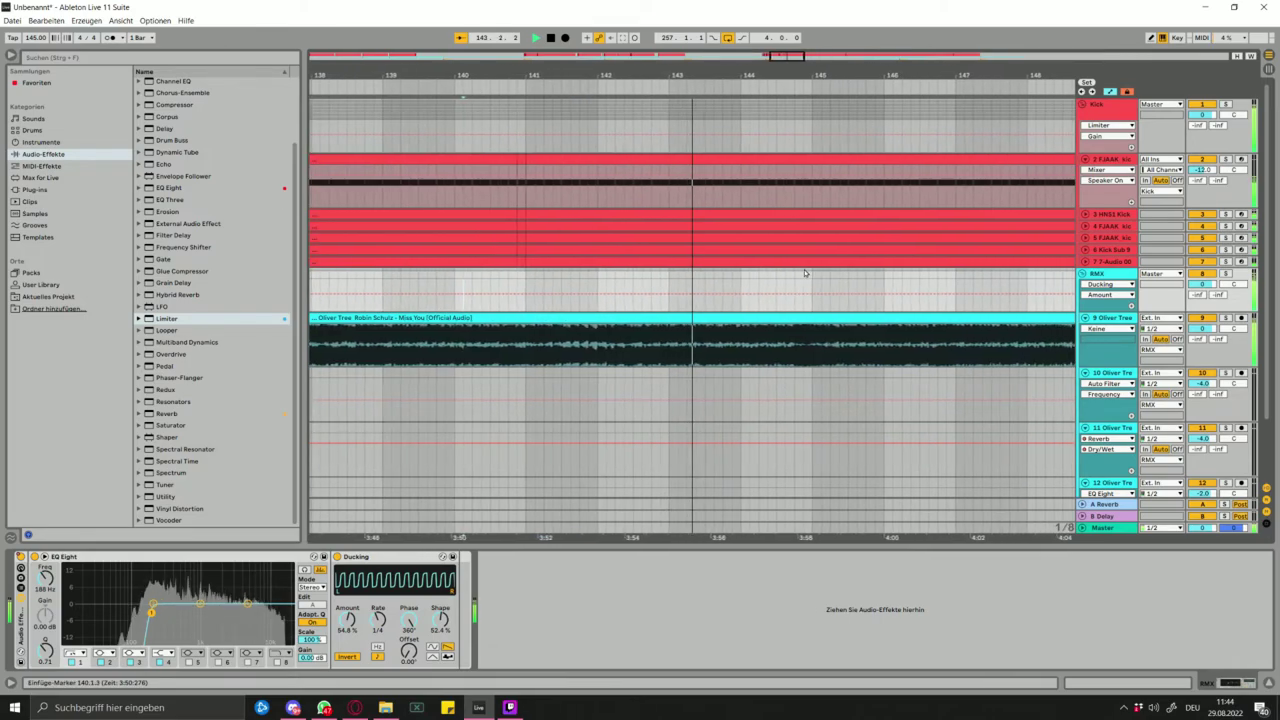
{"action": "left_click_drag", "start_coordinate": [800, 277], "coordinate": [729, 158]}
{"action": "key", "text": "Delete"}
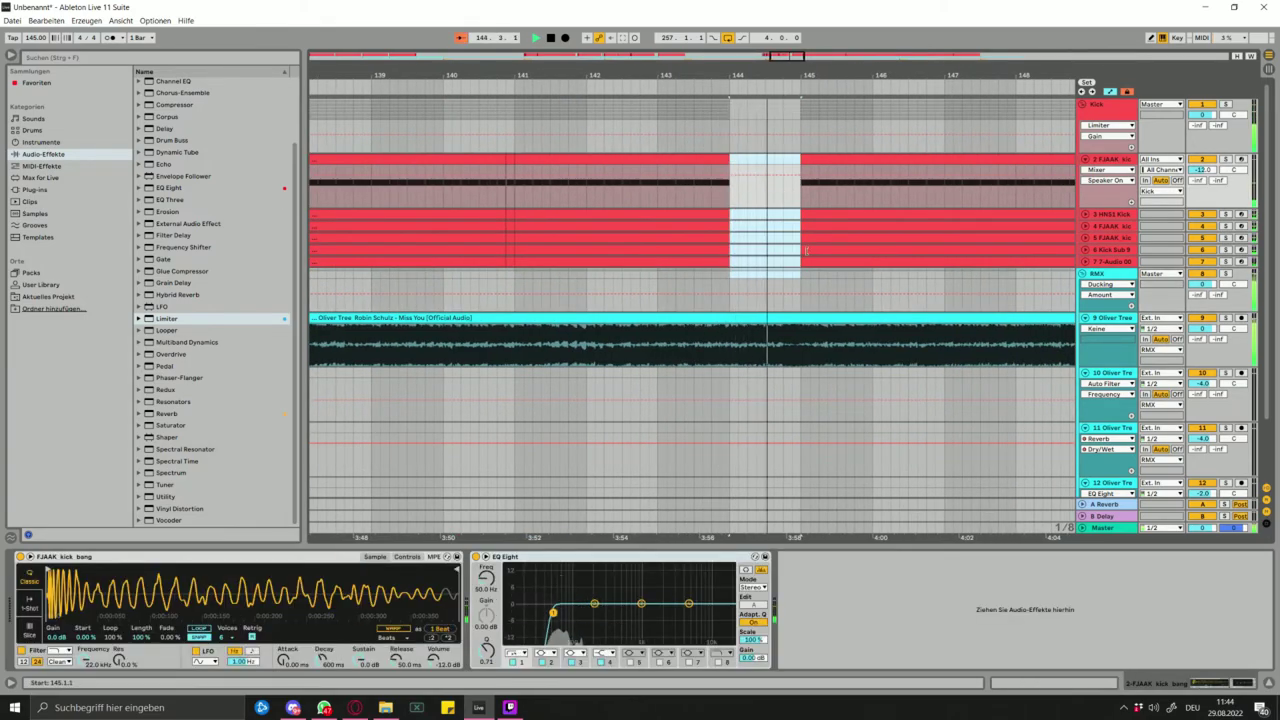
- Repeat an eighth-note kick slice from 144.4.1 to 145.2.1 on all kick tracks and play the fill from 144.3.1
{"action": "left_click", "coordinate": [806, 163]}
{"action": "key", "text": "space"}
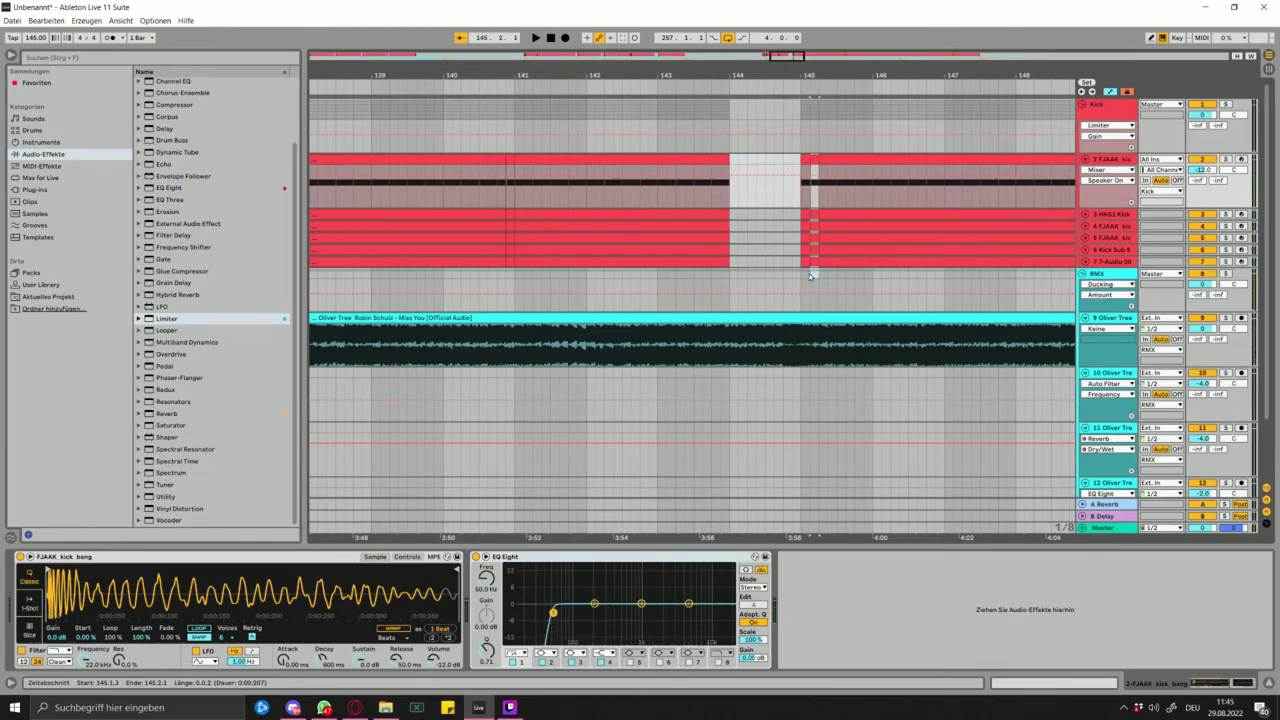
{"action": "left_click", "coordinate": [765, 224]}
{"action": "key", "text": "space"}
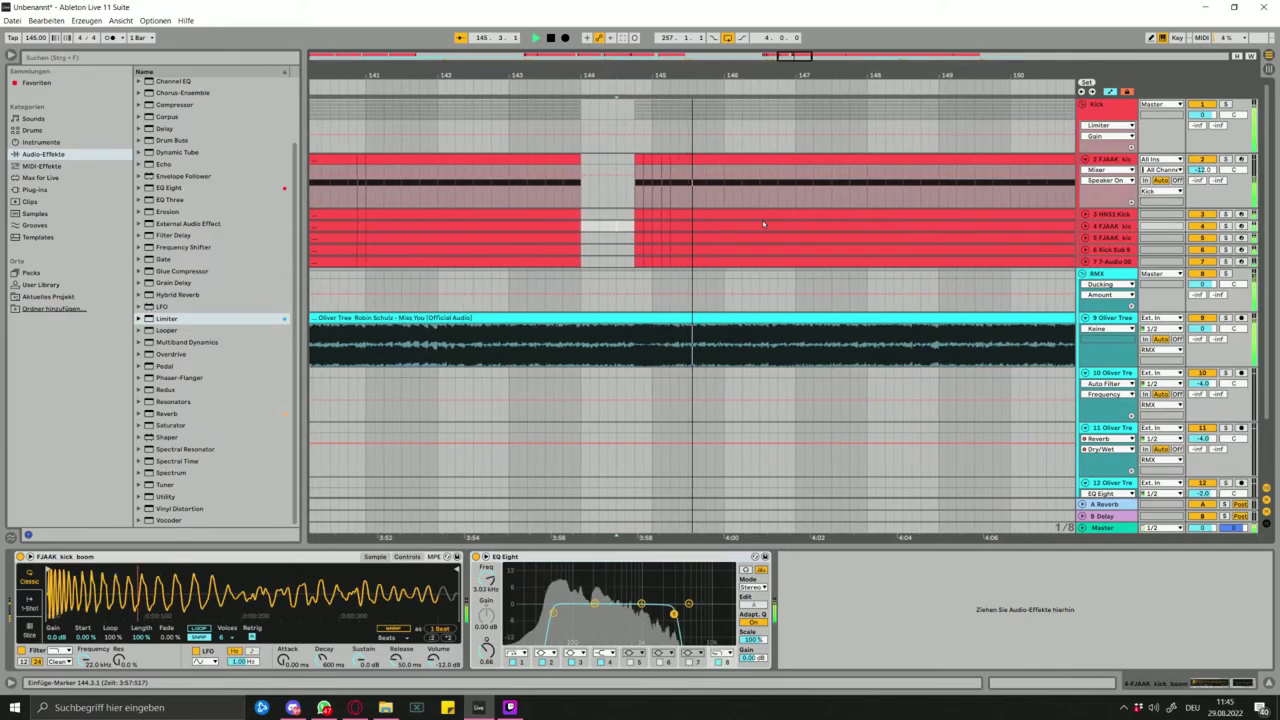
- Delete the kick on all kick tracks for one bar, from 152.1.1 to 153.1.1
{"action": "scroll", "coordinate": [762, 217], "scroll_direction": "down", "scroll_amount": 2}
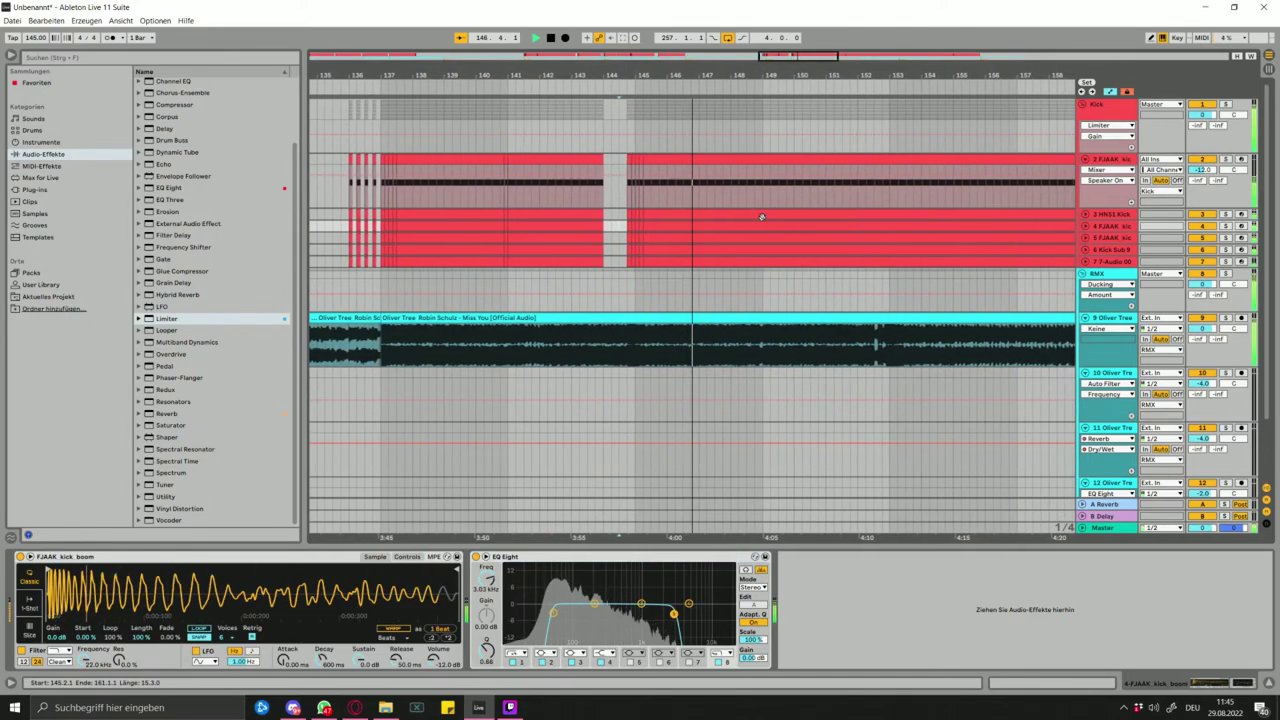
{"action": "left_click", "coordinate": [818, 262]}
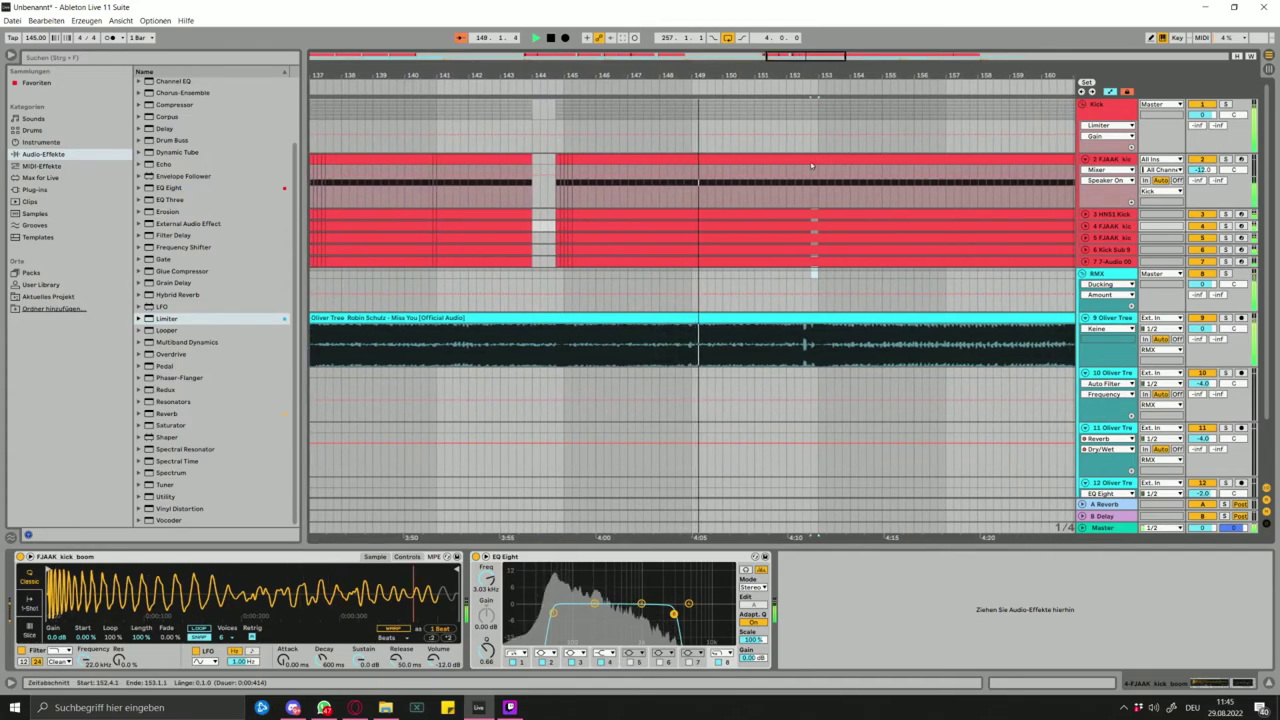
{"action": "left_click", "coordinate": [817, 279]}
{"action": "left_click_drag", "start_coordinate": [818, 279], "coordinate": [788, 162]}
{"action": "key", "text": "Delete"}
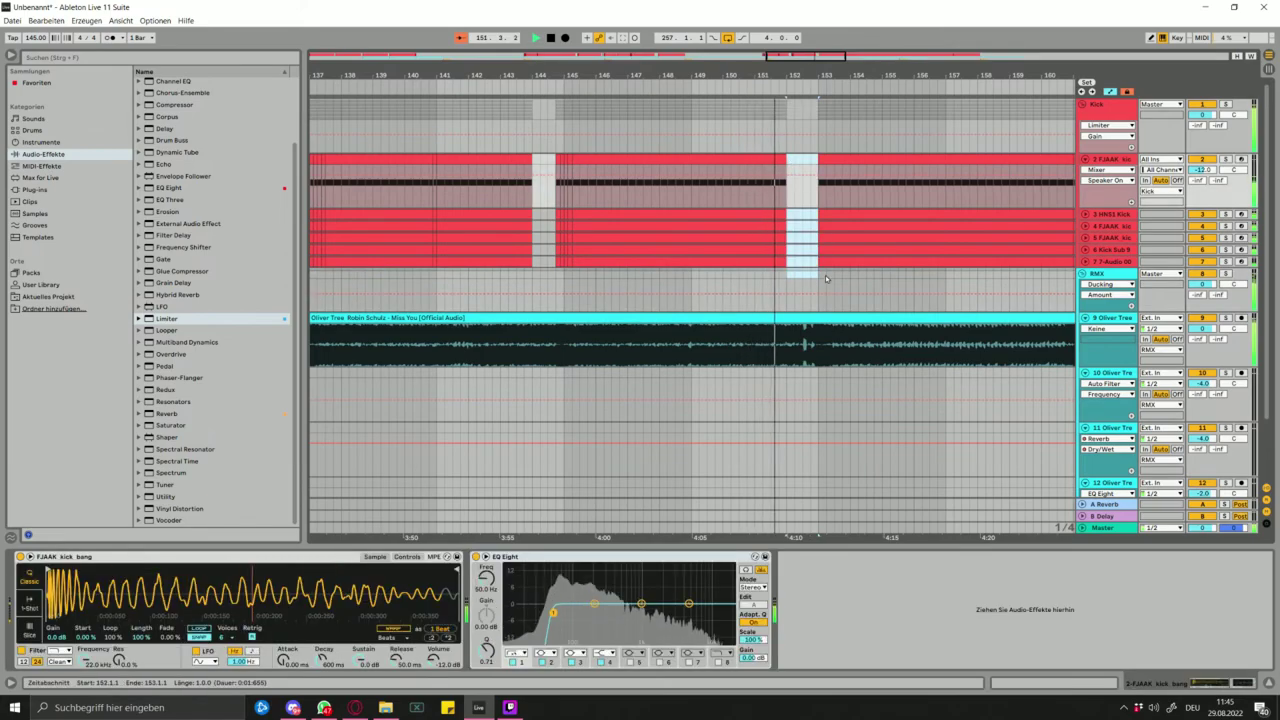
- Copy the eighth-note kick slice at 153.1.1 to 152.3.1, 152.3.3 and 152.4.1, and play the fill from 151.4.1
{"action": "scroll", "coordinate": [830, 279], "scroll_direction": "up", "scroll_amount": 5}
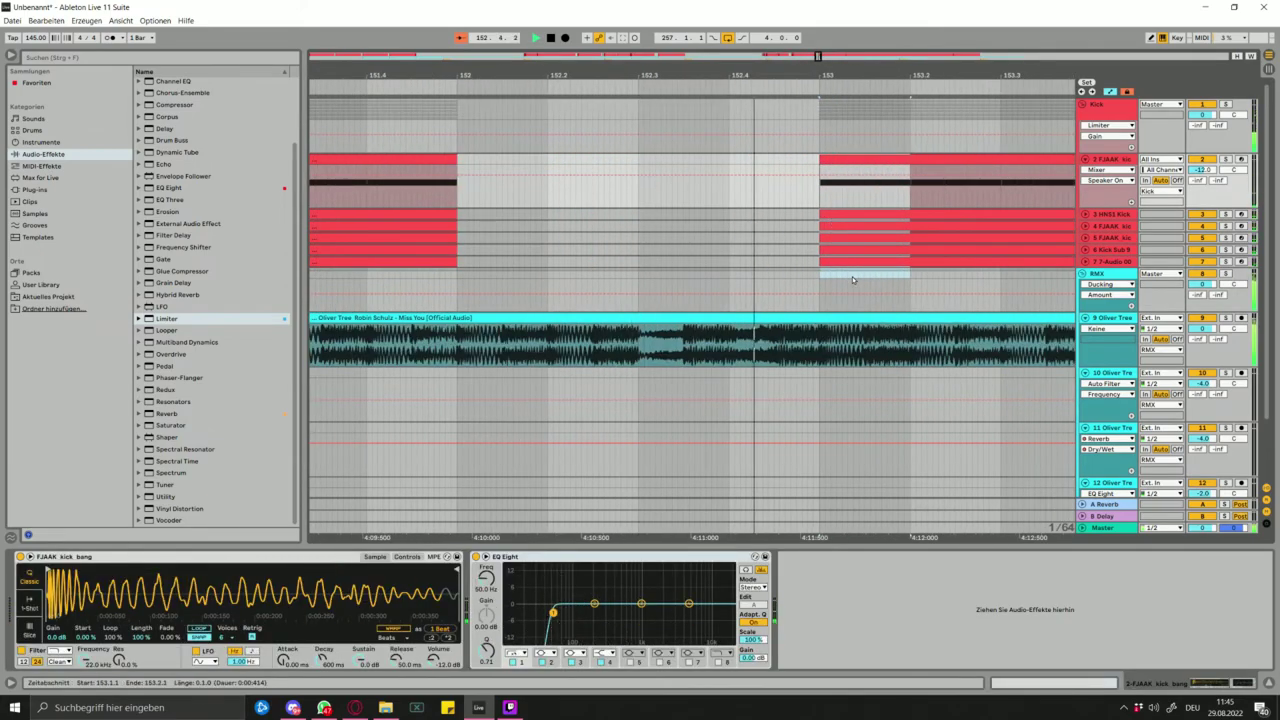
{"action": "left_click_drag", "start_coordinate": [853, 282], "coordinate": [821, 166]}
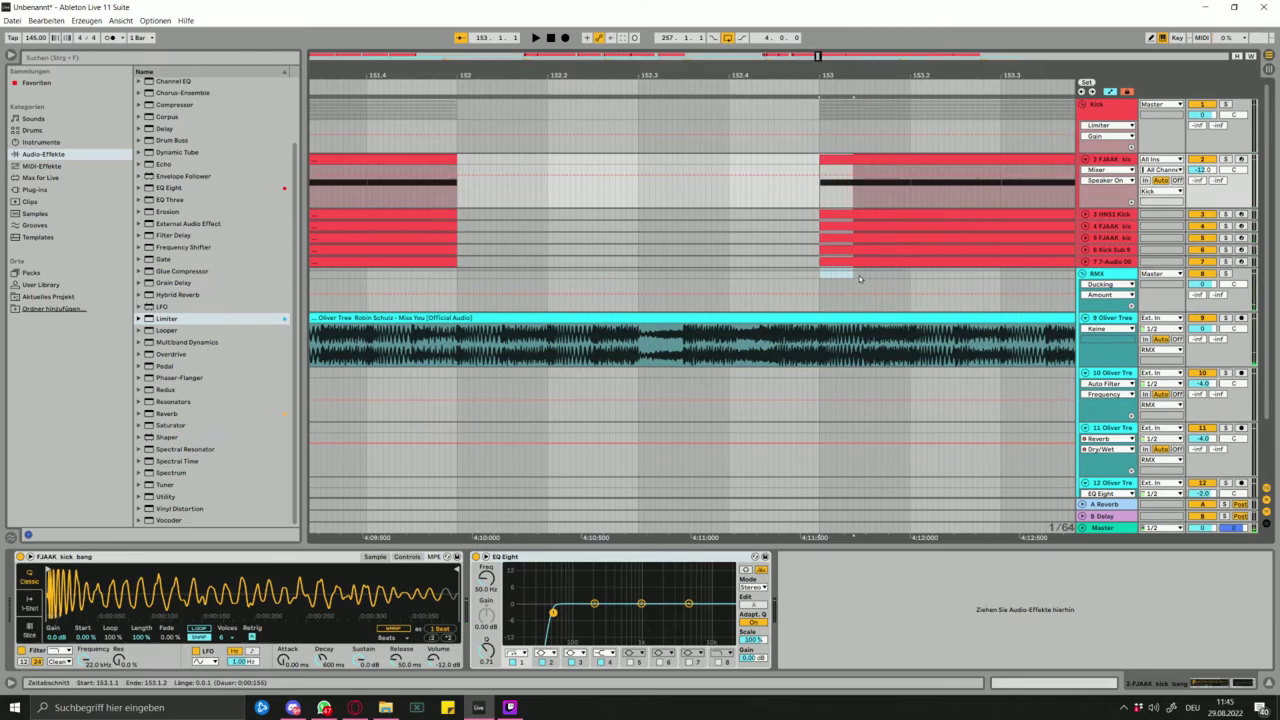
{"action": "left_click_drag", "start_coordinate": [858, 279], "coordinate": [828, 166]}
{"action": "scroll", "coordinate": [842, 176], "scroll_direction": "down", "scroll_amount": 3}
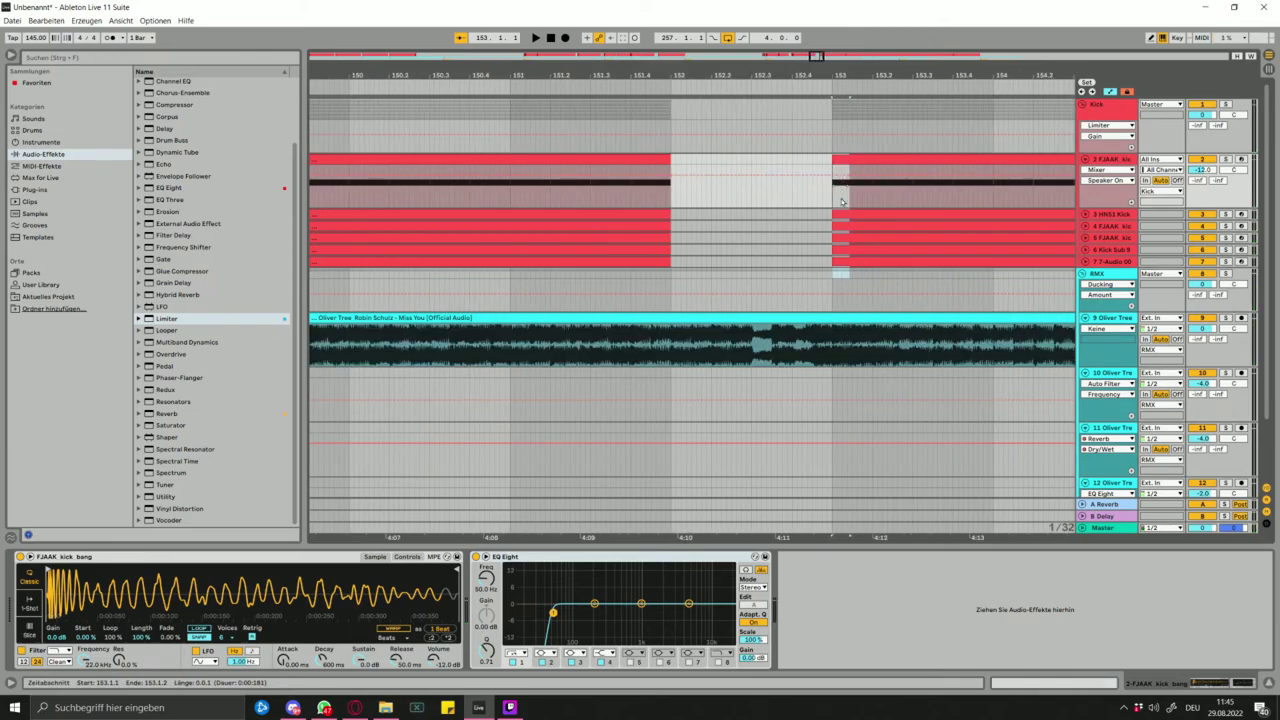
{"action": "scroll", "coordinate": [853, 257], "scroll_direction": "down", "scroll_amount": 3}
{"action": "left_click", "coordinate": [846, 279]}
{"action": "left_click_drag", "start_coordinate": [853, 277], "coordinate": [844, 179]}
{"action": "left_click", "coordinate": [844, 162]}
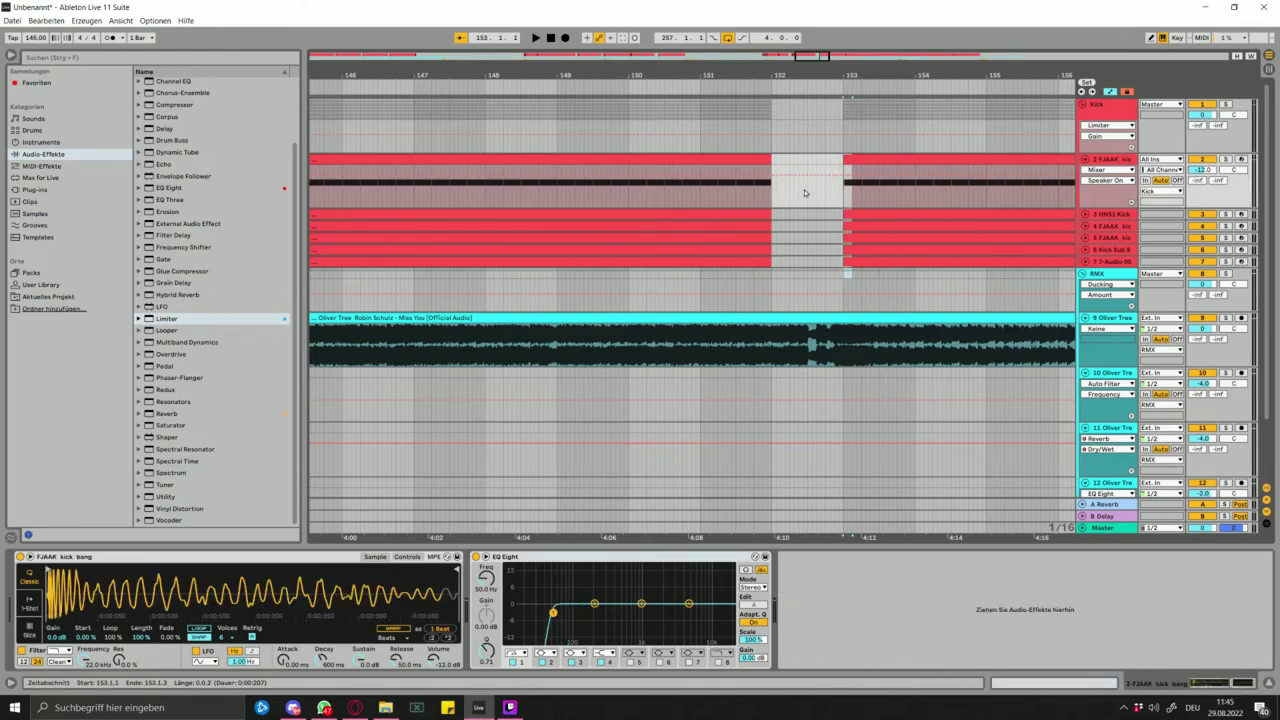
{"action": "key", "text": "ctrl+d"}
{"action": "key", "text": "ctrl+d"}
{"action": "key", "text": "ctrl+f"}
{"action": "left_click", "coordinate": [810, 202]}
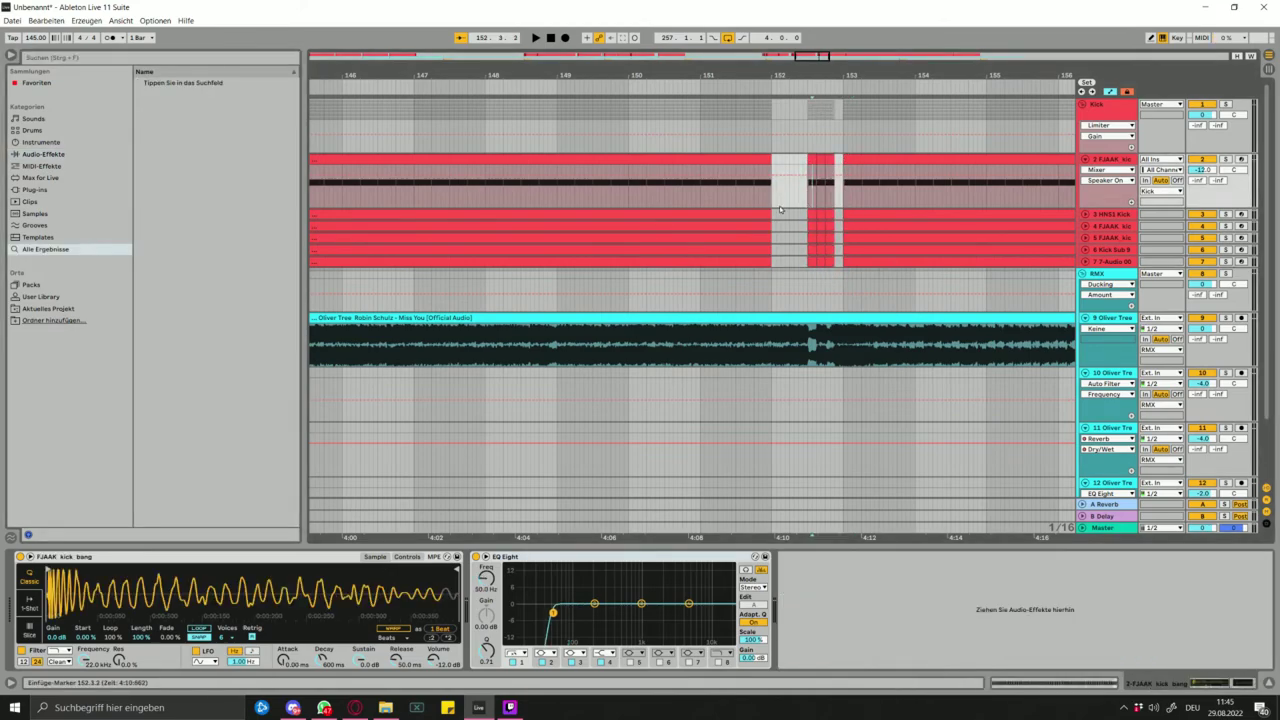
{"action": "left_click", "coordinate": [751, 129]}
{"action": "key", "text": "space"}
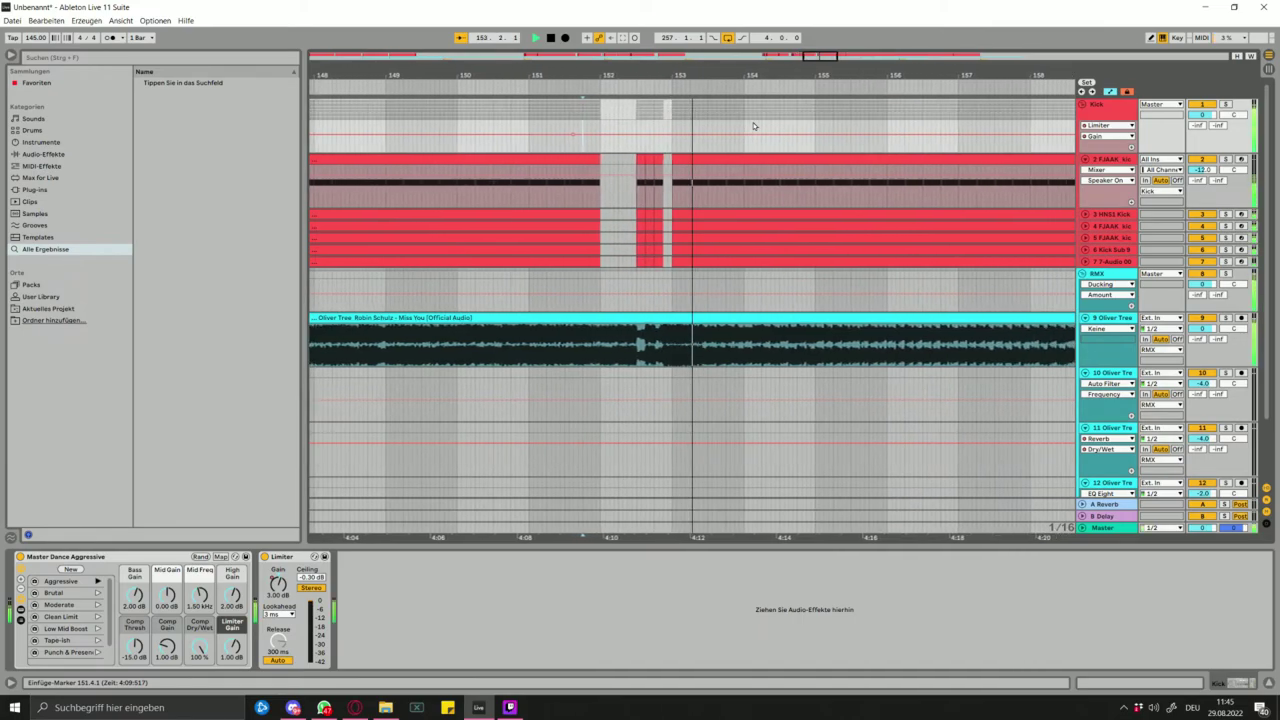
- Delete the kick on all kick tracks for one bar, from 168.1.1 to 169.1.1
{"action": "scroll", "coordinate": [765, 126], "scroll_direction": "down", "scroll_amount": 5}
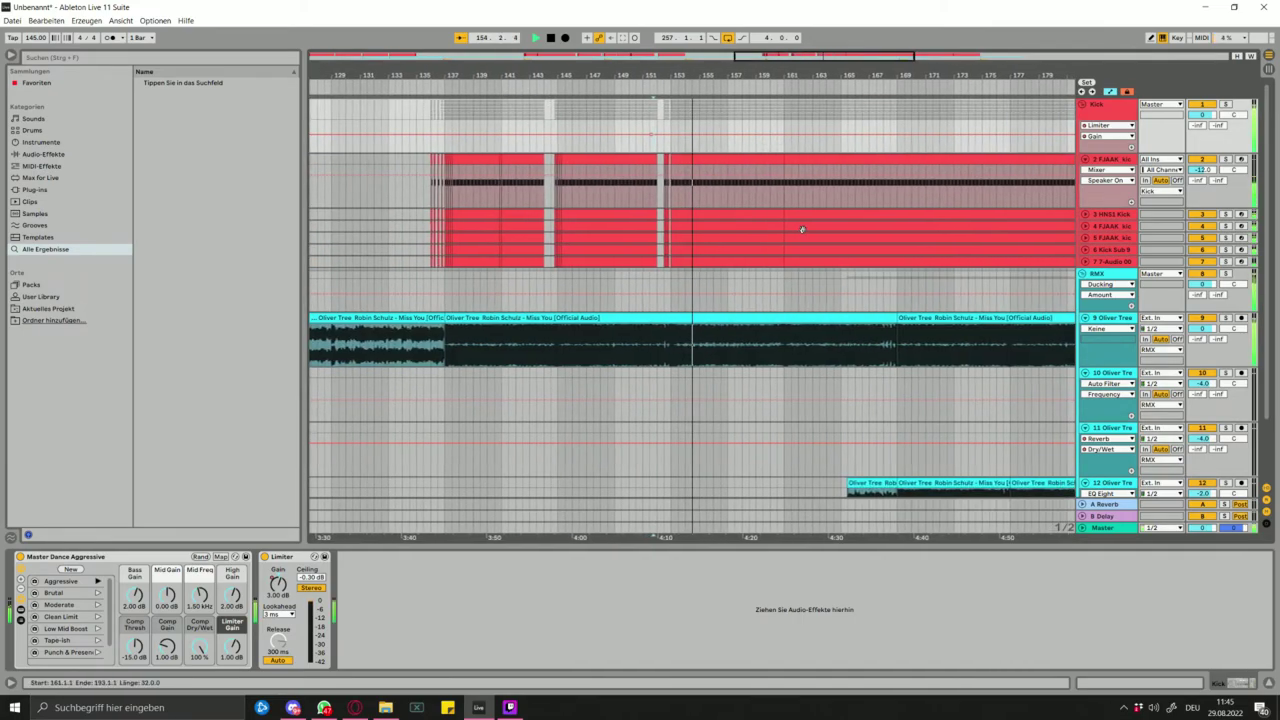
{"action": "left_click_drag", "start_coordinate": [888, 273], "coordinate": [872, 155]}
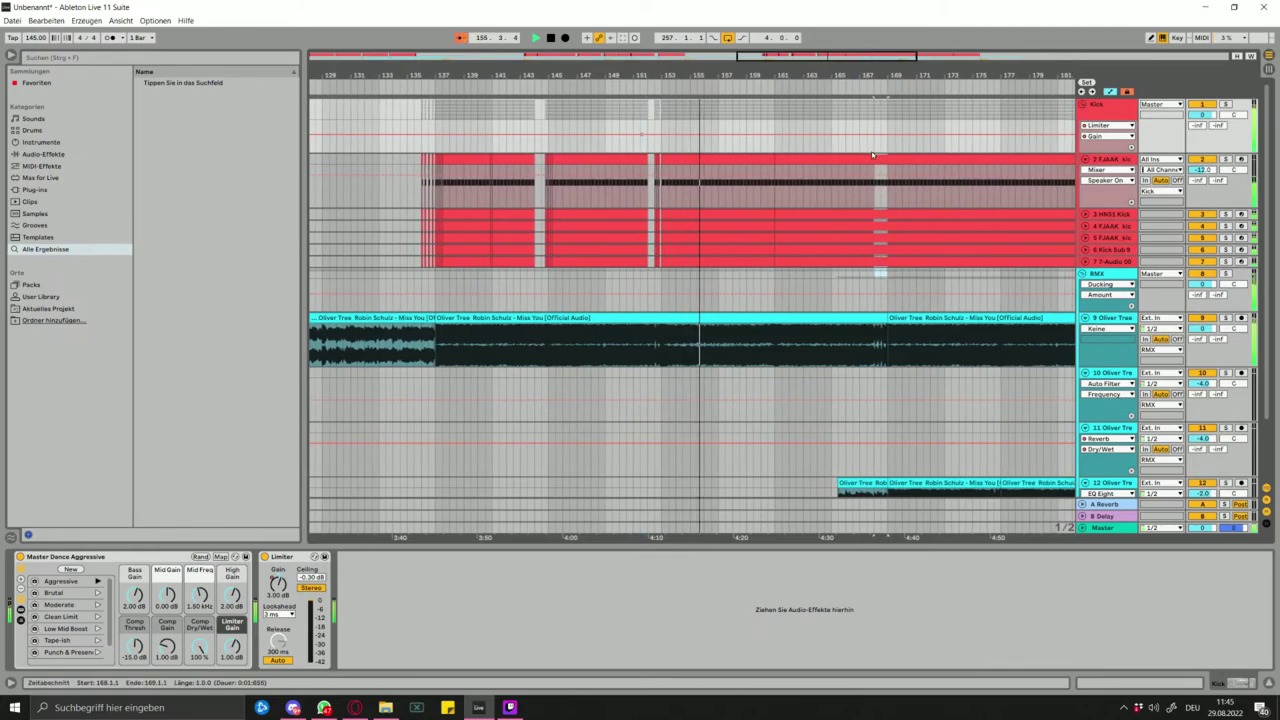
{"action": "left_click", "coordinate": [872, 155]}
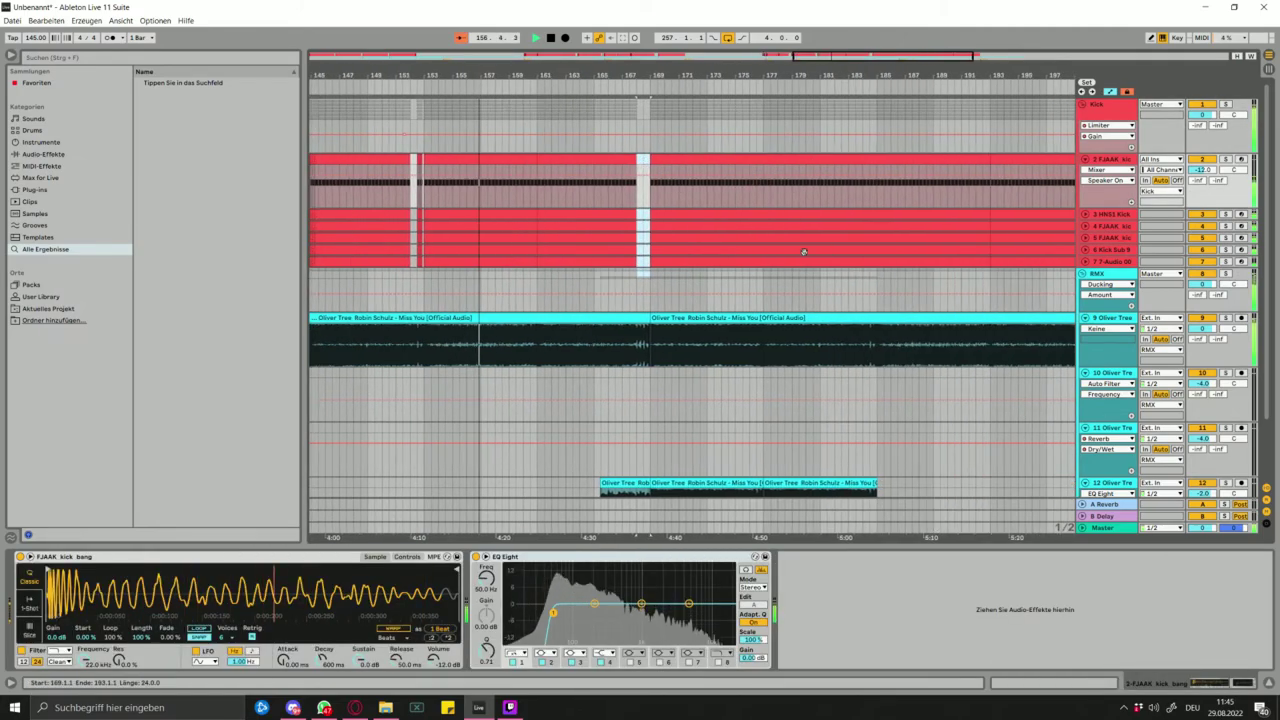
- Repeat an eighth-note kick slice from 169.1.1 to 169.3.1 on all kick tracks and listen to the roll
{"action": "scroll", "coordinate": [804, 252], "scroll_direction": "right", "scroll_amount": 2}
{"action": "left_click_drag", "start_coordinate": [537, 261], "coordinate": [556, 190]}
{"action": "scroll", "coordinate": [565, 278], "scroll_direction": "up", "scroll_amount": 2}
{"action": "key", "text": "ctrl+d"}
{"action": "key", "text": "ctrl+d"}
{"action": "key", "text": "ctrl+d"}
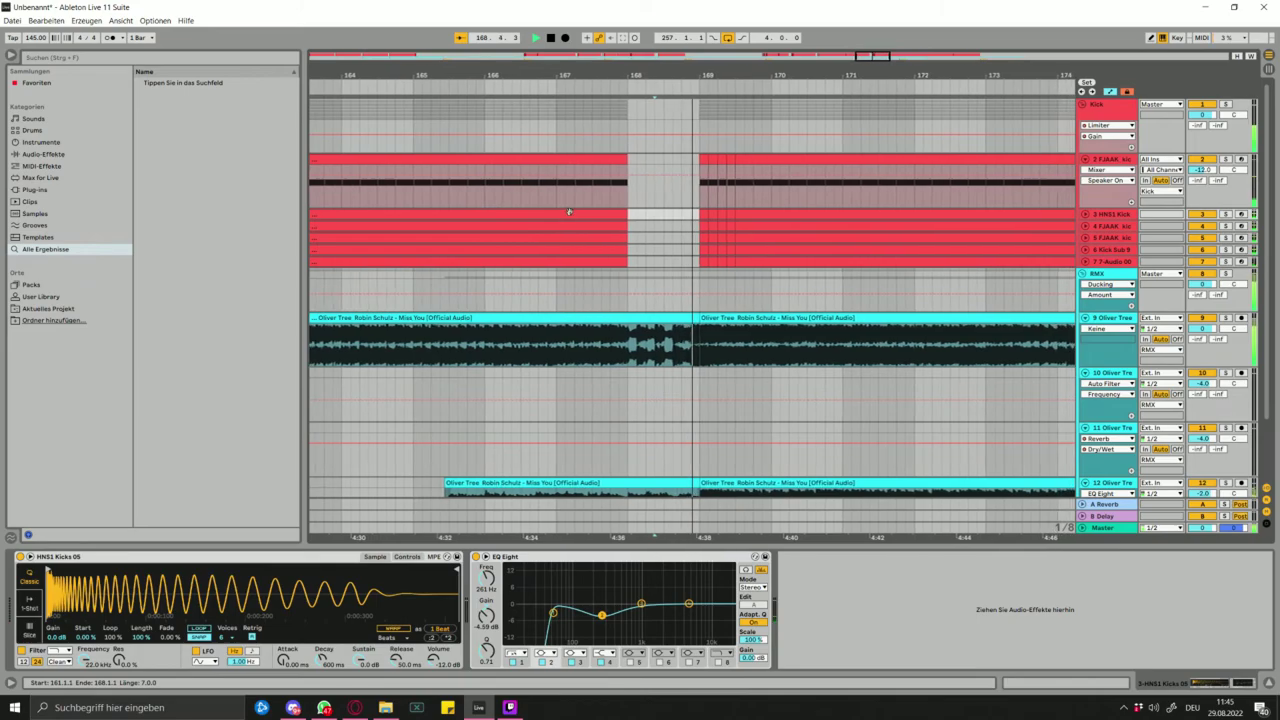
{"action": "scroll", "coordinate": [580, 214], "scroll_direction": "down", "scroll_amount": 4}
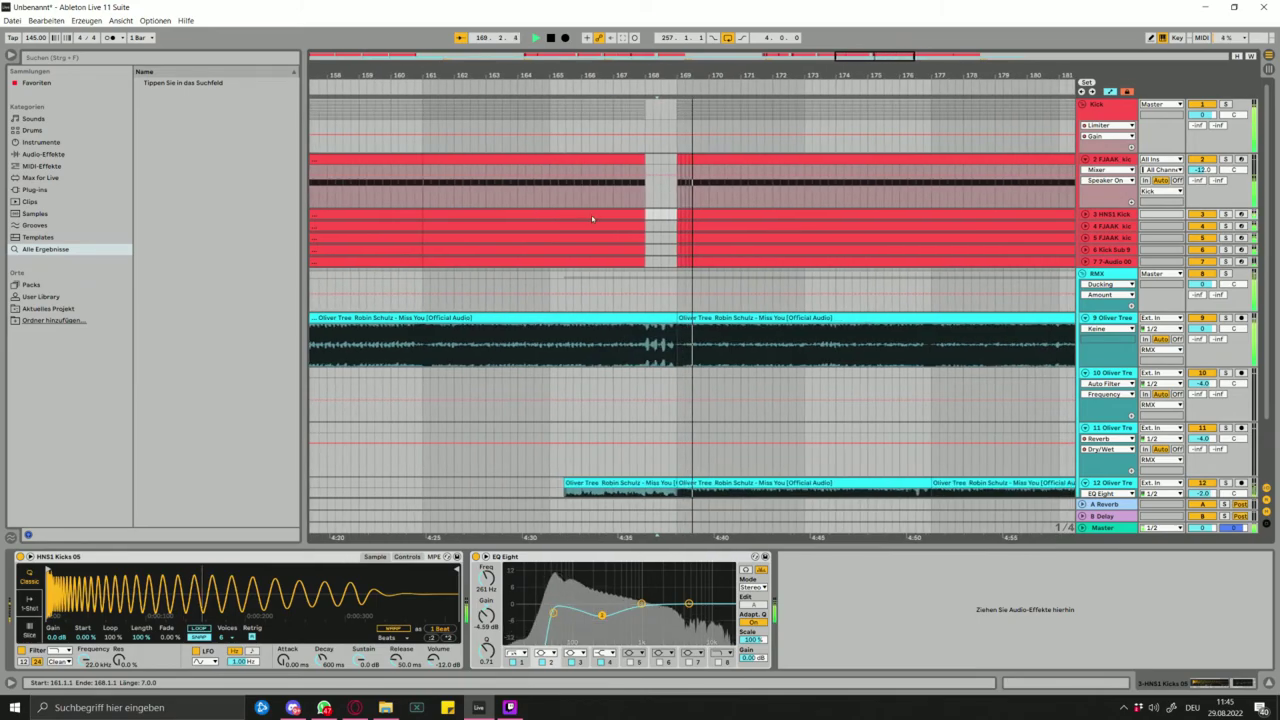
{"action": "key", "text": "space"}
- Delete the kick on all kick tracks for one beat each, at 170.4.1 to 171.1.1 and 172.4.1 to 173.1.1
{"action": "scroll", "coordinate": [684, 284], "scroll_direction": "up", "scroll_amount": 5}
{"action": "left_click_drag", "start_coordinate": [675, 205], "coordinate": [657, 156]}
{"action": "key", "text": "Delete"}
{"action": "scroll", "coordinate": [814, 216], "scroll_direction": "down", "scroll_amount": 3}
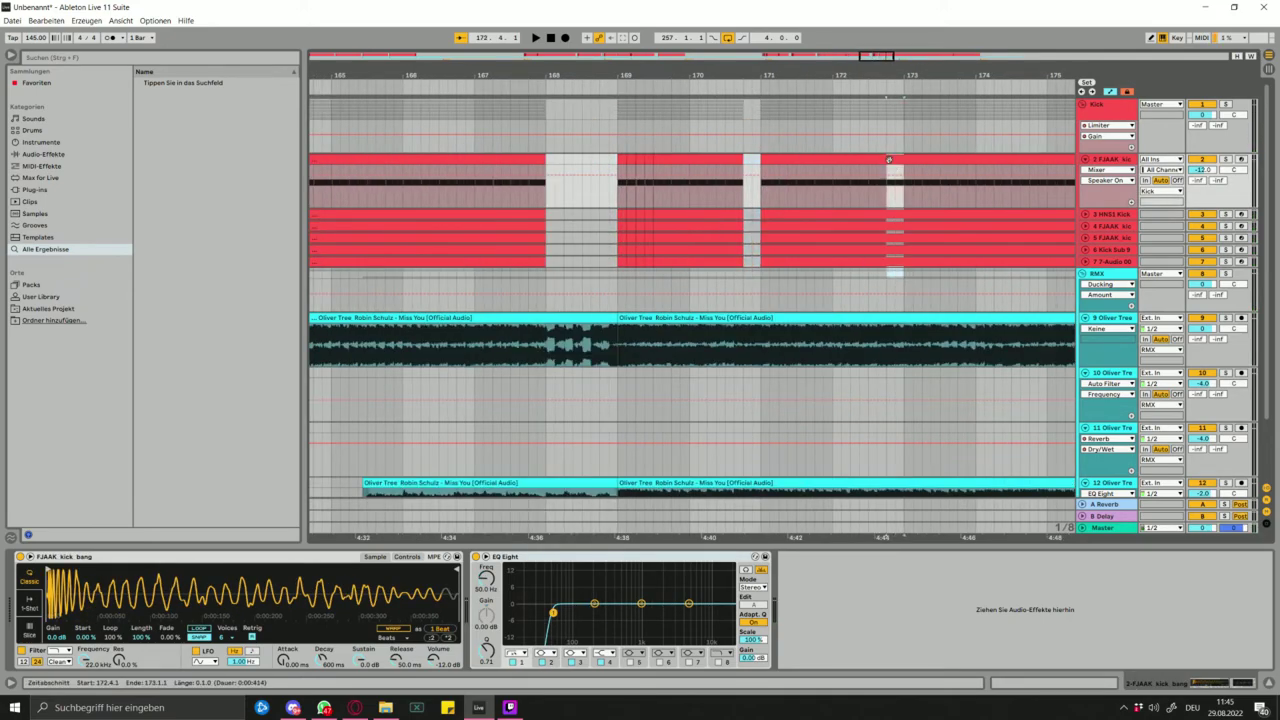
{"action": "key", "text": "Delete"}
- Fill 172.4.1 to 173.1.1 with eighth-note kick slices on all kick tracks and add a matching roll ending at 176.3.1
{"action": "scroll", "coordinate": [885, 174], "scroll_direction": "right", "scroll_amount": 2}
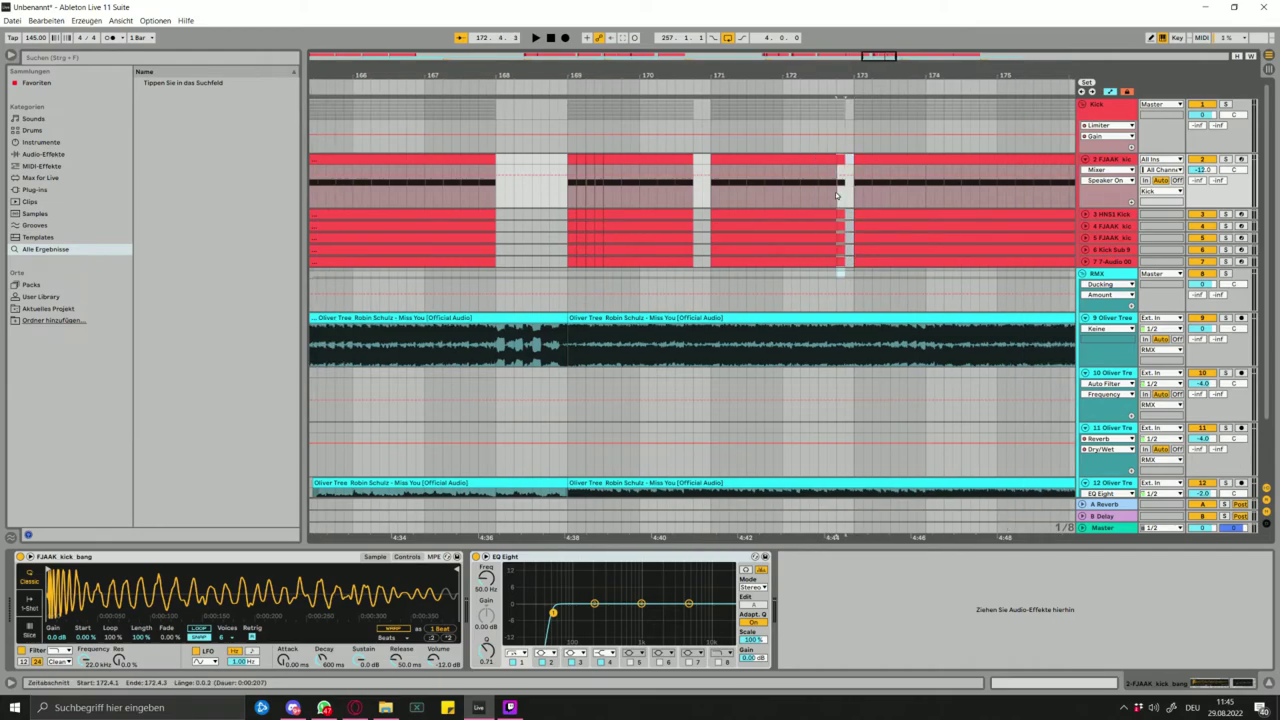
{"action": "scroll", "coordinate": [835, 217], "scroll_direction": "right", "scroll_amount": 7}
{"action": "left_click", "coordinate": [793, 246]}
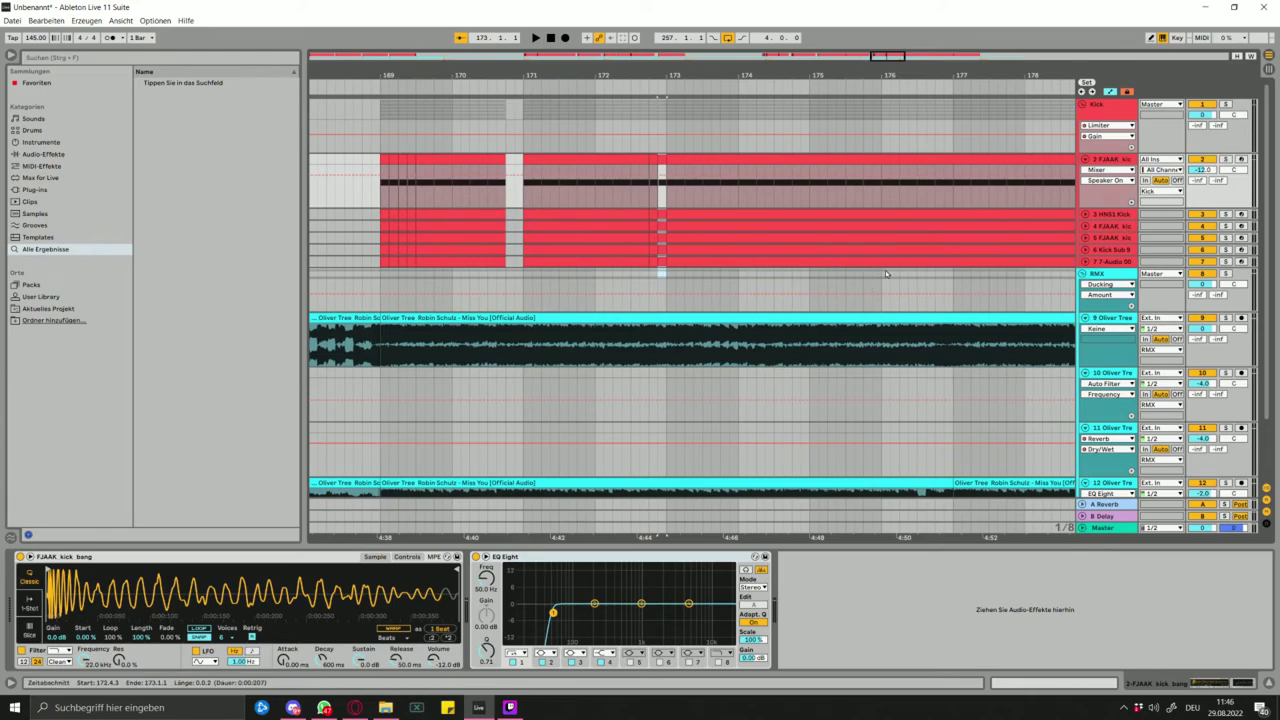
{"action": "key", "text": "ctrl+d"}
{"action": "key", "text": "ctrl+d"}
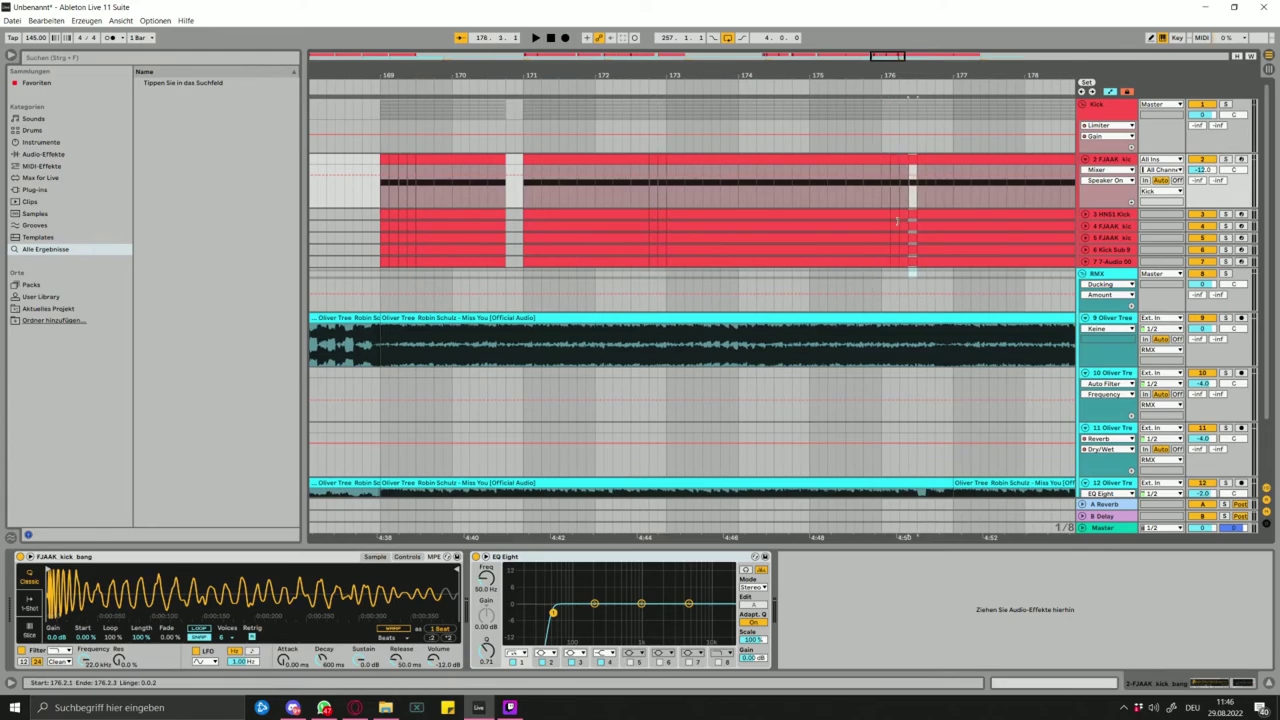
{"action": "scroll", "coordinate": [890, 215], "scroll_direction": "right", "scroll_amount": 12}
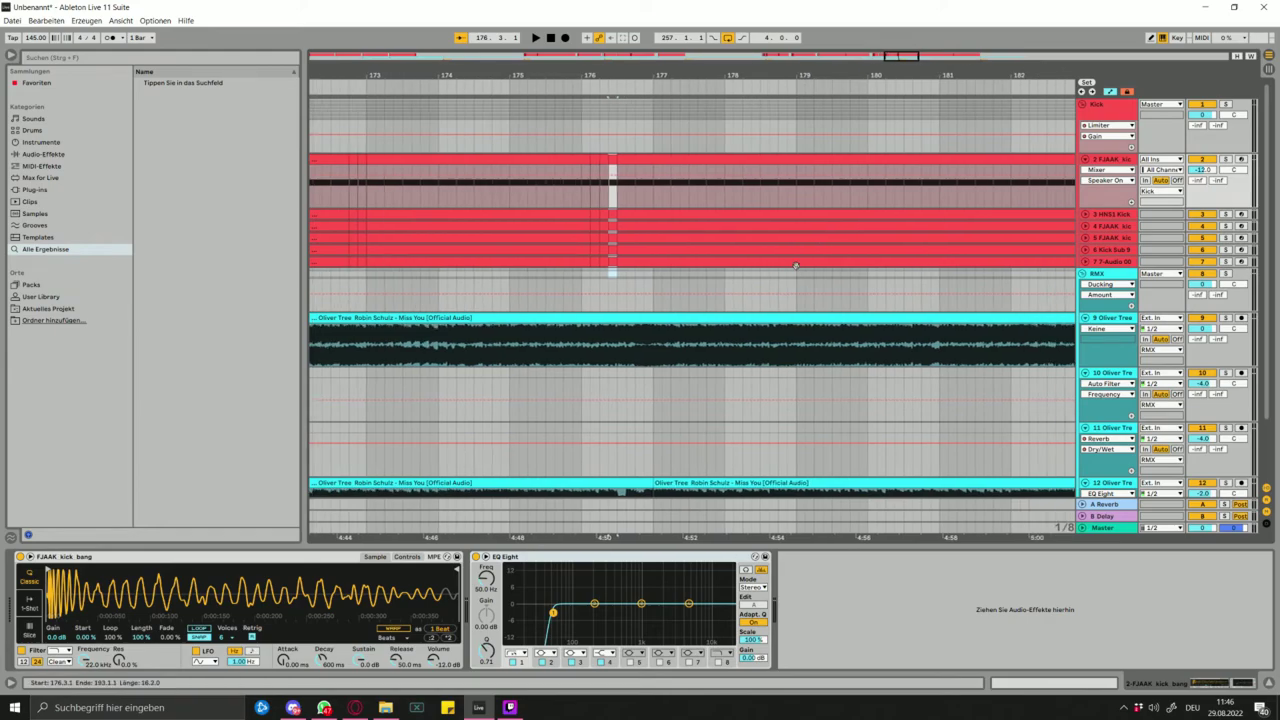
{"action": "scroll", "coordinate": [849, 265], "scroll_direction": "right", "scroll_amount": 1}
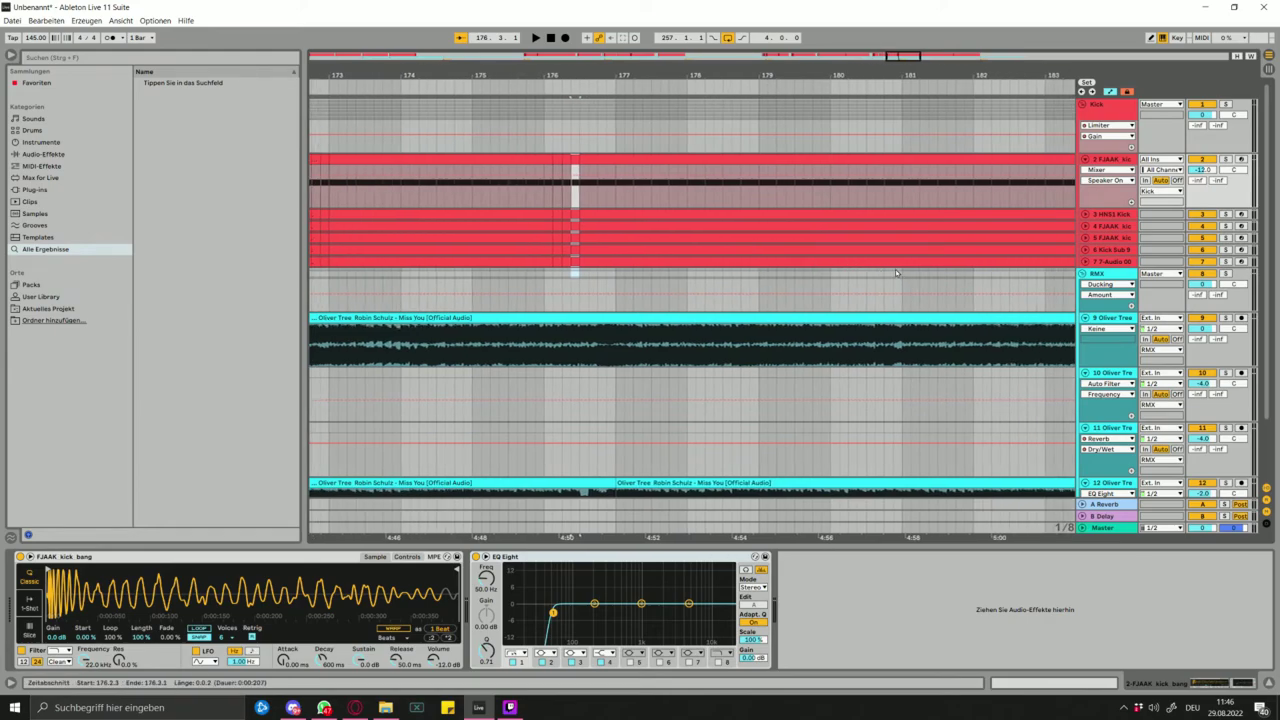
- Delete the kick on all kick tracks from 180.3.1 to 181.1.1 and clear the bar from 184.1.1 to 185.1.1
{"action": "left_click_drag", "start_coordinate": [902, 277], "coordinate": [868, 160]}
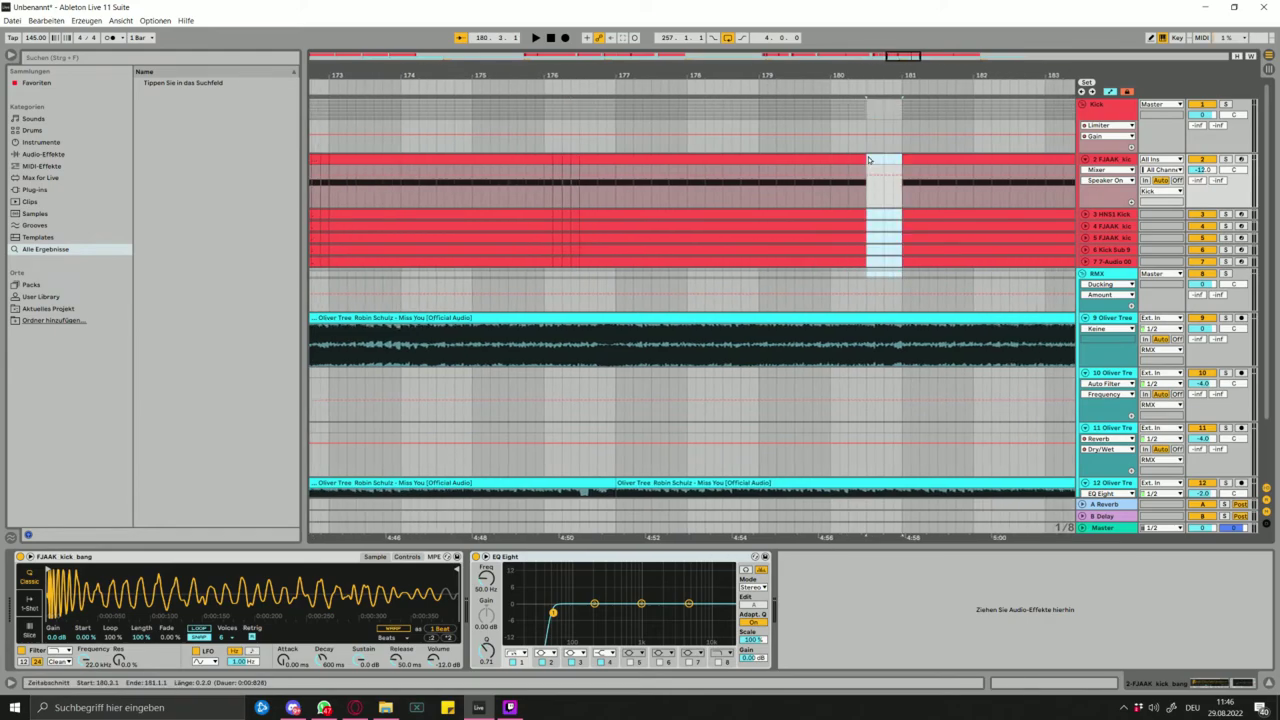
{"action": "scroll", "coordinate": [850, 214], "scroll_direction": "right", "scroll_amount": 14}
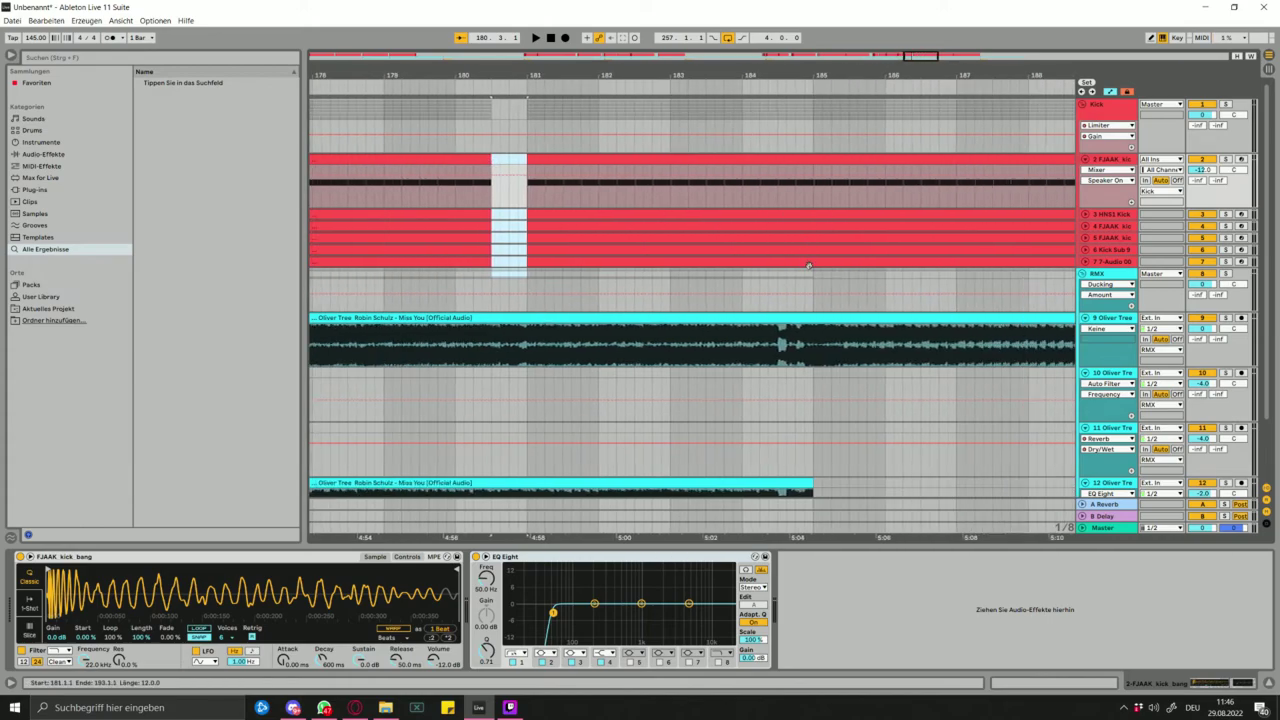
{"action": "mouse_move", "coordinate": [811, 273]}
{"action": "left_mouse_down"}
{"action": "mouse_move", "coordinate": [757, 162]}
{"action": "mouse_move", "coordinate": [829, 270]}
{"action": "mouse_move", "coordinate": [818, 154]}
{"action": "left_mouse_up"}
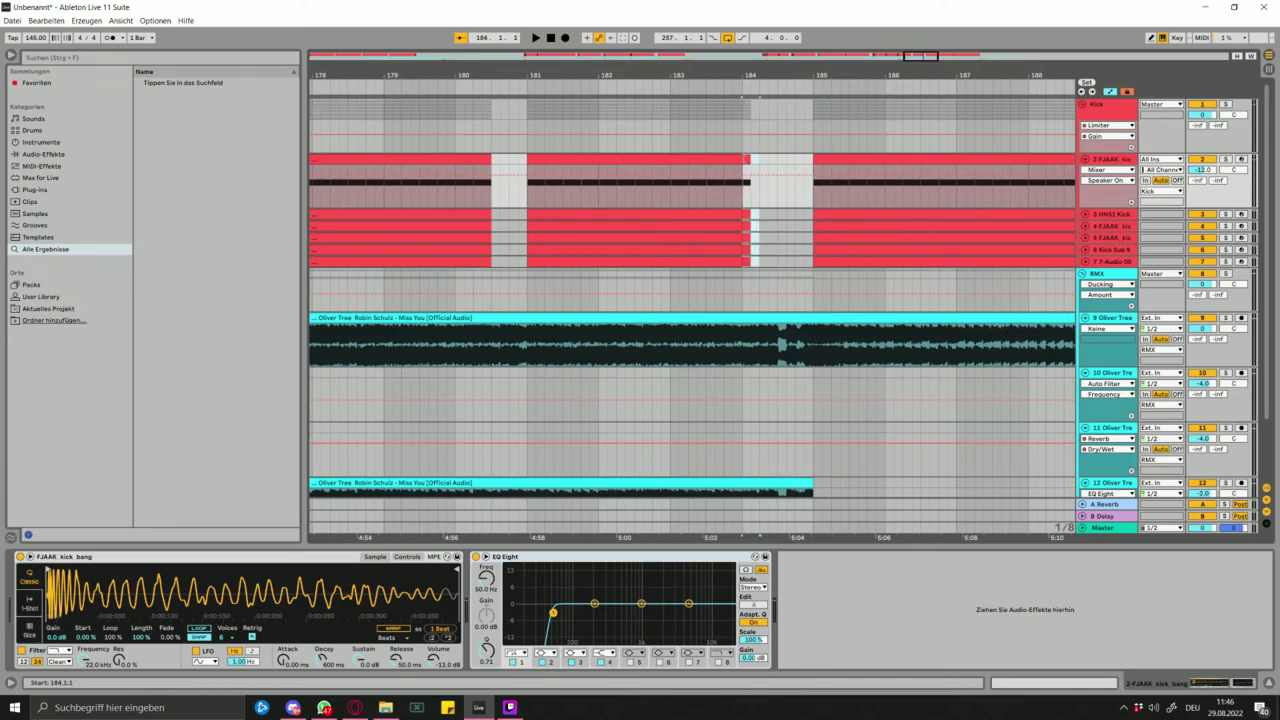
- Alternate eighth-note kicks and eighth-note gaps through bar 184 on all kick tracks and play the fill from bar 183
{"action": "key", "text": "ctrl+d"}
{"action": "key", "text": "ctrl+d"}
{"action": "key", "text": "ctrl+d"}
{"action": "left_click", "coordinate": [712, 143]}
{"action": "key", "text": "space"}
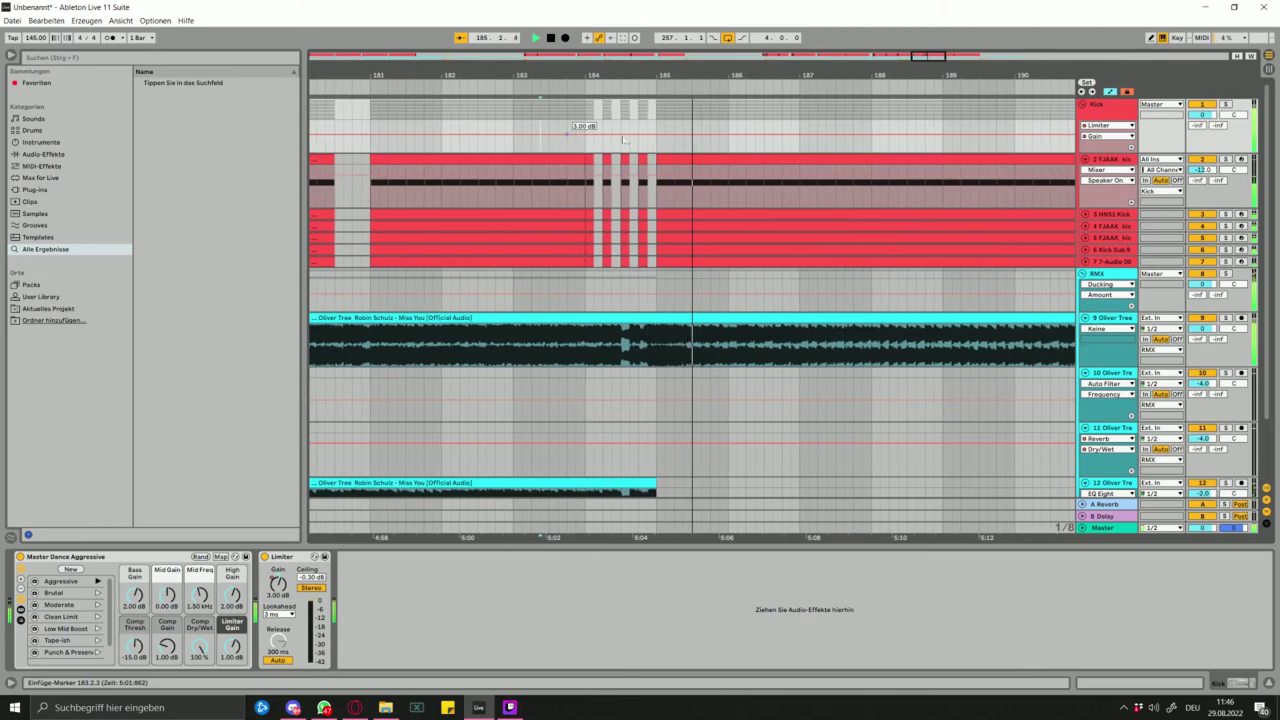
- Delete the kick on all kick tracks for the drop's last bar, from 200.1.1 to 201.1.1
{"action": "scroll", "coordinate": [748, 215], "scroll_direction": "down", "scroll_amount": 10}
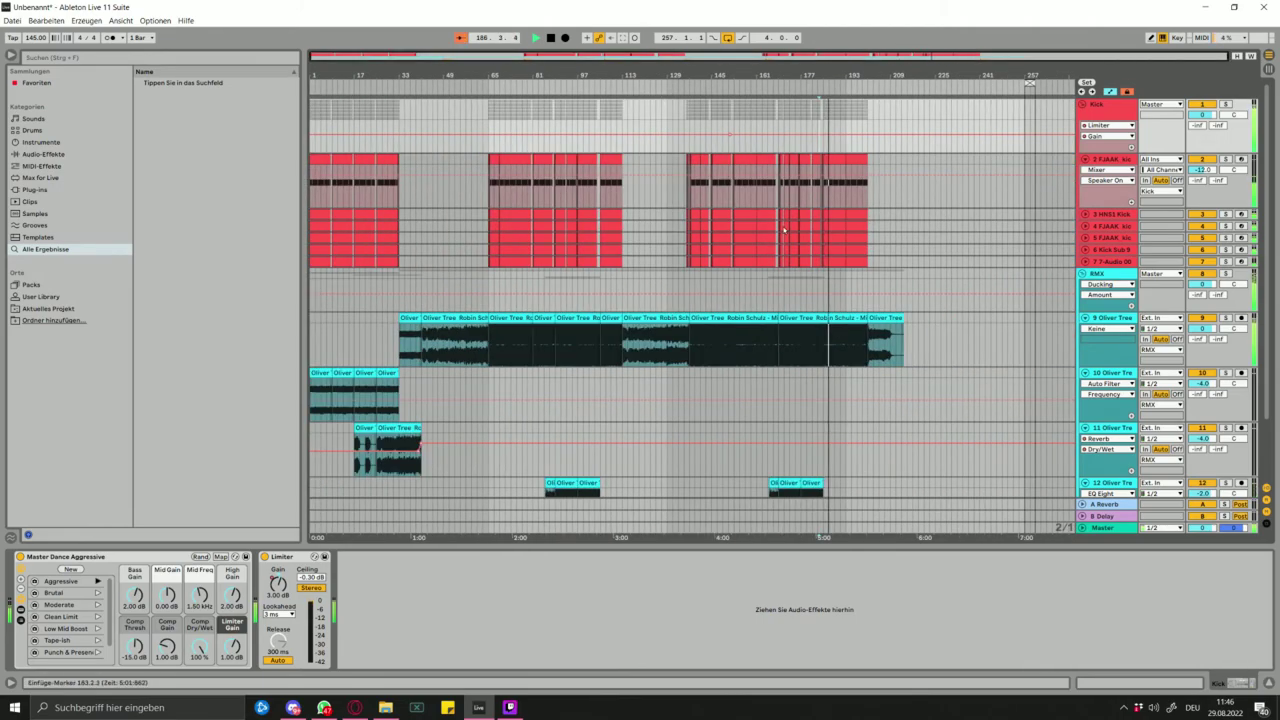
{"action": "left_click", "coordinate": [861, 285]}
{"action": "scroll", "coordinate": [861, 285], "scroll_direction": "up", "scroll_amount": 8}
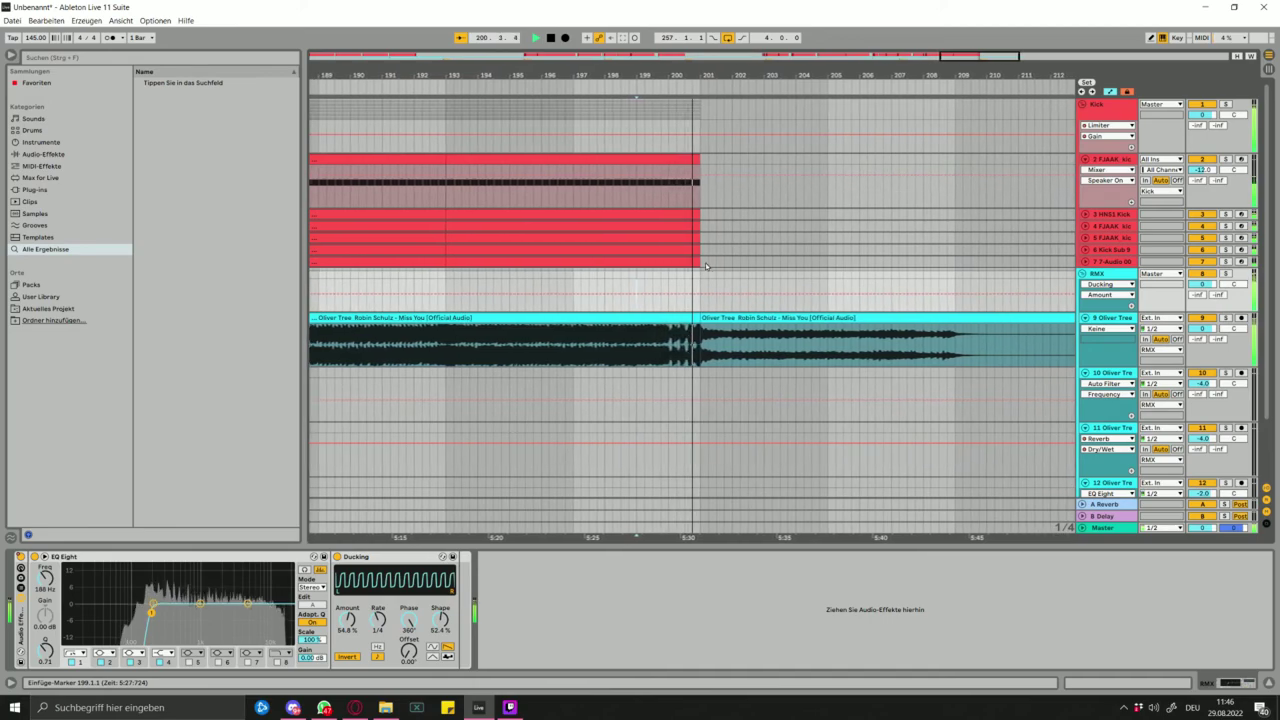
{"action": "left_click", "coordinate": [665, 157]}
{"action": "scroll", "coordinate": [670, 210], "scroll_direction": "up", "scroll_amount": 5}
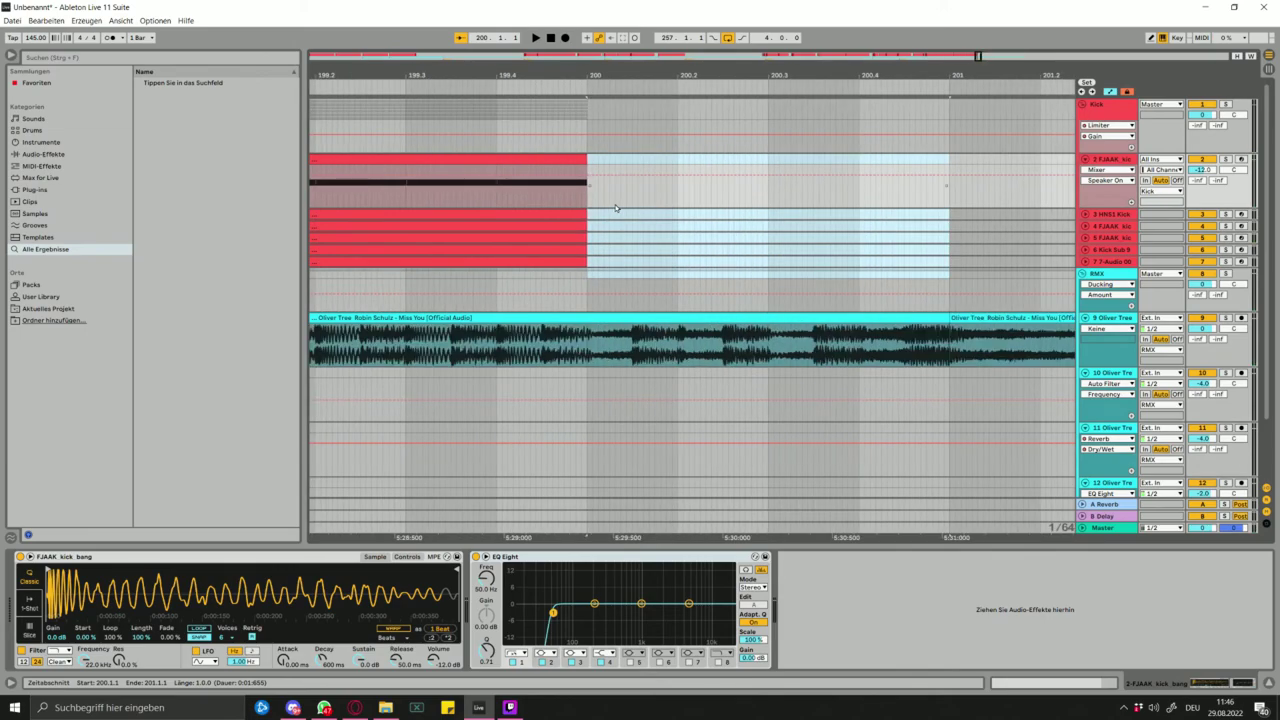
- Place an eighth-note kick with an eighth-note gap on each beat of bar 200 and play the fill from 199.4.1
{"action": "key", "text": "ctrl+v"}
{"action": "left_click_drag", "start_coordinate": [675, 266], "coordinate": [591, 165]}
{"action": "key", "text": "ctrl+d"}
{"action": "key", "text": "ctrl+d"}
{"action": "key", "text": "ctrl+d"}
{"action": "scroll", "coordinate": [614, 169], "scroll_direction": "down", "scroll_amount": 5}
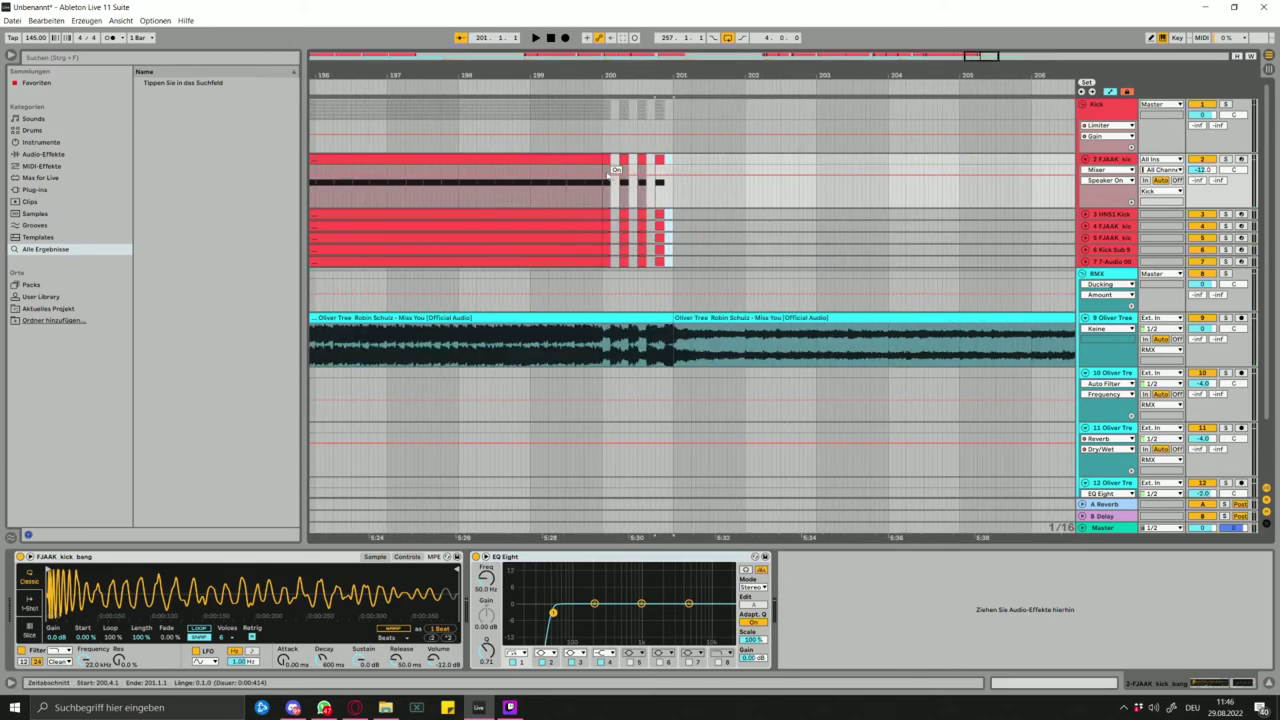
{"action": "left_click", "coordinate": [586, 141]}
{"action": "key", "text": "space"}
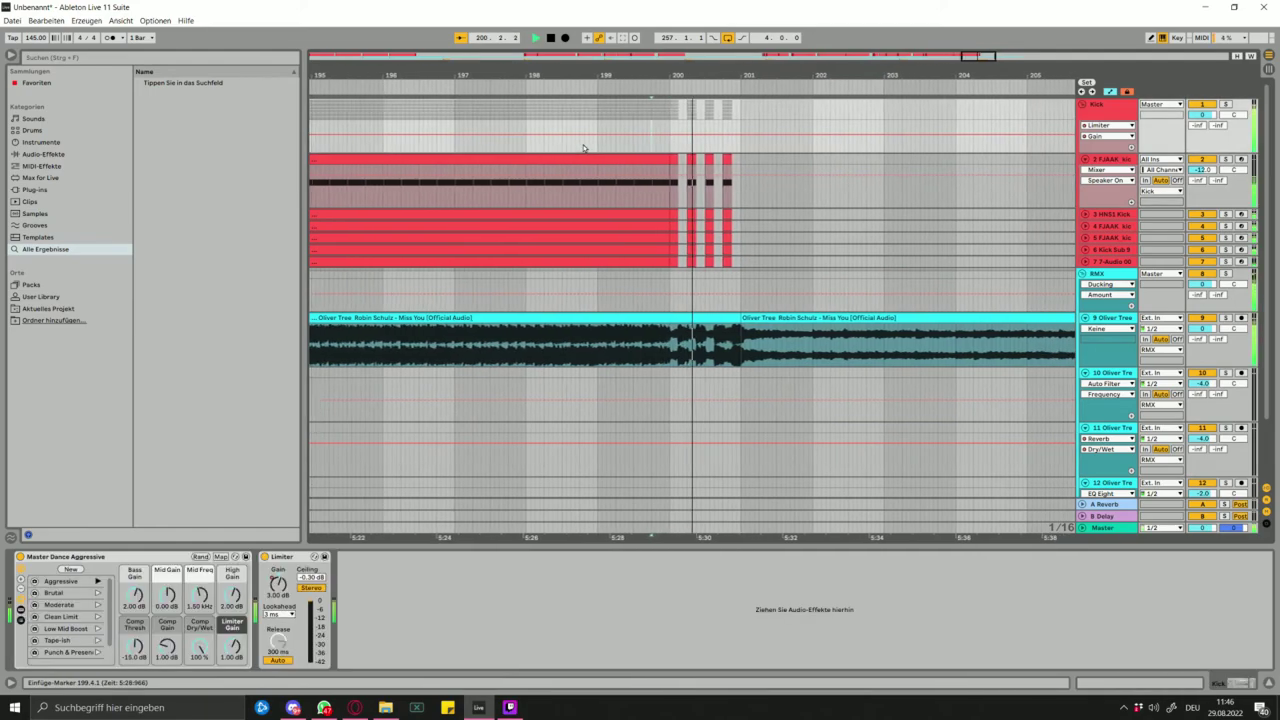
{"action": "key", "text": "space"}
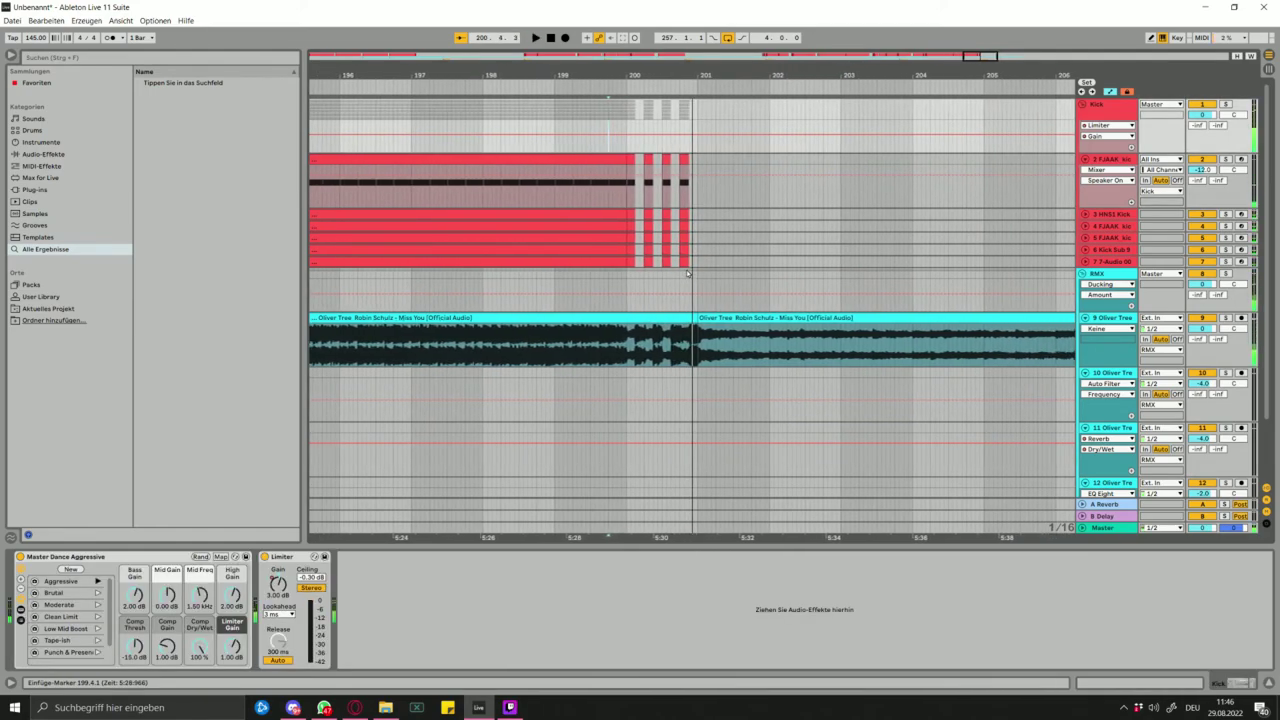
- Add an eighth-note kick slice from 200.4.3 to 201.1.1 on all kick tracks and play the ending from bar 199
{"action": "left_click", "coordinate": [679, 158]}
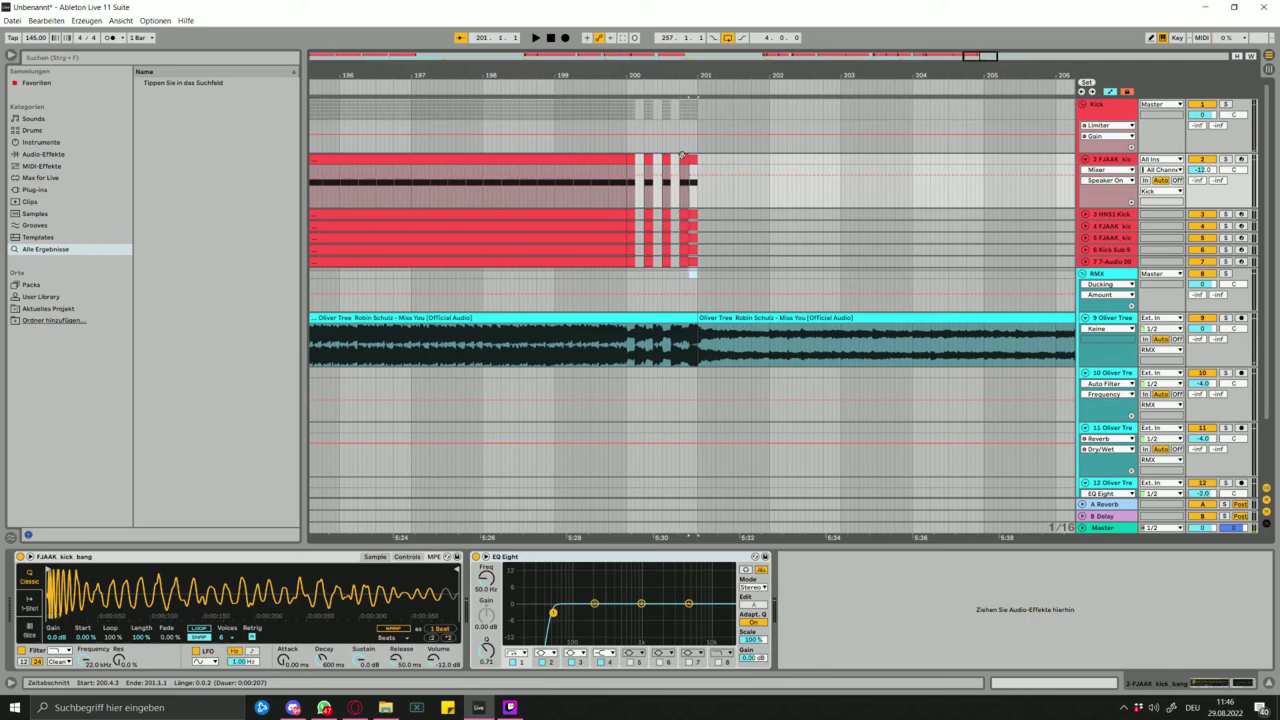
{"action": "left_click", "coordinate": [595, 148]}
{"action": "key", "text": "space"}
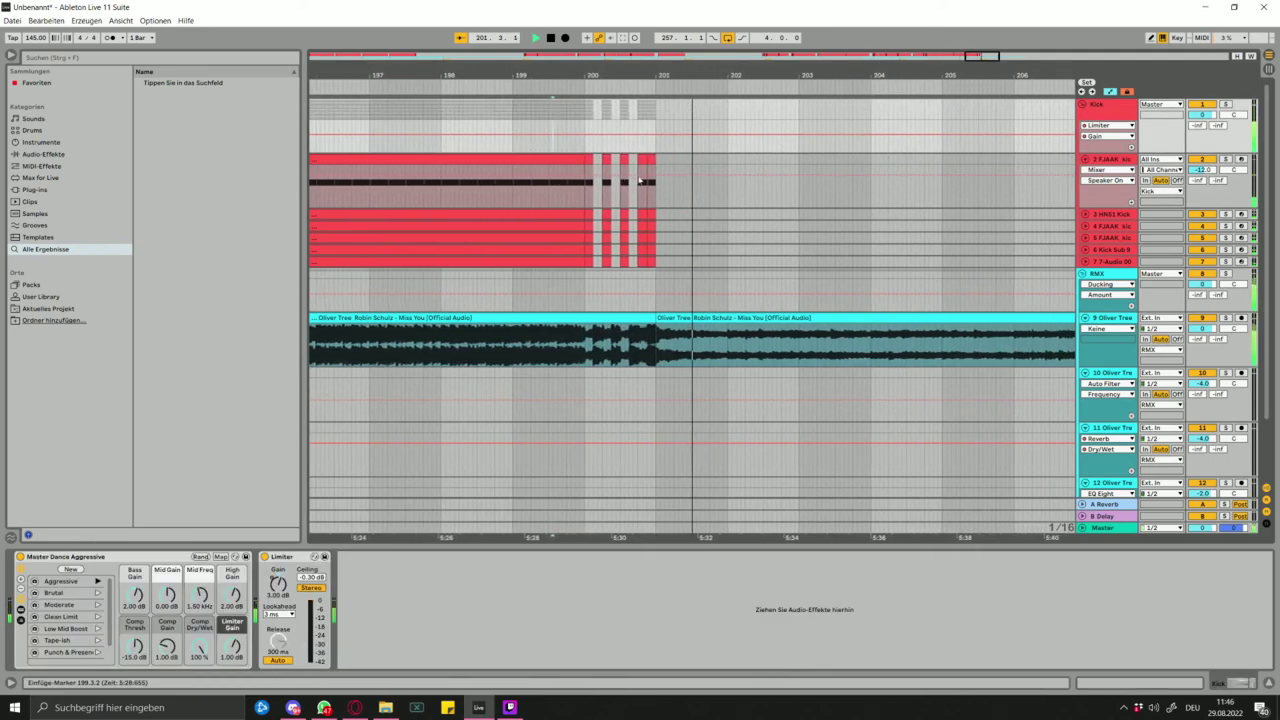
- Show the effect rack's Device On automation on the RMX group and switch it off from 201.1.1 onward
{"action": "scroll", "coordinate": [722, 334], "scroll_direction": "down", "scroll_amount": 6}
{"action": "left_click", "coordinate": [722, 334]}
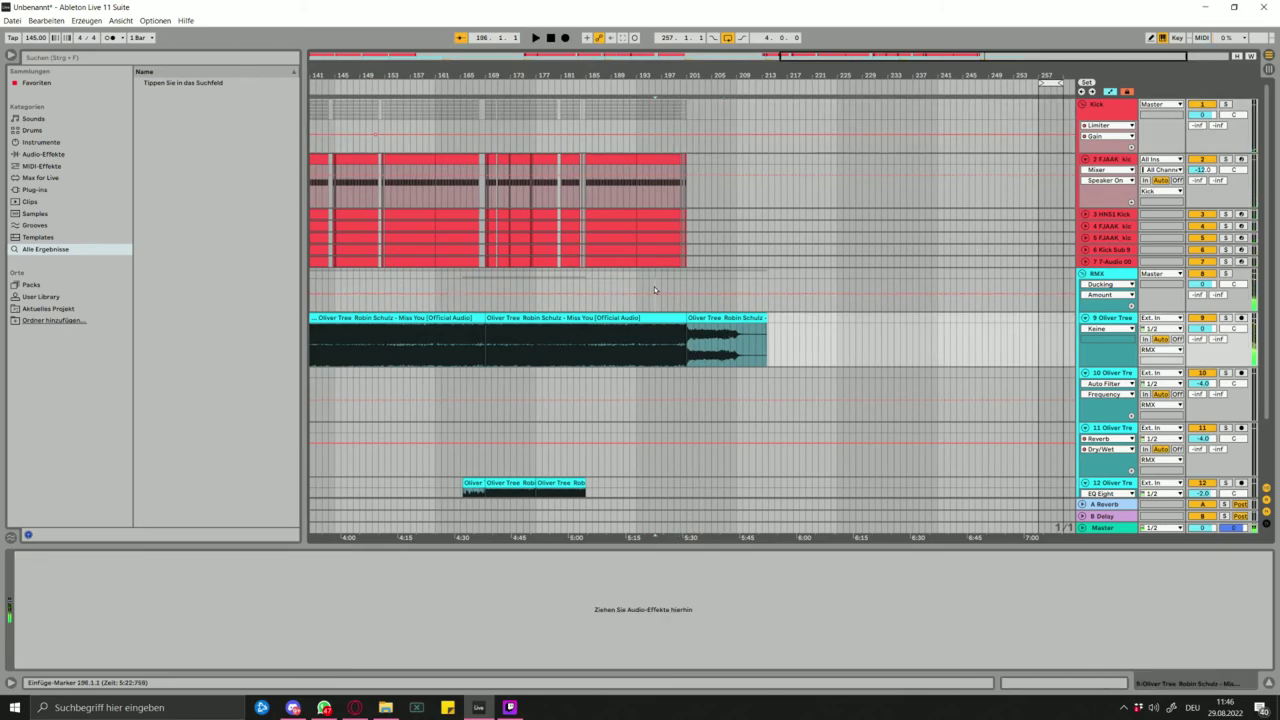
{"action": "left_click", "coordinate": [654, 290]}
{"action": "right_click", "coordinate": [20, 558]}
{"action": "left_click", "coordinate": [34, 567]}
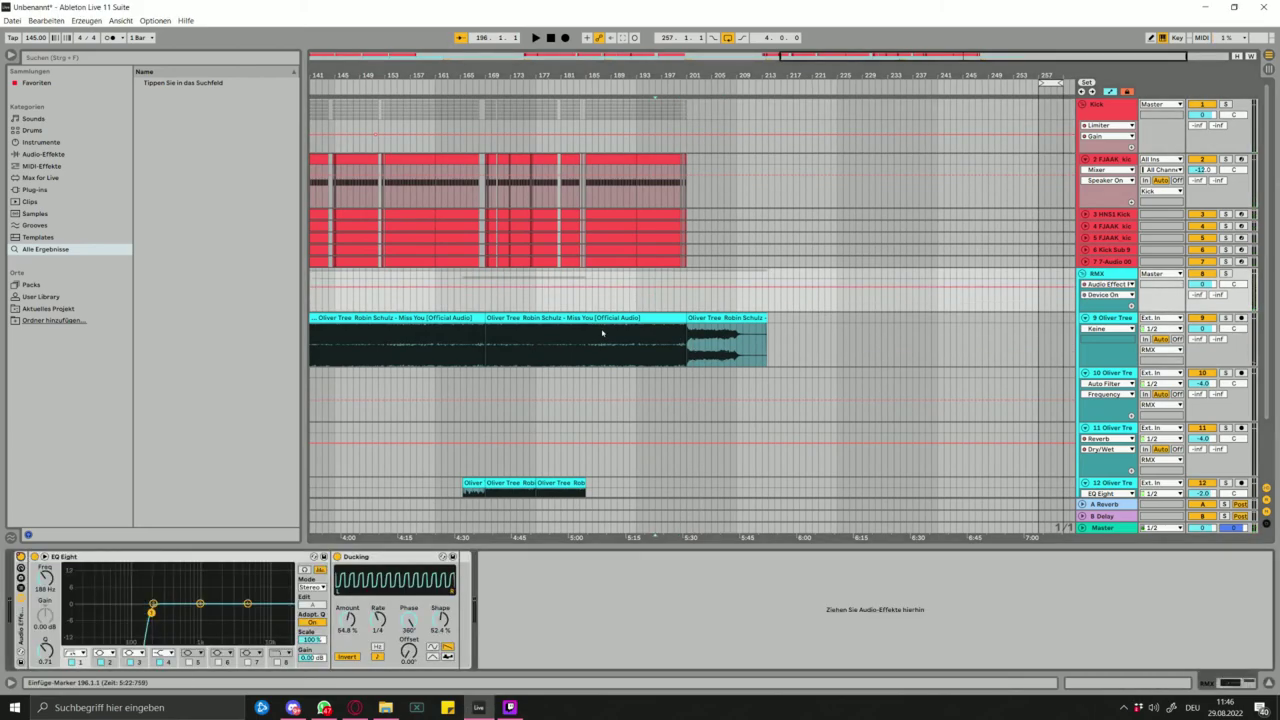
{"action": "left_click_drag", "start_coordinate": [687, 289], "coordinate": [689, 301]}
- Try switching the RMX effect rack off from 144.1.1 to 145.1.1 and play the passage from 143.4.1
{"action": "scroll", "coordinate": [540, 298], "scroll_direction": "left", "scroll_amount": 5}
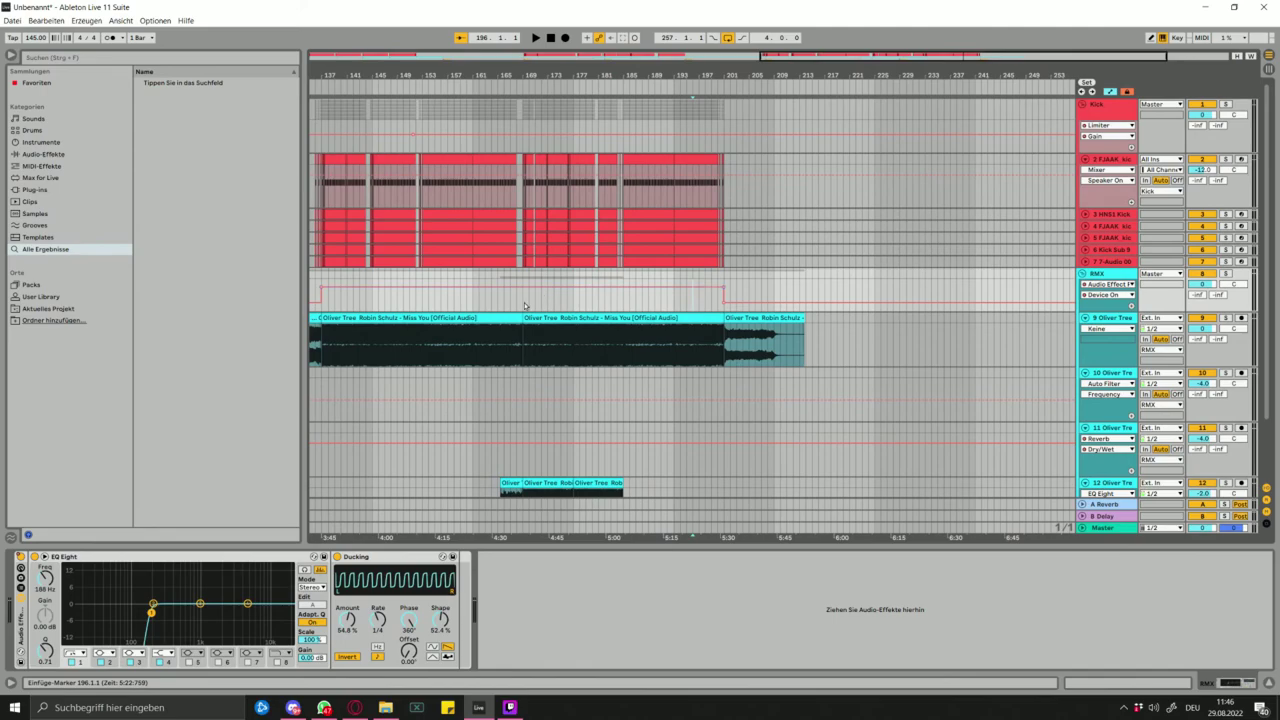
{"action": "scroll", "coordinate": [532, 298], "scroll_direction": "up", "scroll_amount": 10}
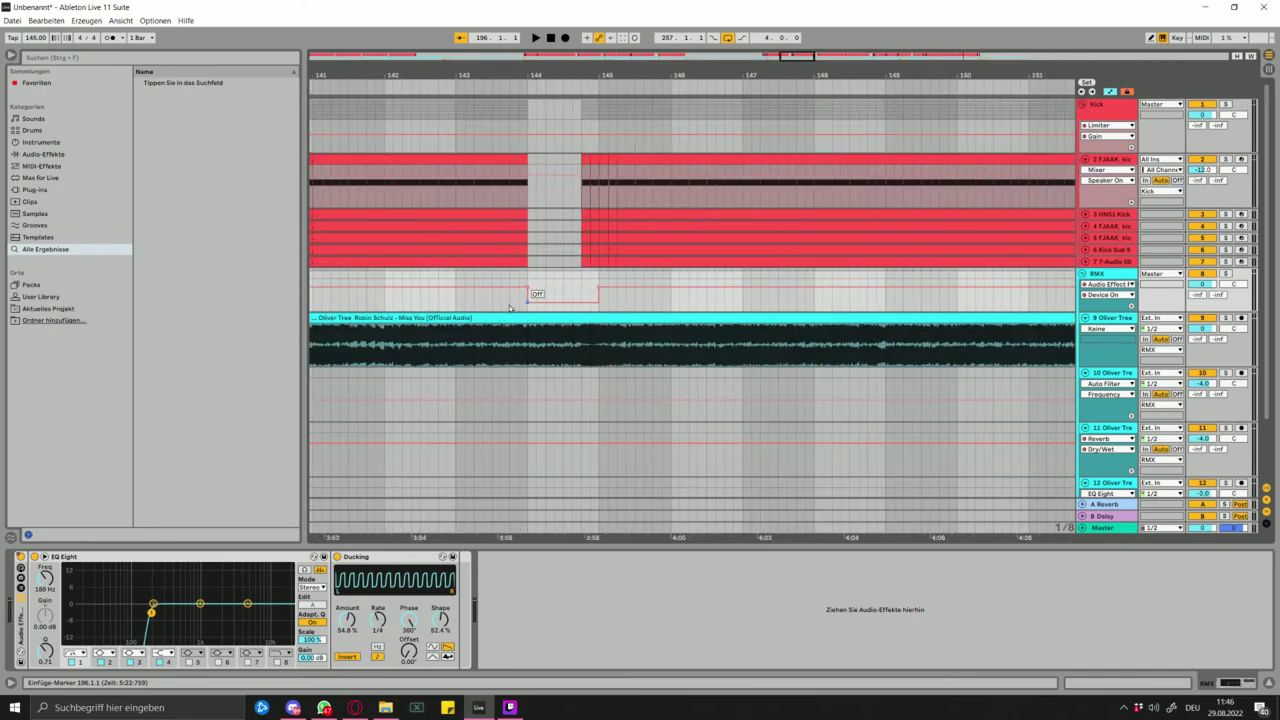
{"action": "left_click", "coordinate": [518, 303]}
{"action": "key", "text": "space"}
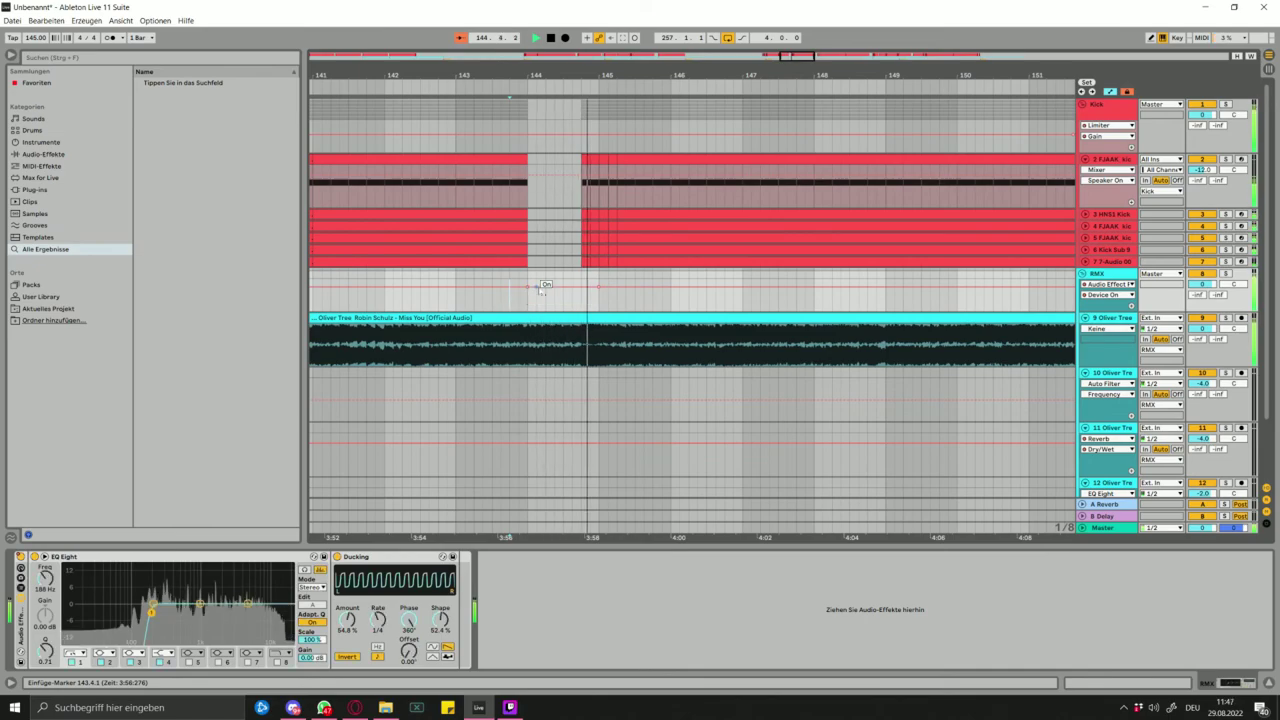
{"action": "scroll", "coordinate": [585, 284], "scroll_direction": "down", "scroll_amount": 12}
{"action": "key", "text": "space"}
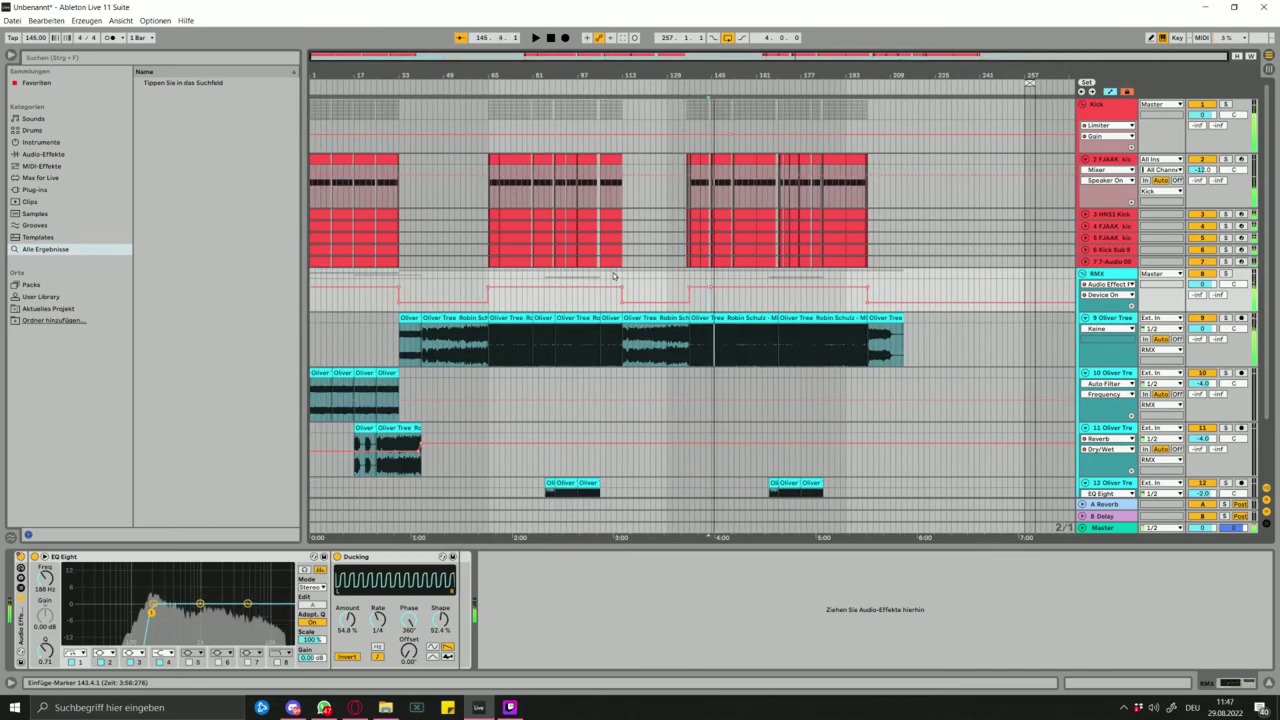
- Play short passages of the arrangement from 13.1.1 and from the first drop at 65.1.1
{"action": "scroll", "coordinate": [762, 352], "scroll_direction": "down", "scroll_amount": 2}
{"action": "scroll", "coordinate": [770, 345], "scroll_direction": "up", "scroll_amount": 2}
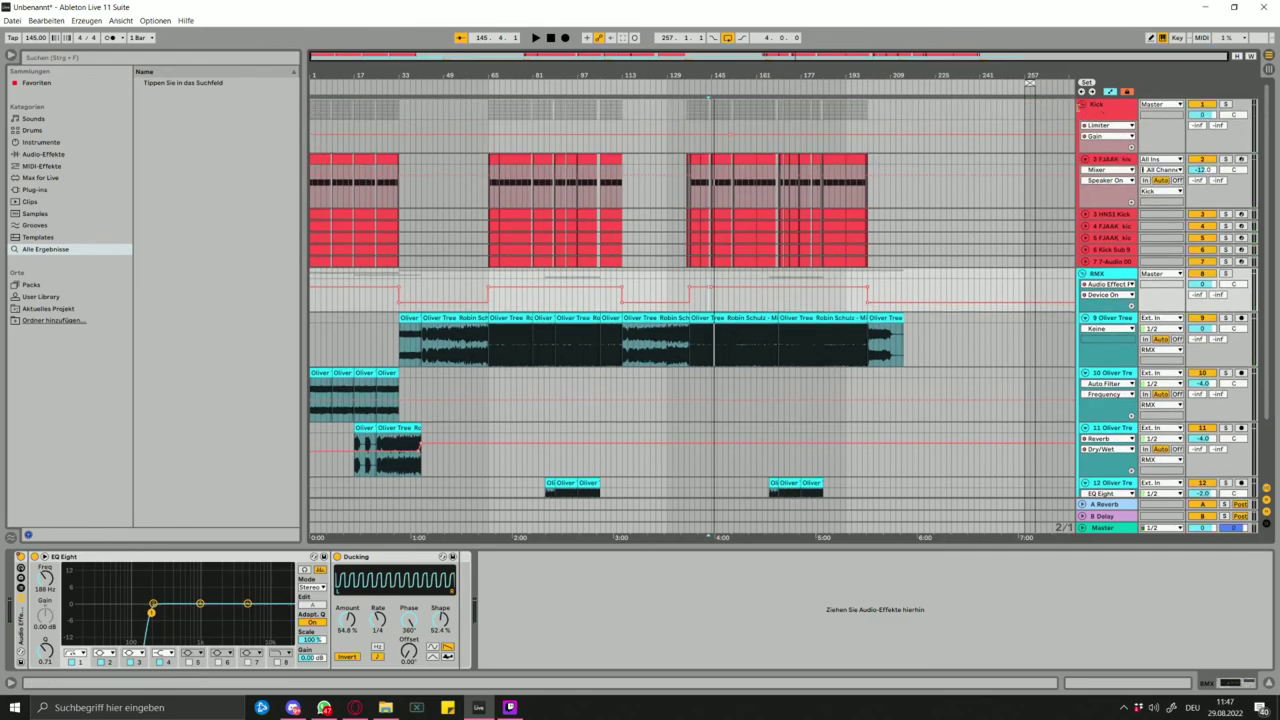
{"action": "left_click", "coordinate": [1081, 105], "text": "alt"}
{"action": "scroll", "coordinate": [830, 300], "scroll_direction": "down", "scroll_amount": 7}
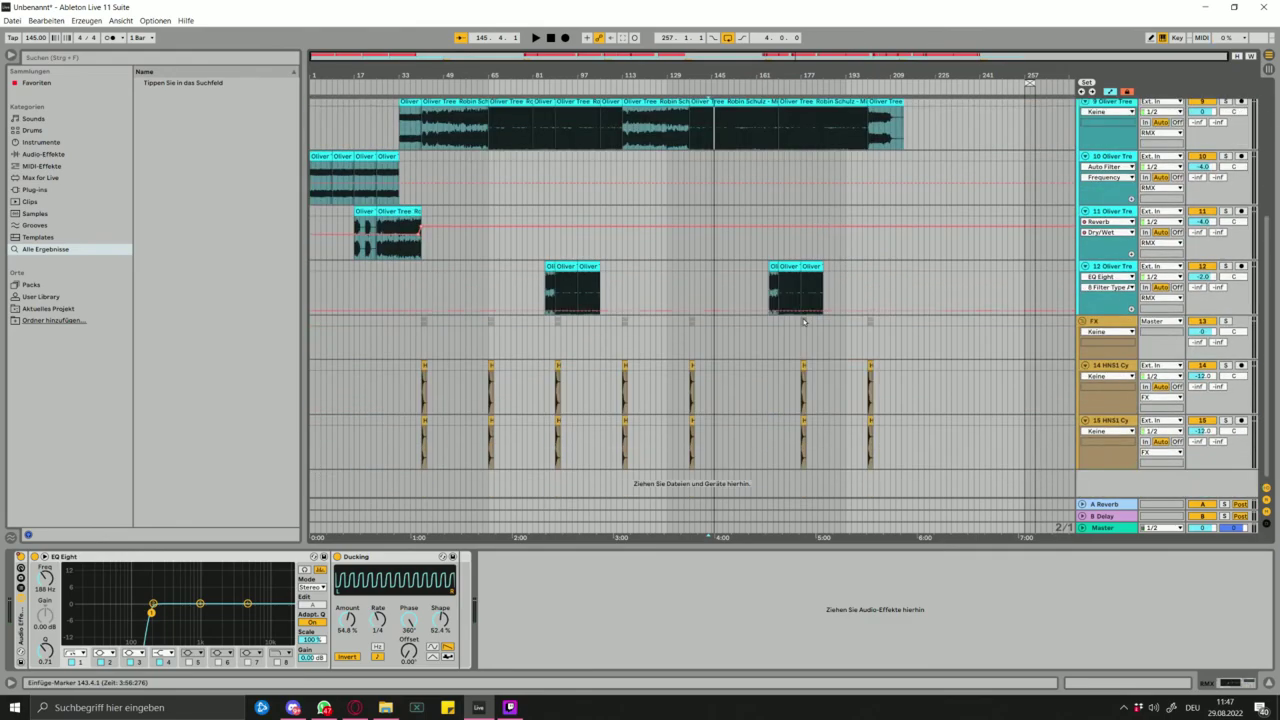
{"action": "scroll", "coordinate": [830, 300], "scroll_direction": "up", "scroll_amount": 6}
{"action": "scroll", "coordinate": [831, 300], "scroll_direction": "up", "scroll_amount": 1}
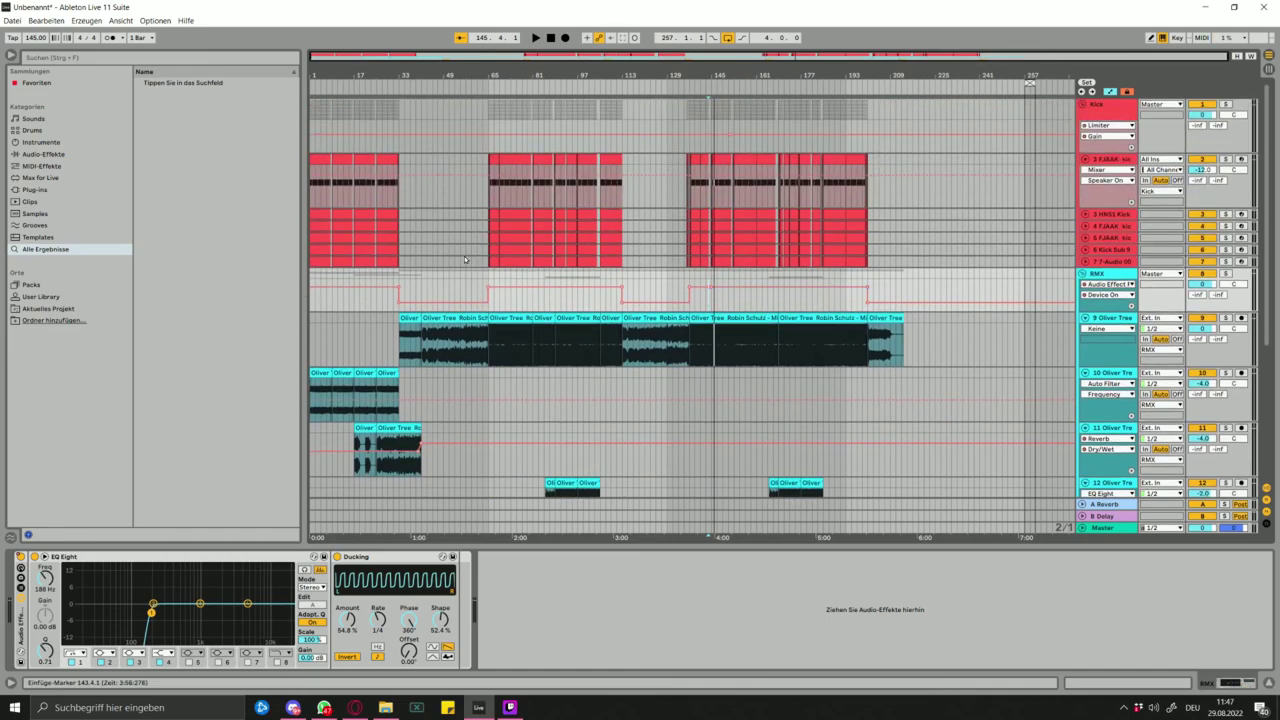
{"action": "left_click", "coordinate": [346, 117]}
{"action": "key", "text": "space"}
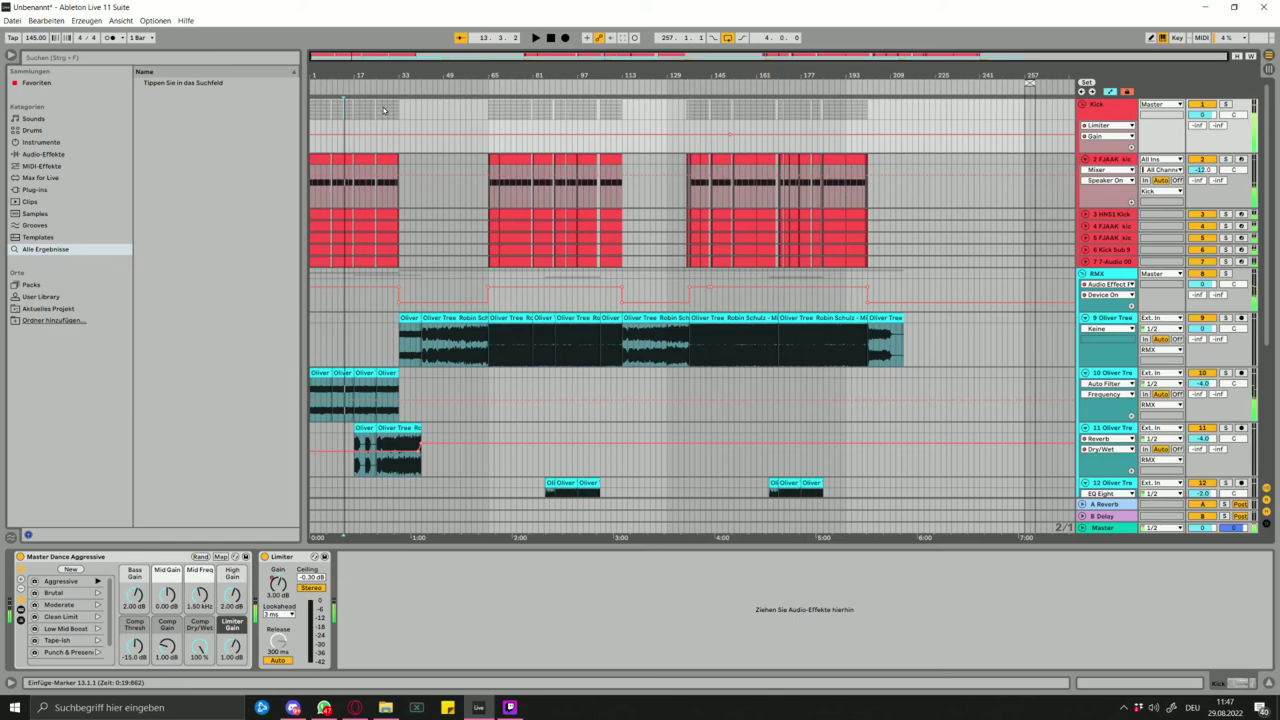
{"action": "left_click", "coordinate": [489, 117]}
{"action": "scroll", "coordinate": [490, 116], "scroll_direction": "up", "scroll_amount": 6}
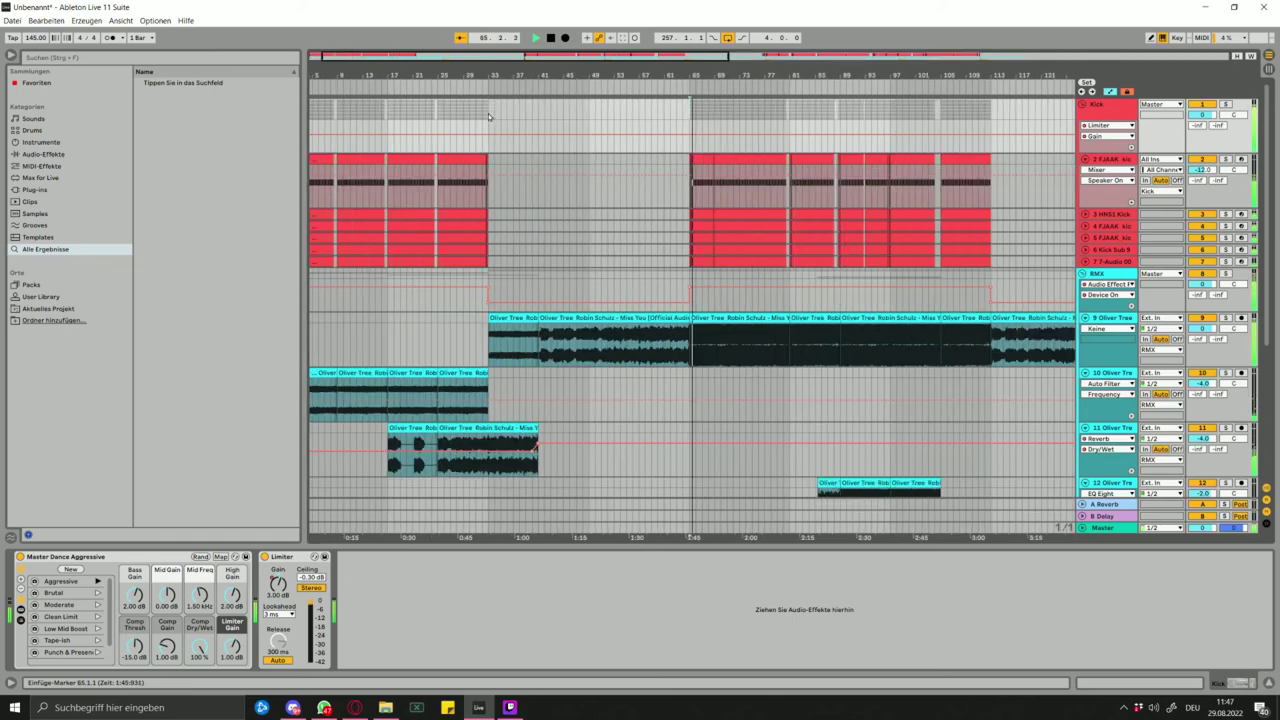
- Review the whole arrangement across the Kick, RMX and FX groups
{"action": "scroll", "coordinate": [577, 121], "scroll_direction": "down", "scroll_amount": 8}
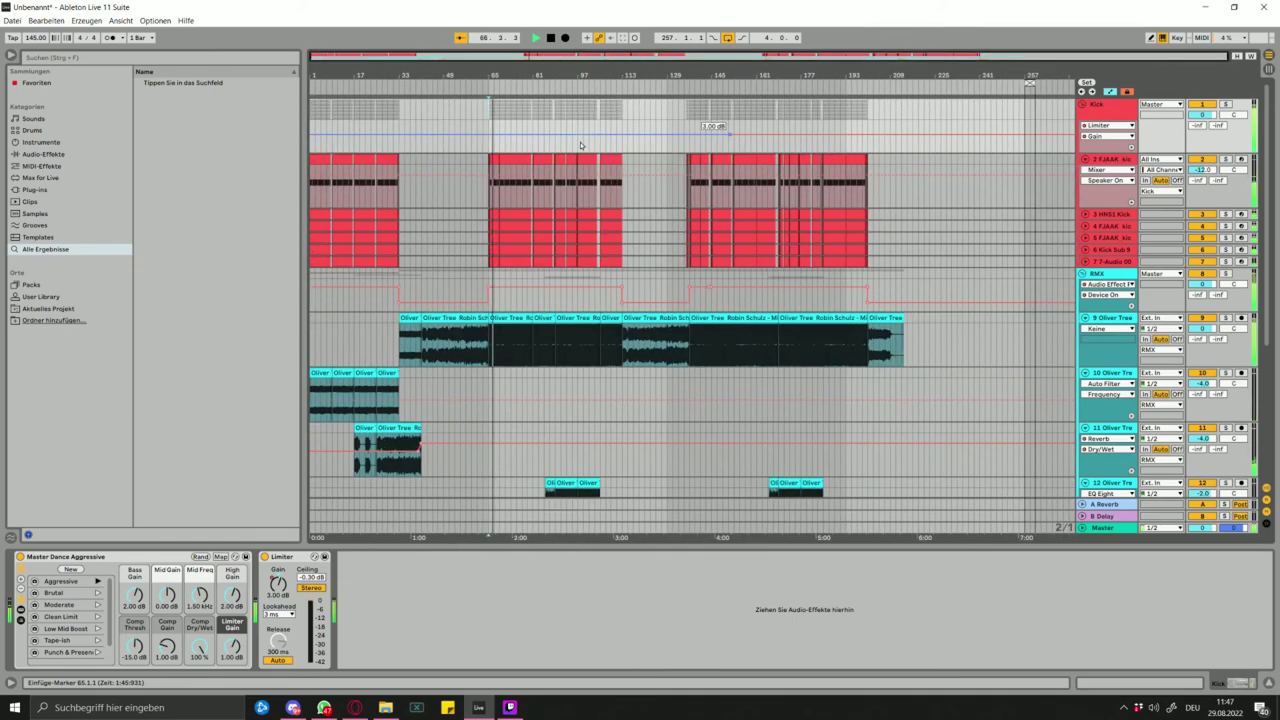
{"action": "scroll", "coordinate": [576, 190], "scroll_direction": "down", "scroll_amount": 3}
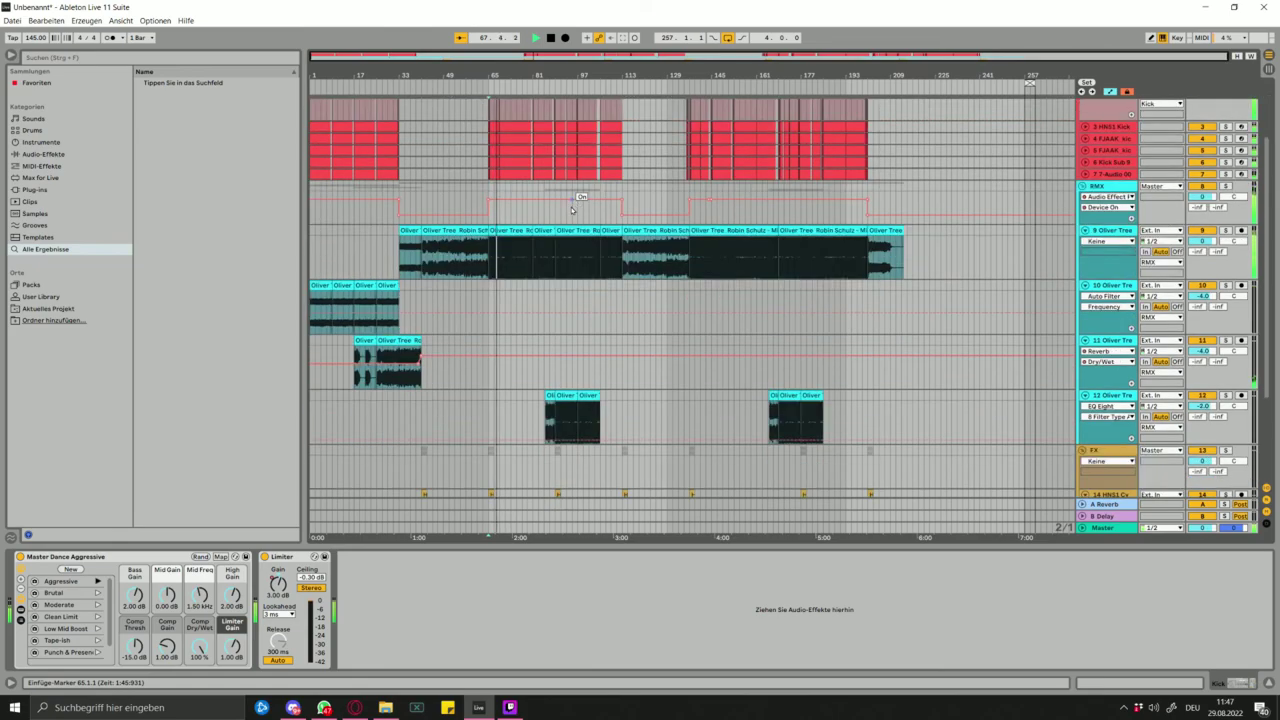
{"action": "scroll", "coordinate": [578, 208], "scroll_direction": "down", "scroll_amount": 4}
{"action": "scroll", "coordinate": [580, 216], "scroll_direction": "up", "scroll_amount": 6}
{"action": "scroll", "coordinate": [581, 222], "scroll_direction": "up", "scroll_amount": 1}
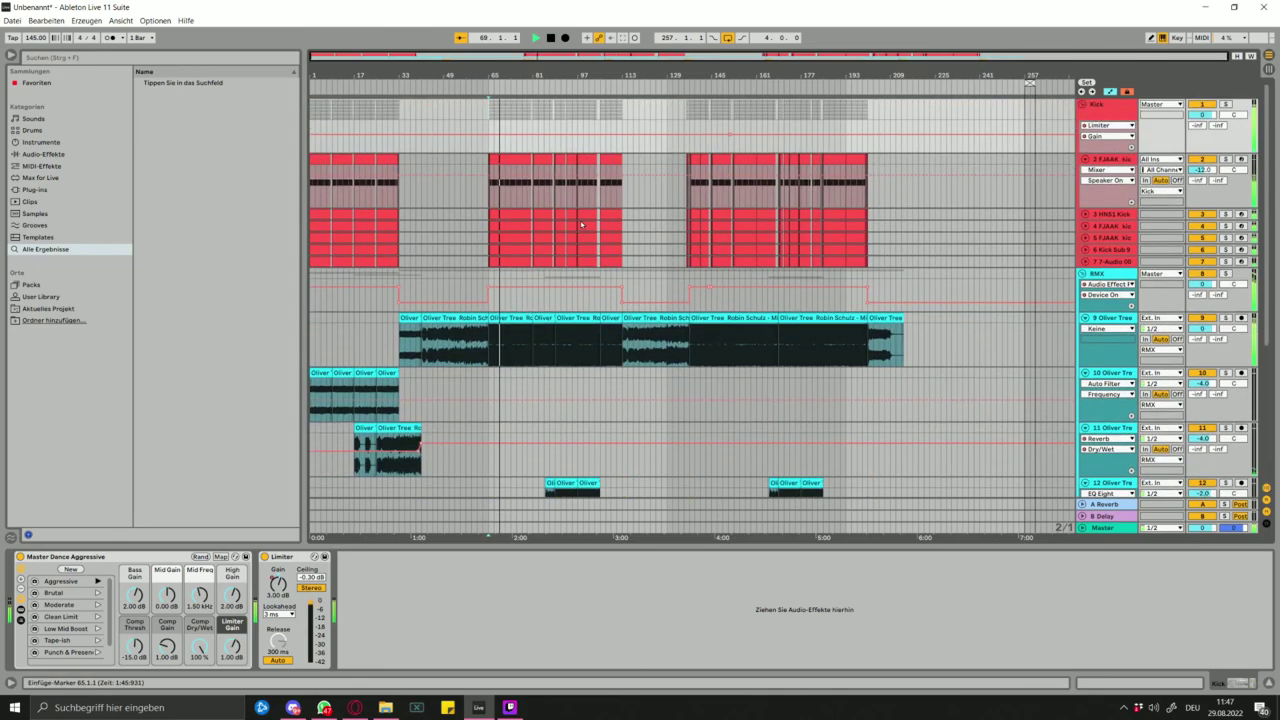
{"action": "scroll", "coordinate": [953, 214], "scroll_direction": "down", "scroll_amount": 6}
{"action": "scroll", "coordinate": [953, 214], "scroll_direction": "down", "scroll_amount": 1}
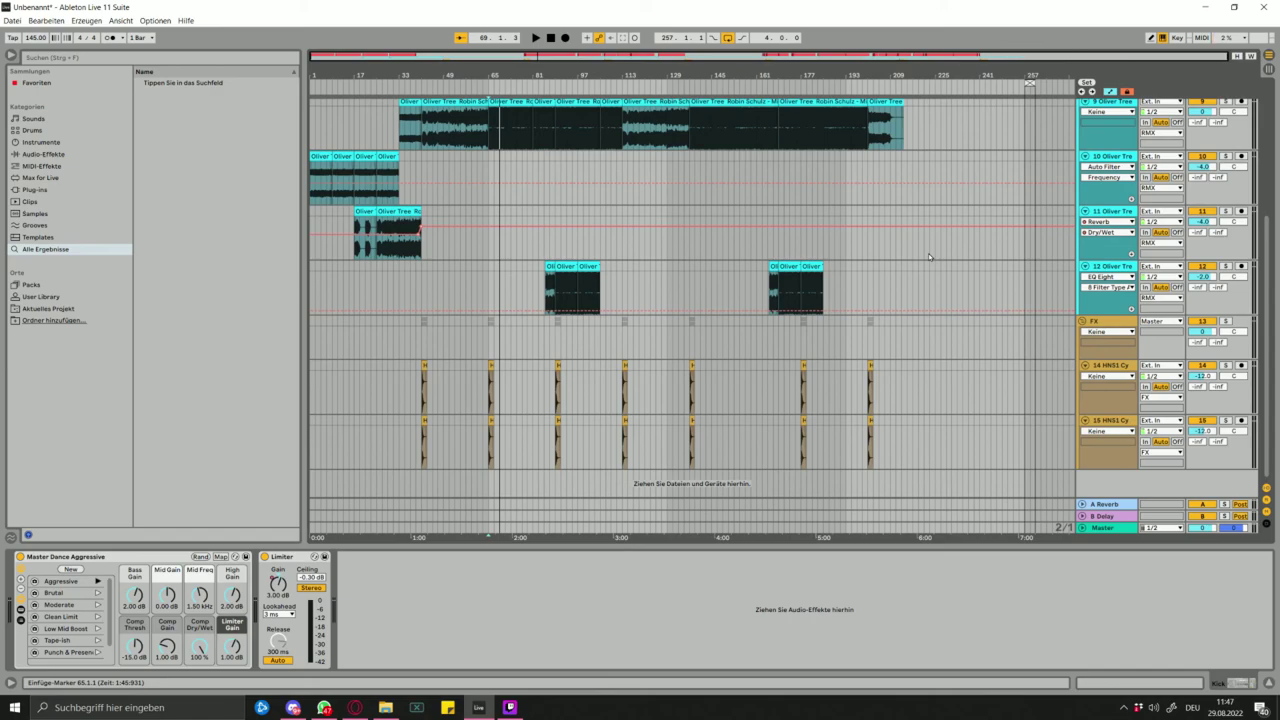
{"action": "scroll", "coordinate": [934, 204], "scroll_direction": "up", "scroll_amount": 7}
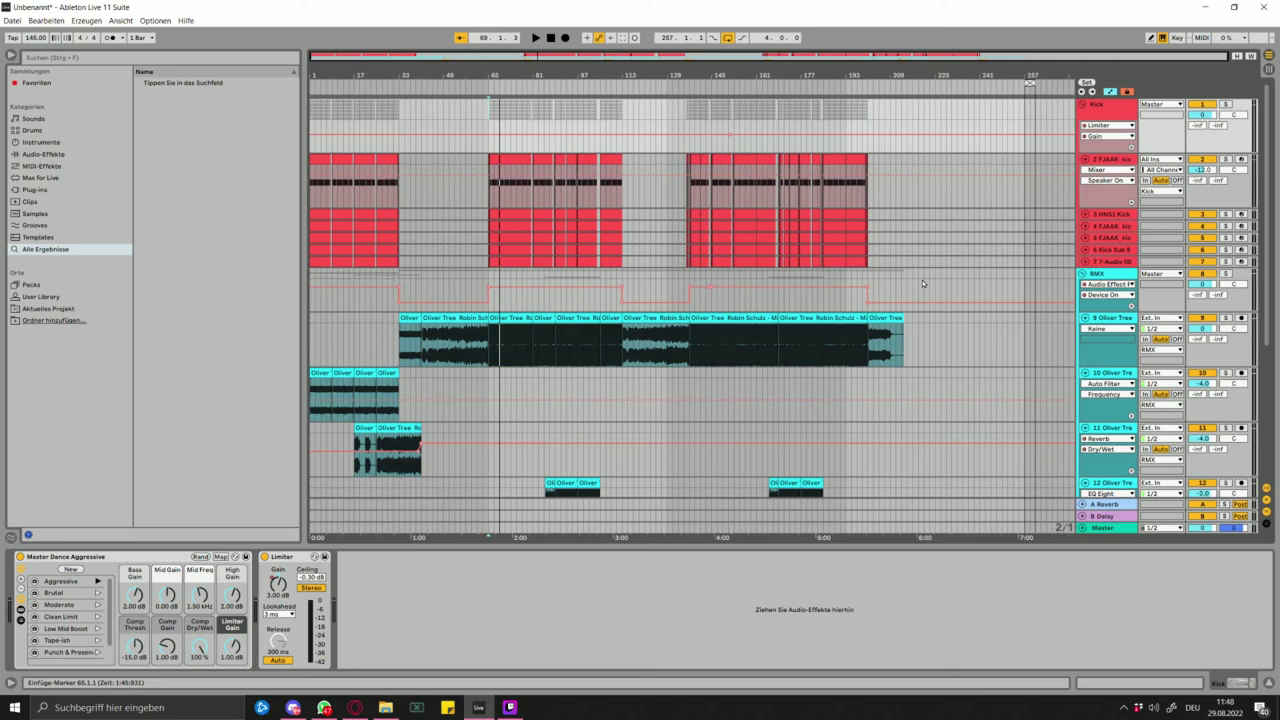
{"action": "scroll", "coordinate": [922, 282], "scroll_direction": "down", "scroll_amount": 5}
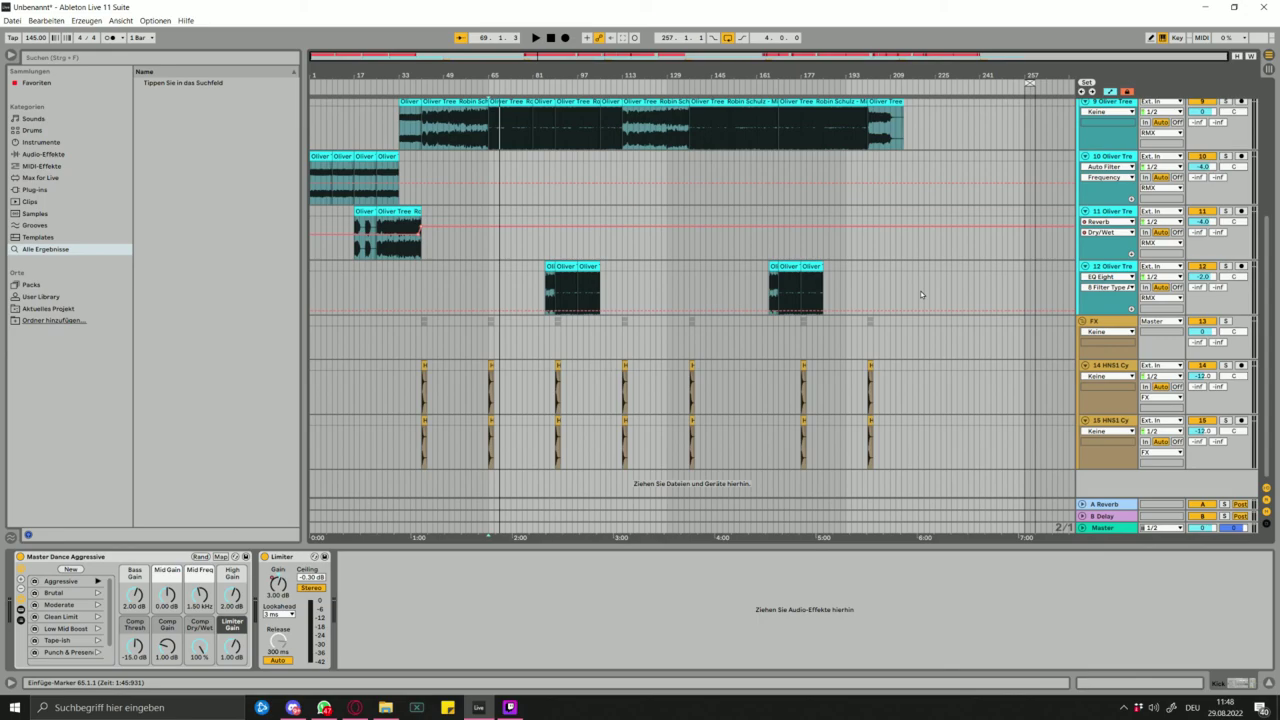
{"action": "scroll", "coordinate": [921, 294], "scroll_direction": "up", "scroll_amount": 2}
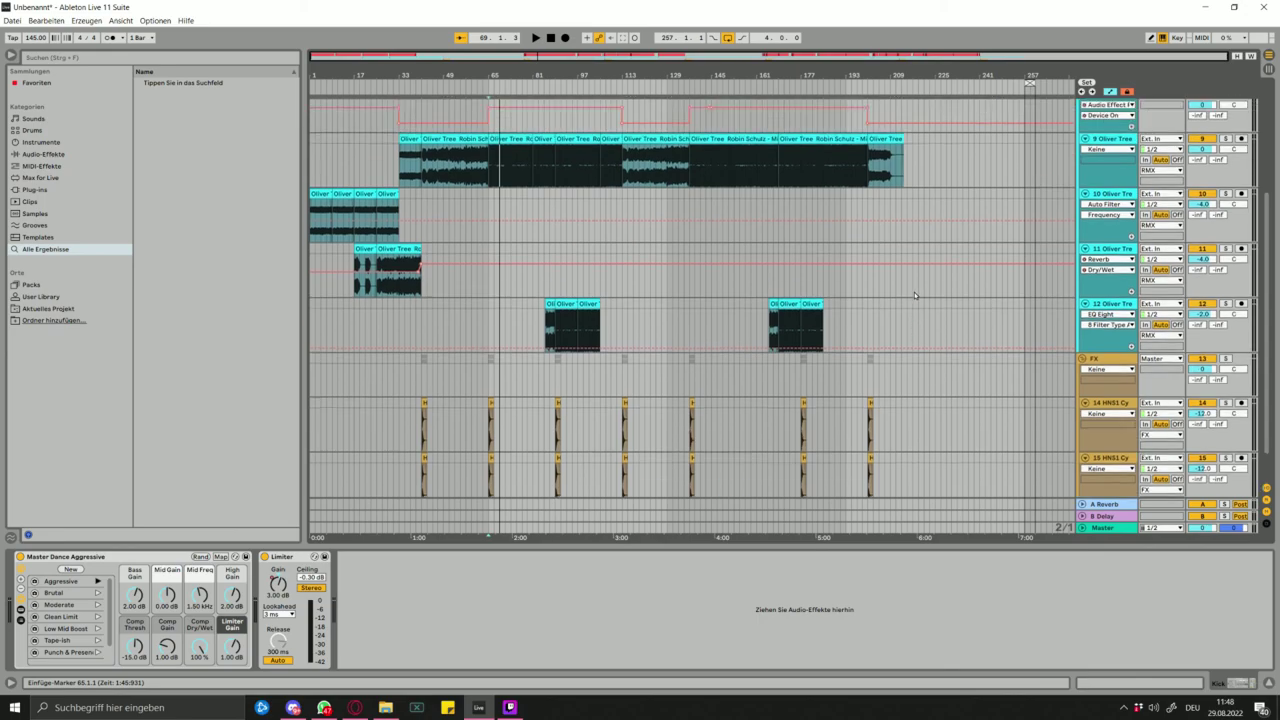
{"action": "scroll", "coordinate": [914, 295], "scroll_direction": "up", "scroll_amount": 2}
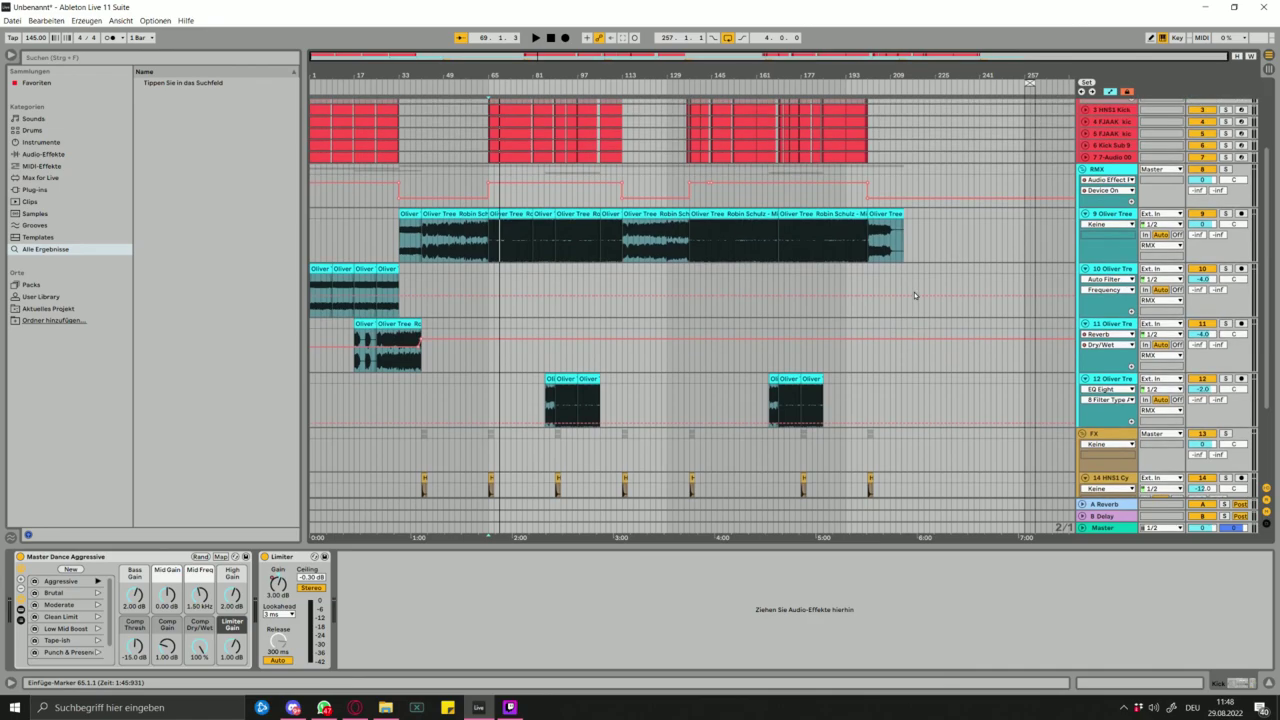